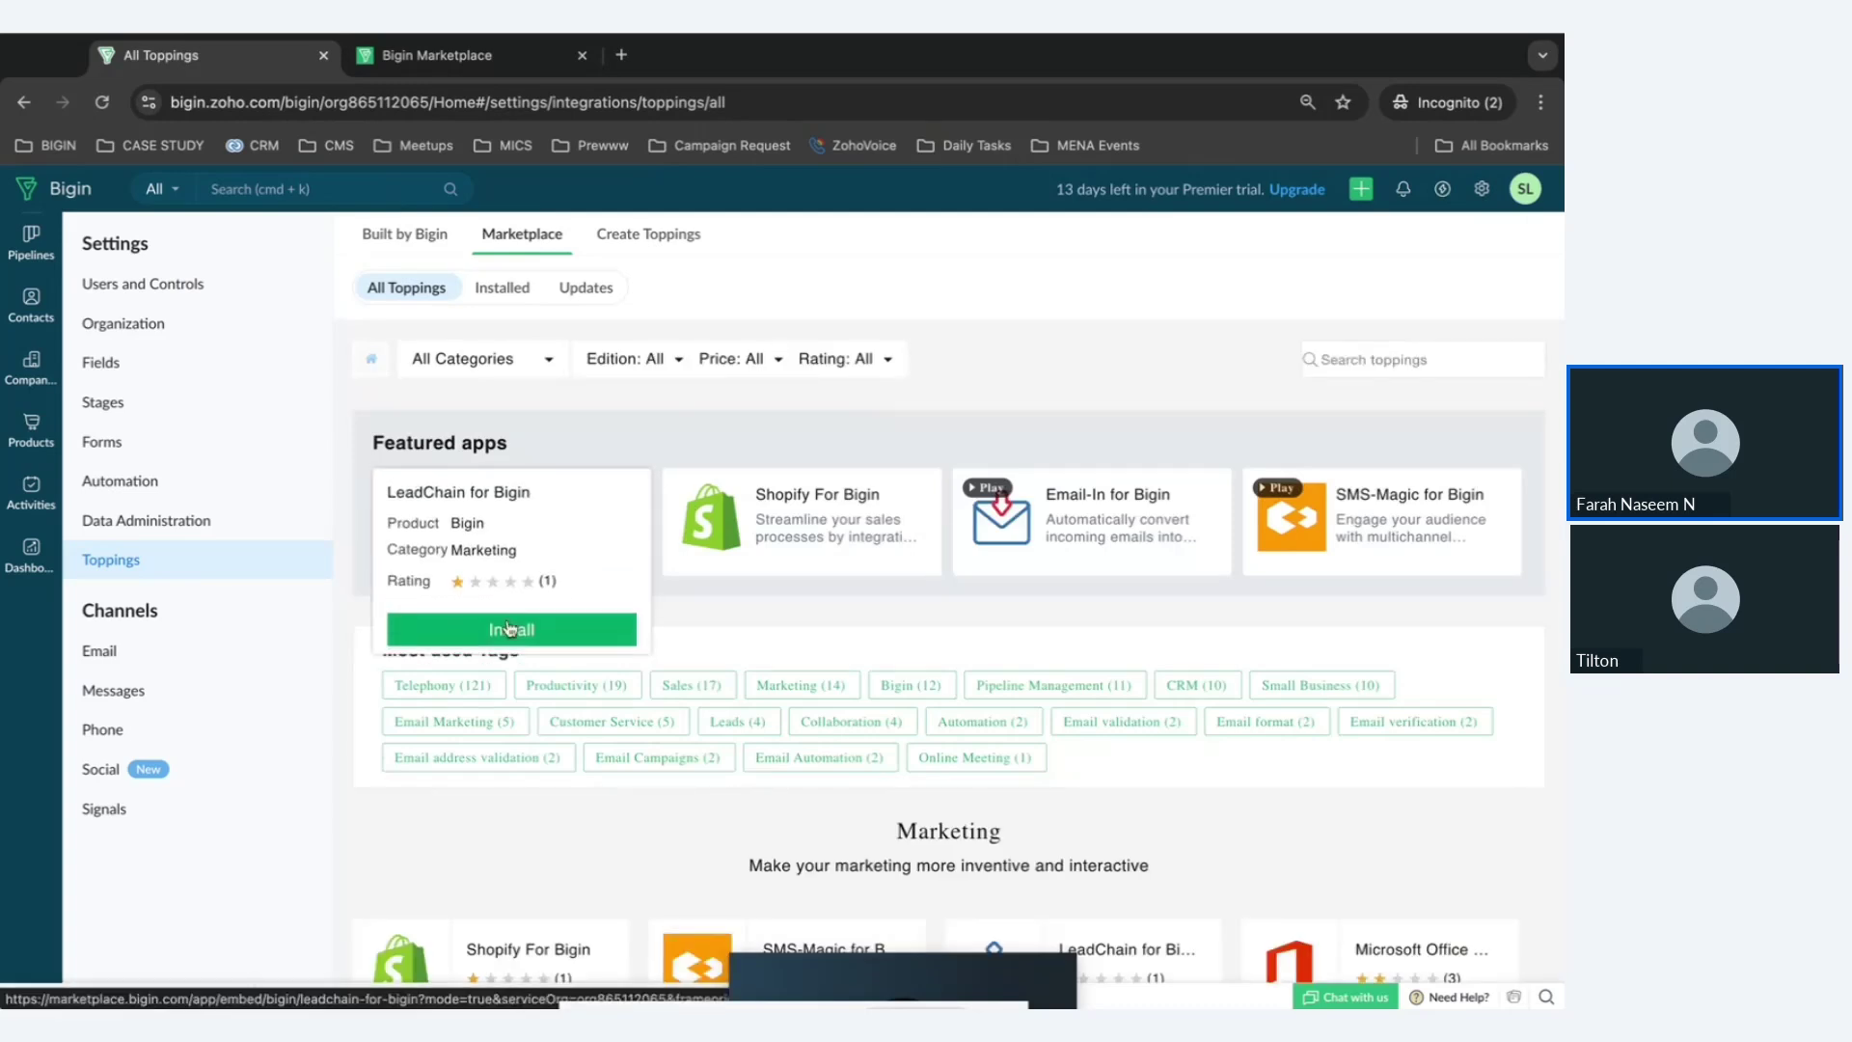
Request installation of the LeadChain for Bigin topping and agree to the vendor's and Bigin Marketplace's terms.
left_click(509, 628)
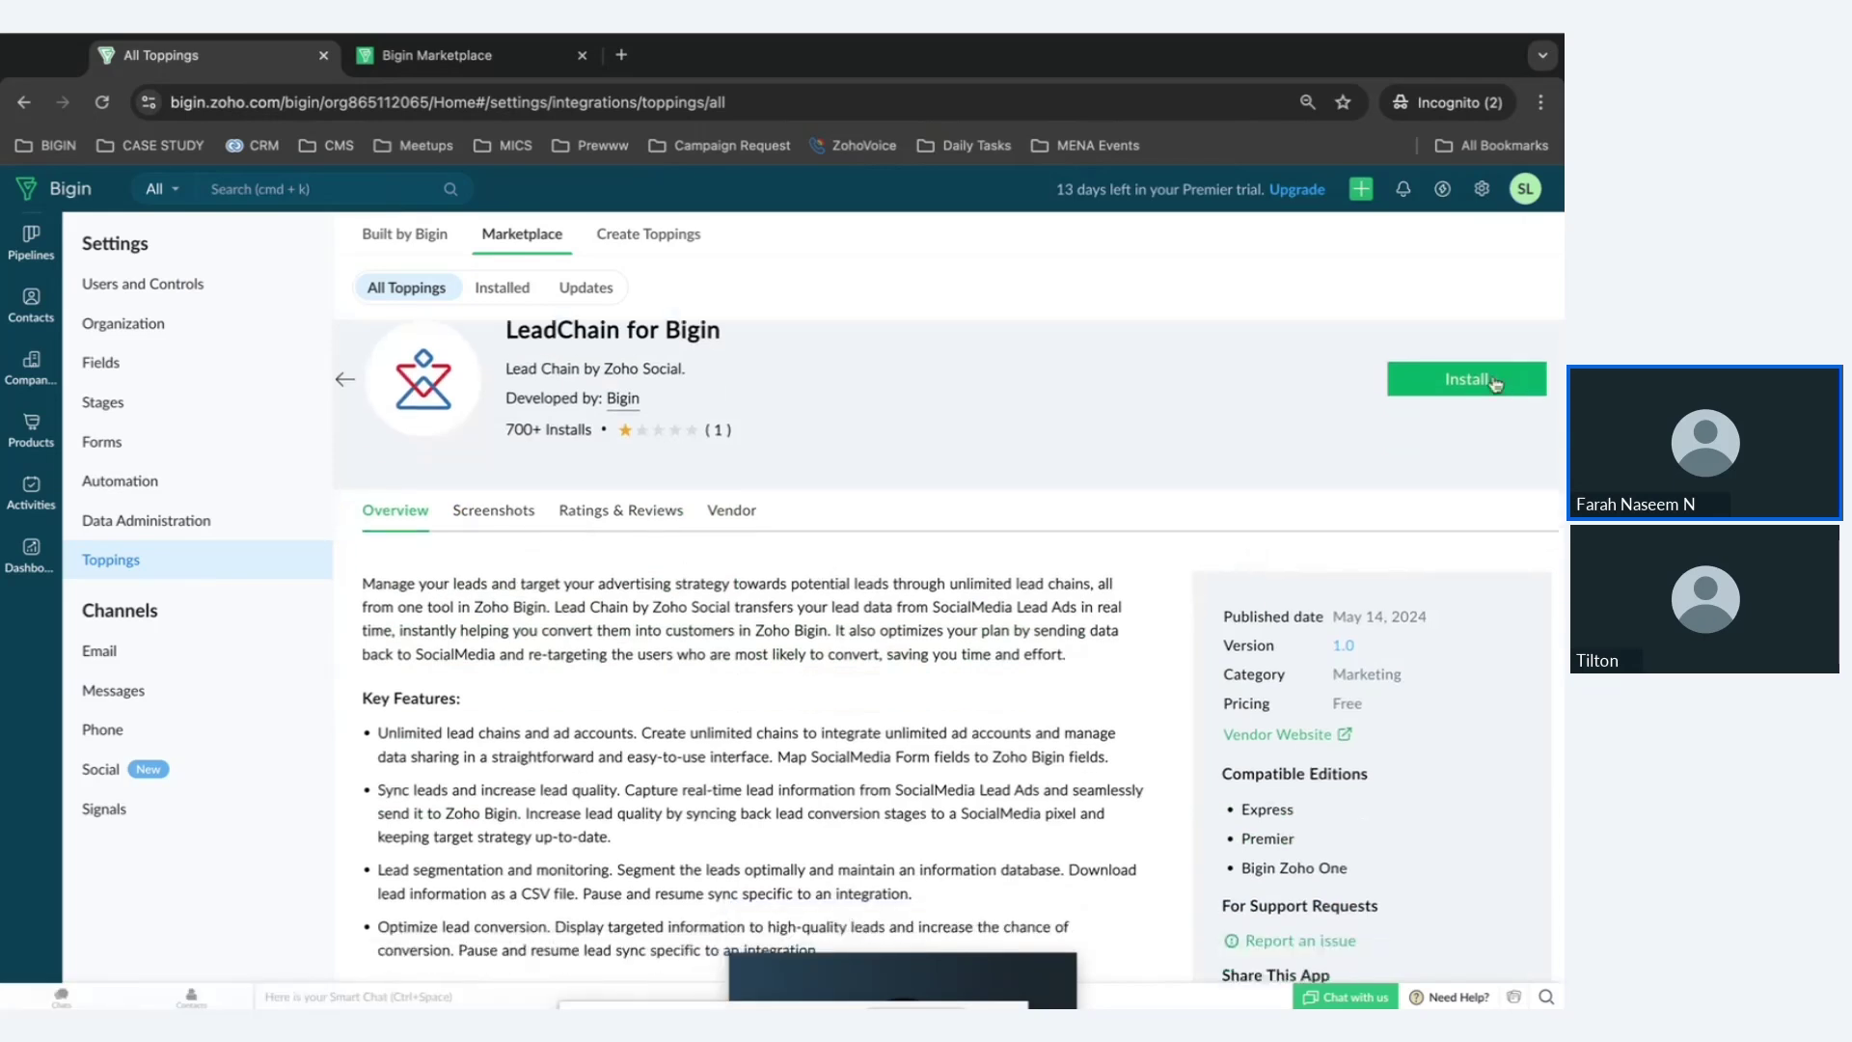
left_click(1493, 382)
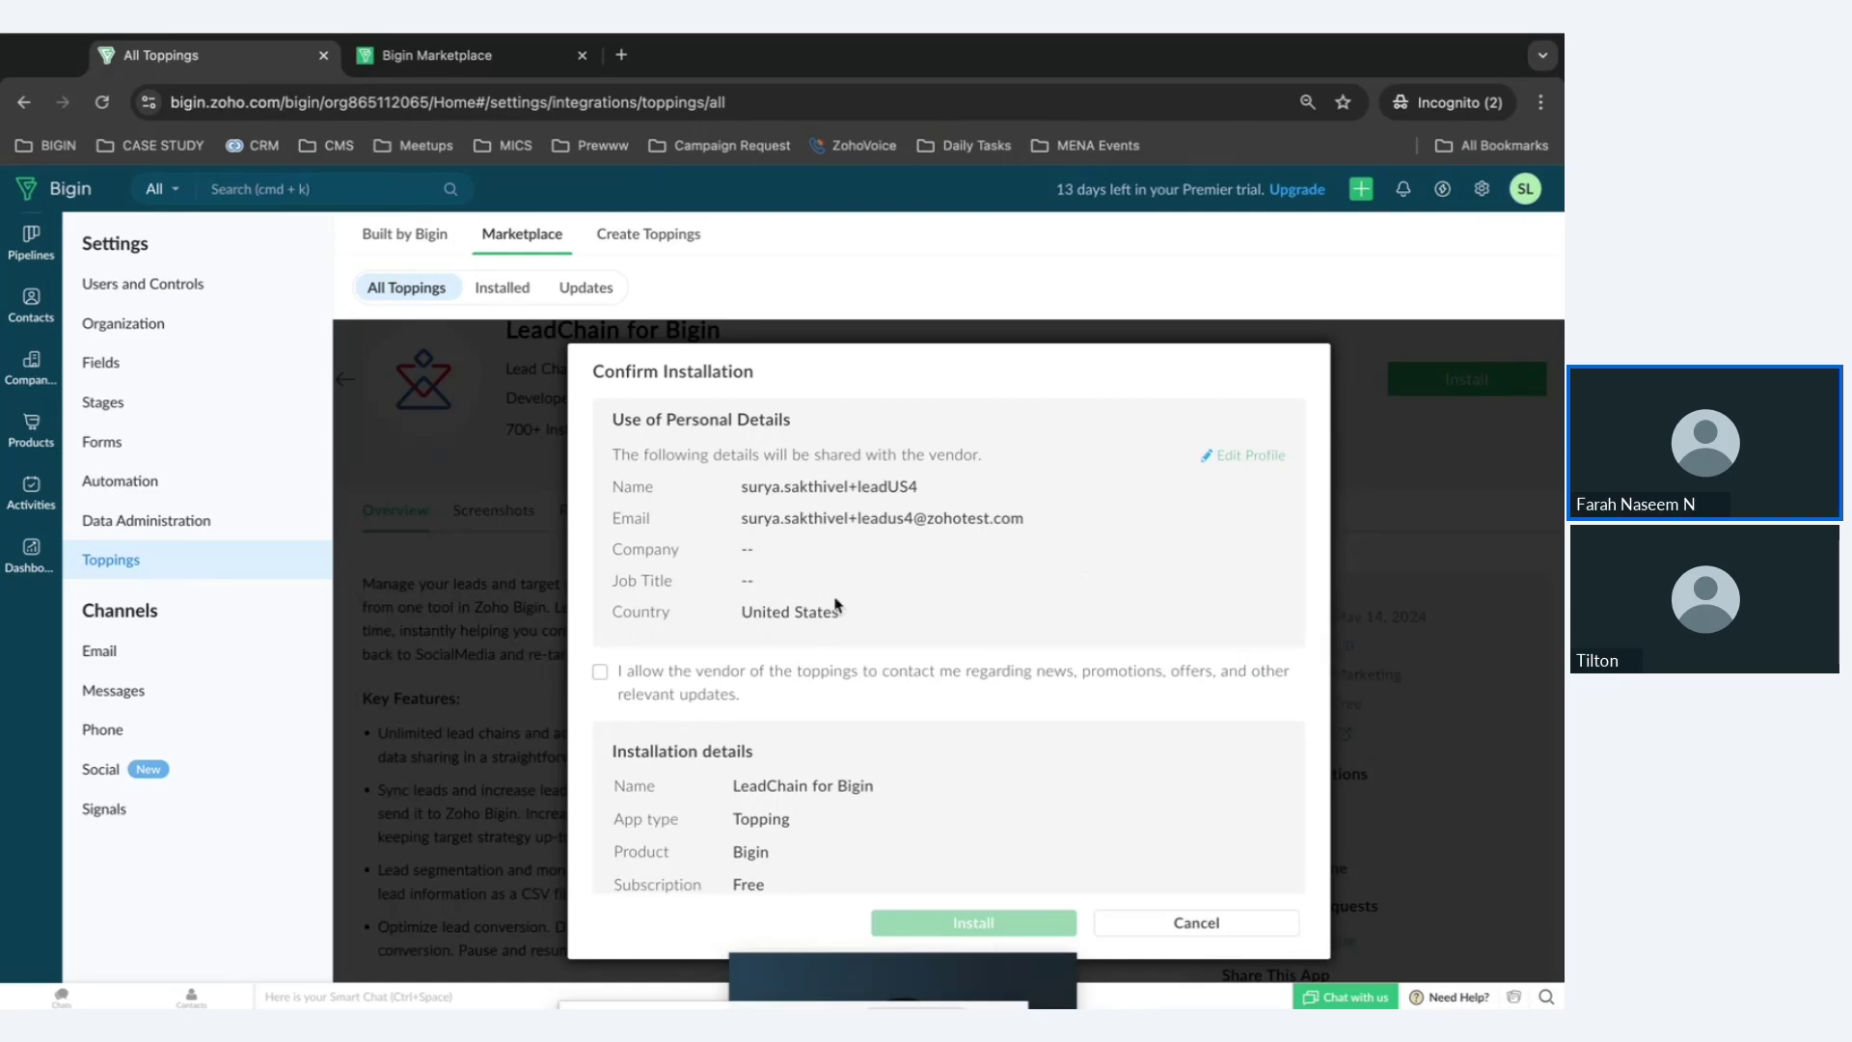
scroll(835, 605, "down", 1)
scroll(836, 605, "down", 3)
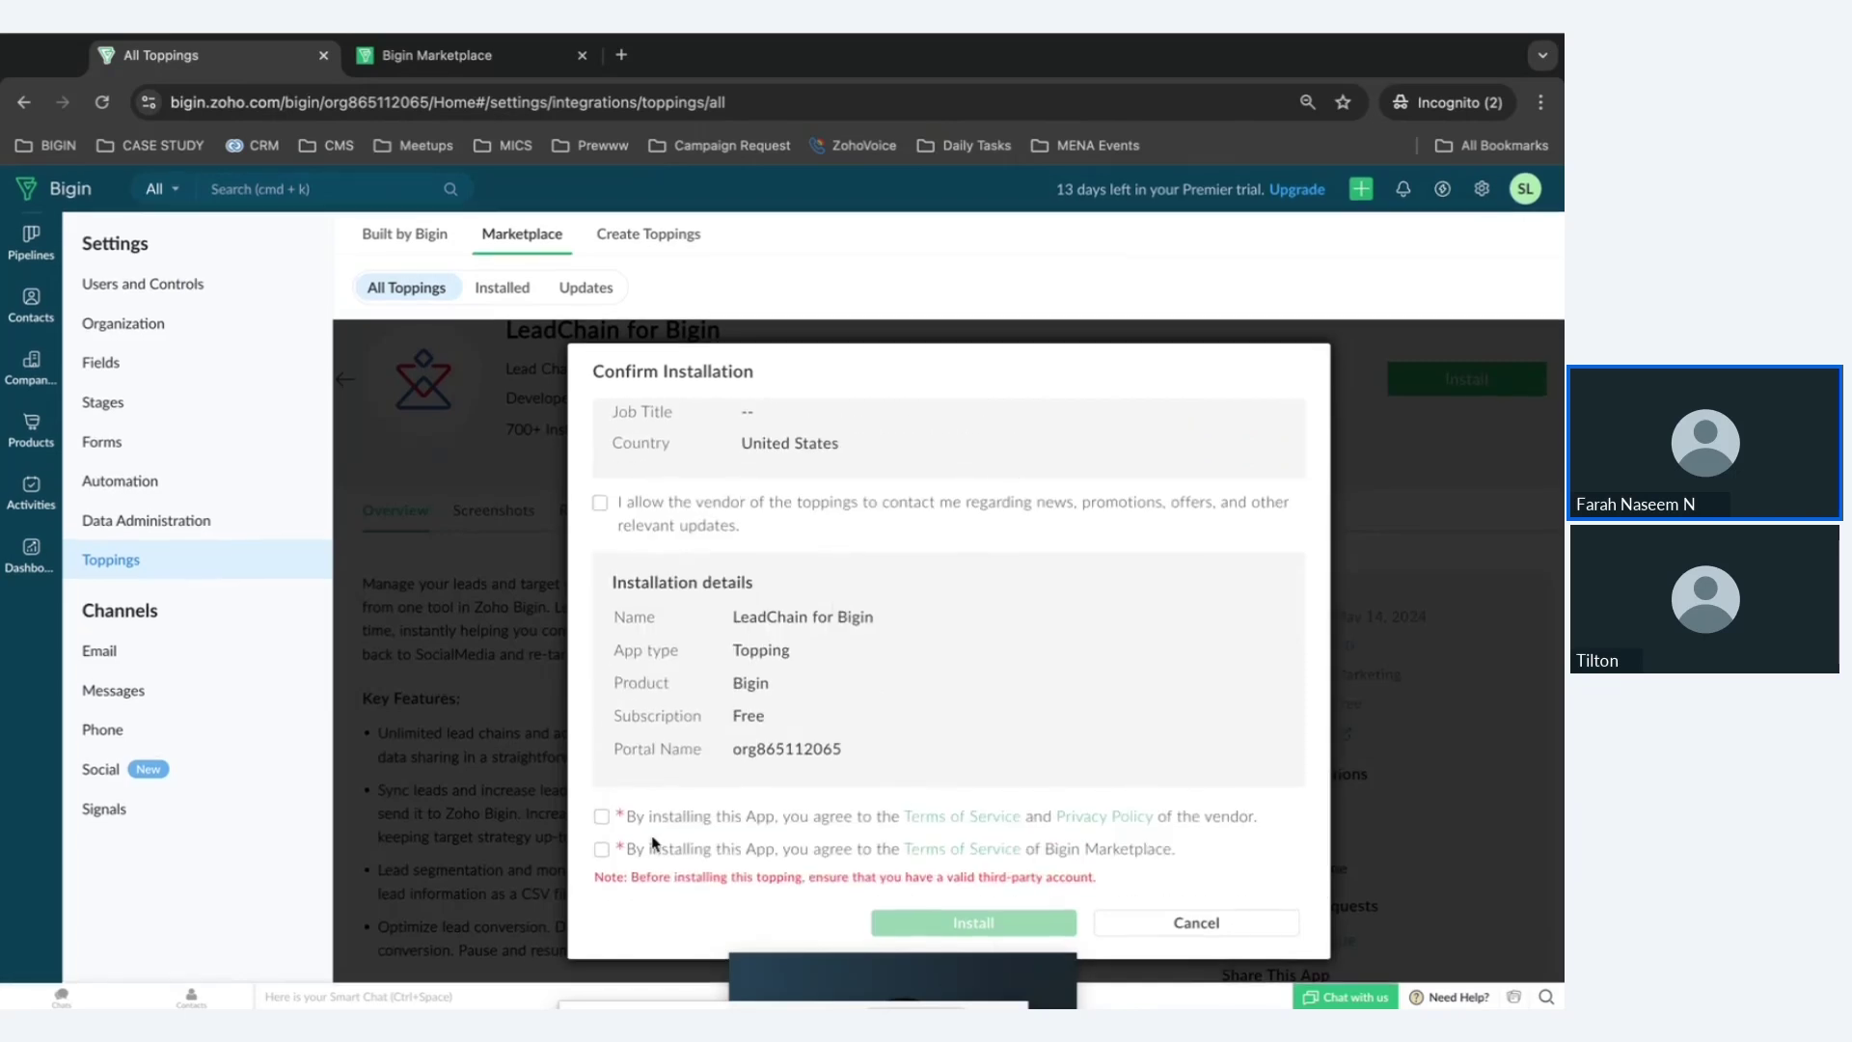
left_click(602, 849)
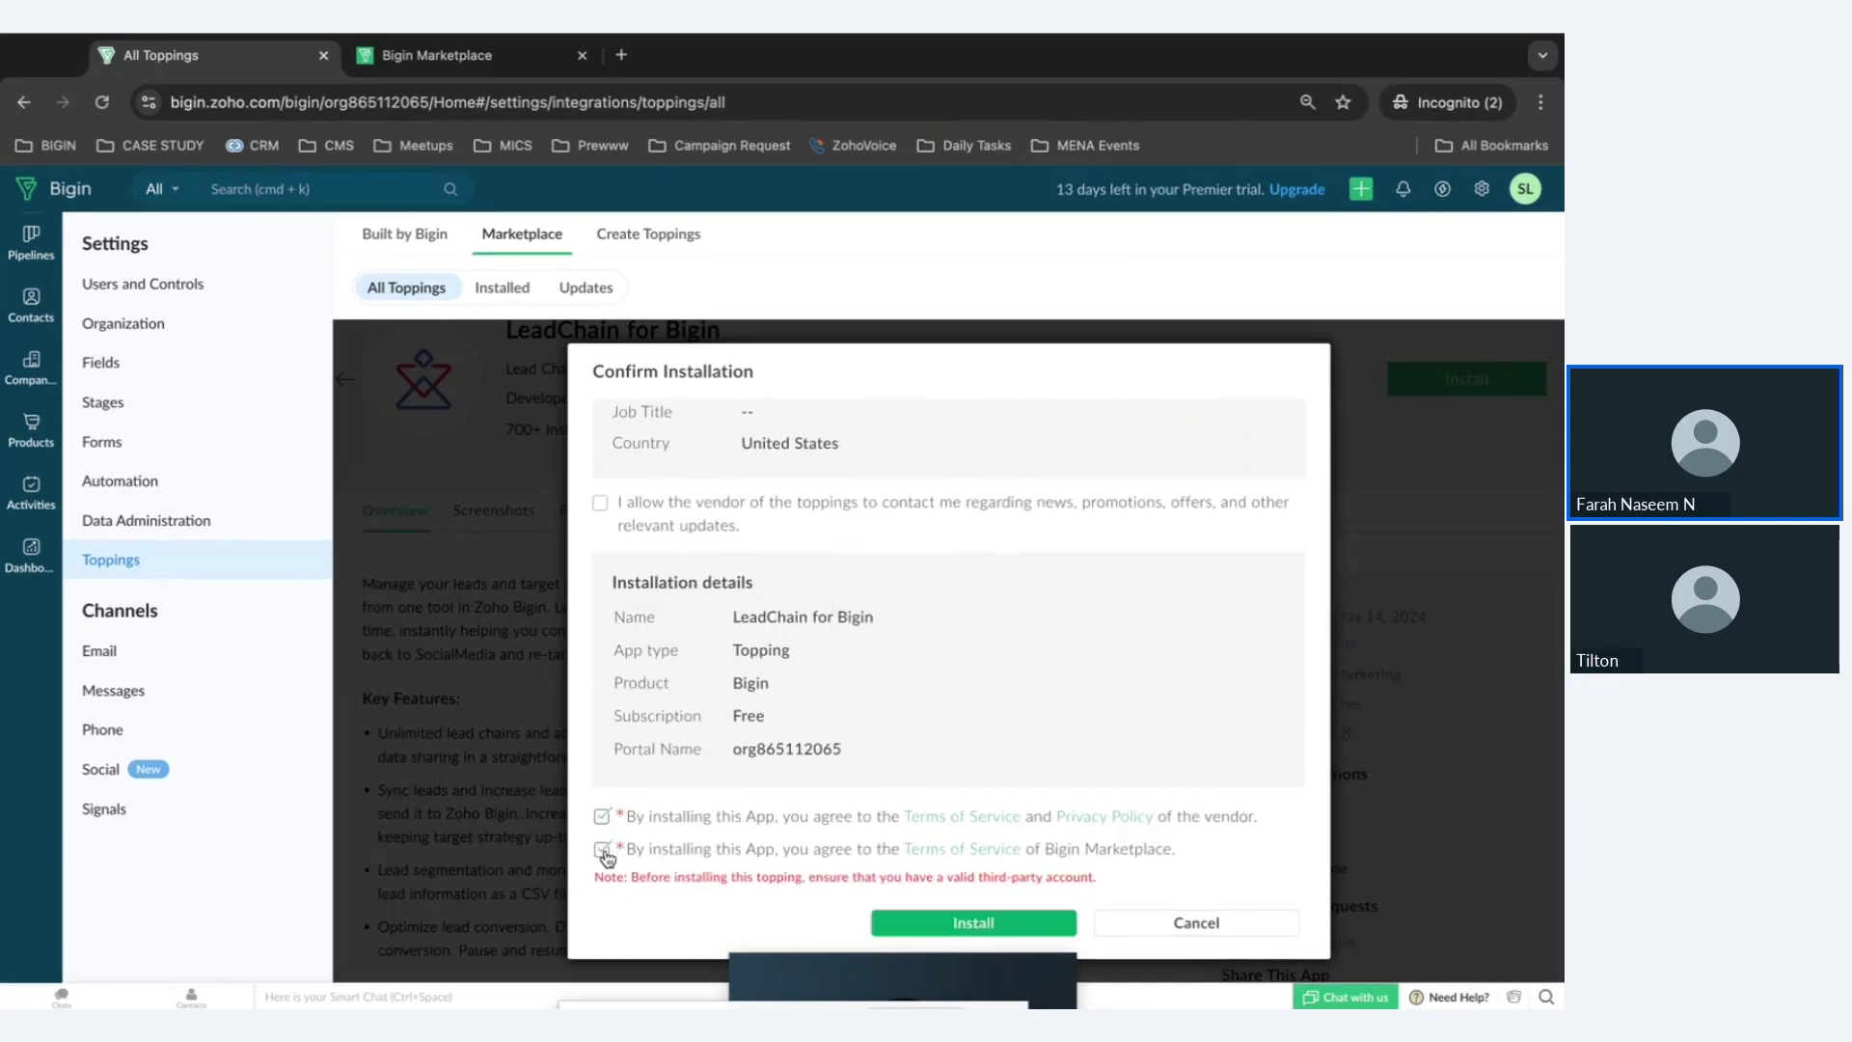
left_click(957, 926)
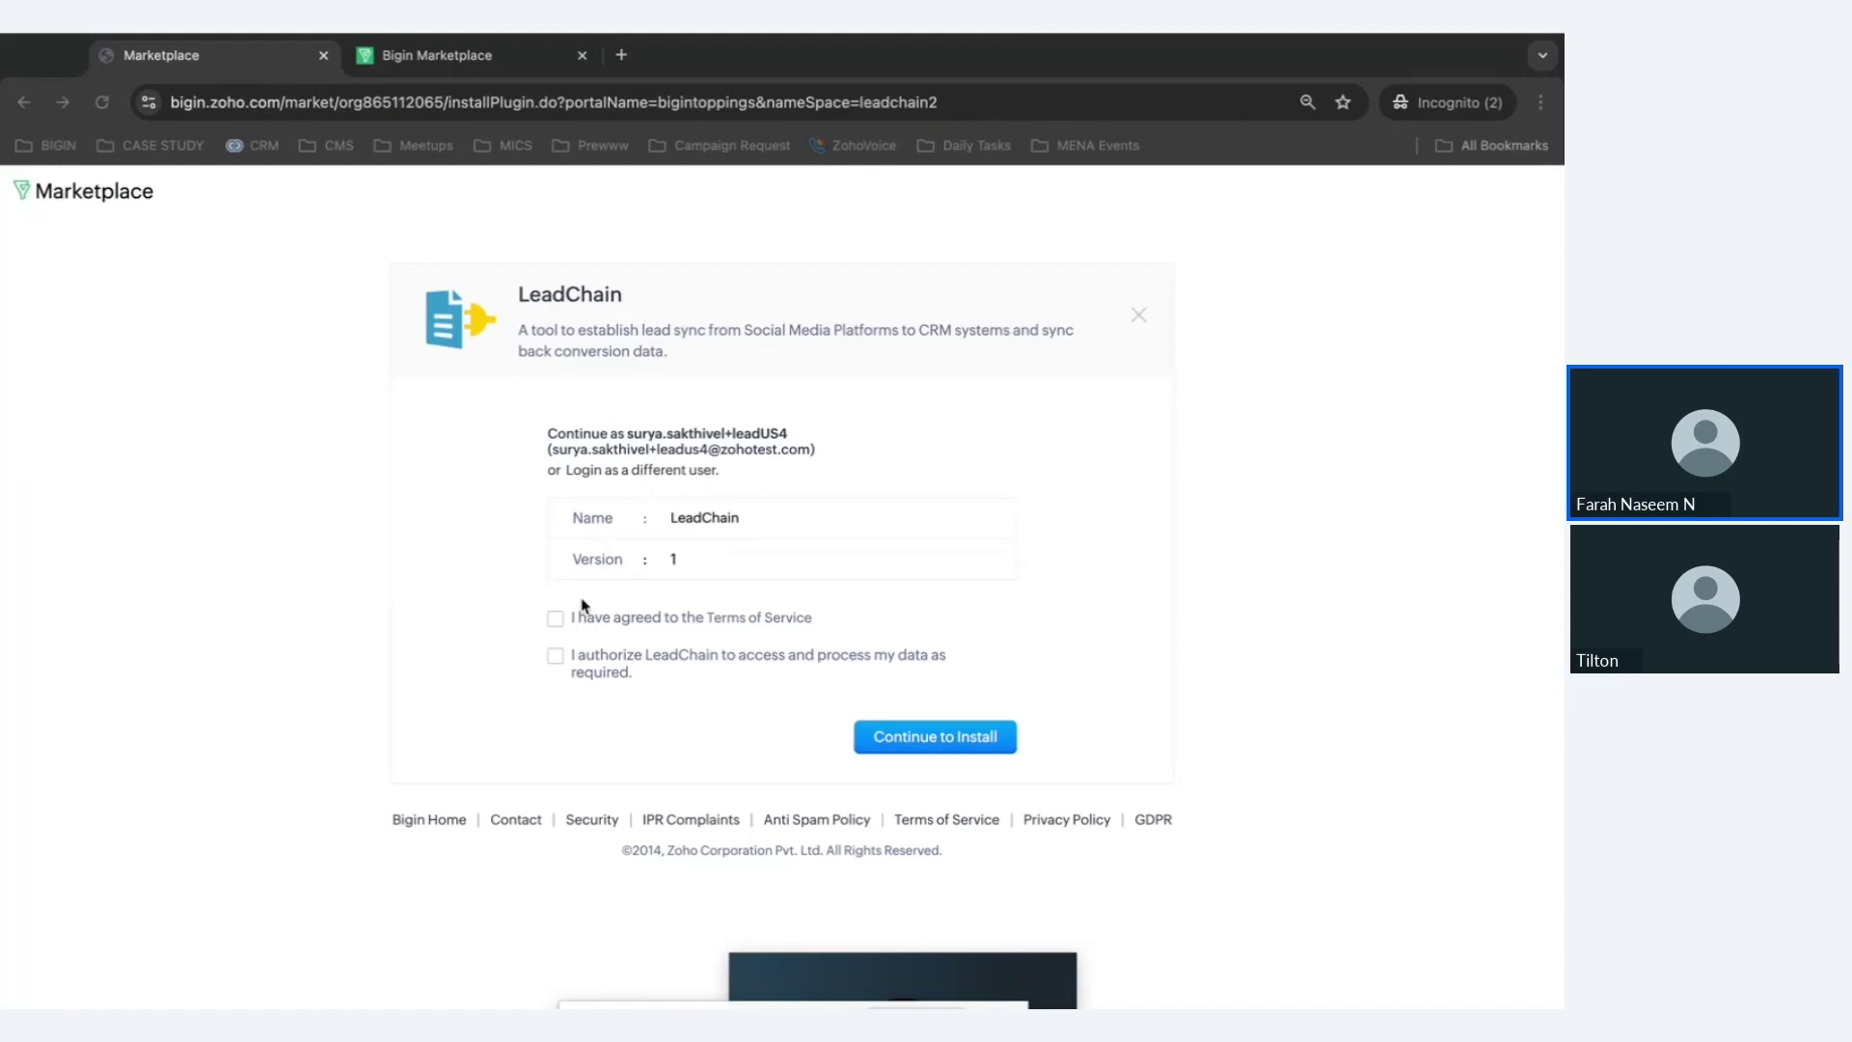
Accept LeadChain's terms of service, authorize its data access, and install it for all users.
left_click(555, 619)
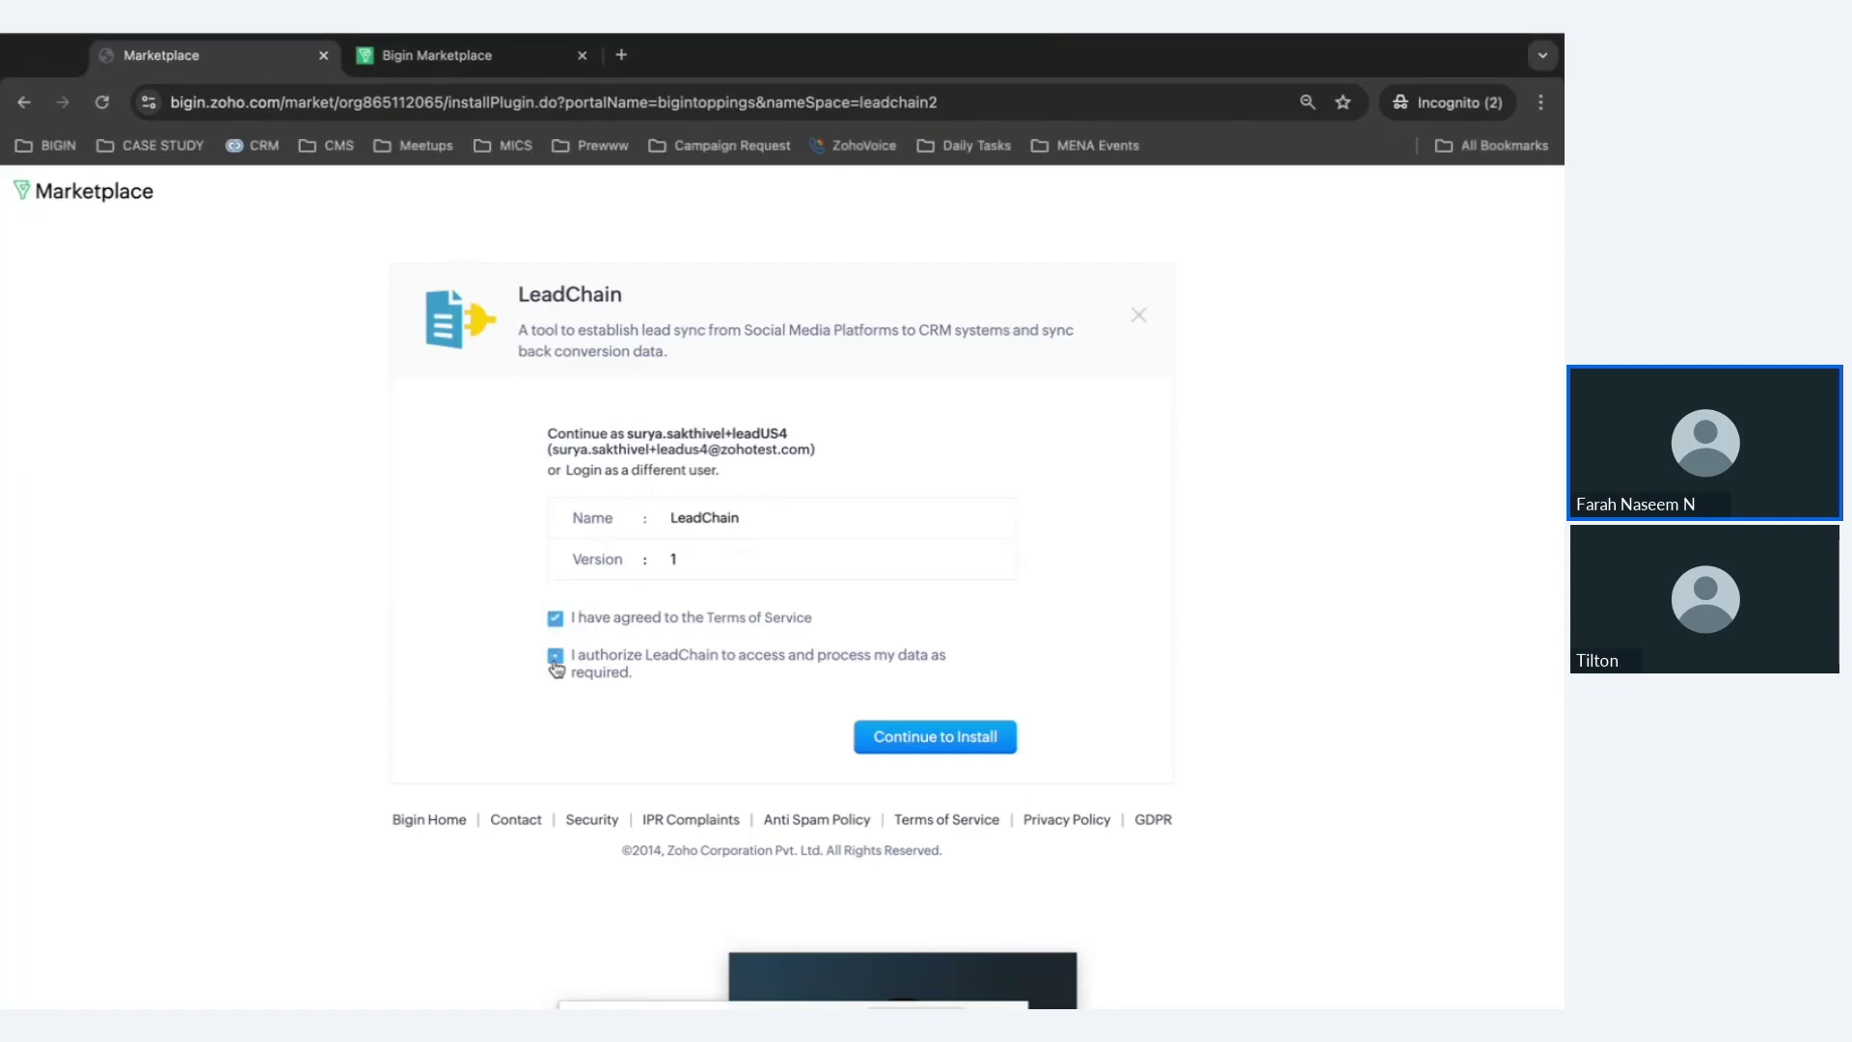
left_click(937, 739)
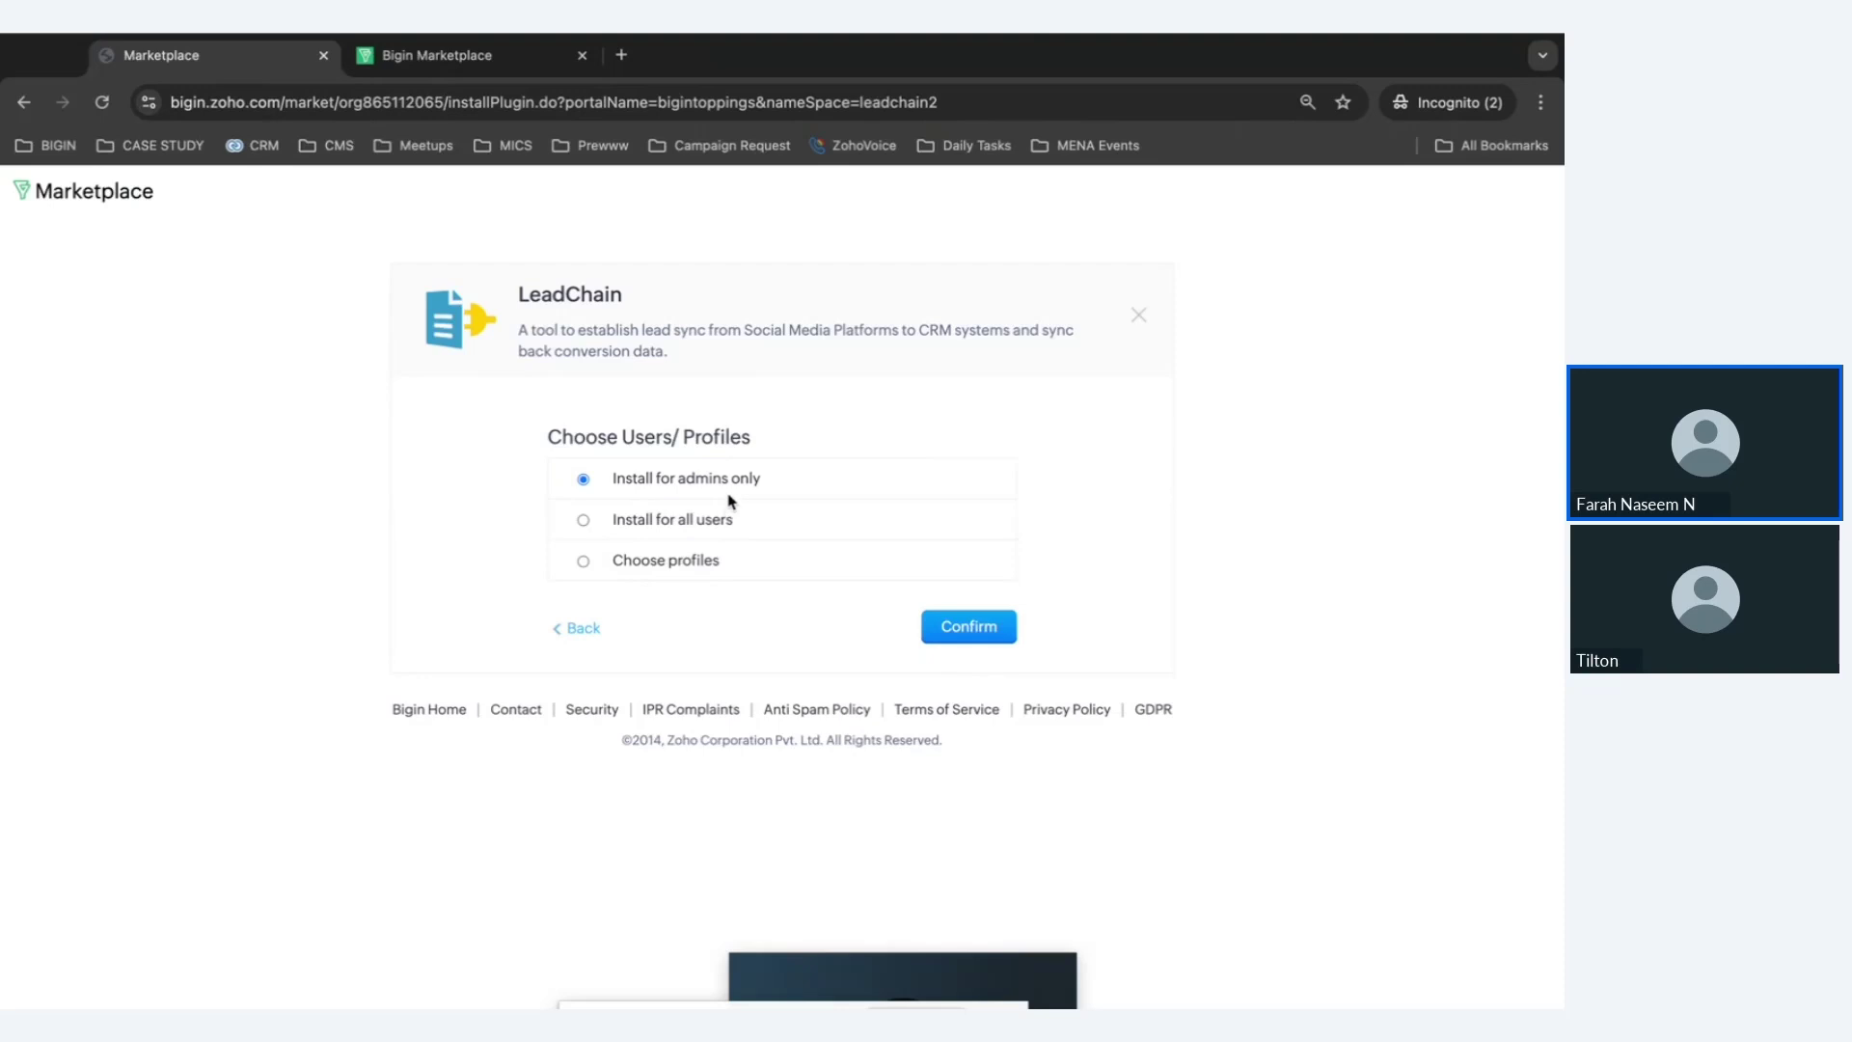
left_click(582, 521)
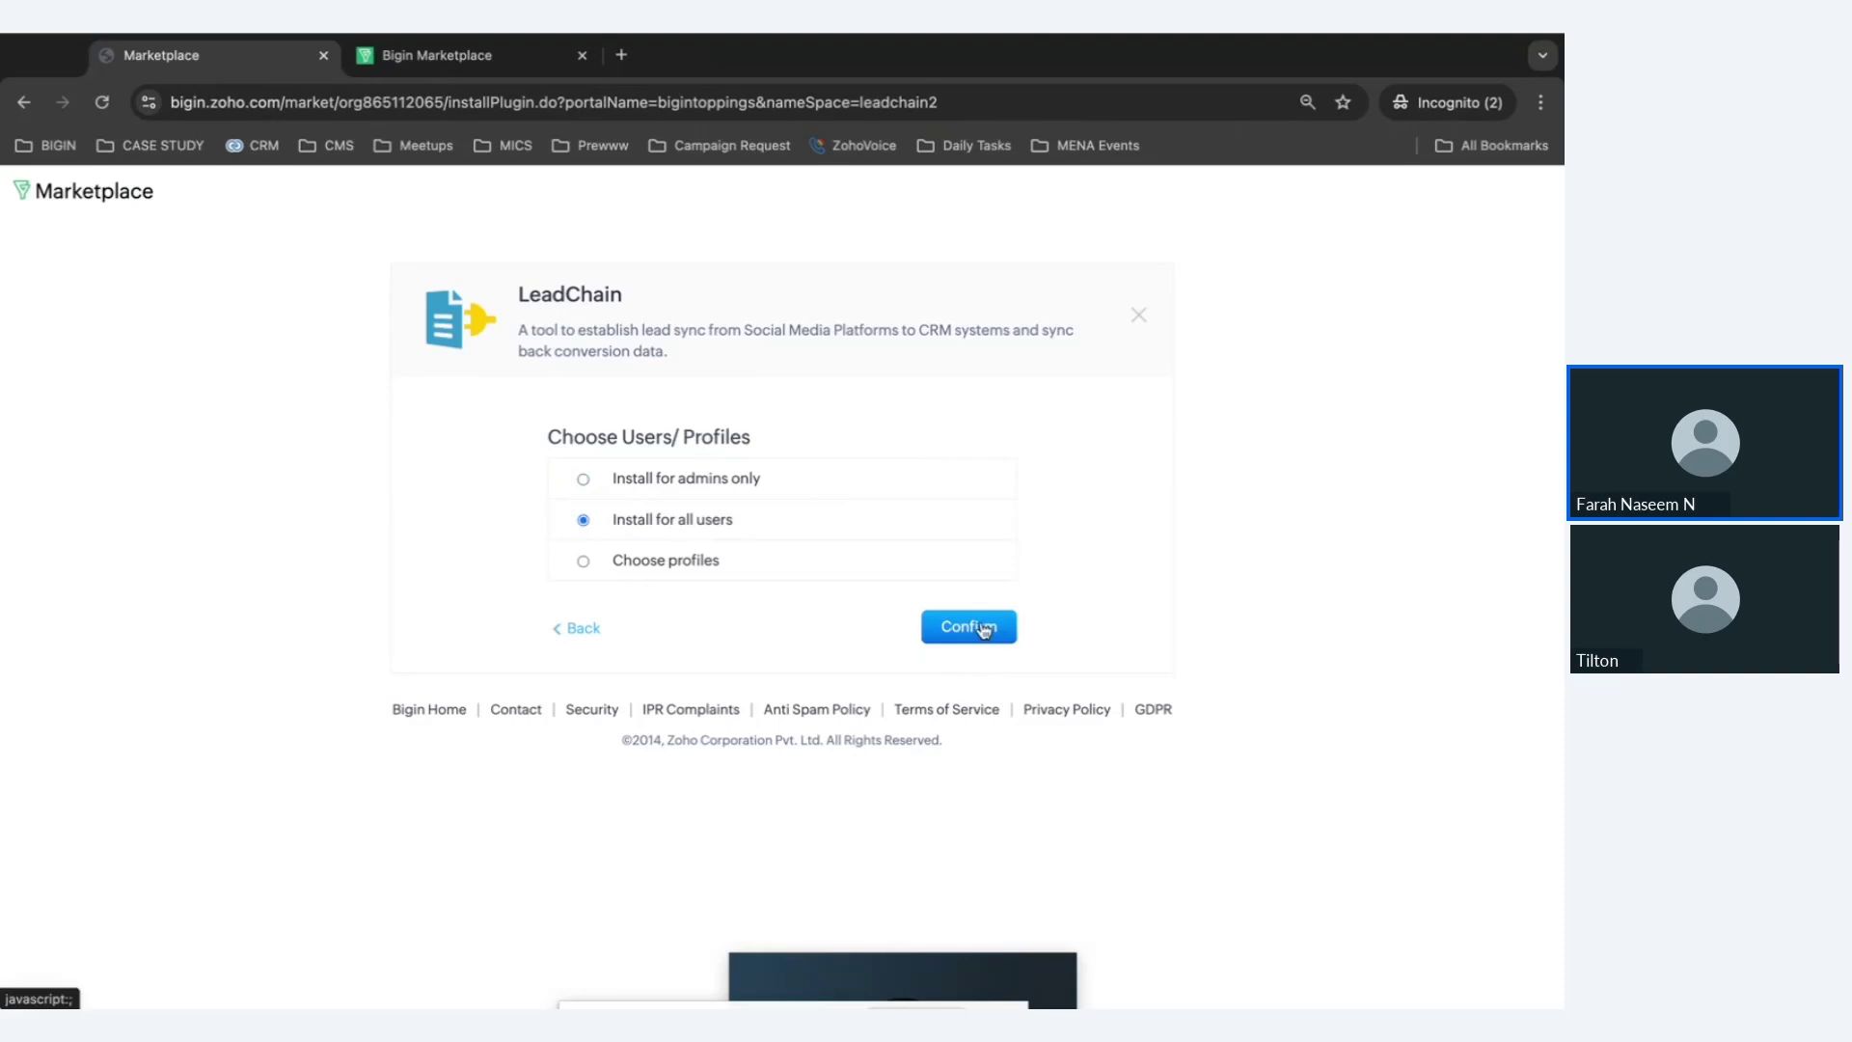
left_click(984, 629)
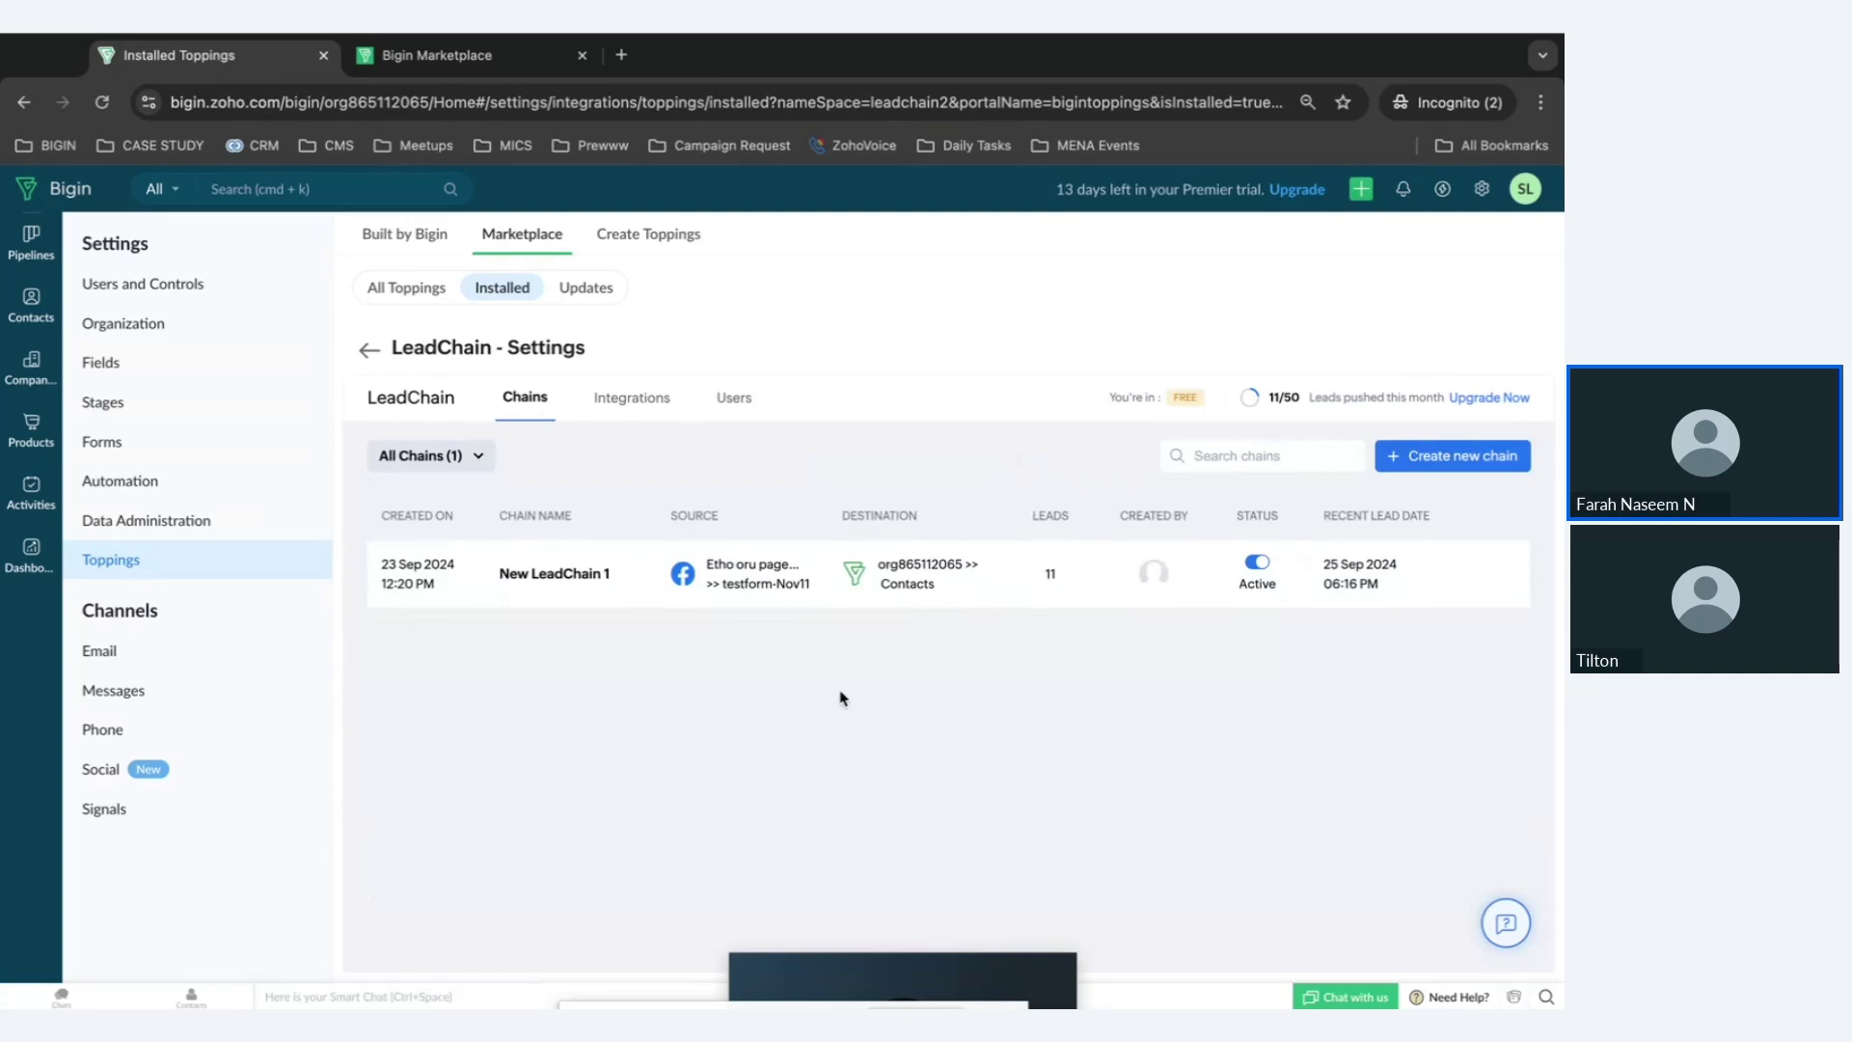
Review the pre-defined templates for a new chain, including the LinkedIn and TikTok ones, and return to the chain list.
left_click(1444, 466)
scroll(820, 718, "down", 1)
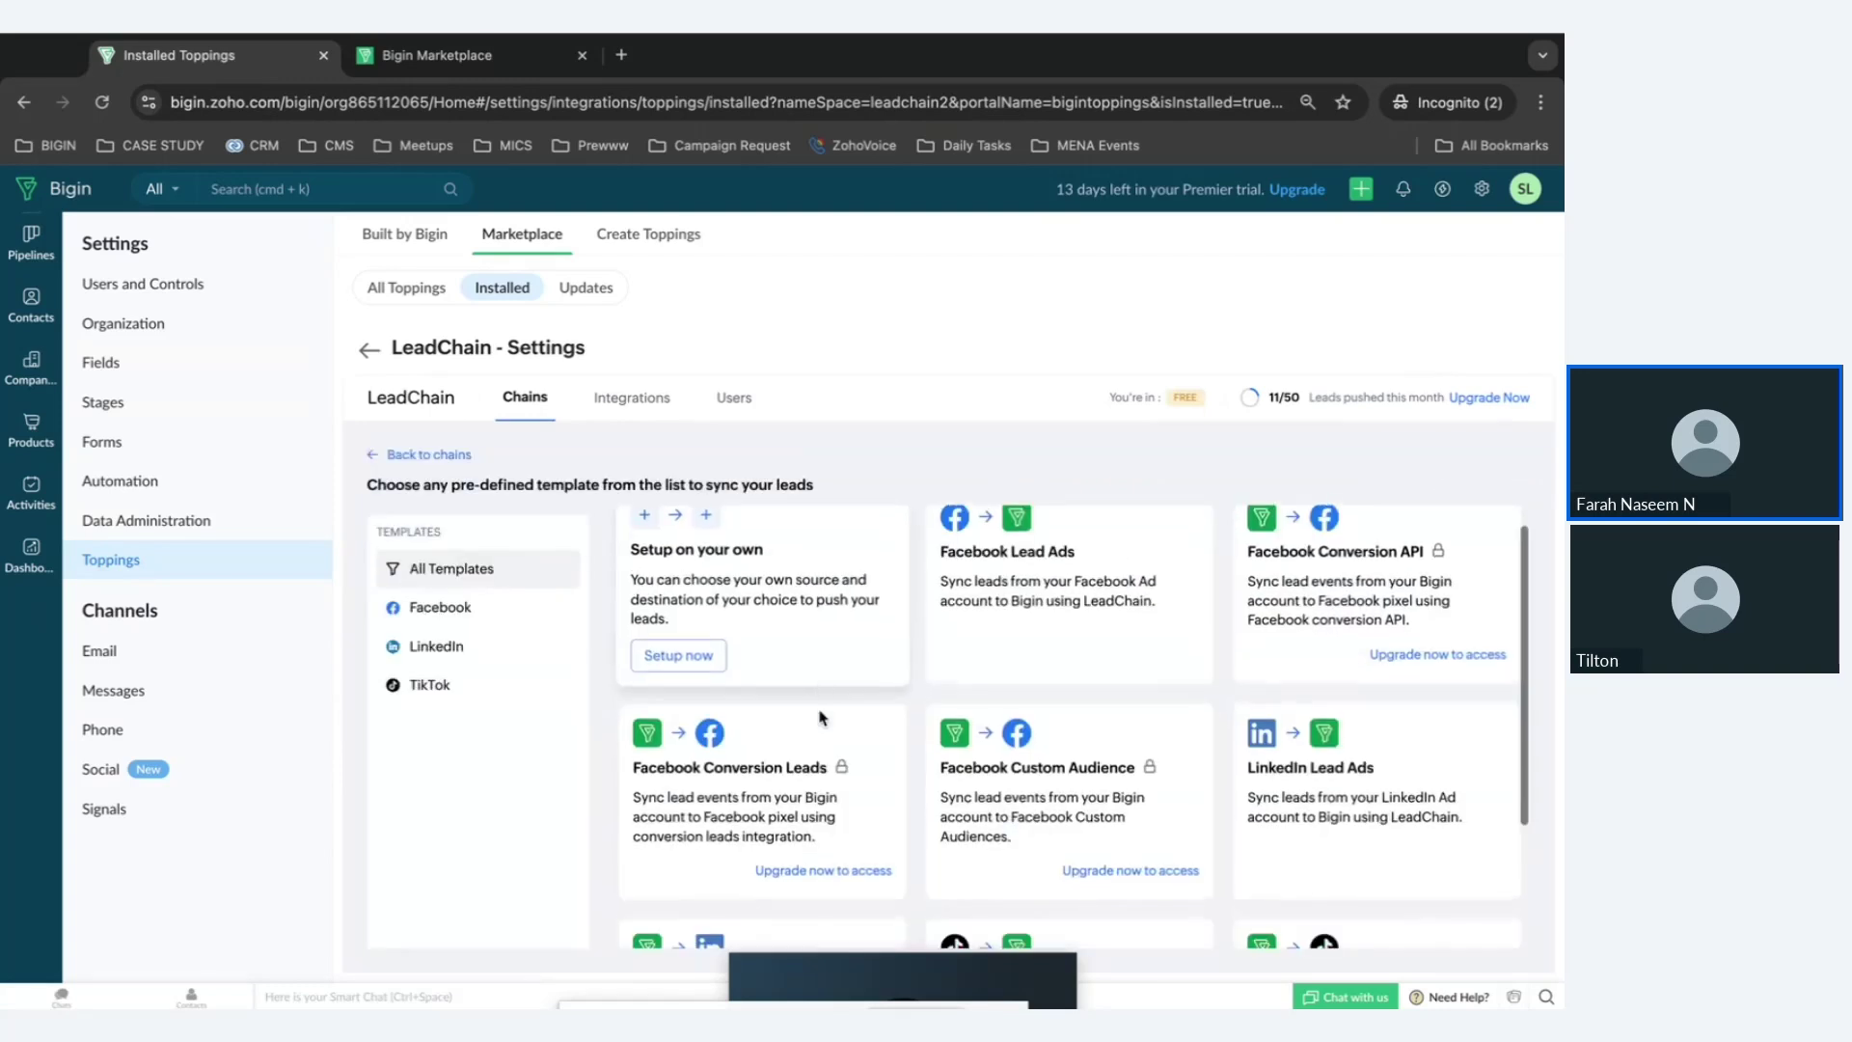
scroll(821, 717, "up", 1)
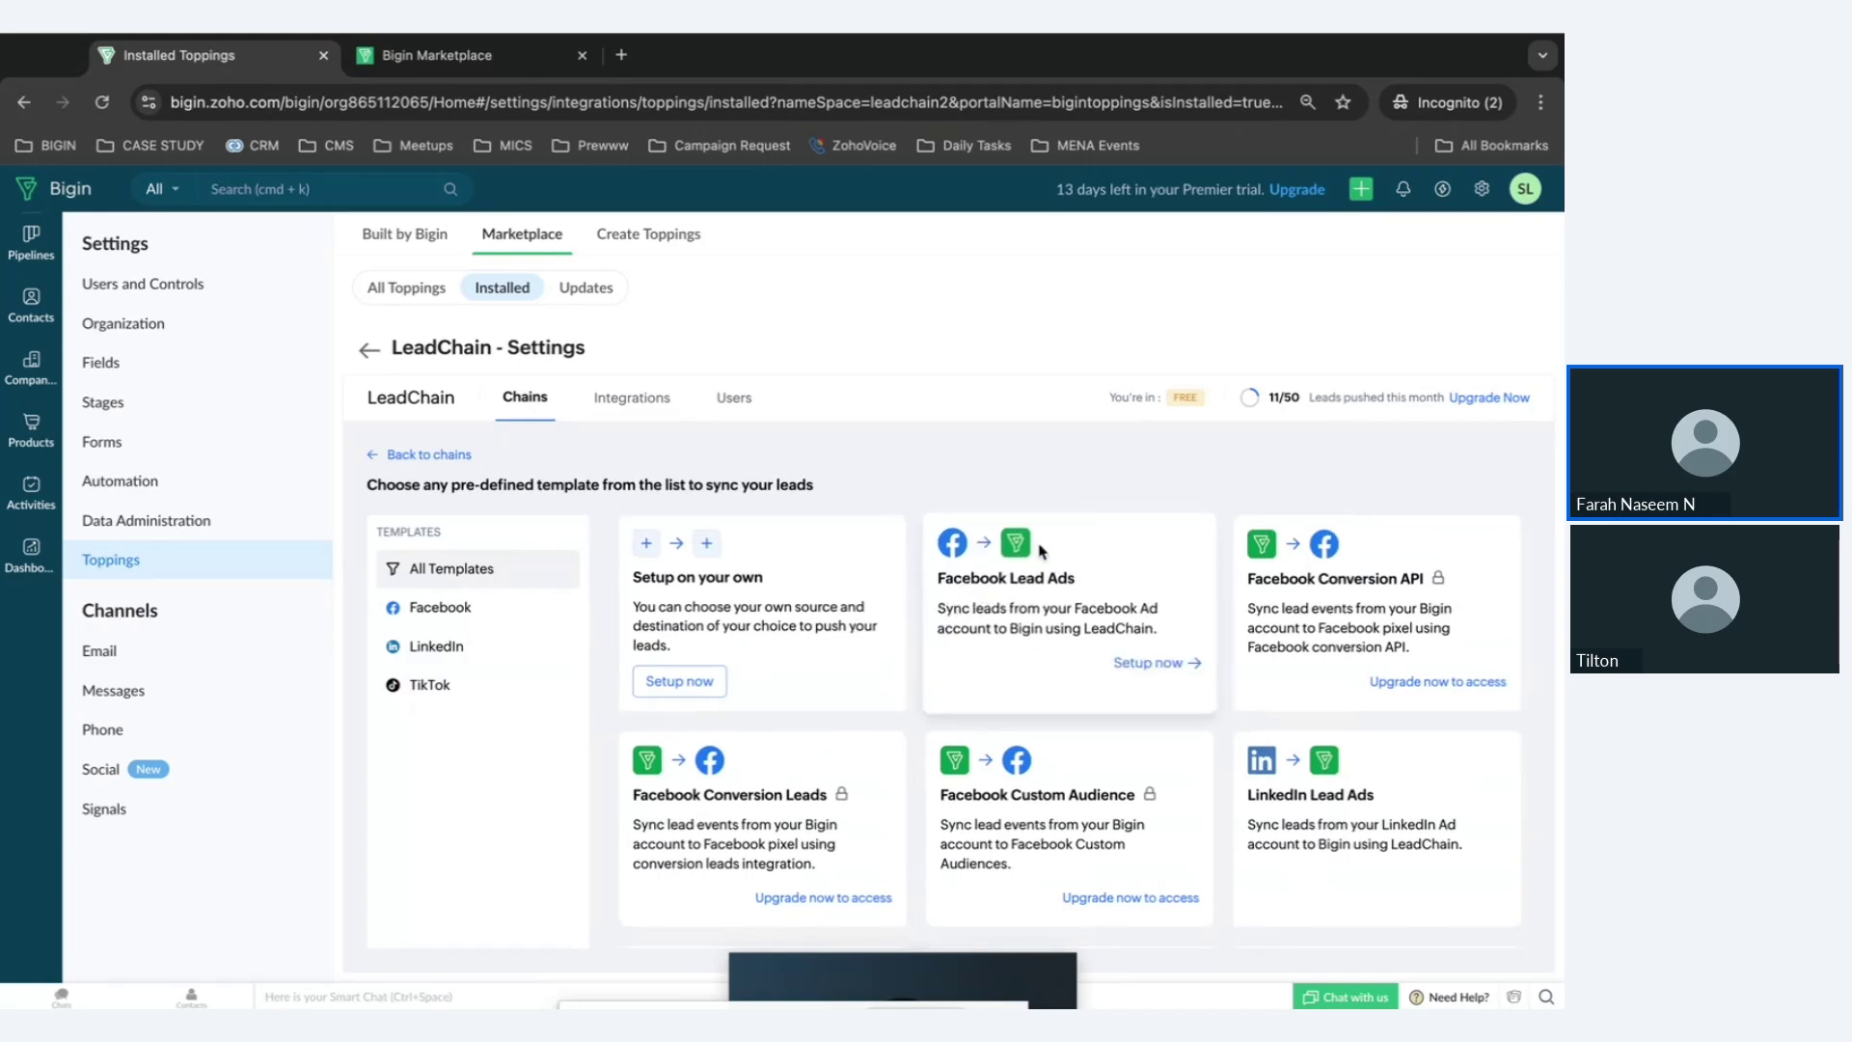
scroll(935, 627, "down", 2)
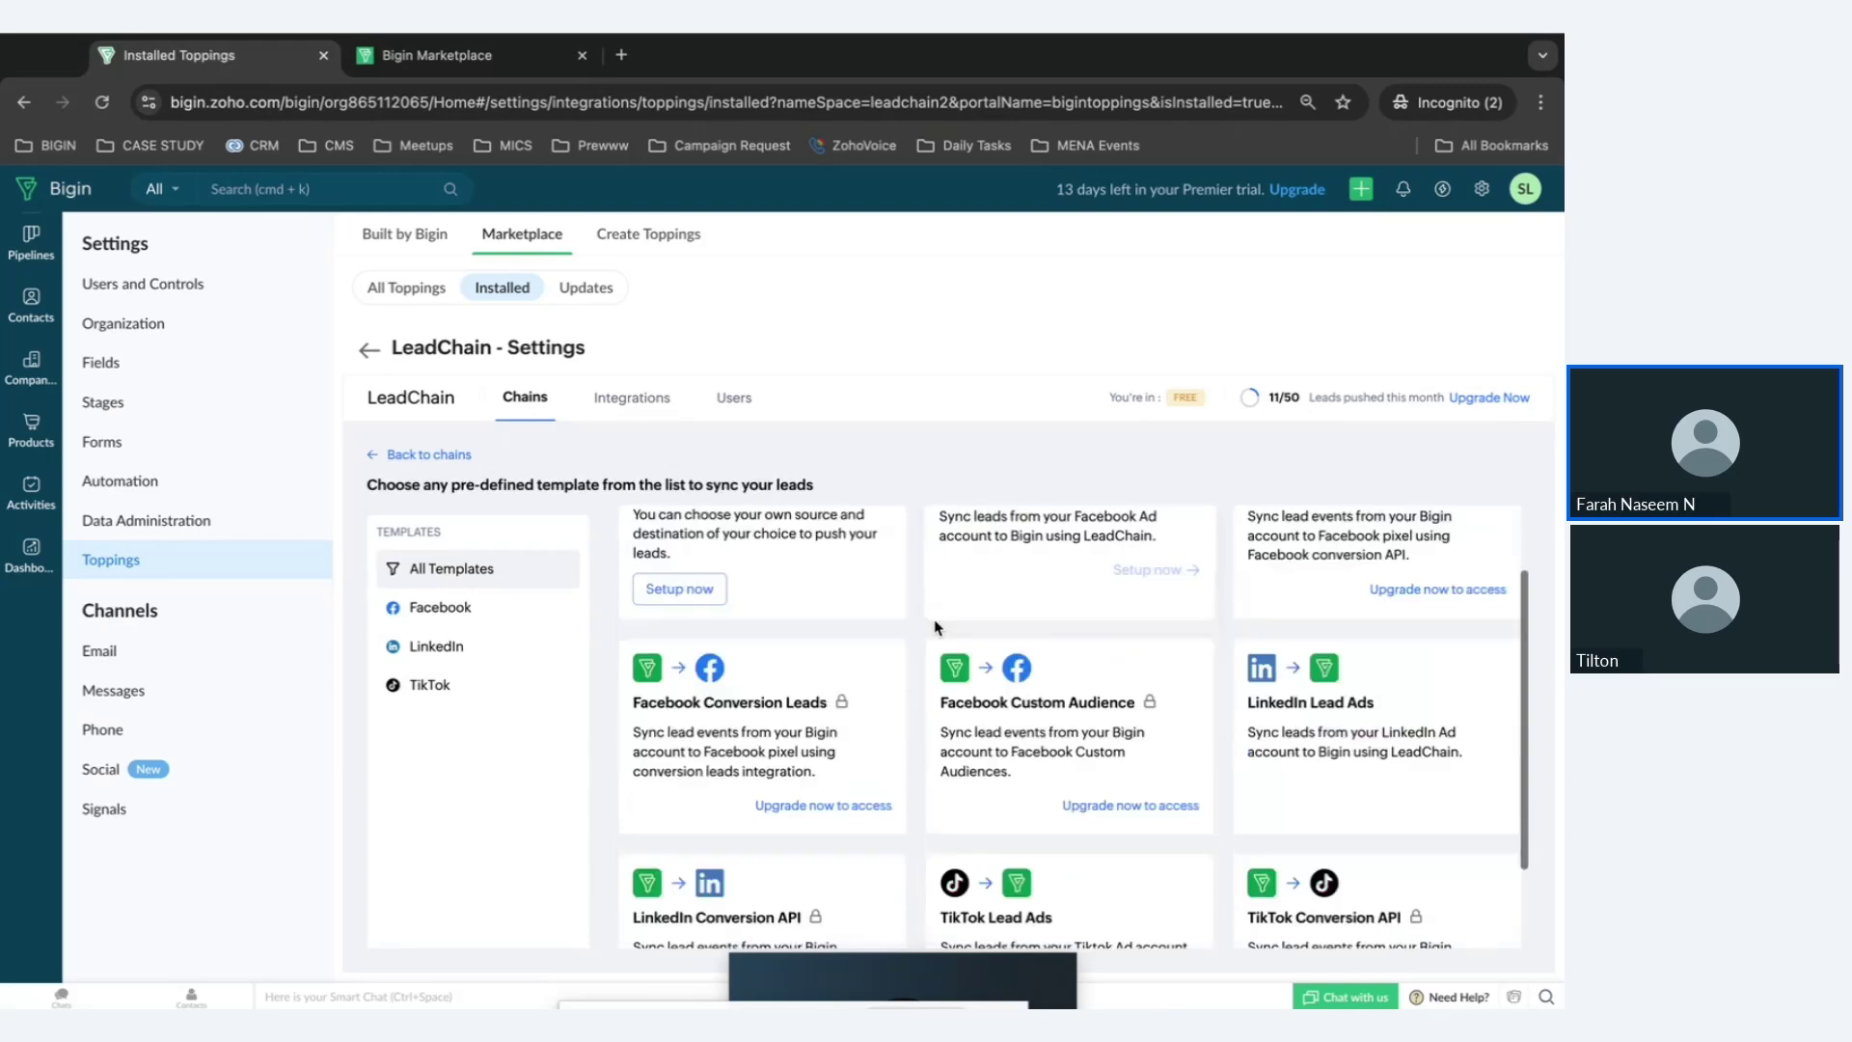
left_click(421, 649)
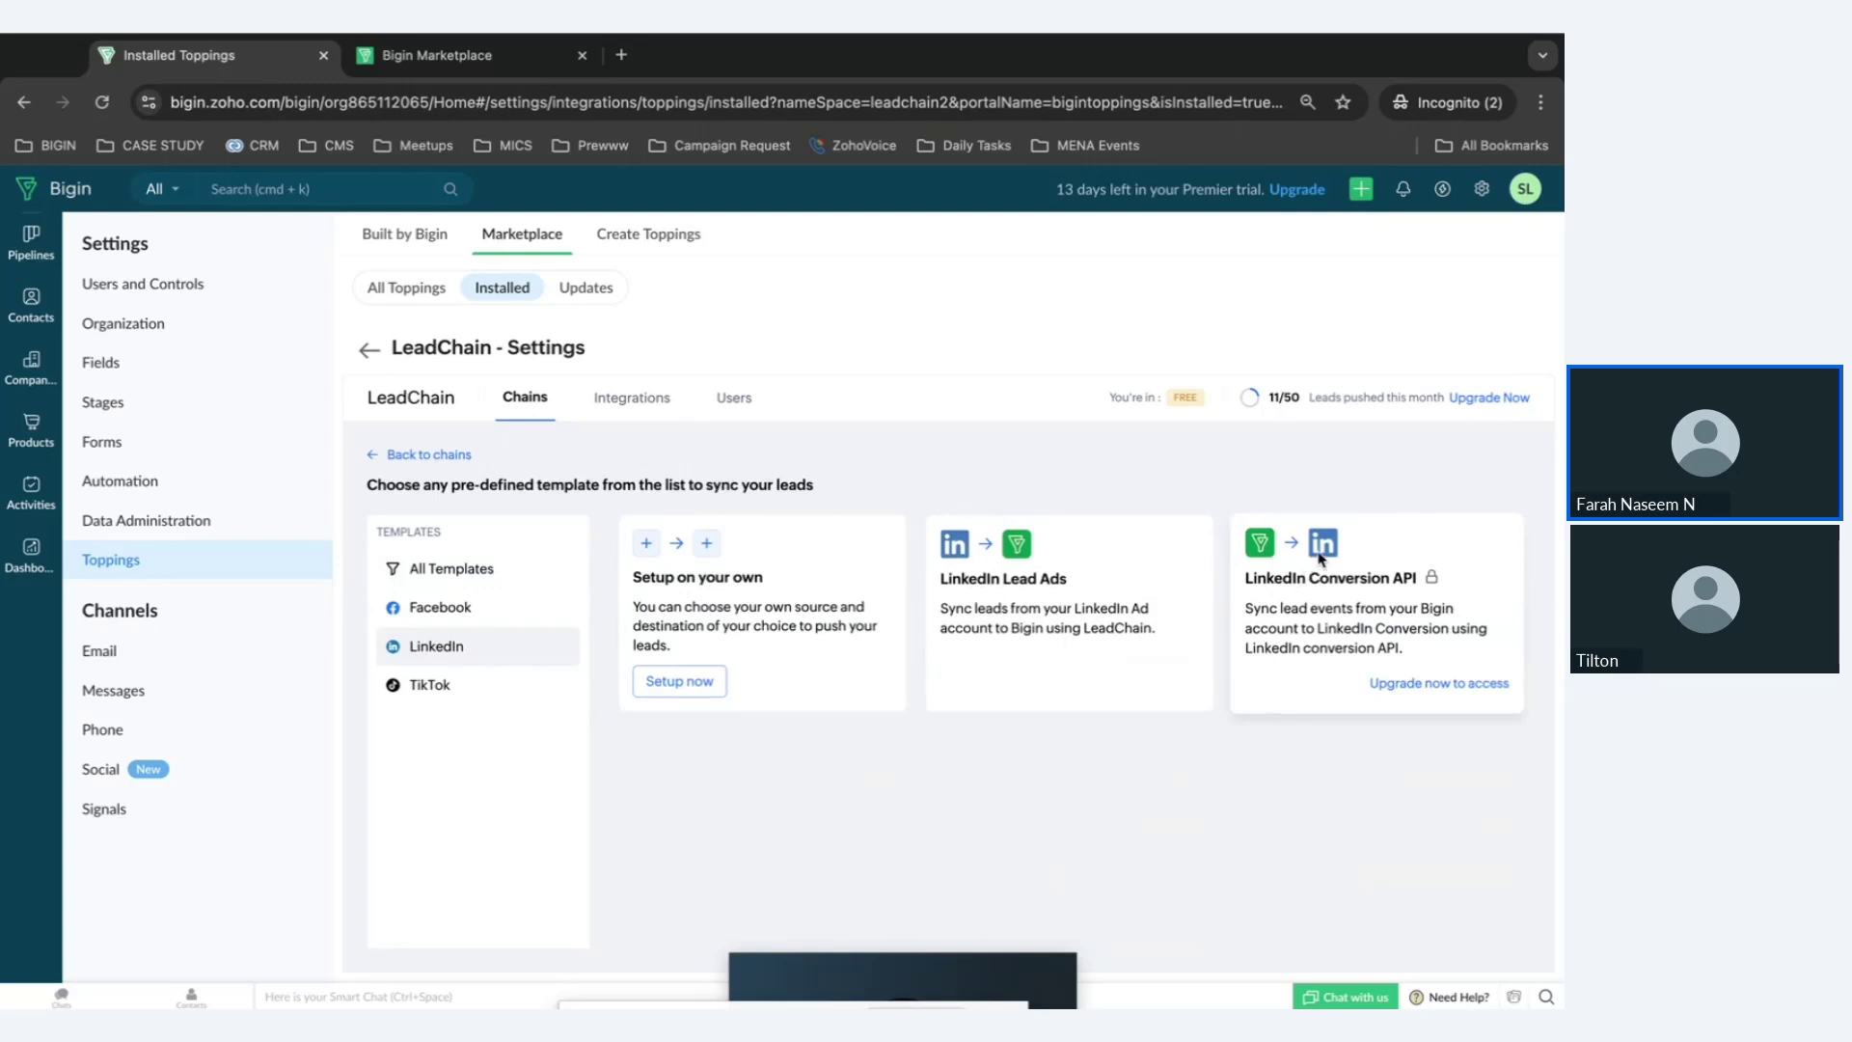
left_click(454, 686)
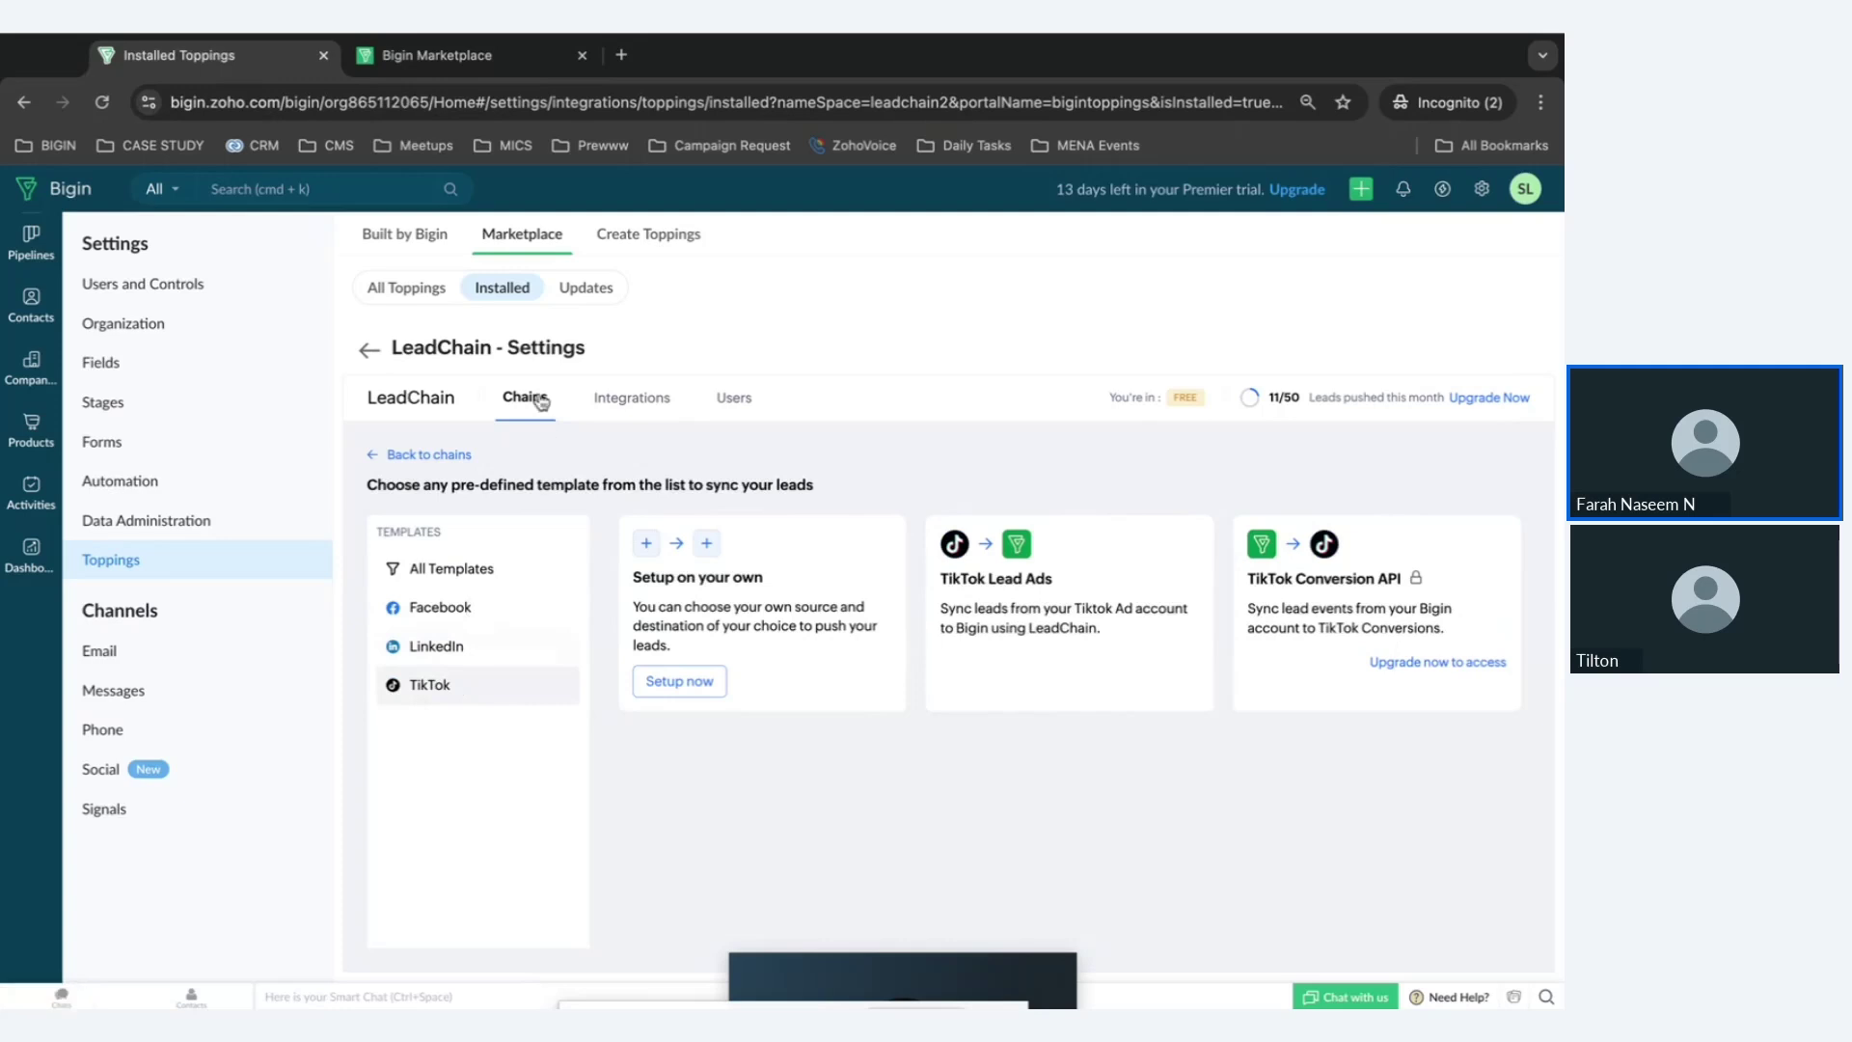
left_click(376, 457)
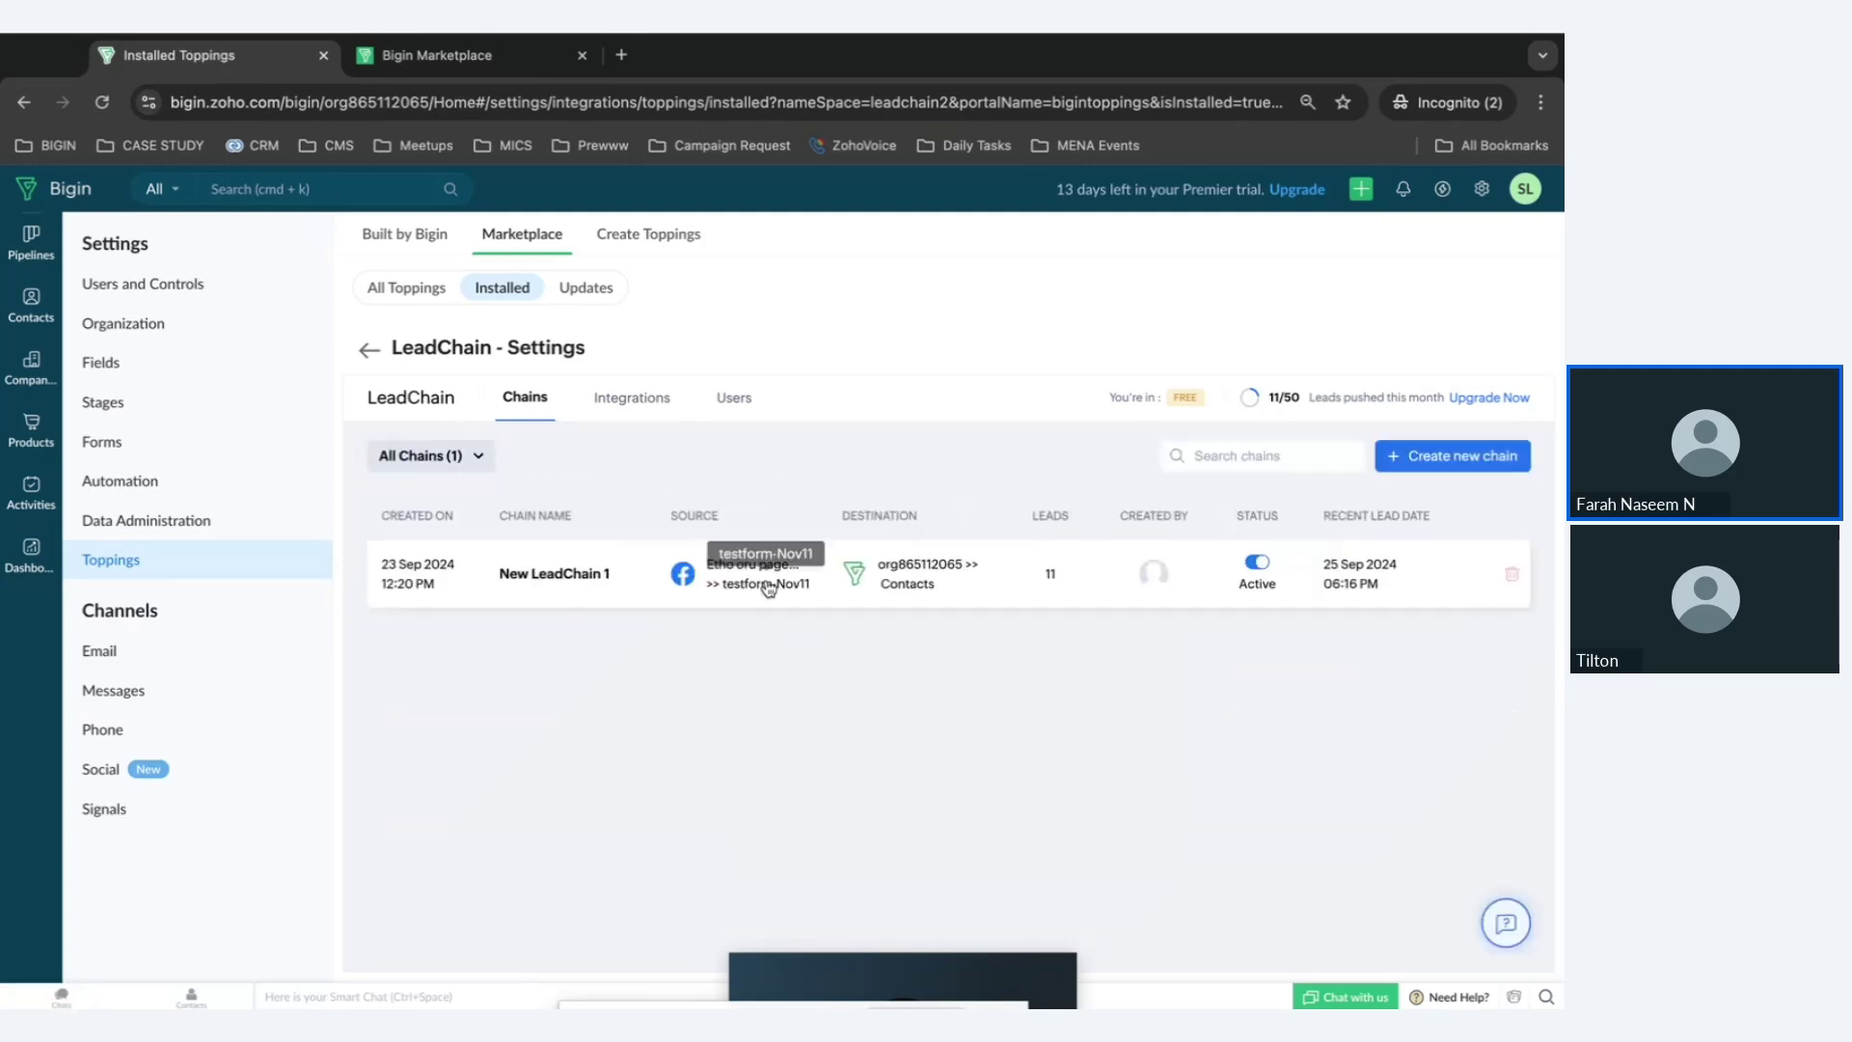
Examine the field mapping and lead stats of the New LeadChain 1 chain and return to the chain list.
left_click(767, 585)
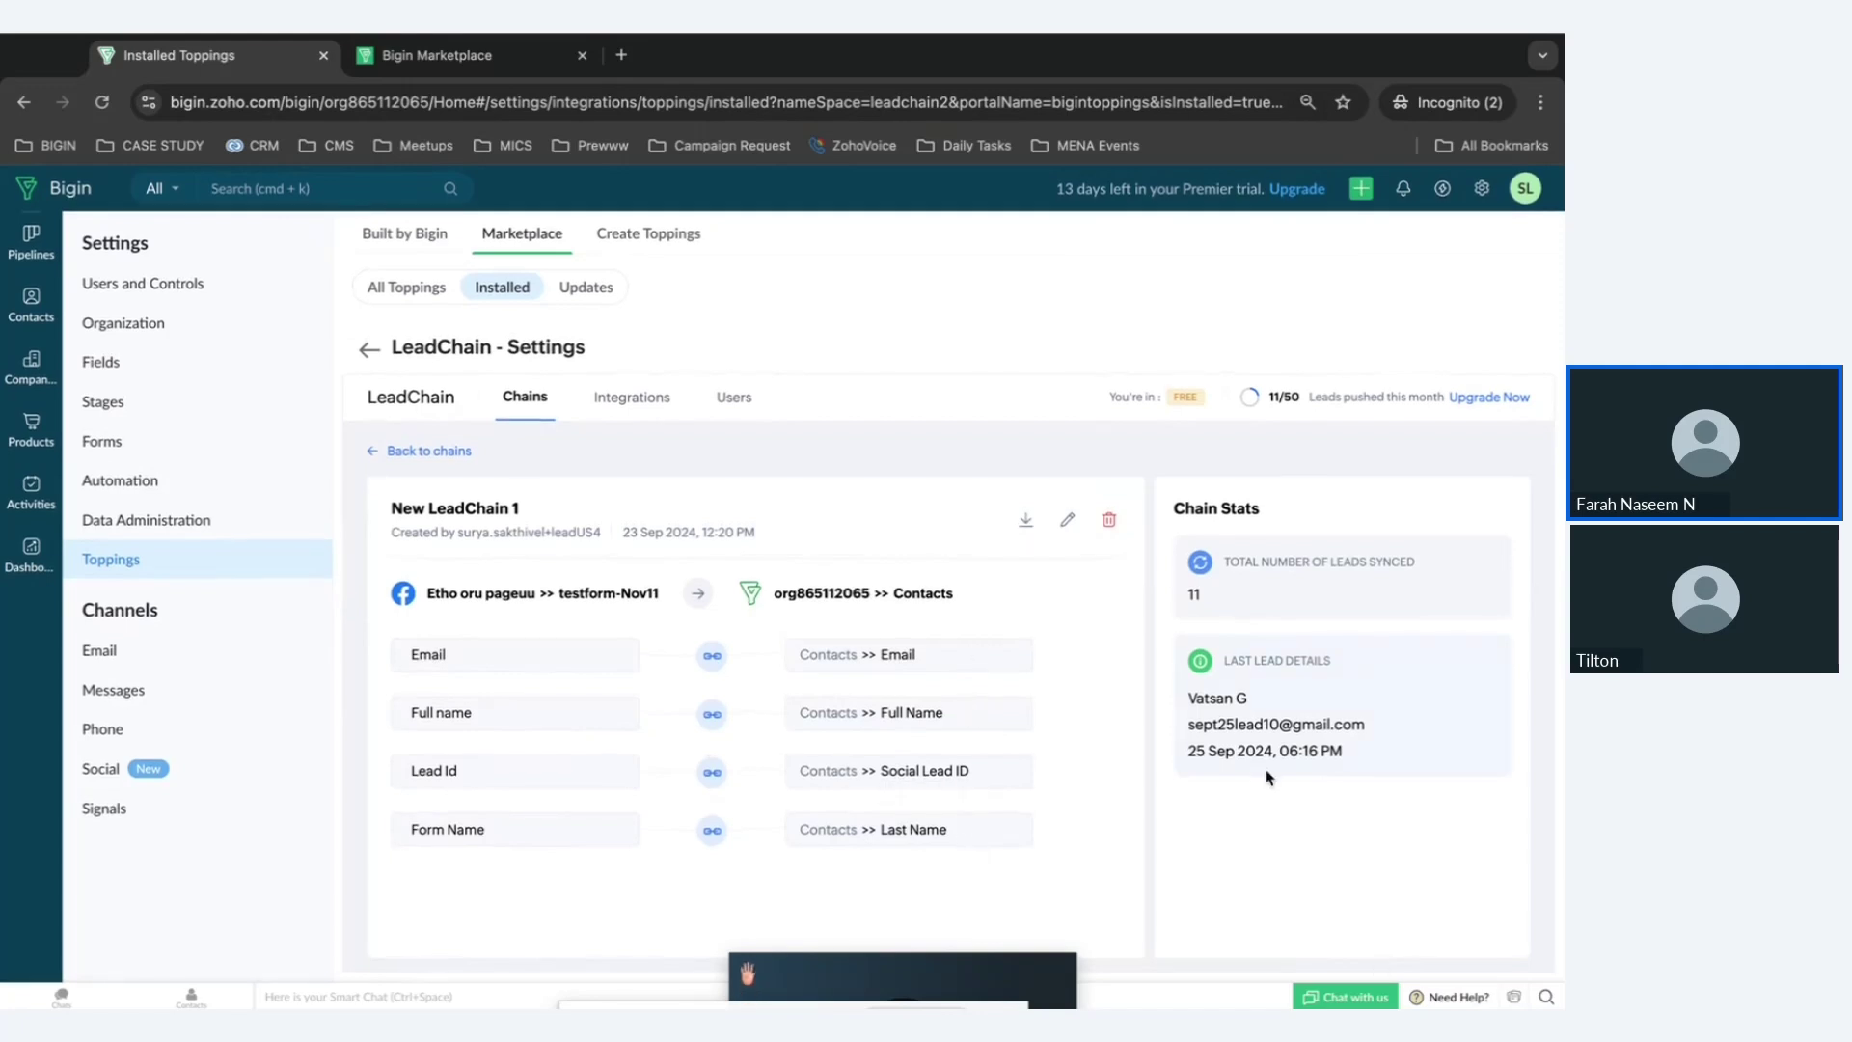
left_click(1045, 1004)
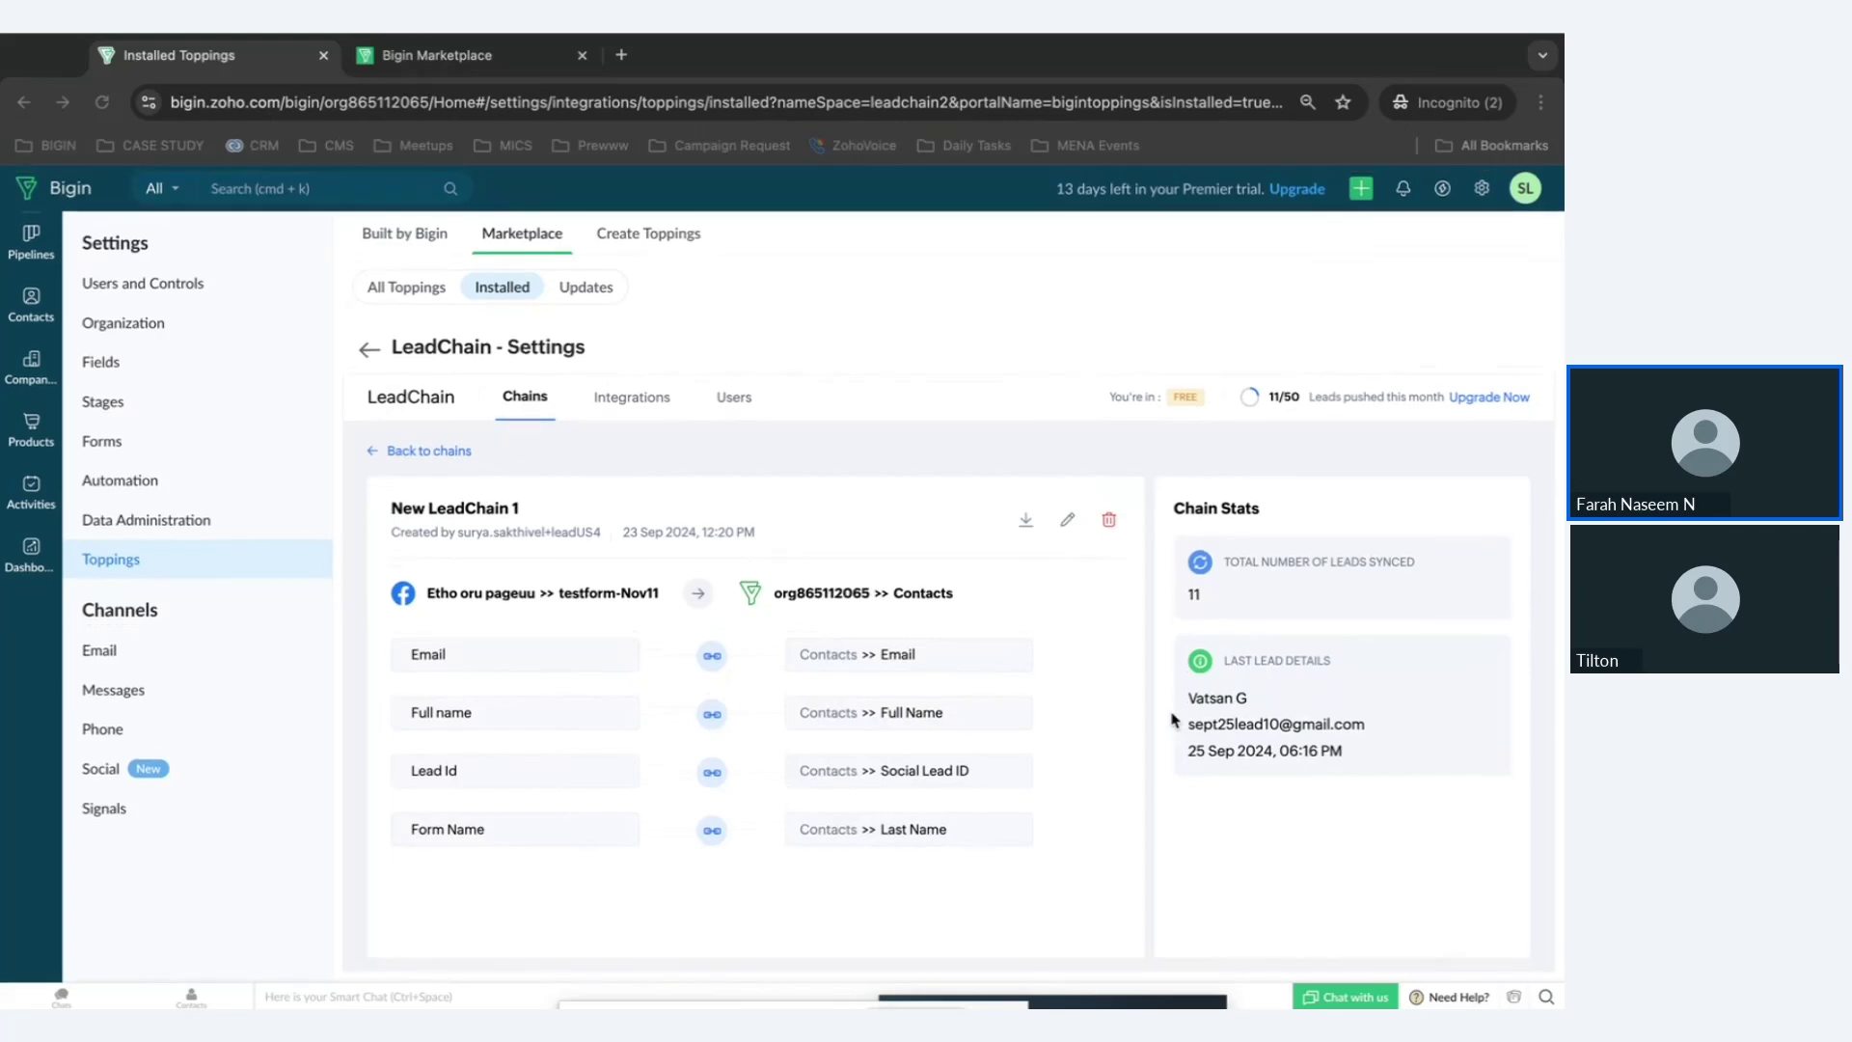
left_click(375, 455)
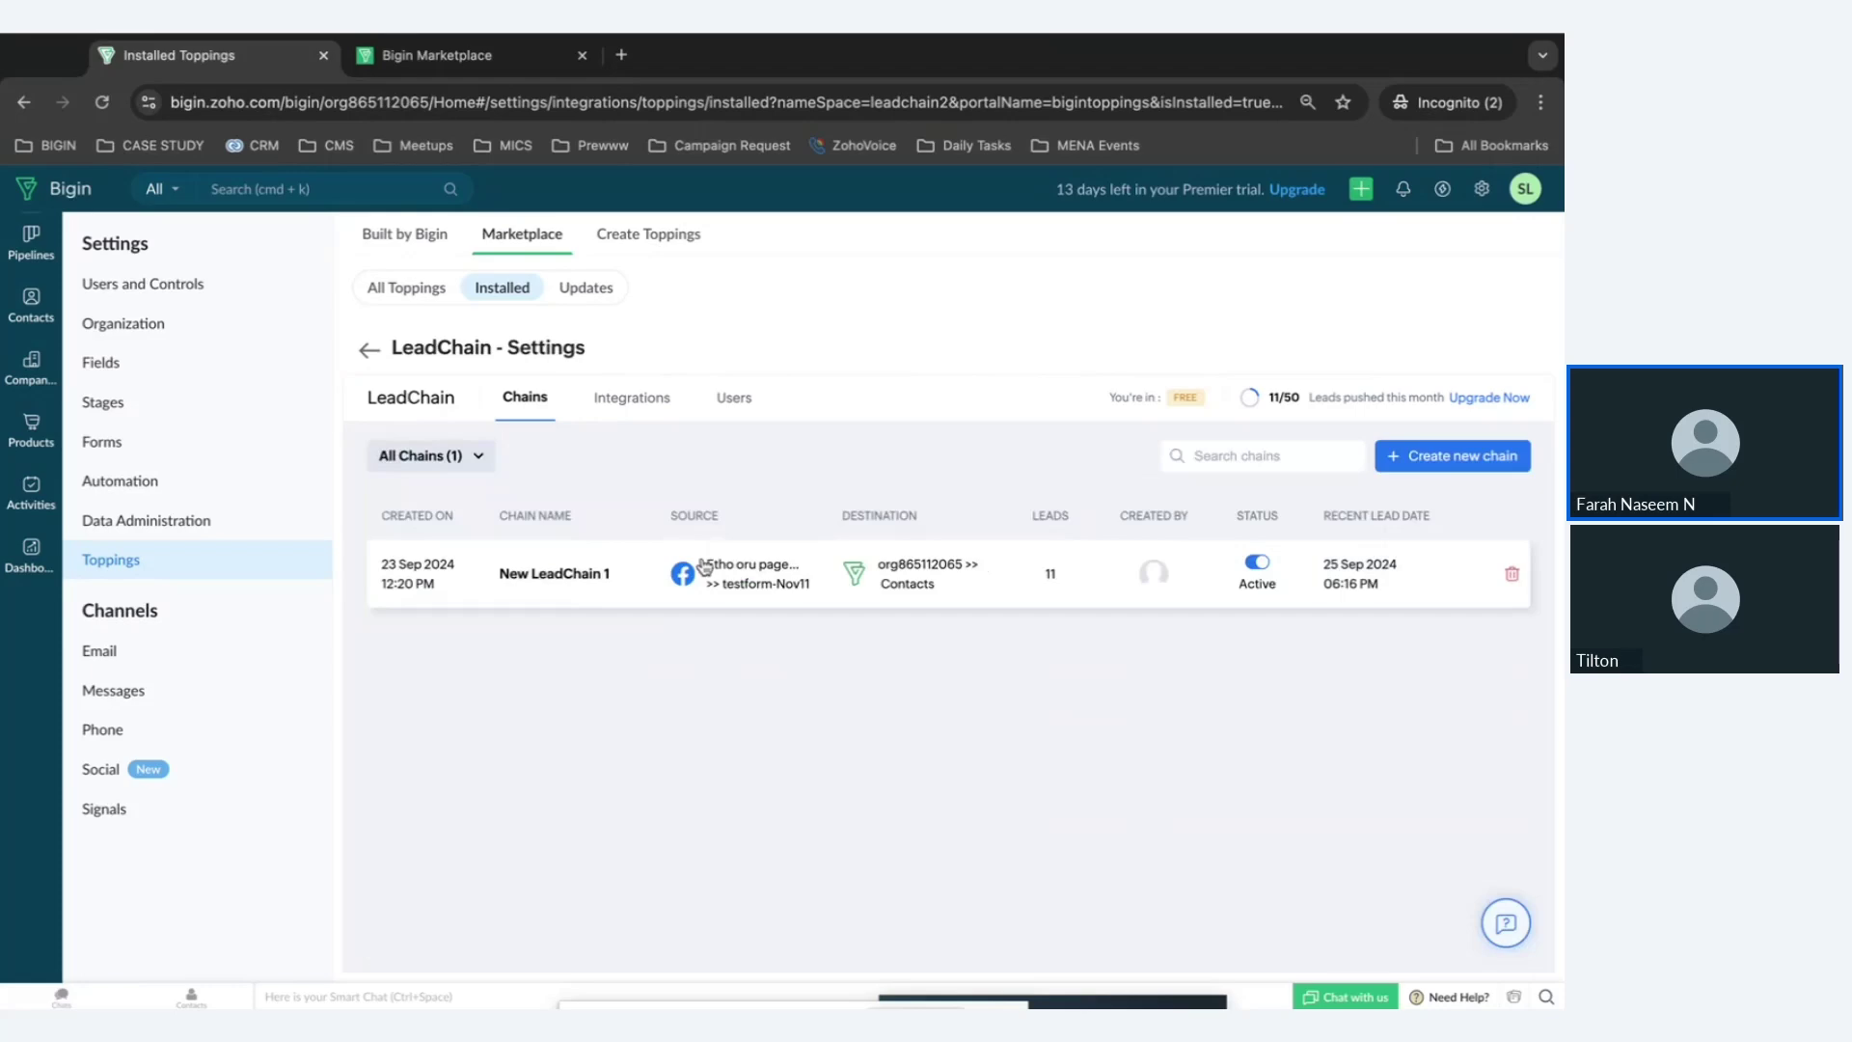
Switch to the slide presentation and advance from the Leadchain slide to the "E-widget in Zoho Mail" slide.
key("alt+Tab")
key("alt+Tab")
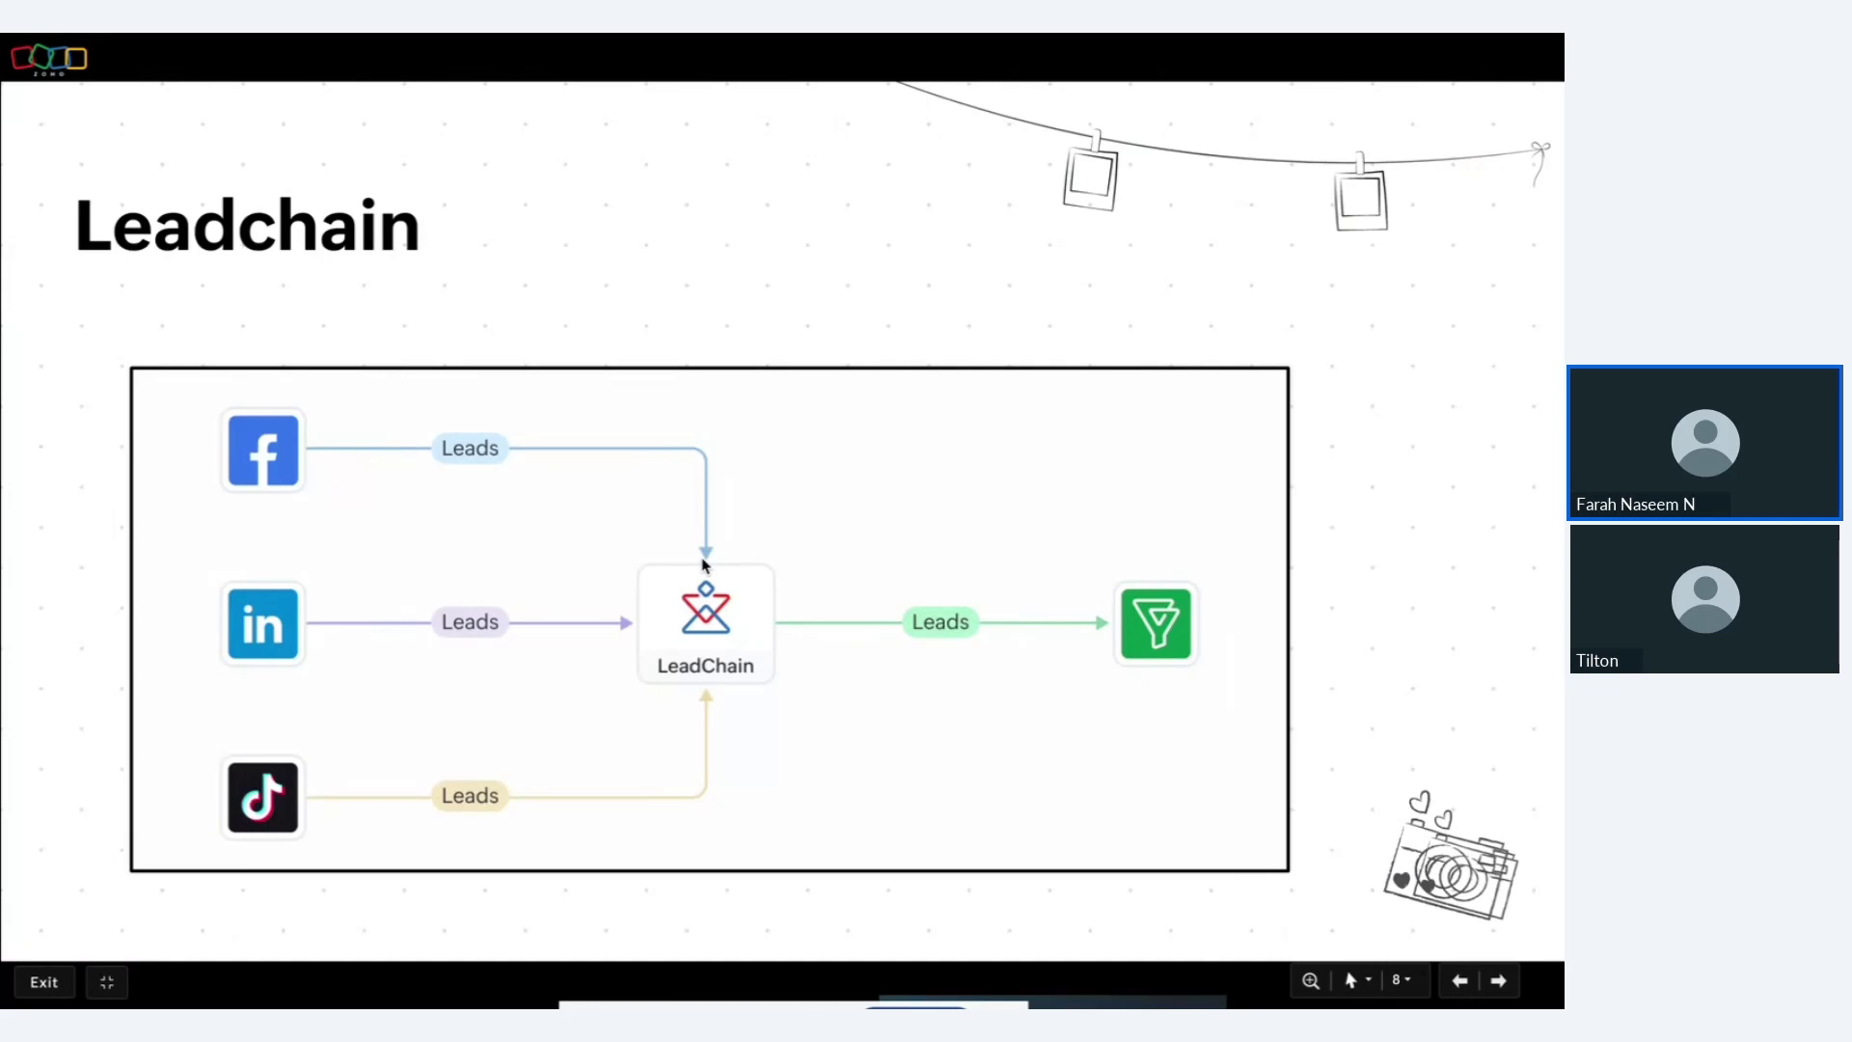
left_click(1498, 981)
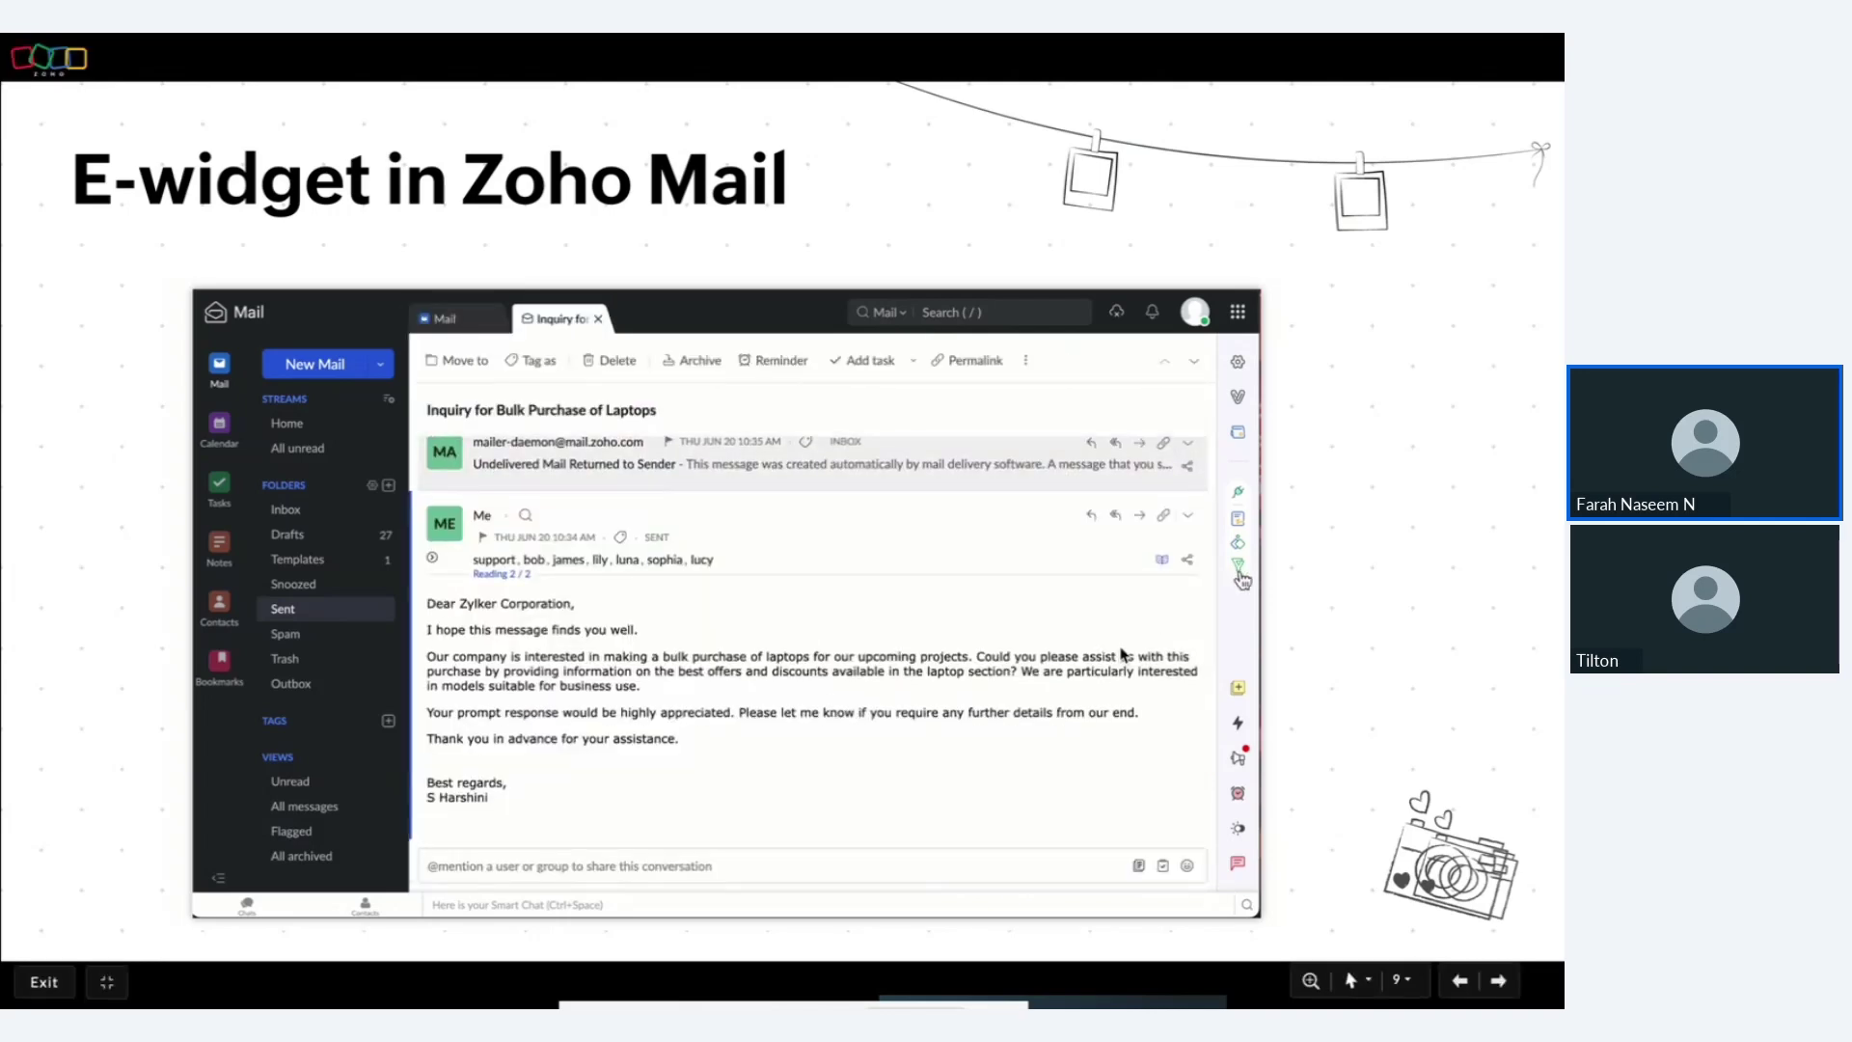
Switch to Zoho Mail and browse the full list of available extensions with the search term cleared.
key("ctrl+Left")
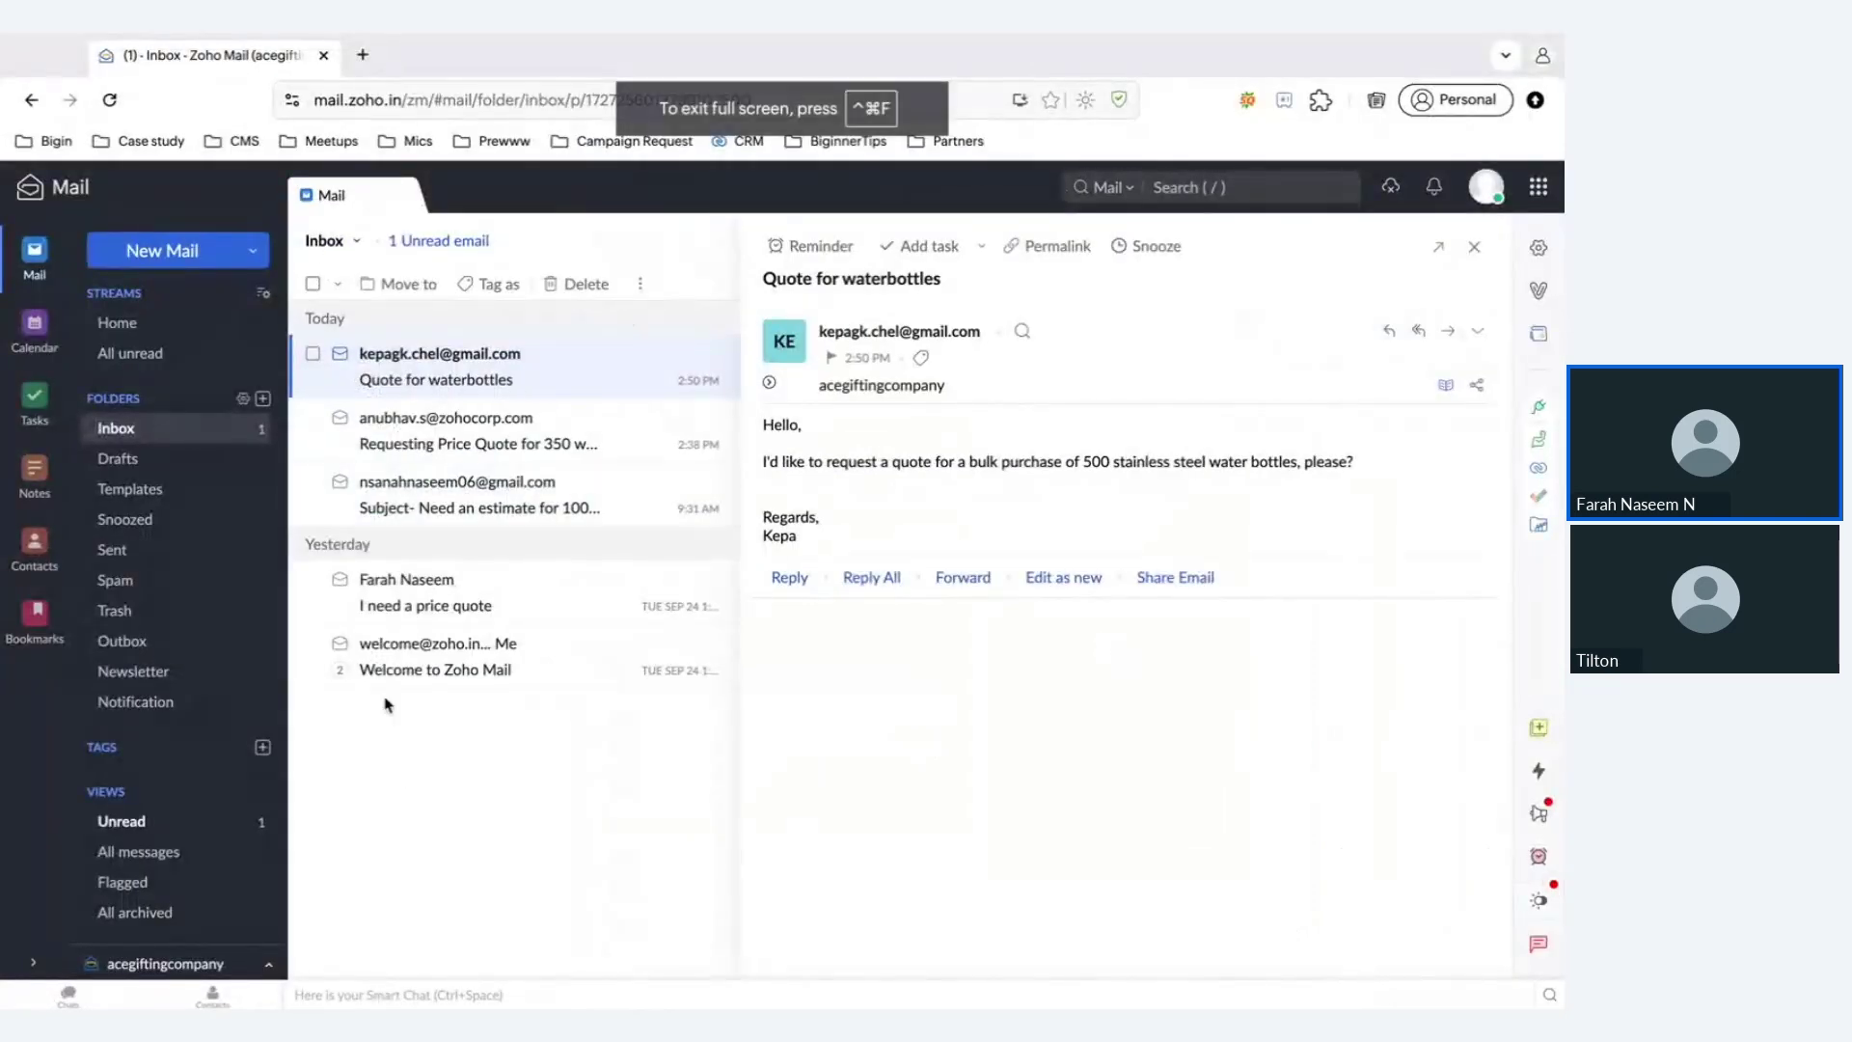
left_click(1540, 410)
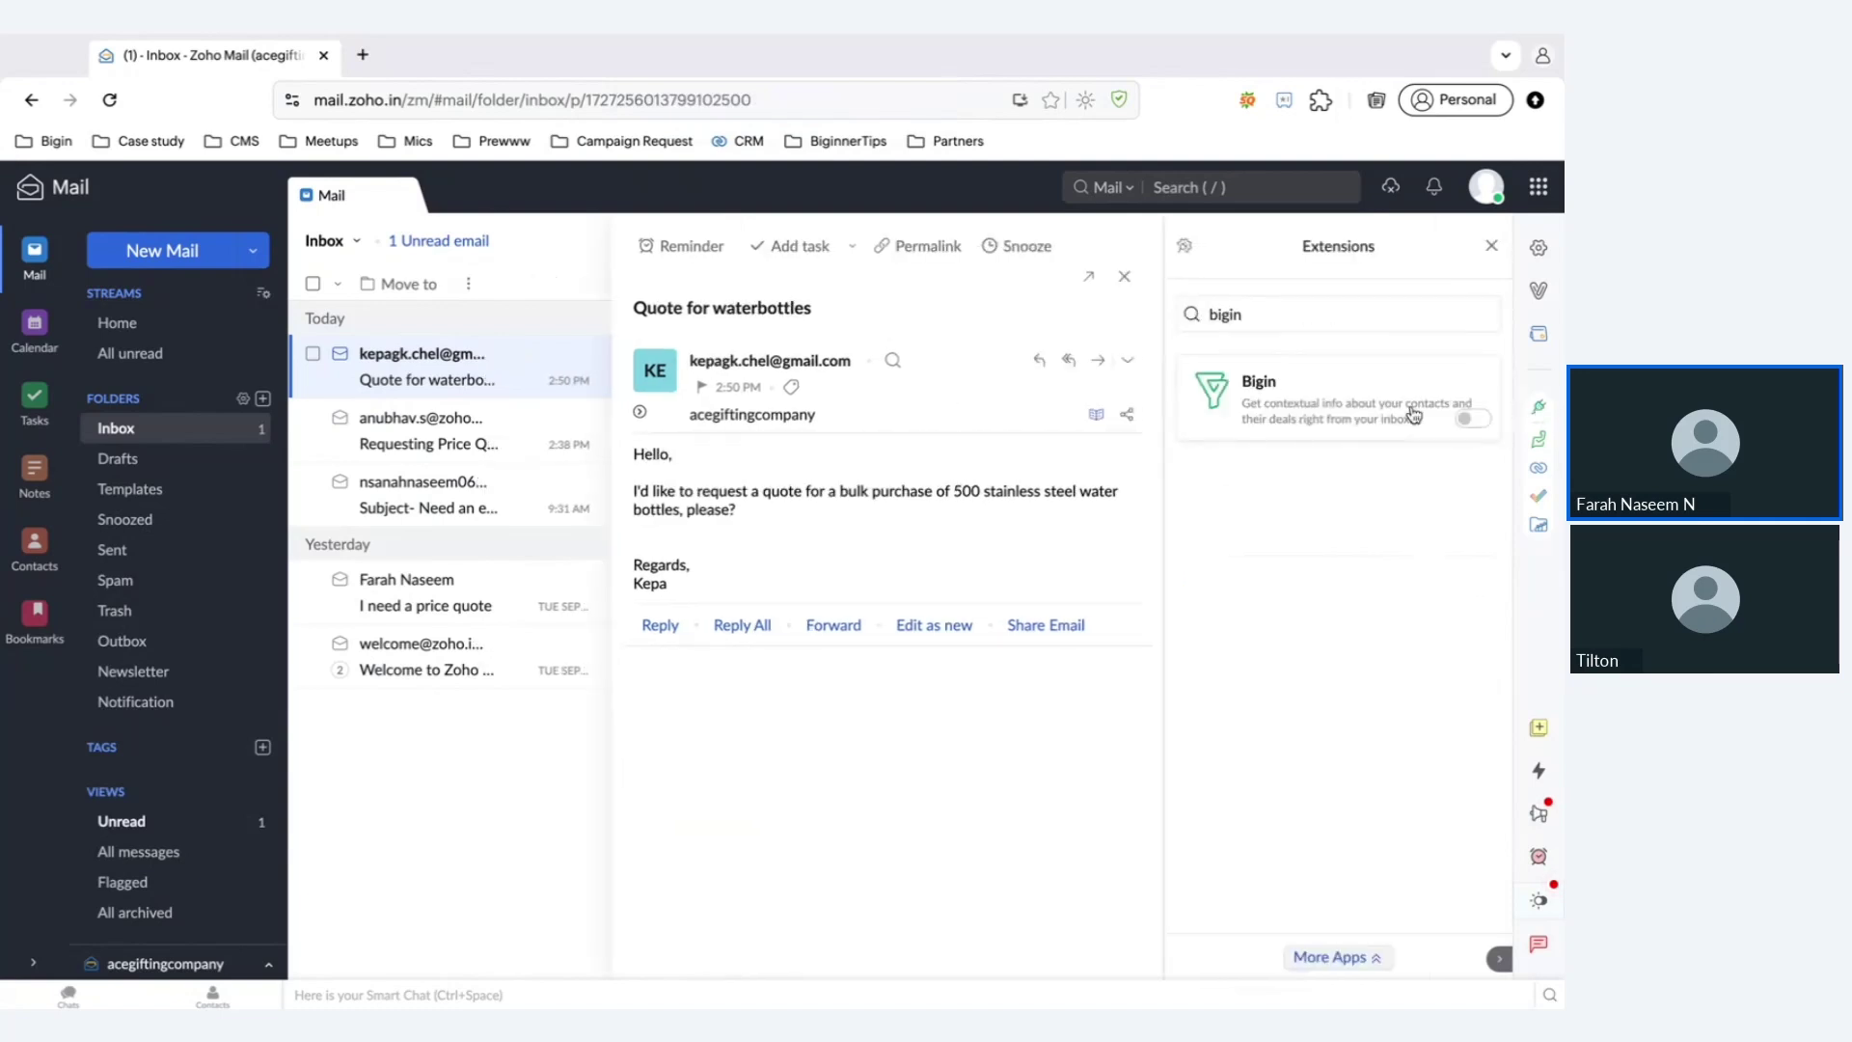
left_click(1491, 246)
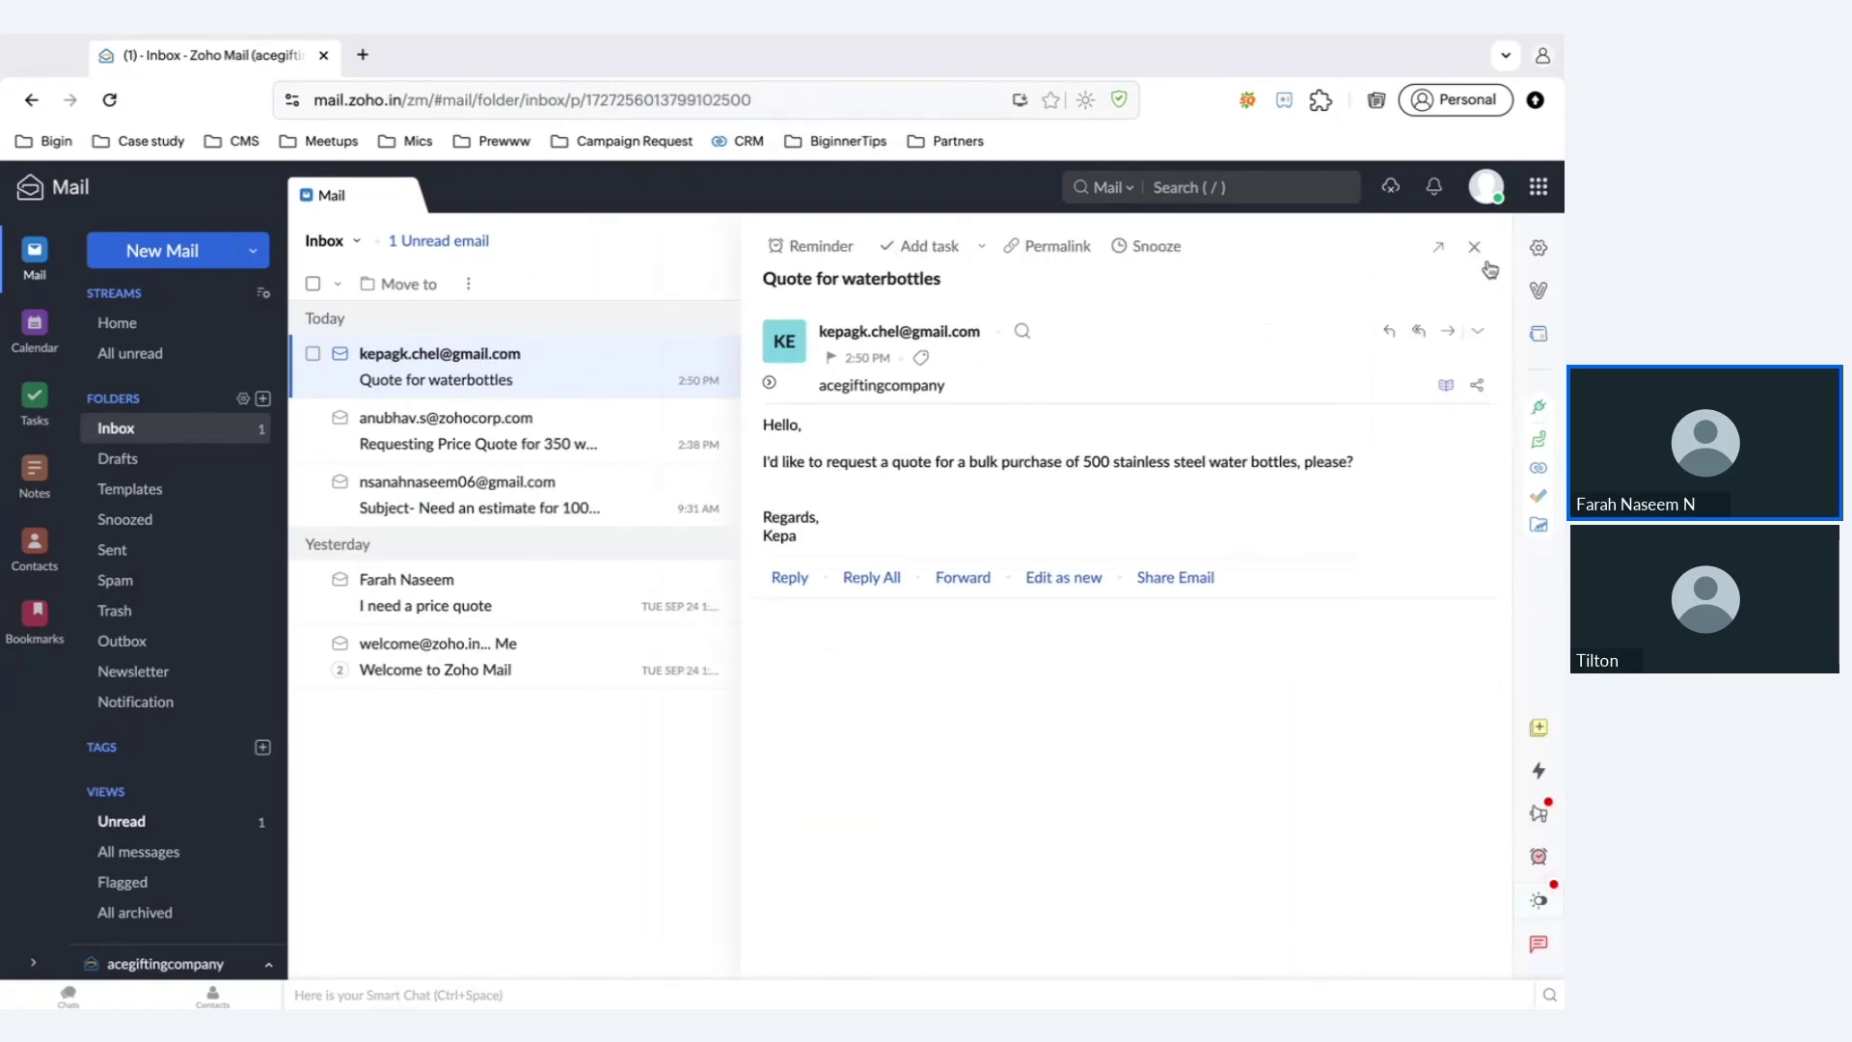
left_click(1540, 410)
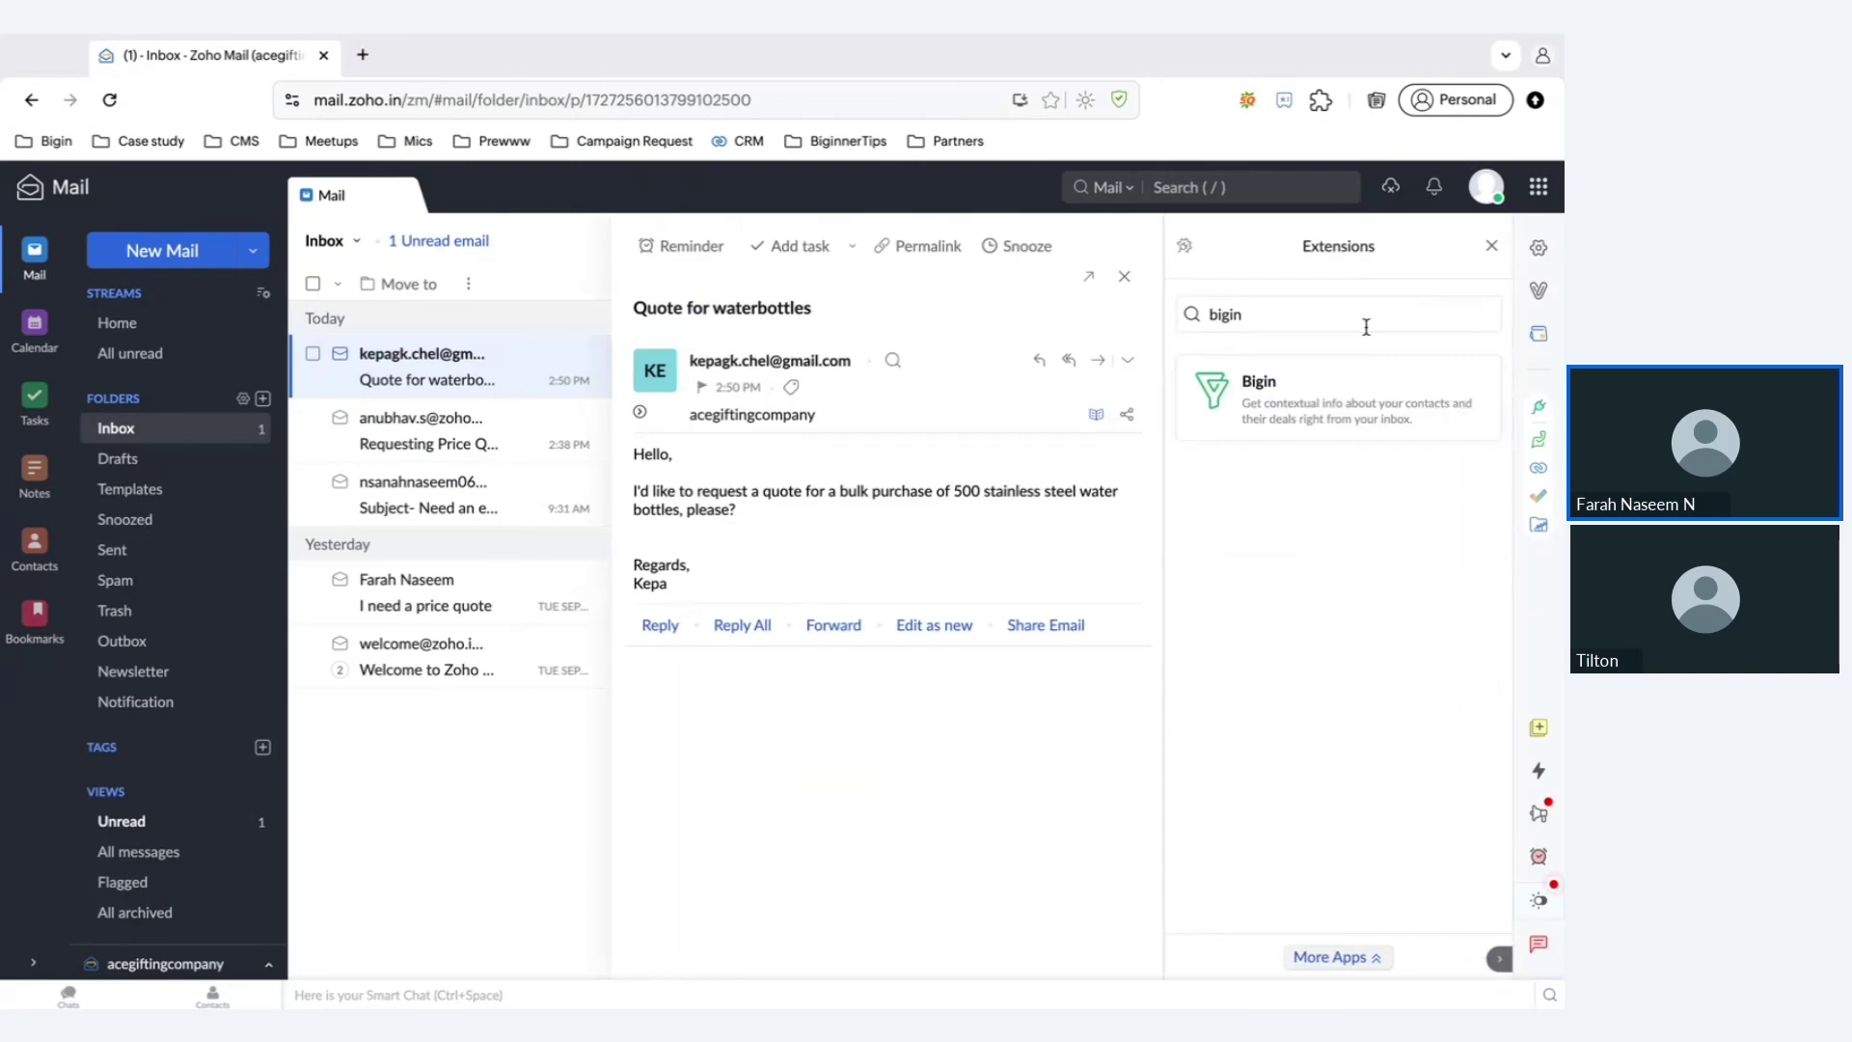
left_click_drag(1365, 326, 1194, 321)
key("BackSpace")
scroll(1273, 738, "down", 4)
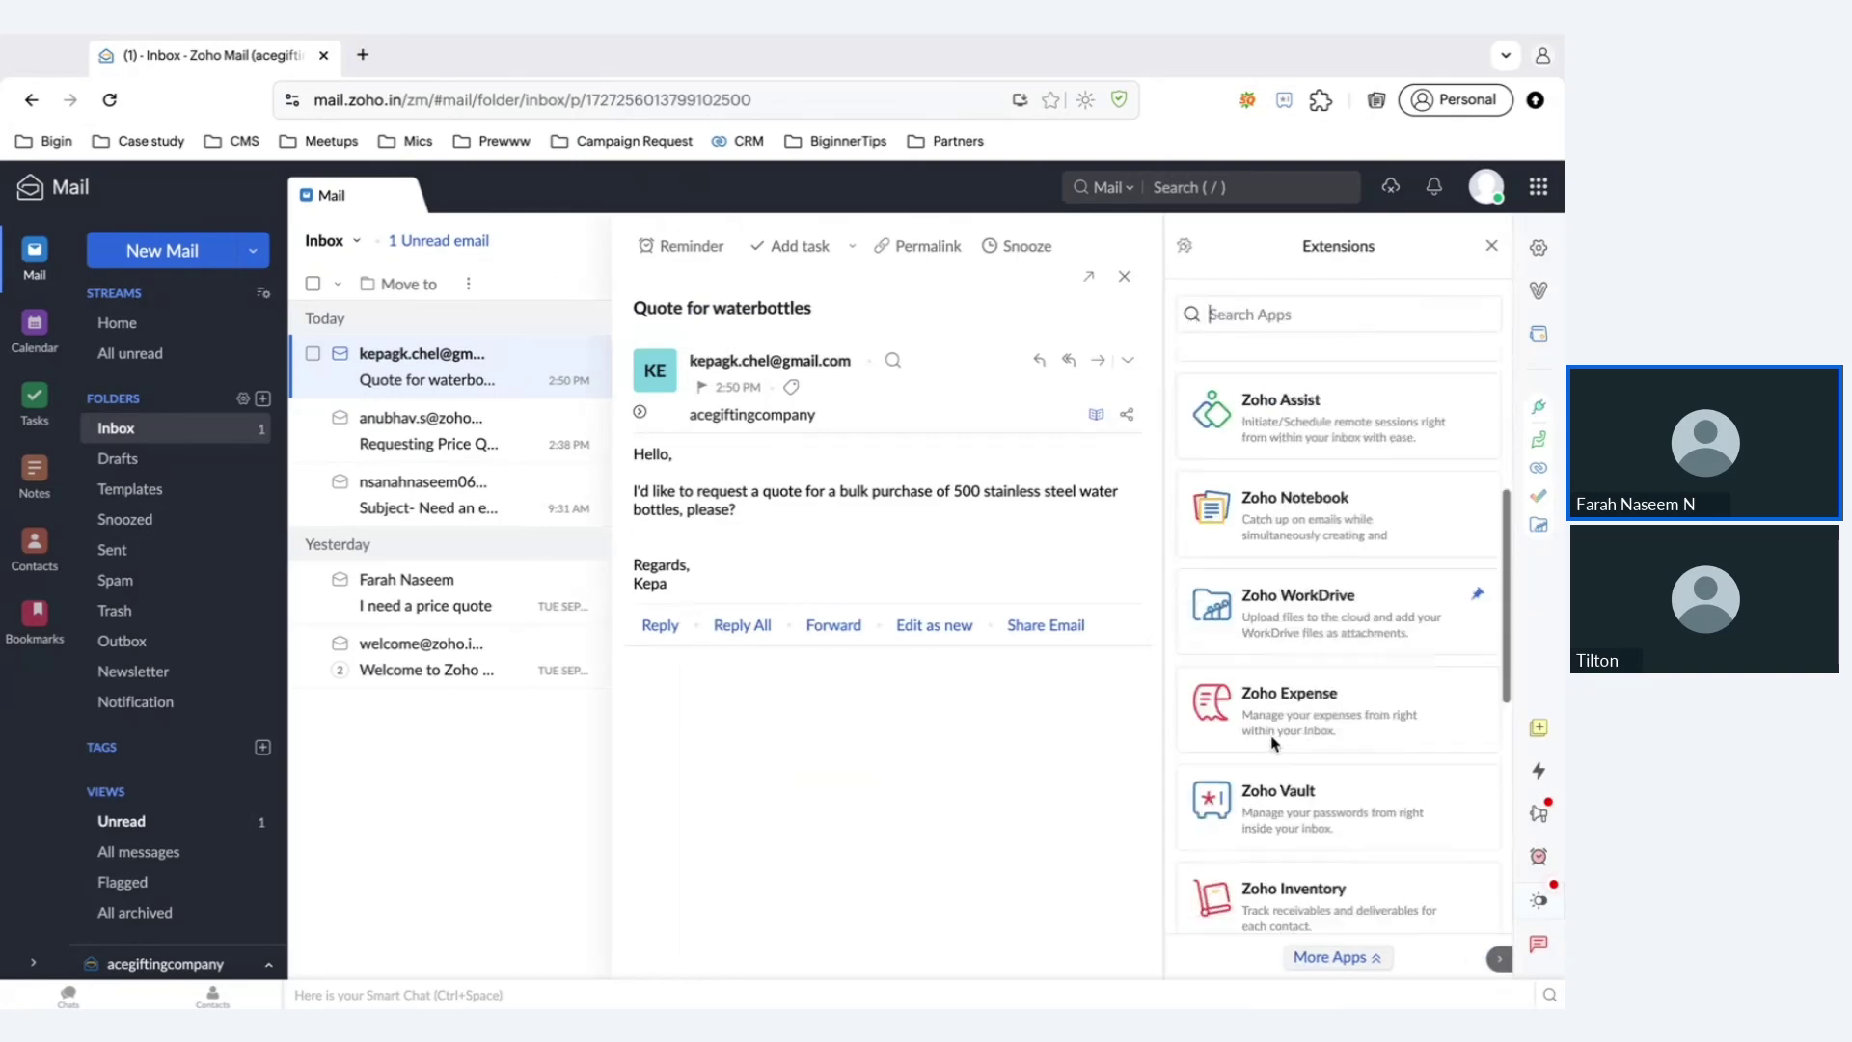
scroll(1273, 743, "down", 5)
scroll(1292, 743, "up", 9)
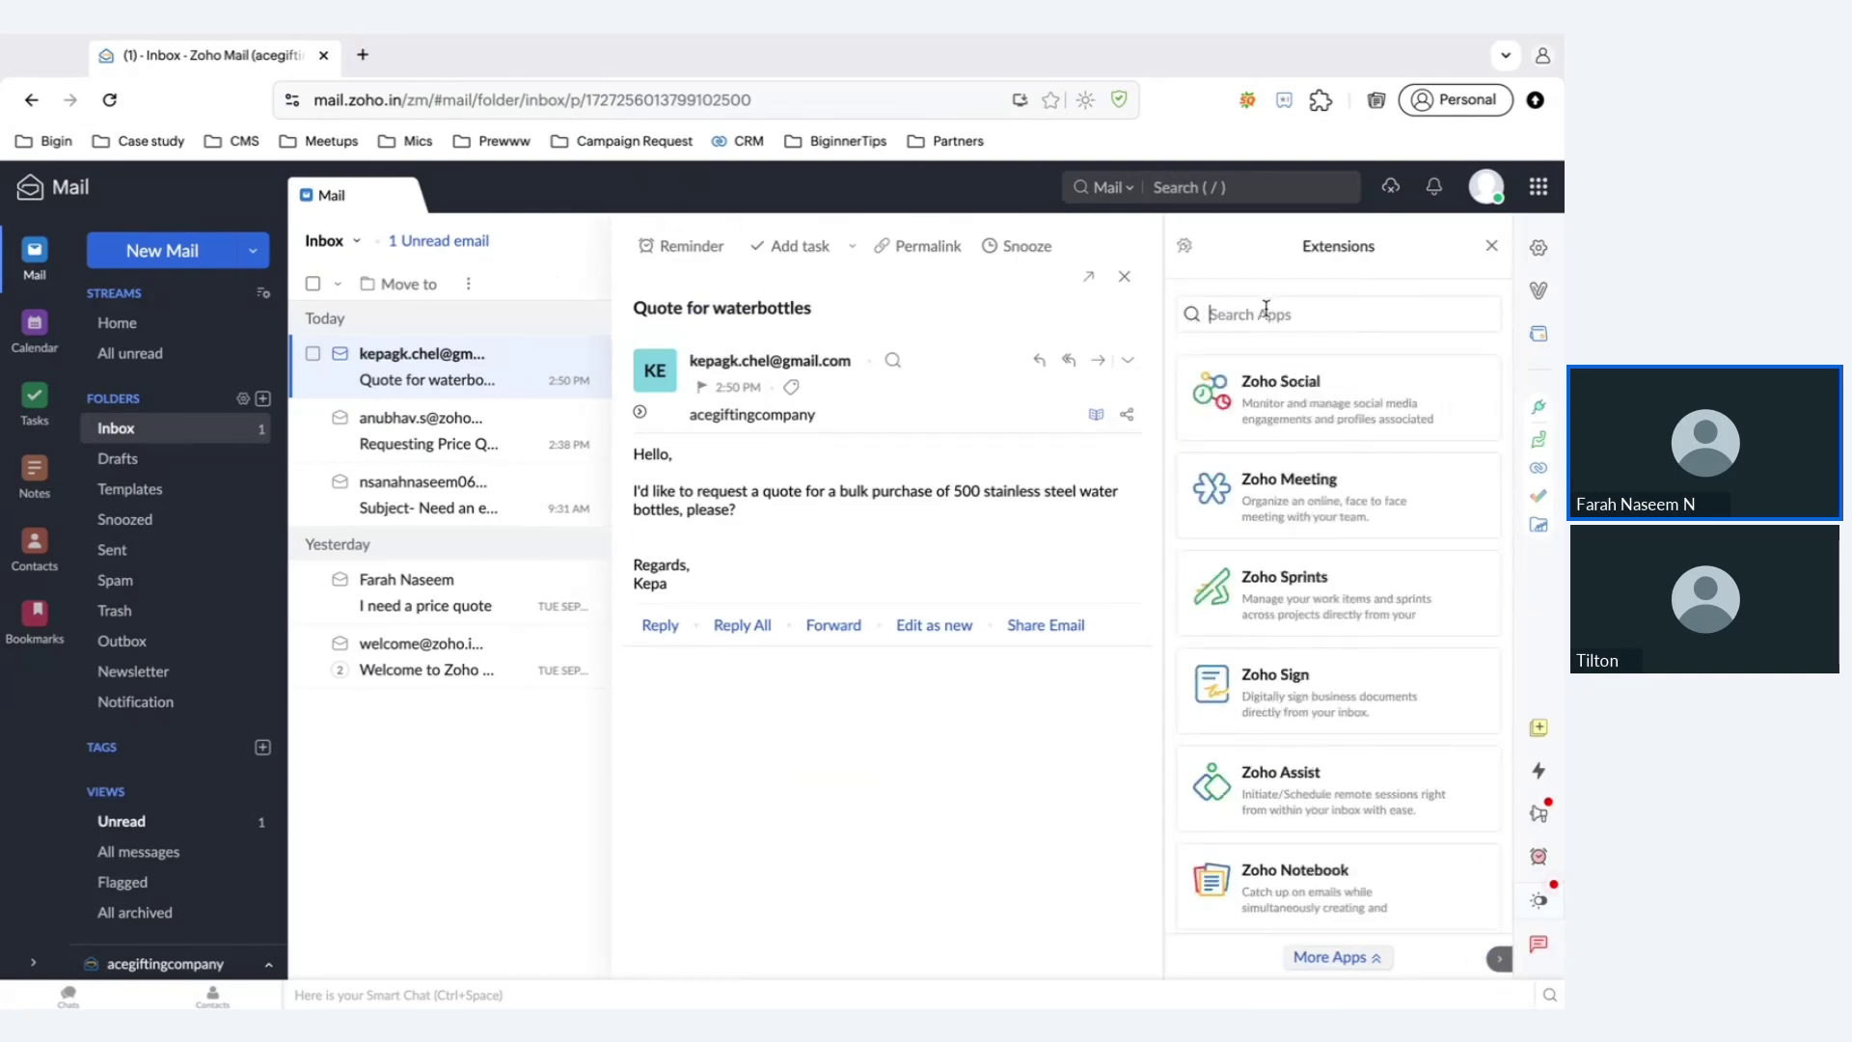
Search the extensions for "bigin", enable and pin the Bigin extension, and close the extension list.
type("bigin")
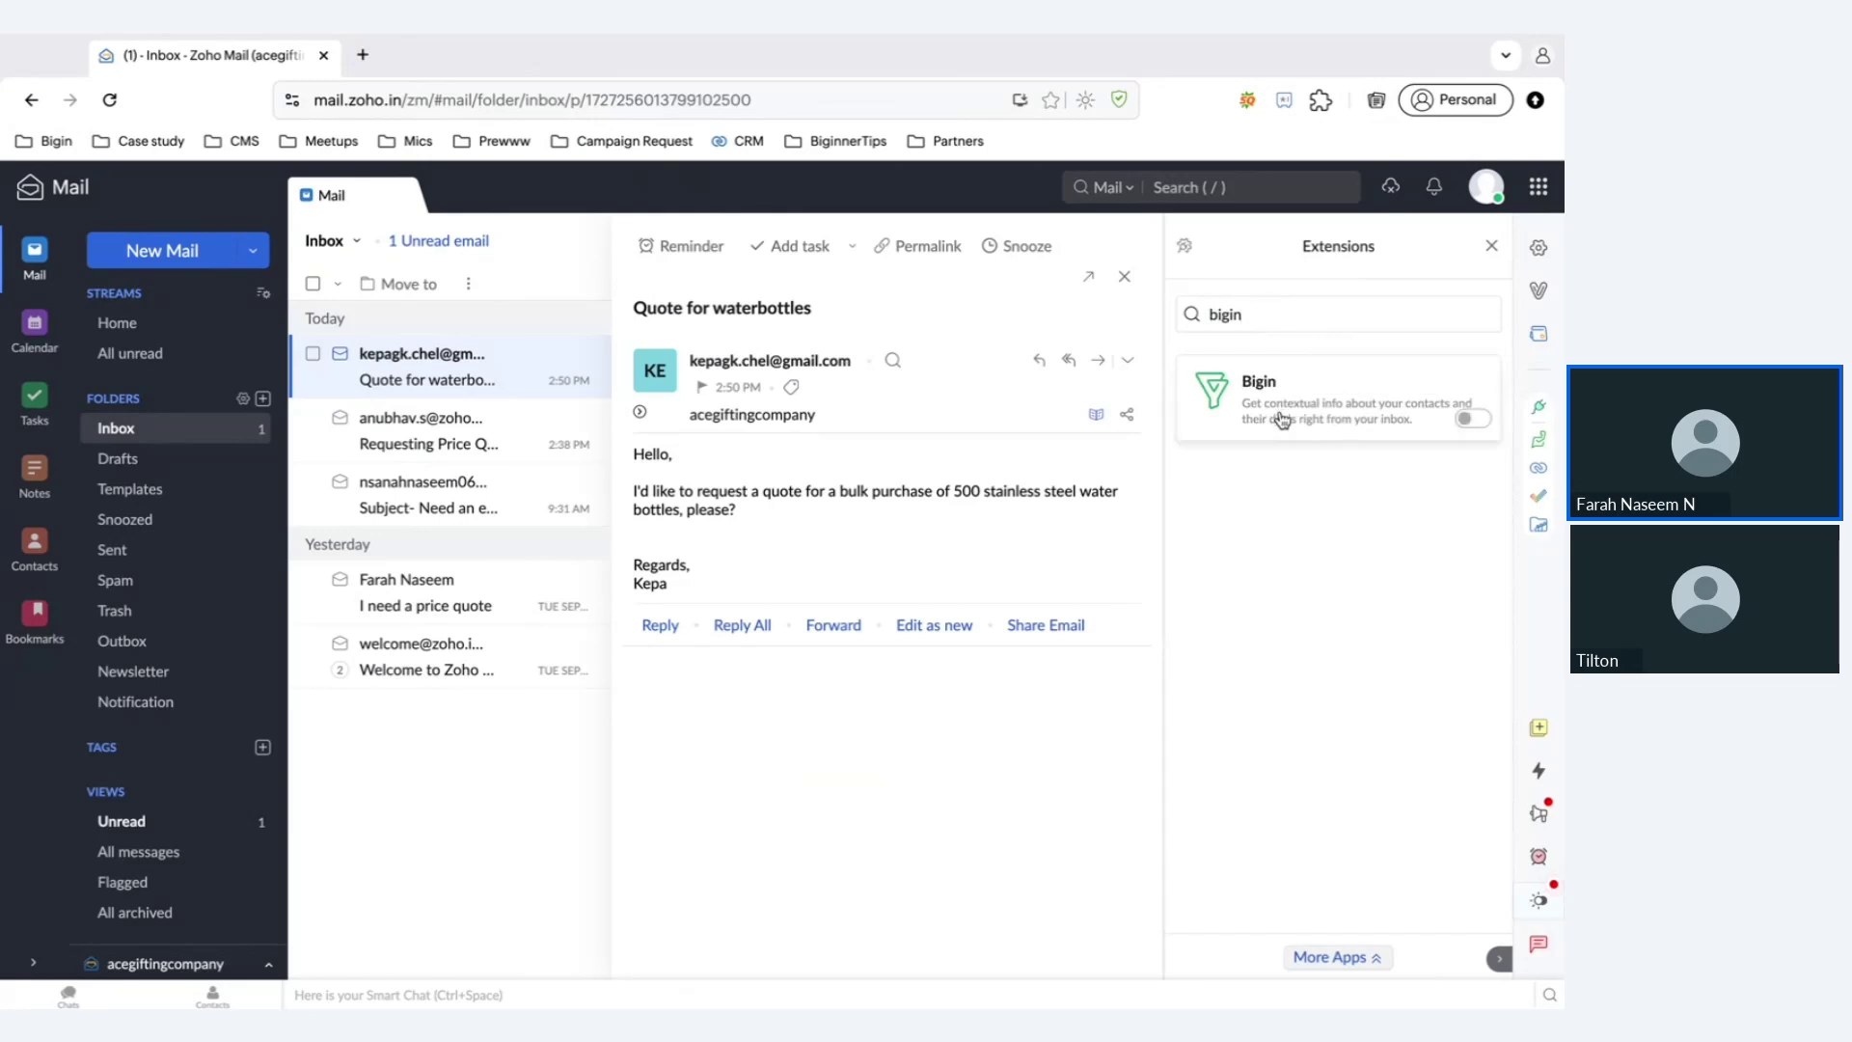
left_click(1471, 419)
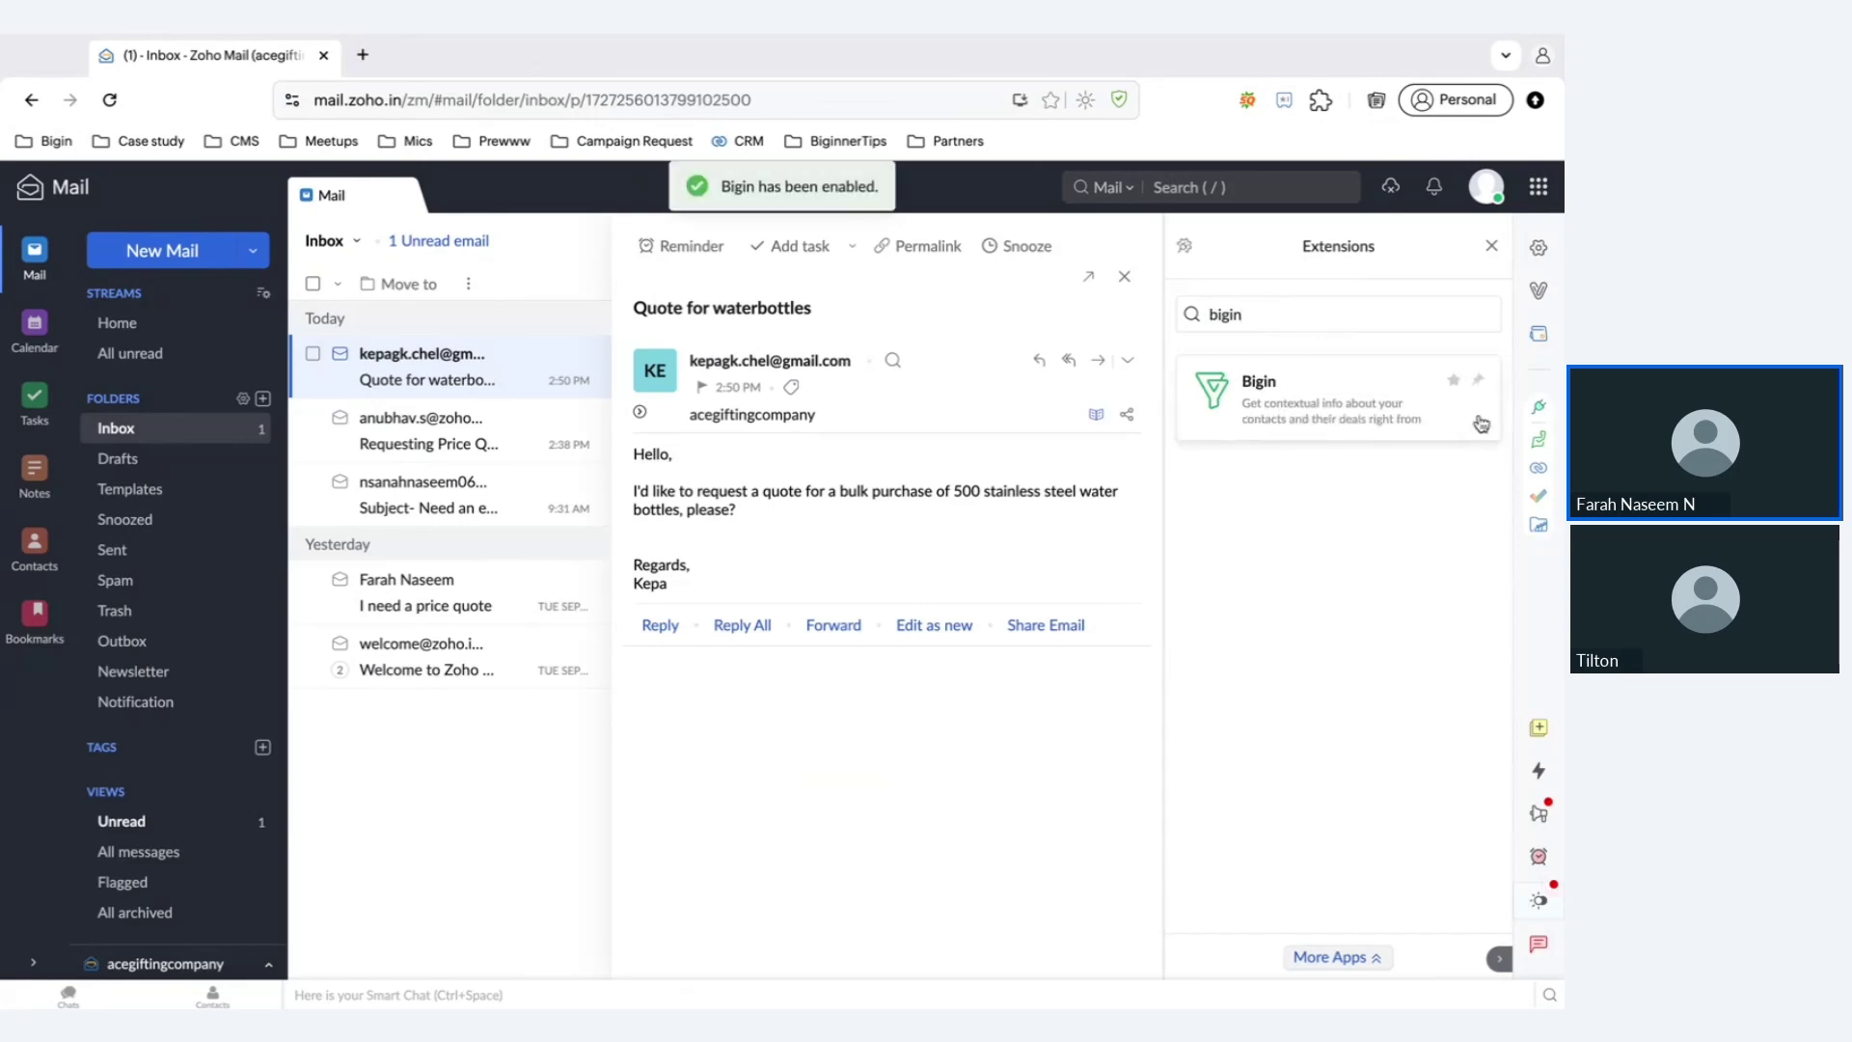
left_click(1478, 383)
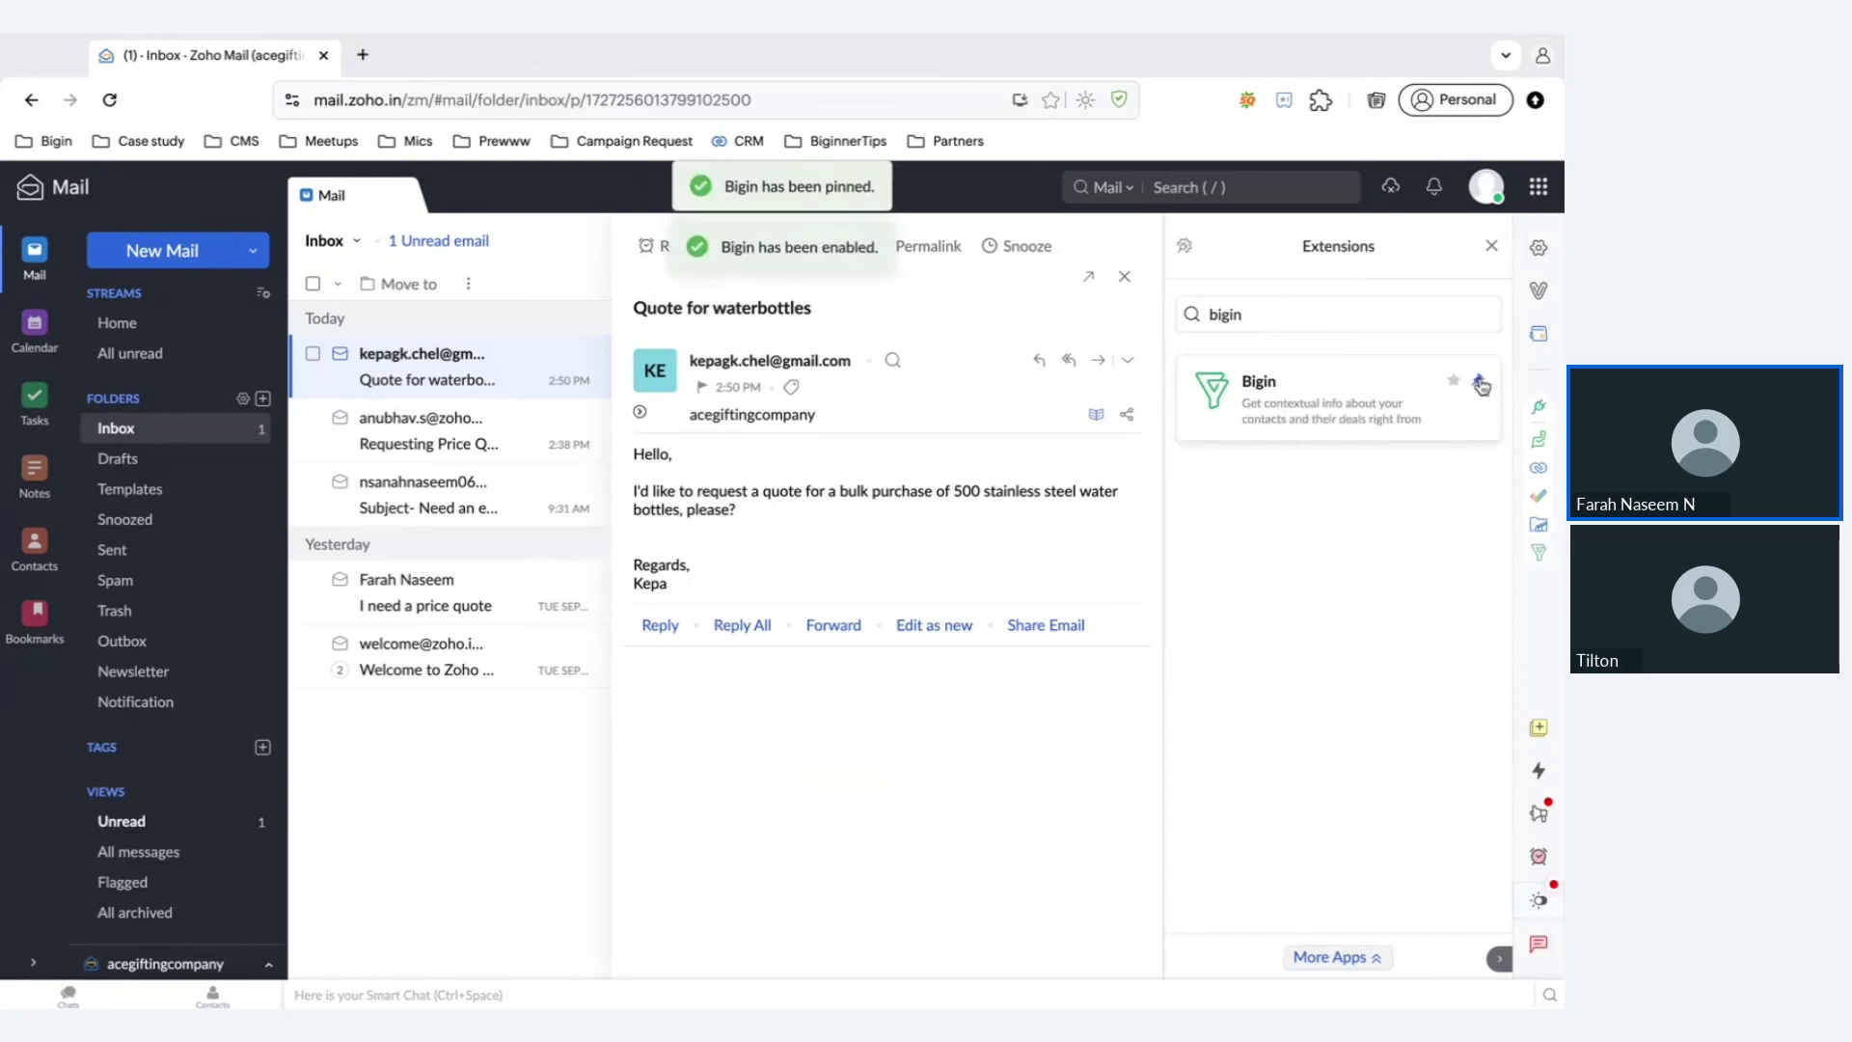
left_click(1540, 410)
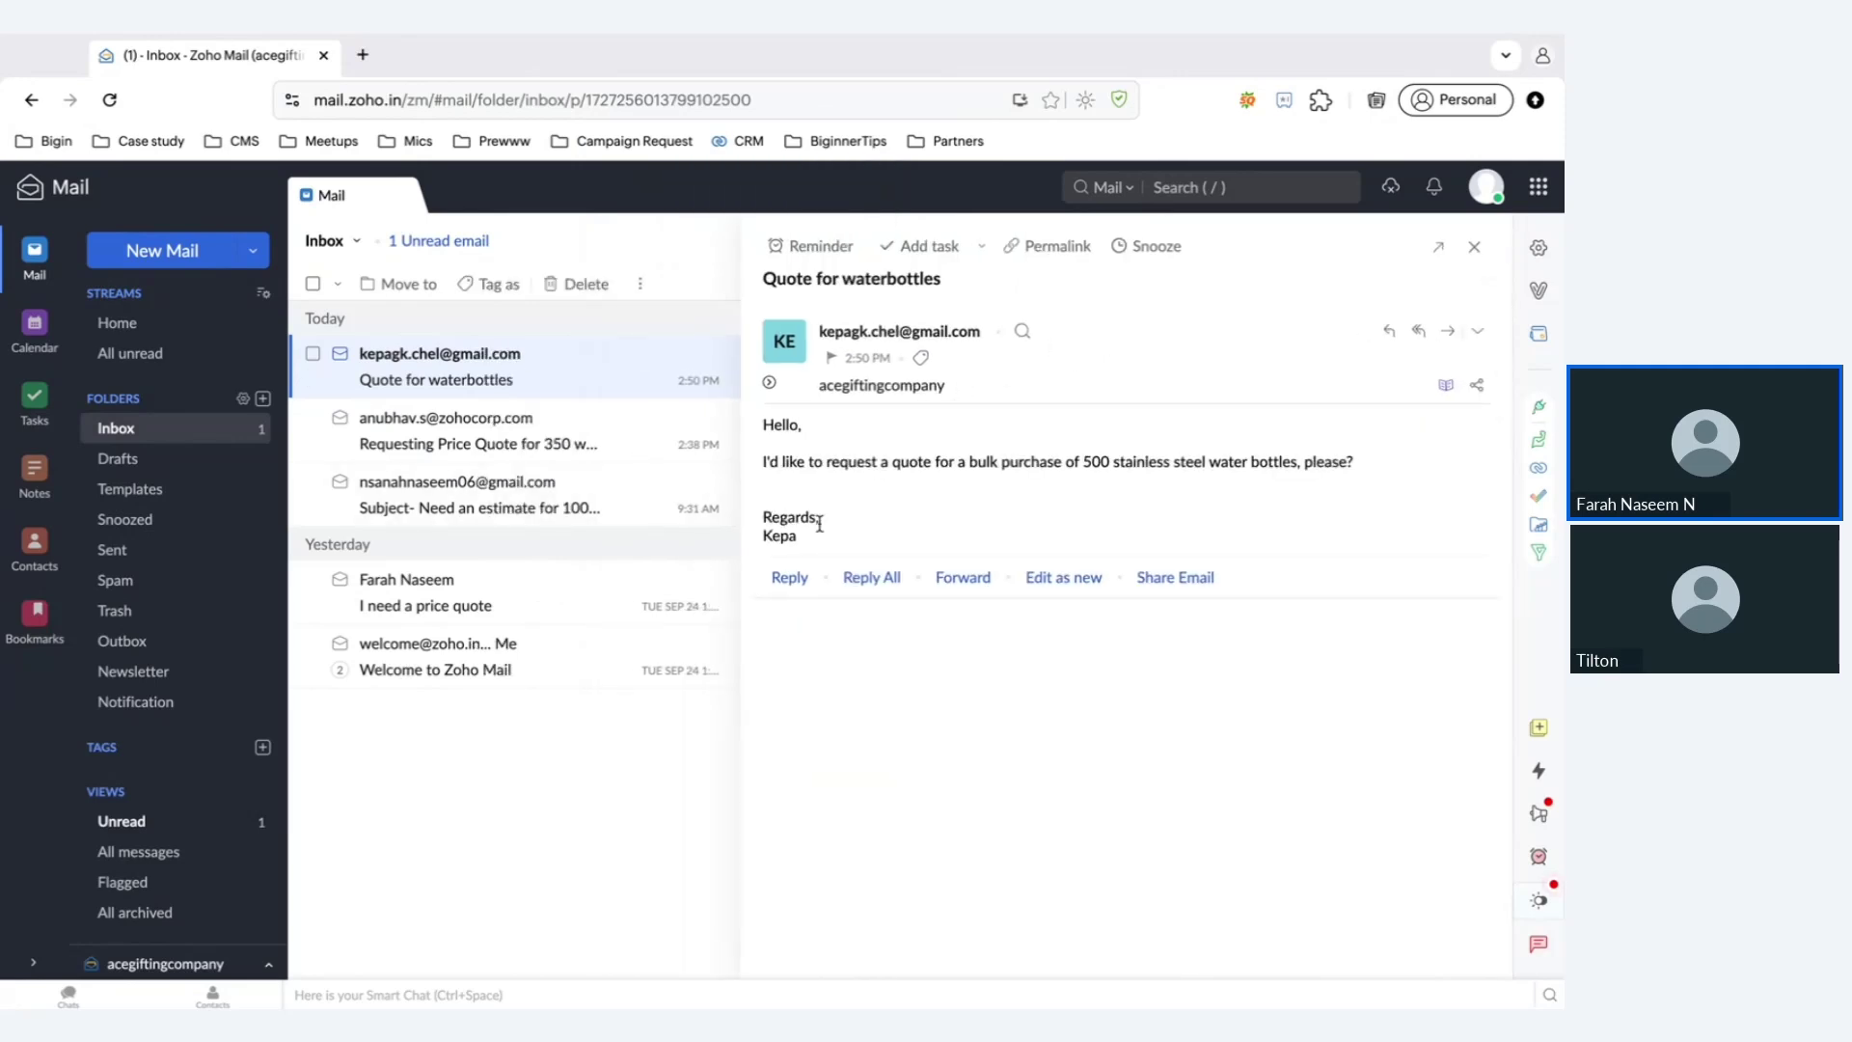
Open the Bigin extension alongside the "Quote for waterbottles" email.
mouse_move(861, 388)
left_click(1534, 412)
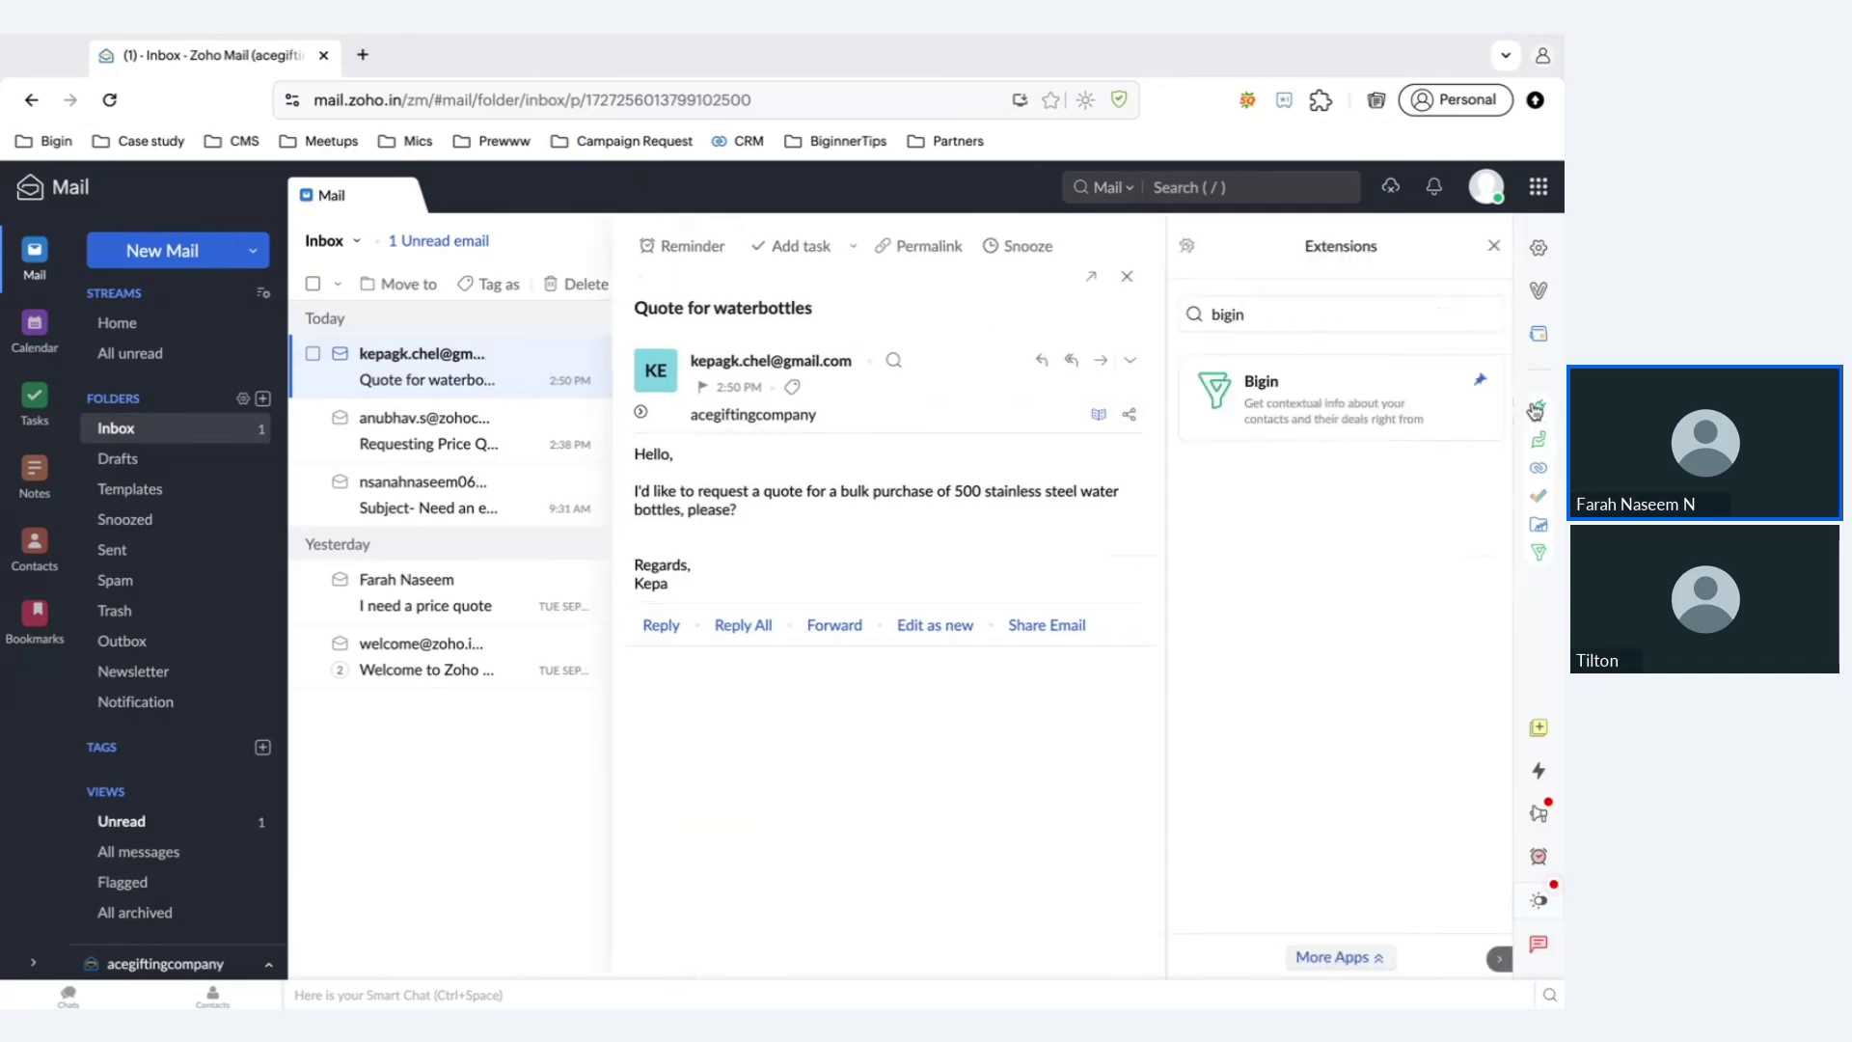
left_click(1316, 411)
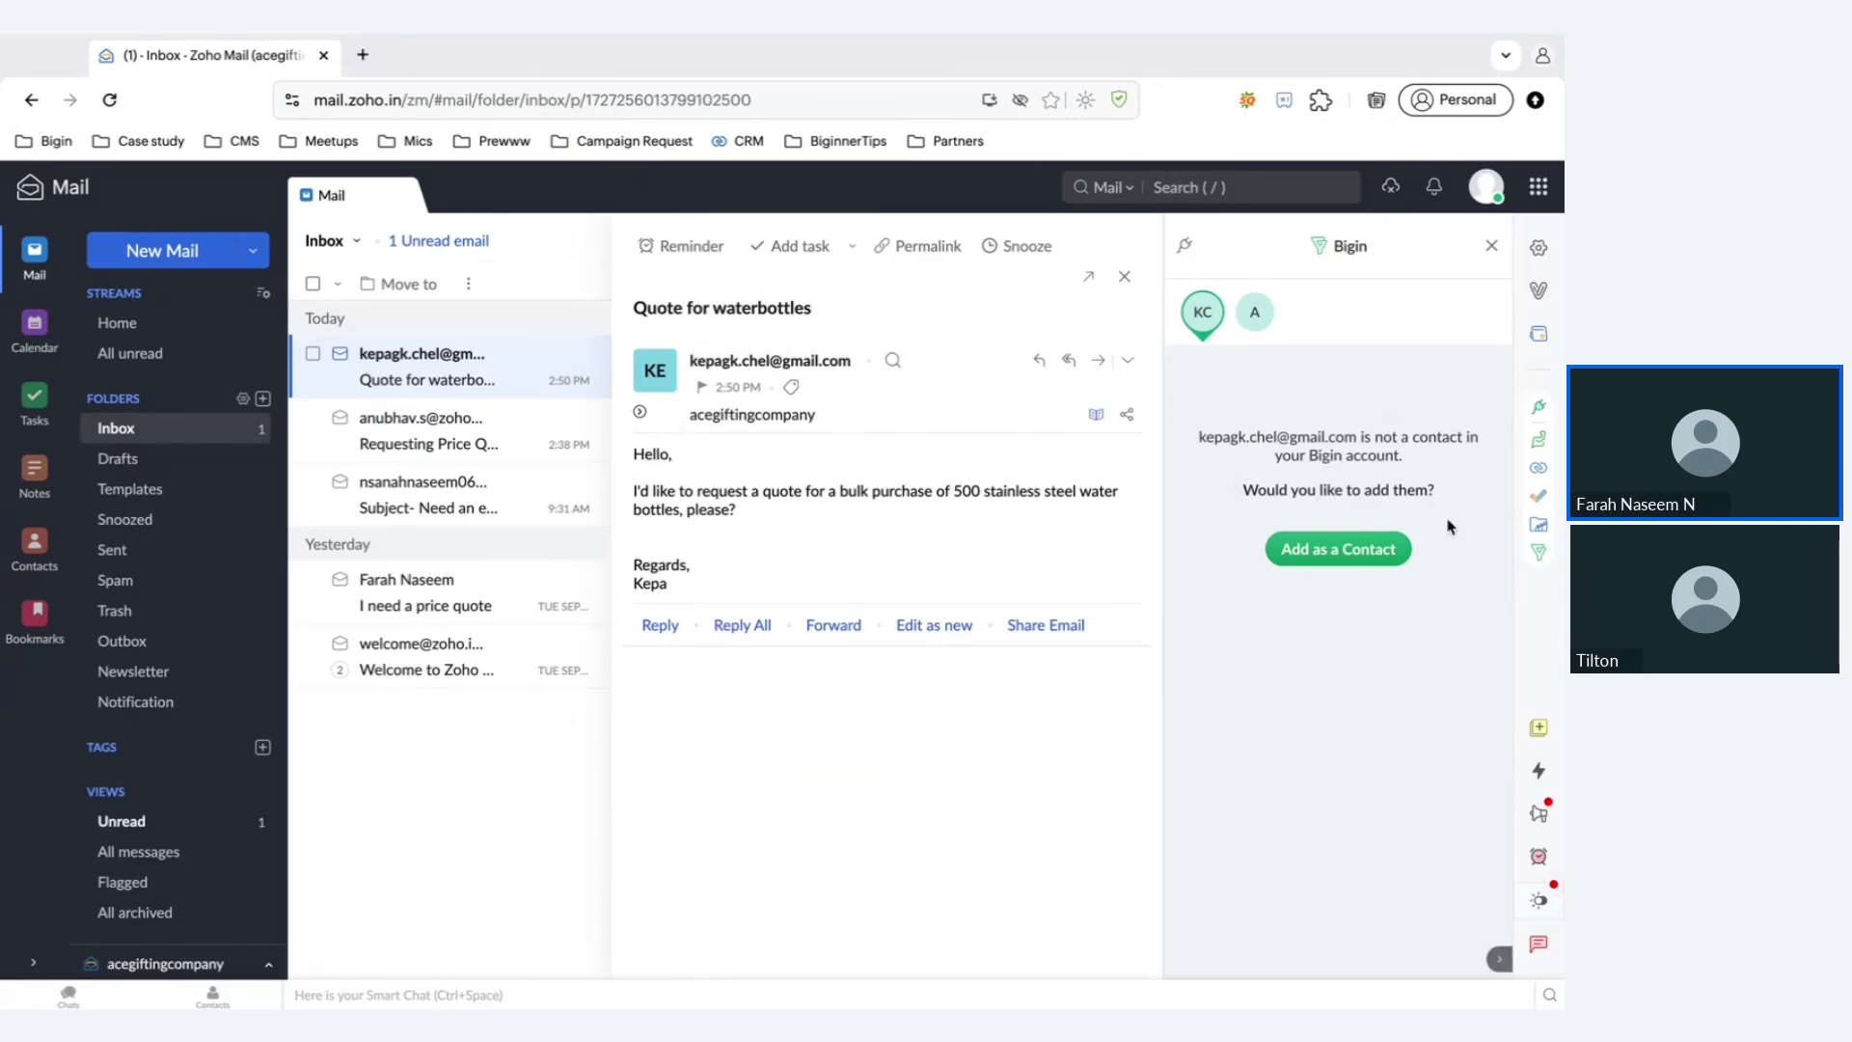
Add the email sender as a contact, entering the customer's first and last name, and save the record.
left_click(1342, 562)
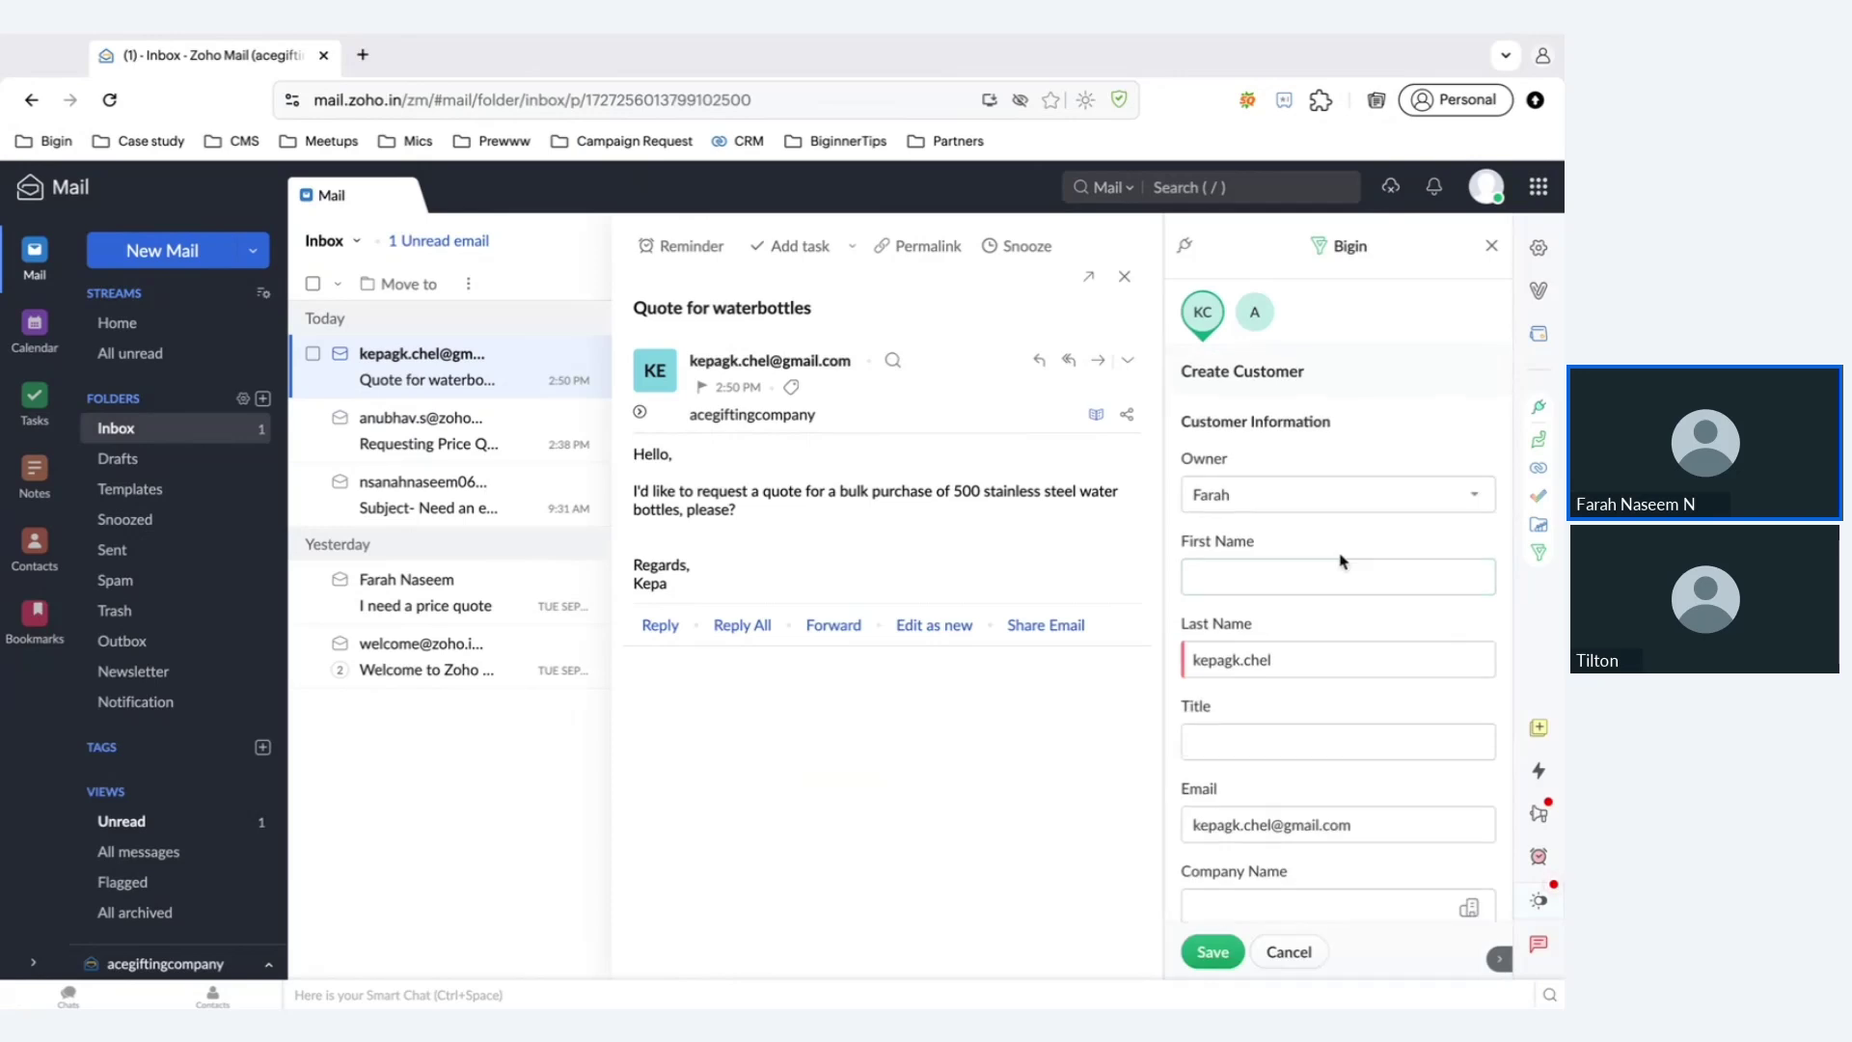
scroll(1254, 598, "down", 1)
left_click(1310, 439)
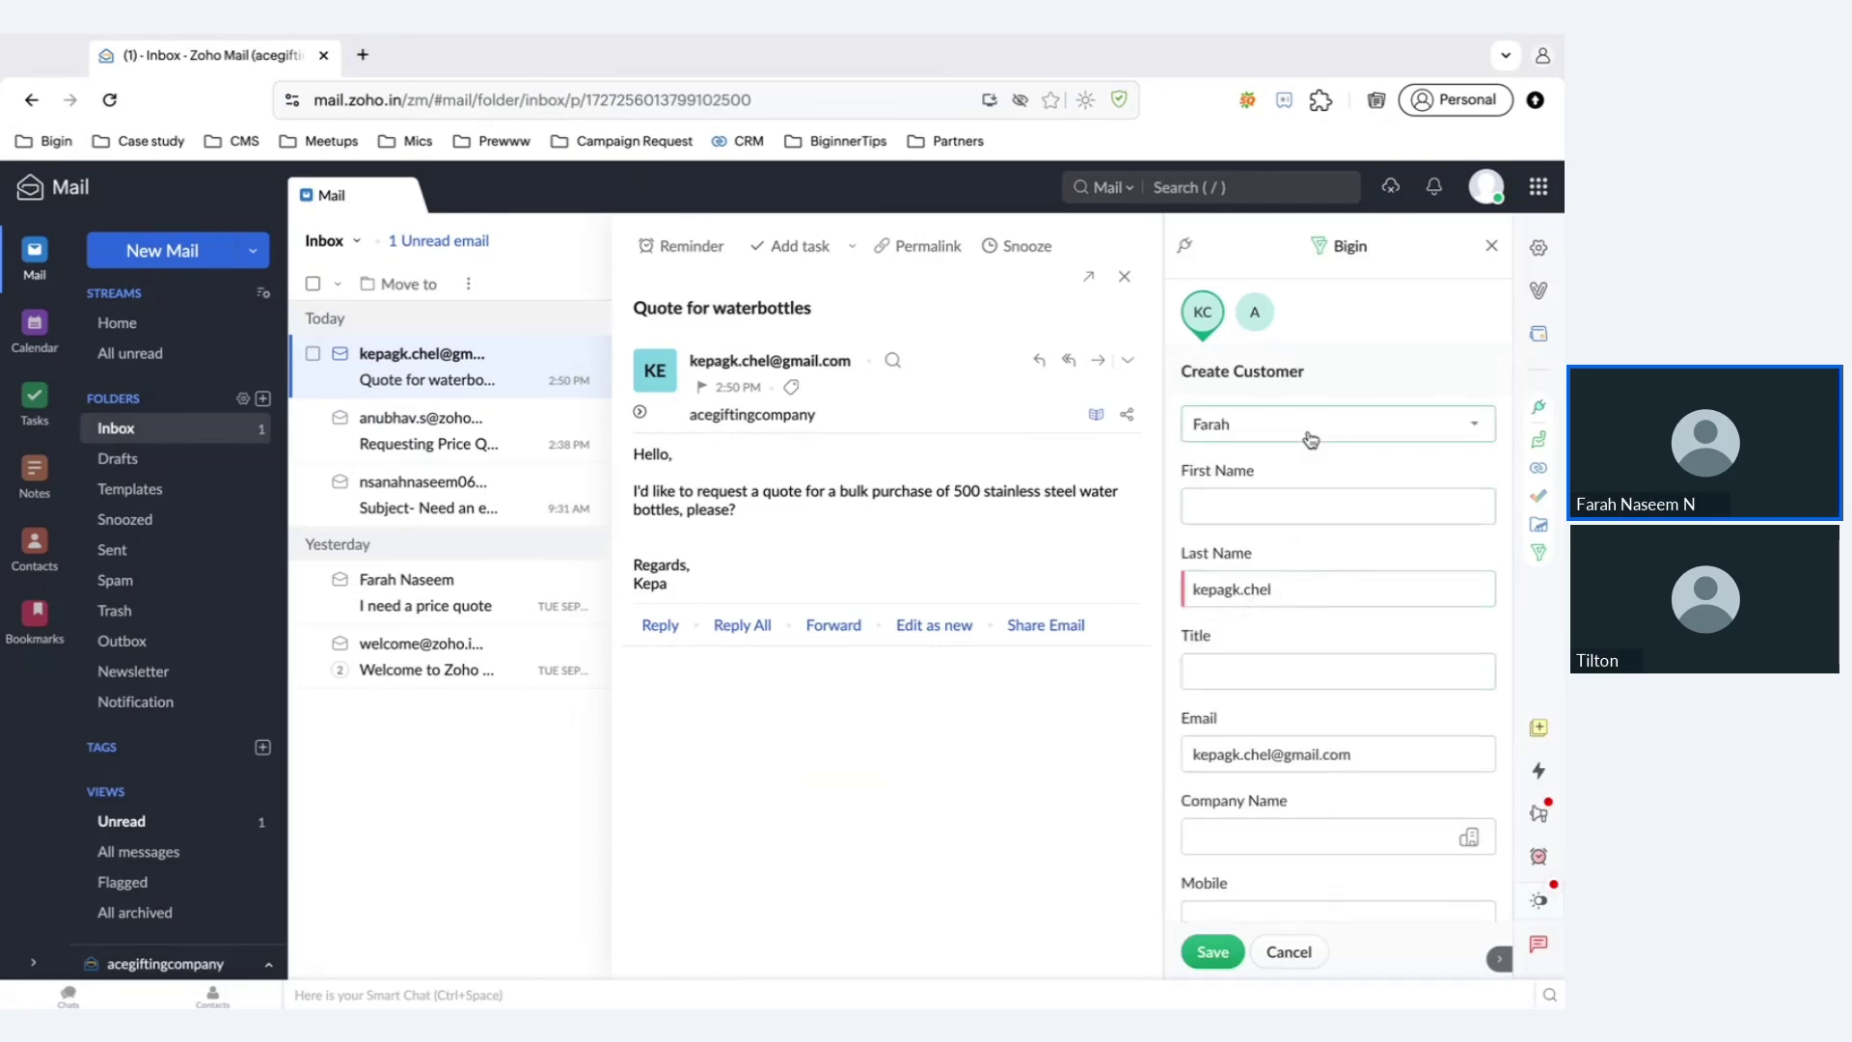
left_click(1255, 510)
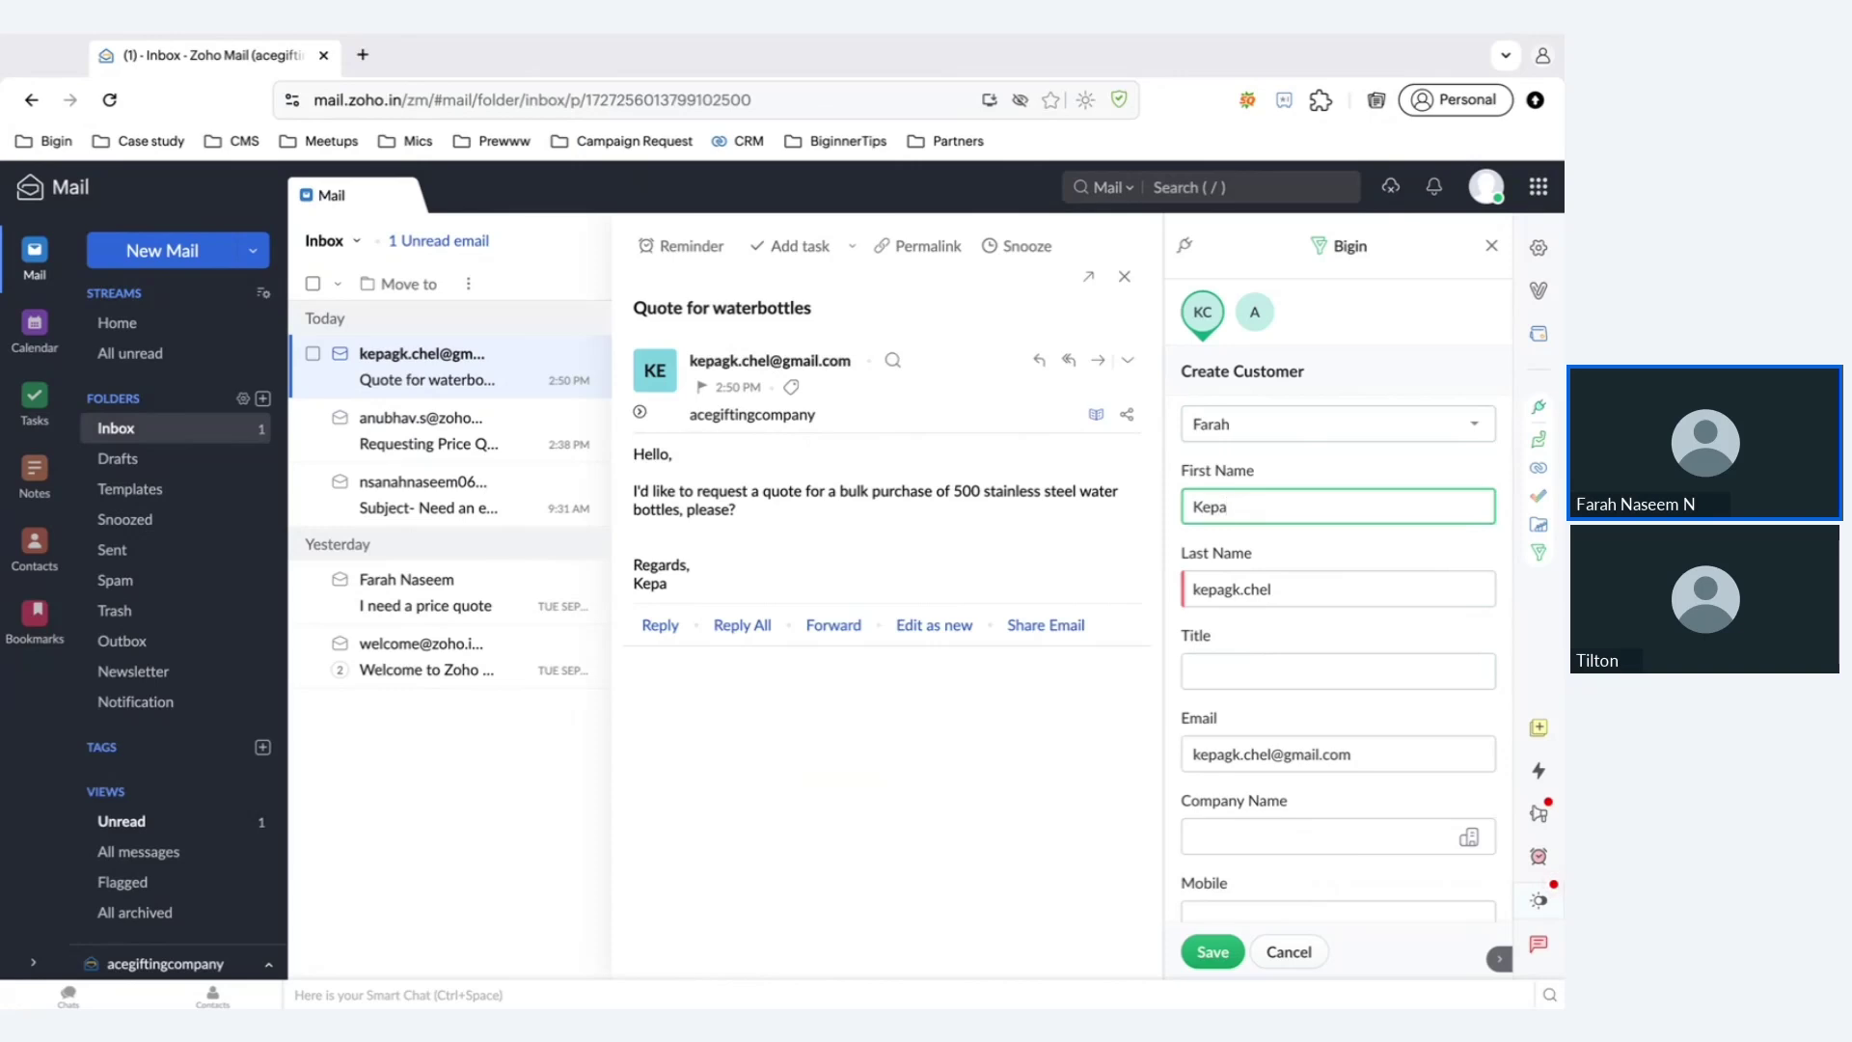
scroll(1302, 651, "down", 1)
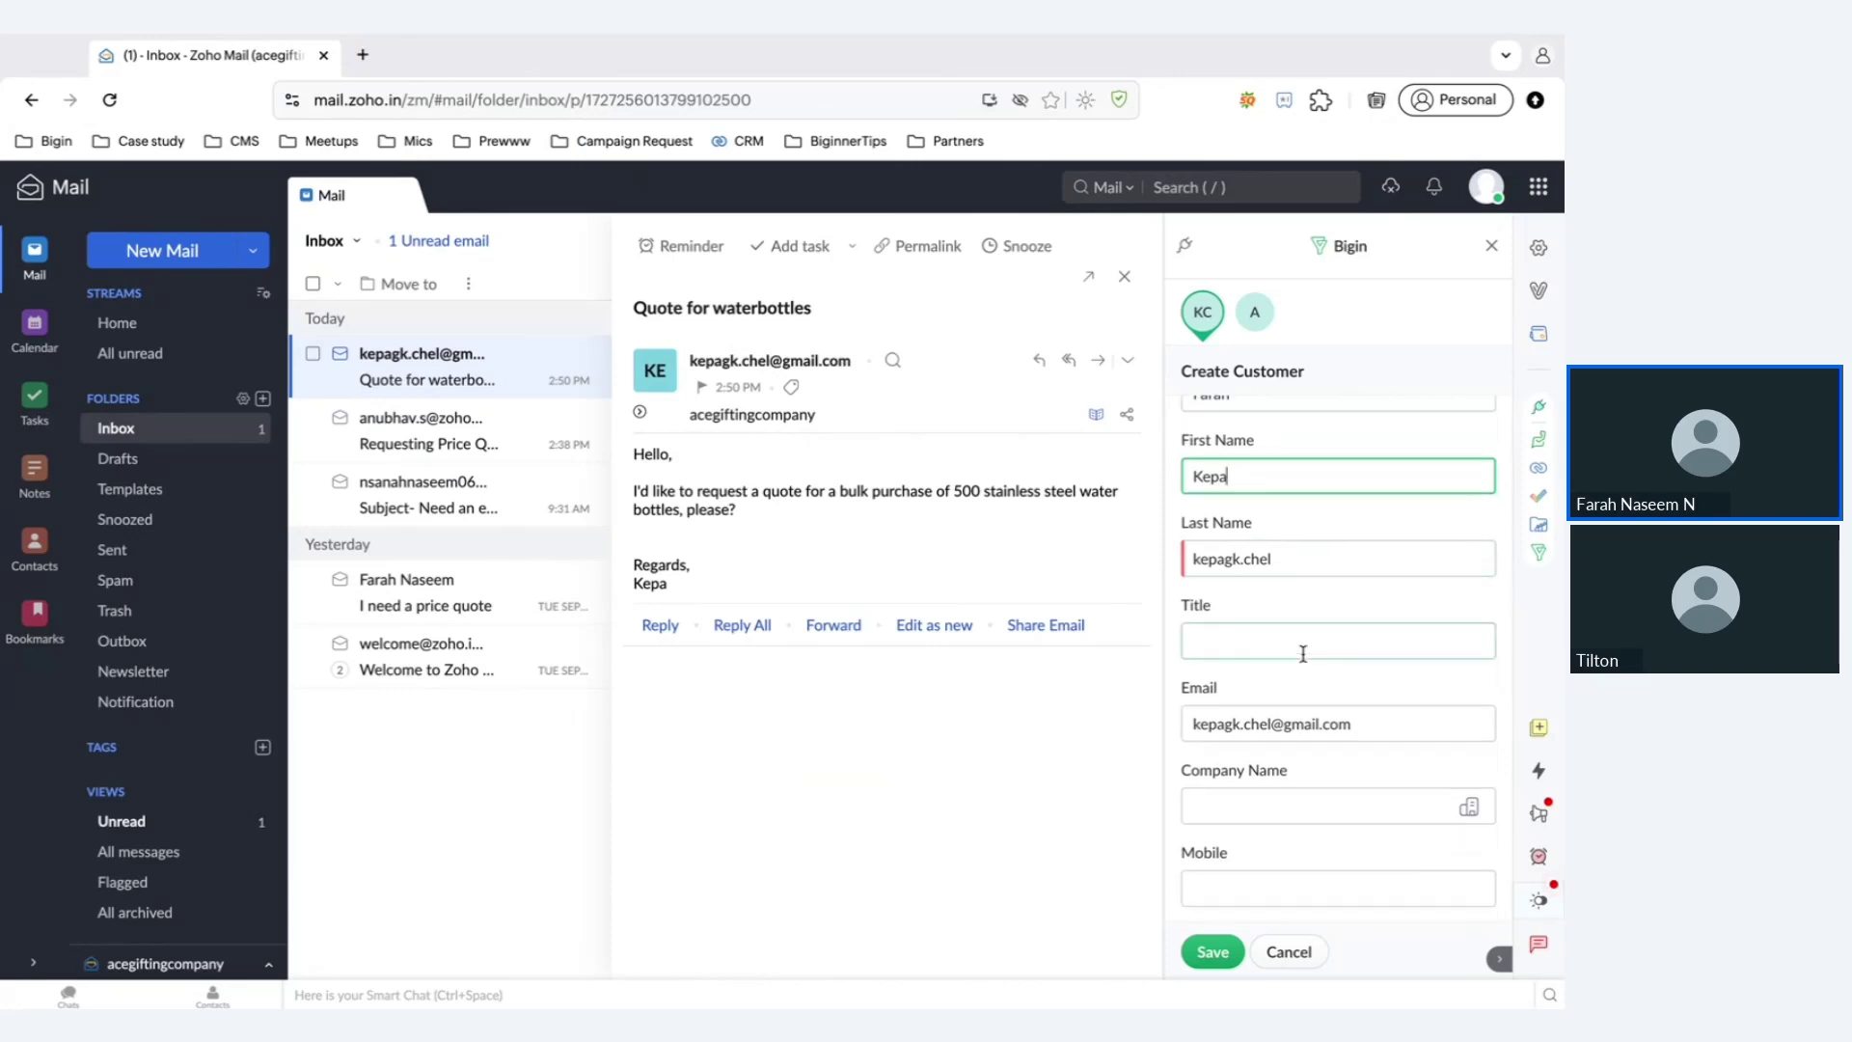
triple_click(1302, 535)
type("C")
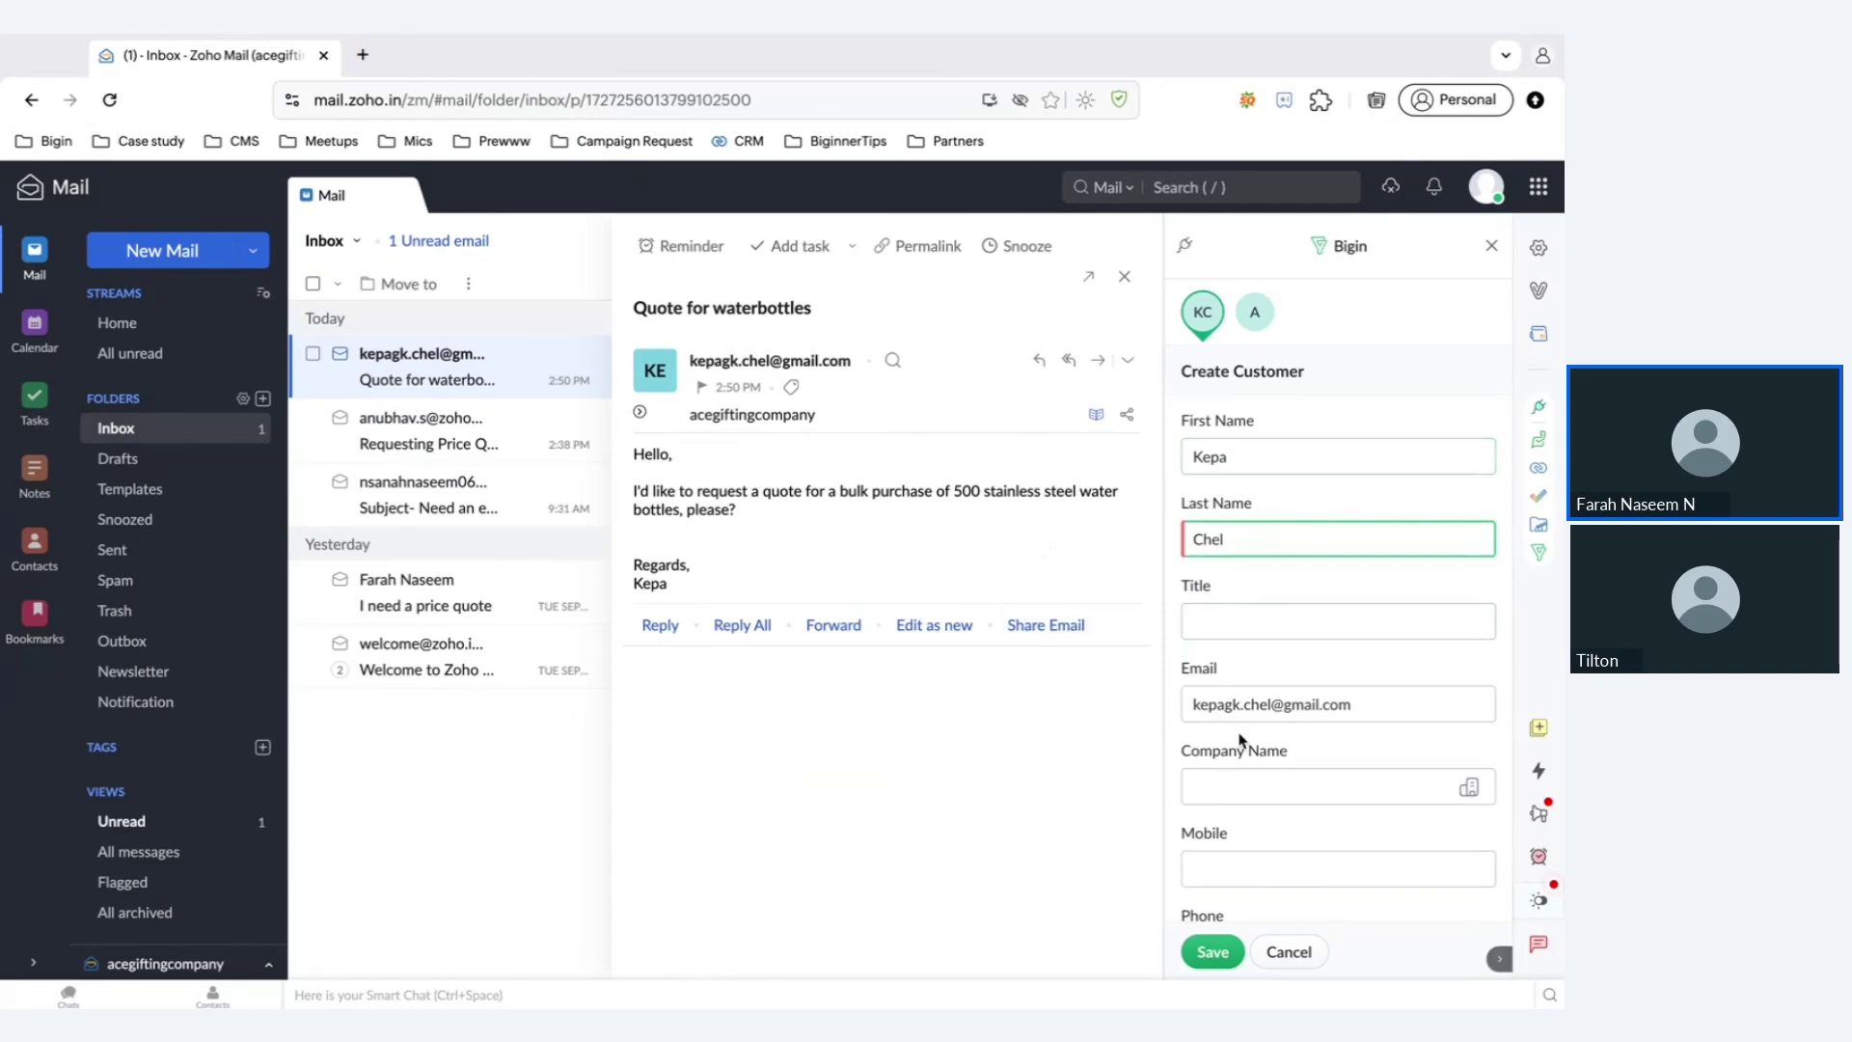
scroll(1259, 730, "down", 2)
scroll(1259, 730, "down", 3)
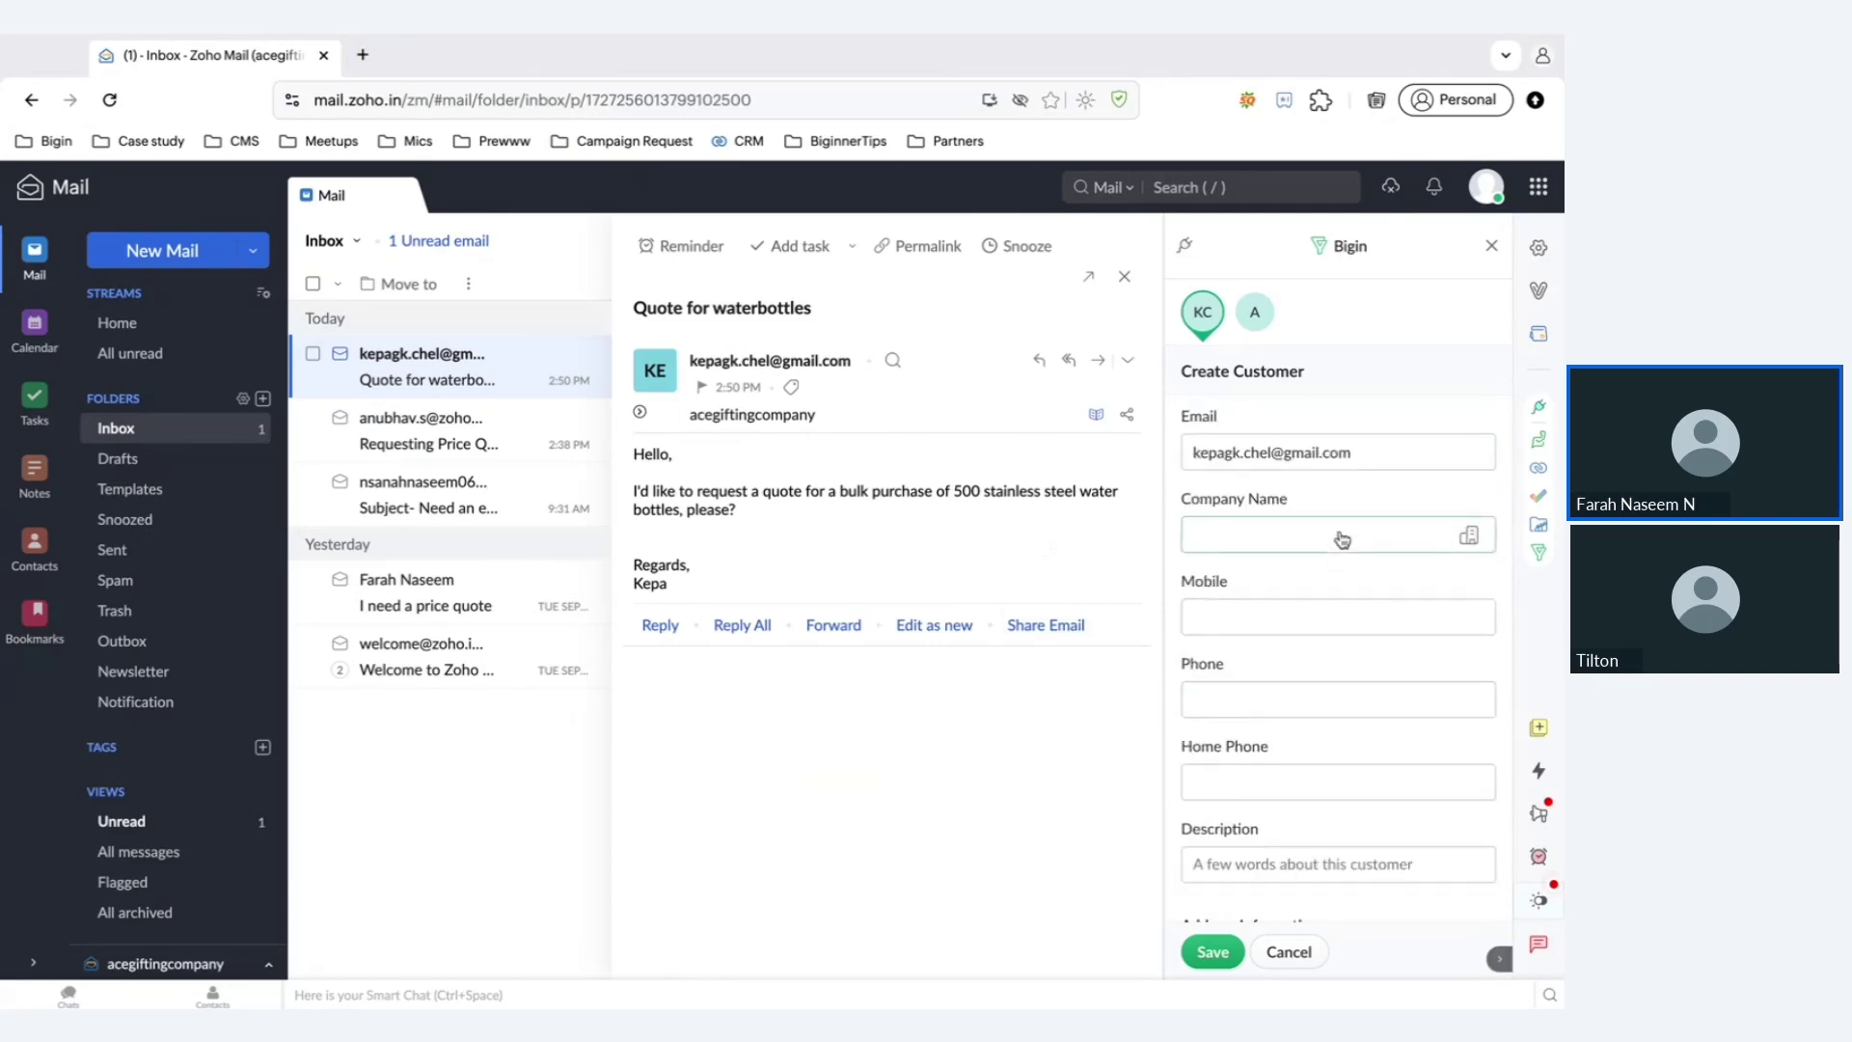
scroll(1253, 627, "down", 1)
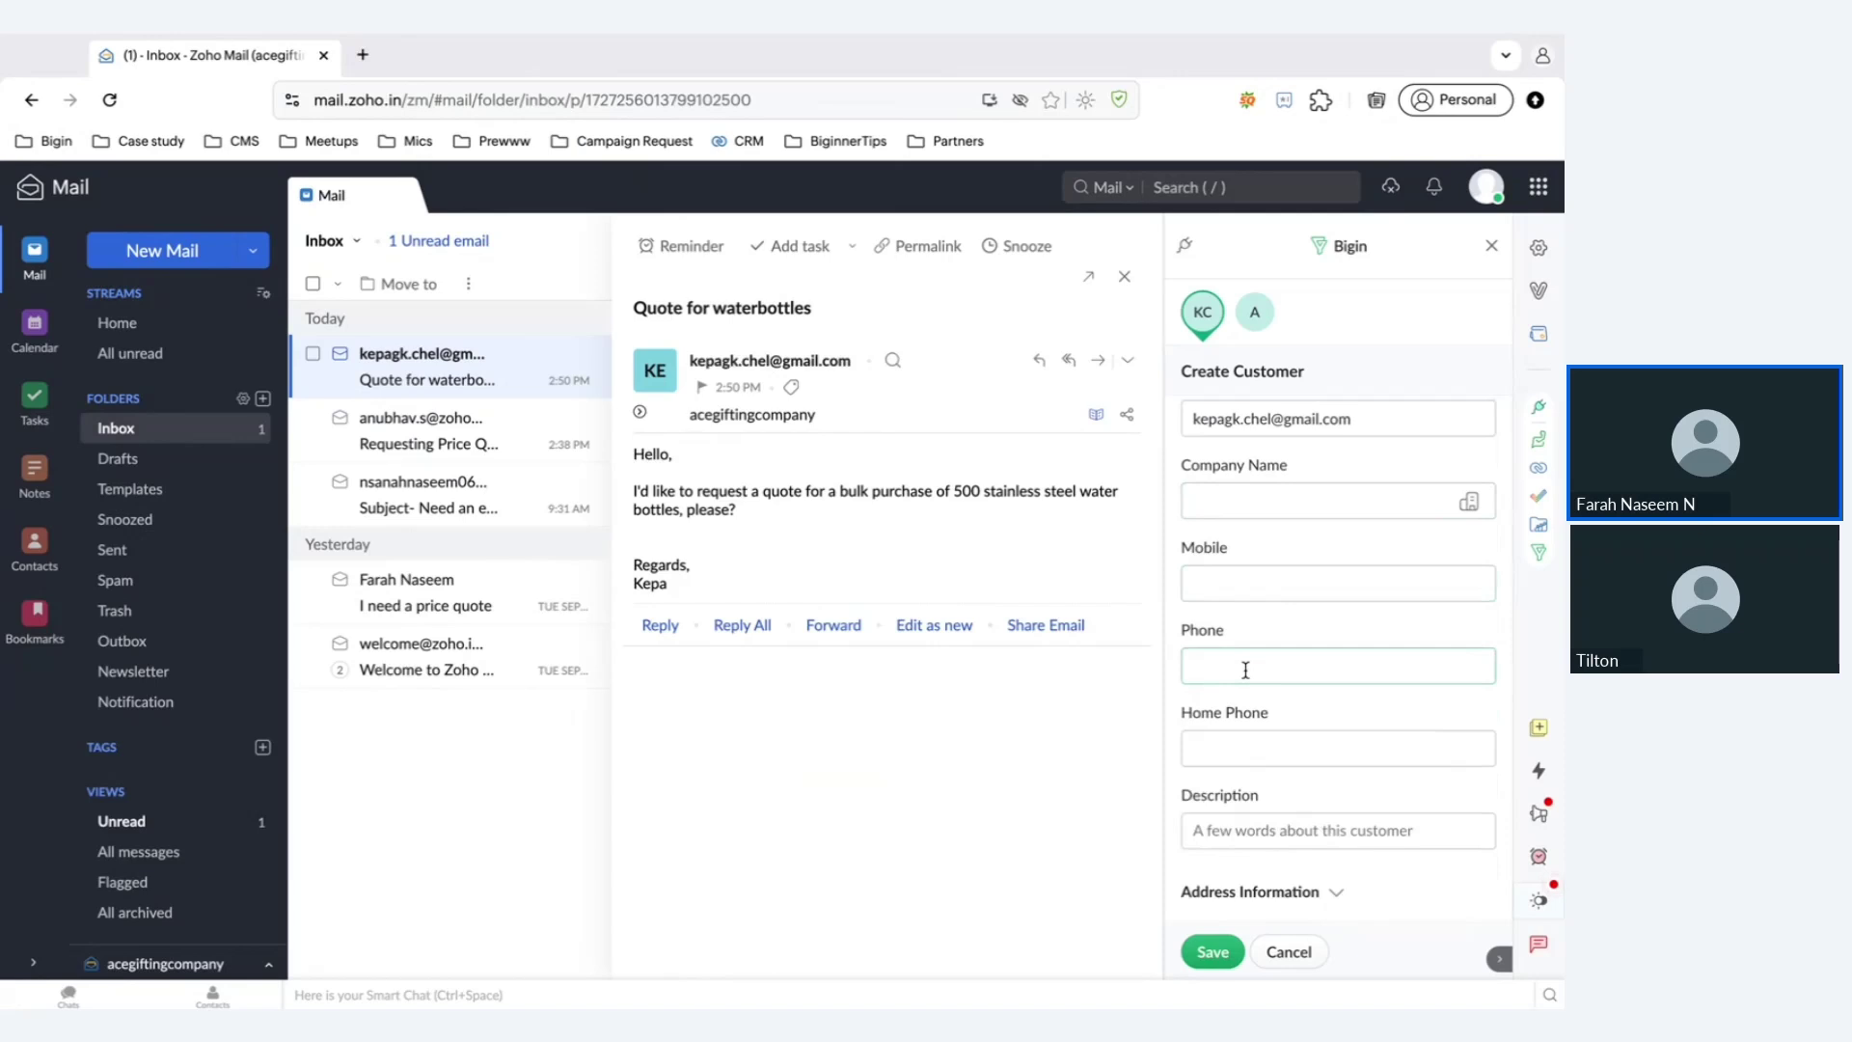
left_click(1215, 953)
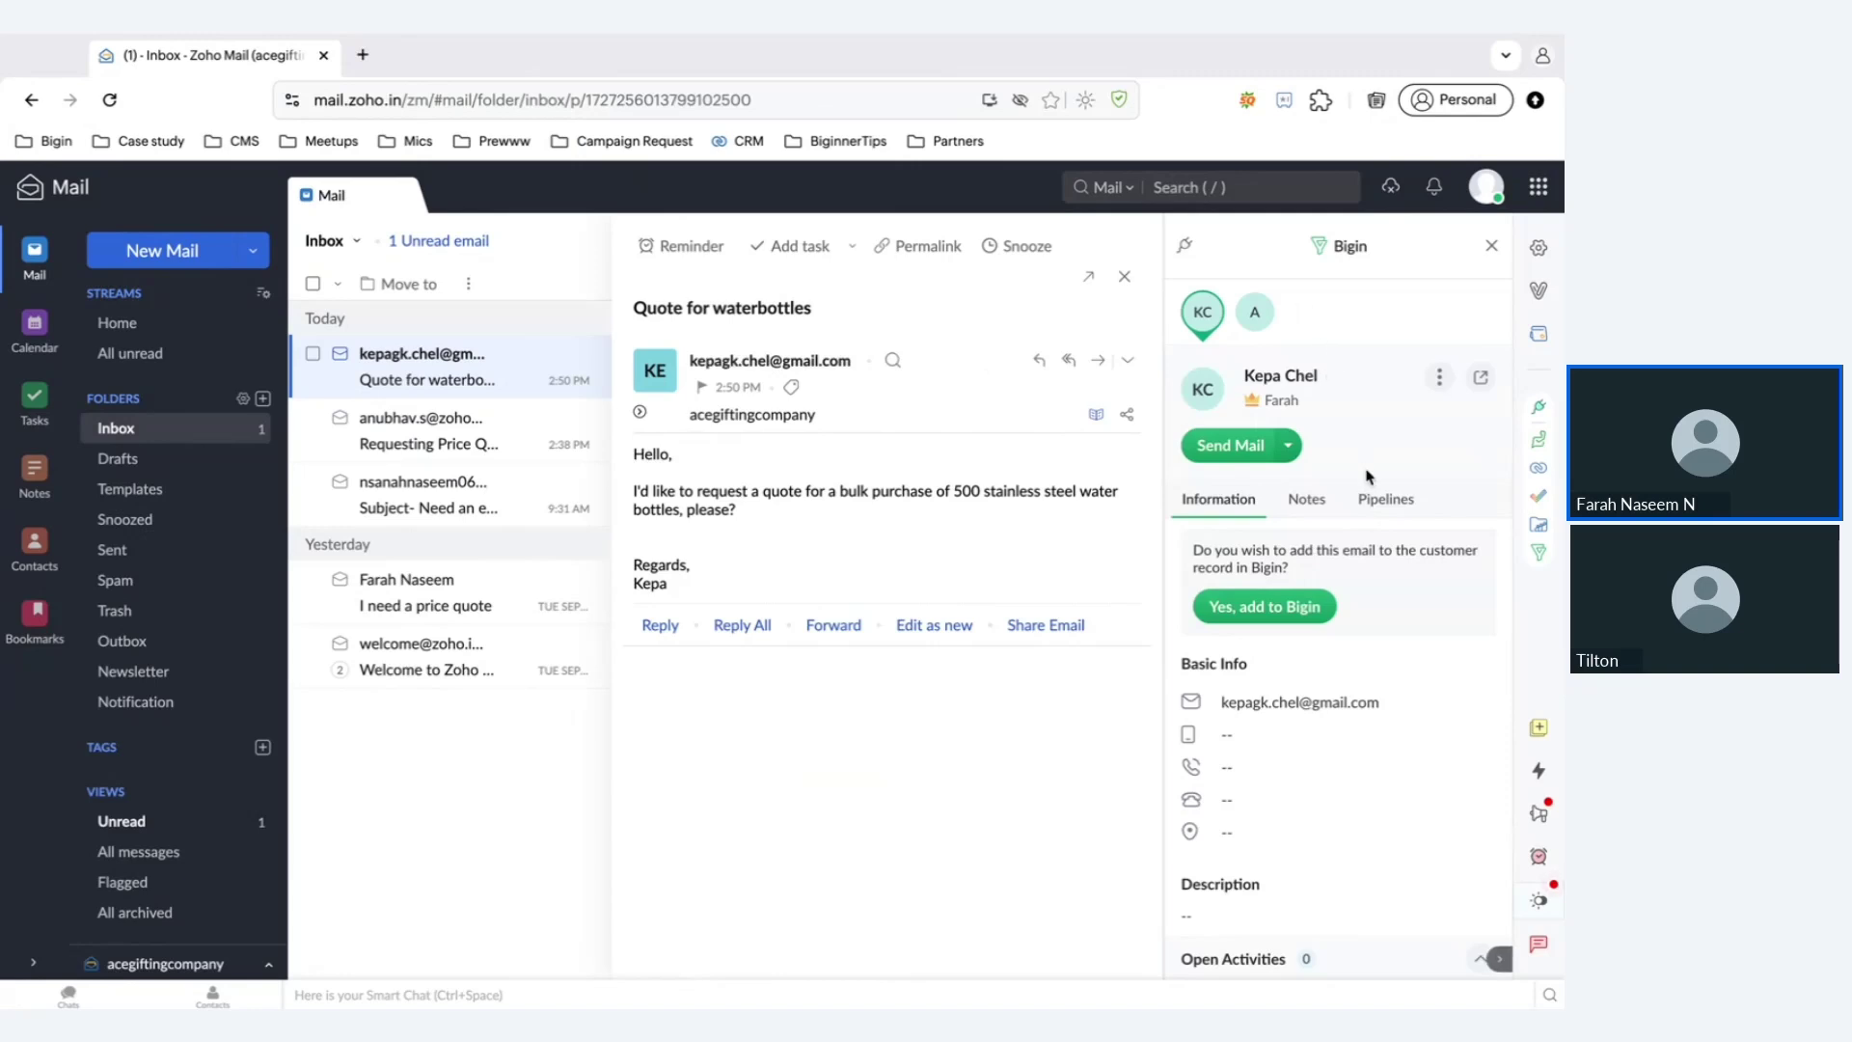
Save the email's greeting and quote request for 500 stainless steel water bottles as a note on the new contact.
scroll(1367, 476, "down", 2)
scroll(1368, 476, "up", 1)
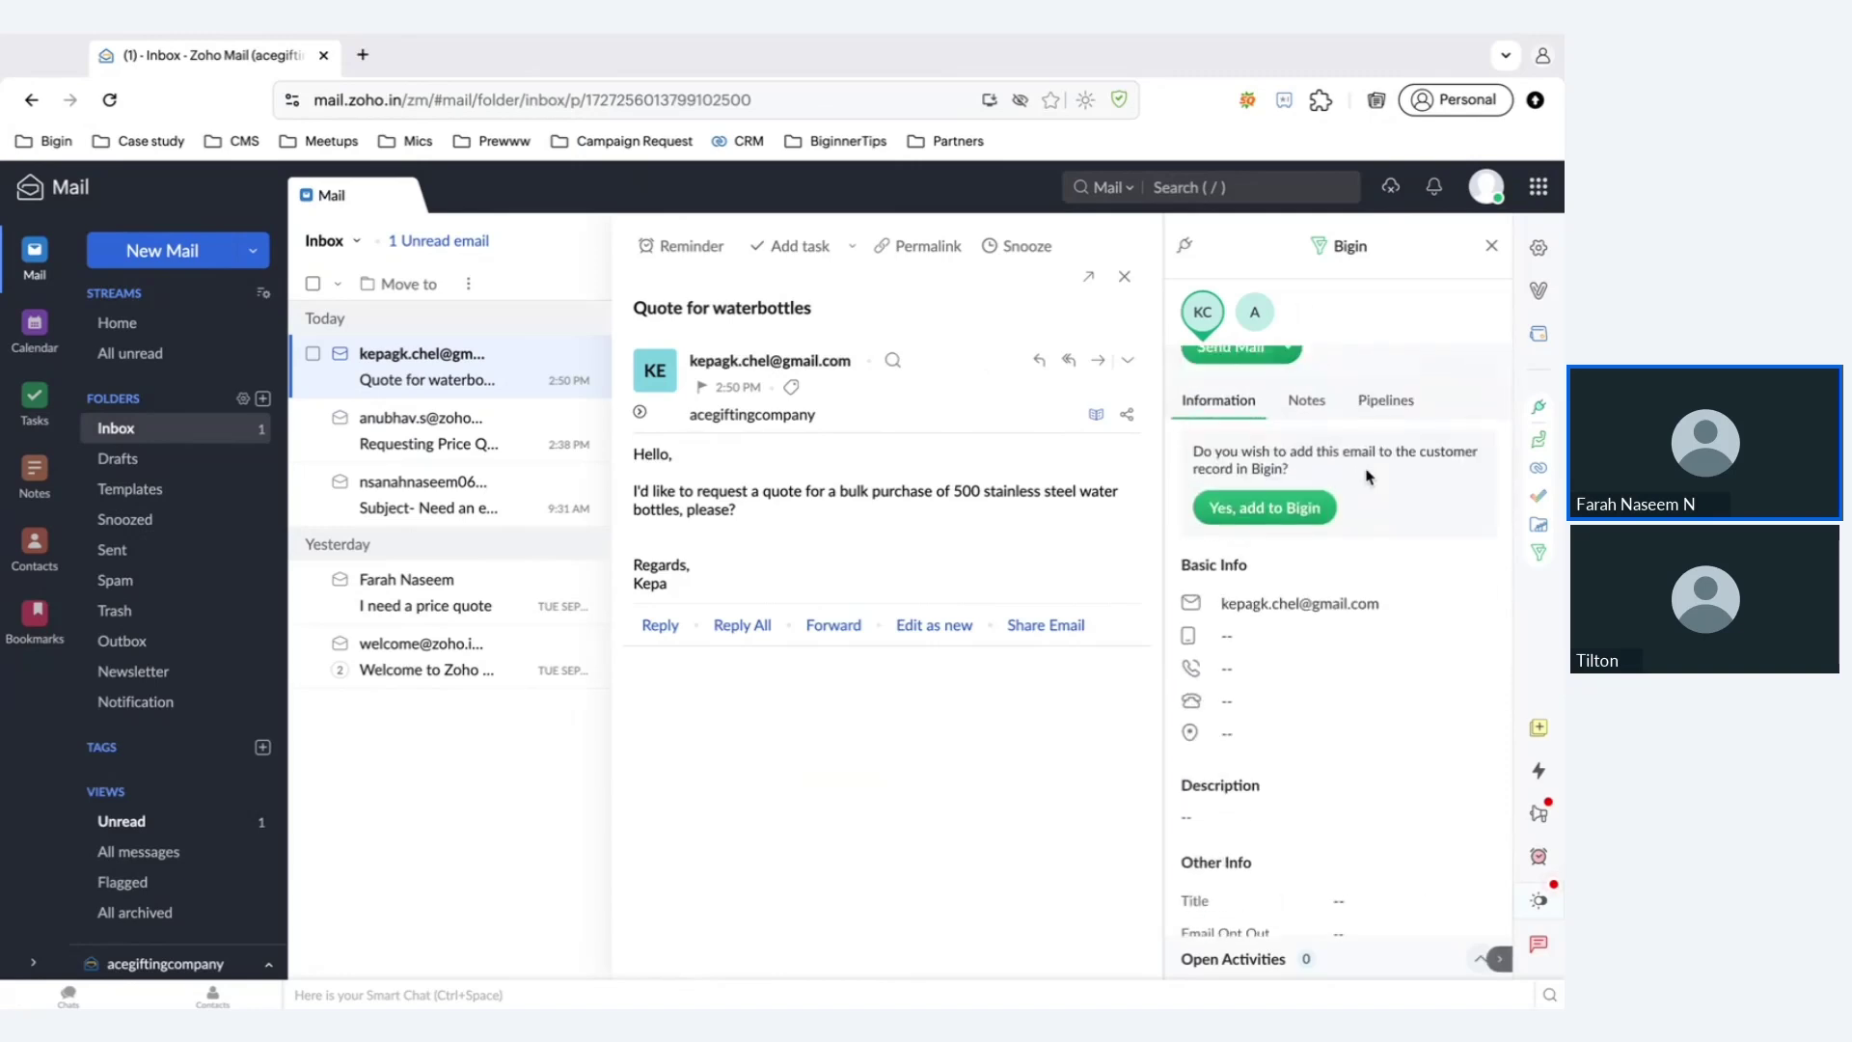
left_click(1304, 399)
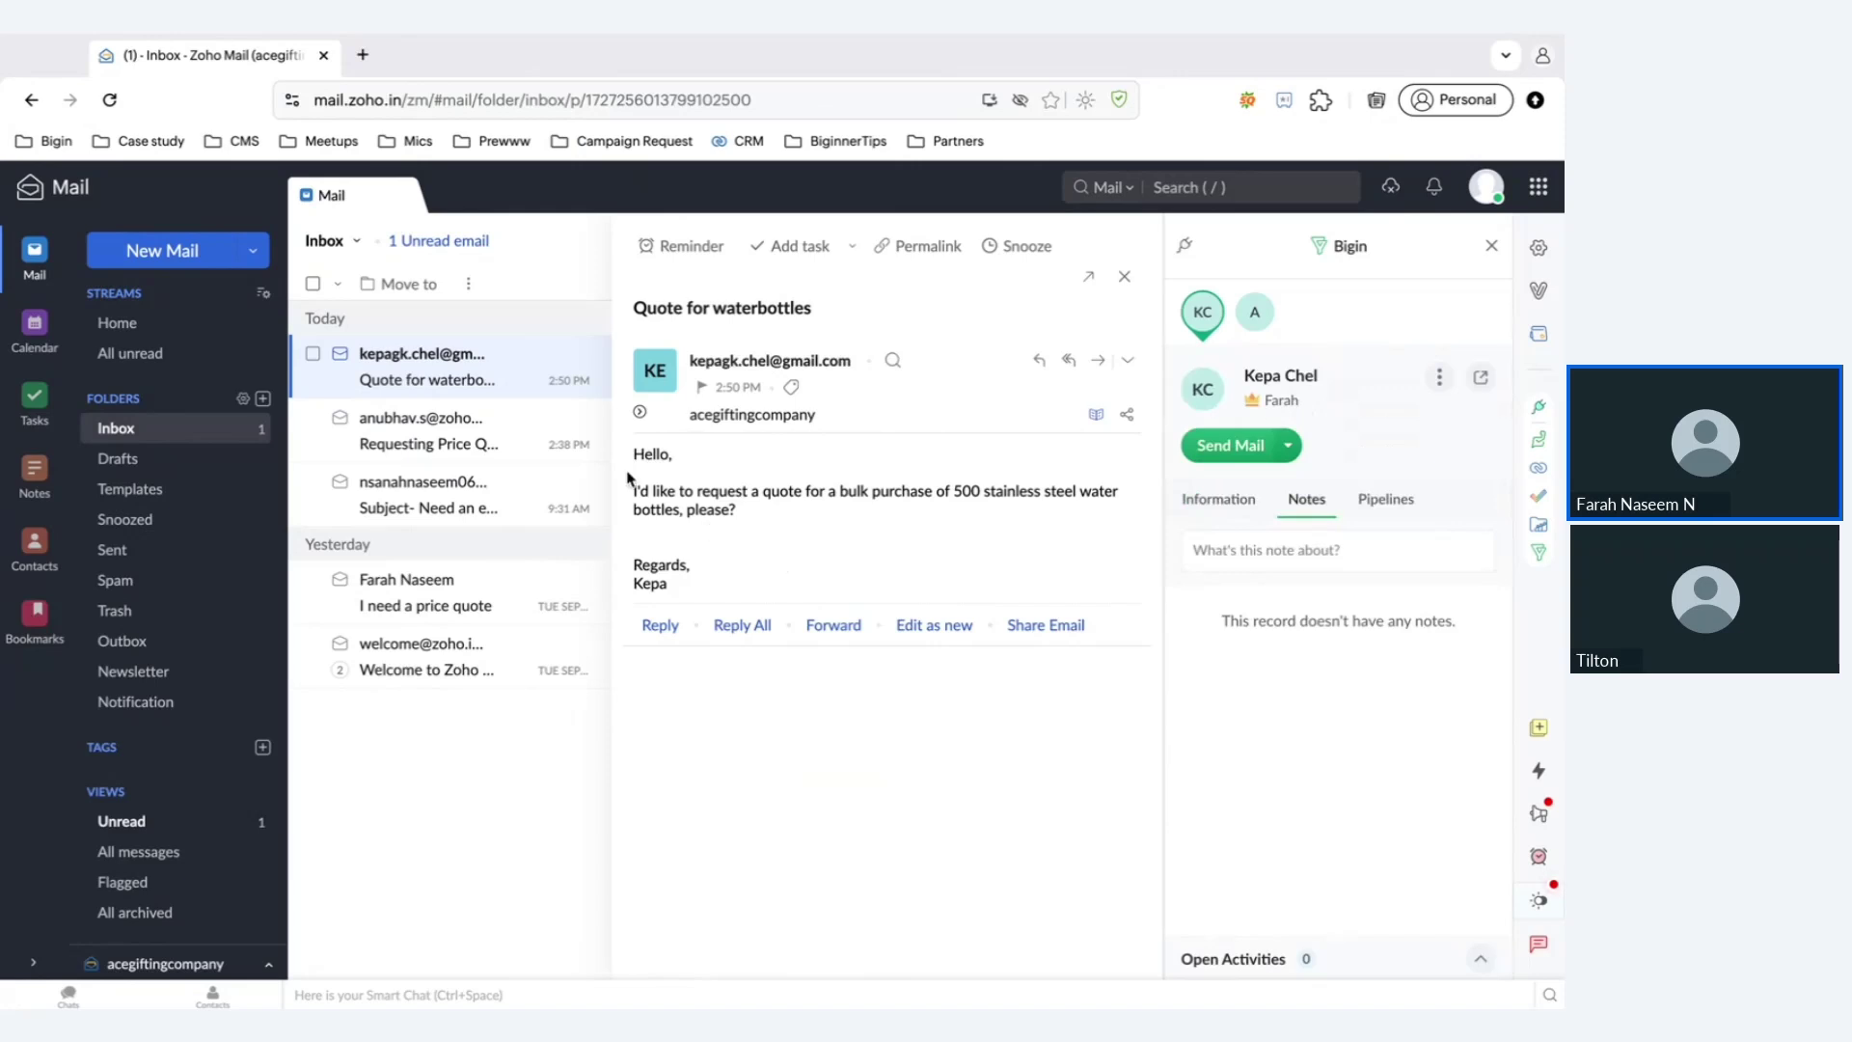
left_click_drag(632, 451, 776, 516)
left_click(852, 388)
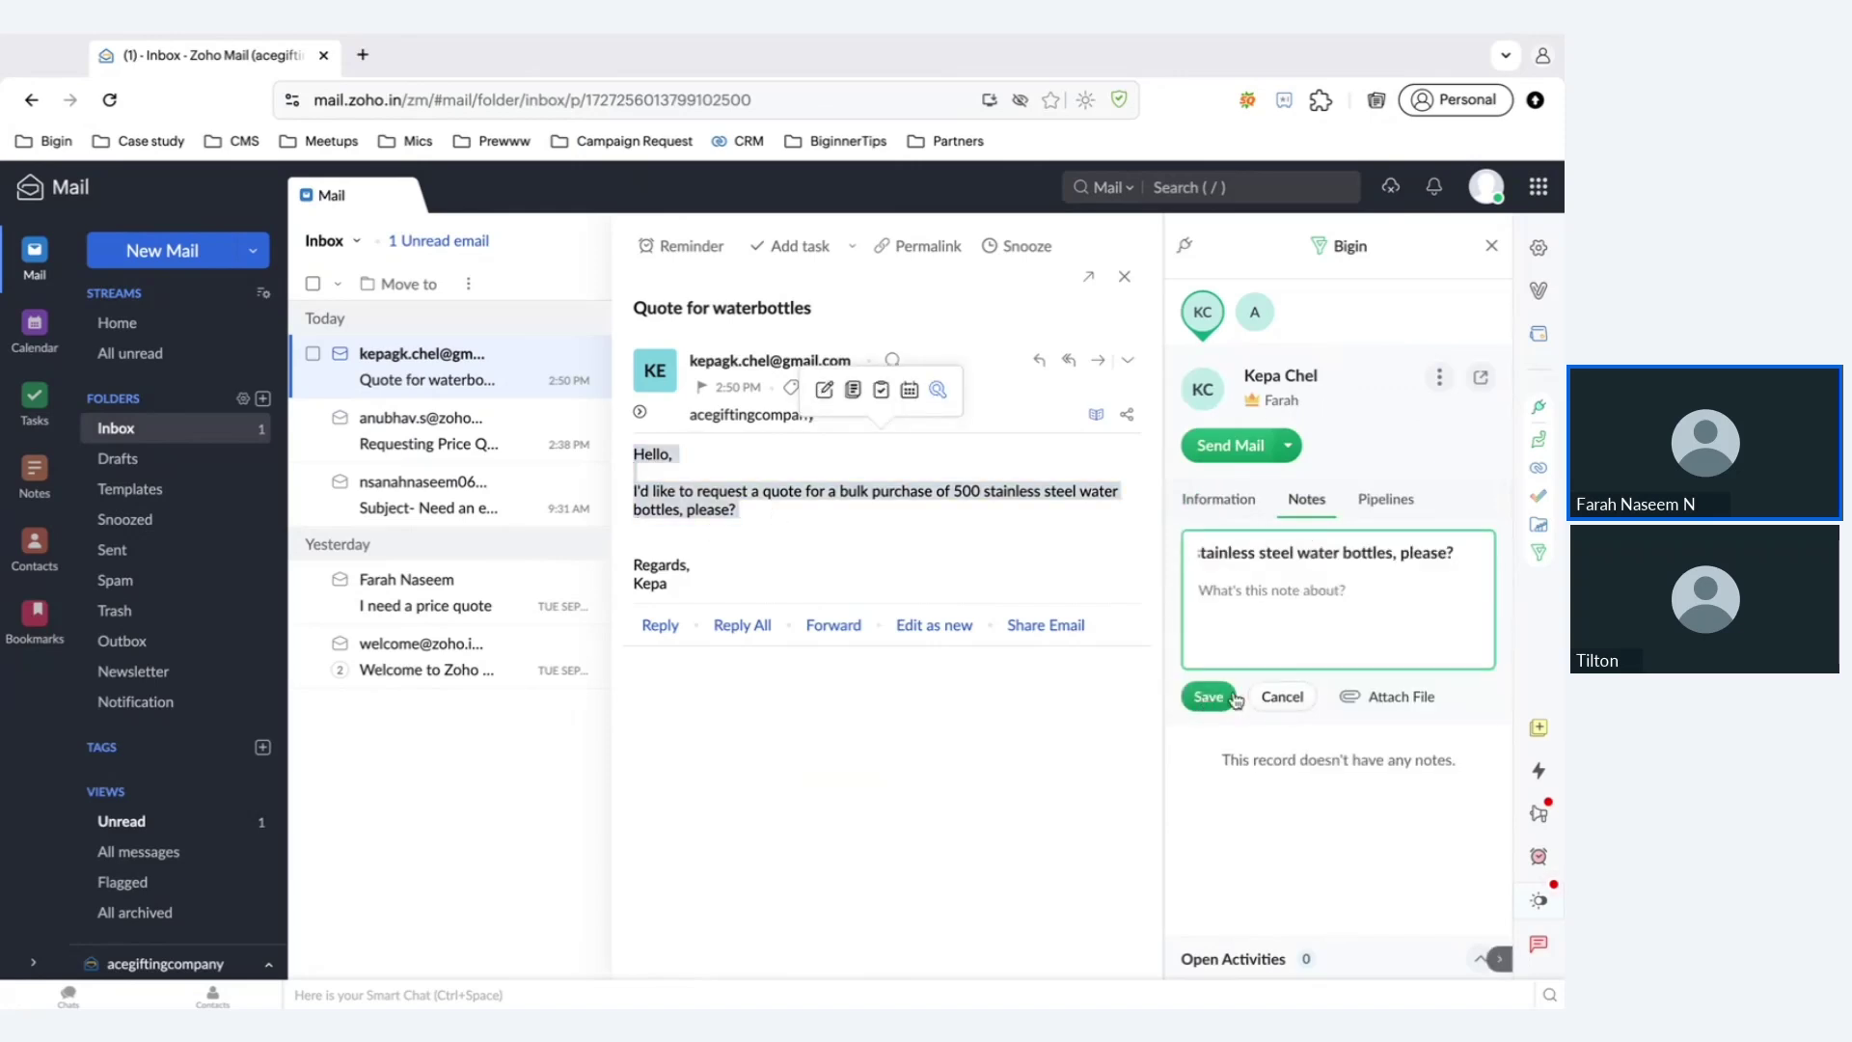
left_click(1356, 564)
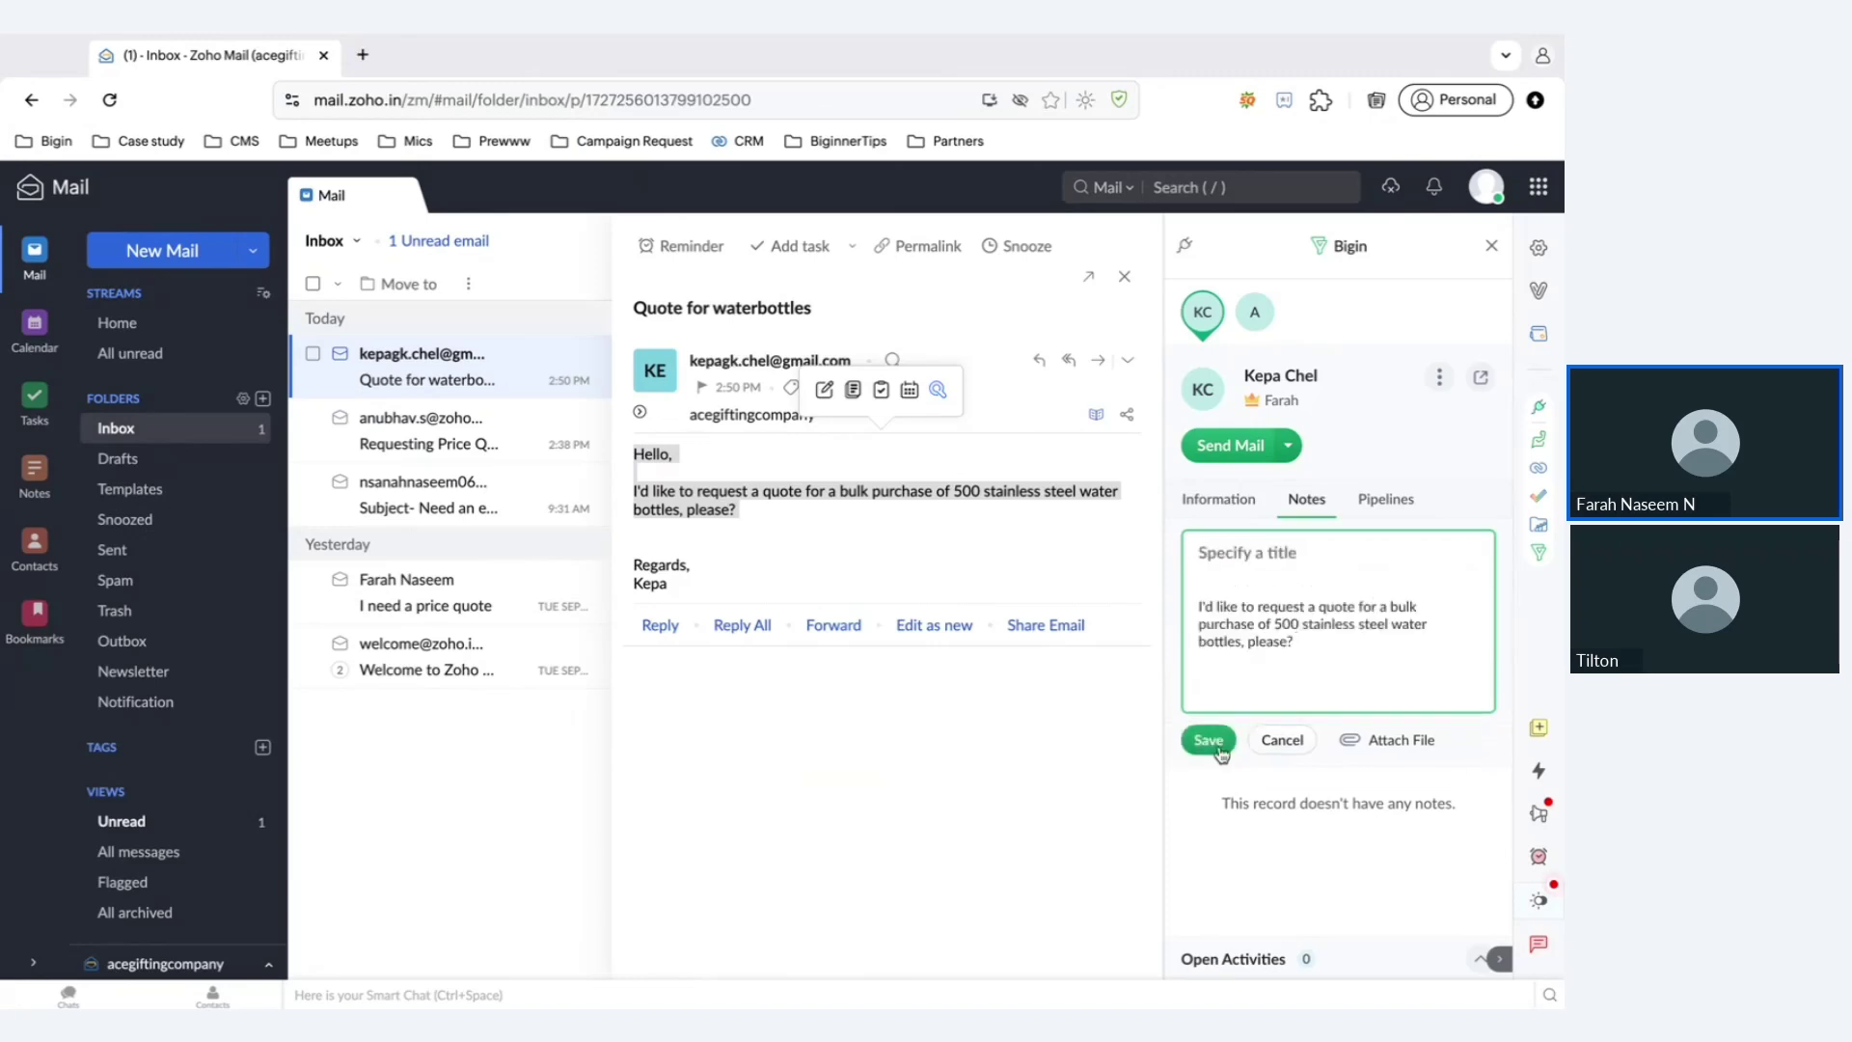
left_click(1208, 722)
Review the contact's pipelines, saved note and open activities.
left_click(1416, 516)
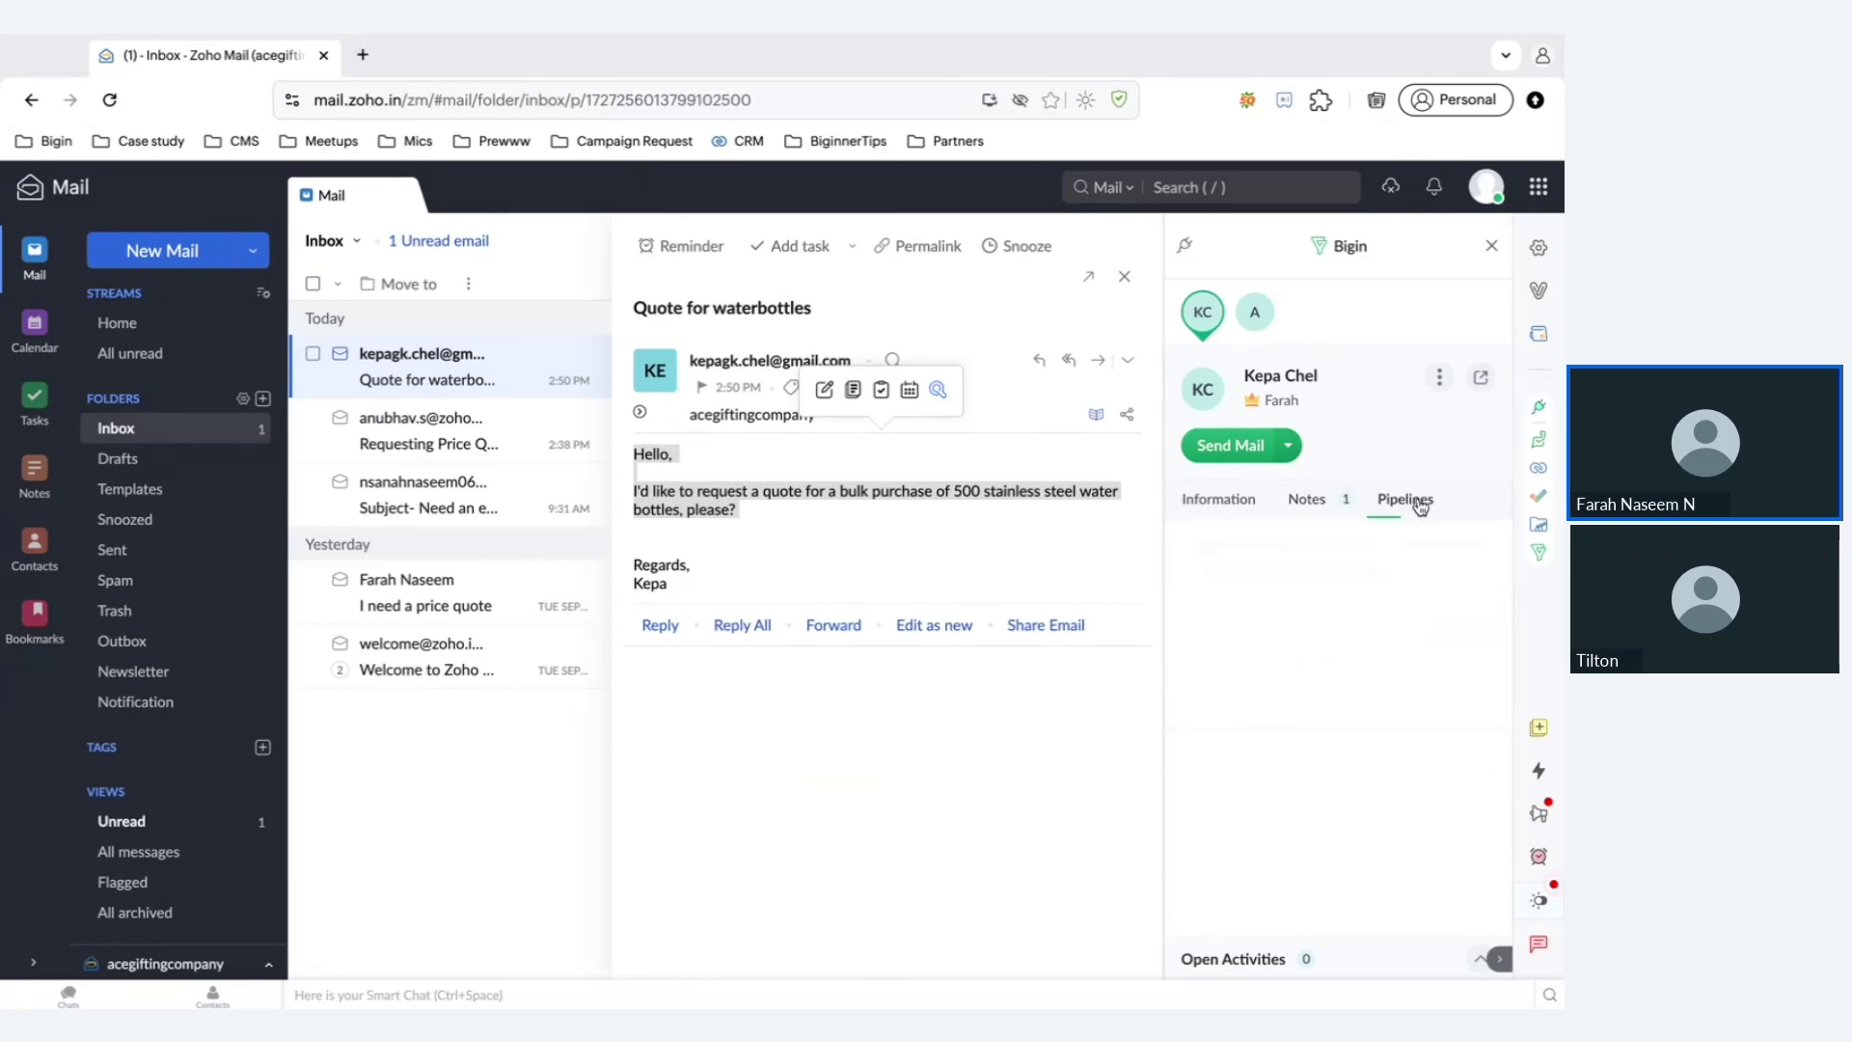
left_click(1323, 503)
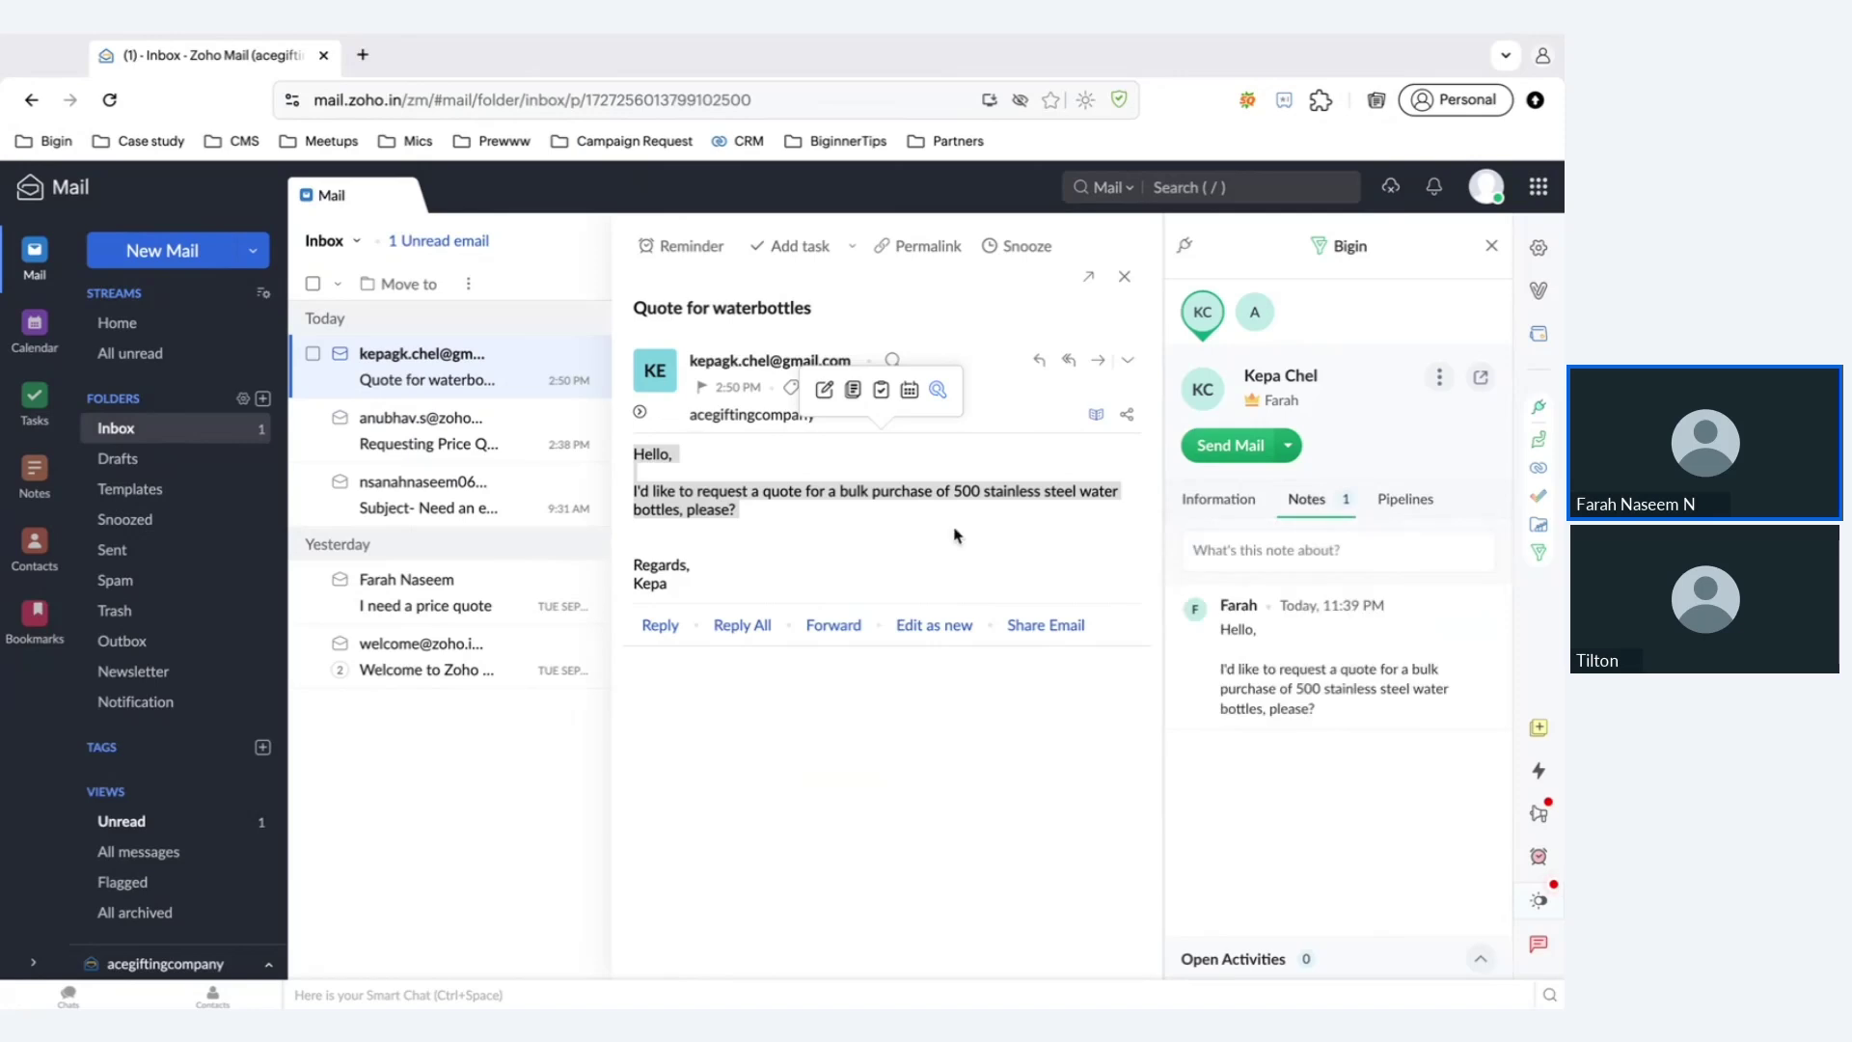
left_click(1025, 543)
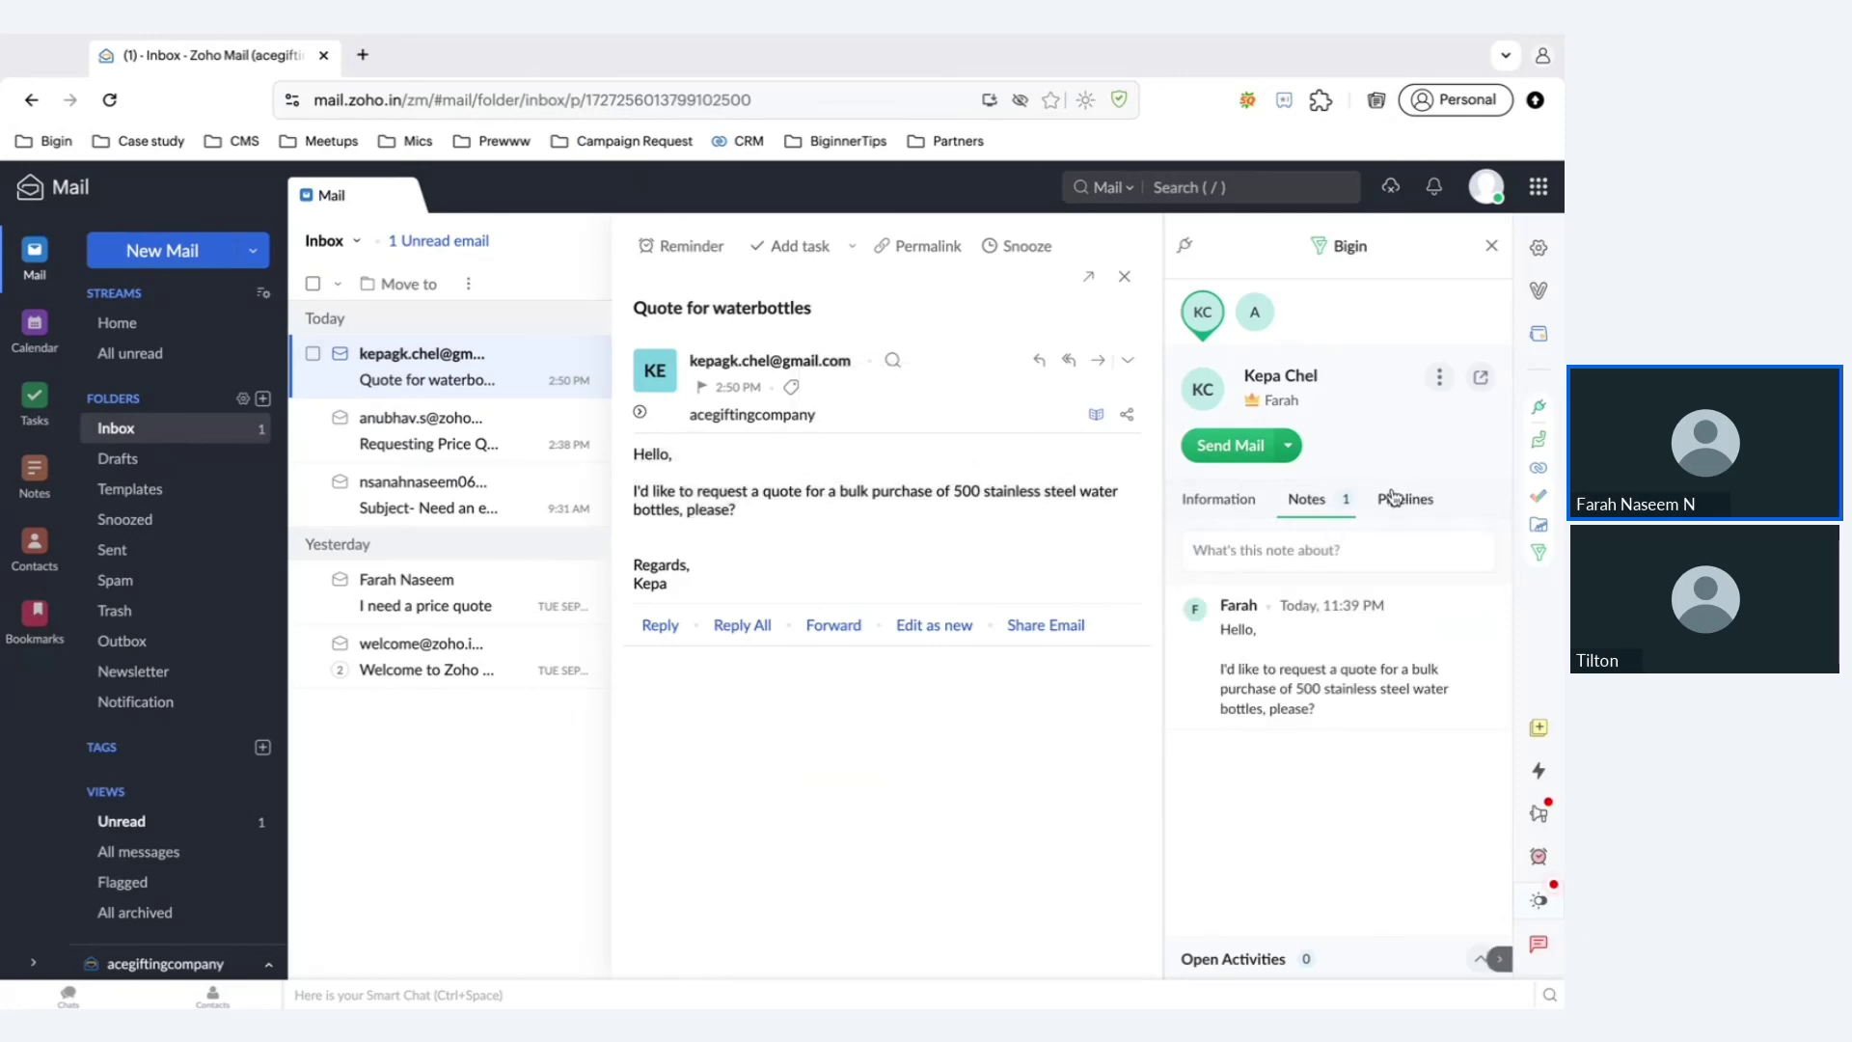
left_click(1239, 958)
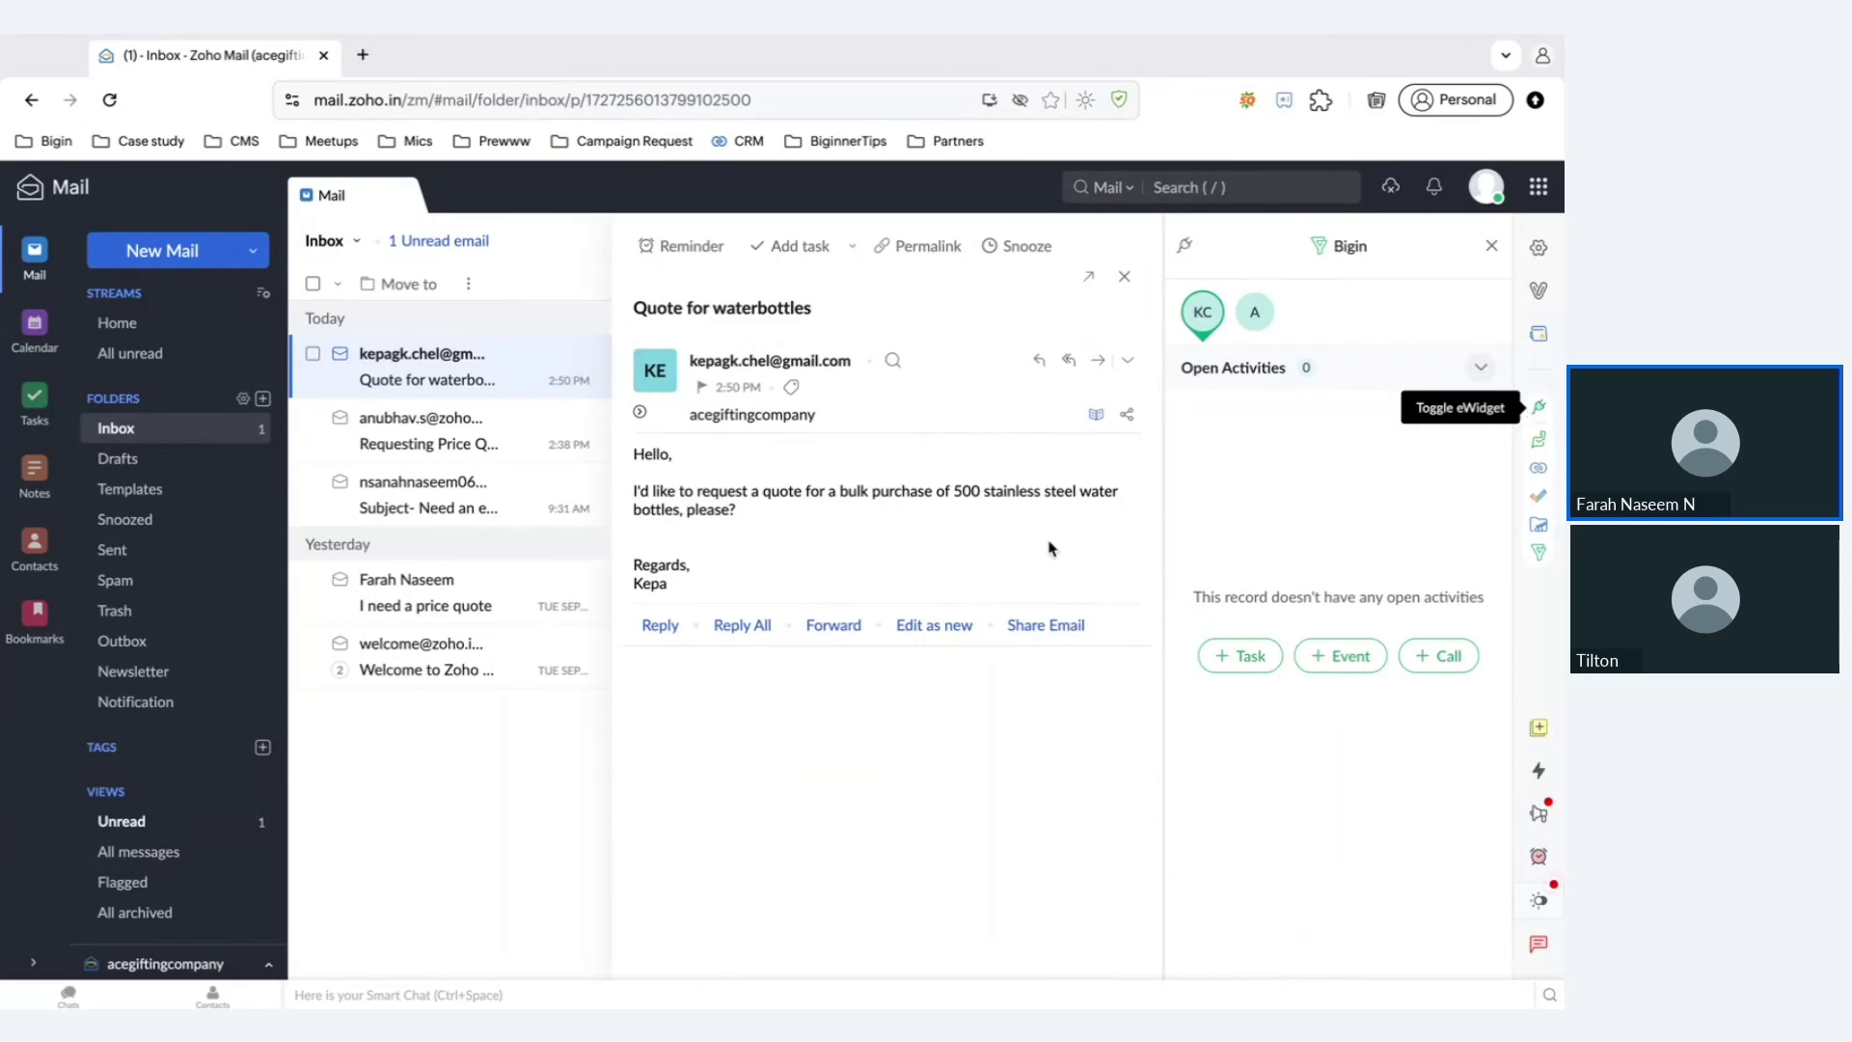
Switch to the slide presentation and advance to the "Customizable Forms" slide.
key("alt+Tab")
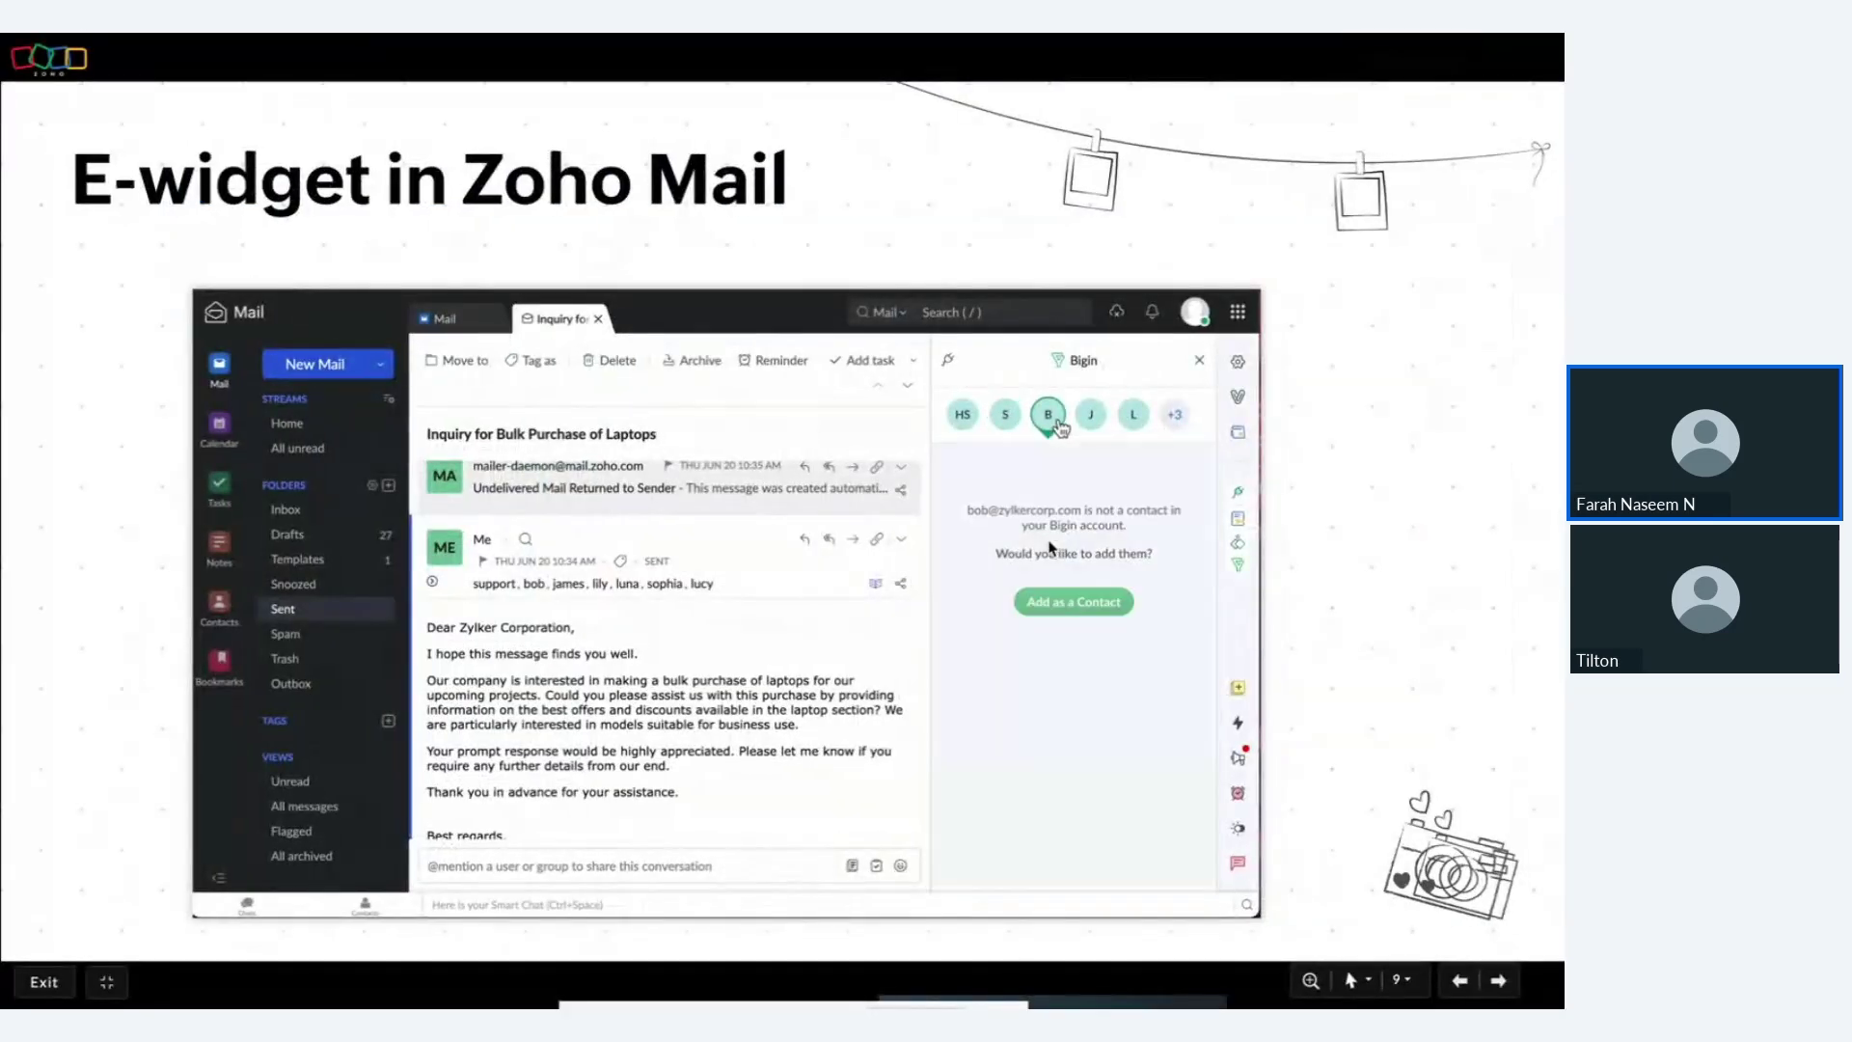
key("Right")
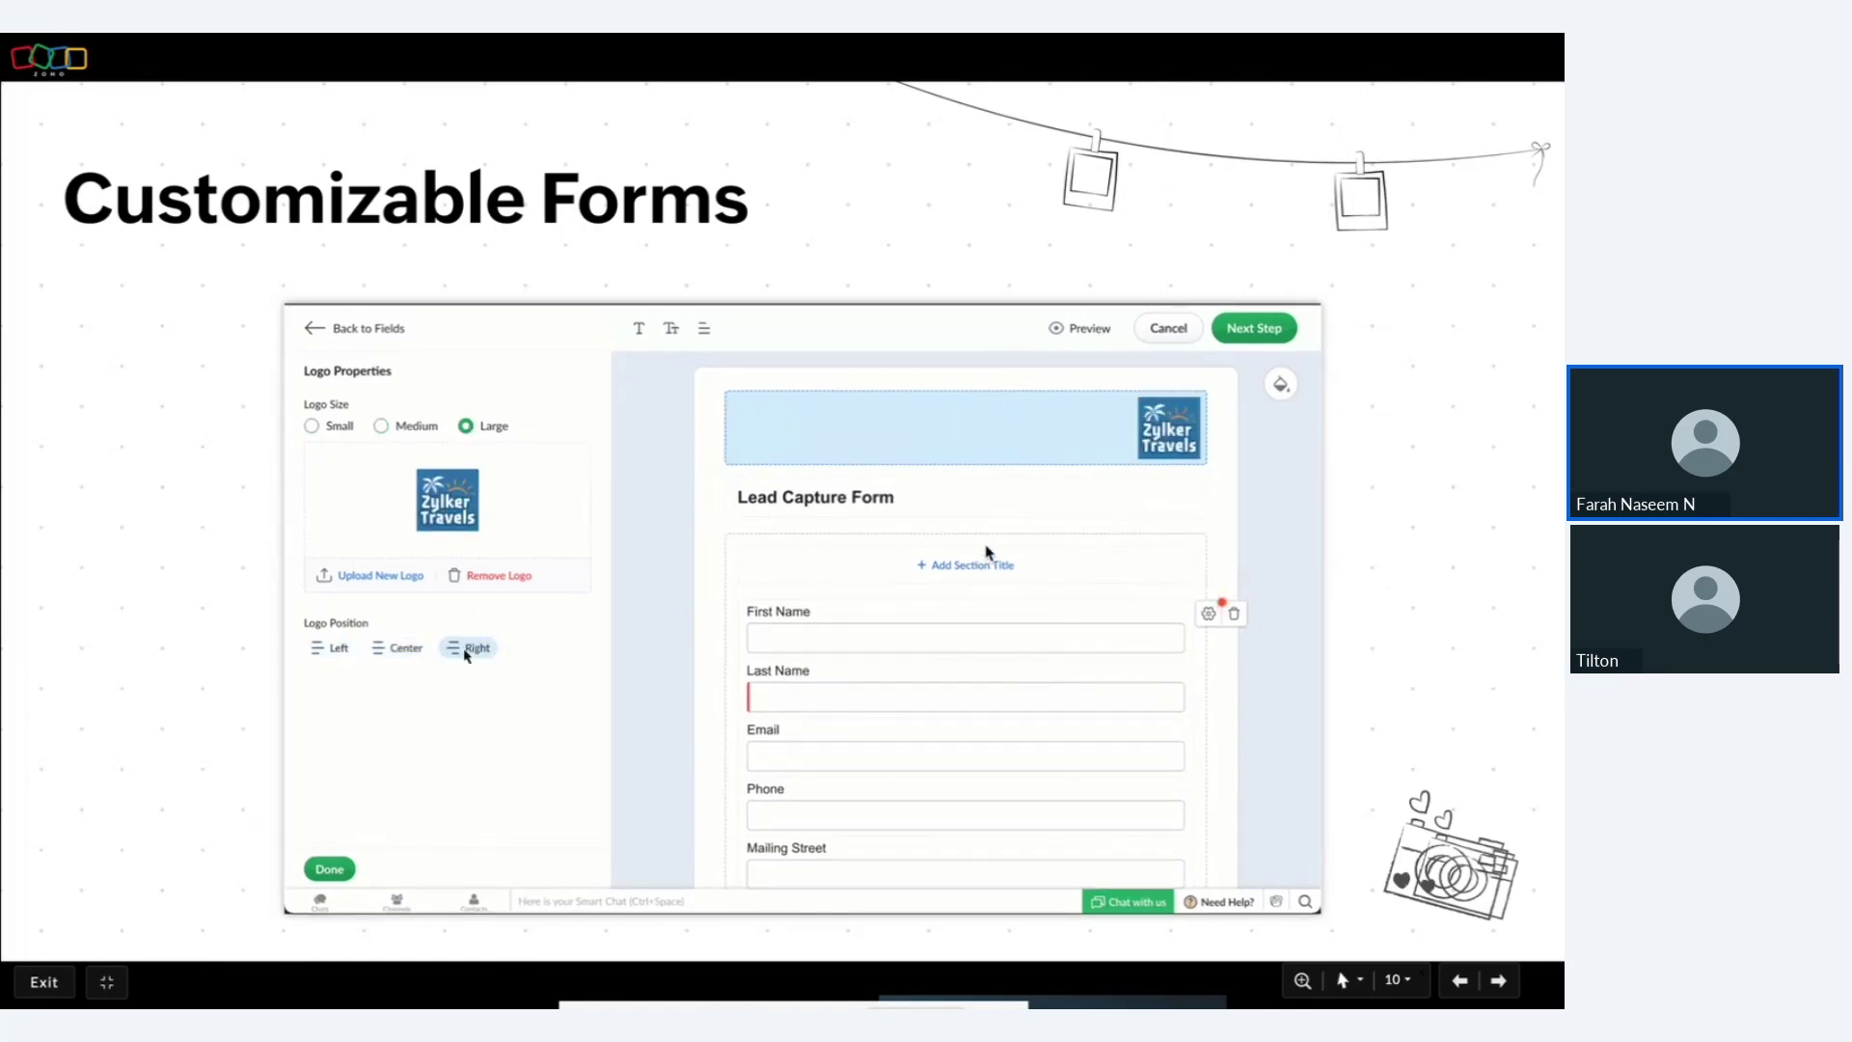
Switch to Bigin and open the Forms settings.
key("ctrl+Right")
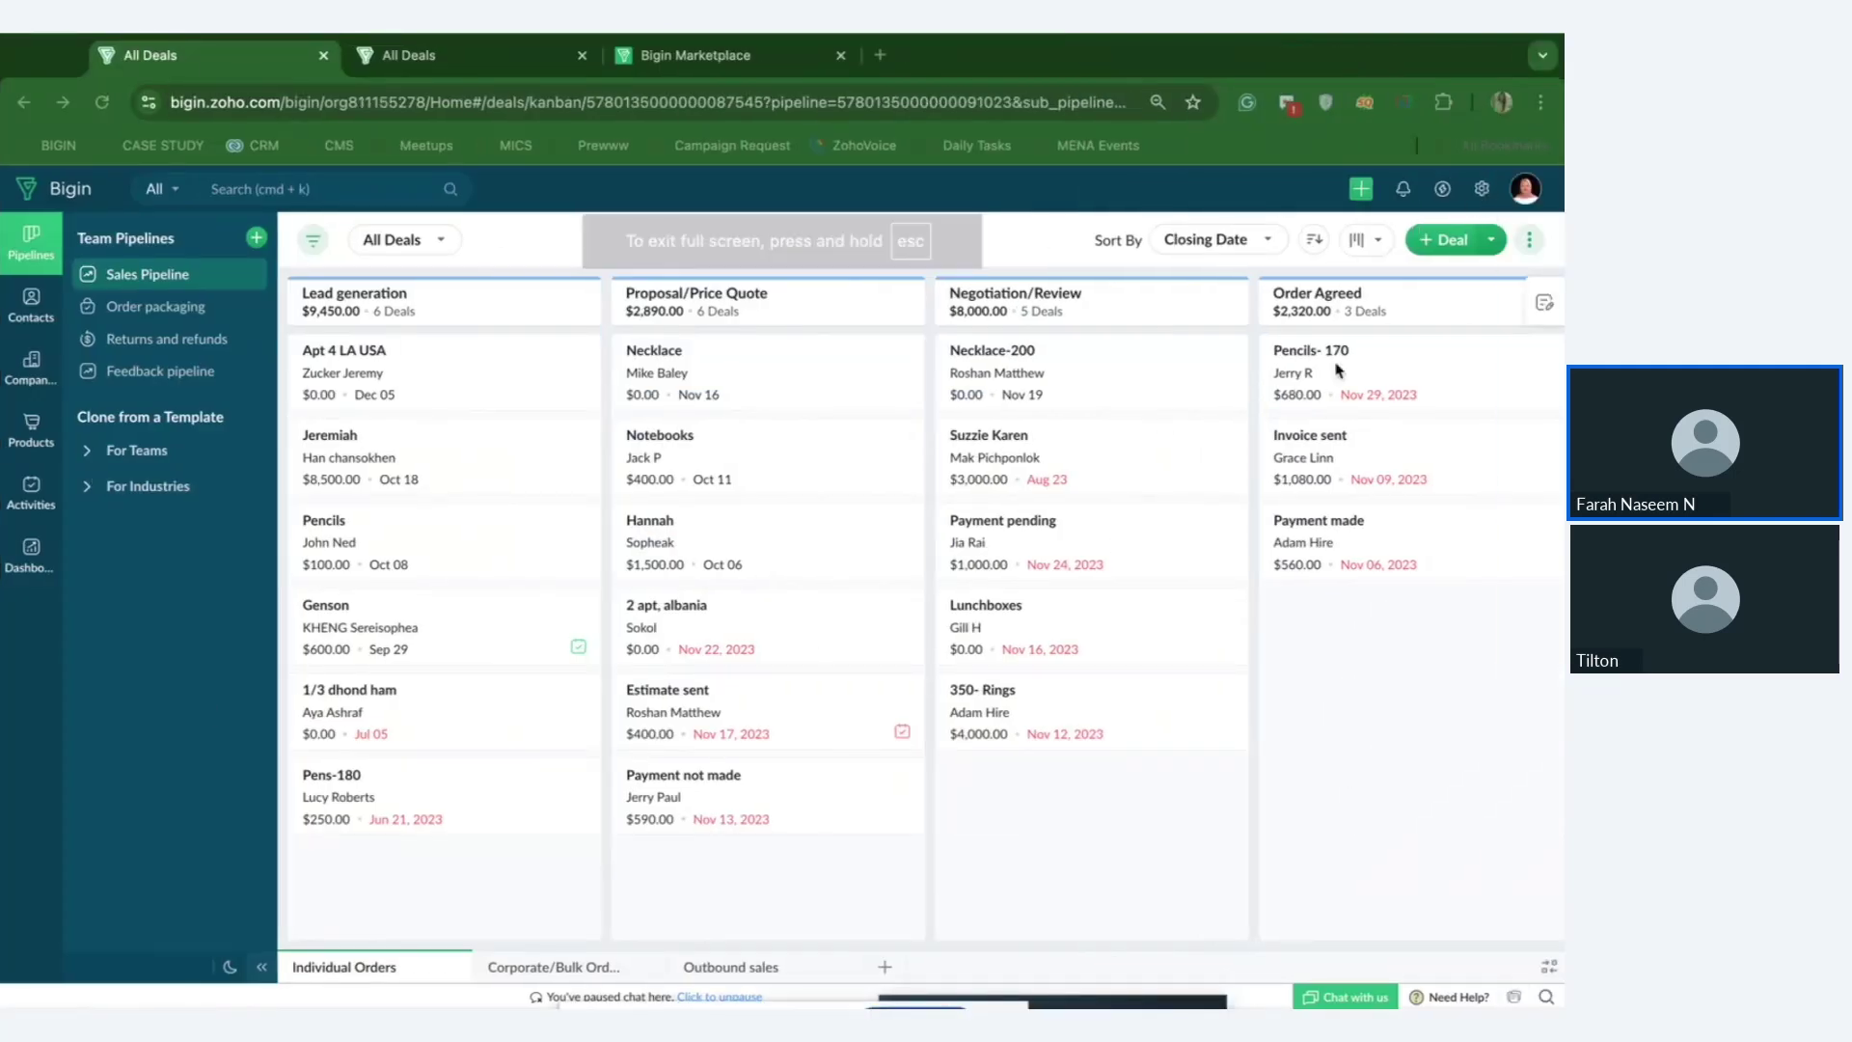
left_click(1482, 193)
left_click(205, 446)
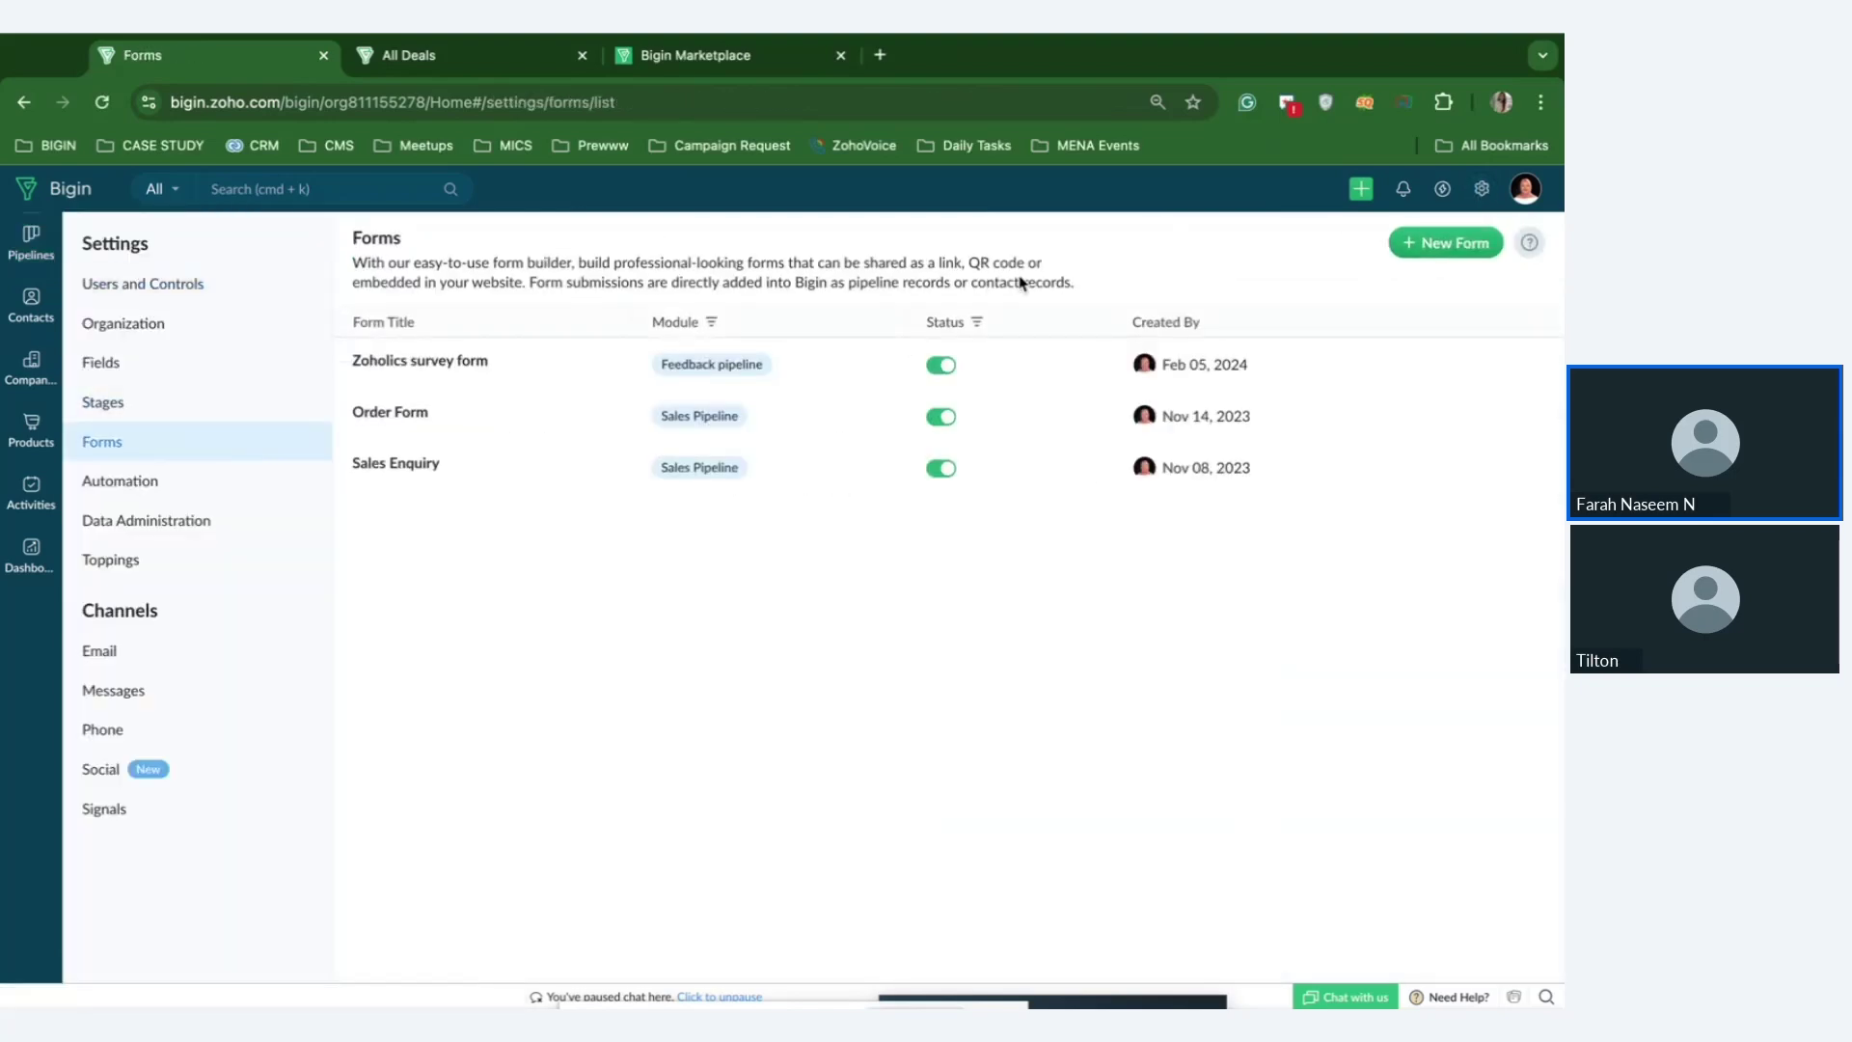
Review the contact and pipeline form types offered for a new form, and close the chooser without creating one.
left_click(1460, 245)
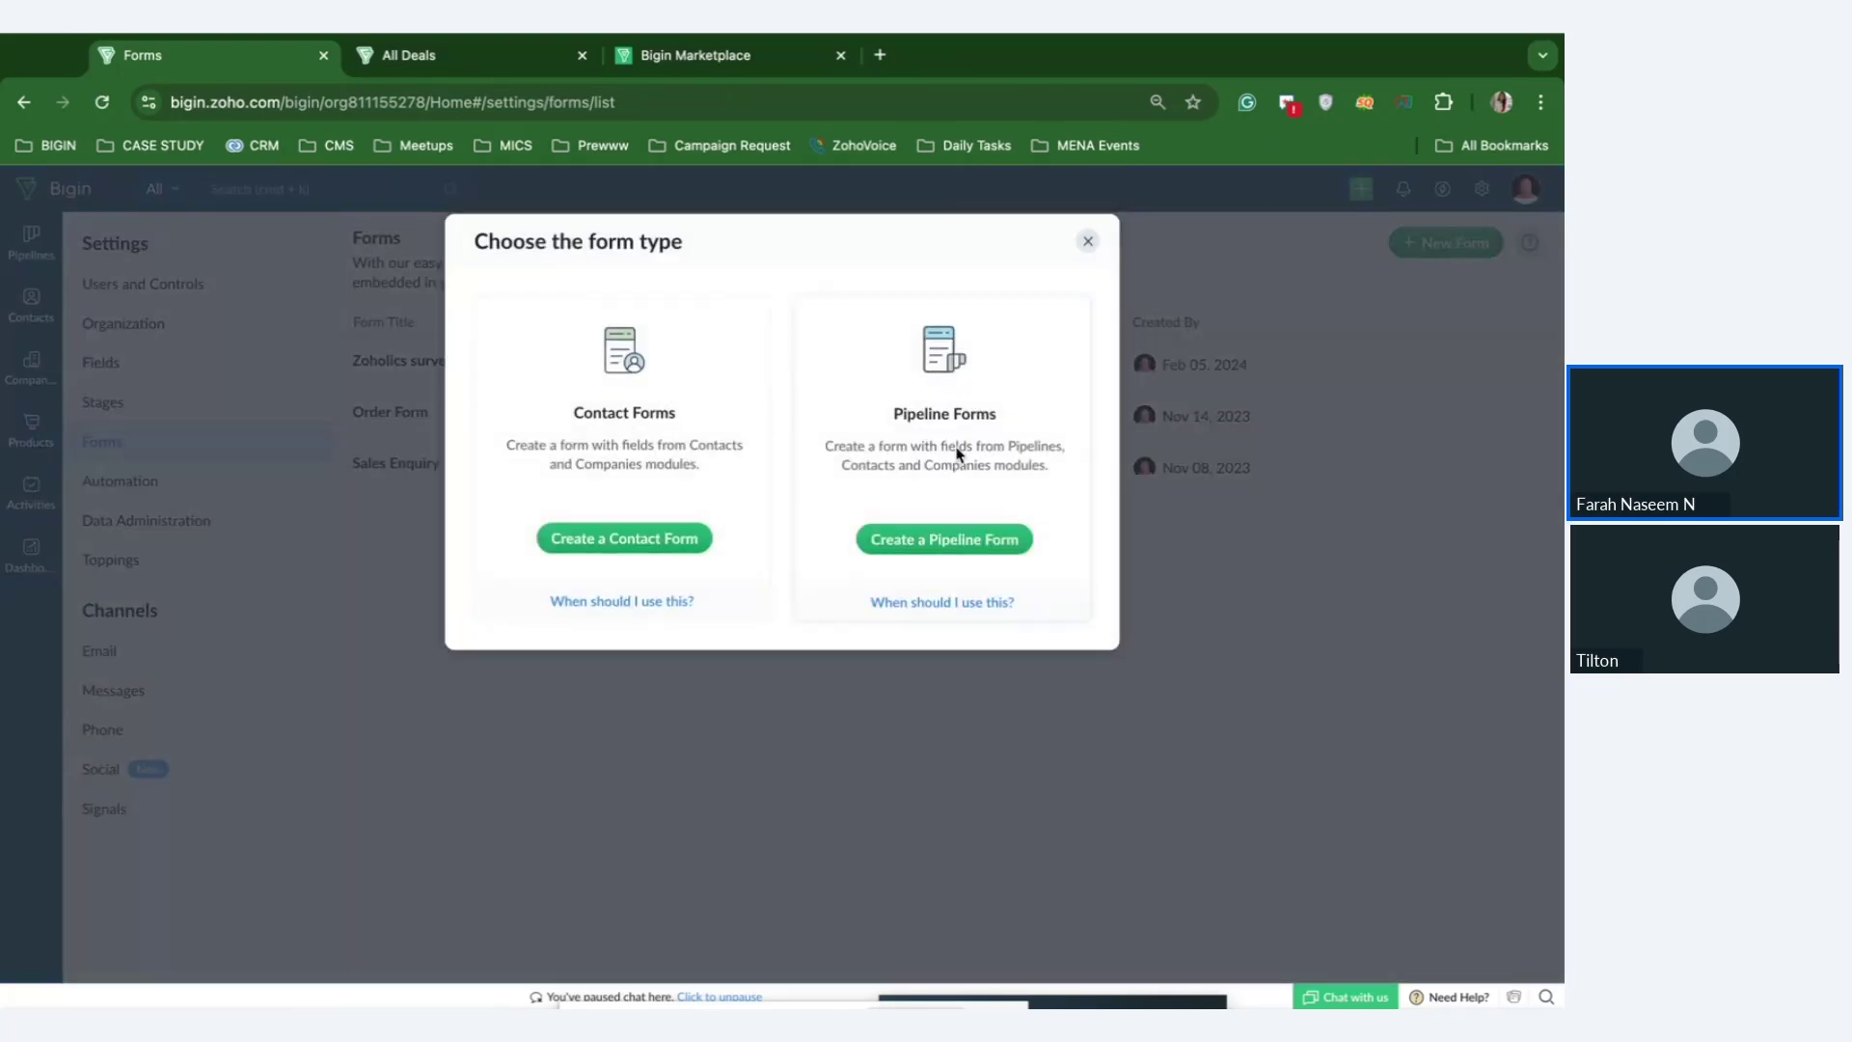
left_click(953, 547)
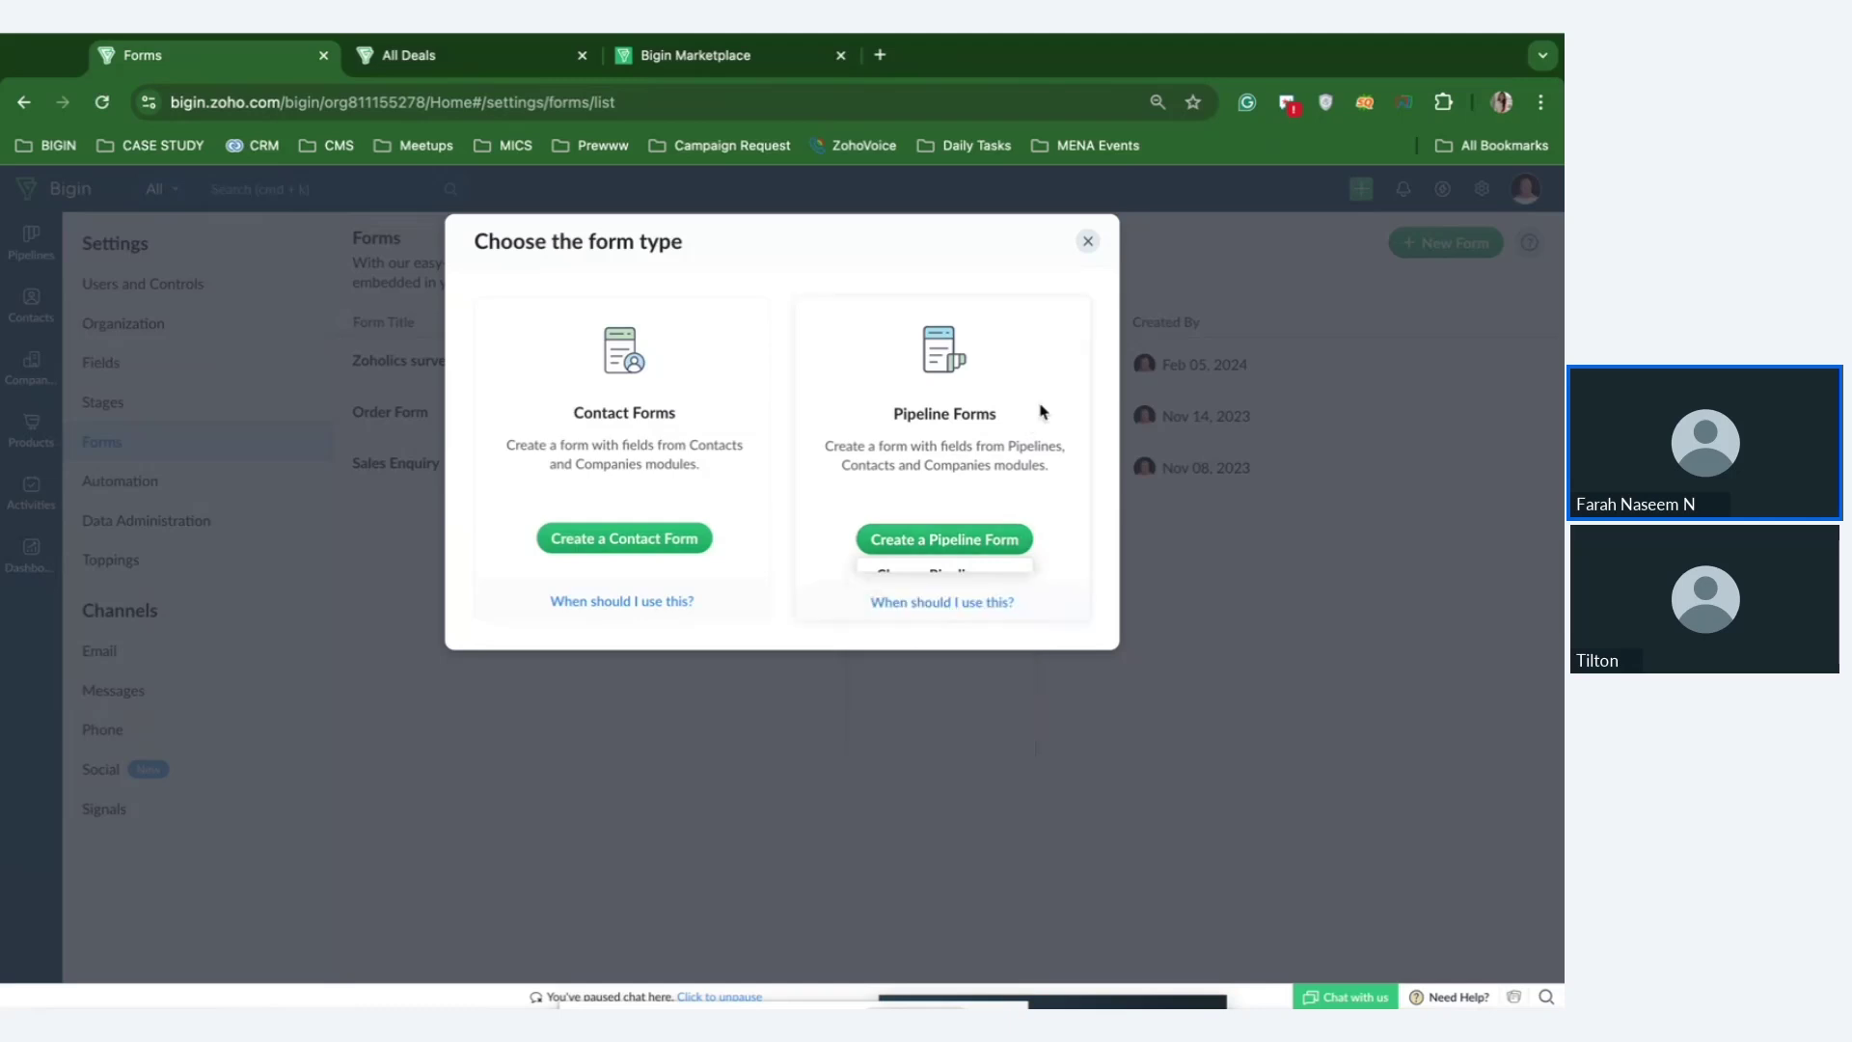
left_click(1087, 242)
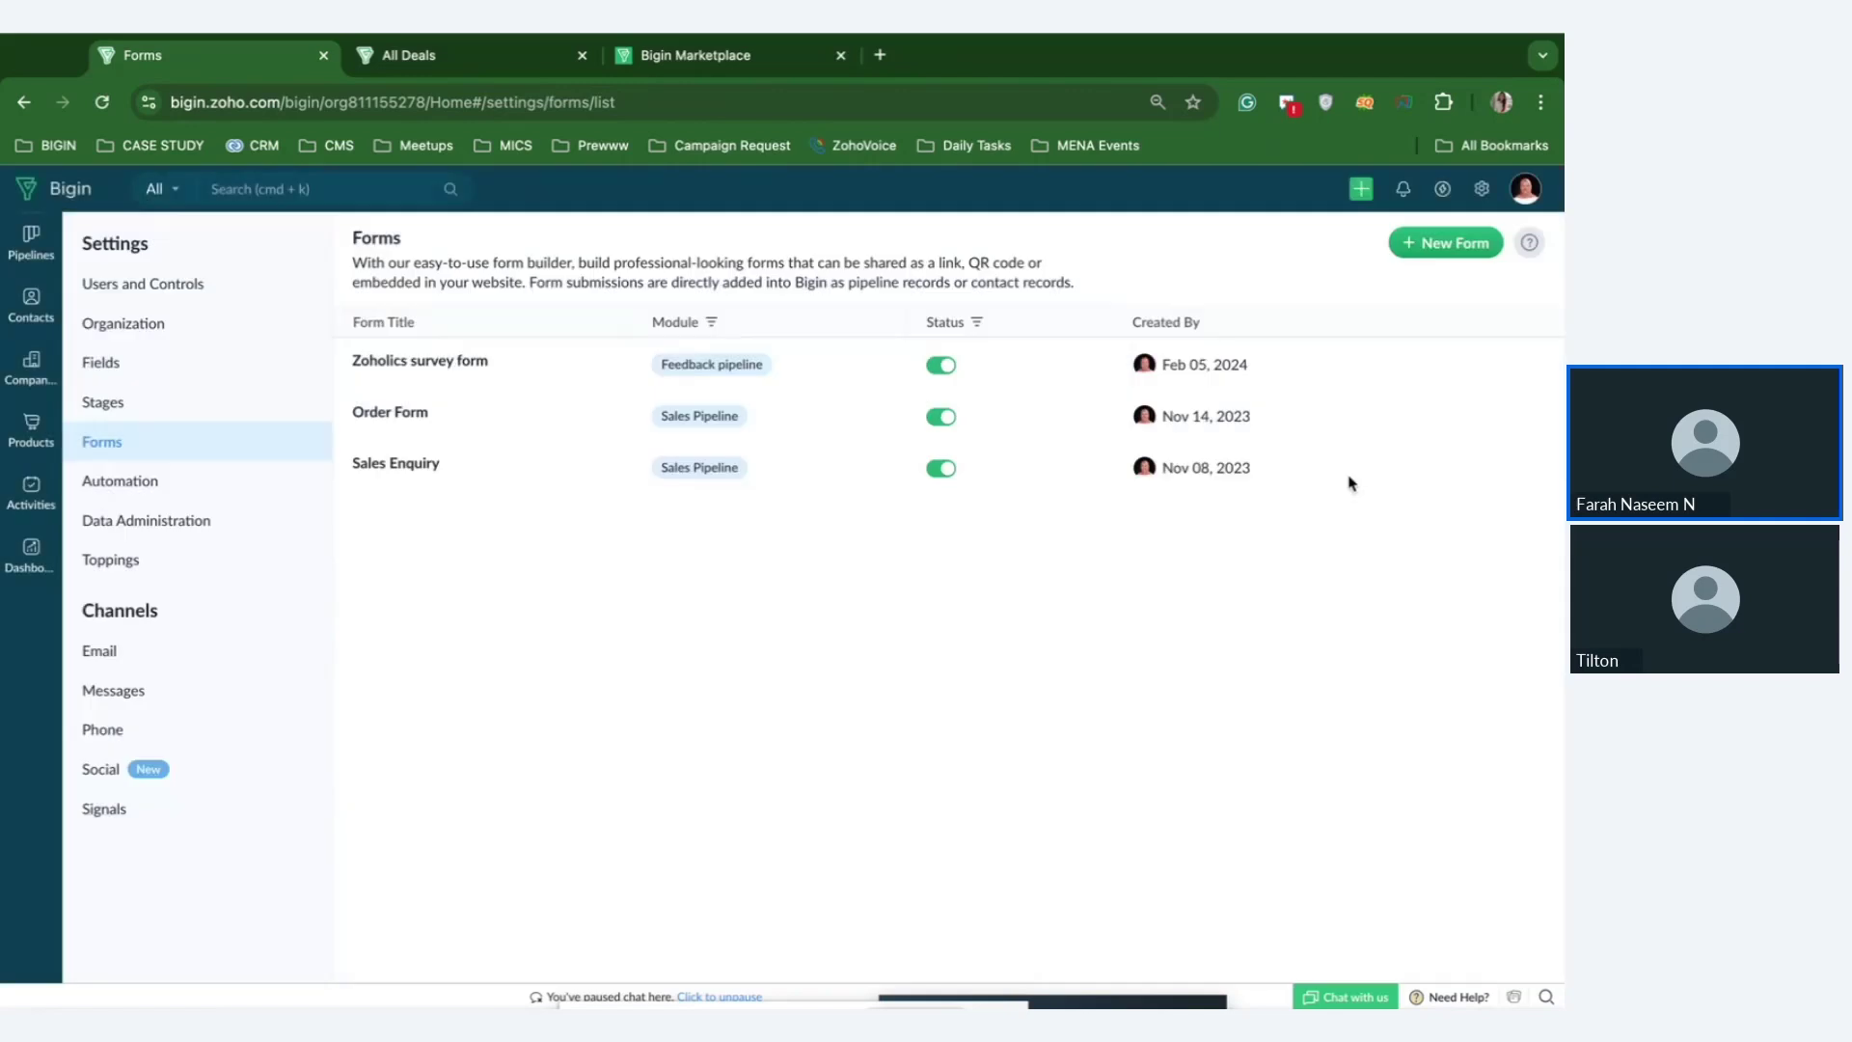
Open the Order Form for editing and add the Ace Gifting Company logo above its title.
mouse_move(1393, 413)
left_click(1484, 423)
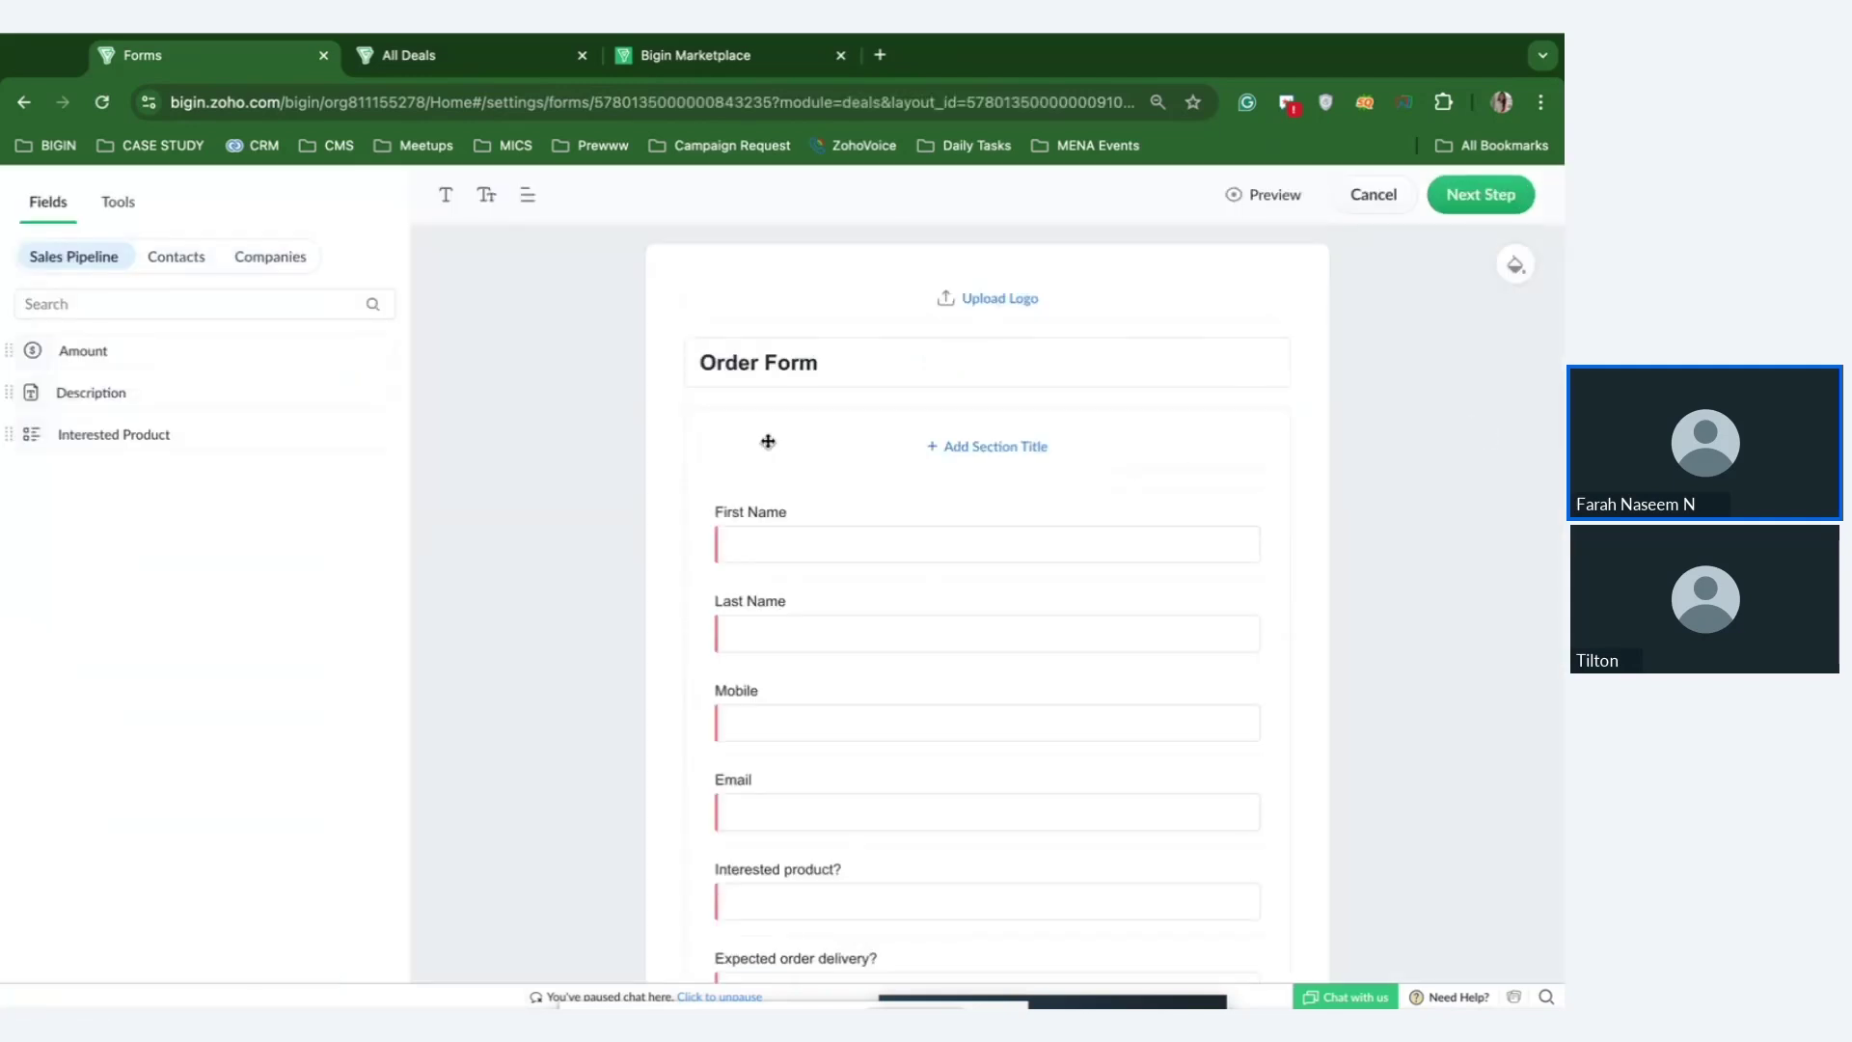
left_click(984, 306)
double_click(202, 365)
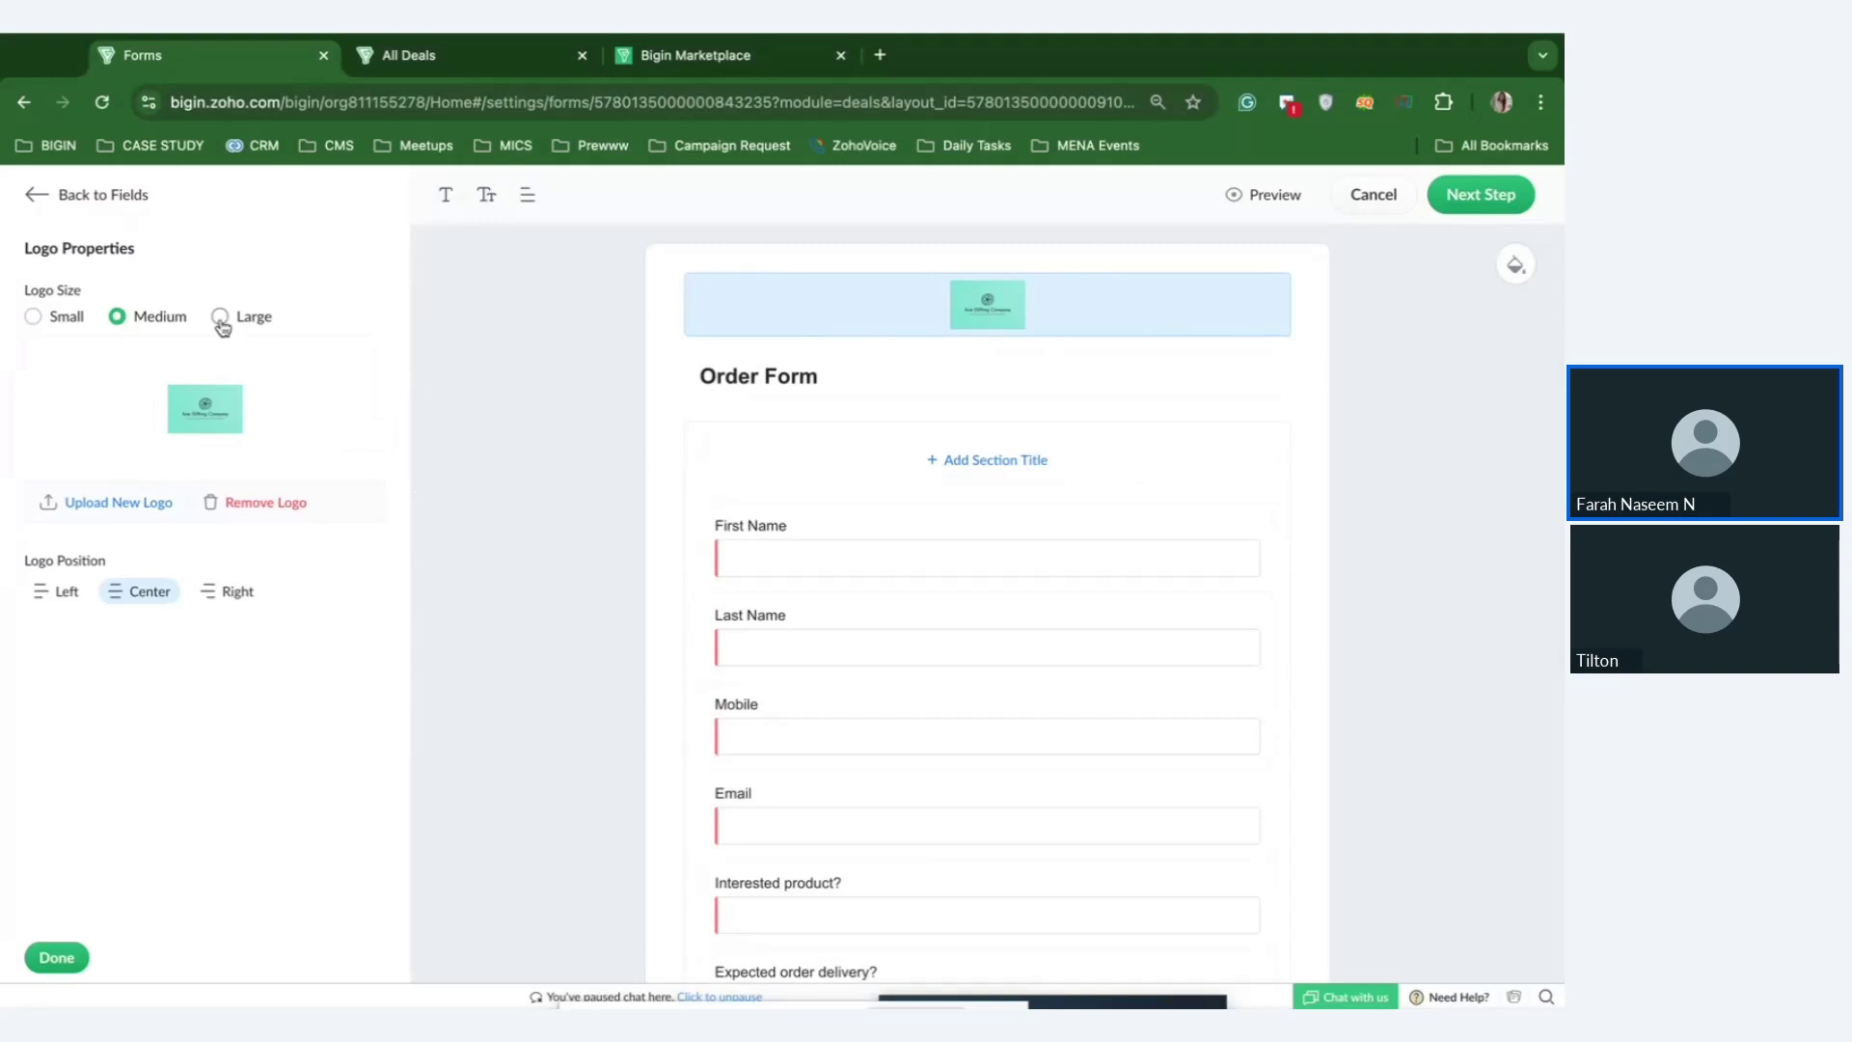
Set the logo size to Large, try the Right position, and set the logo position to Center.
left_click(220, 318)
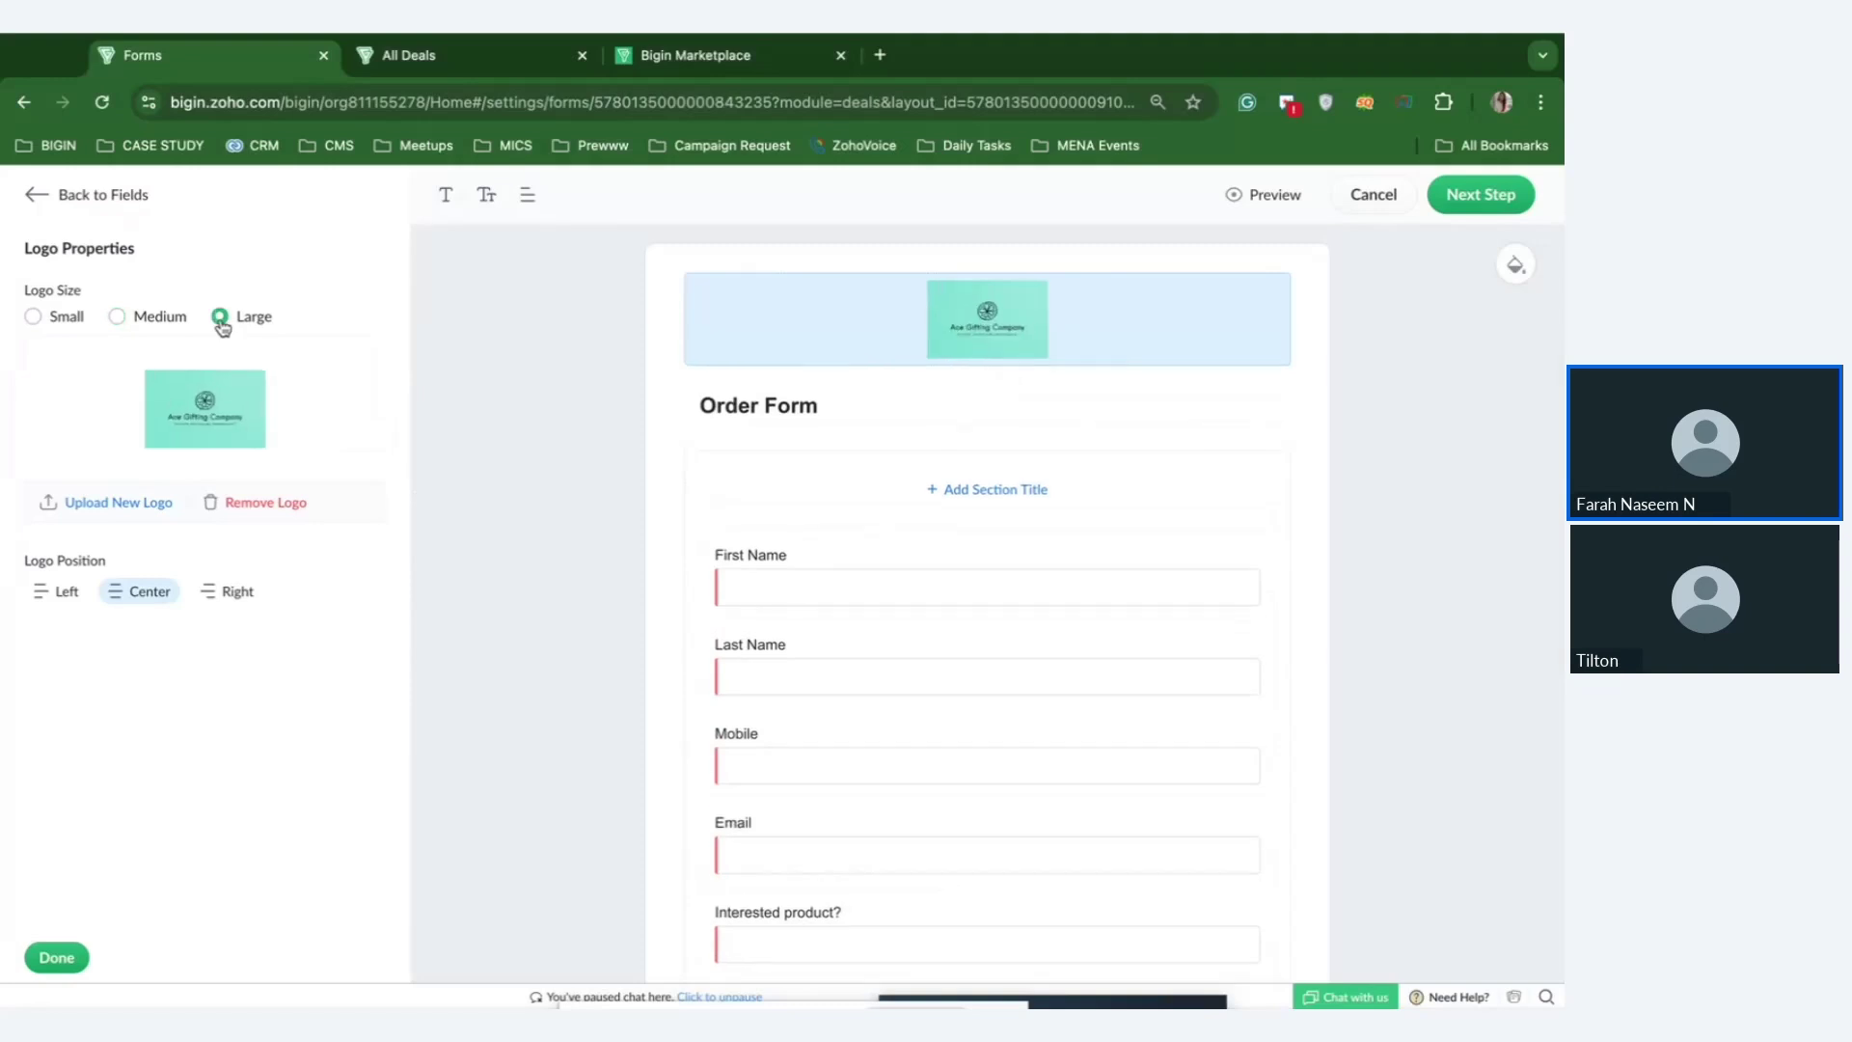
left_click(764, 326)
left_click(216, 592)
left_click(138, 598)
Set the Submit button's color to teal and its position to Center.
scroll(1009, 778, "down", 4)
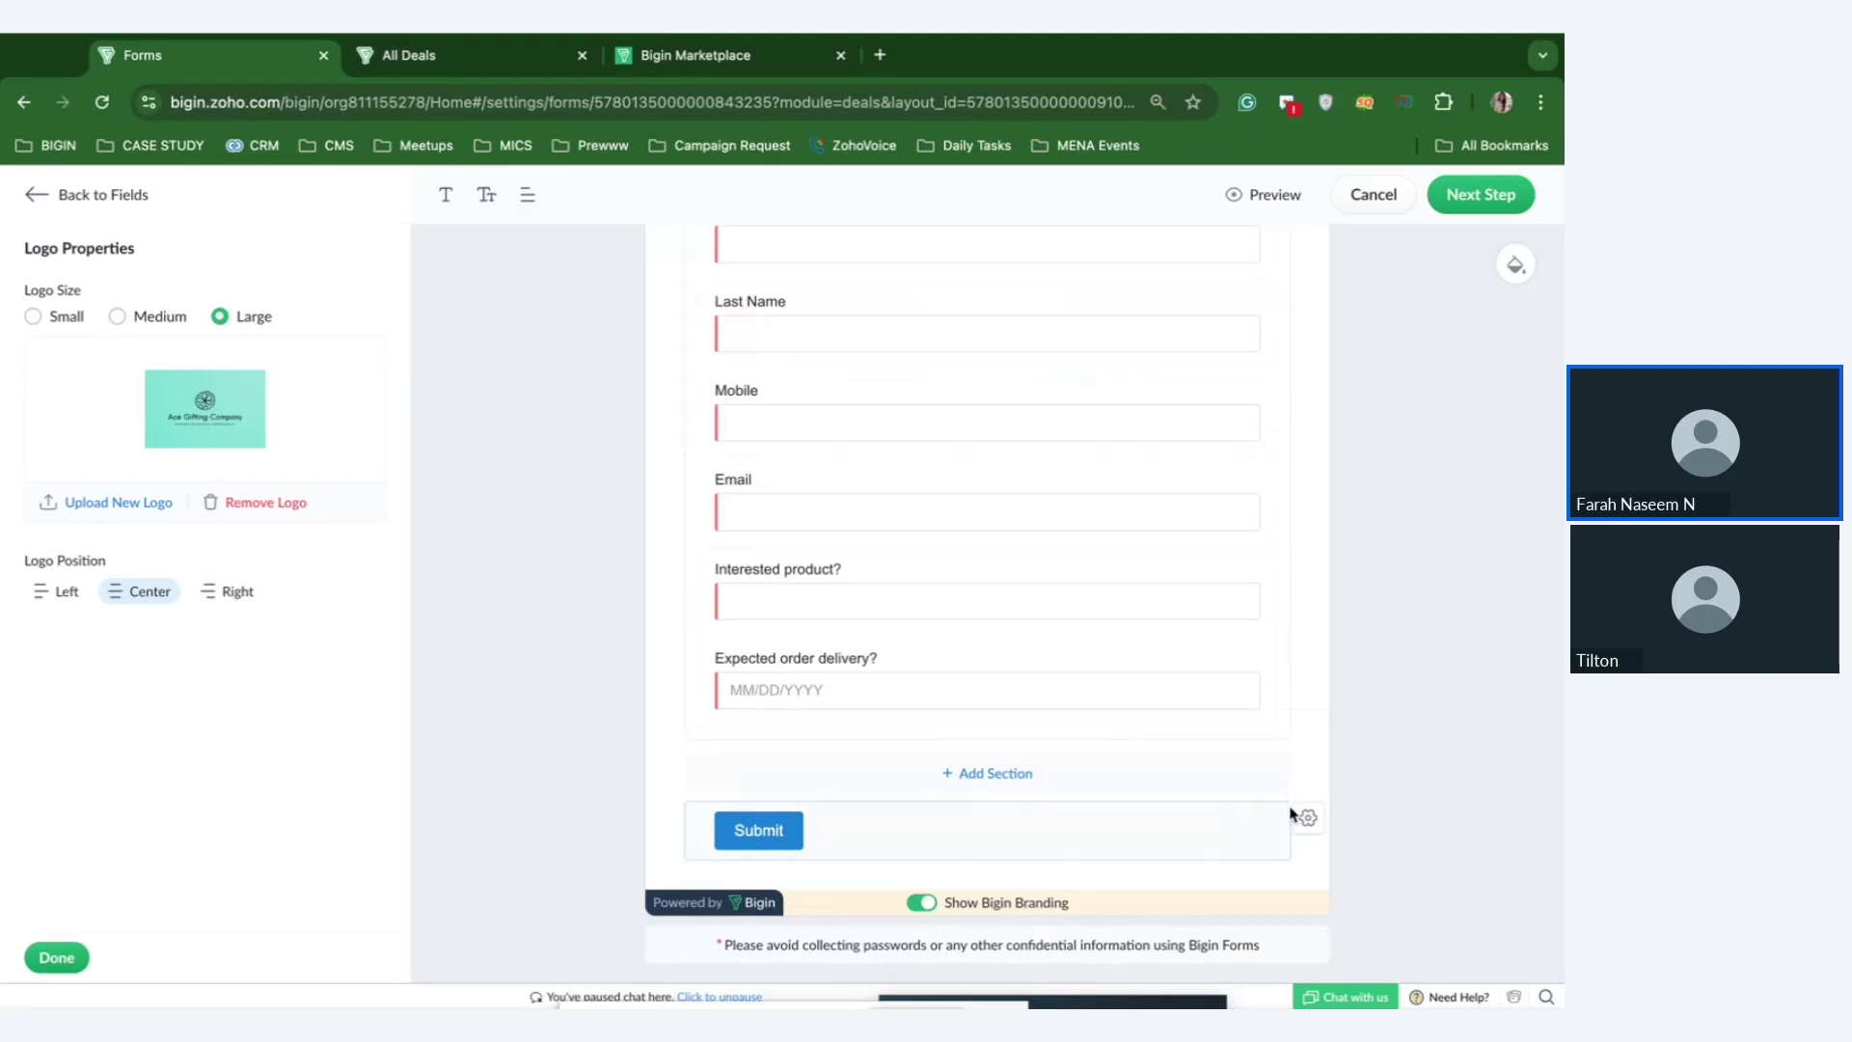
left_click(1308, 819)
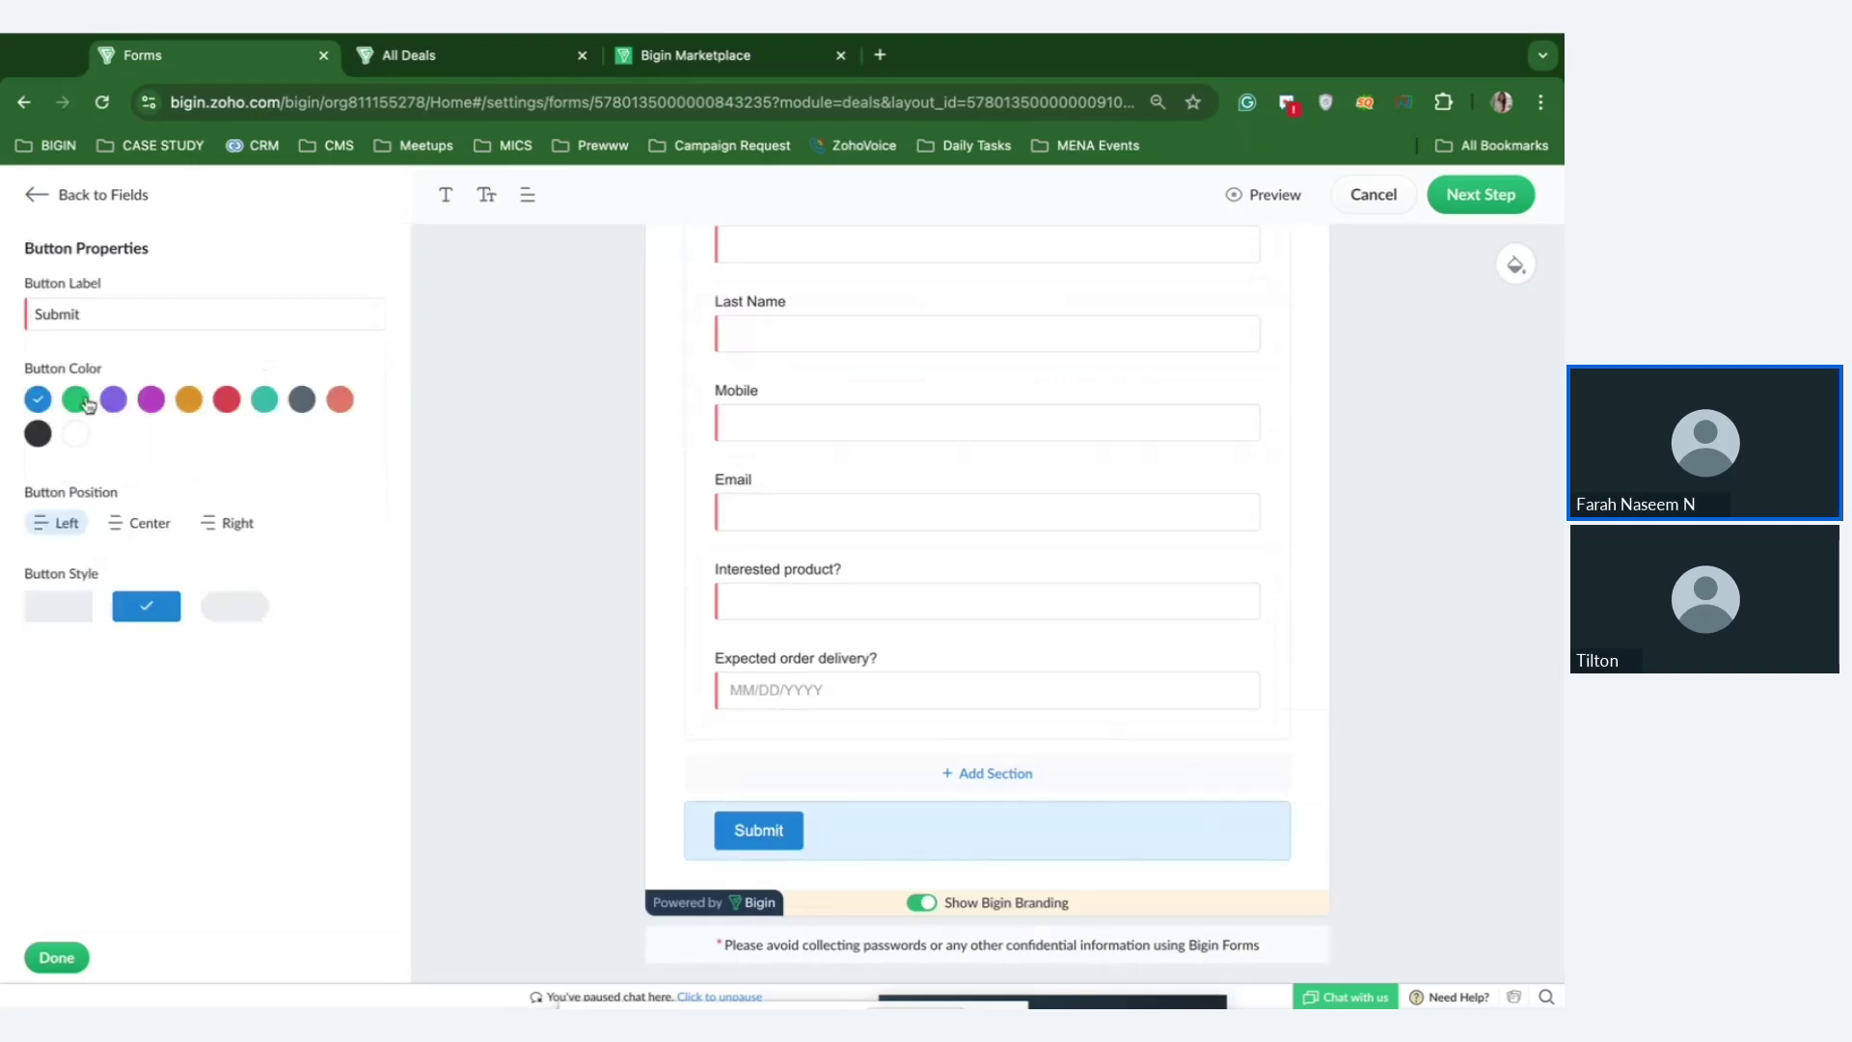
left_click(266, 409)
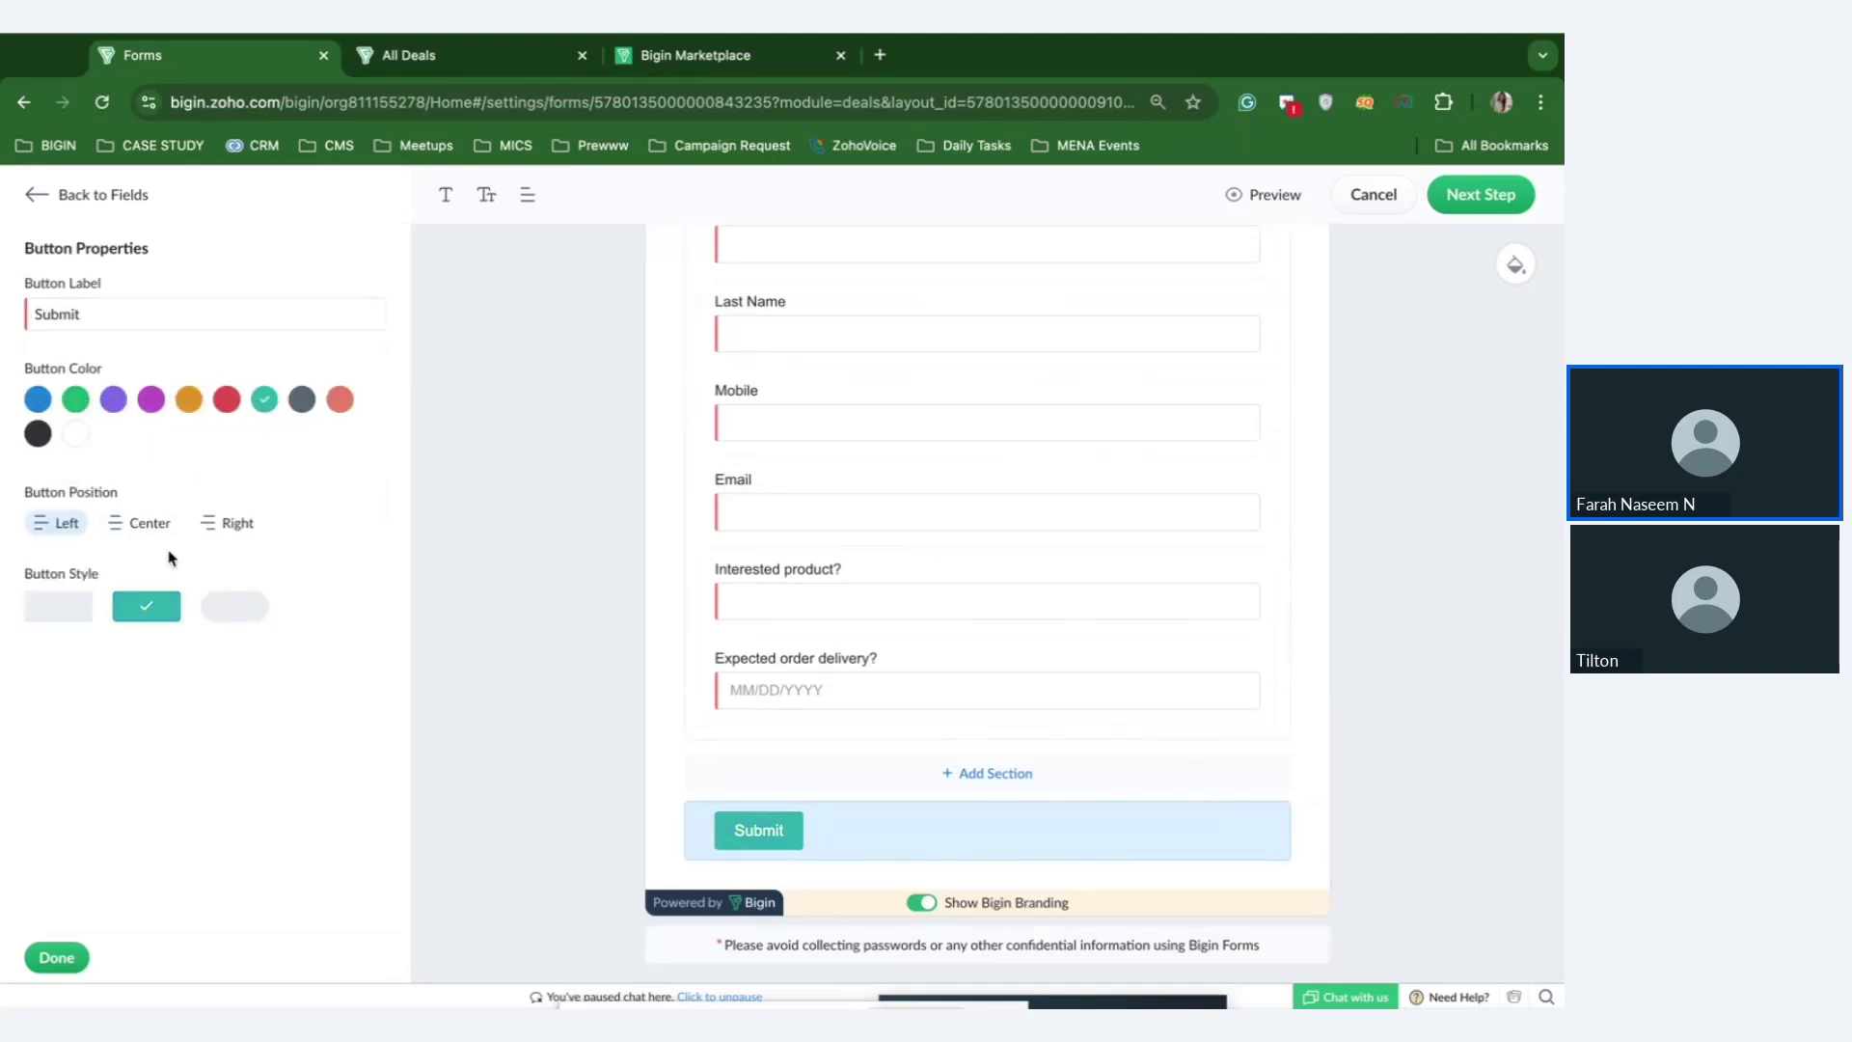
left_click(150, 526)
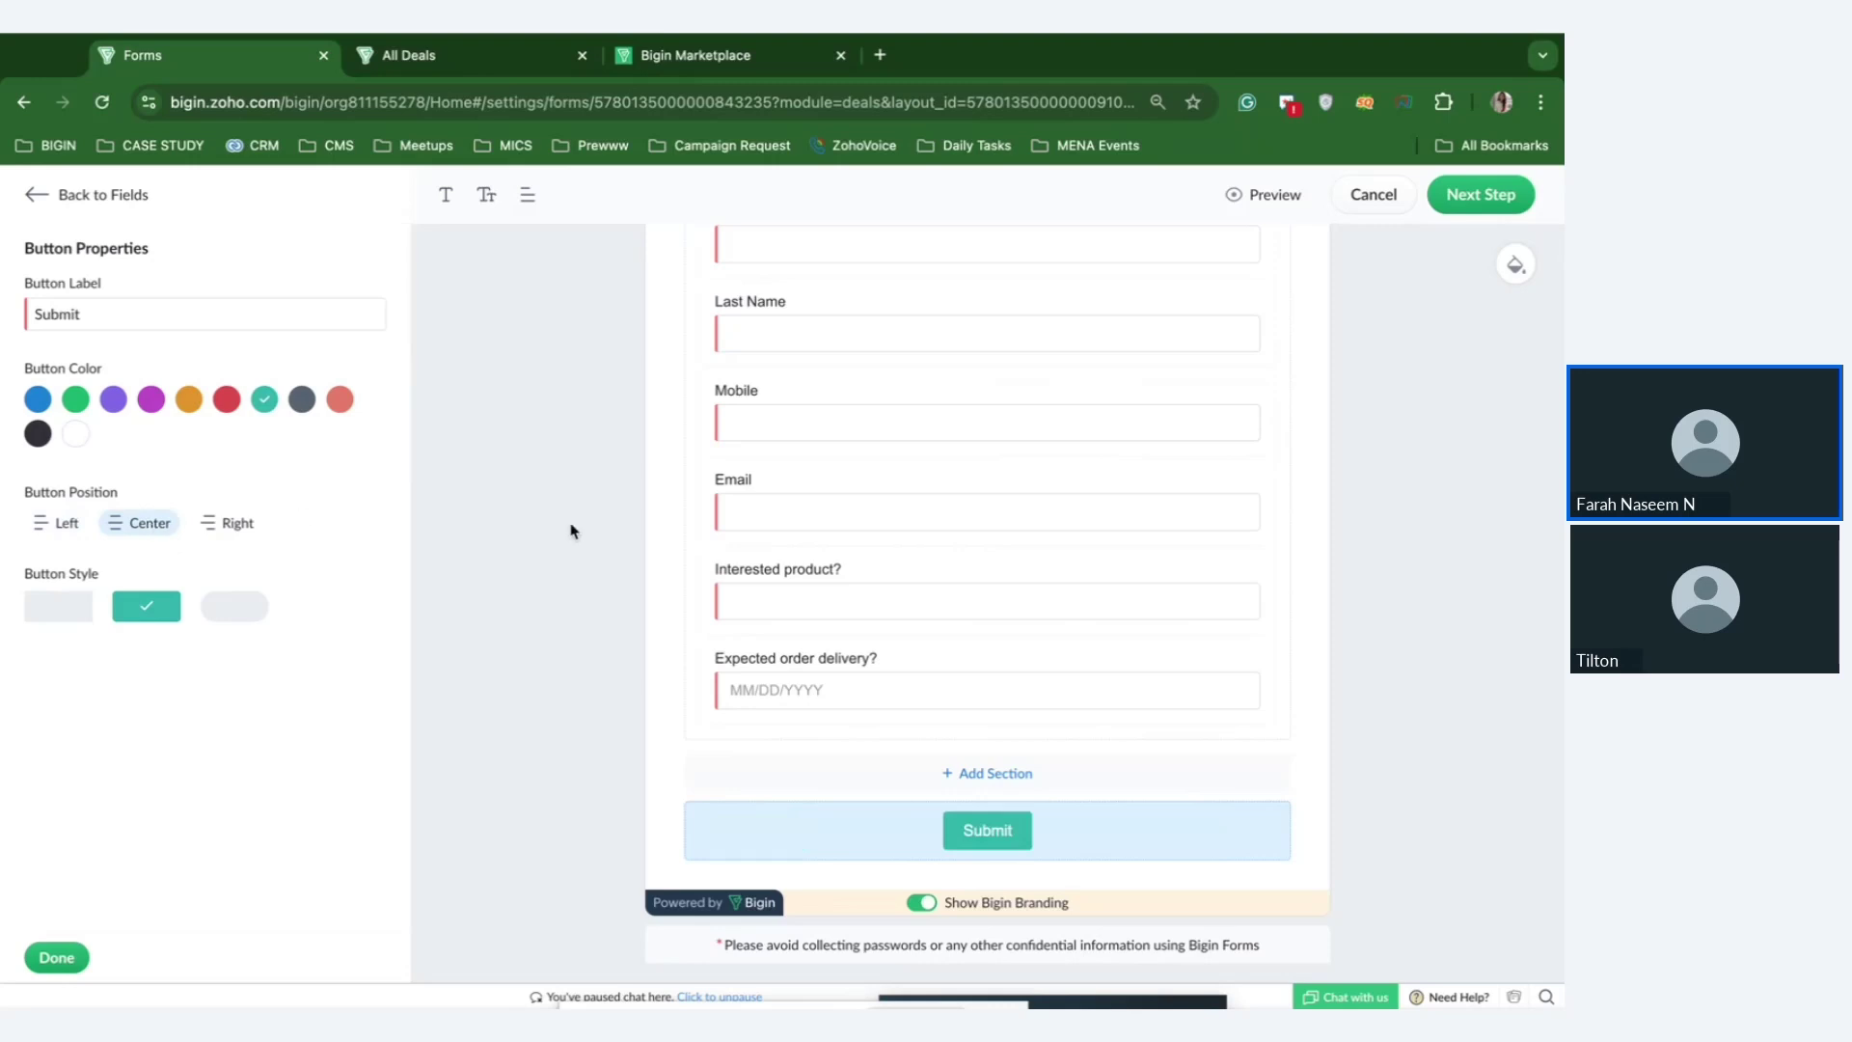
Set the form background to the teal painted-waves photo and close the background options.
scroll(1526, 334, "up", 2)
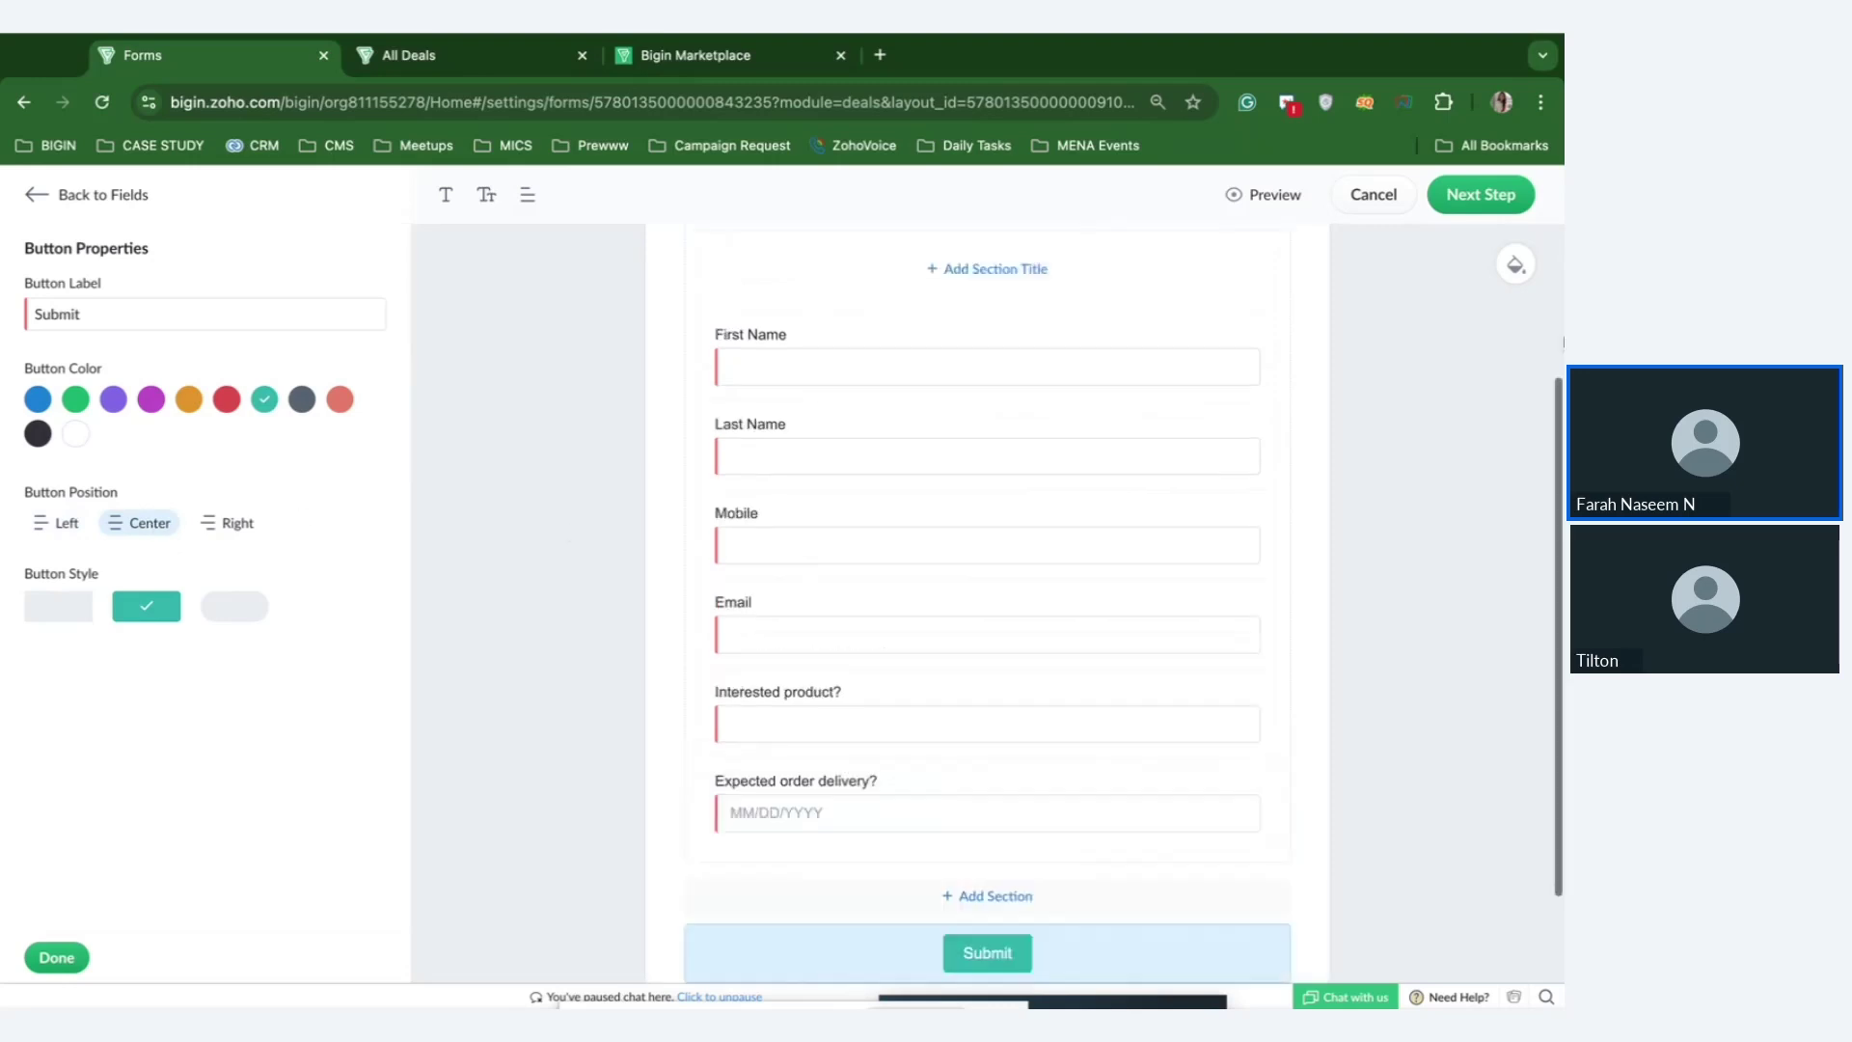
left_click(1516, 264)
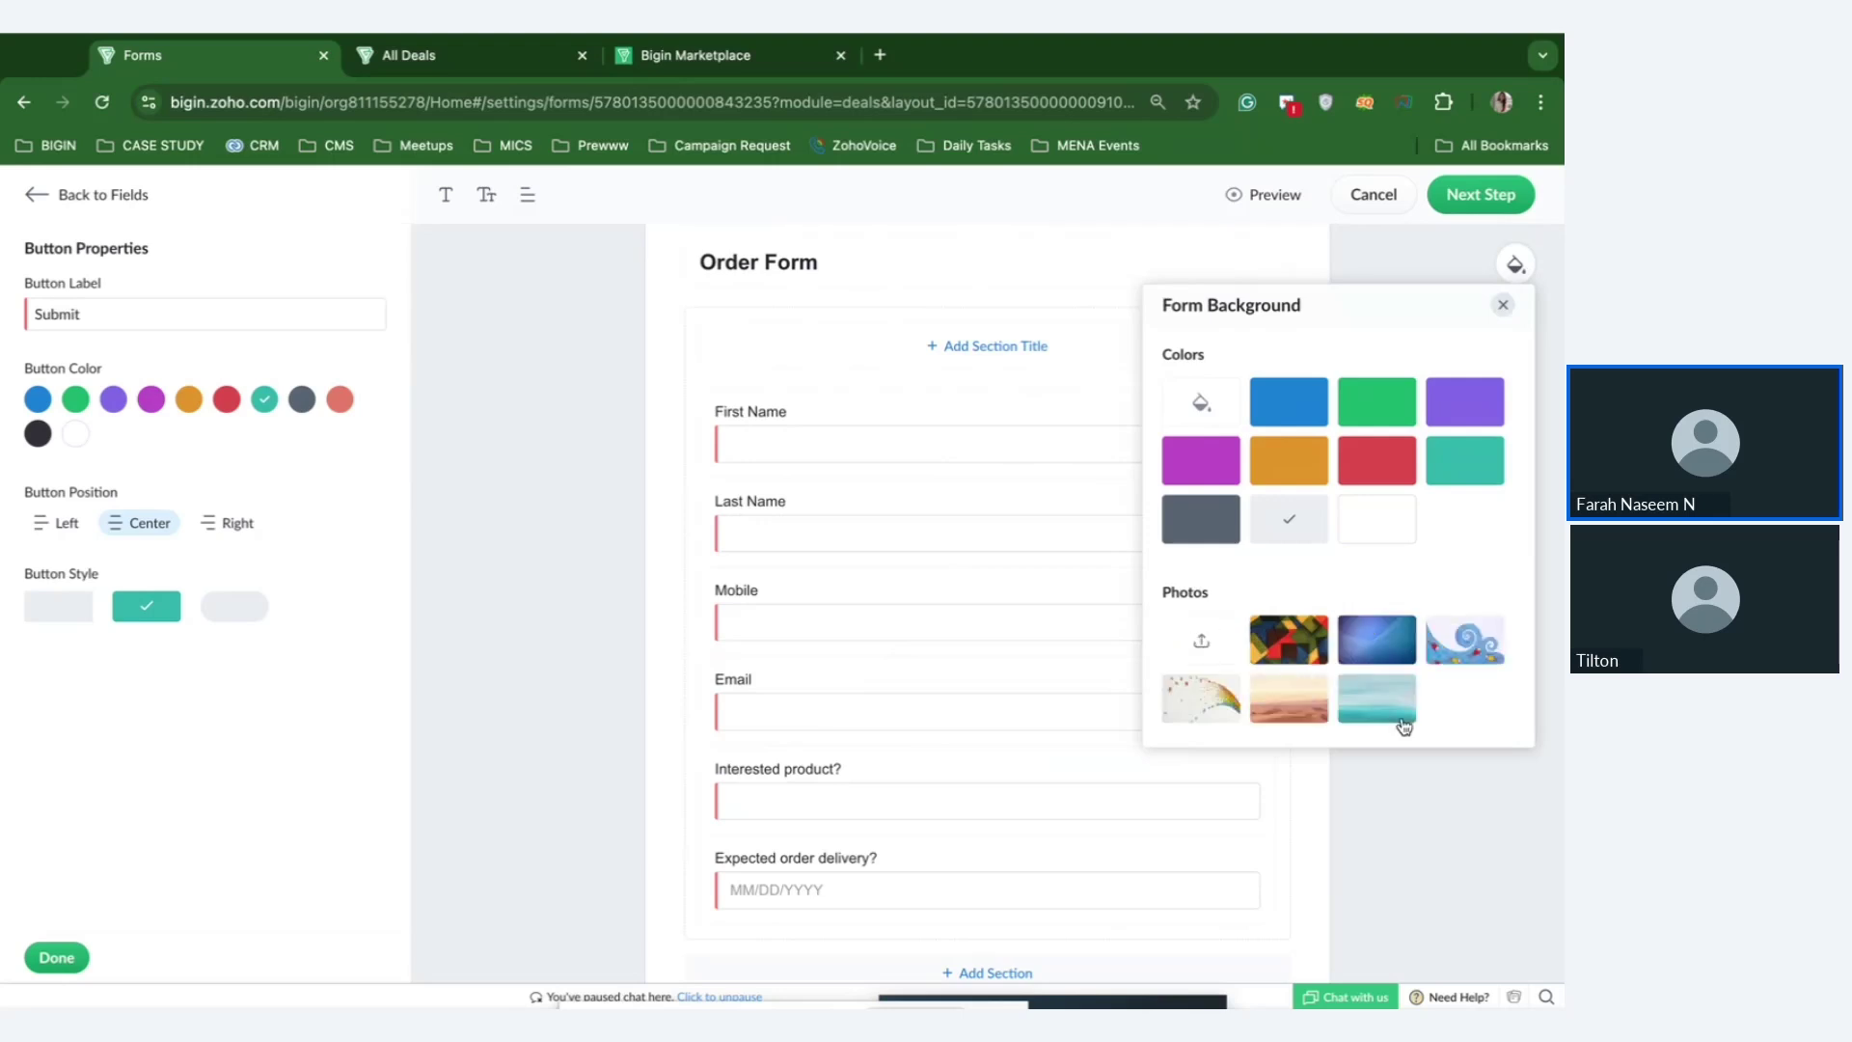
left_click(1374, 710)
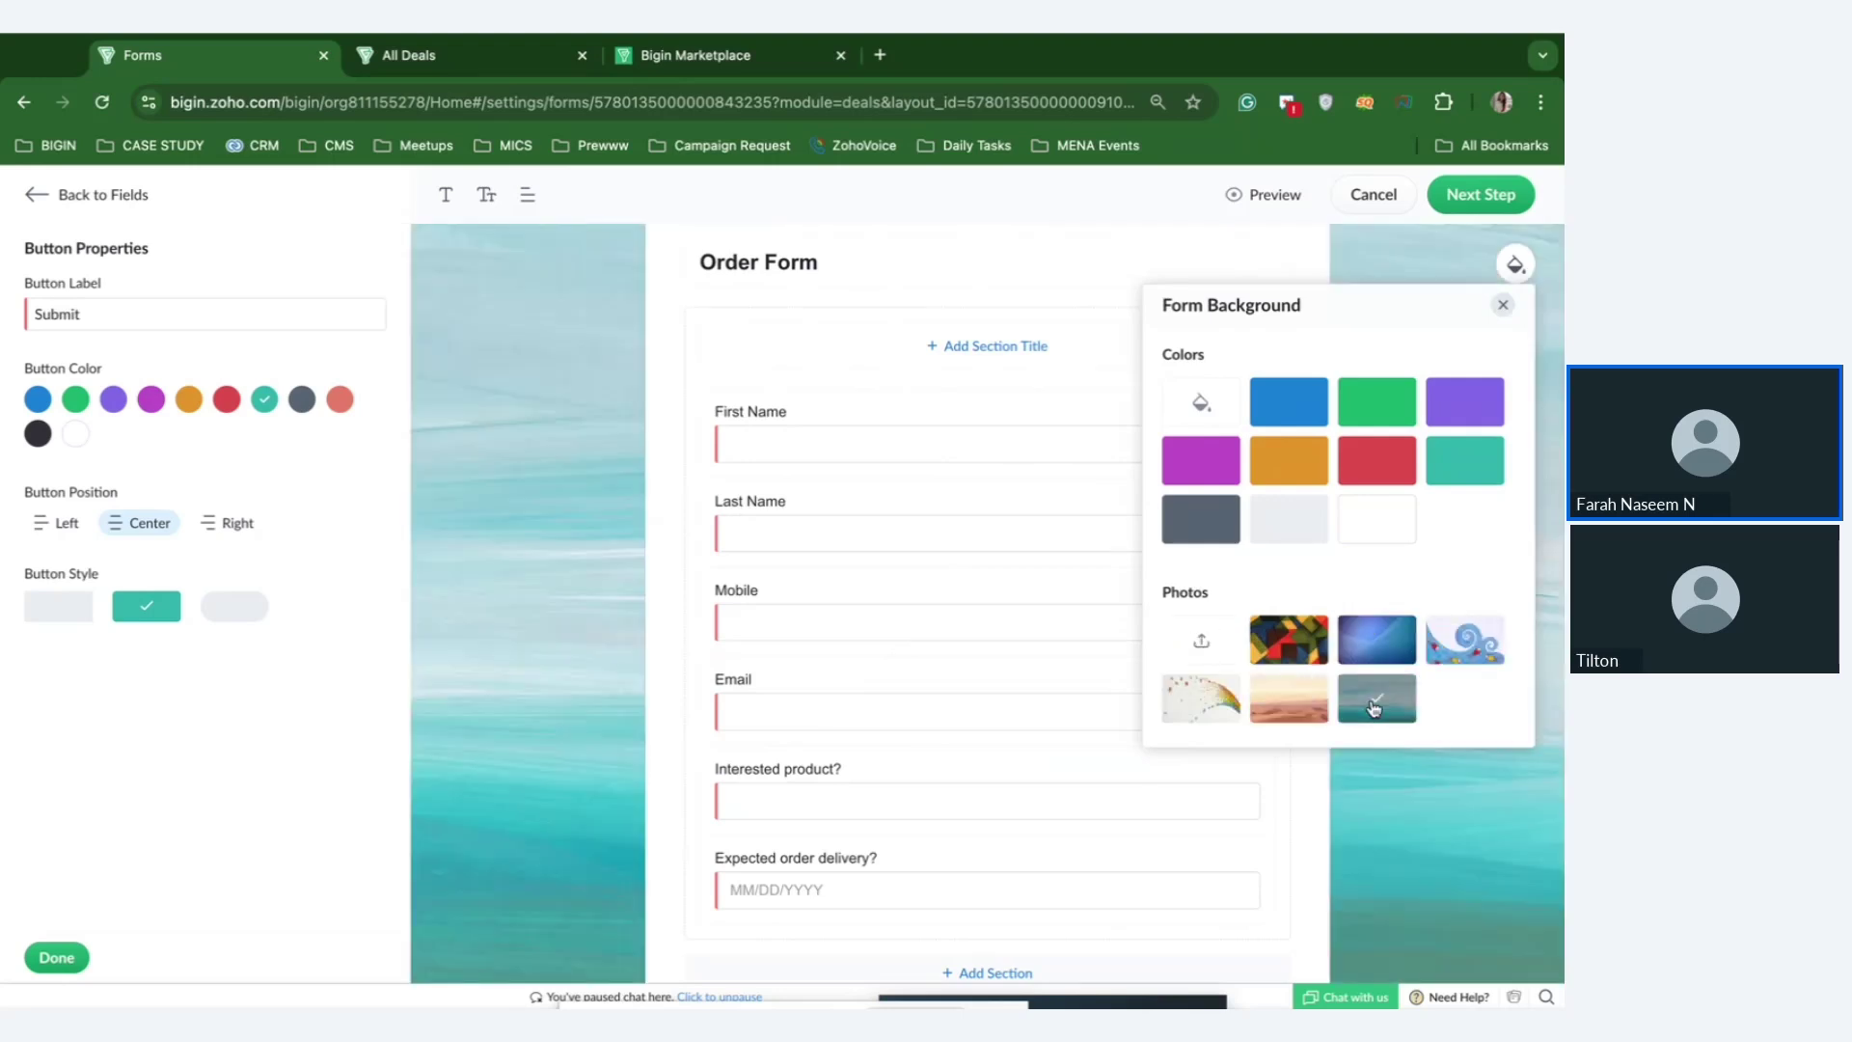
left_click(1514, 264)
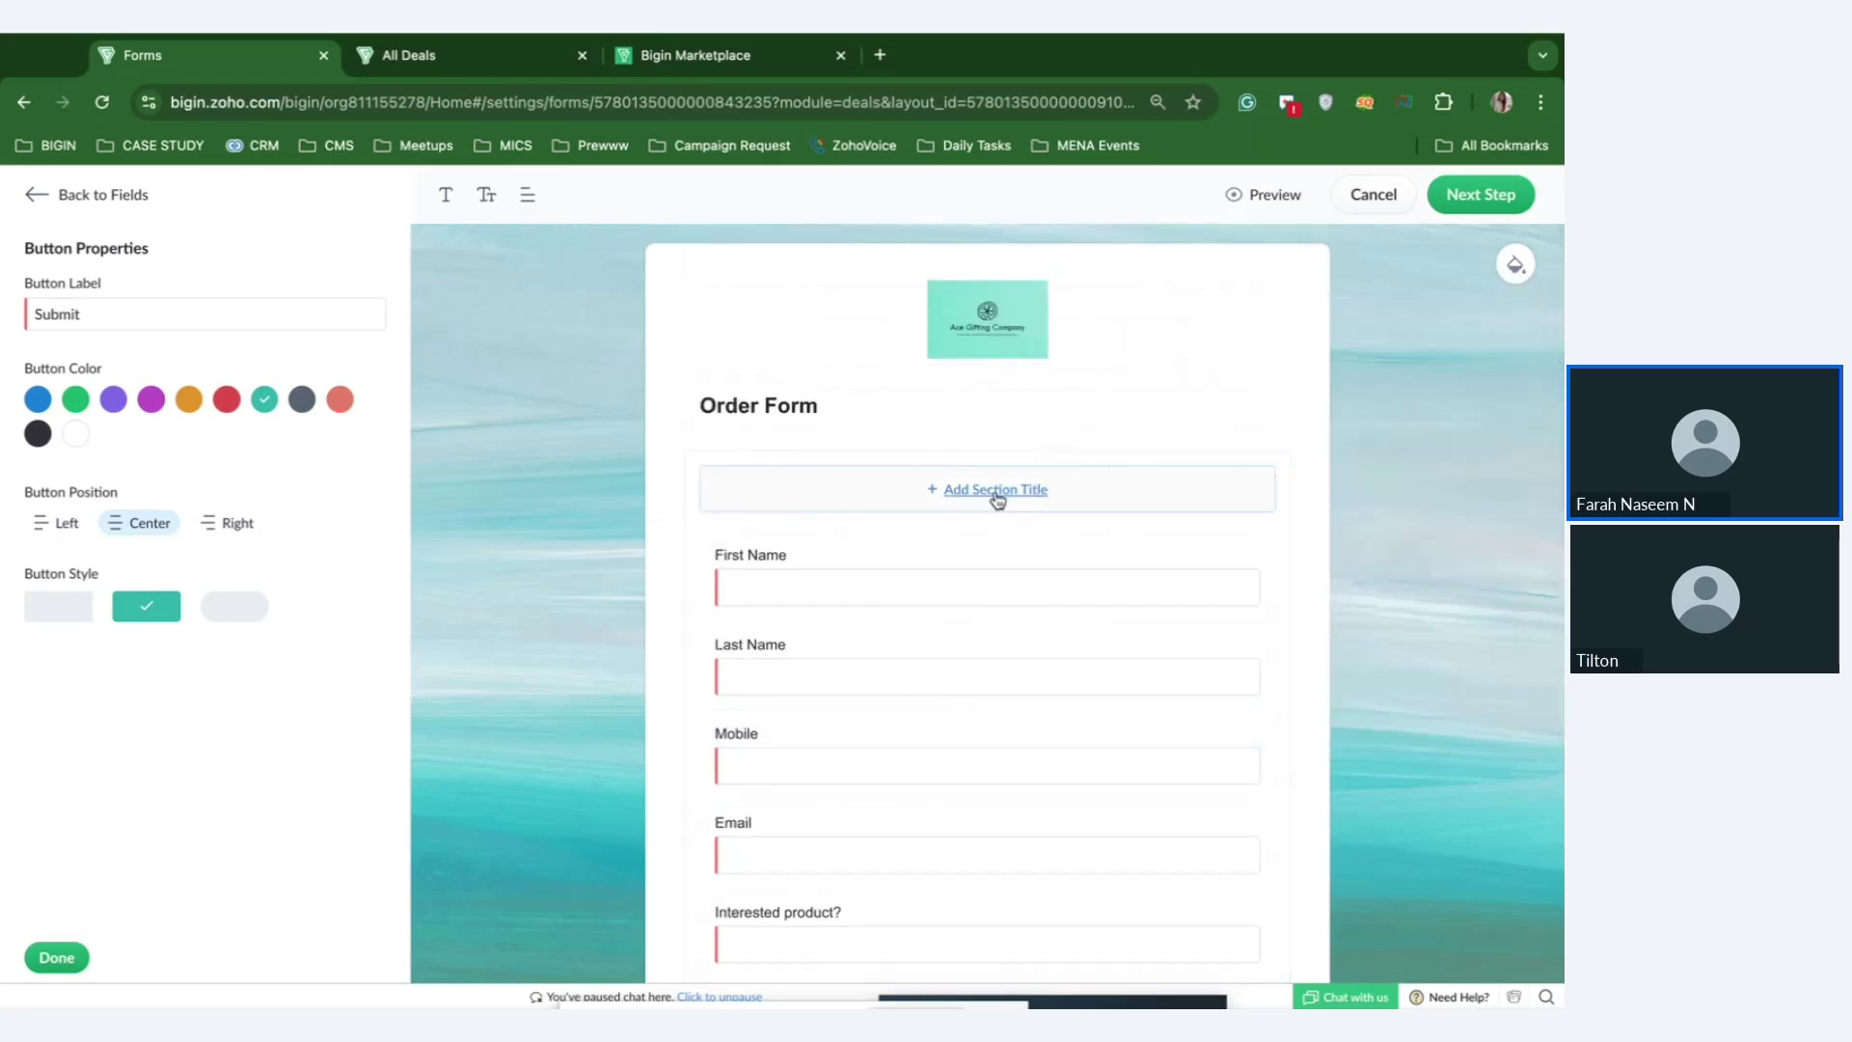
left_click(996, 494)
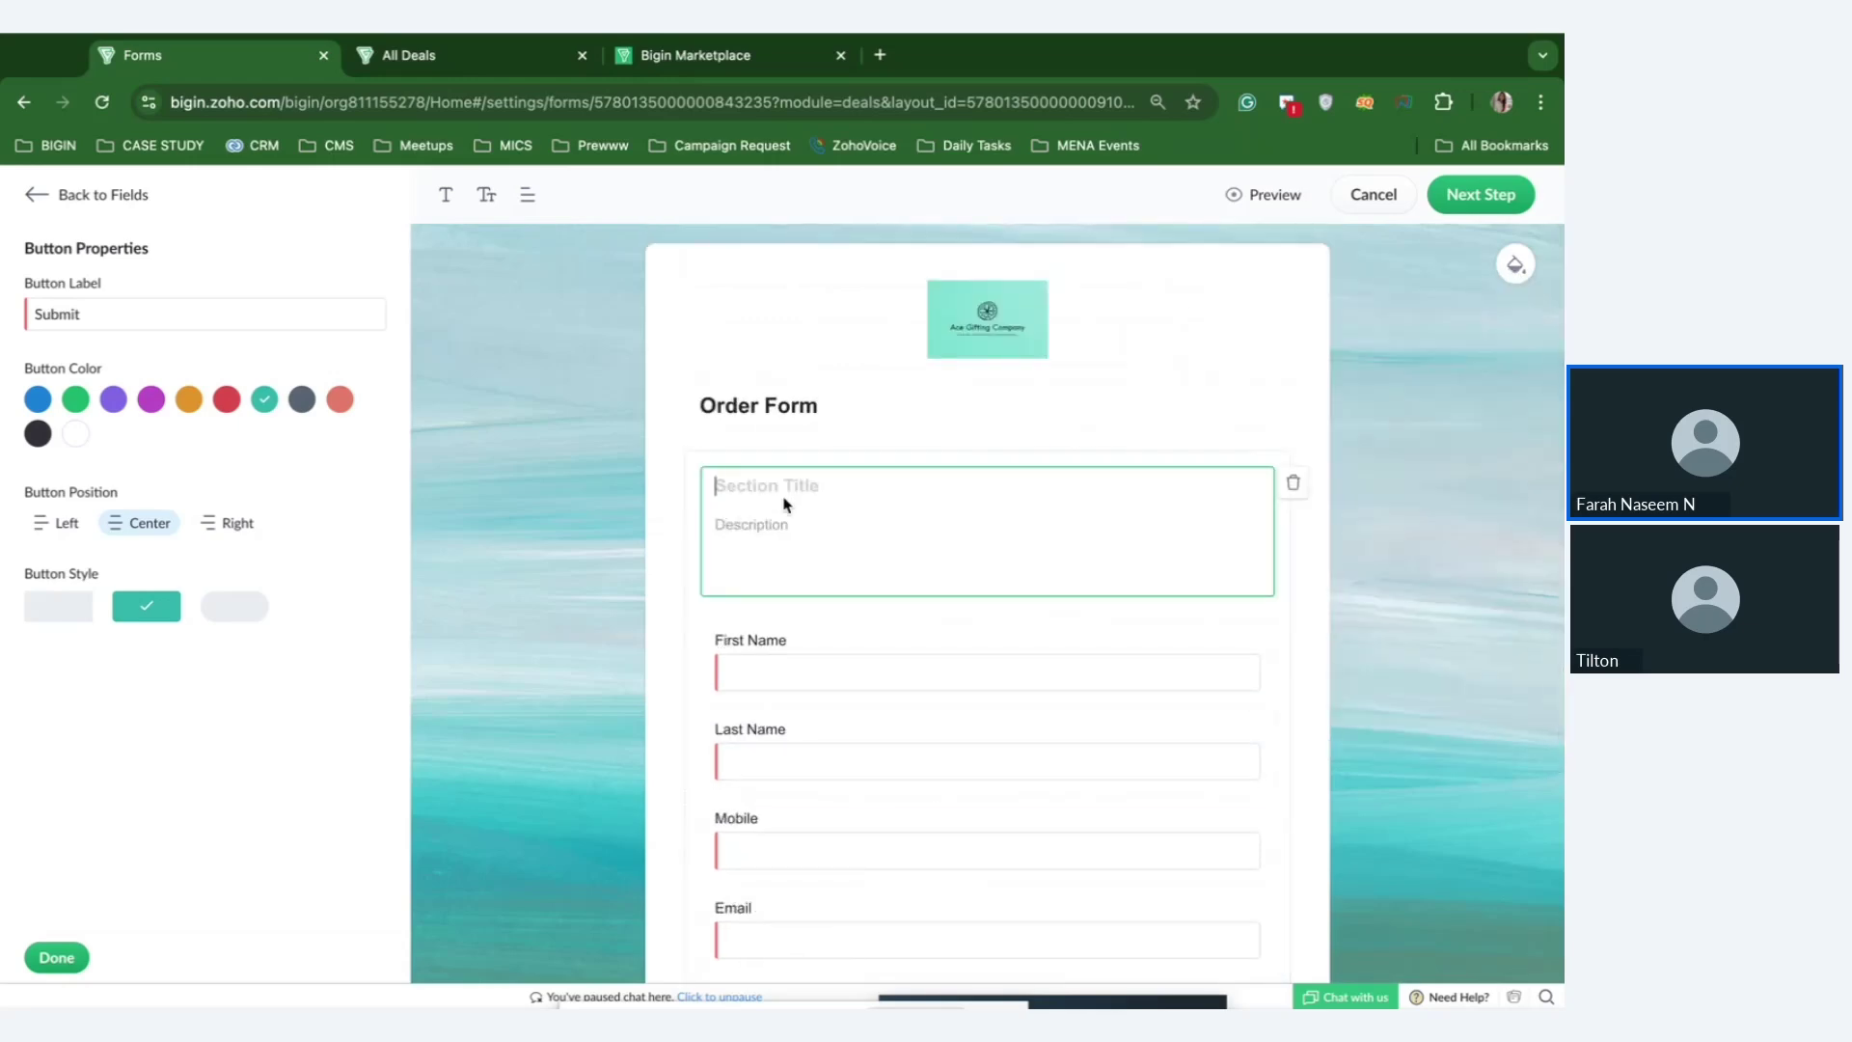
scroll(826, 599, "down", 5)
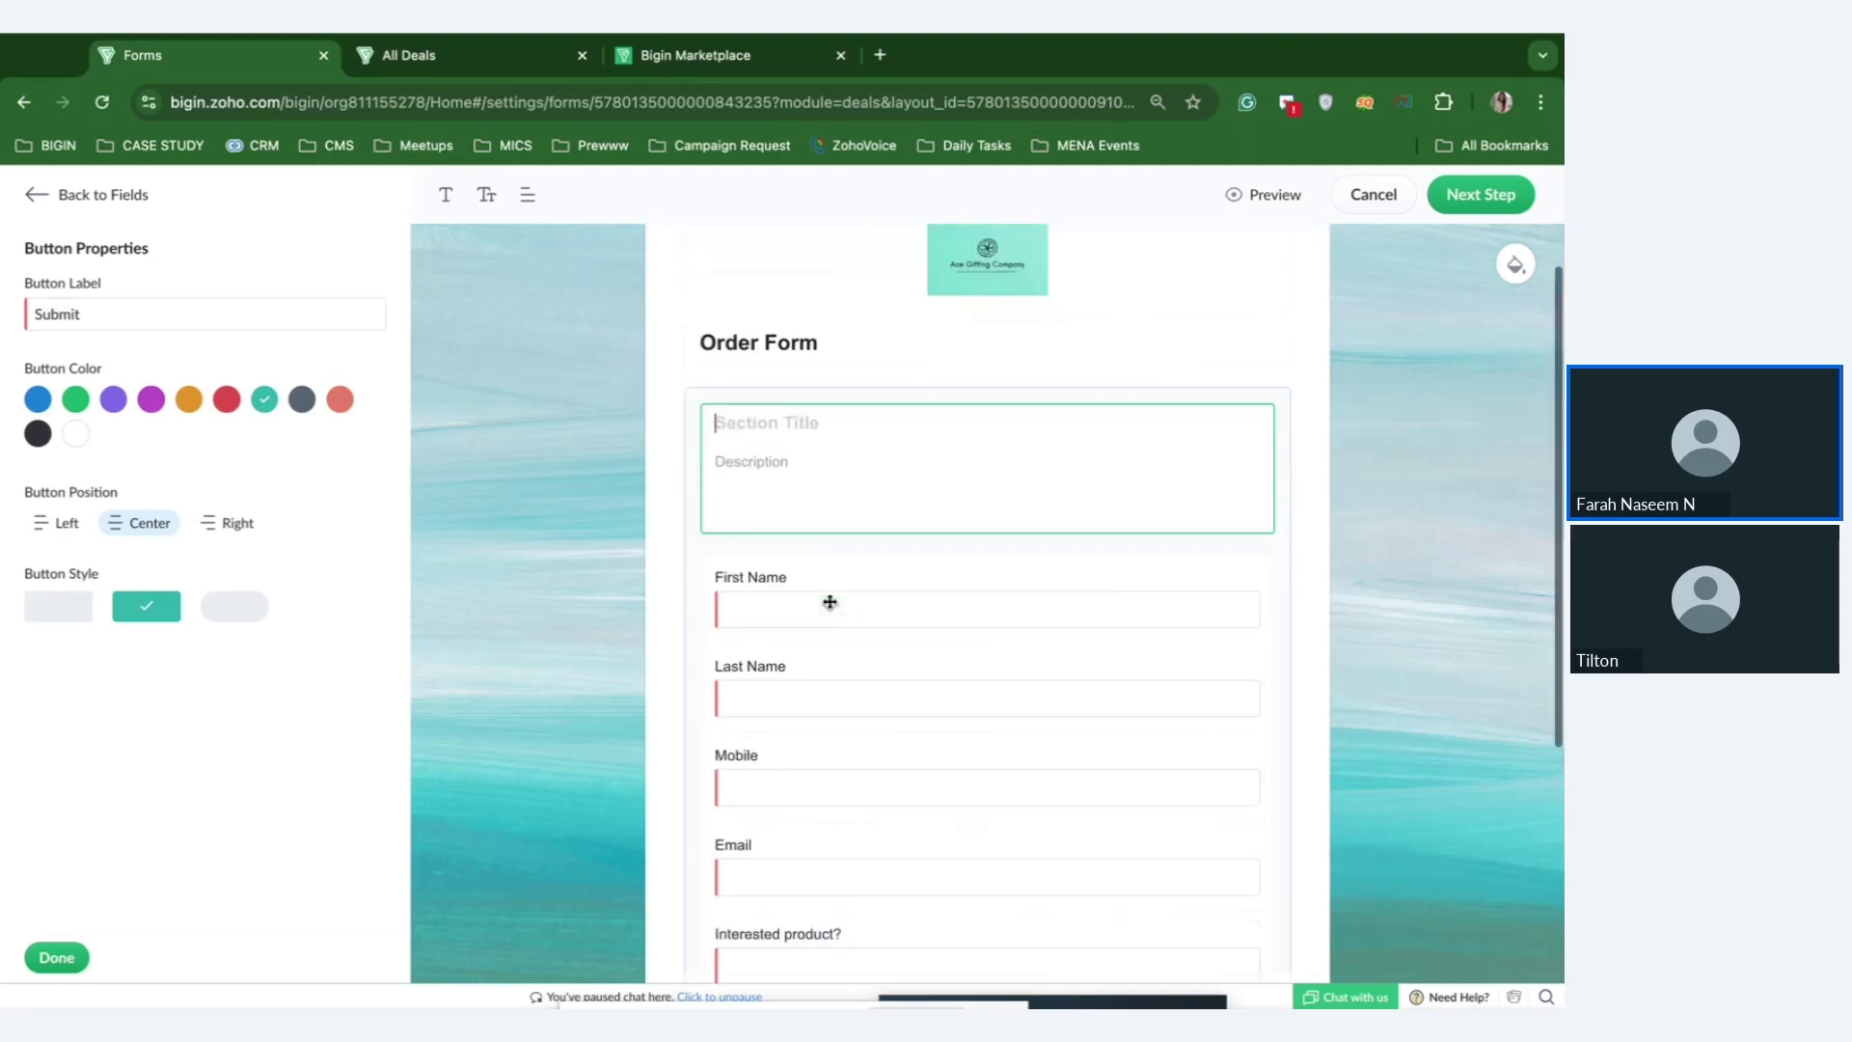
scroll(859, 812, "up", 5)
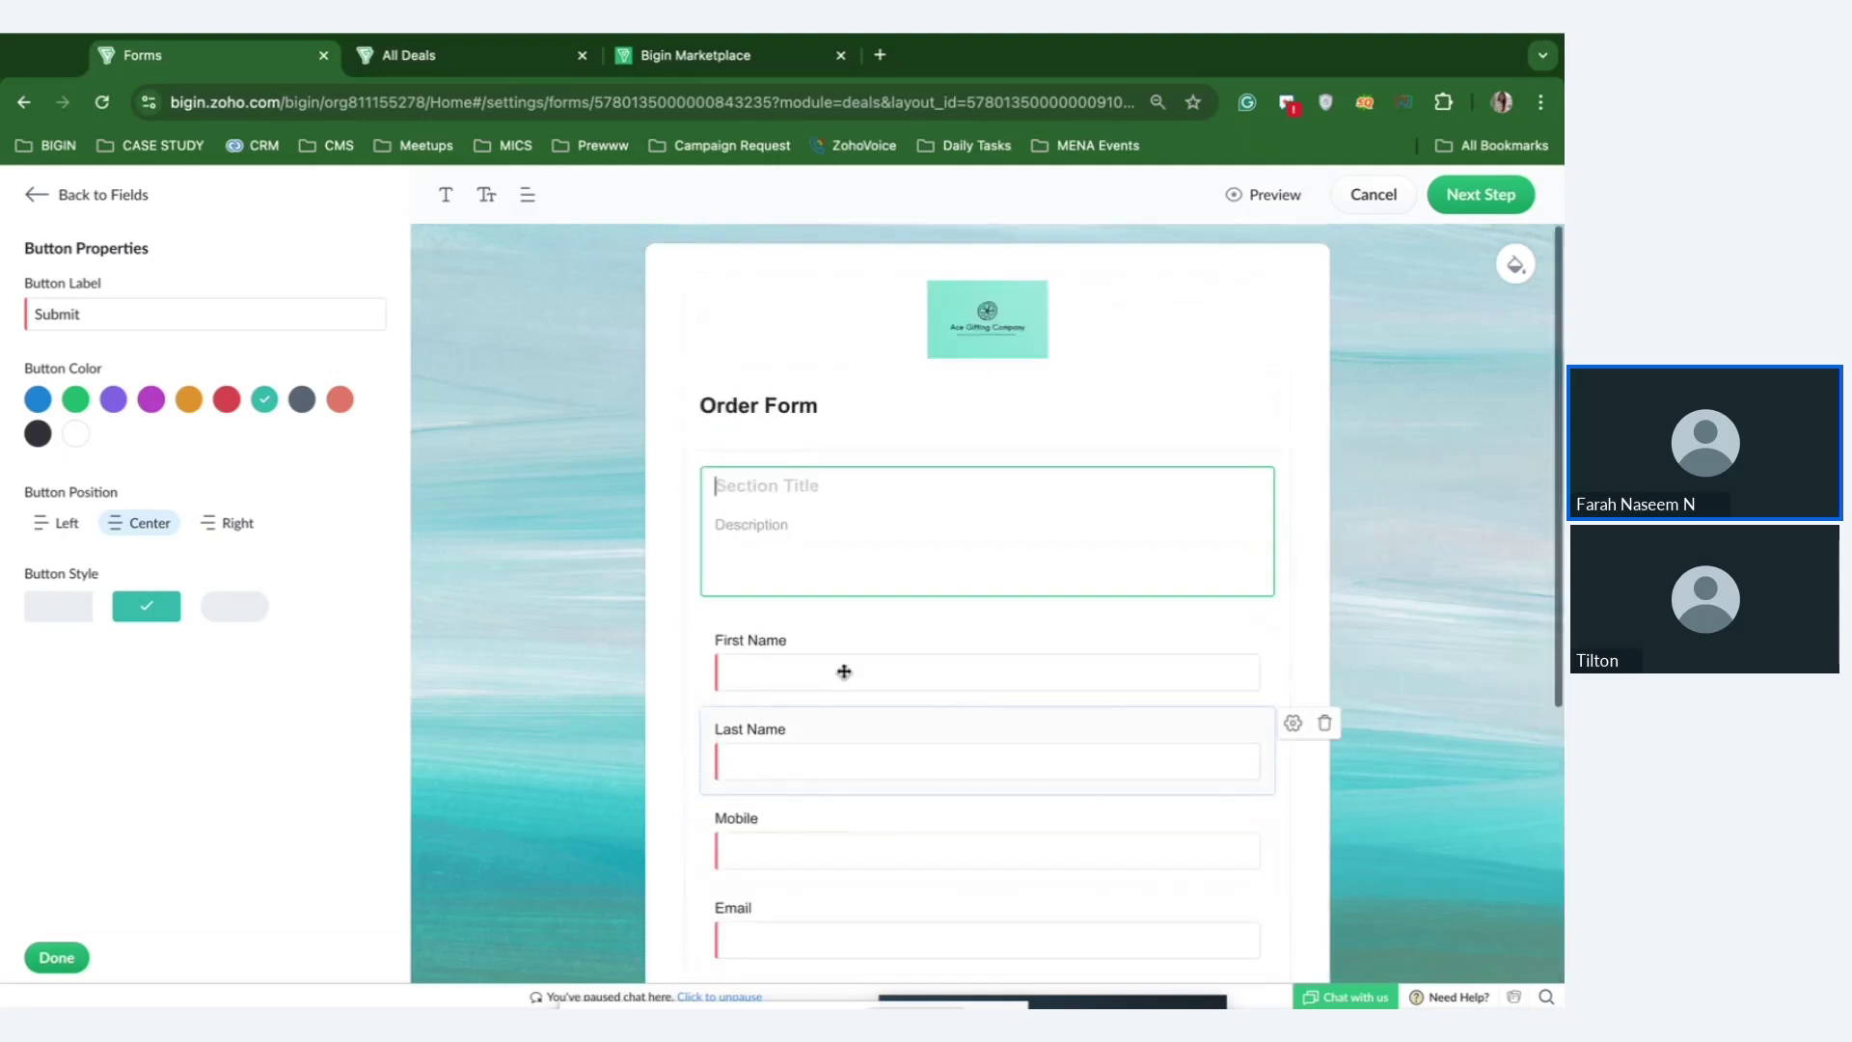
left_click(1289, 488)
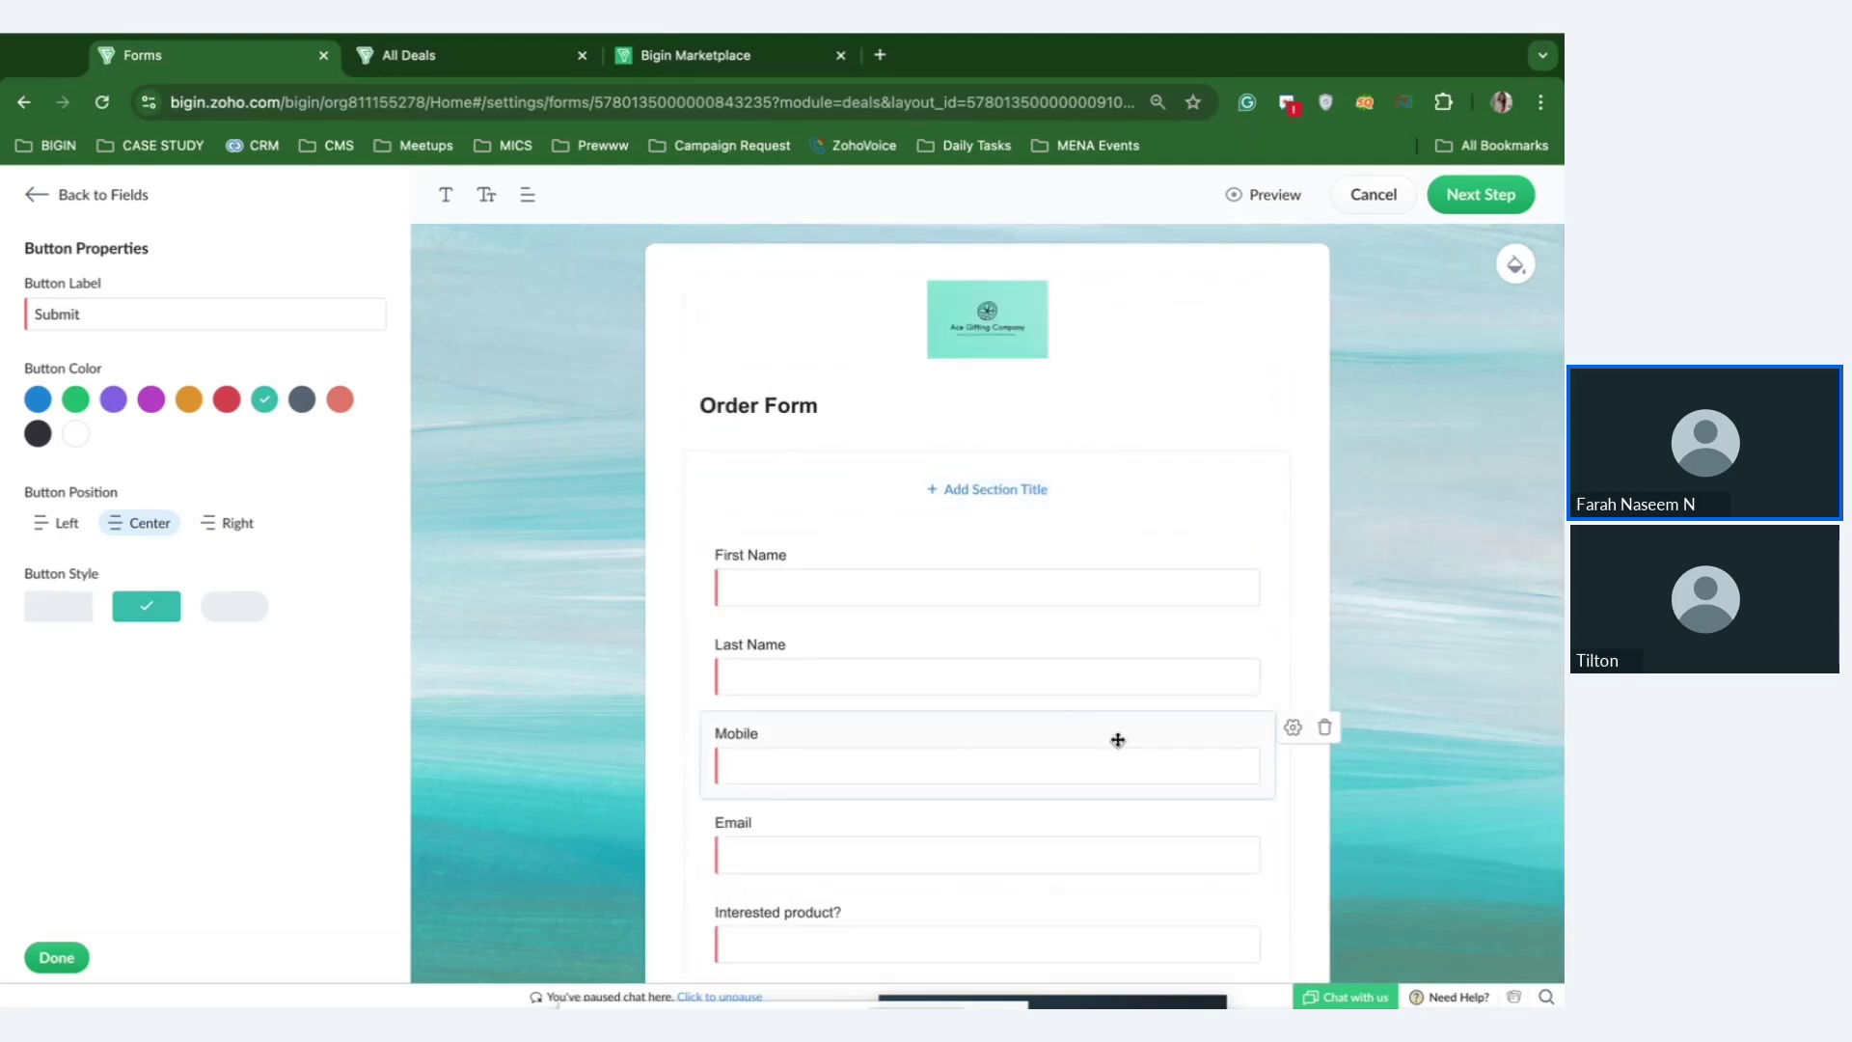
Continue to the Order Form's submission rules, tag its submissions with Form Deal, and save the rules.
scroll(1116, 735, "down", 4)
scroll(1117, 739, "up", 4)
scroll(1099, 756, "down", 4)
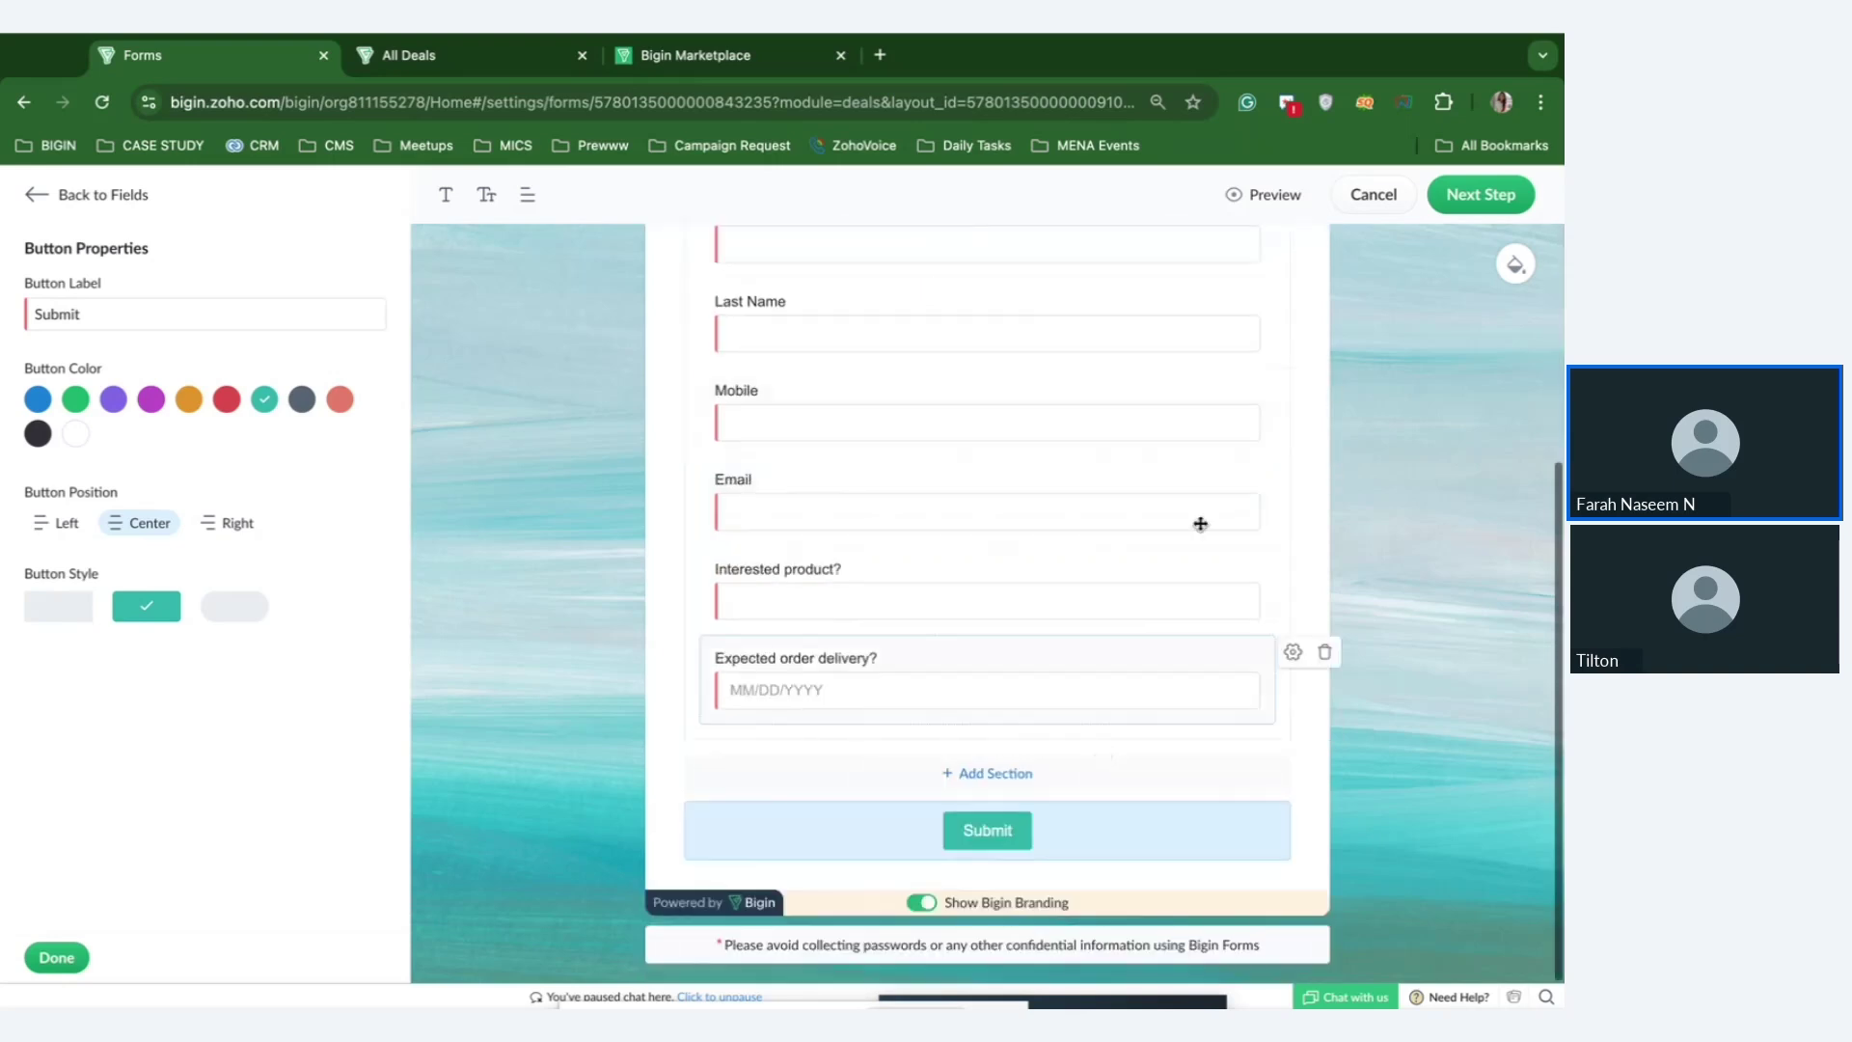
left_click(1486, 193)
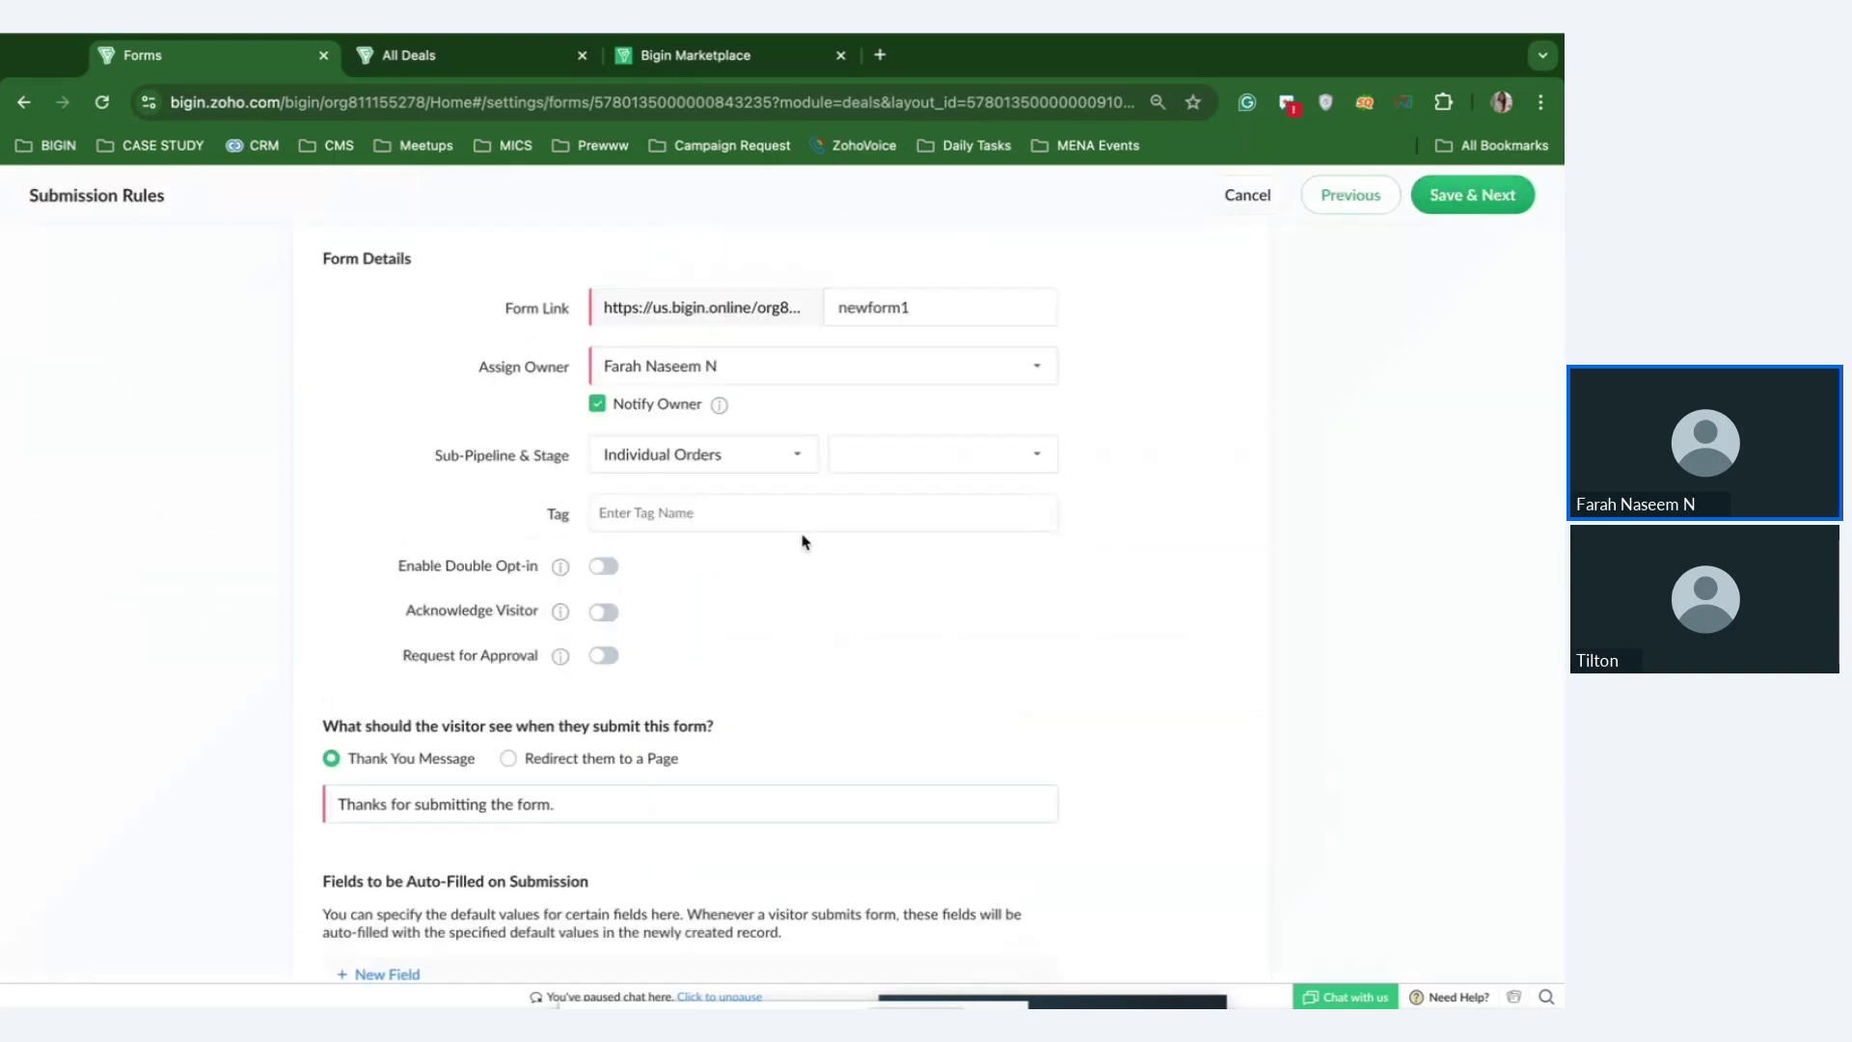
left_click(723, 524)
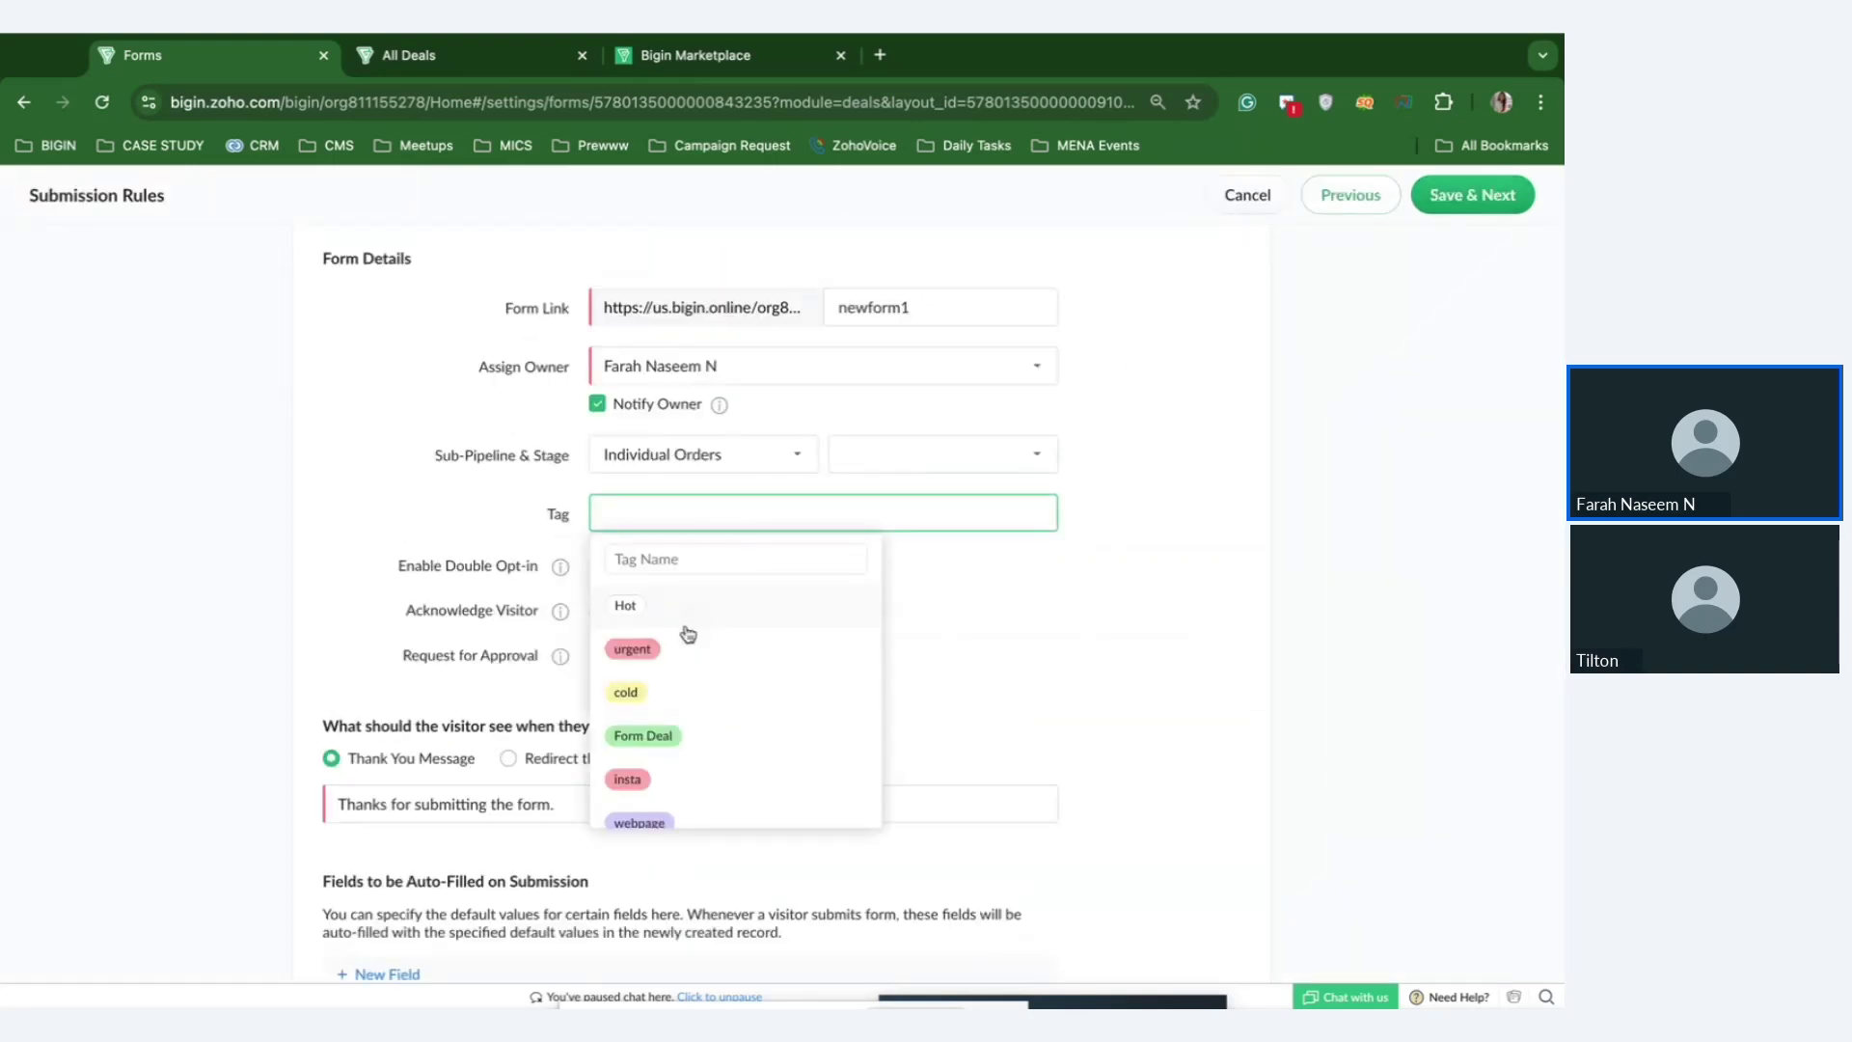
left_click(660, 704)
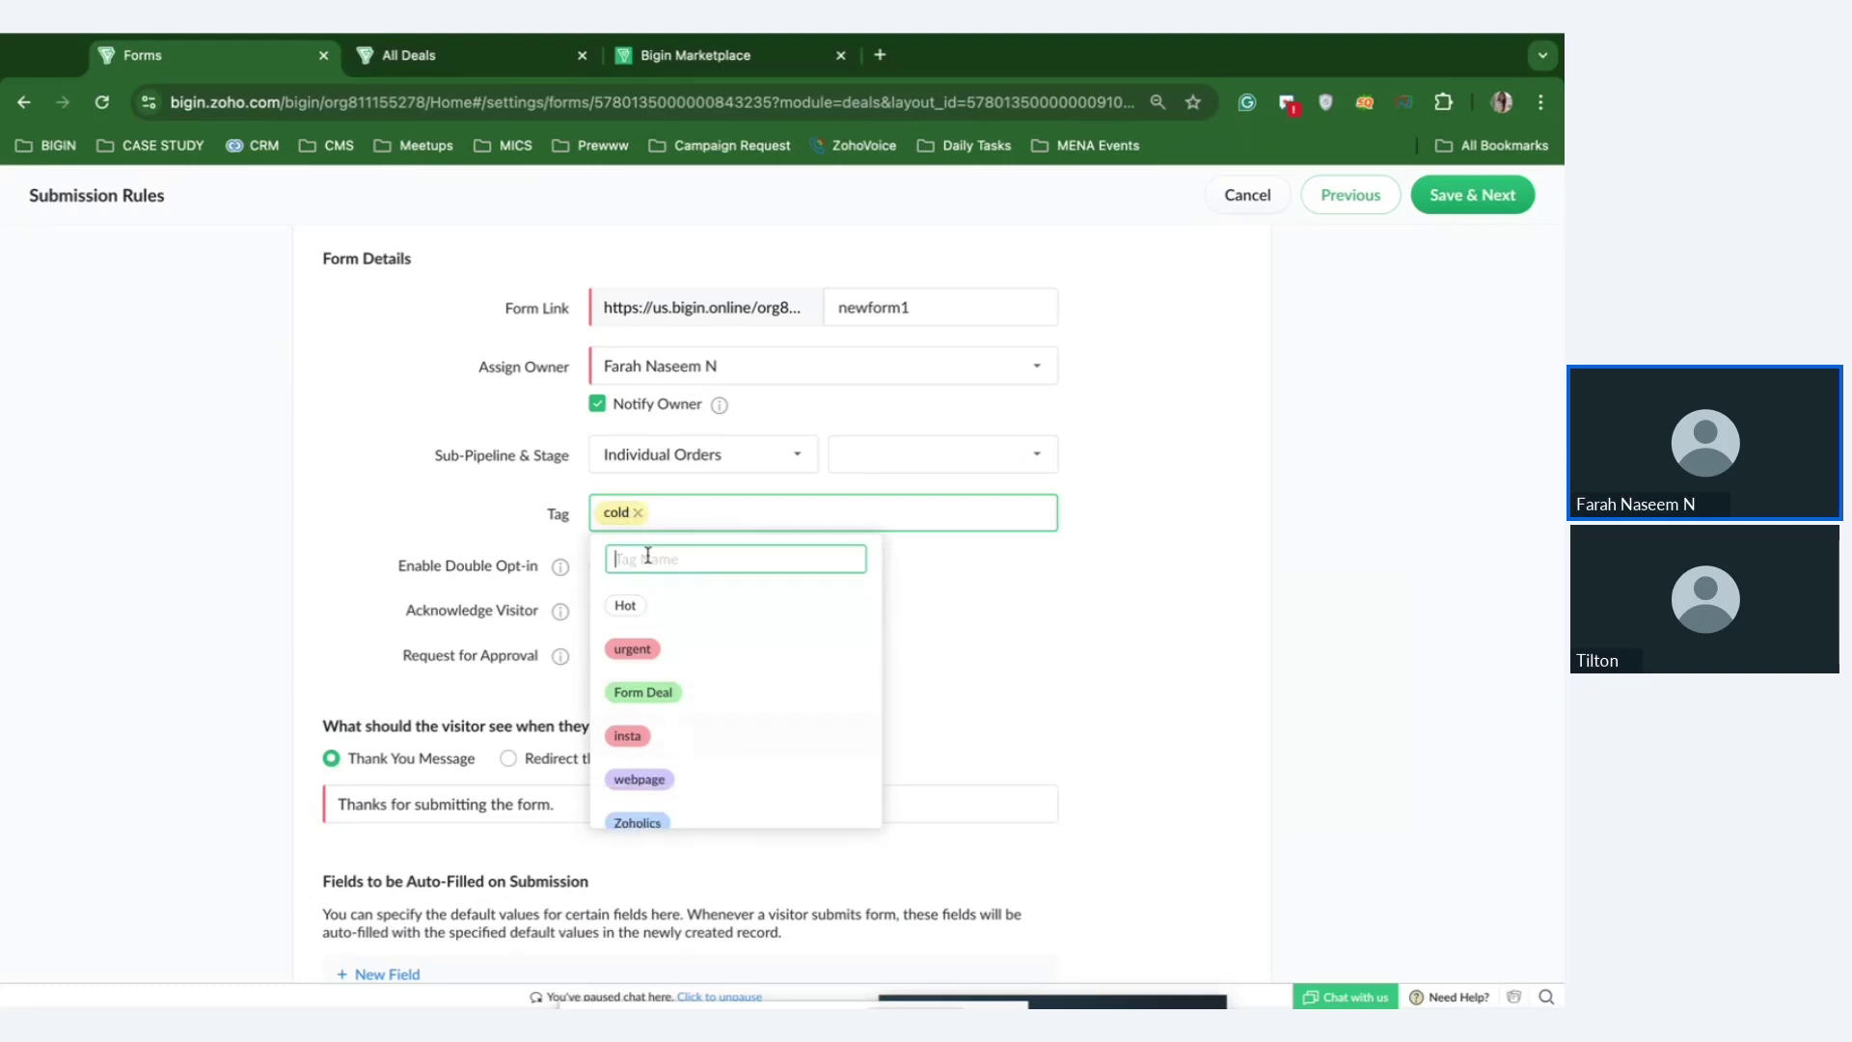
left_click(639, 515)
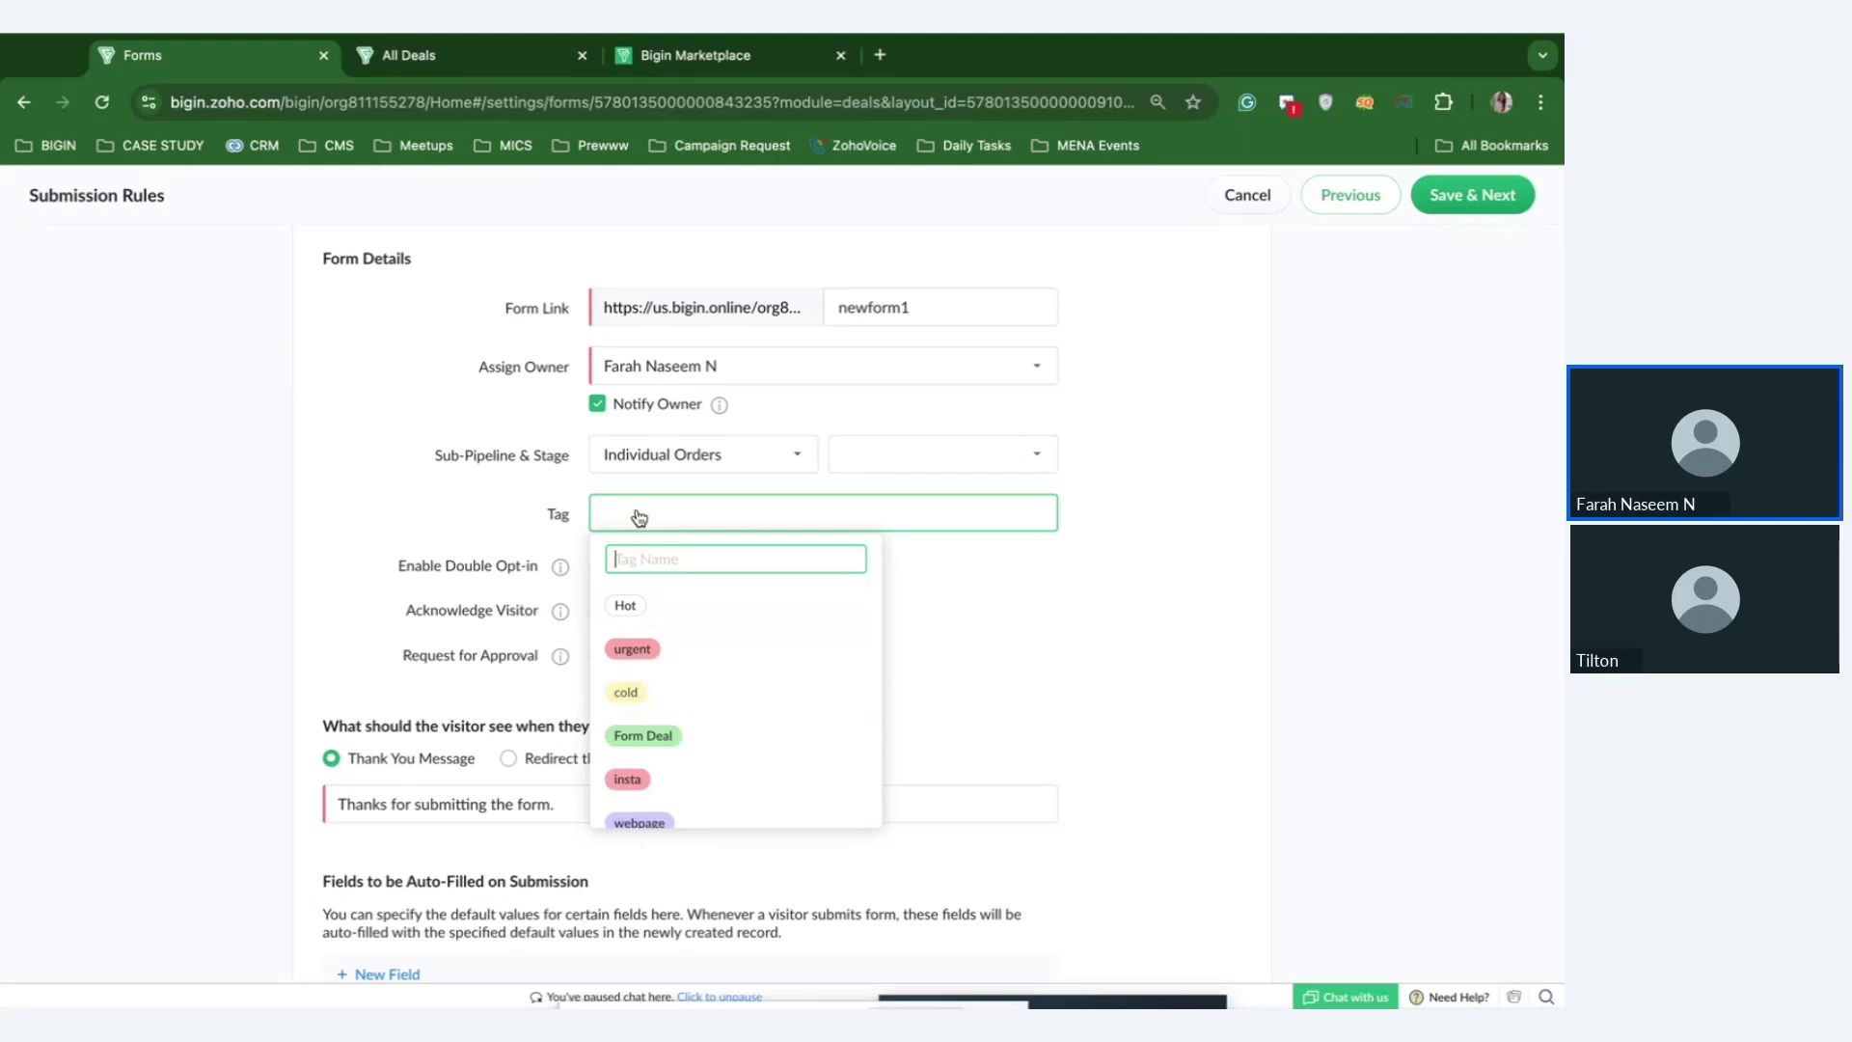
left_click(640, 736)
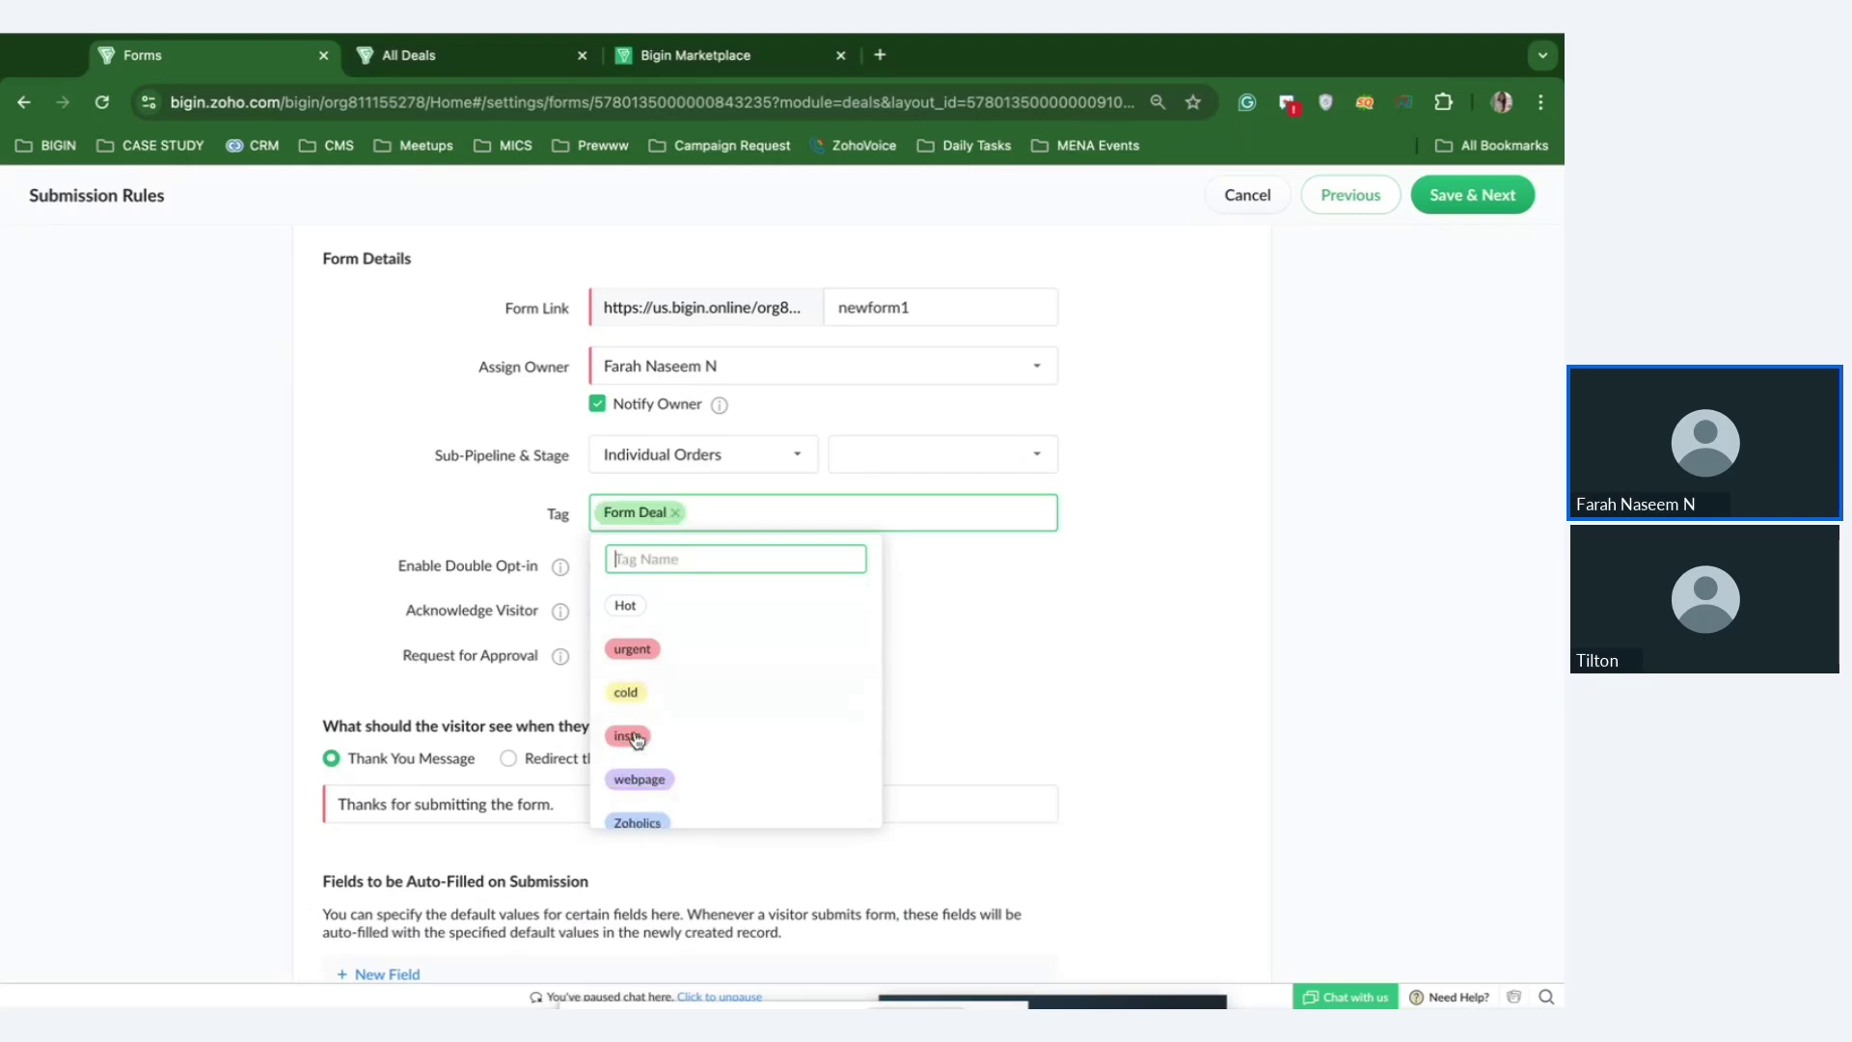
left_click(1031, 600)
scroll(785, 707, "down", 1)
scroll(1260, 267, "up", 1)
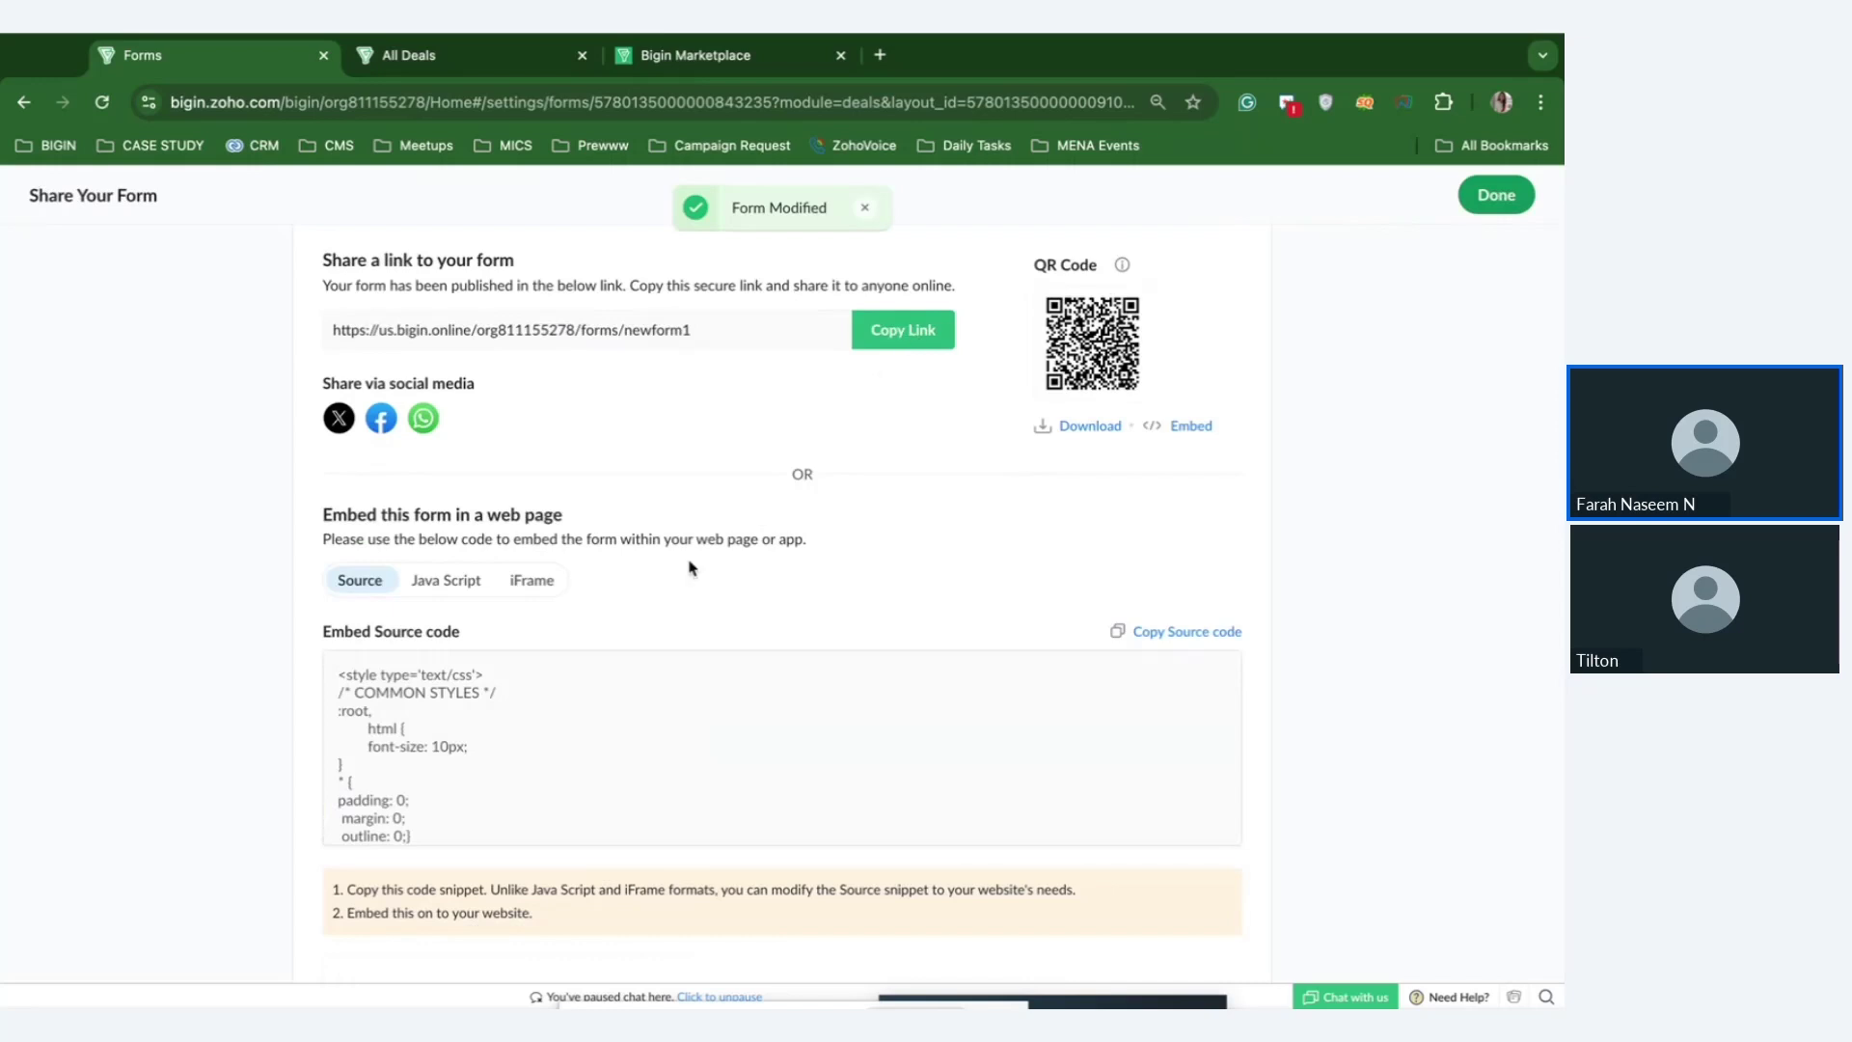
Review the form's link, QR code and embed code sharing options and finish editing the form.
scroll(505, 753, "down", 1)
scroll(481, 727, "down", 3)
scroll(481, 727, "down", 2)
scroll(481, 727, "up", 5)
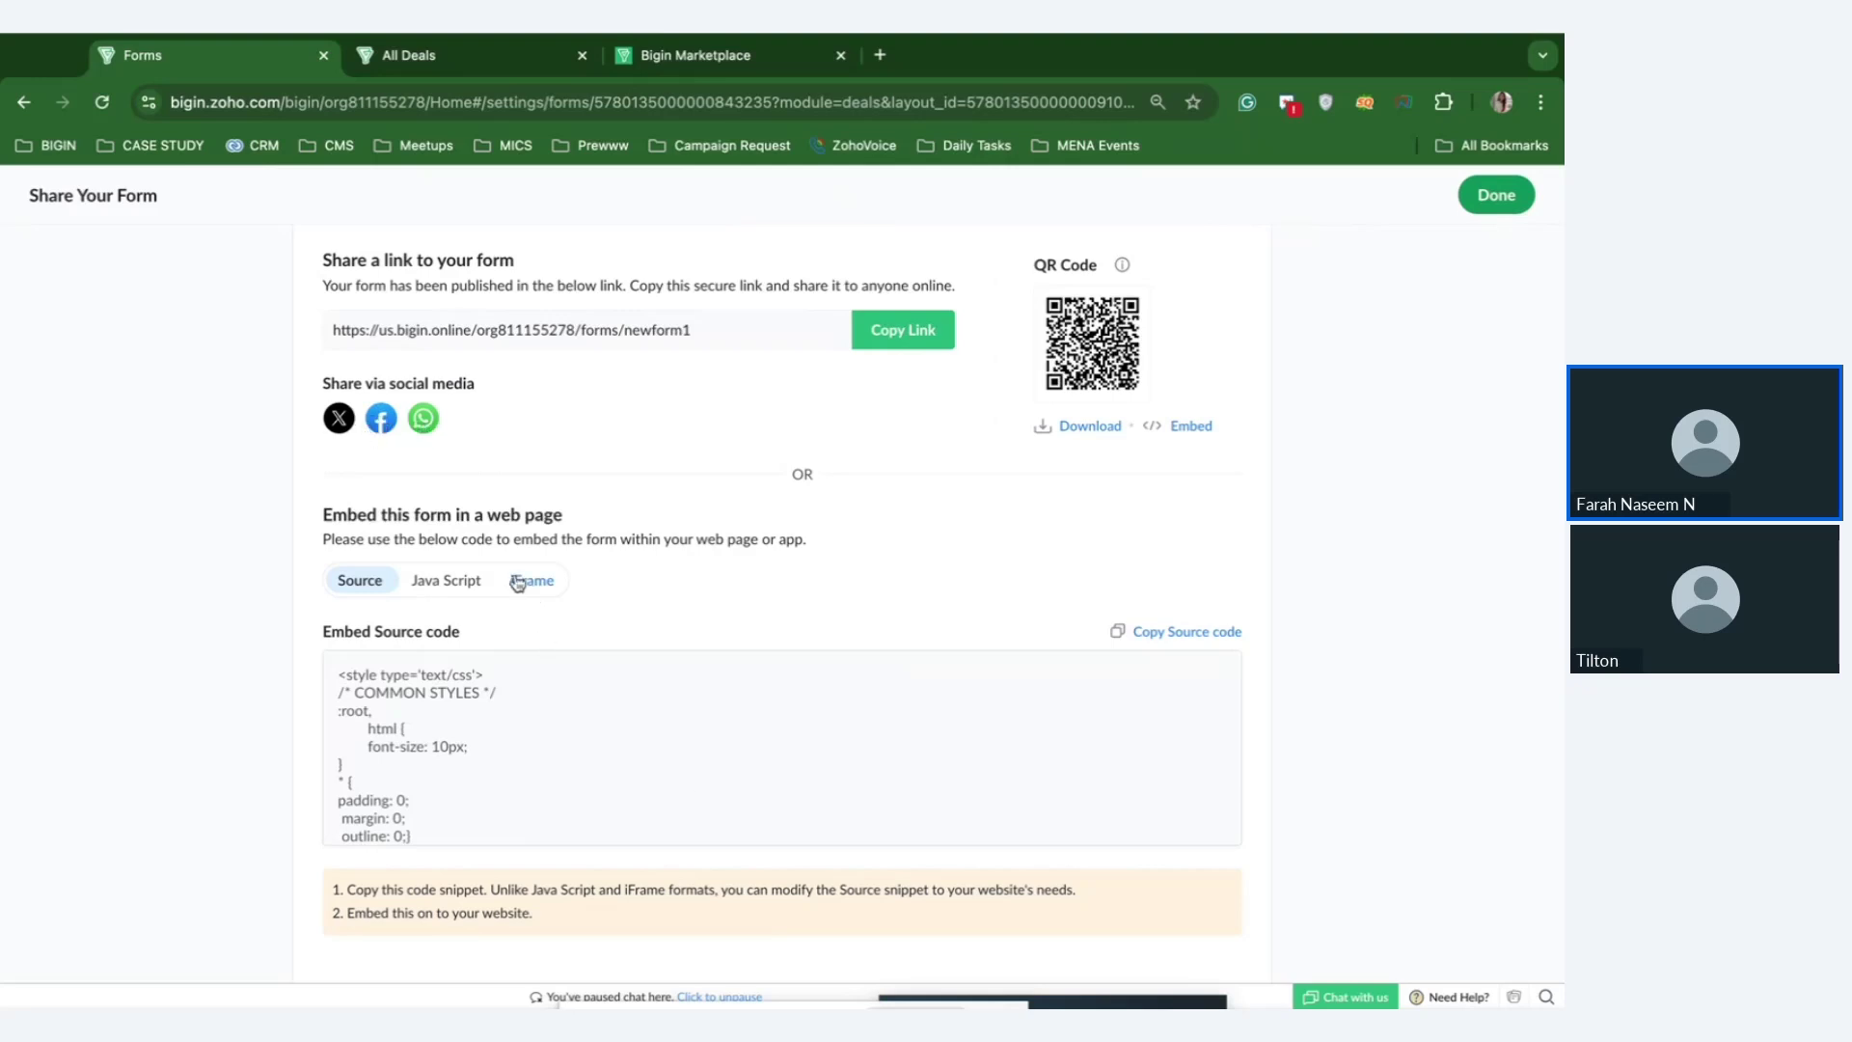
left_click(1494, 196)
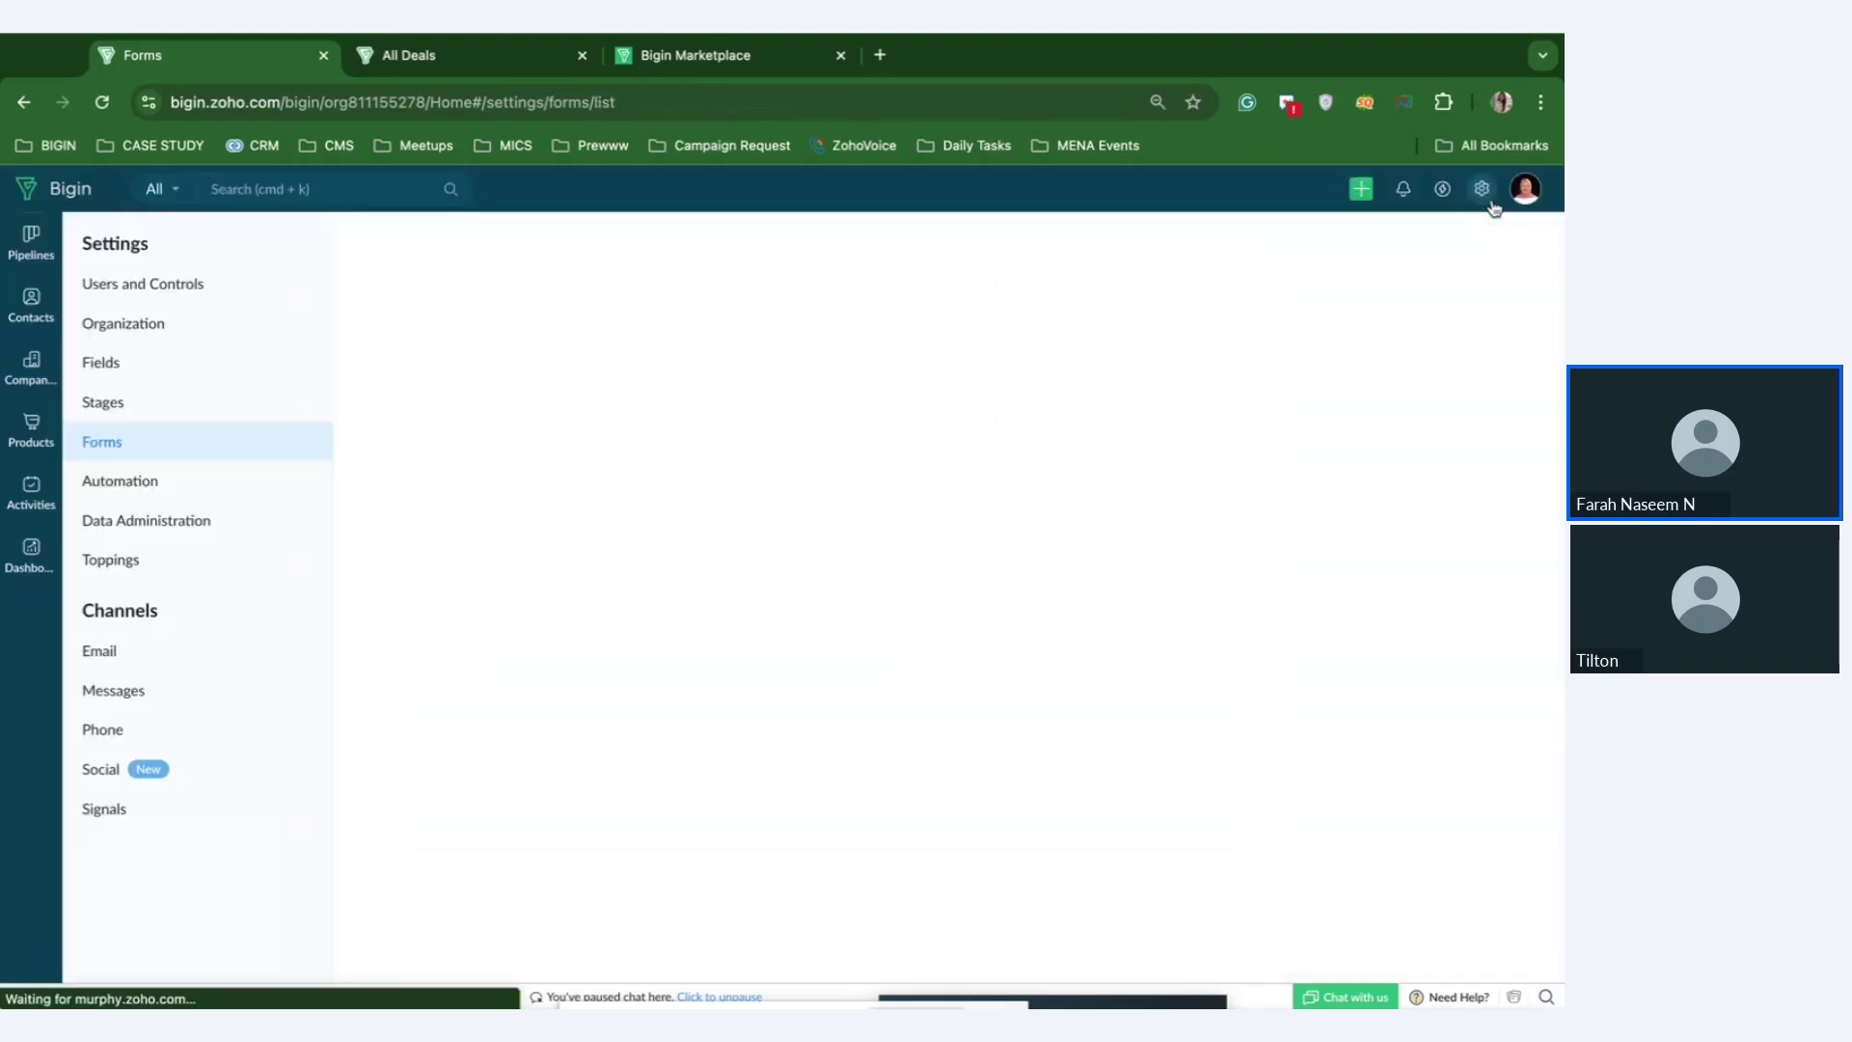
key("ctrl+Left")
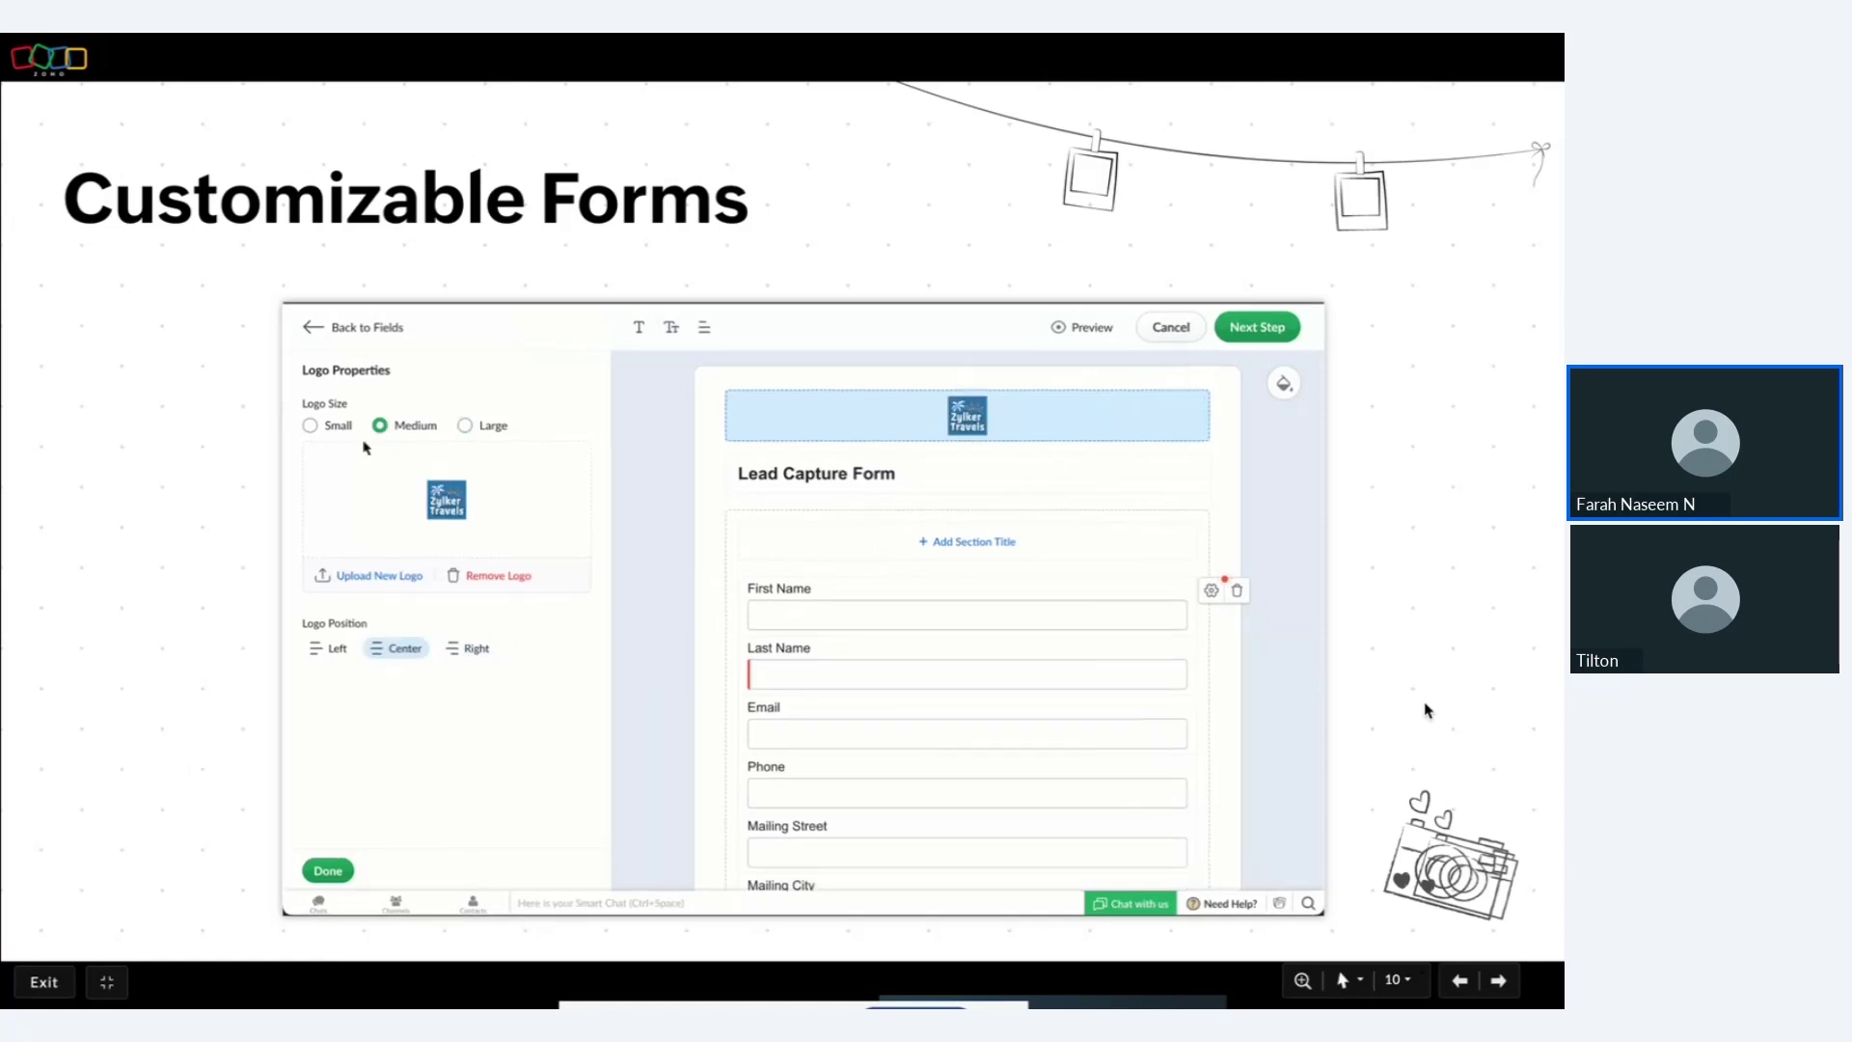
left_click(1498, 981)
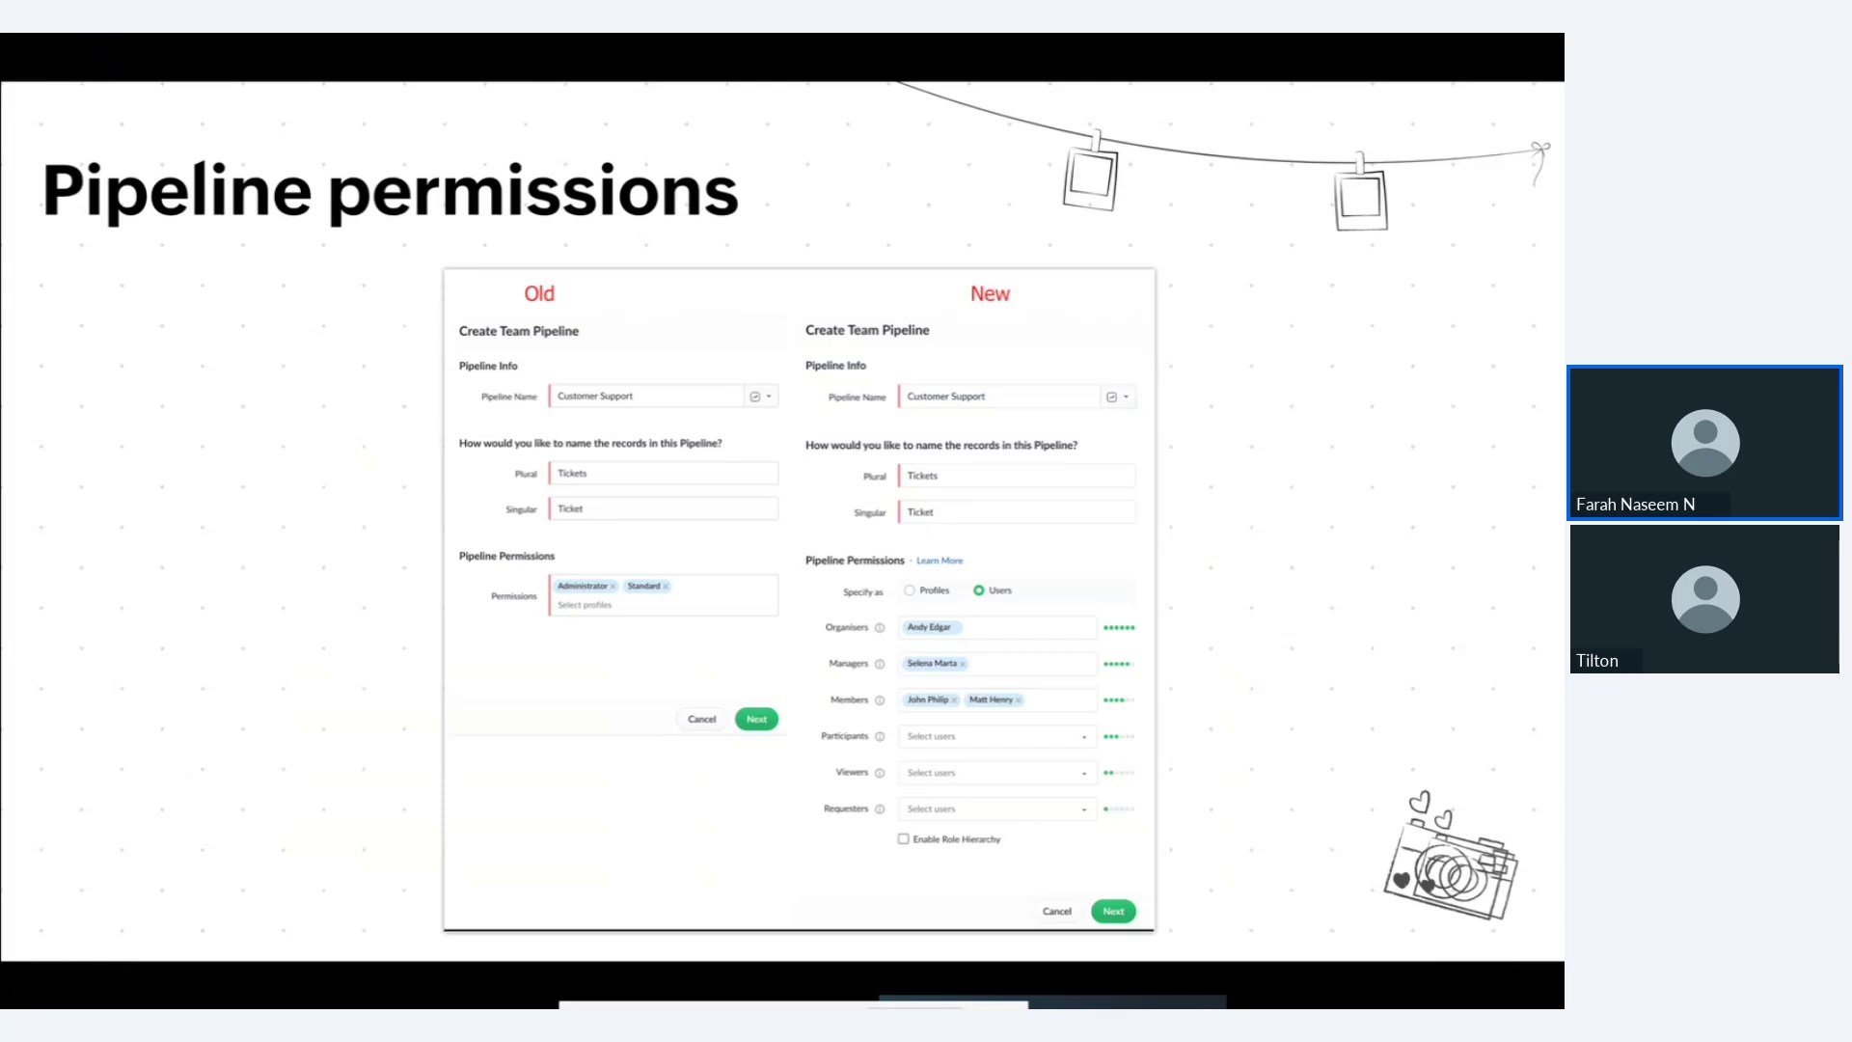
key("ctrl+Right")
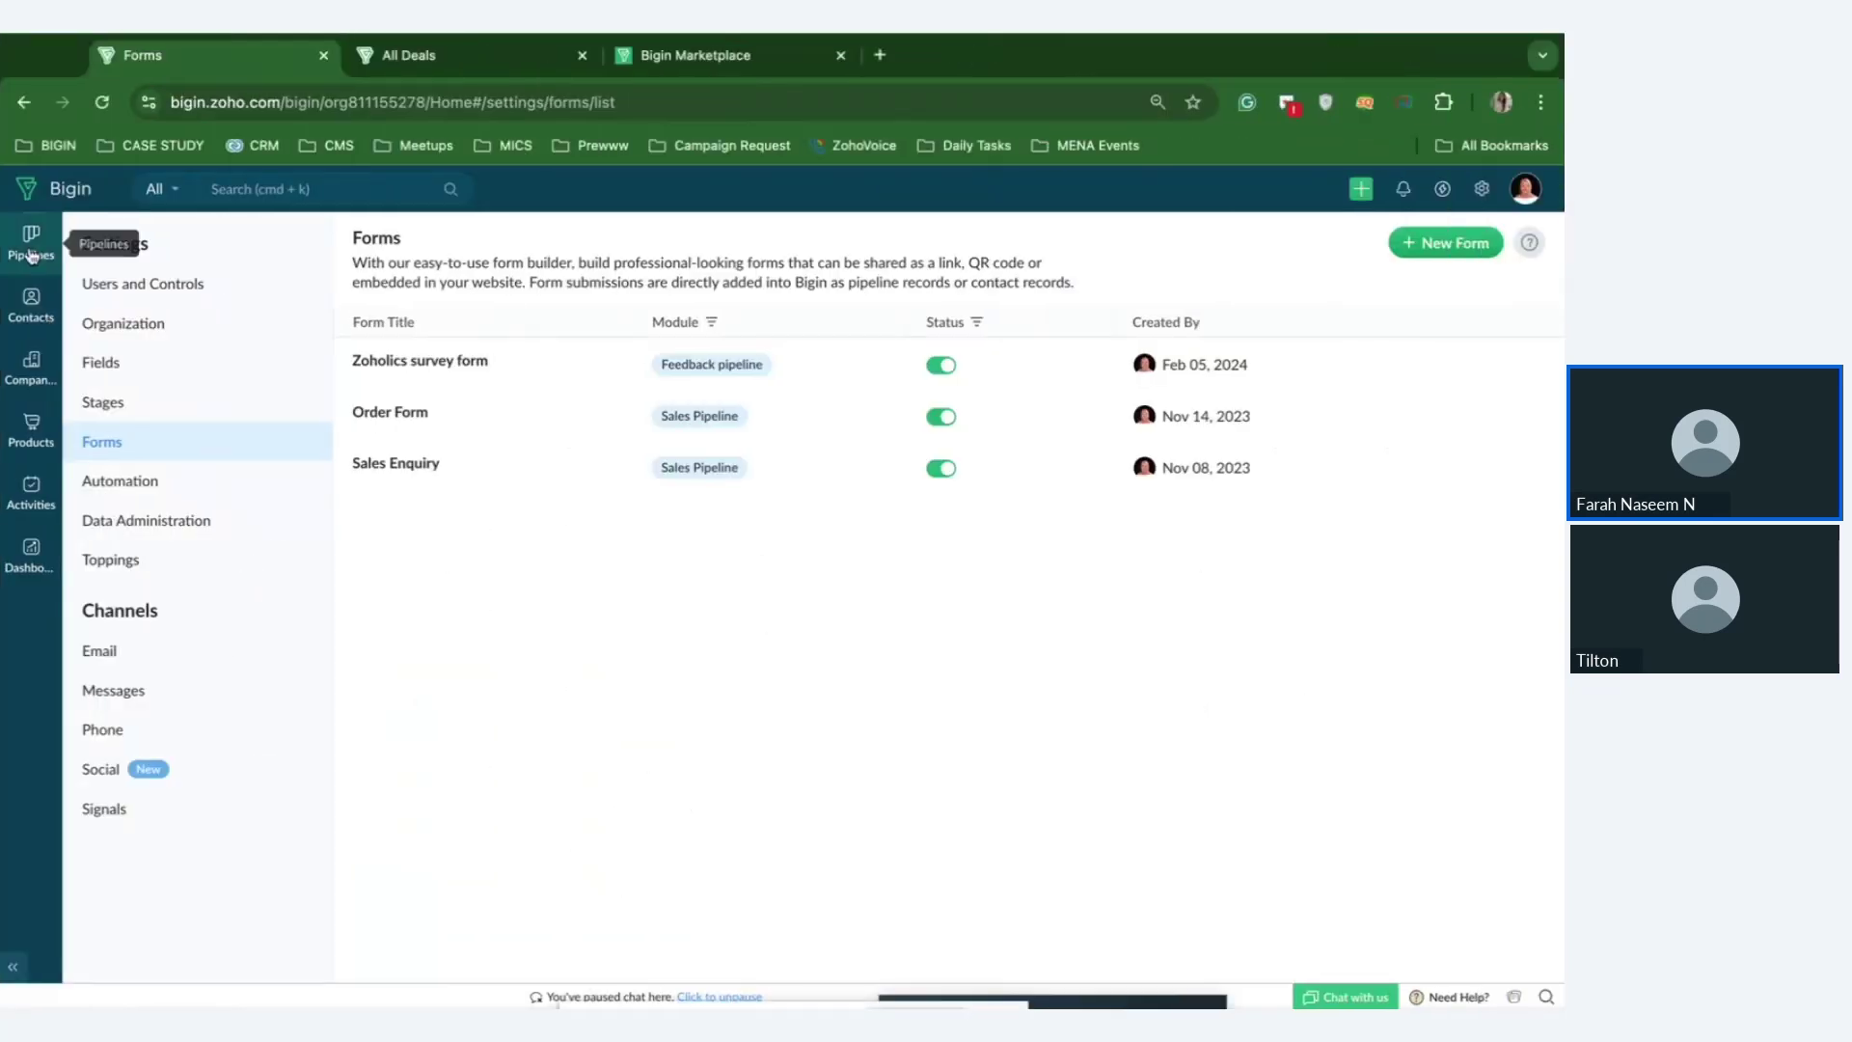
Edit the Sales Pipeline's permissions so Shopify team is a participant and Sales Profile a manager, and save them.
left_click(32, 249)
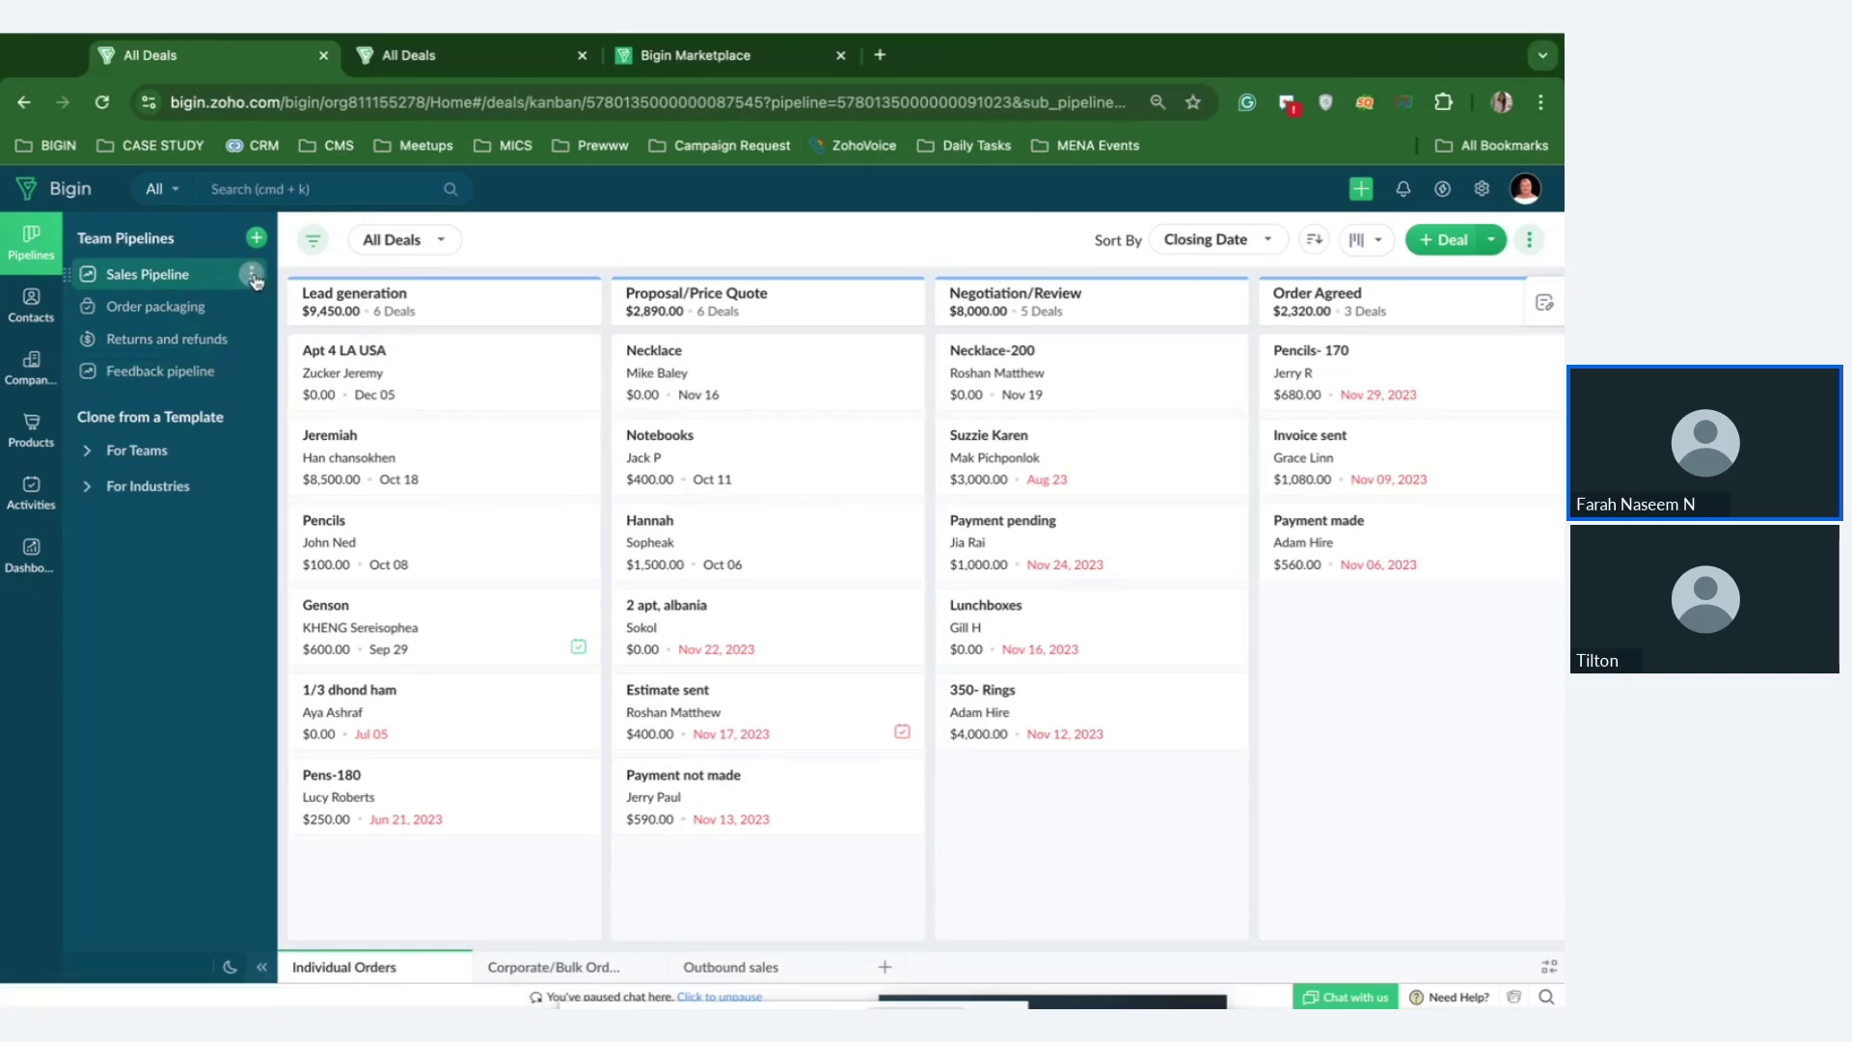
left_click(252, 276)
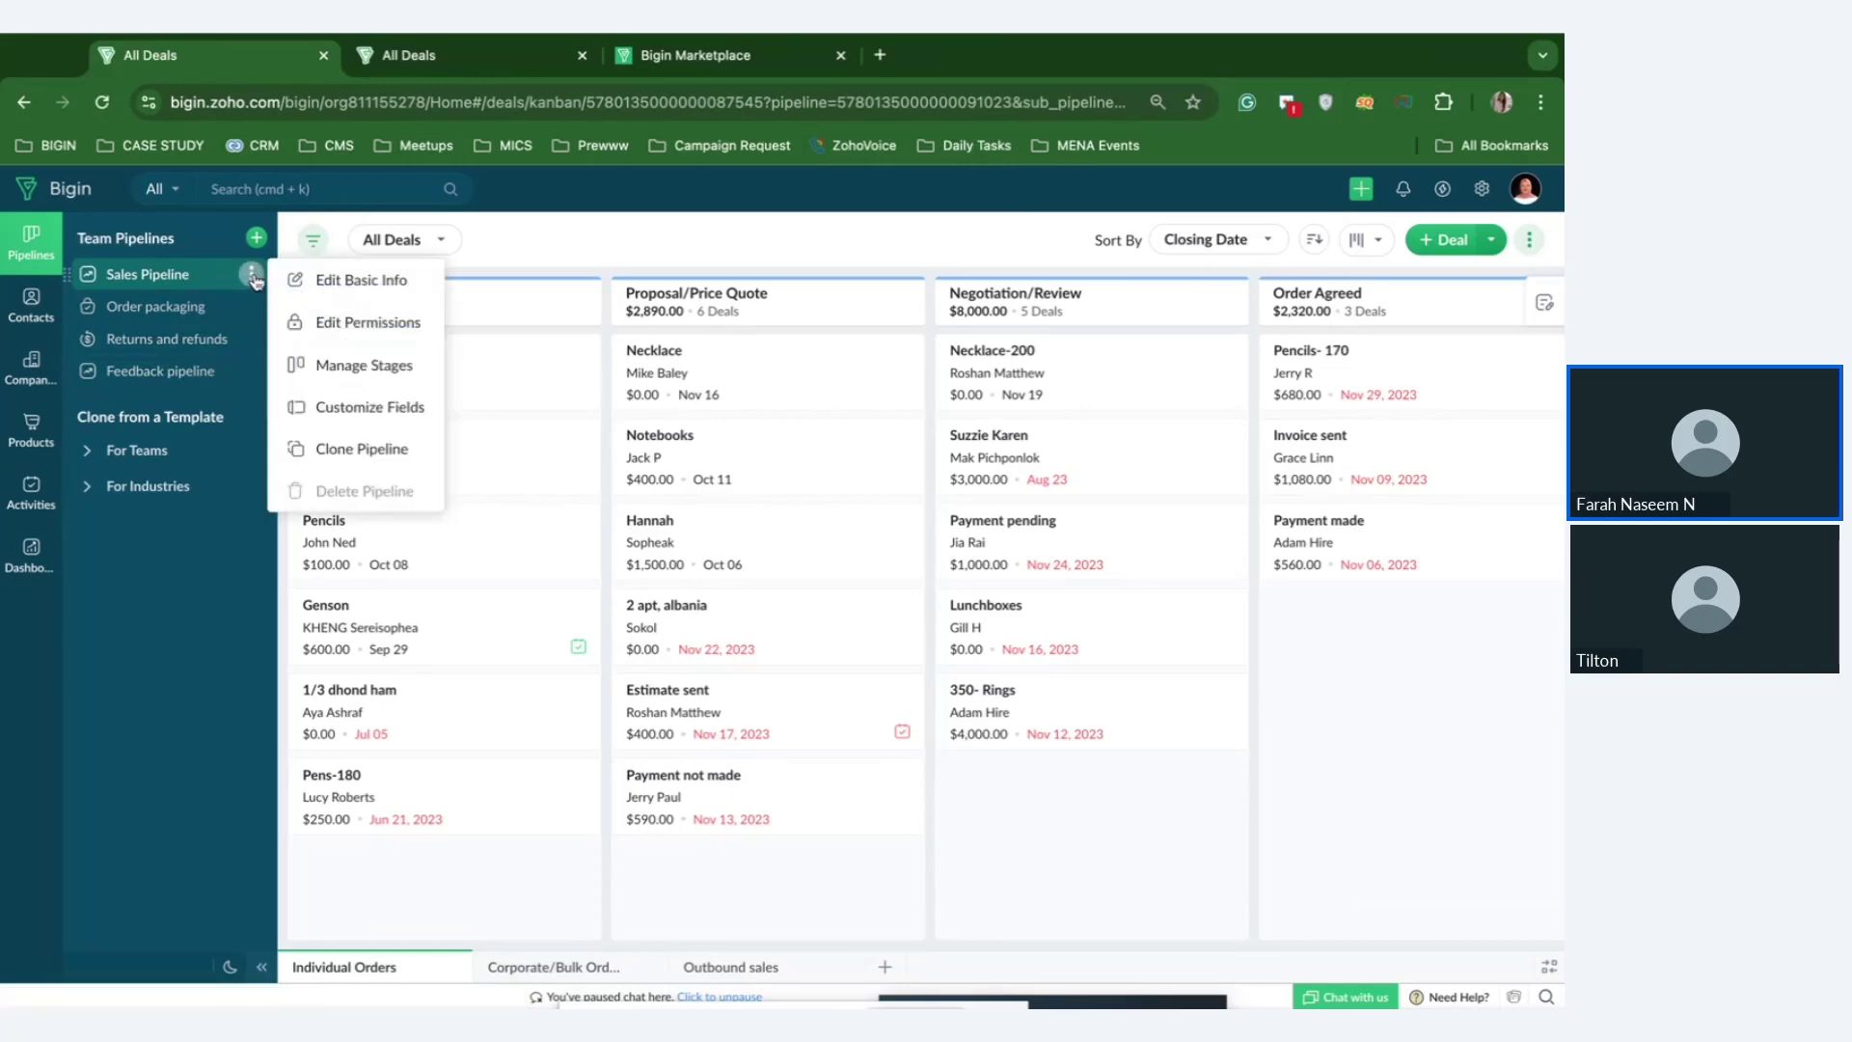
left_click(305, 324)
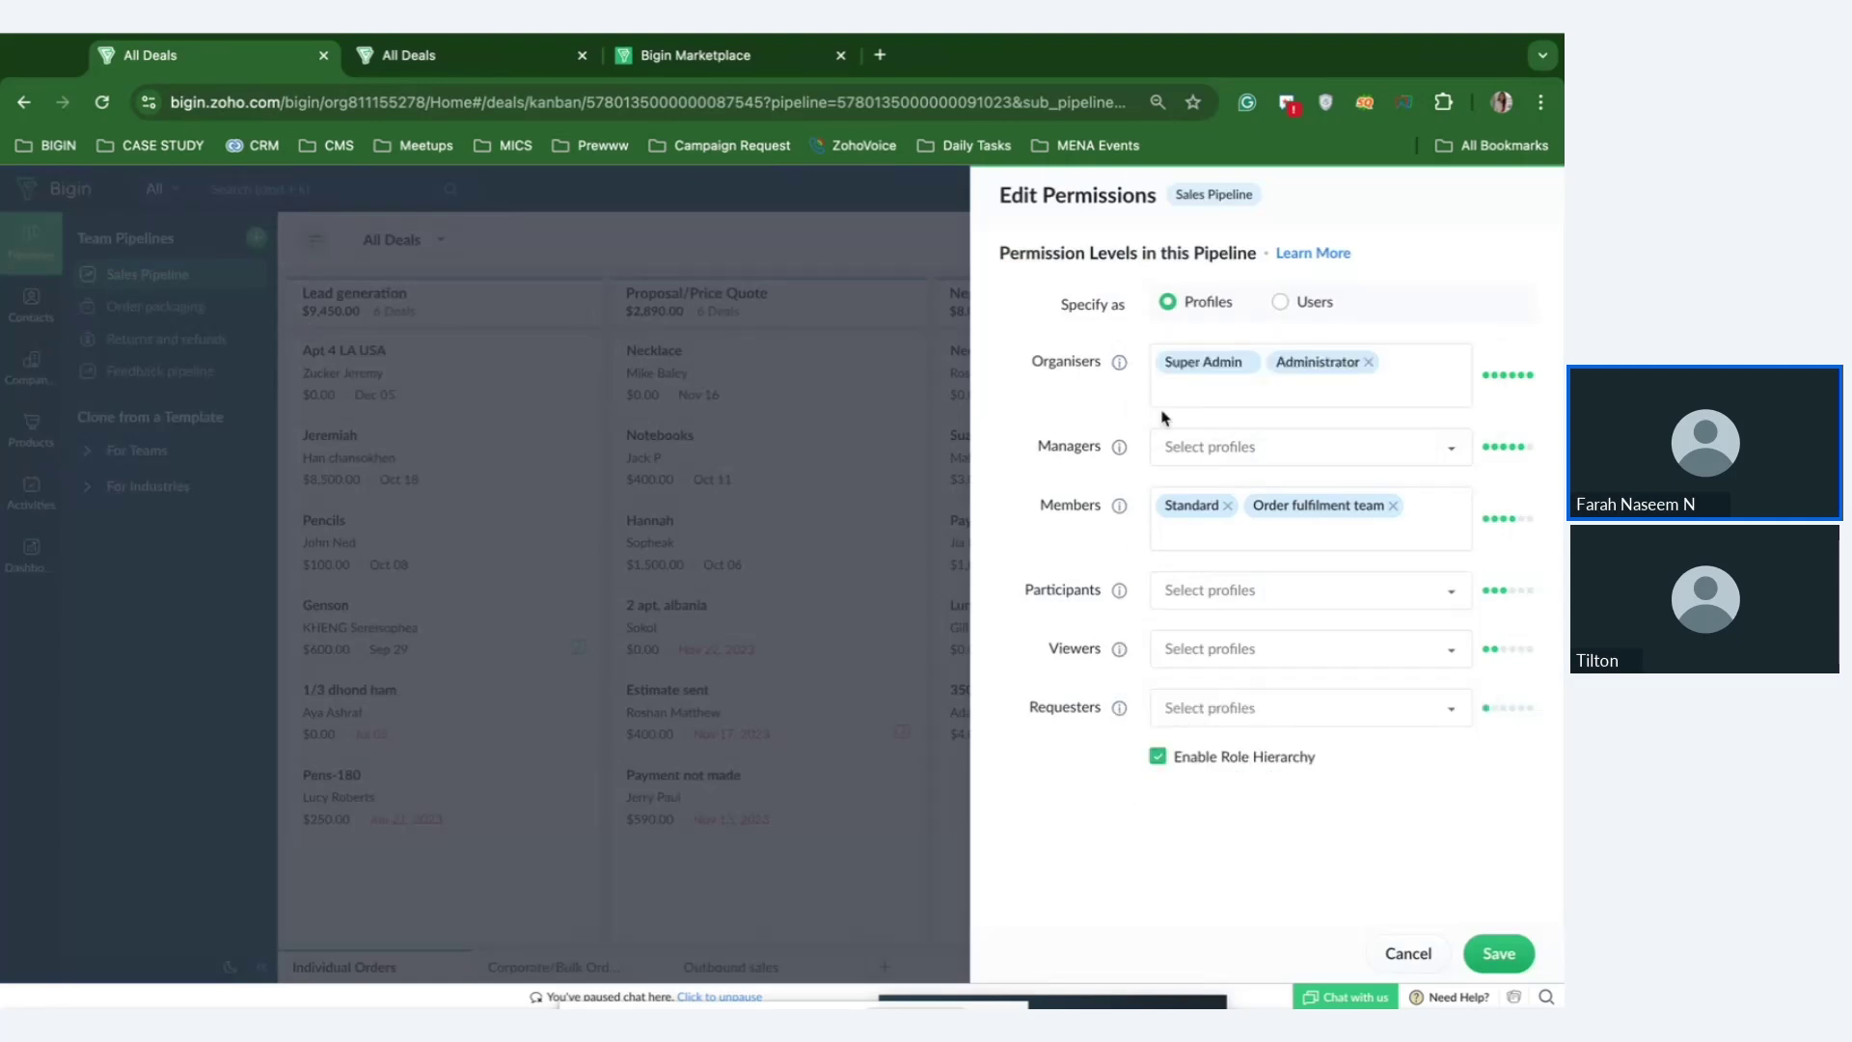
mouse_move(1113, 375)
mouse_move(1118, 451)
mouse_move(1121, 598)
left_click(1205, 598)
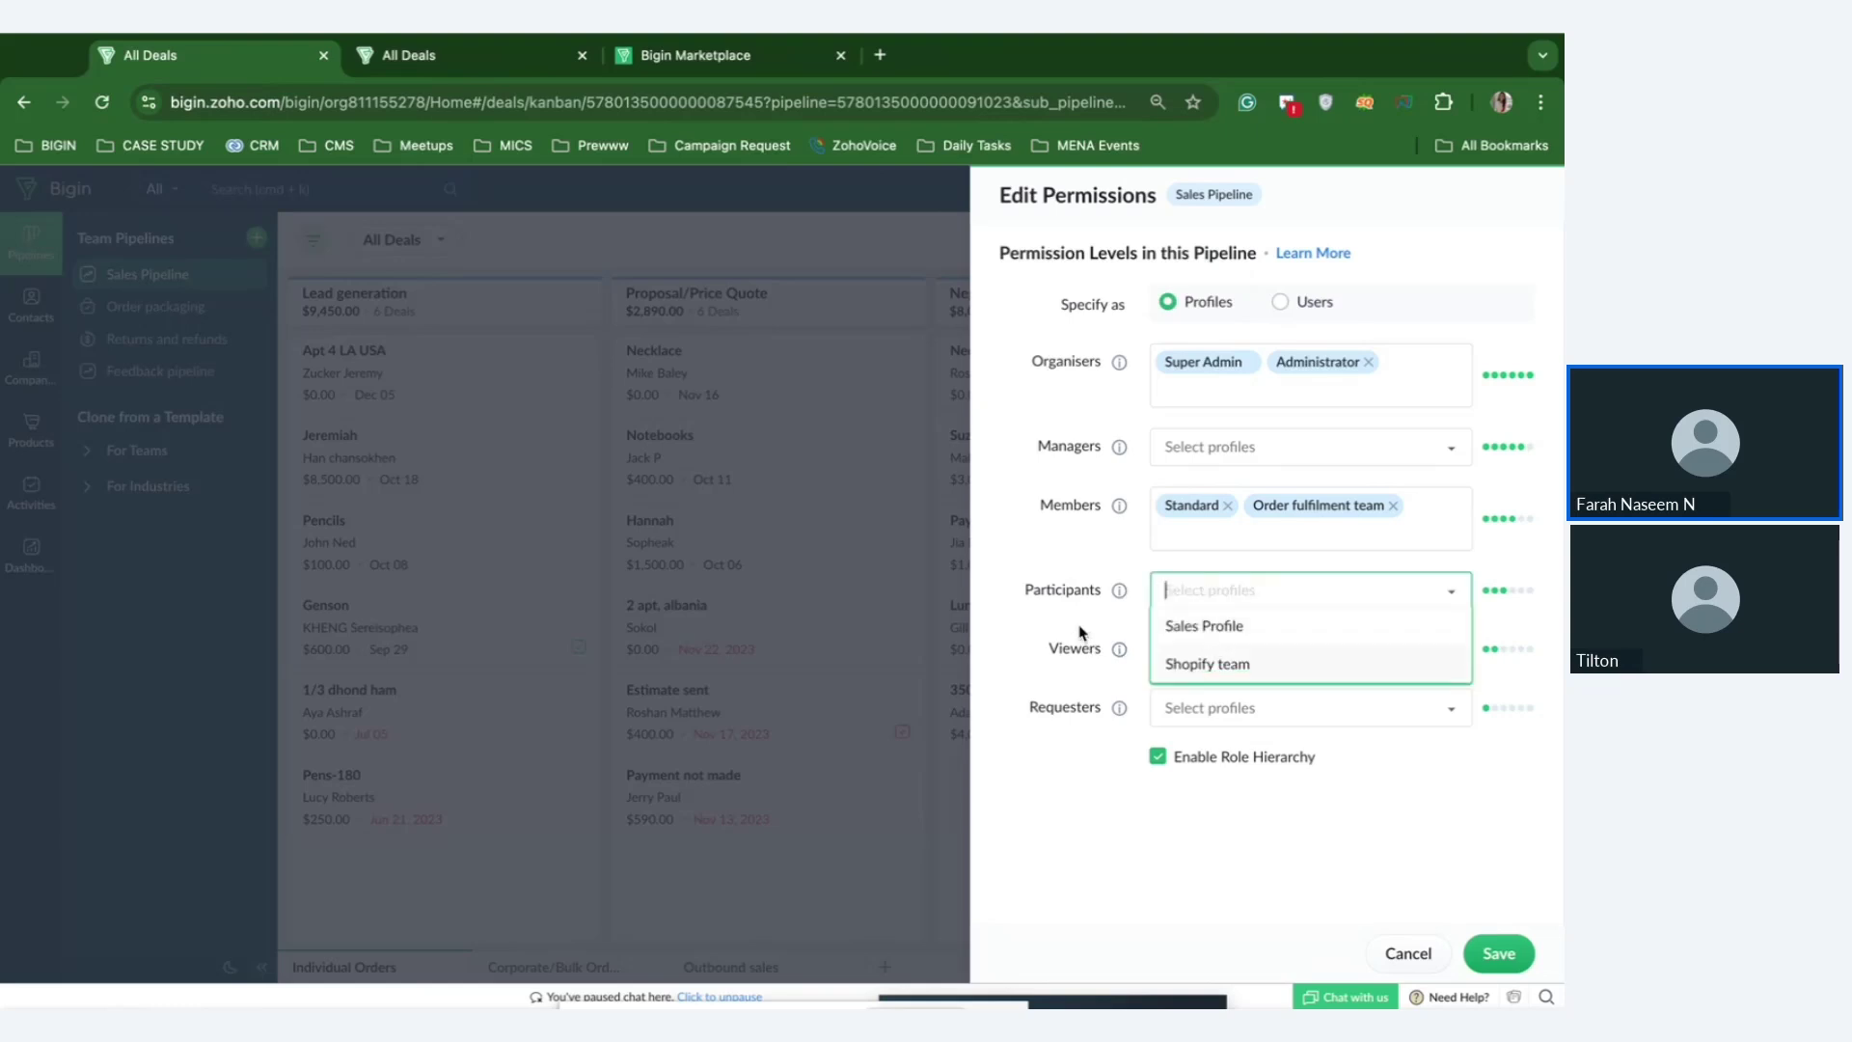
left_click(1222, 666)
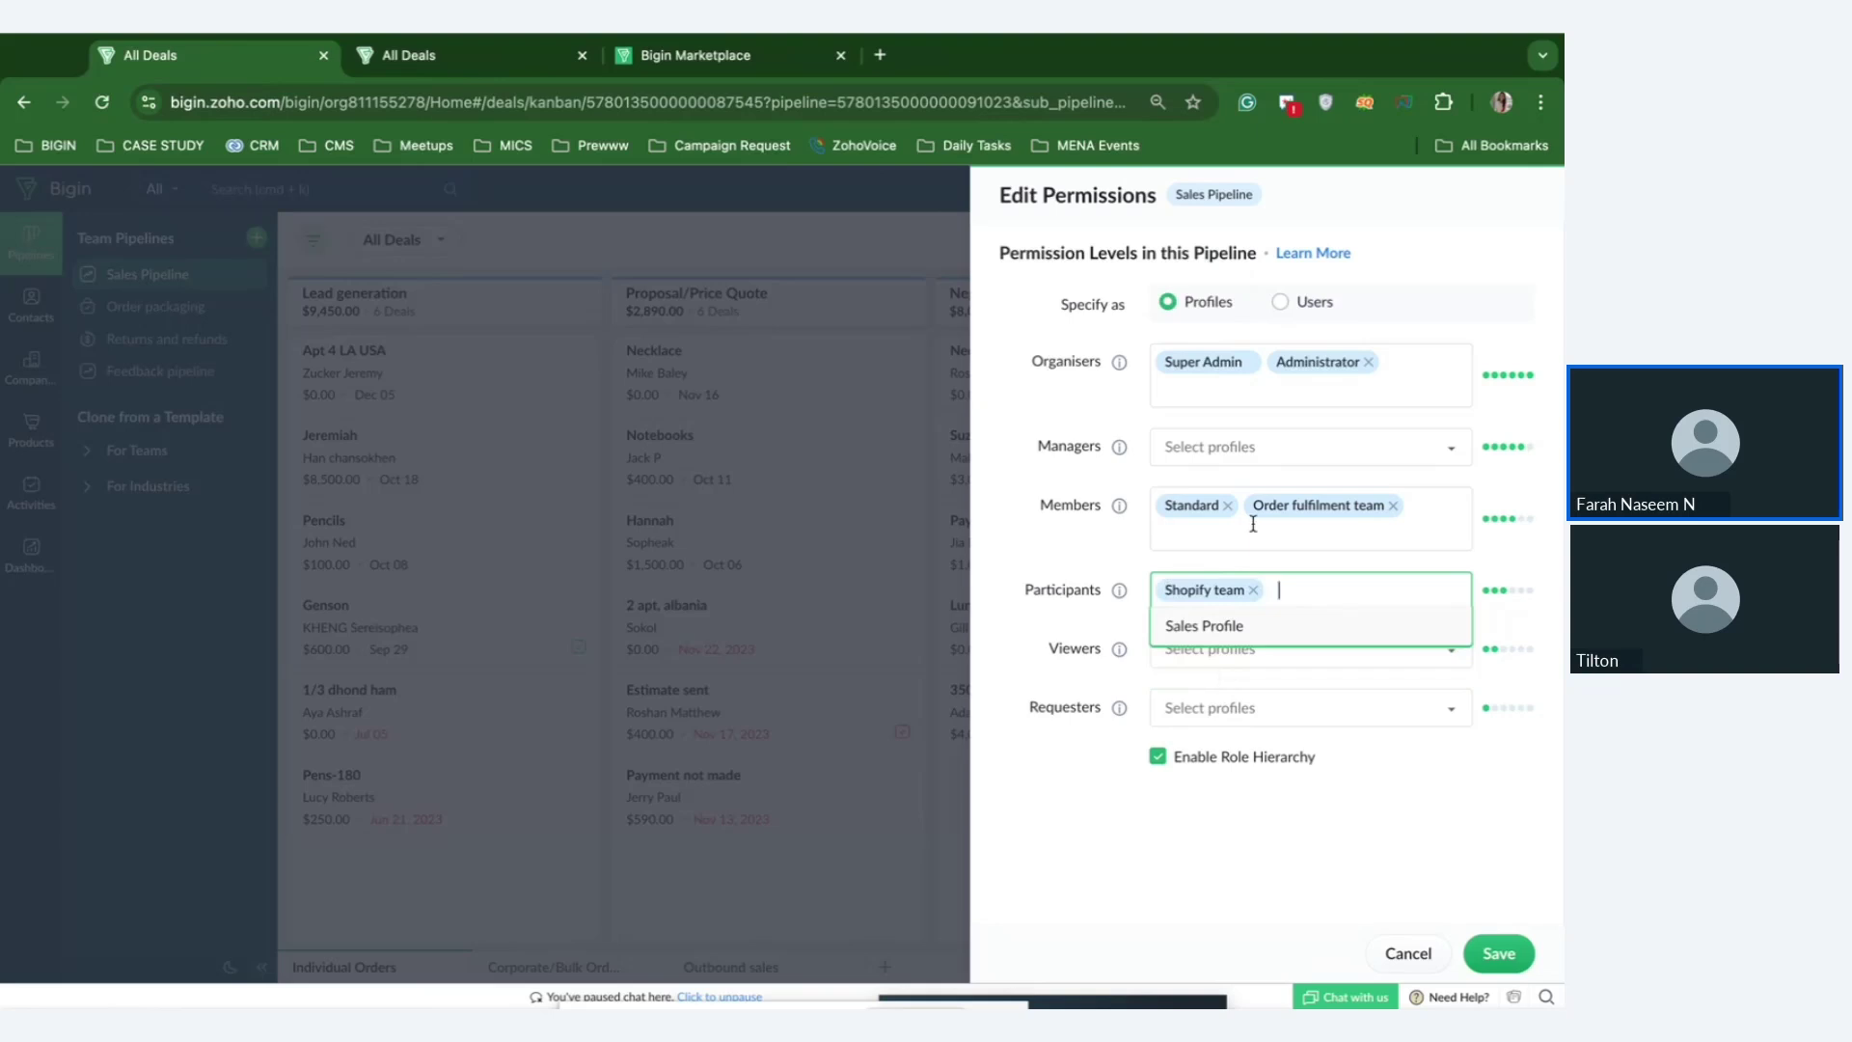
left_click(1261, 445)
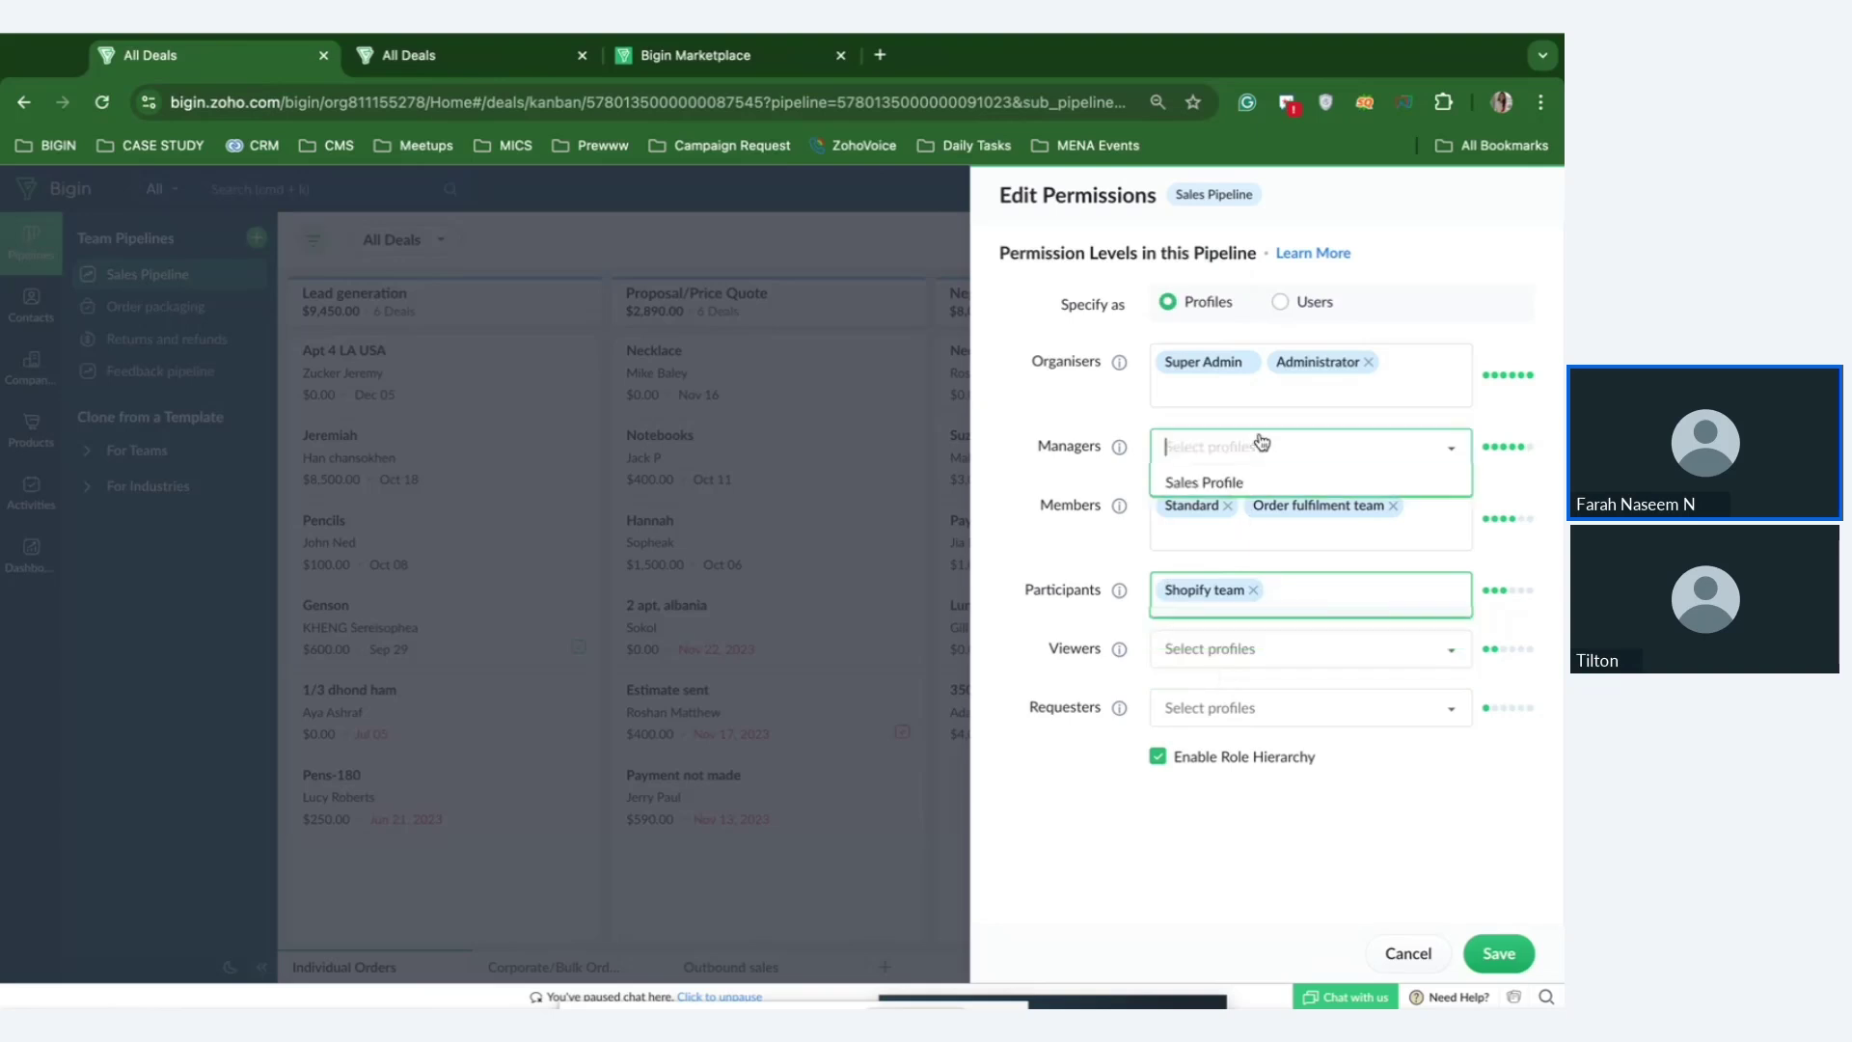
left_click(1220, 485)
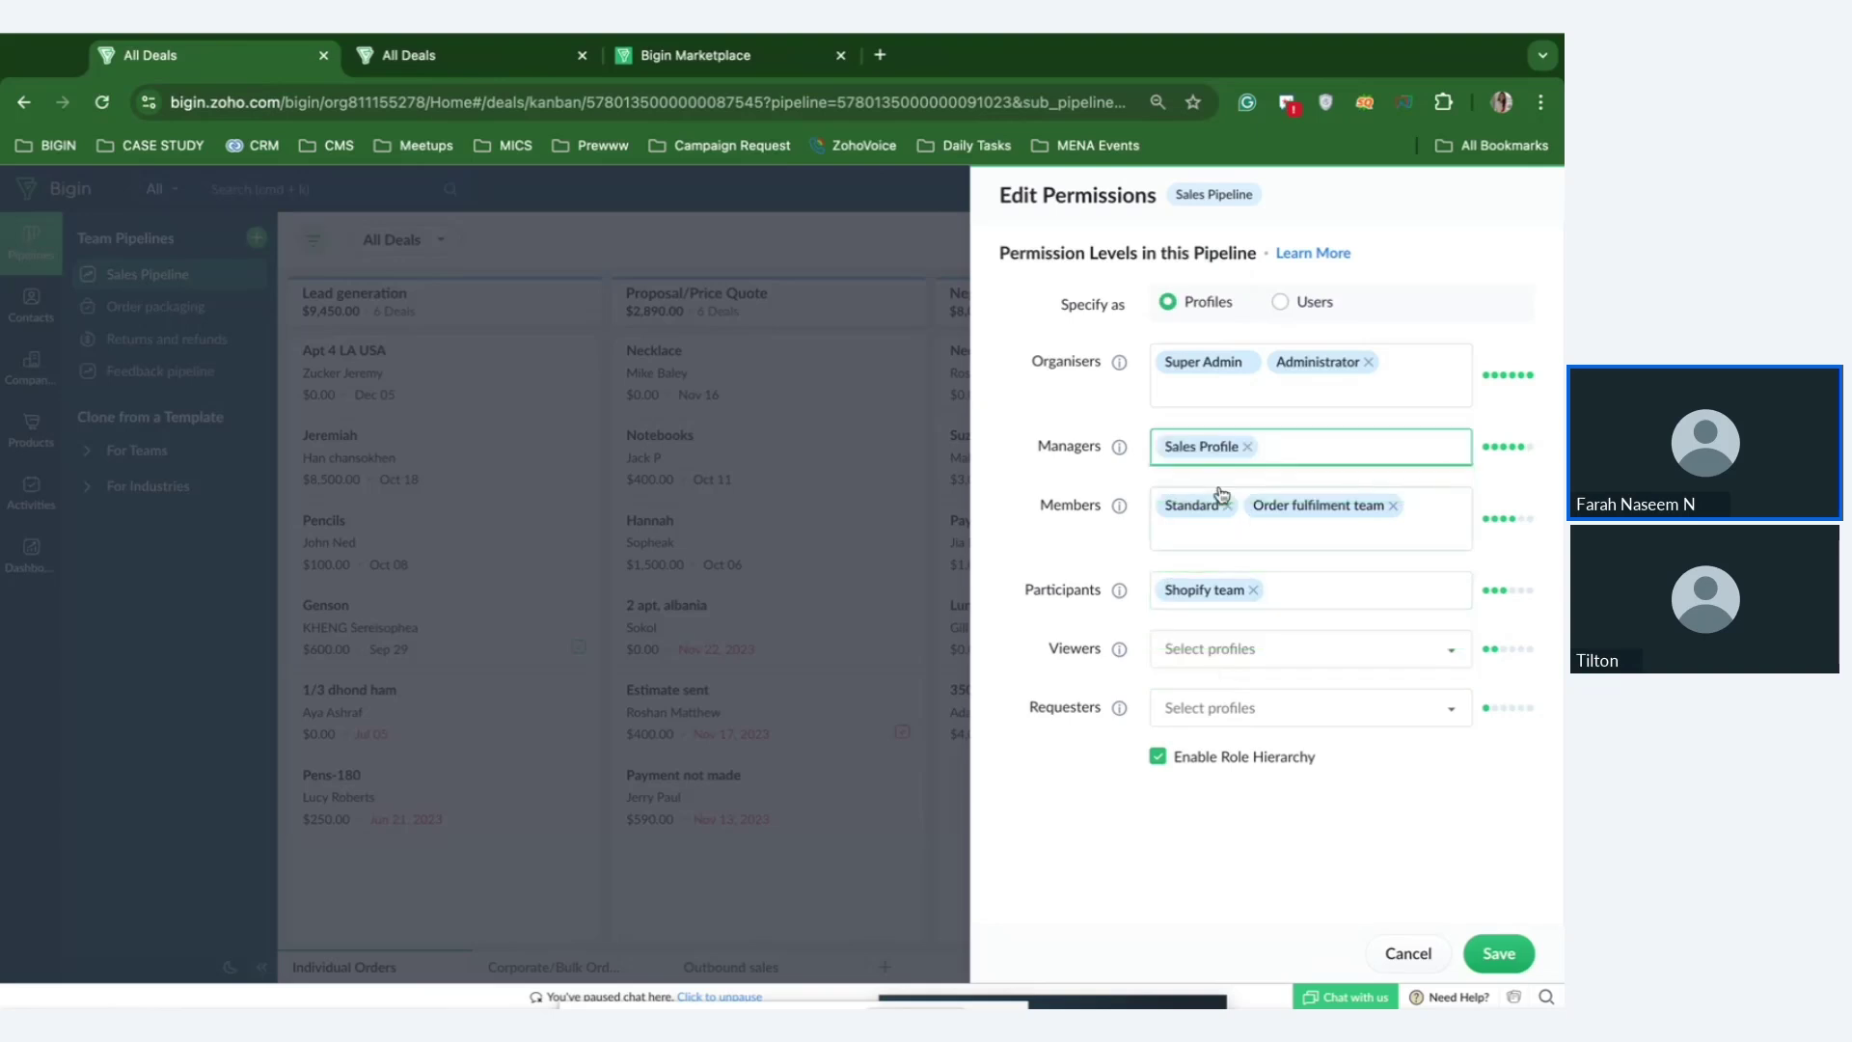
left_click(1500, 954)
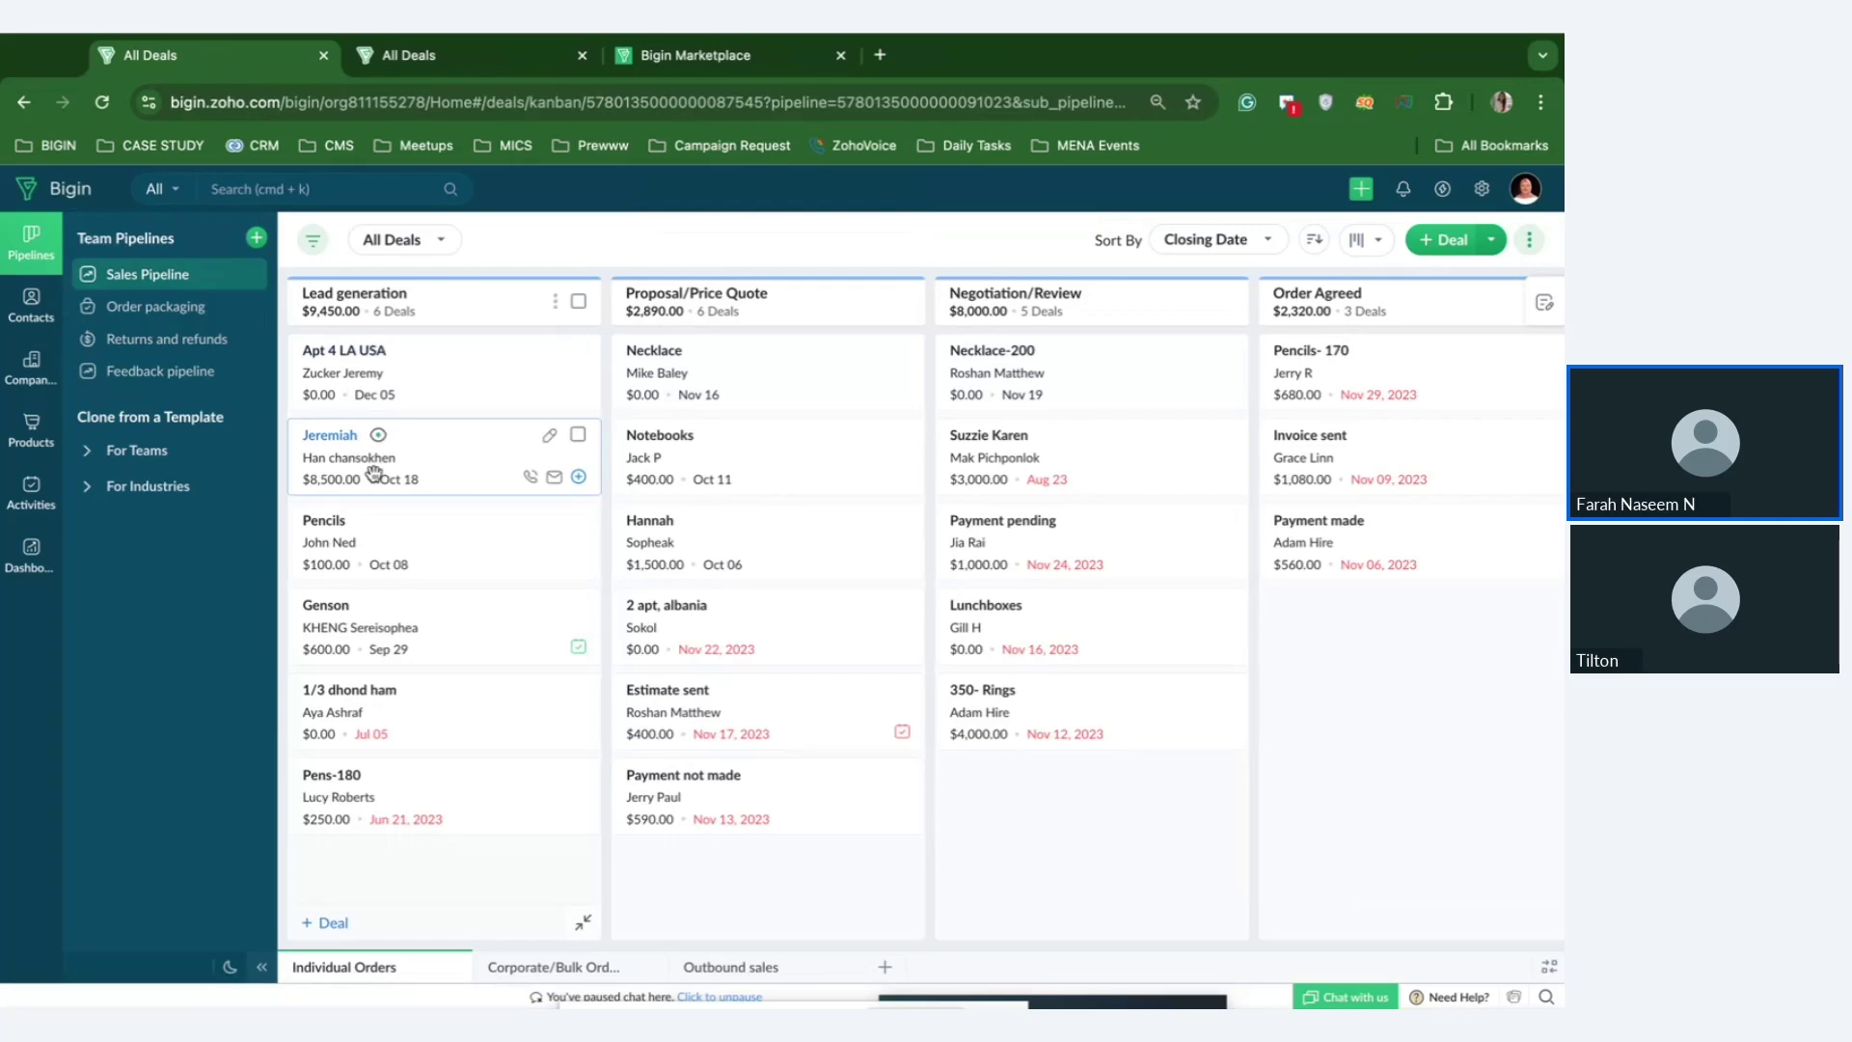
key("super+Tab")
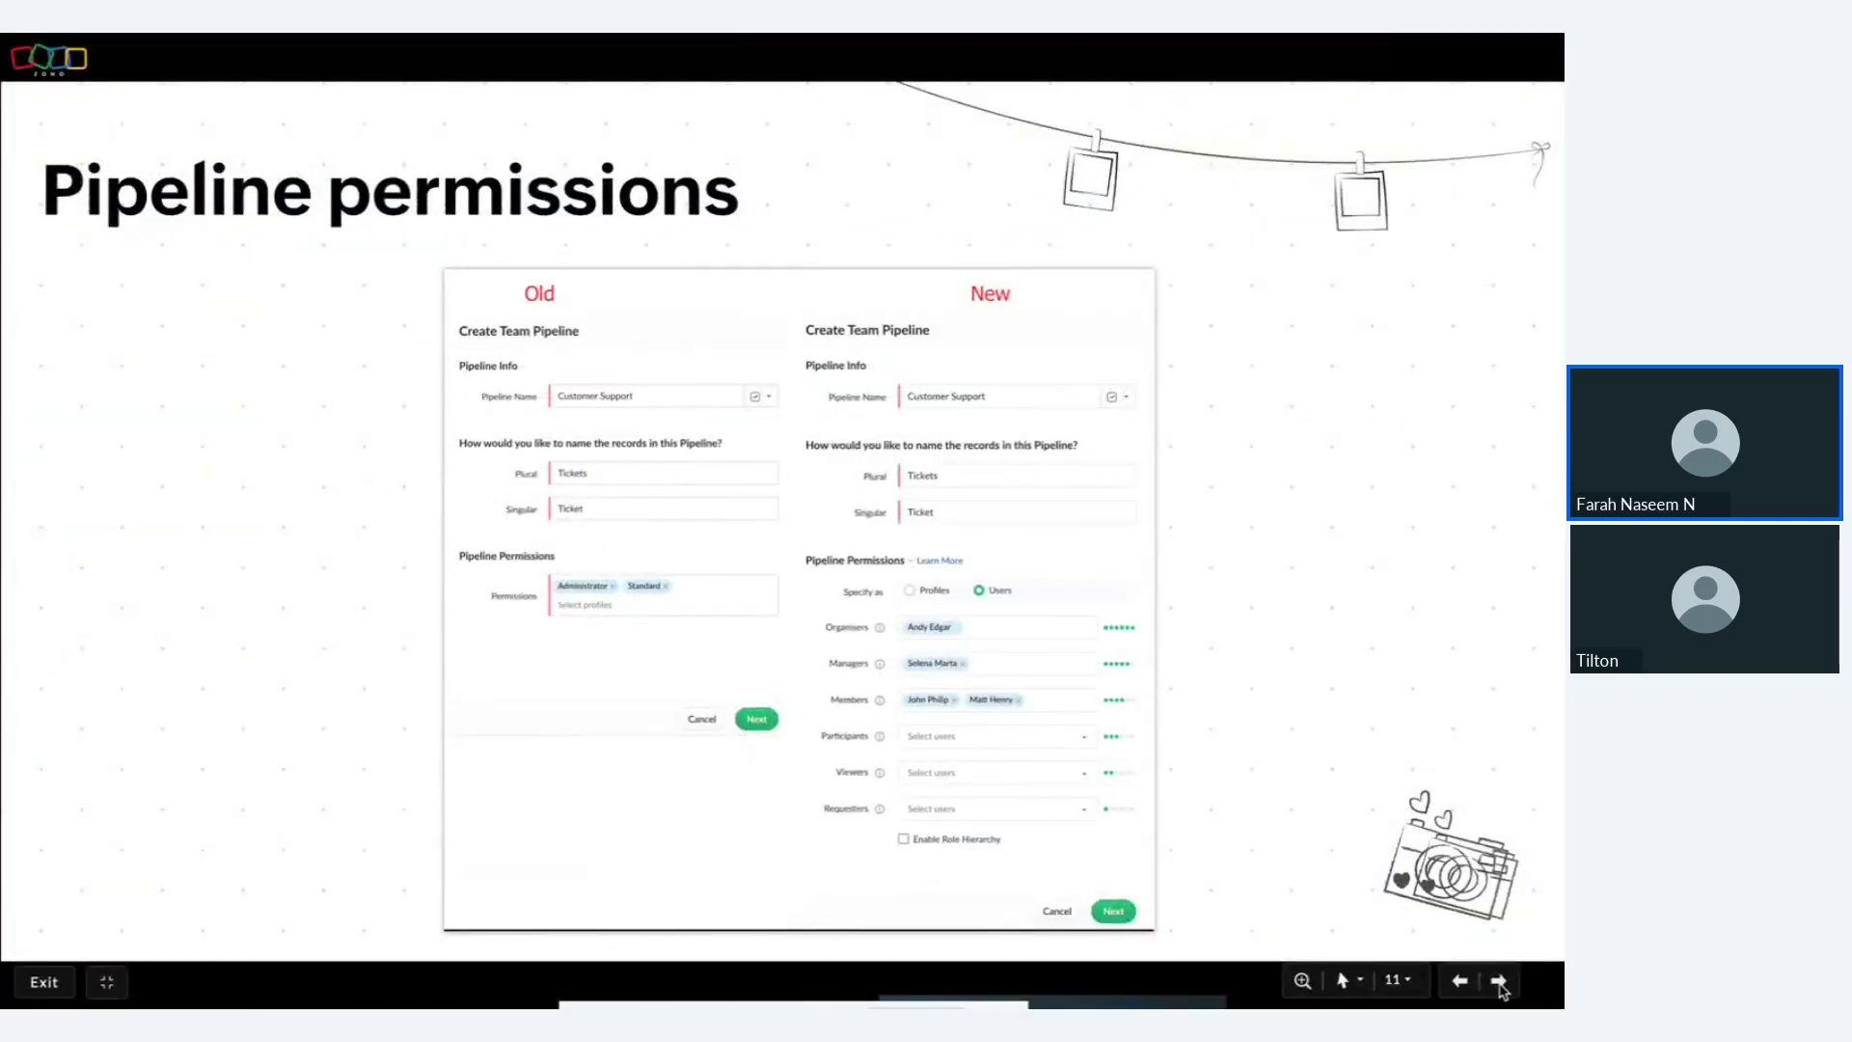
left_click(1498, 981)
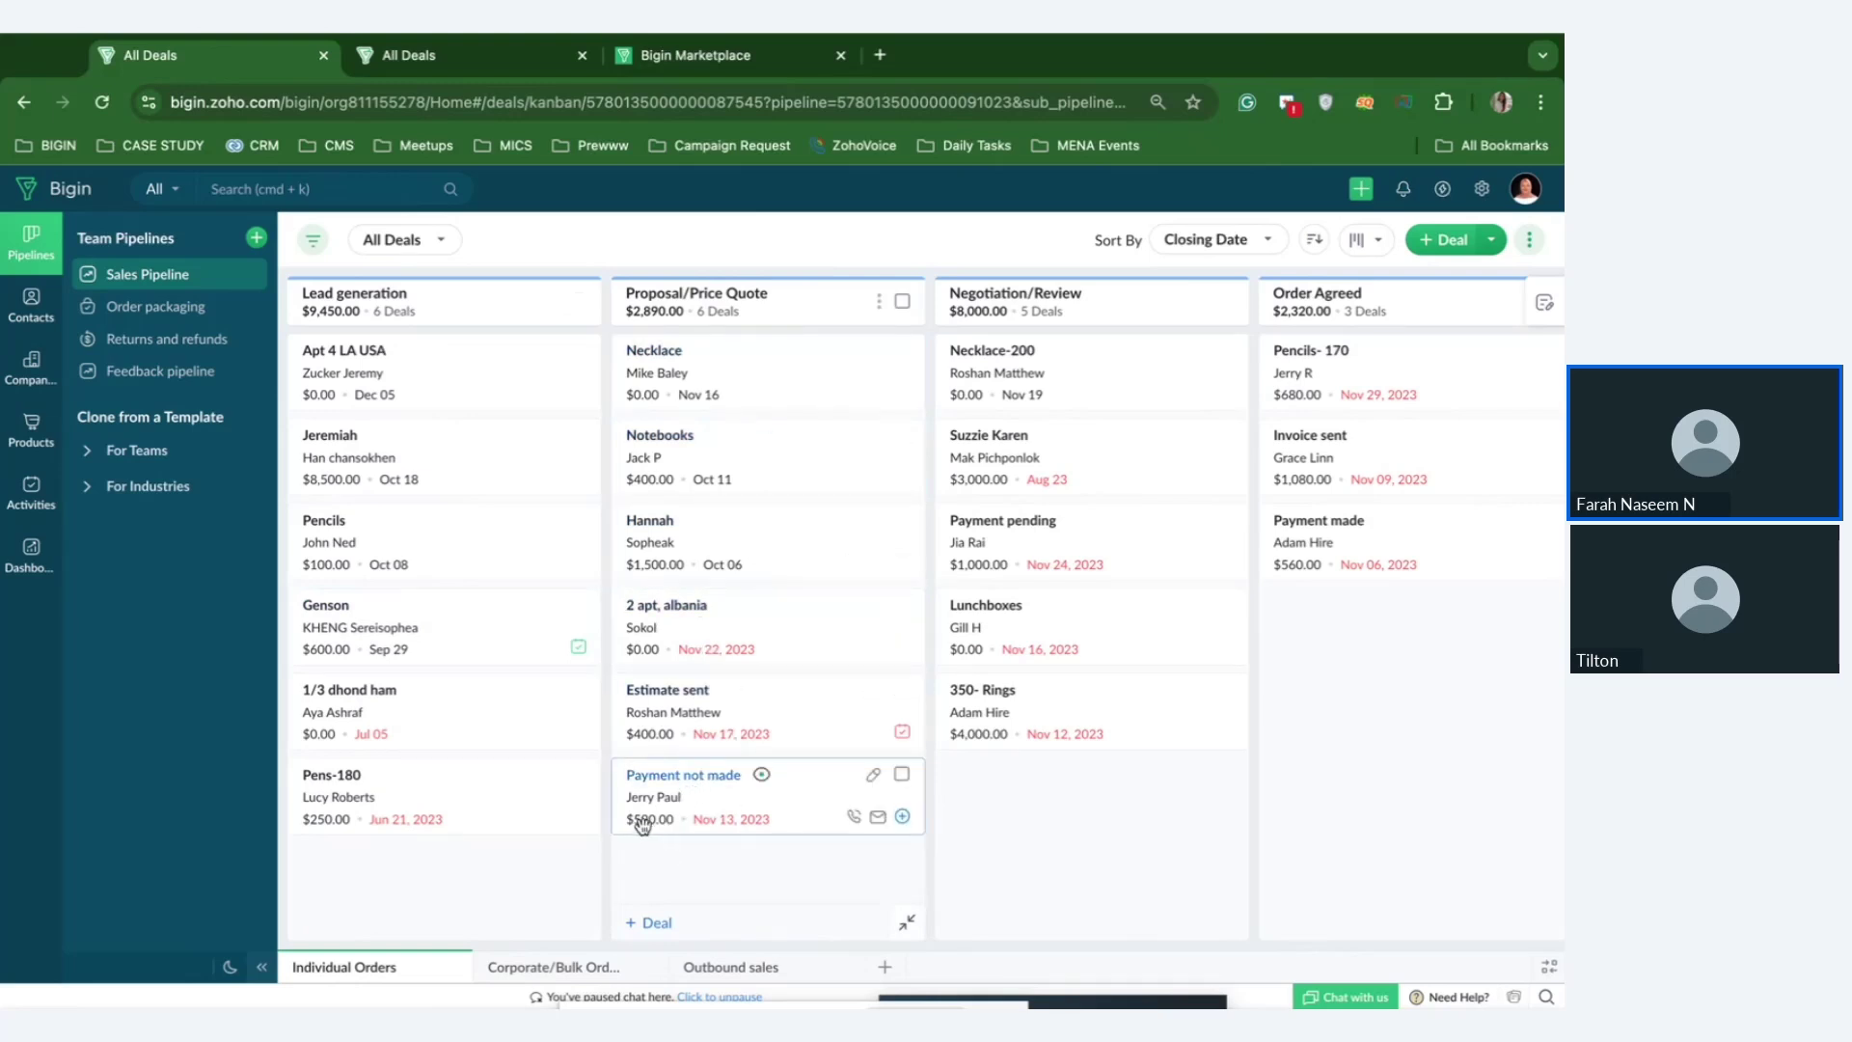
Start a stage automation for the Proposal/Price Quote stage with the criterion Amount > 500.
left_click(878, 301)
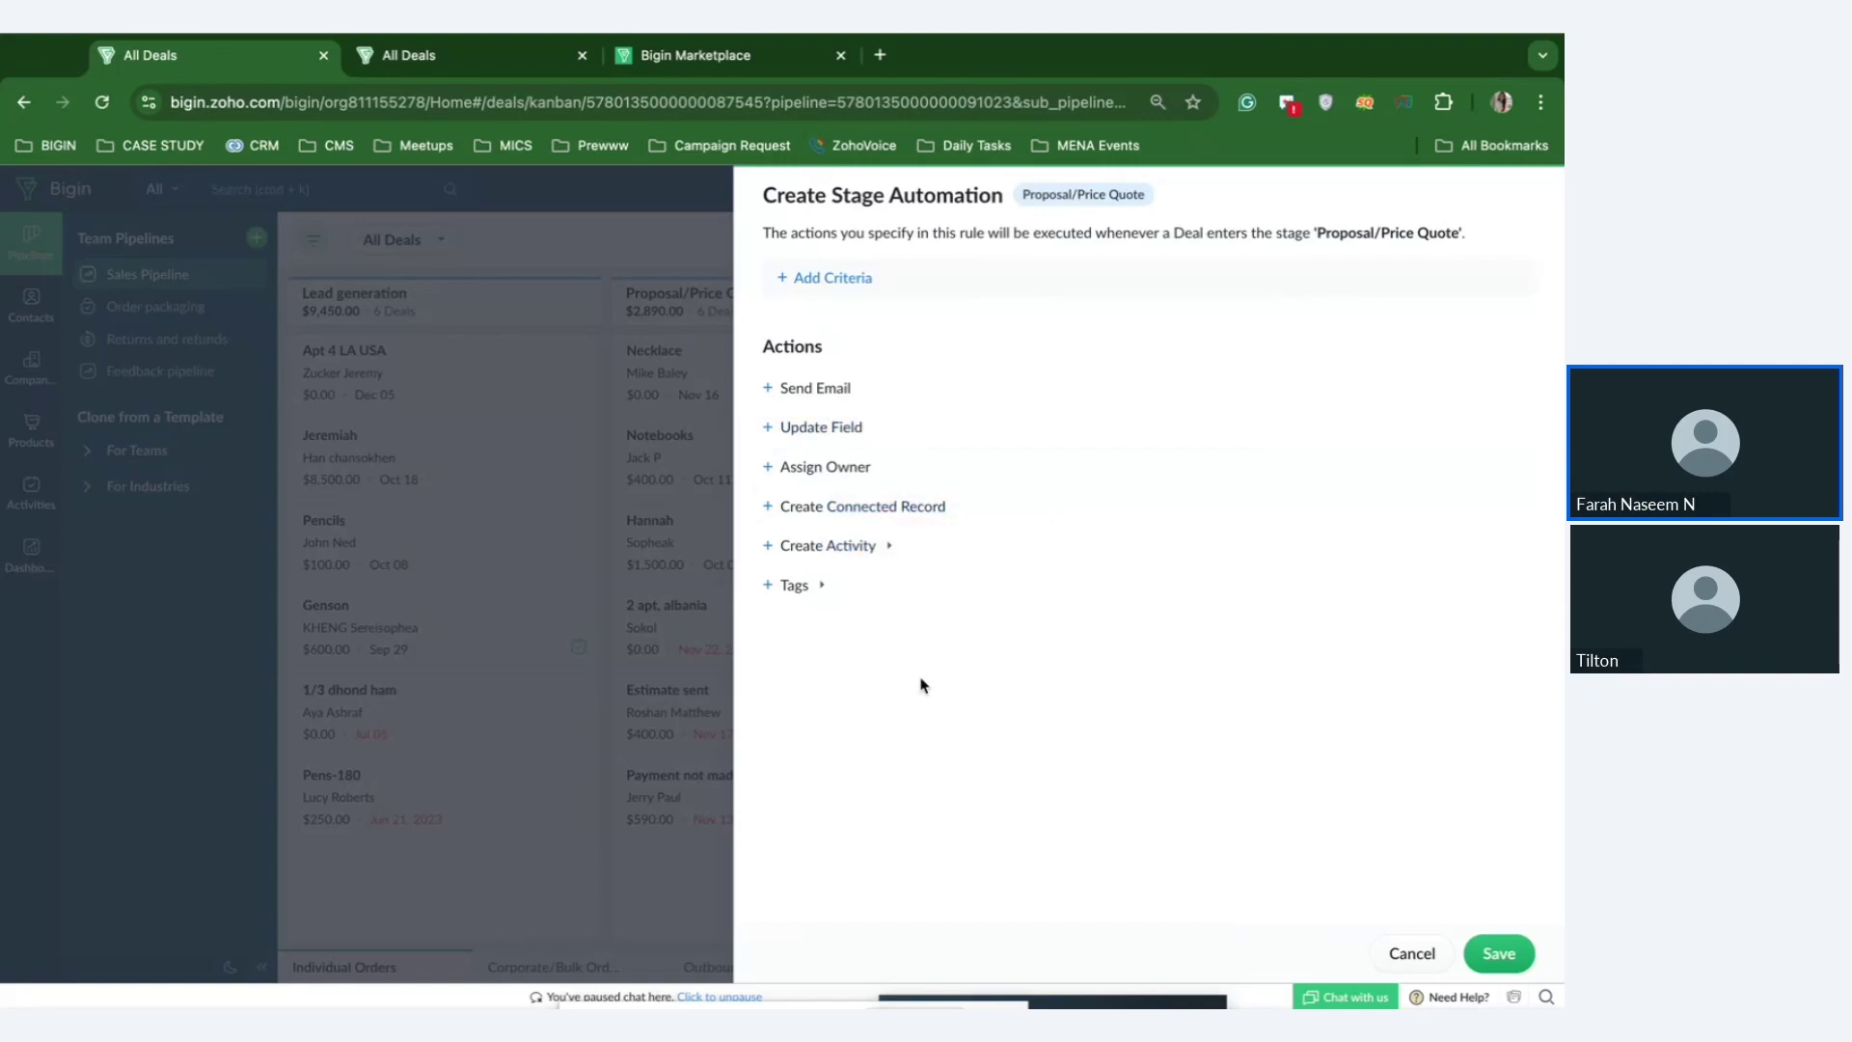
left_click(851, 282)
left_click(898, 333)
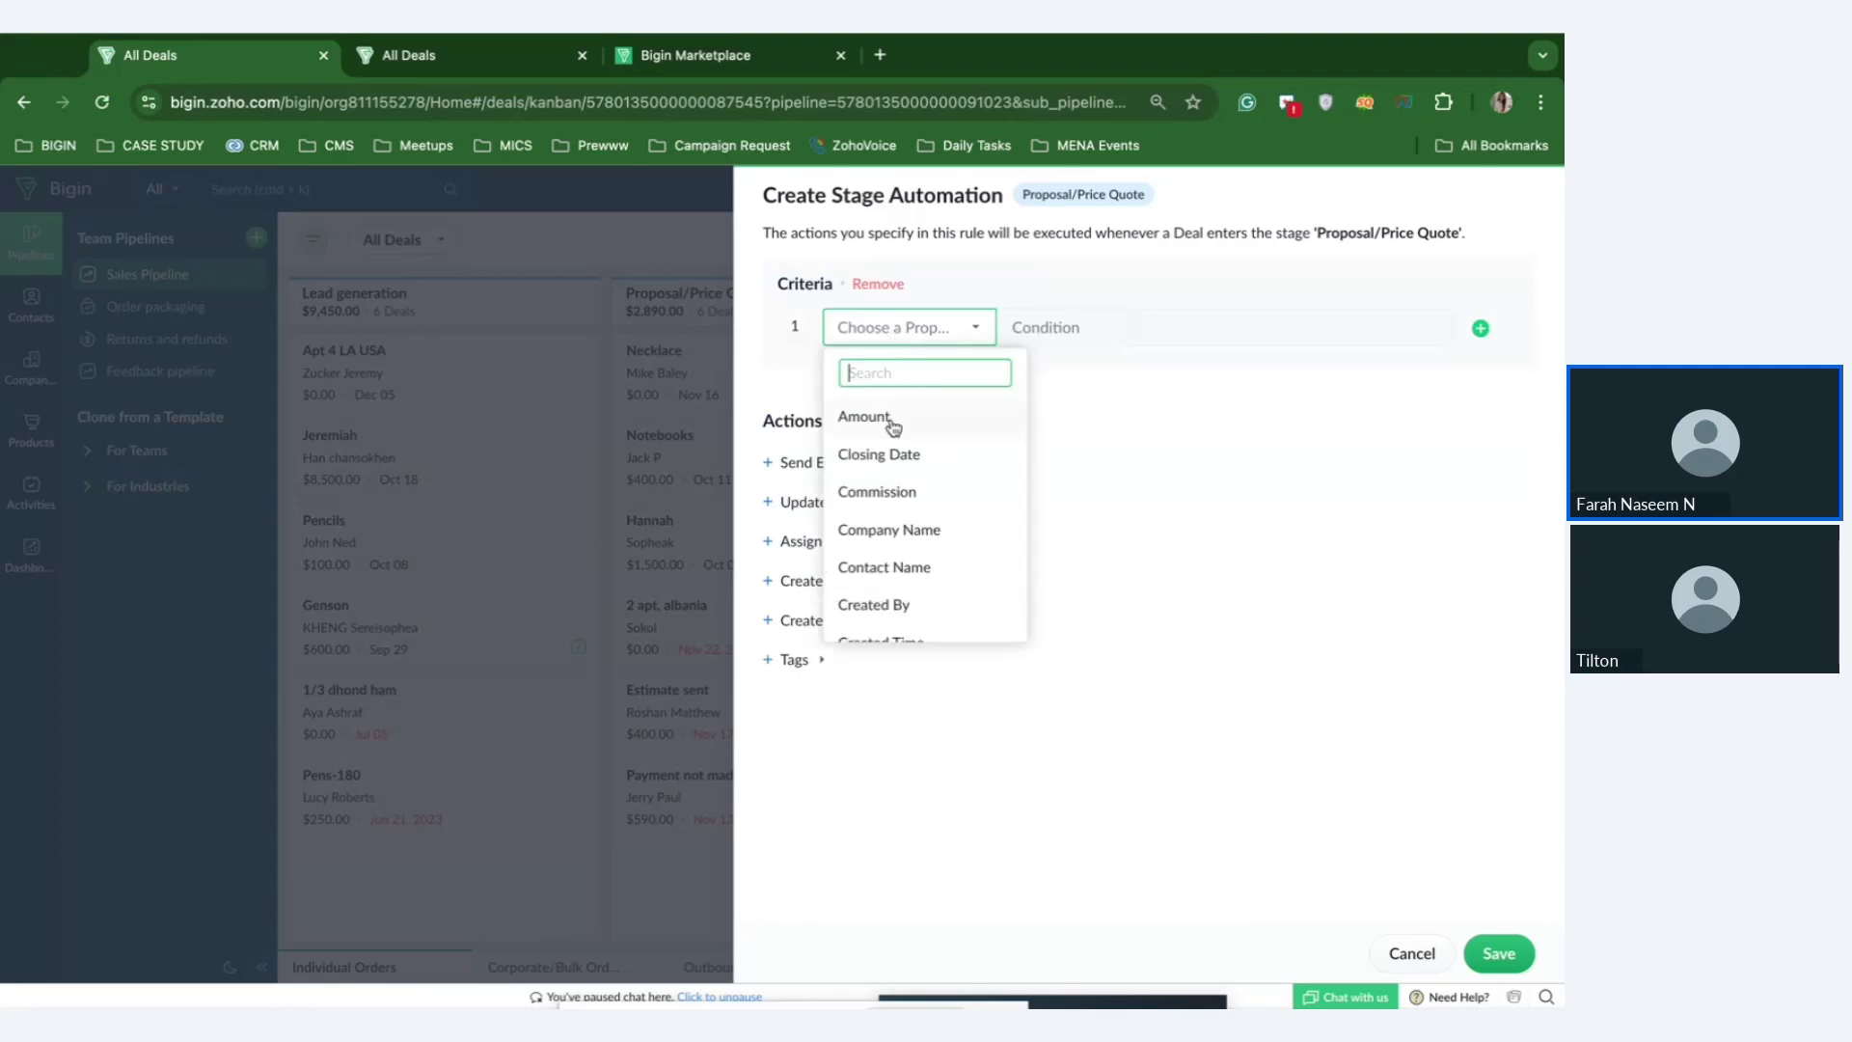
left_click(888, 416)
left_click(1061, 330)
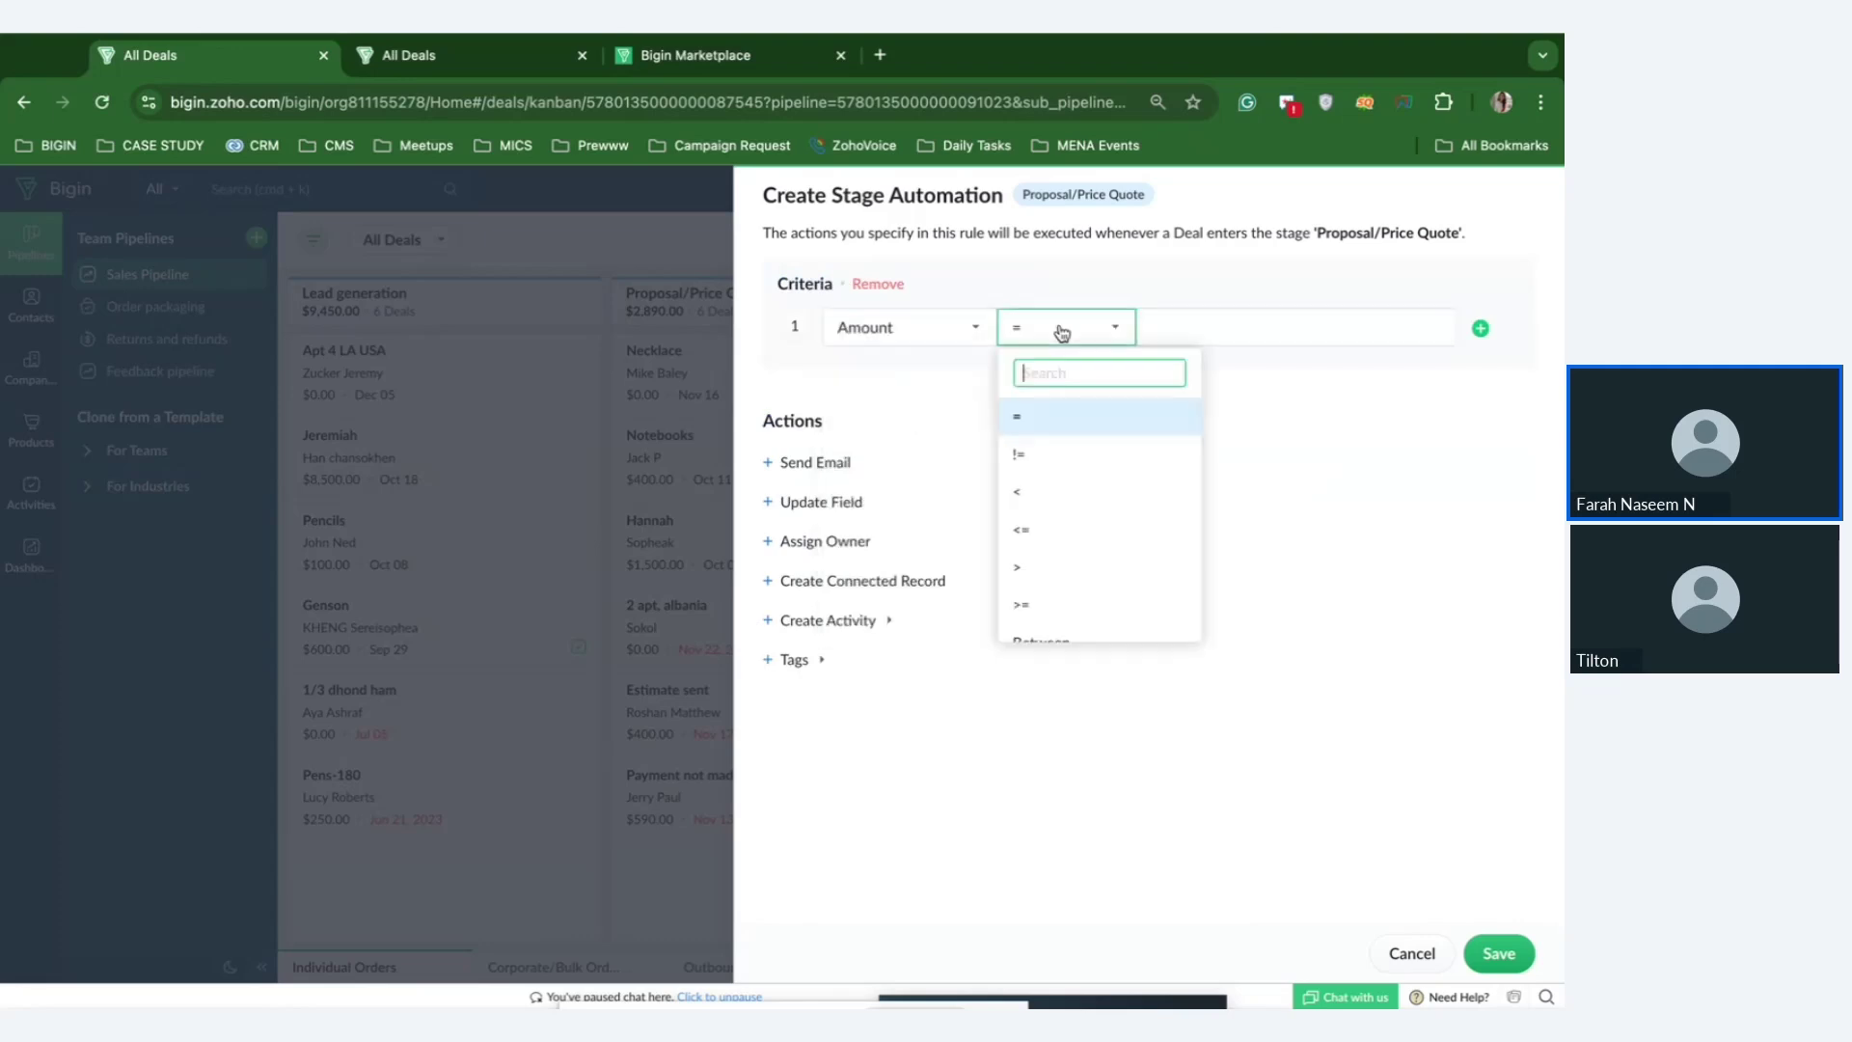
left_click(1061, 567)
left_click(1178, 328)
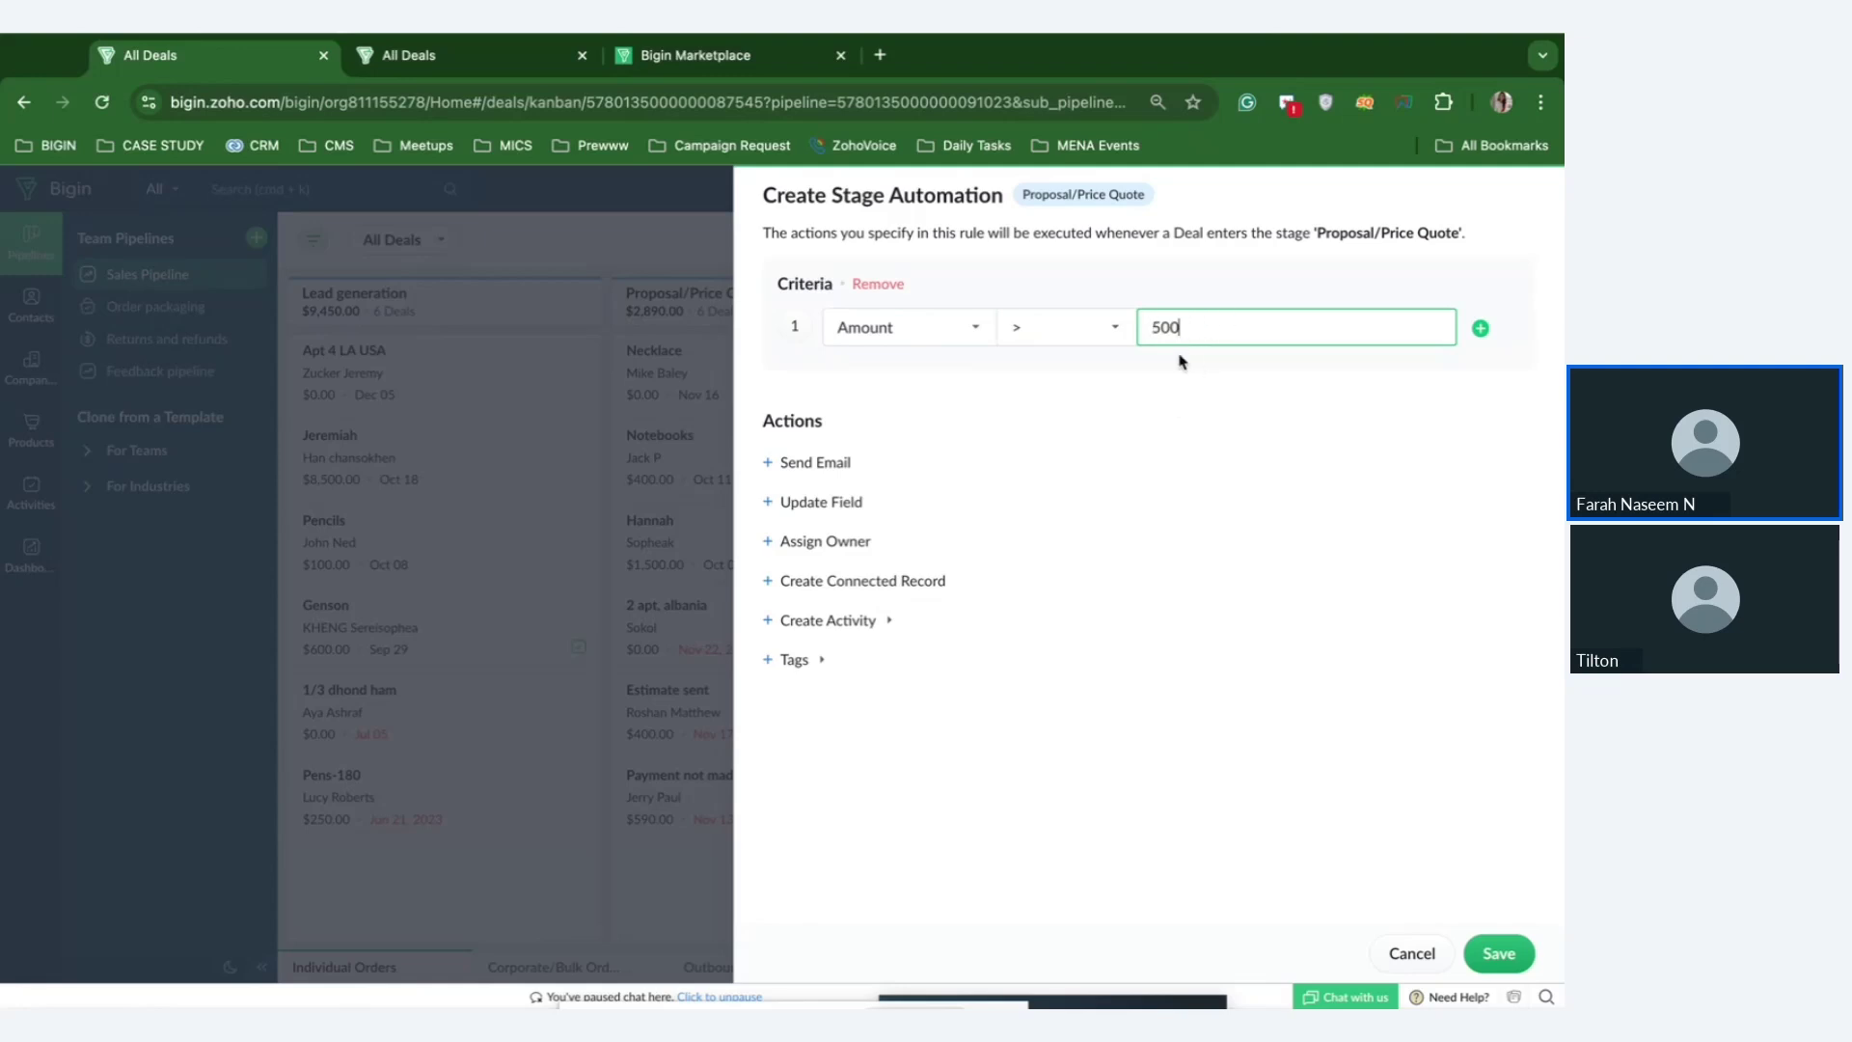
Add a task due 2 days after the automation trigger date with owner notification and a reminder, and save the automation.
mouse_move(856, 623)
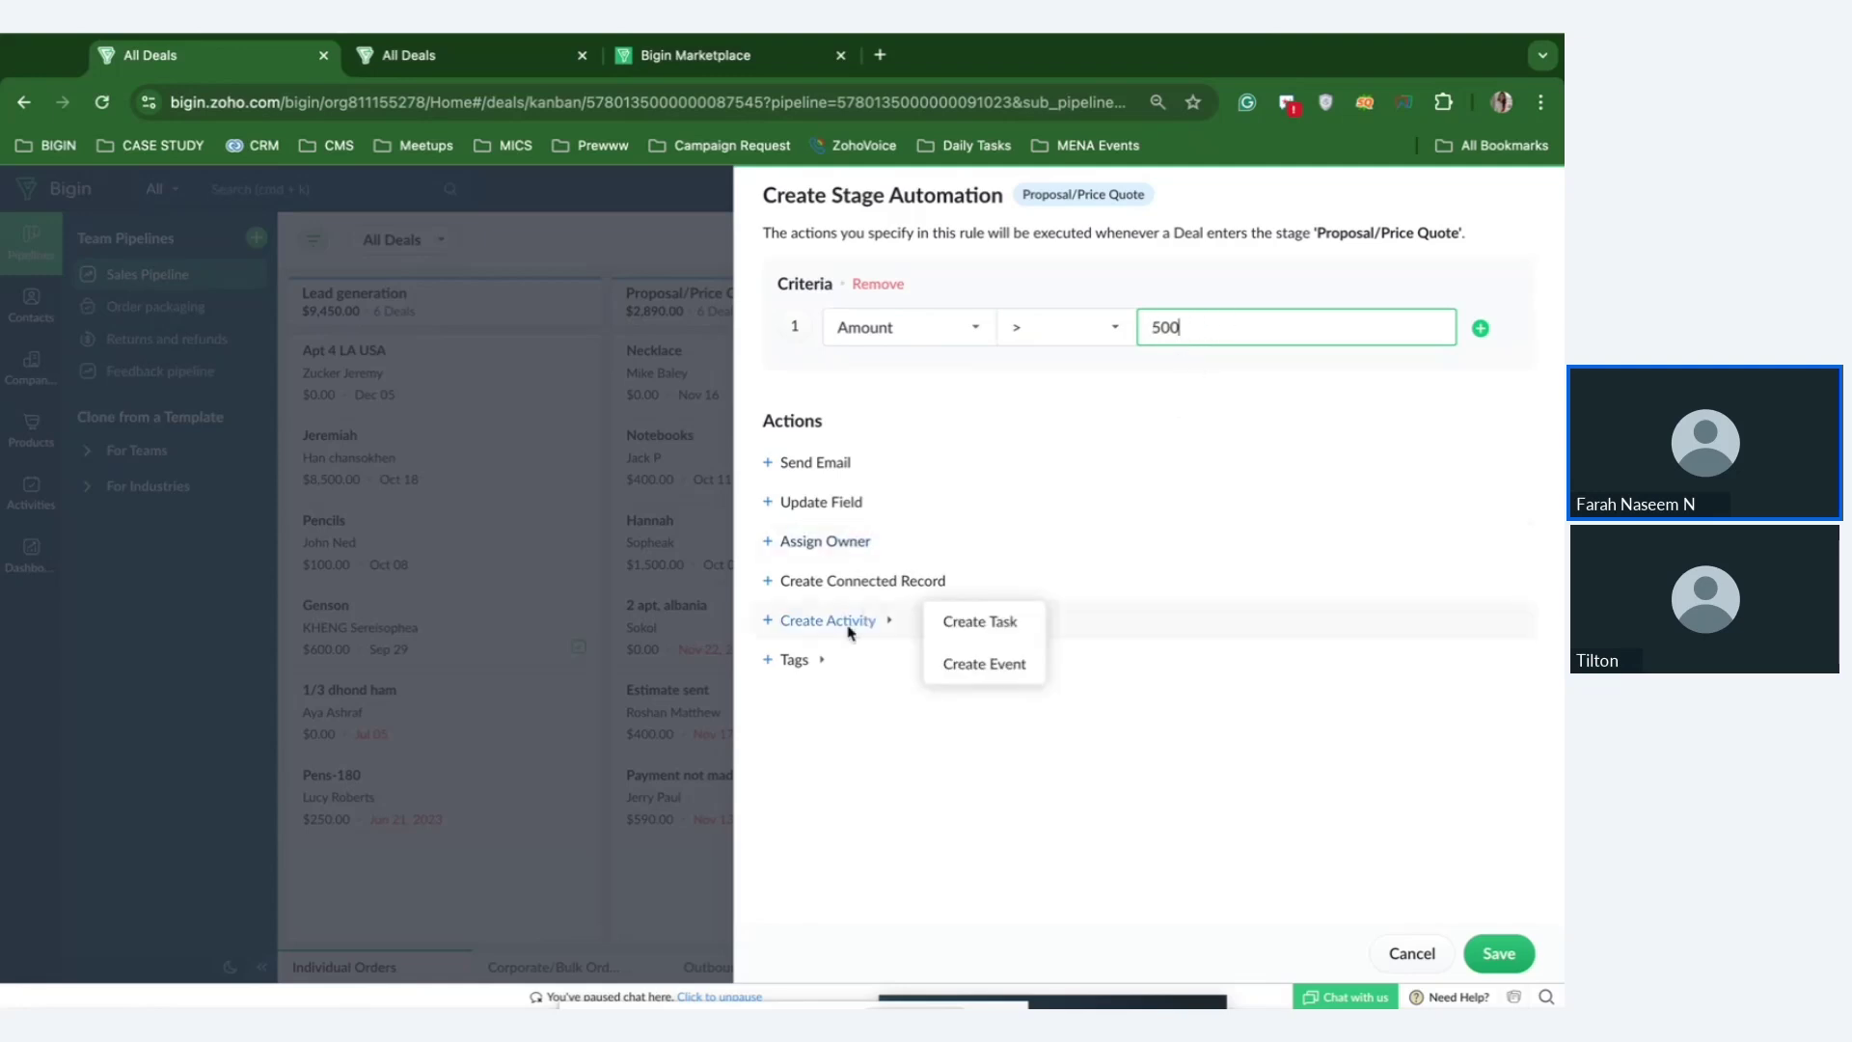
left_click(962, 623)
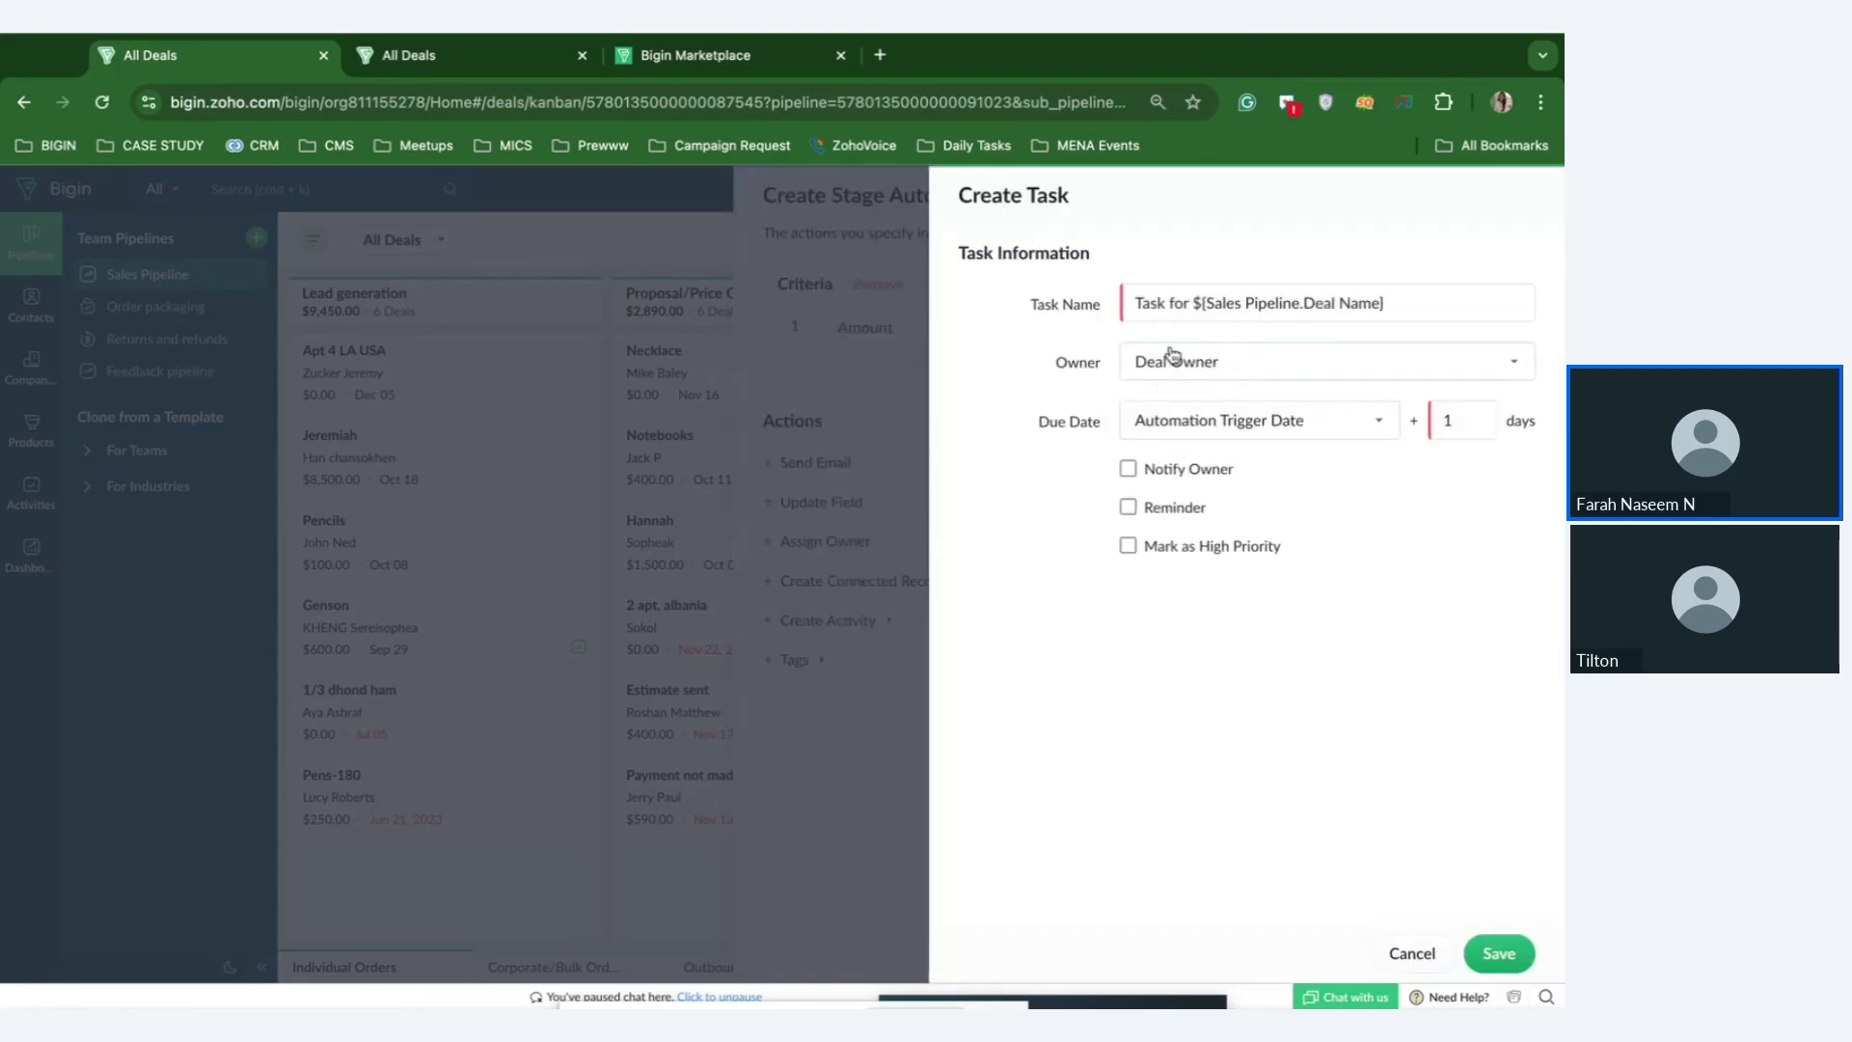
left_click(1468, 425)
key("BackSpace")
type("2")
left_click(1210, 770)
left_click(1140, 466)
left_click(1130, 509)
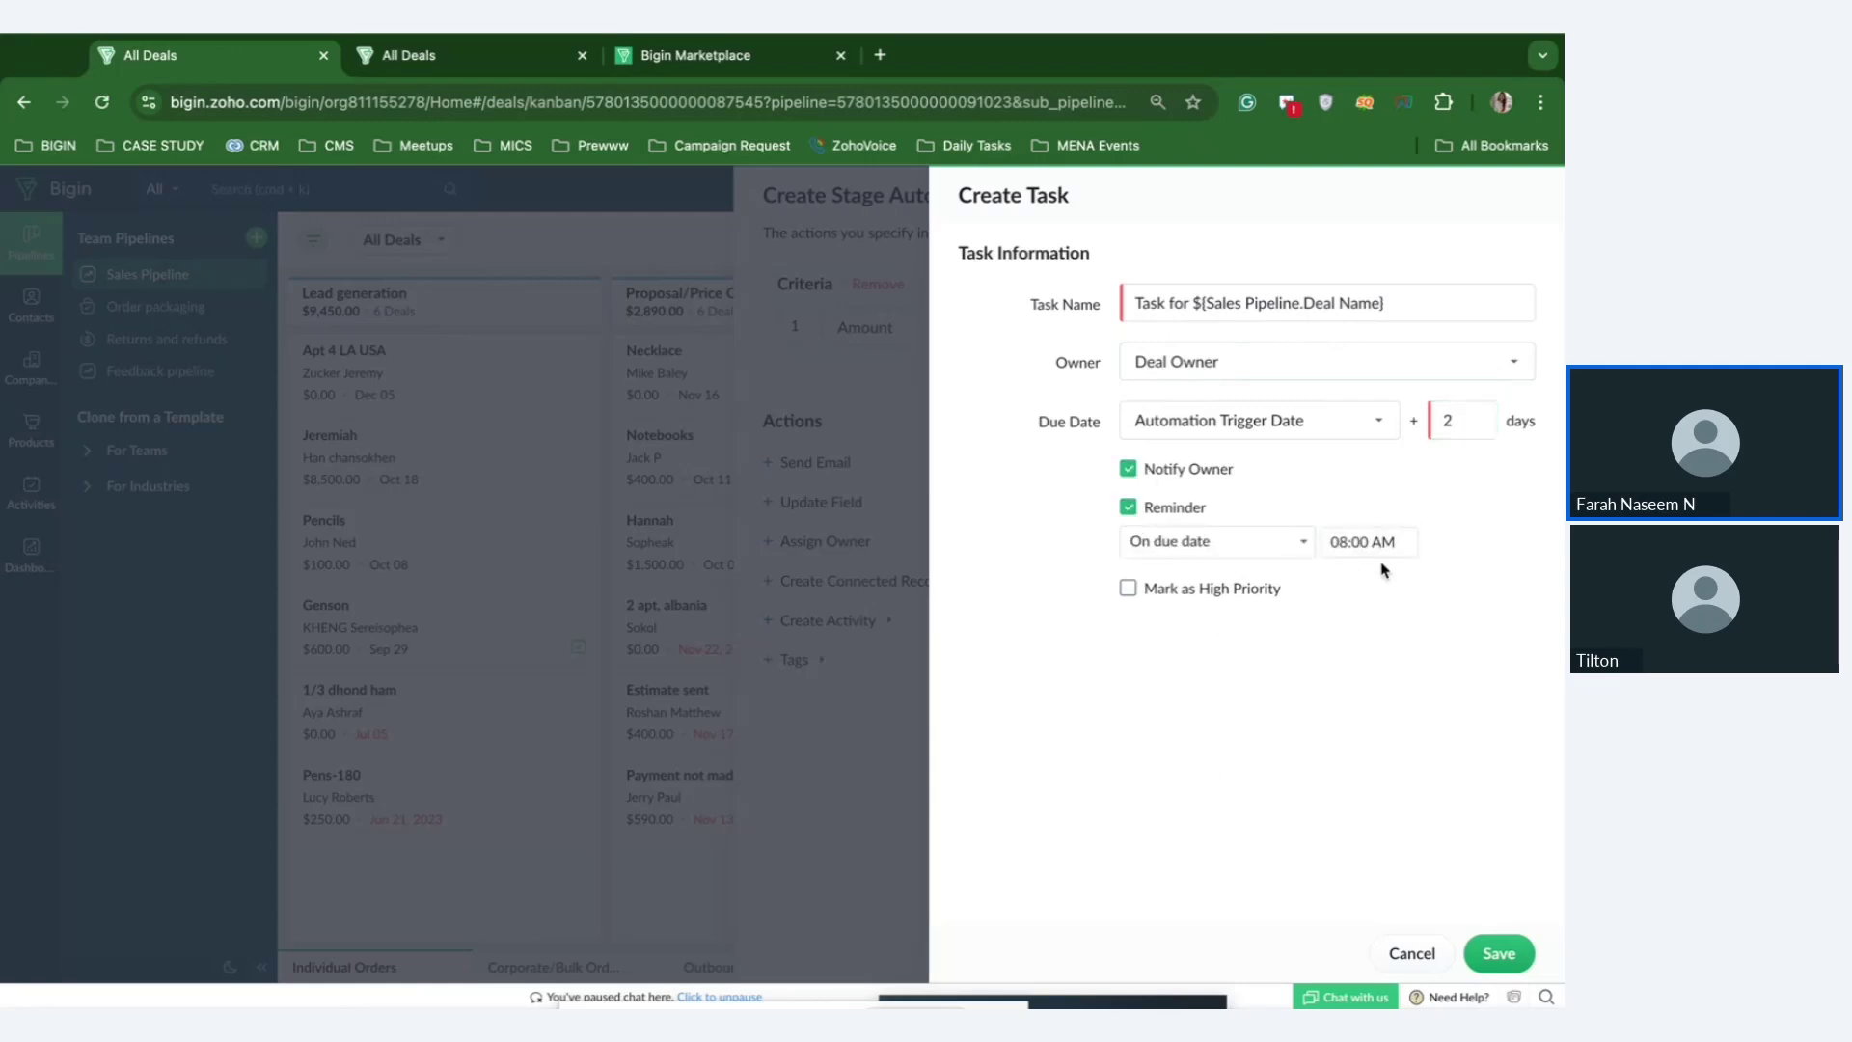
left_click(1497, 954)
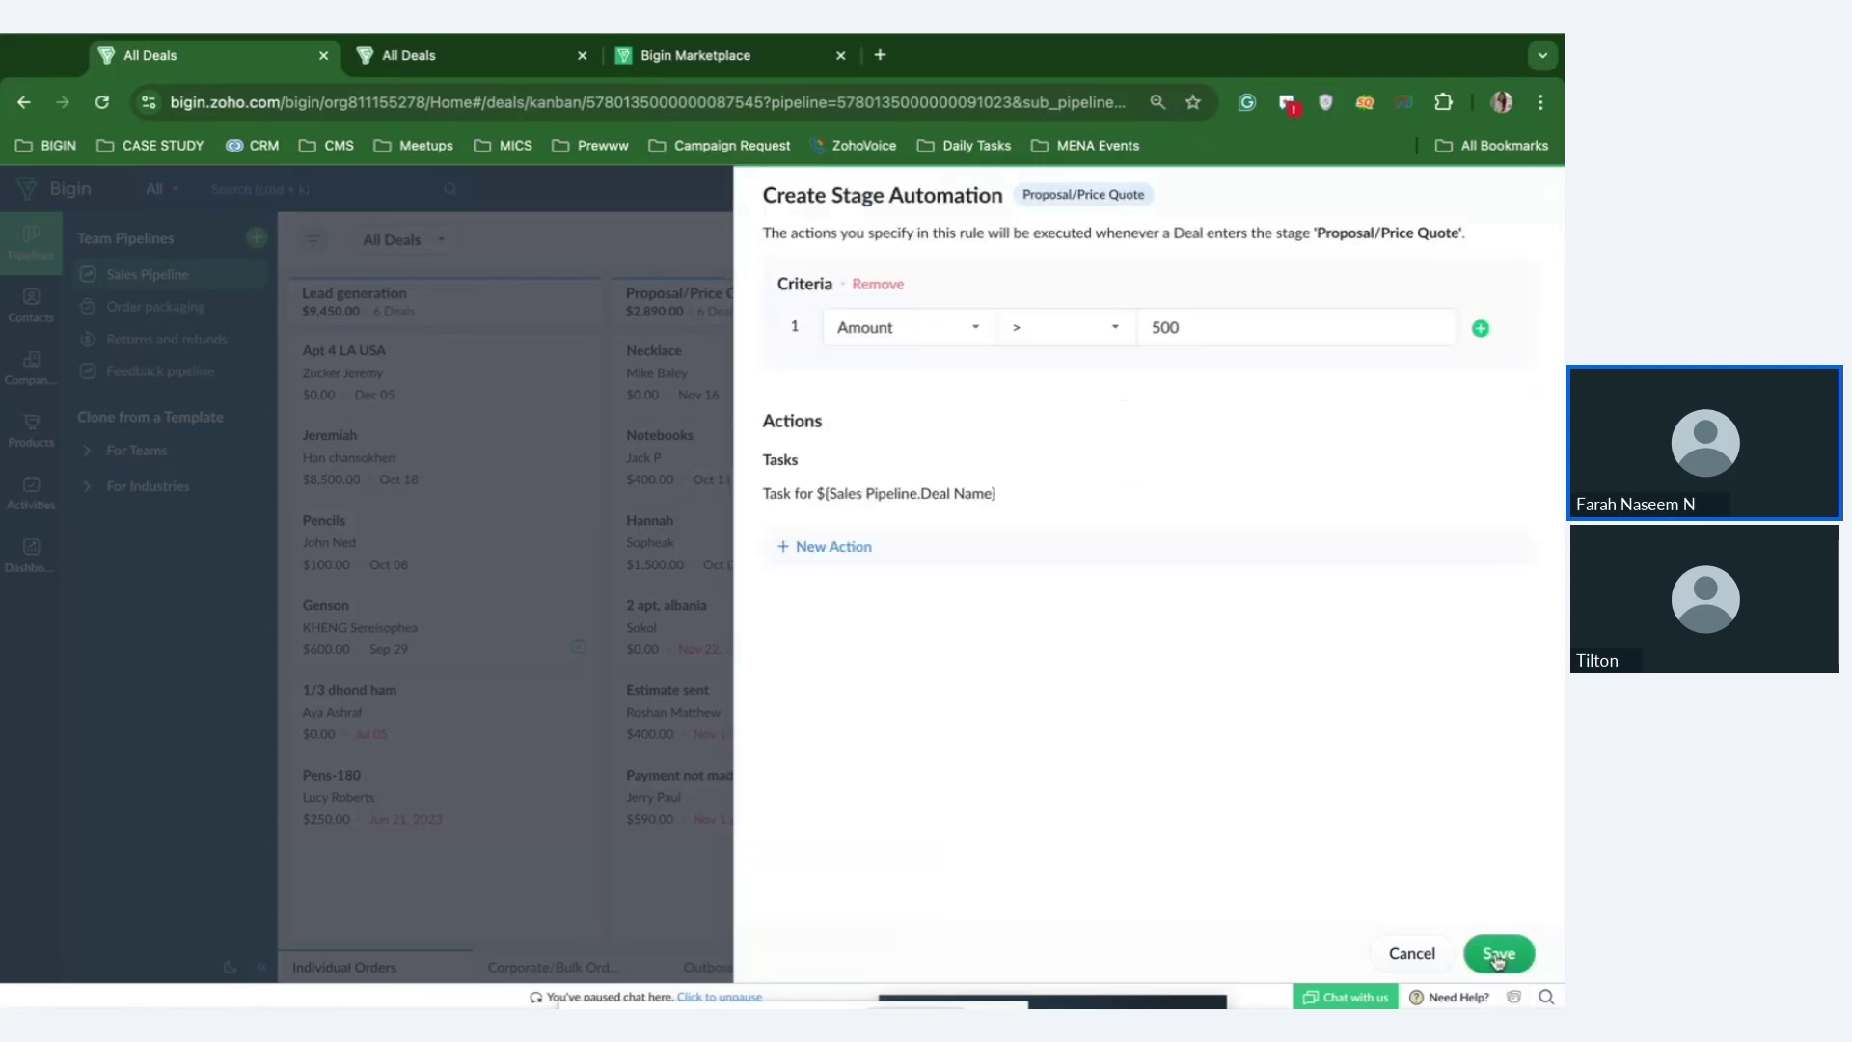
left_click(1498, 955)
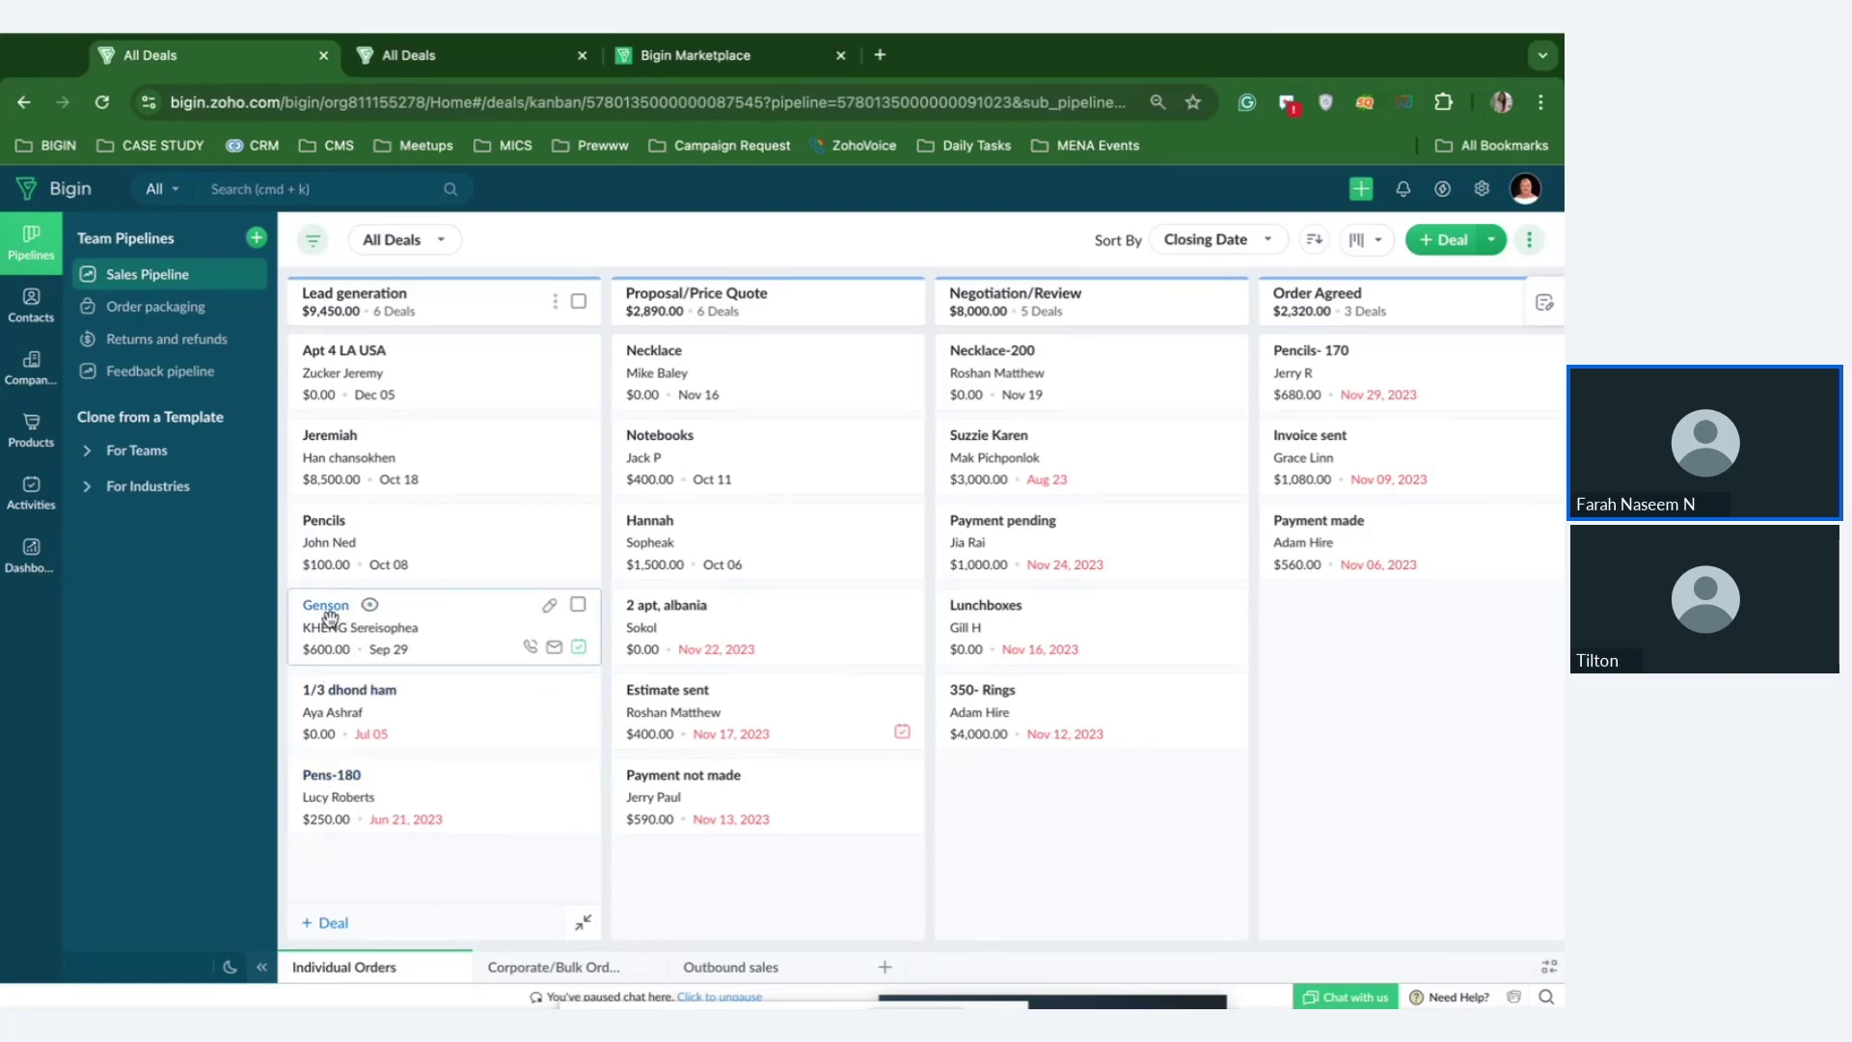
Move the $600 deal from Lead generation to Proposal/Price Quote, and review its timeline and activities.
left_click_drag(333, 618, 640, 626)
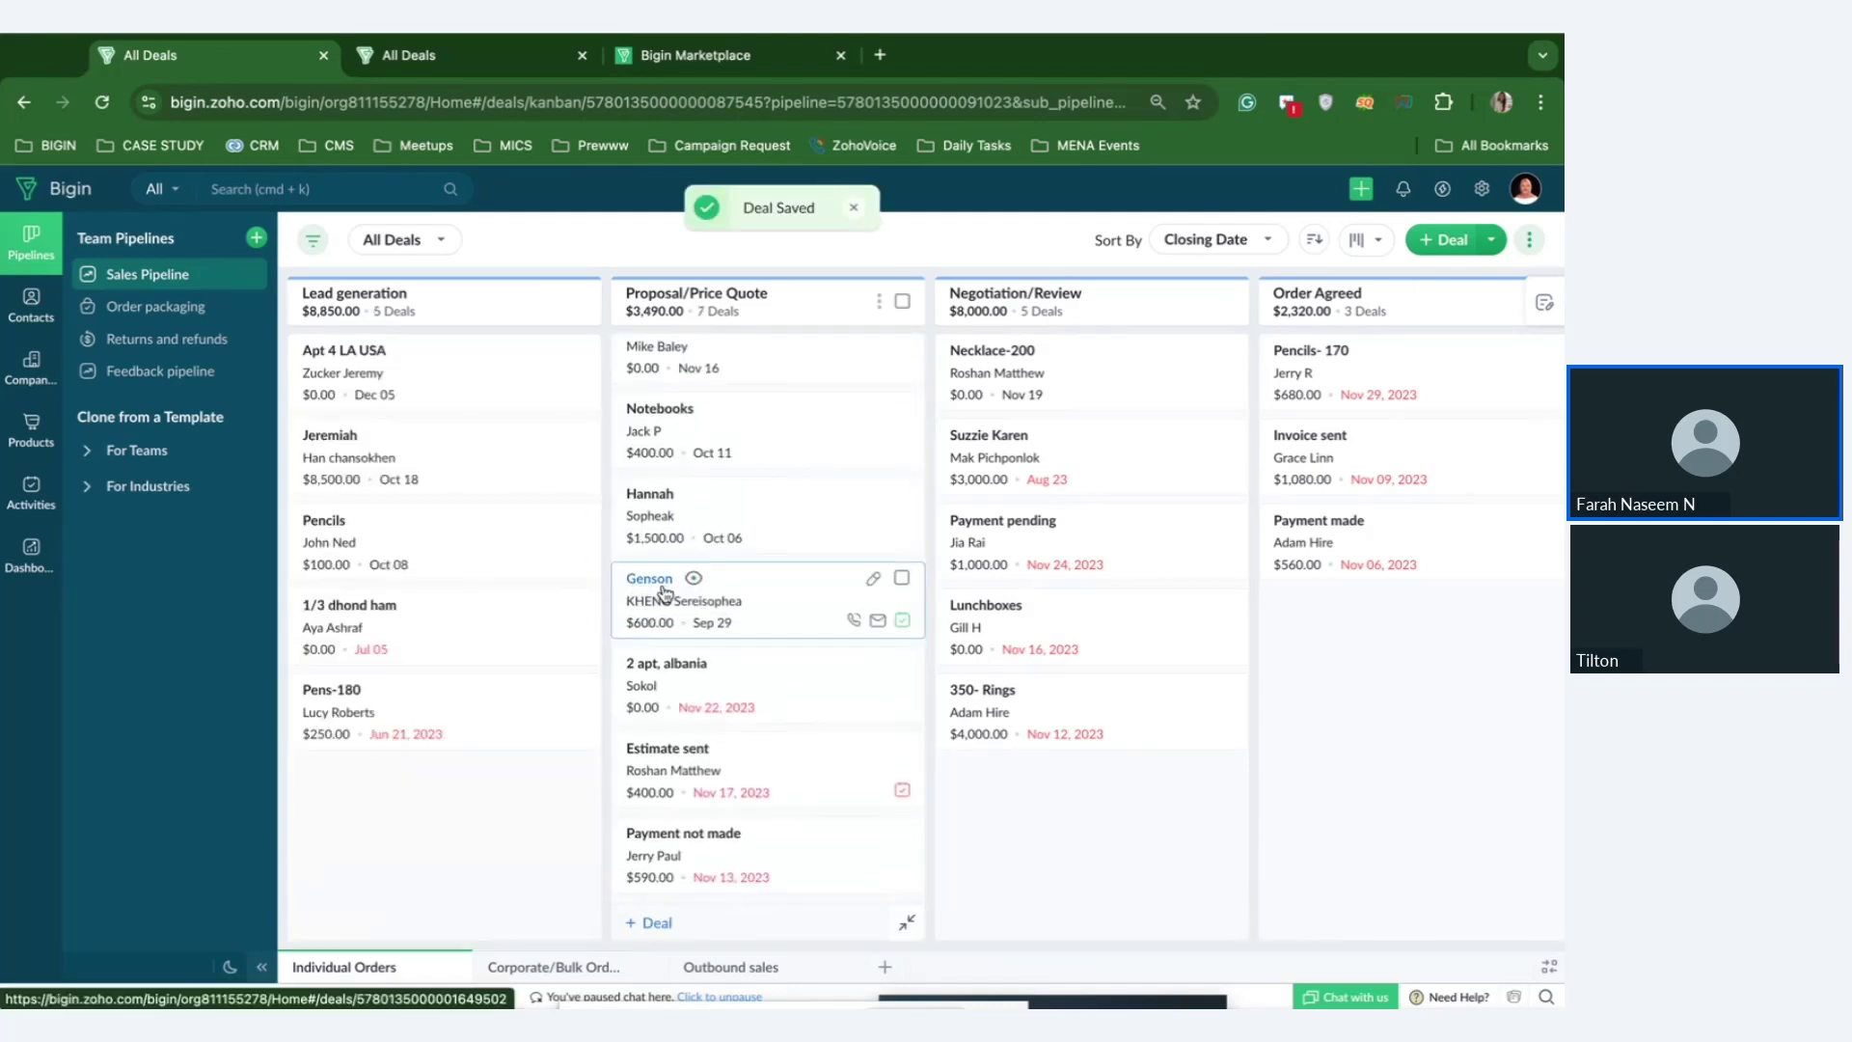
left_click(664, 590)
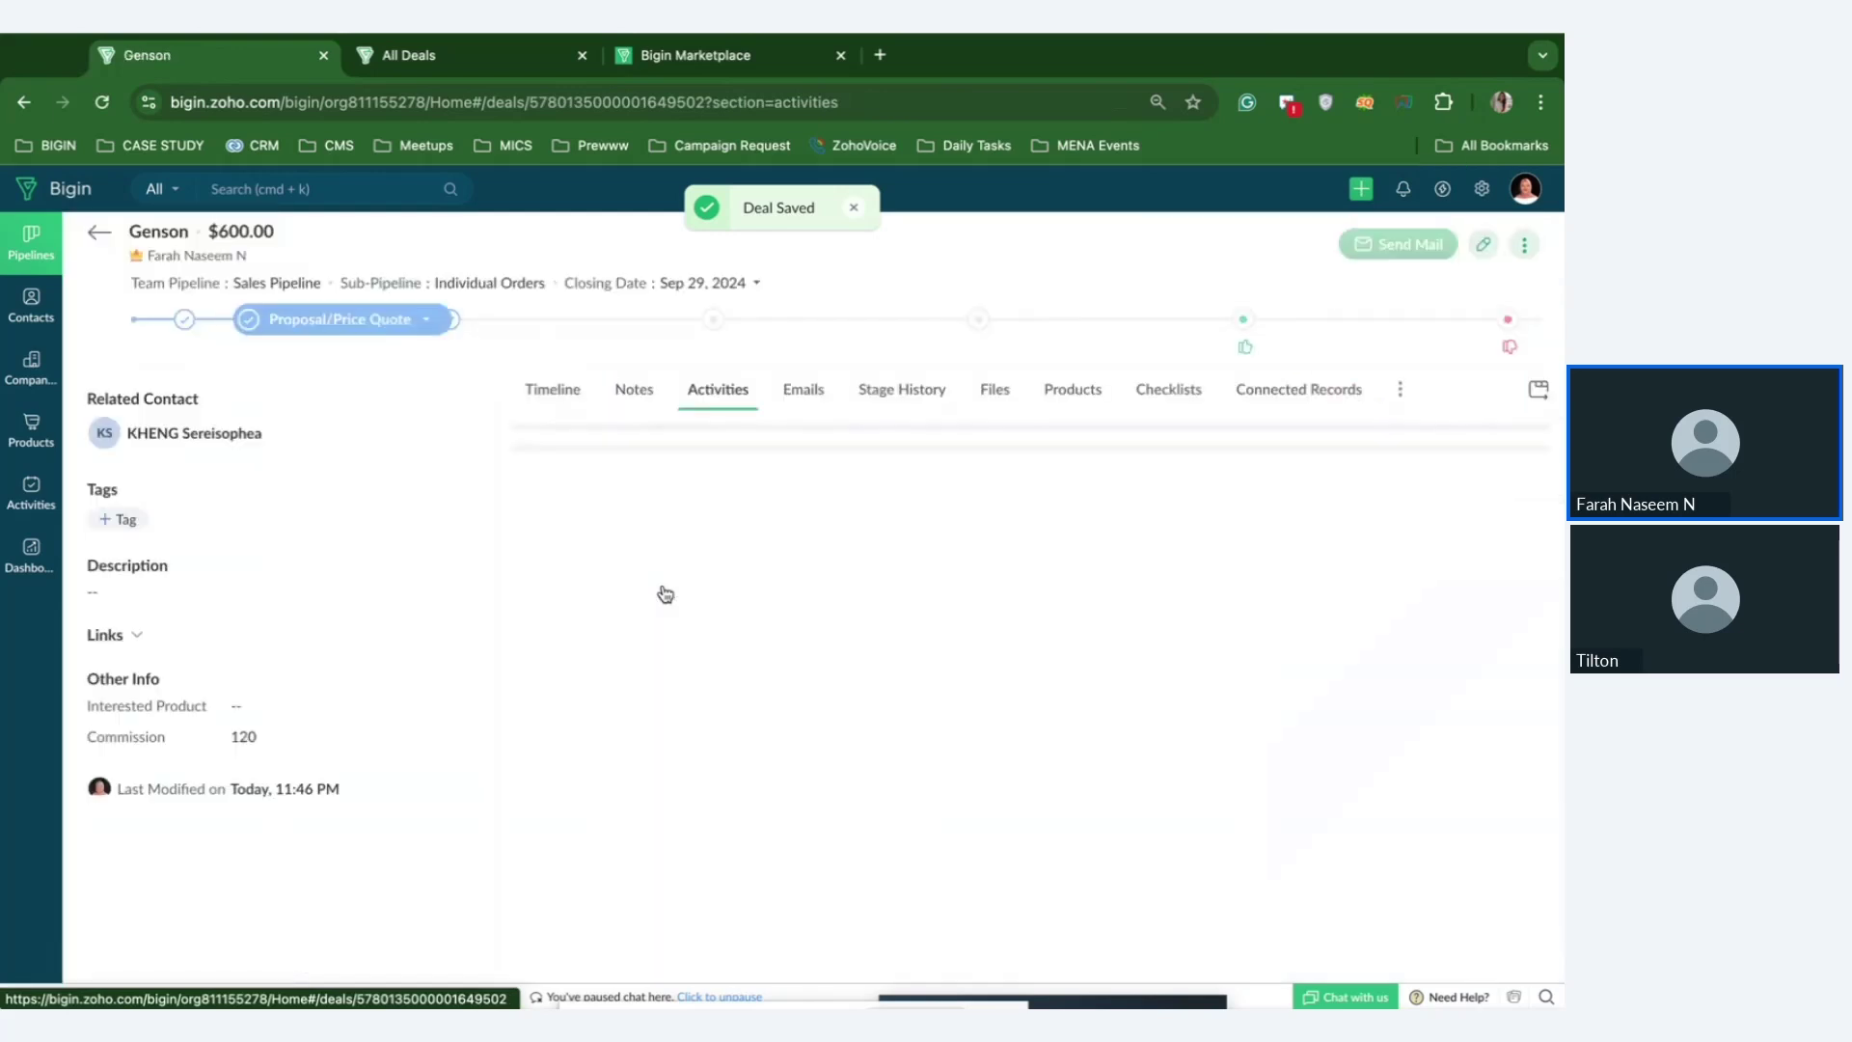
left_click(551, 393)
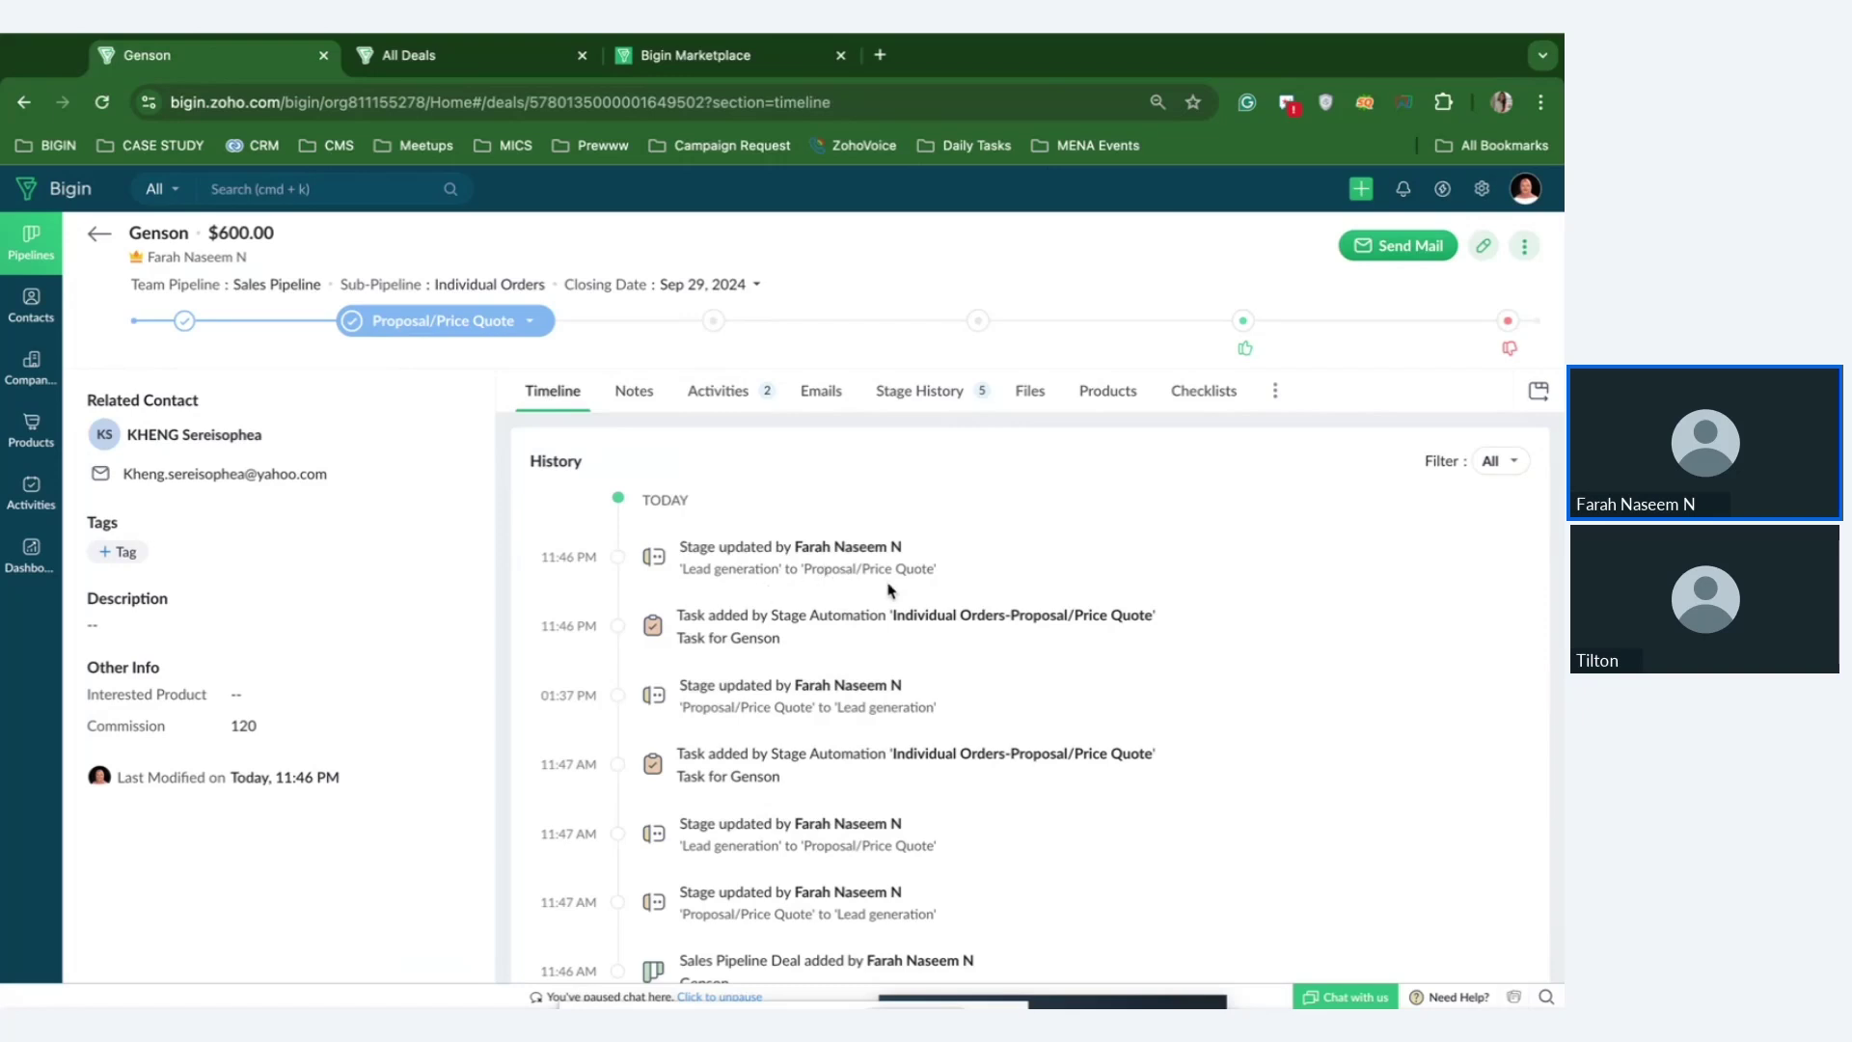
left_click(739, 399)
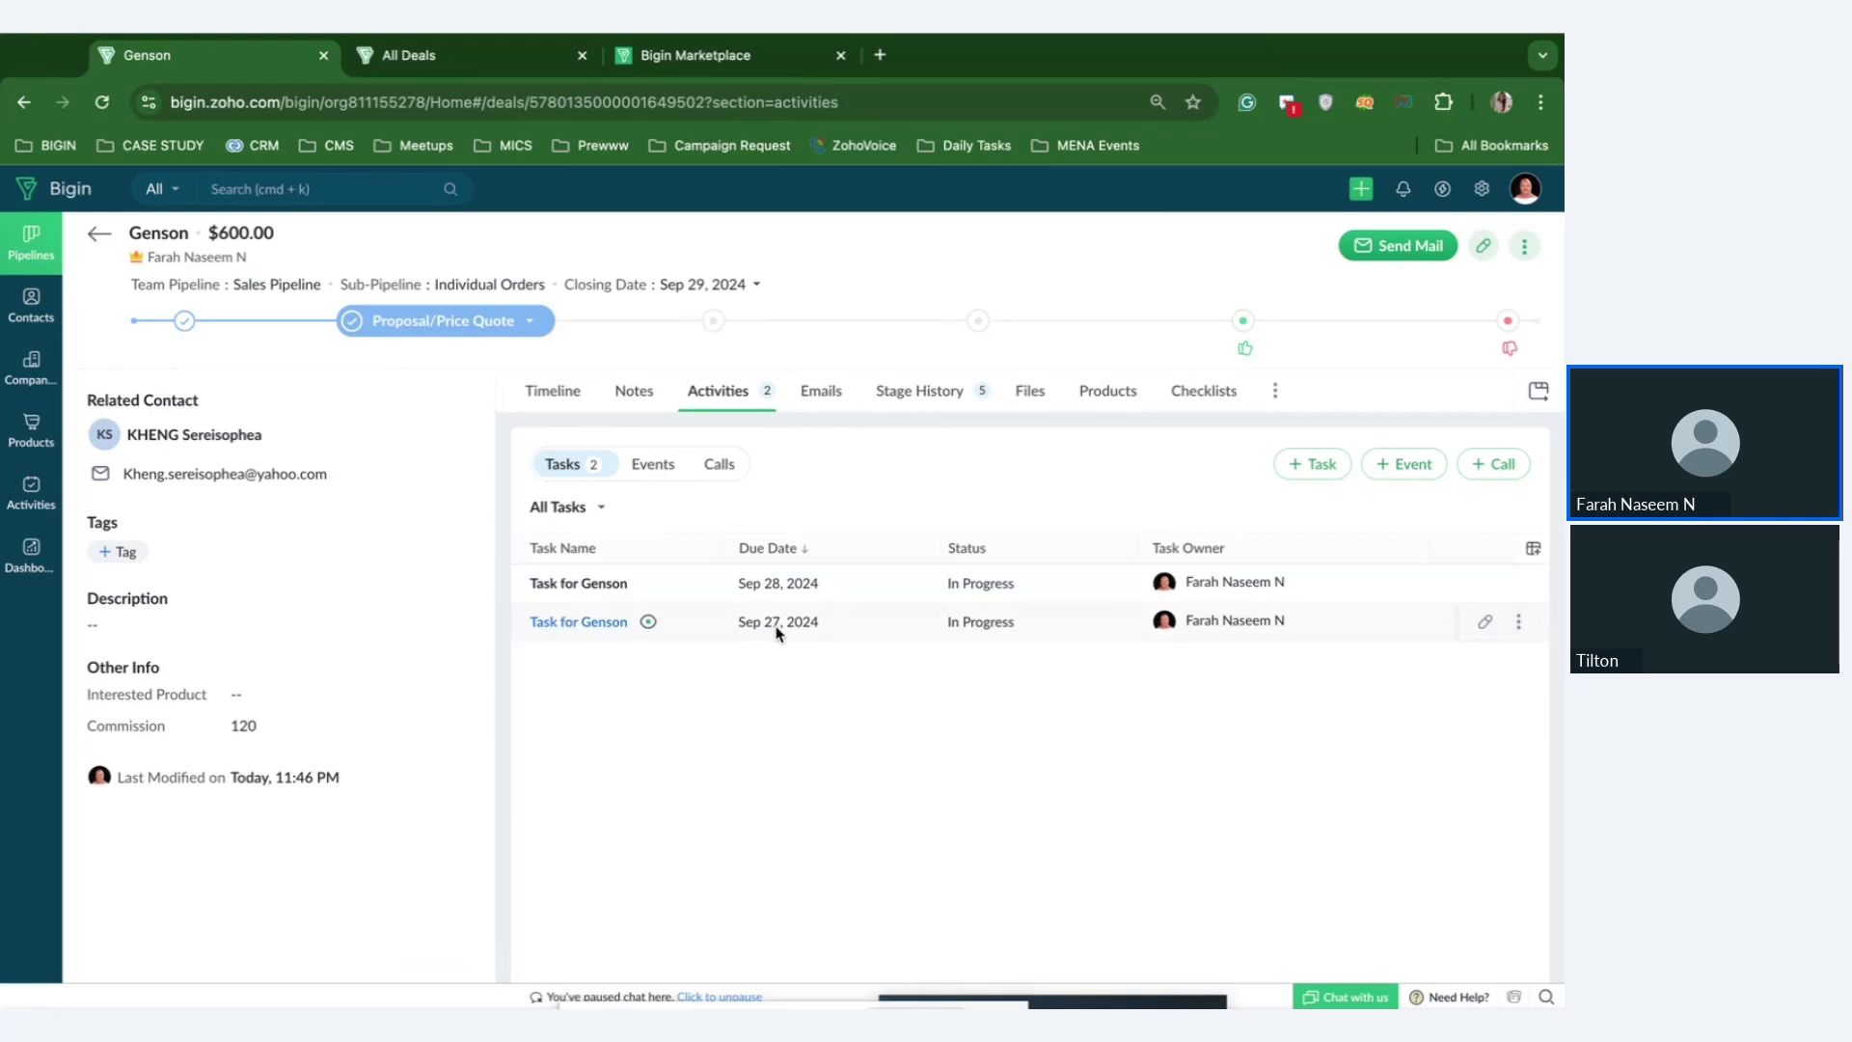
left_click(99, 233)
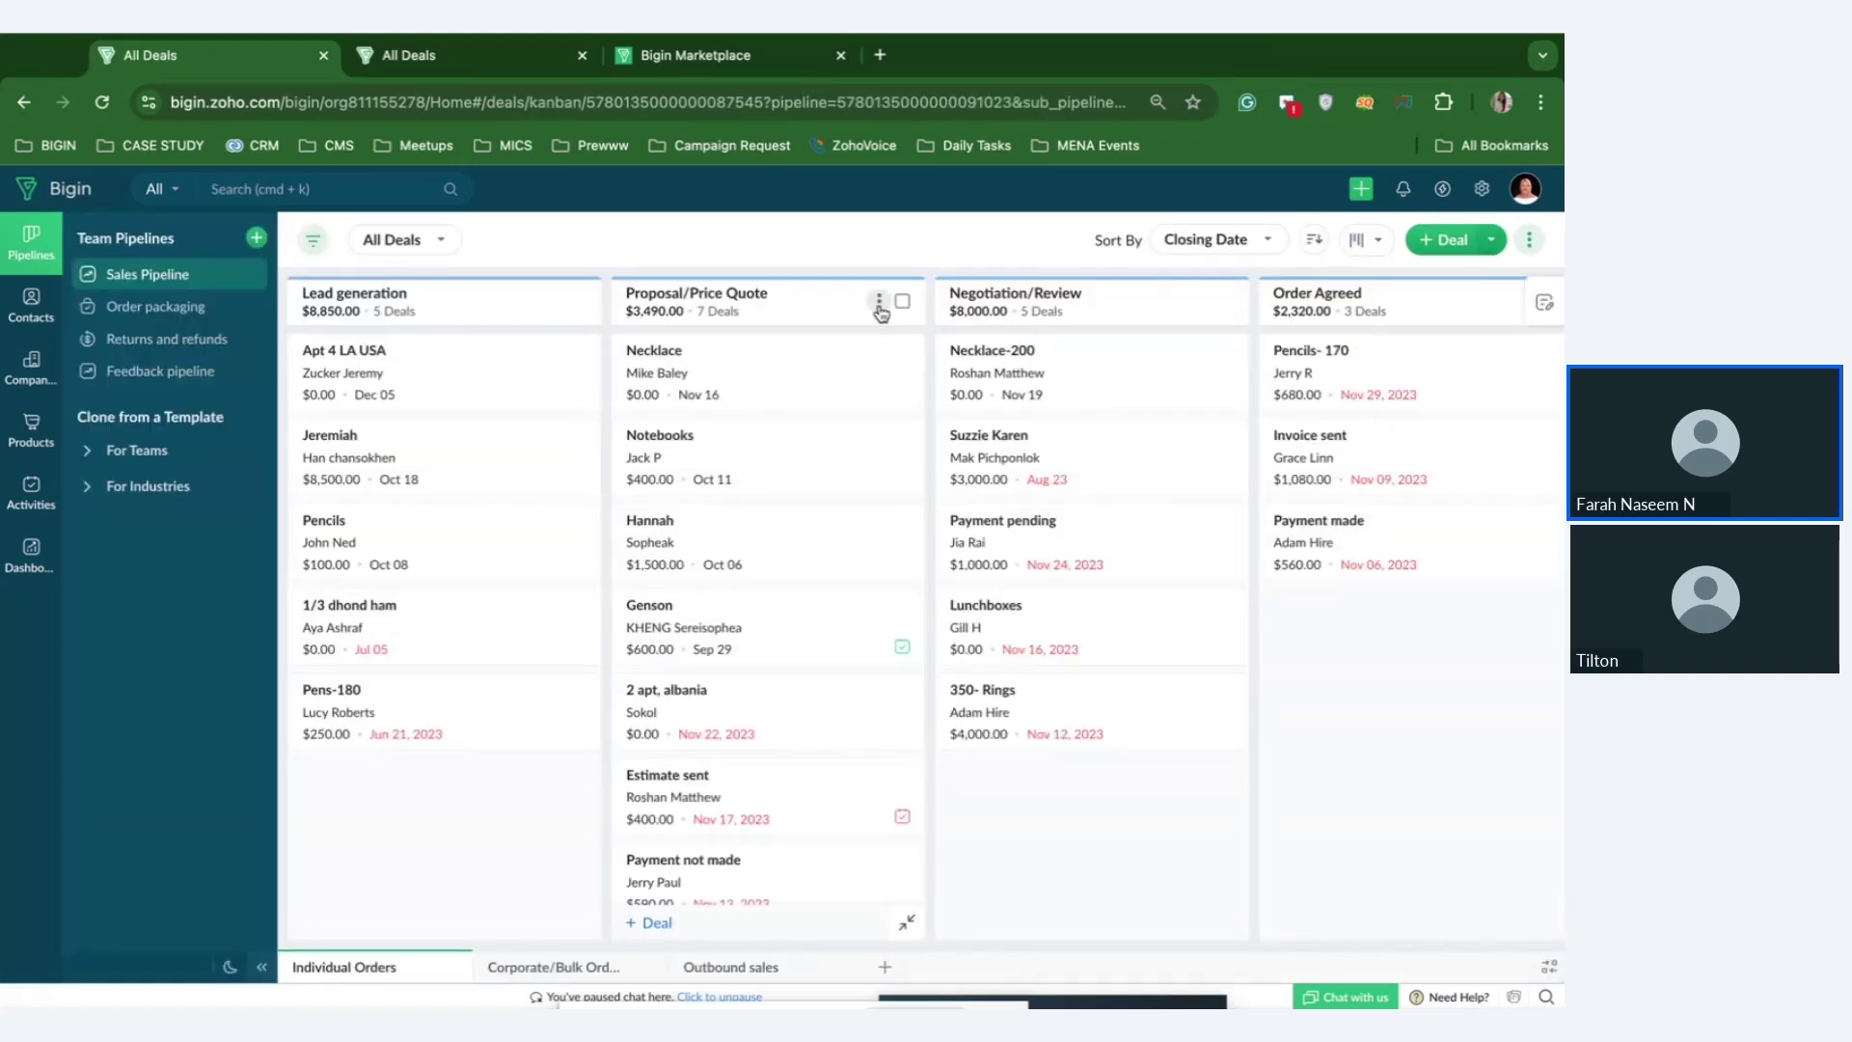
Review the additional action types available in the Proposal/Price Quote stage automation, and close it without saving.
left_click(879, 302)
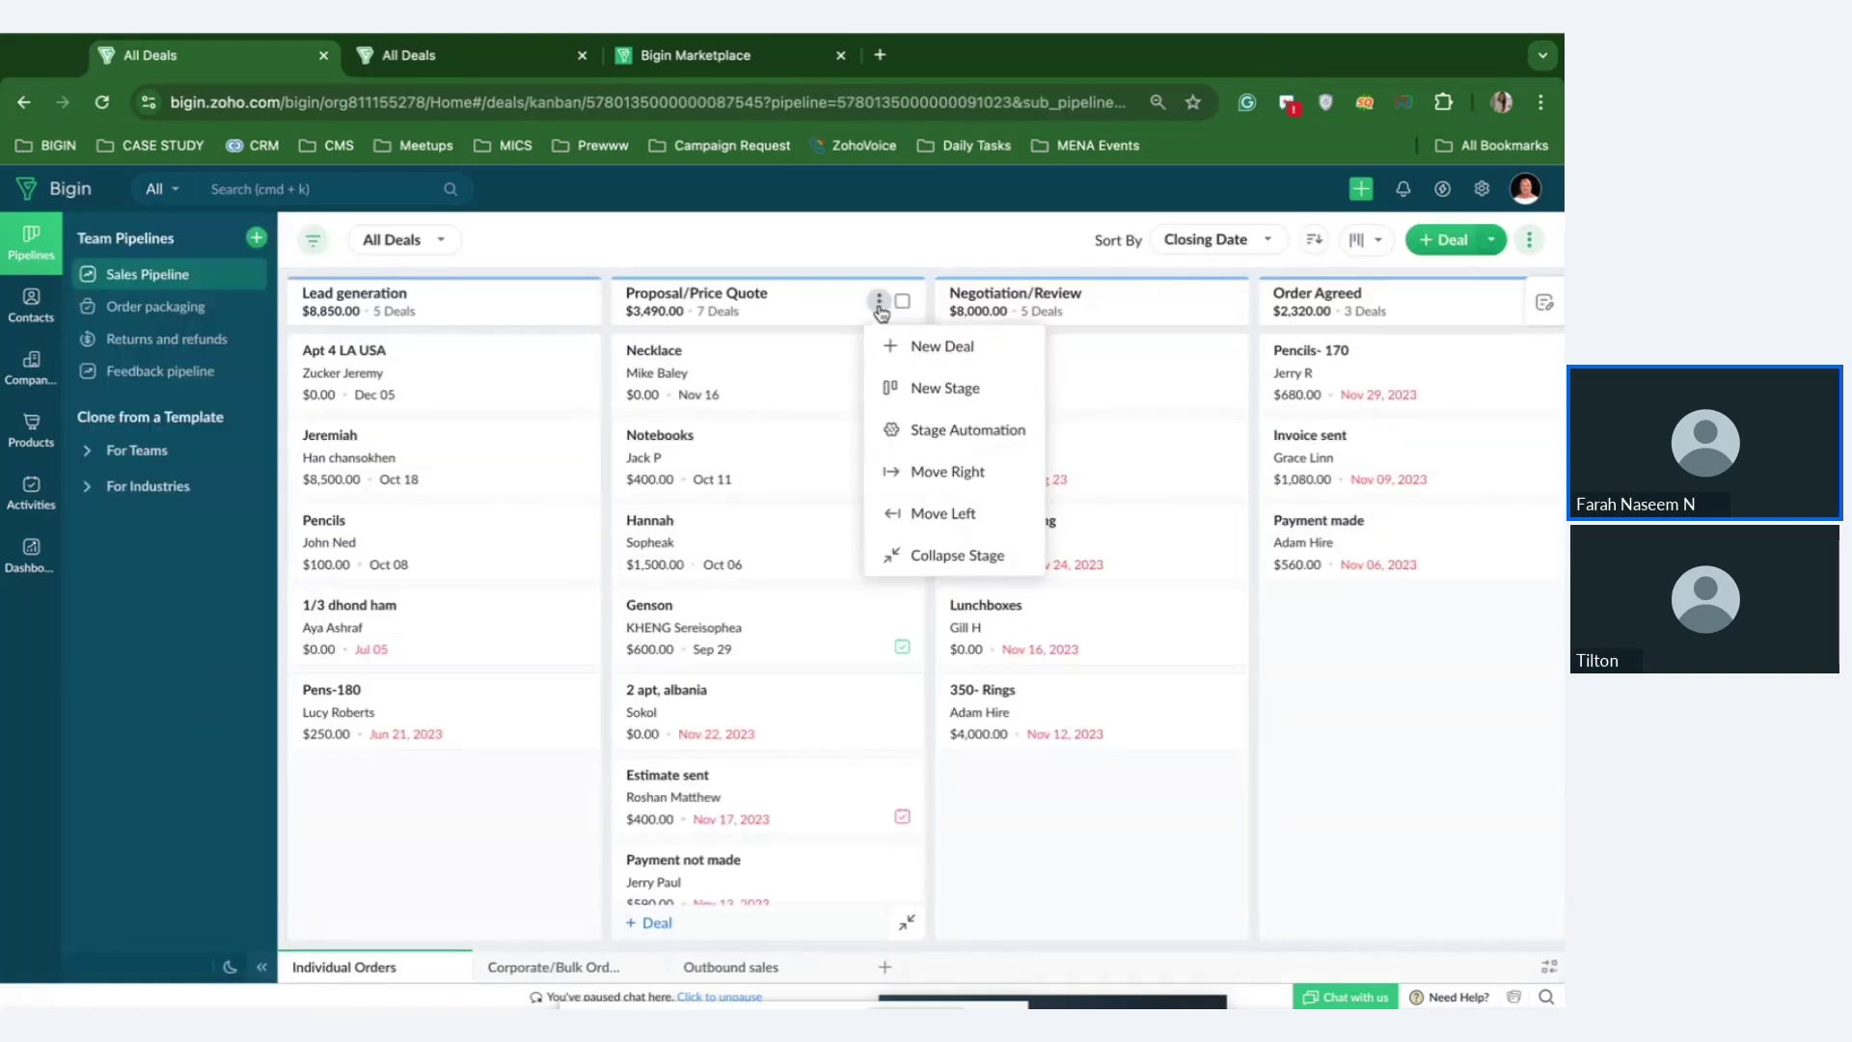
left_click(929, 434)
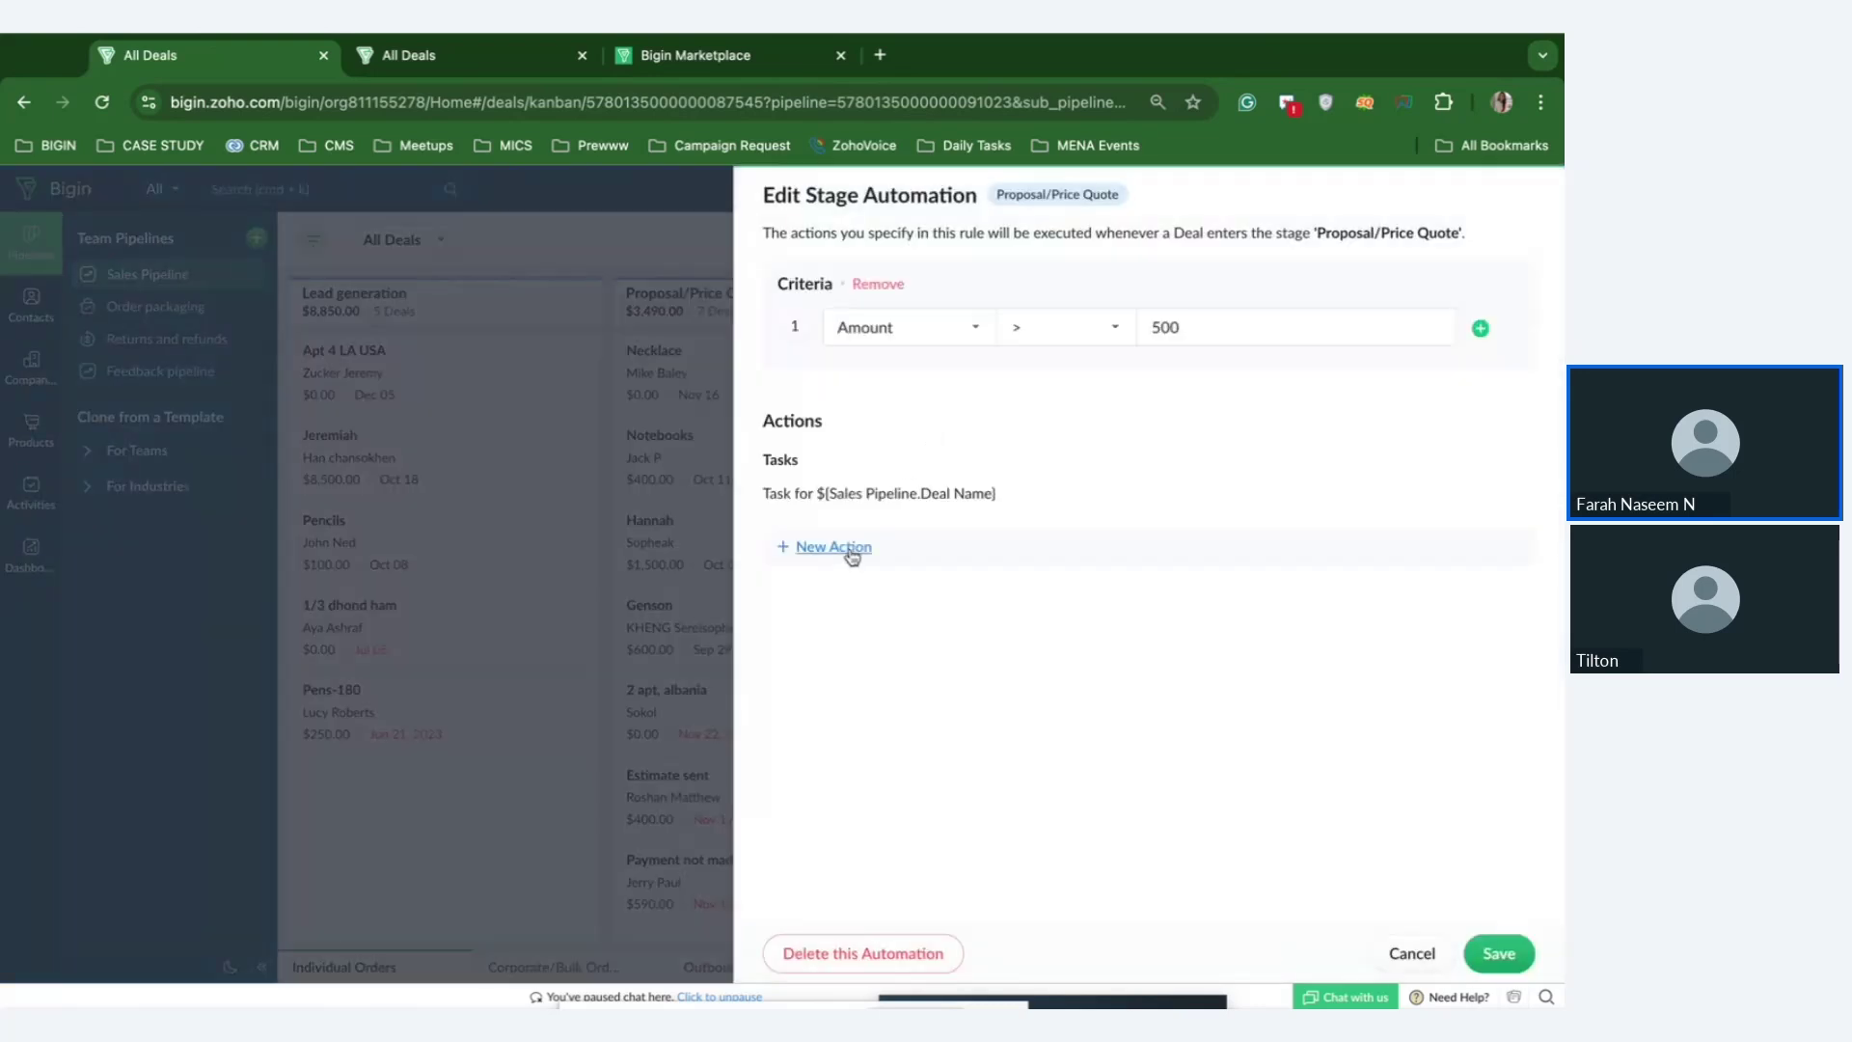
left_click(851, 556)
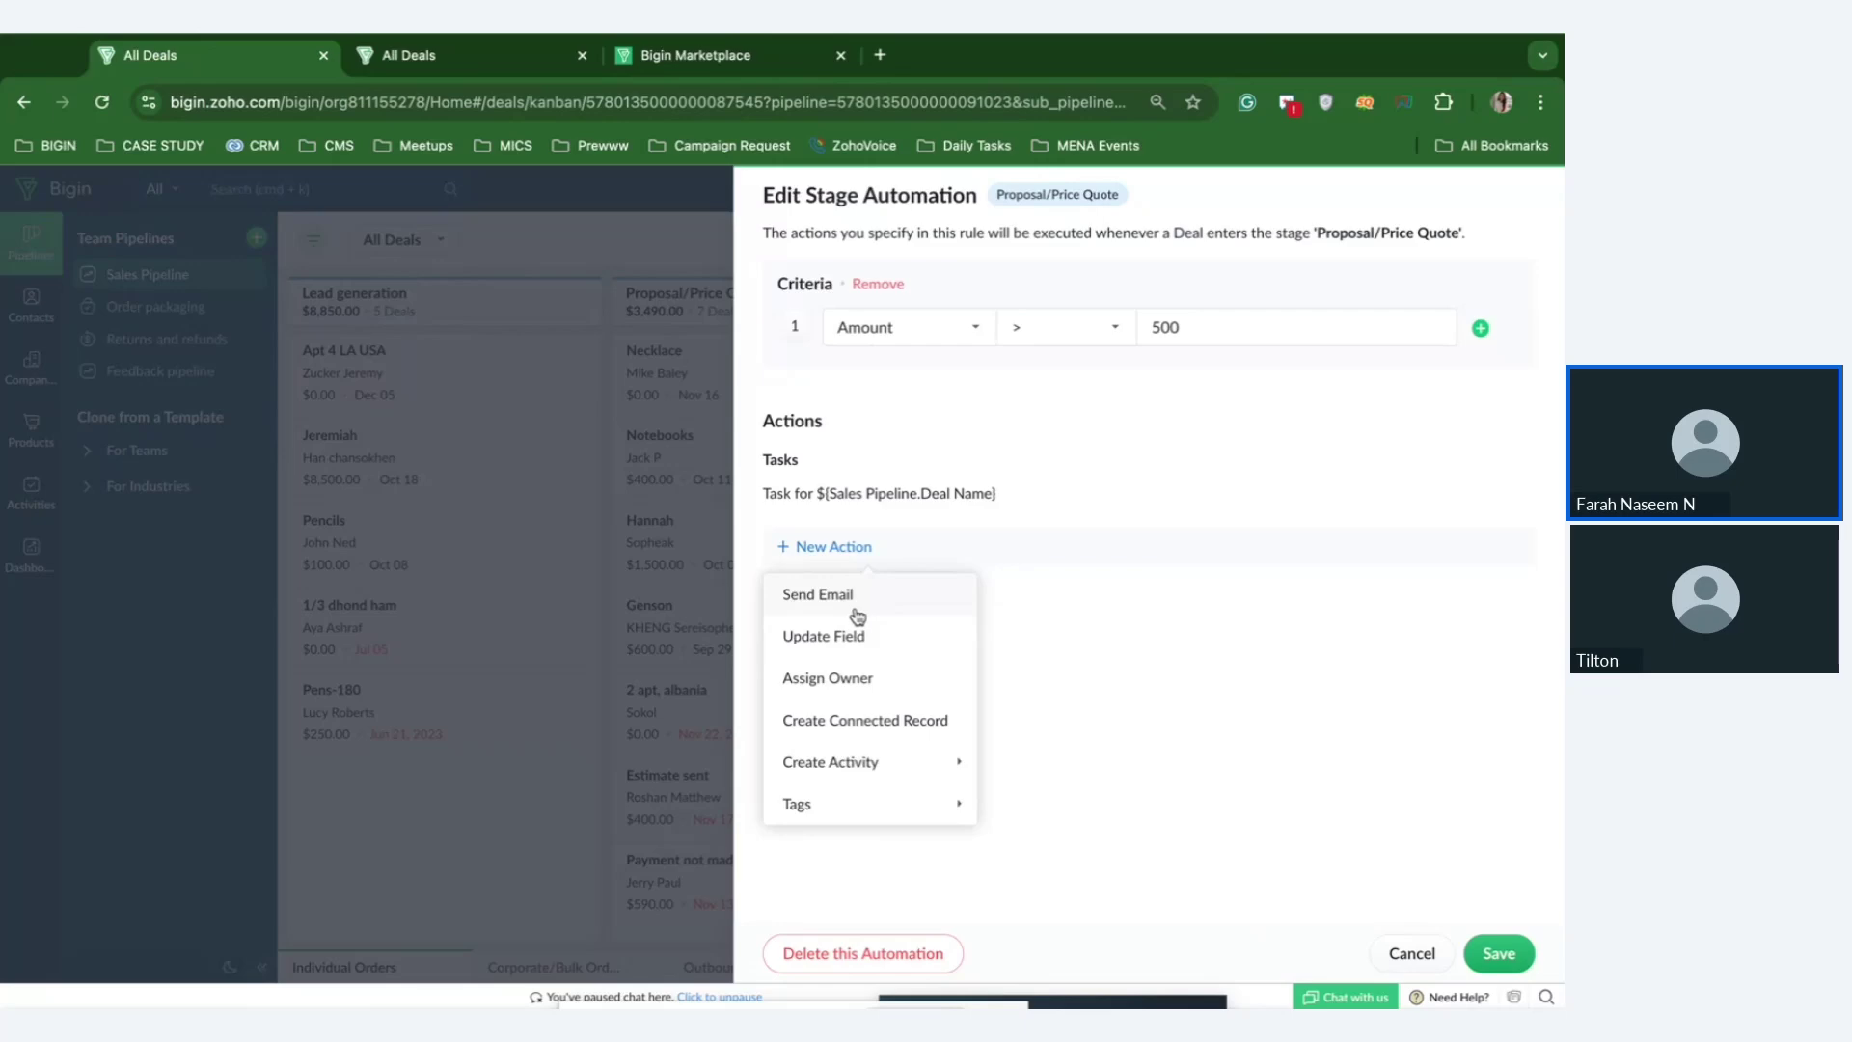
mouse_move(868, 762)
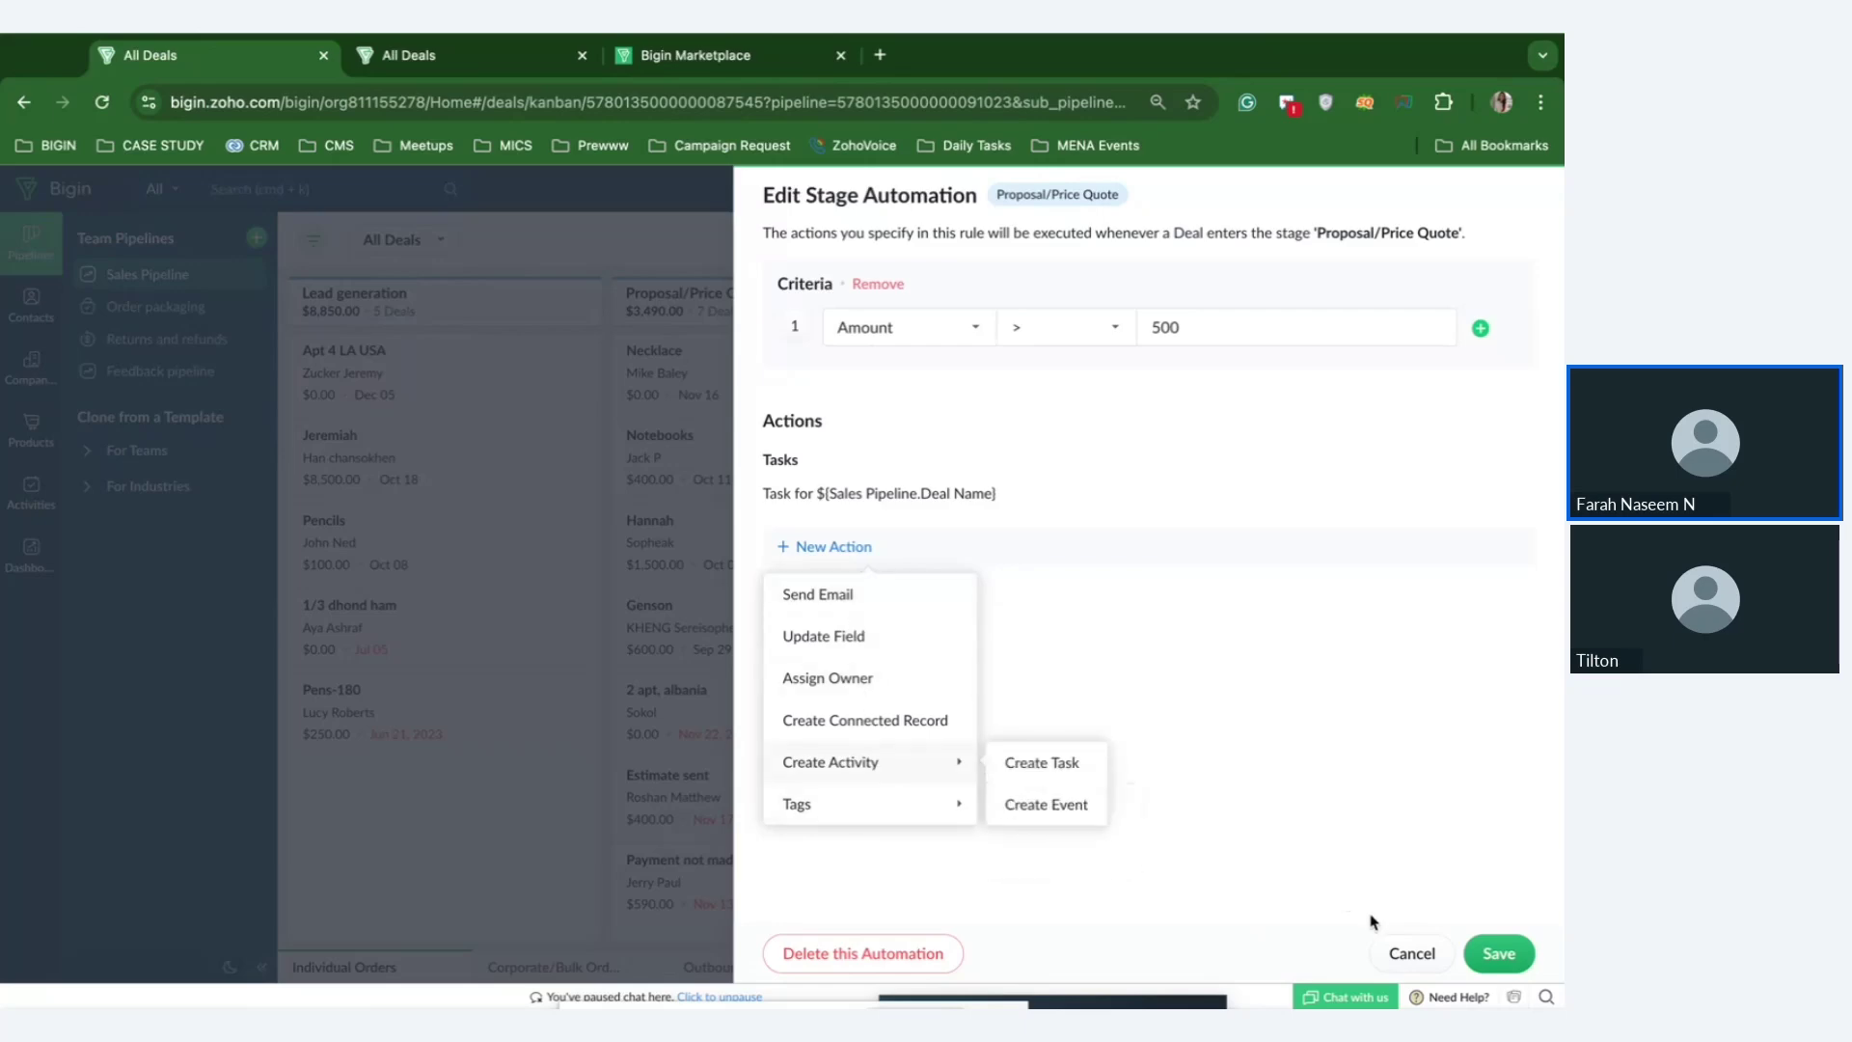
left_click(1411, 953)
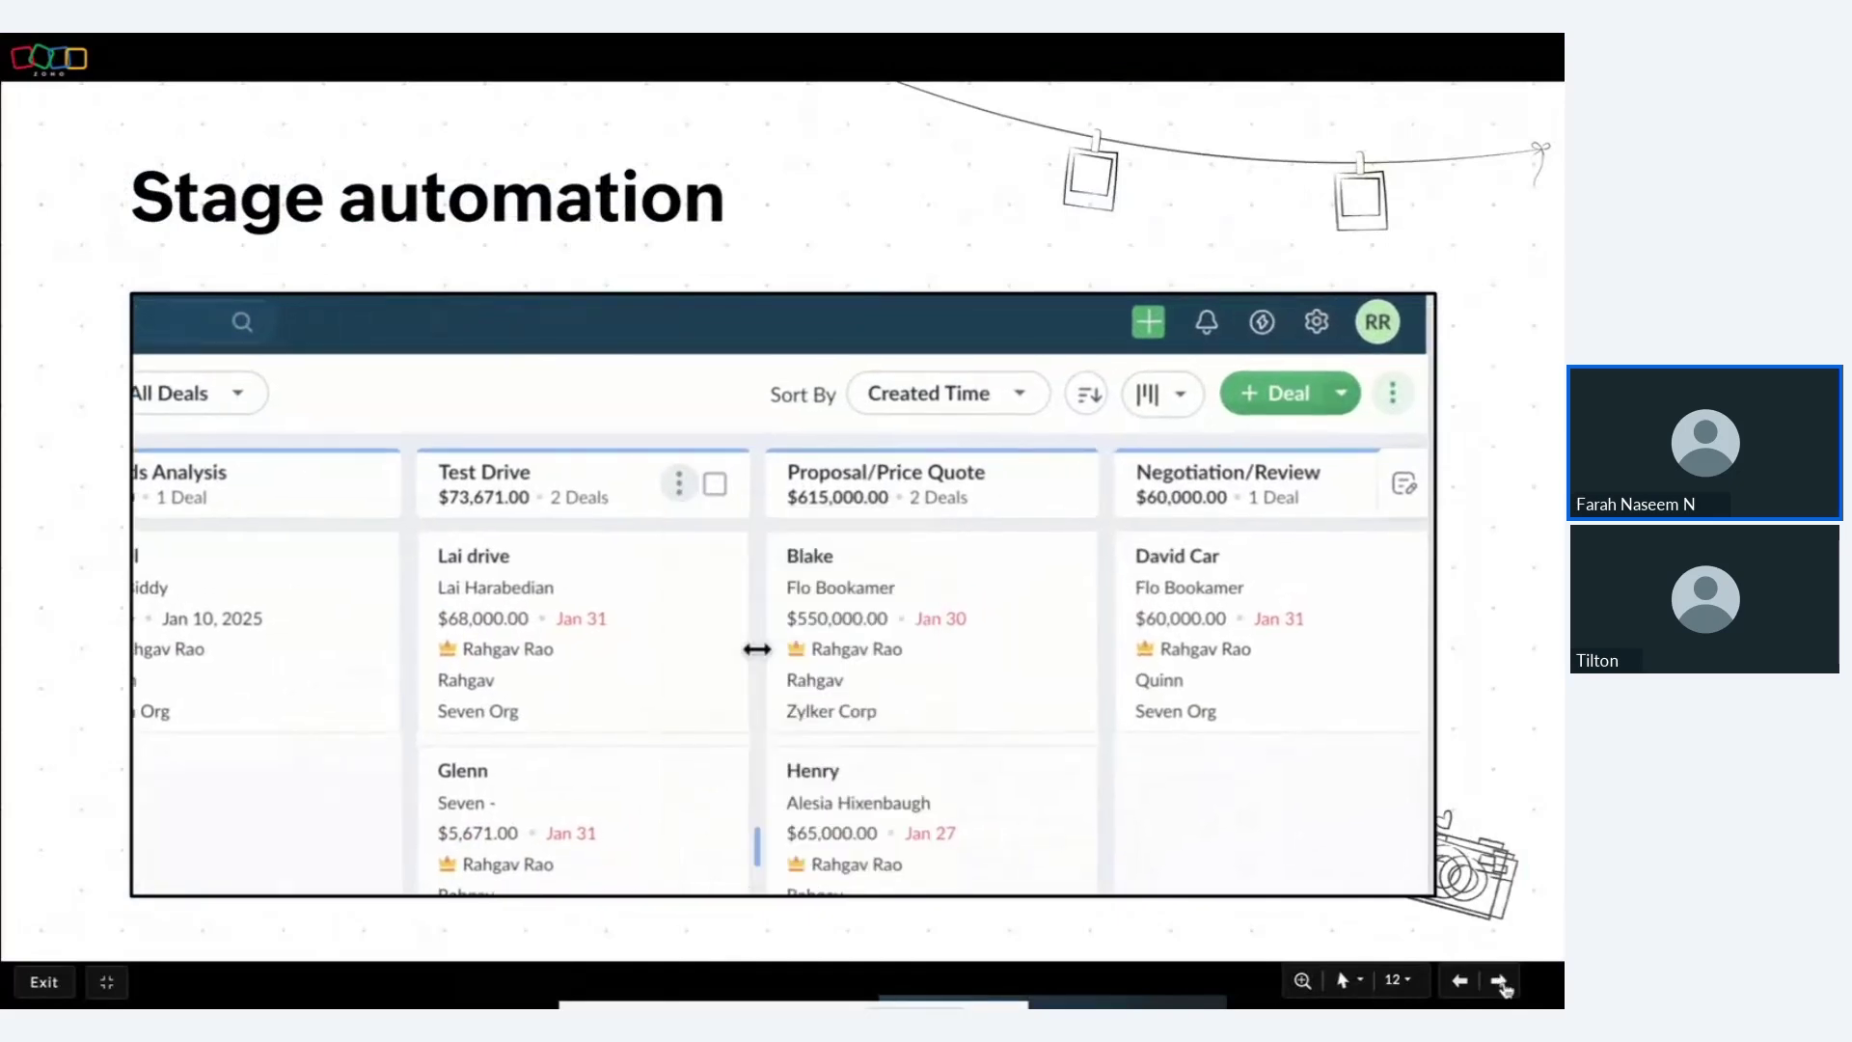
left_click(1500, 981)
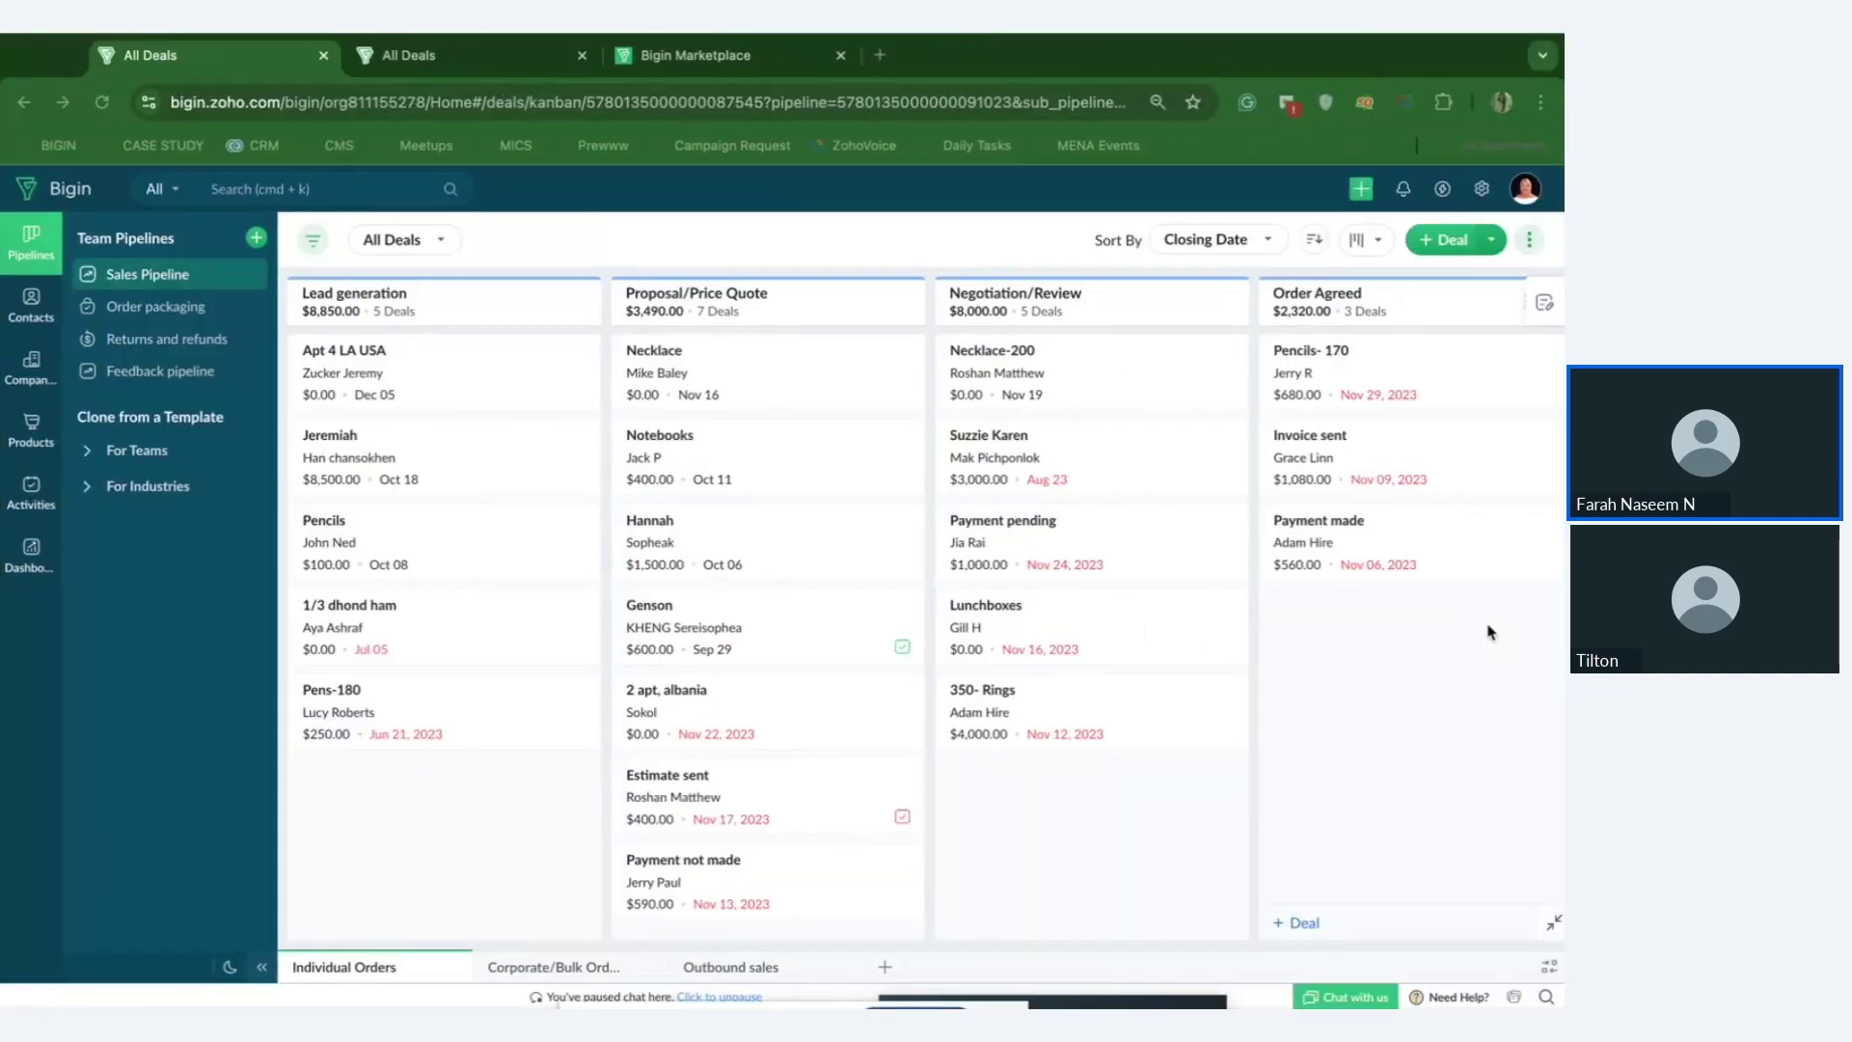
Switch to the second Bigin organization and open its WhatsApp Business settings under the Messages channel.
left_click(454, 55)
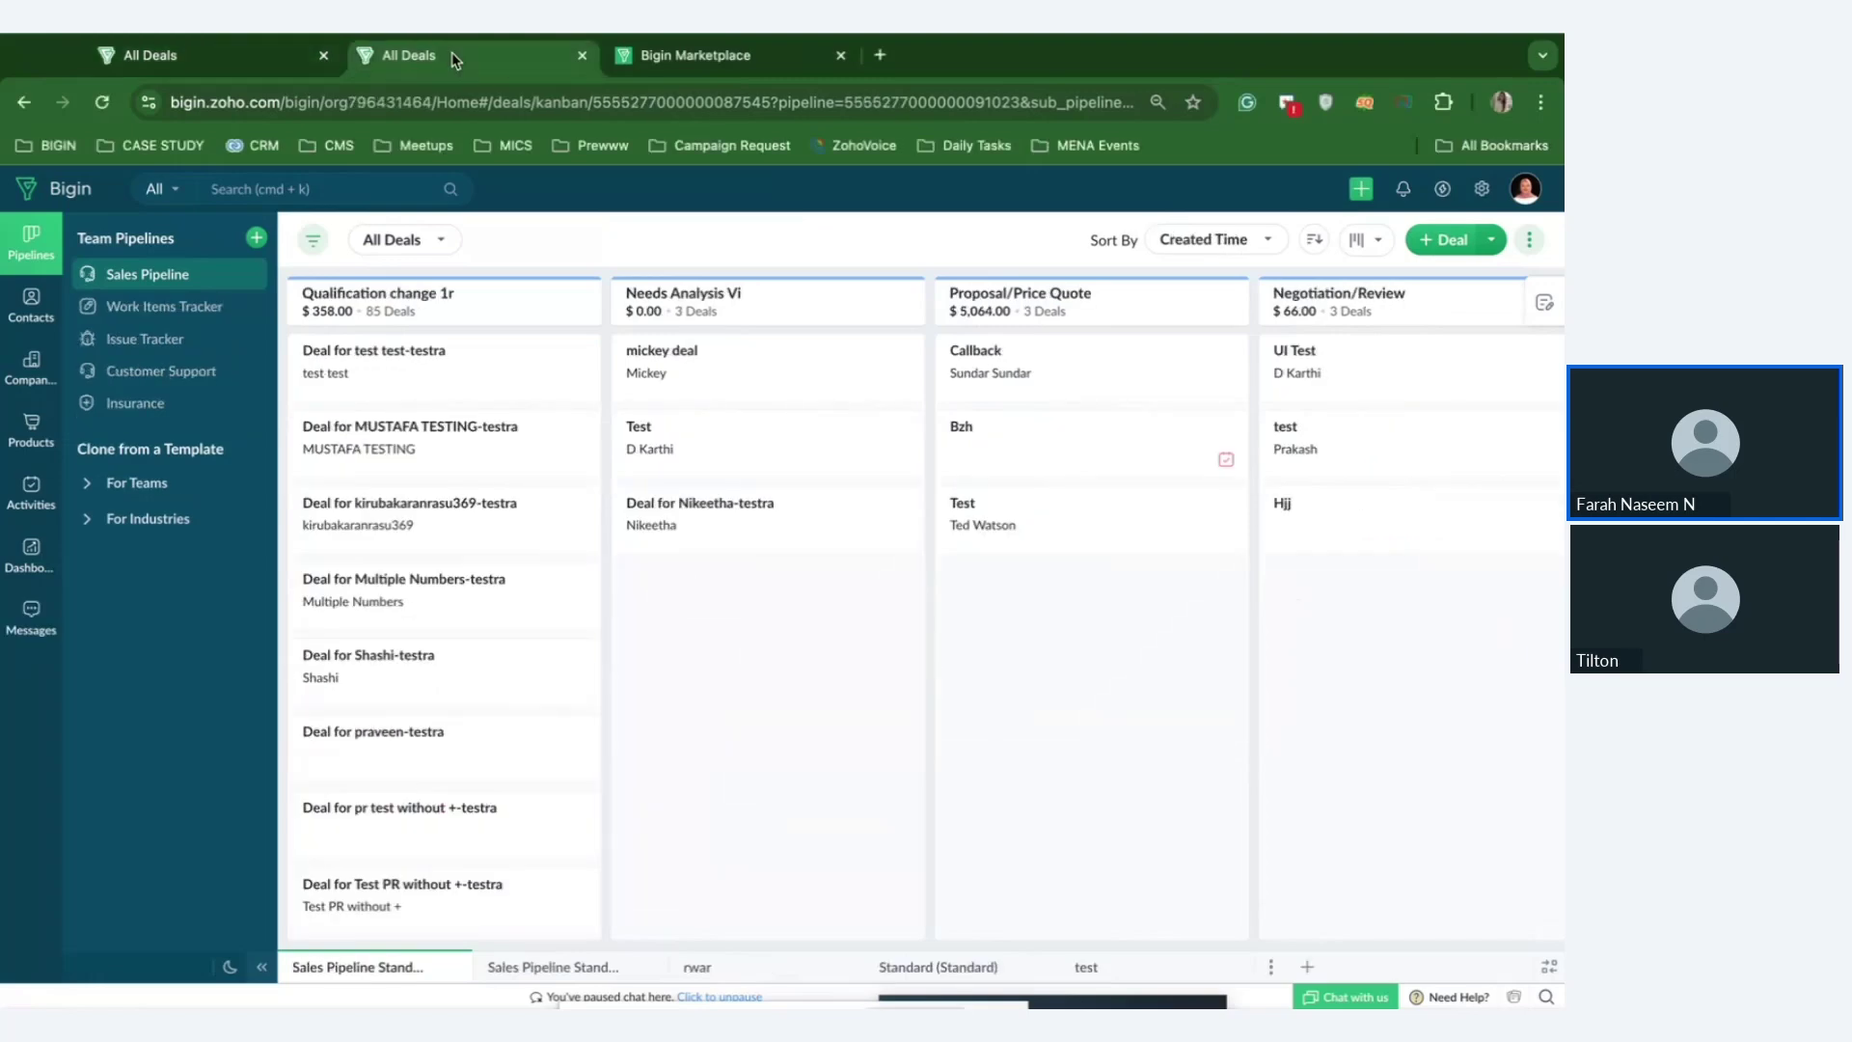
left_click(1483, 190)
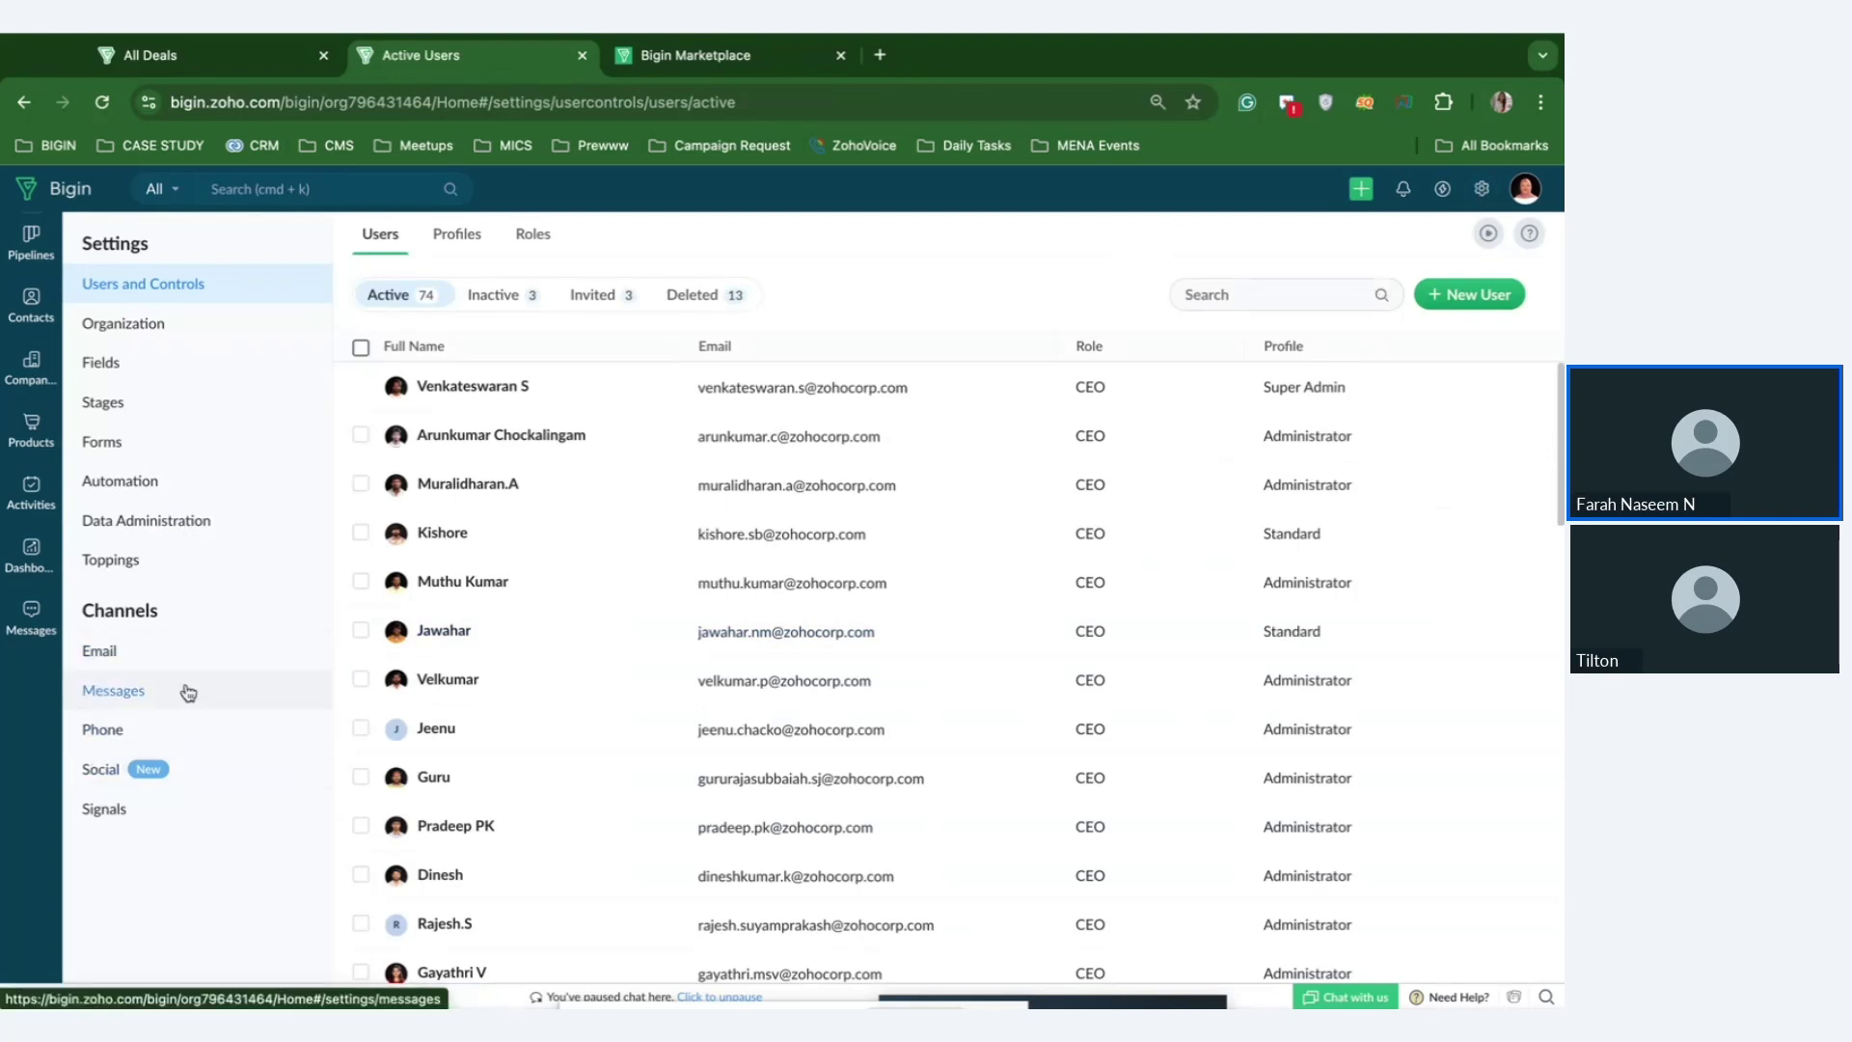
left_click(128, 696)
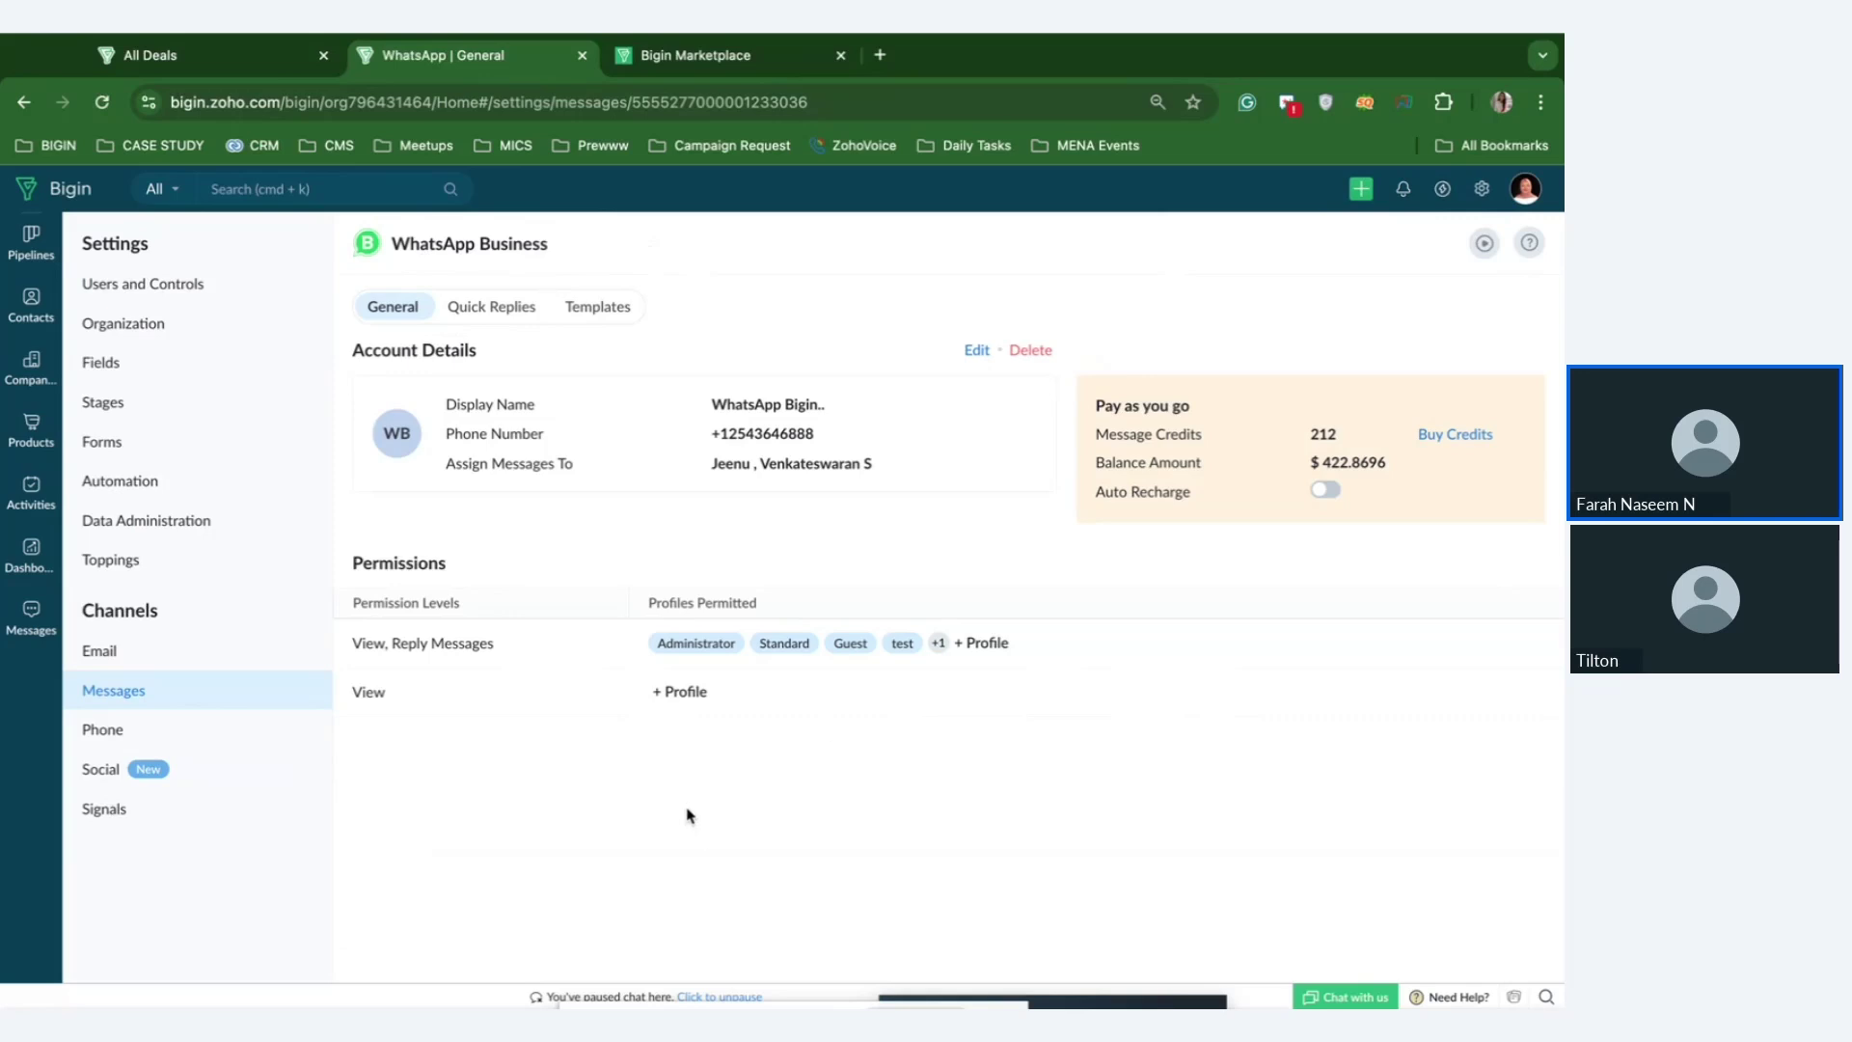
Review the WhatsApp message templates and the blank template creation form, and close the form without saving.
left_click(593, 311)
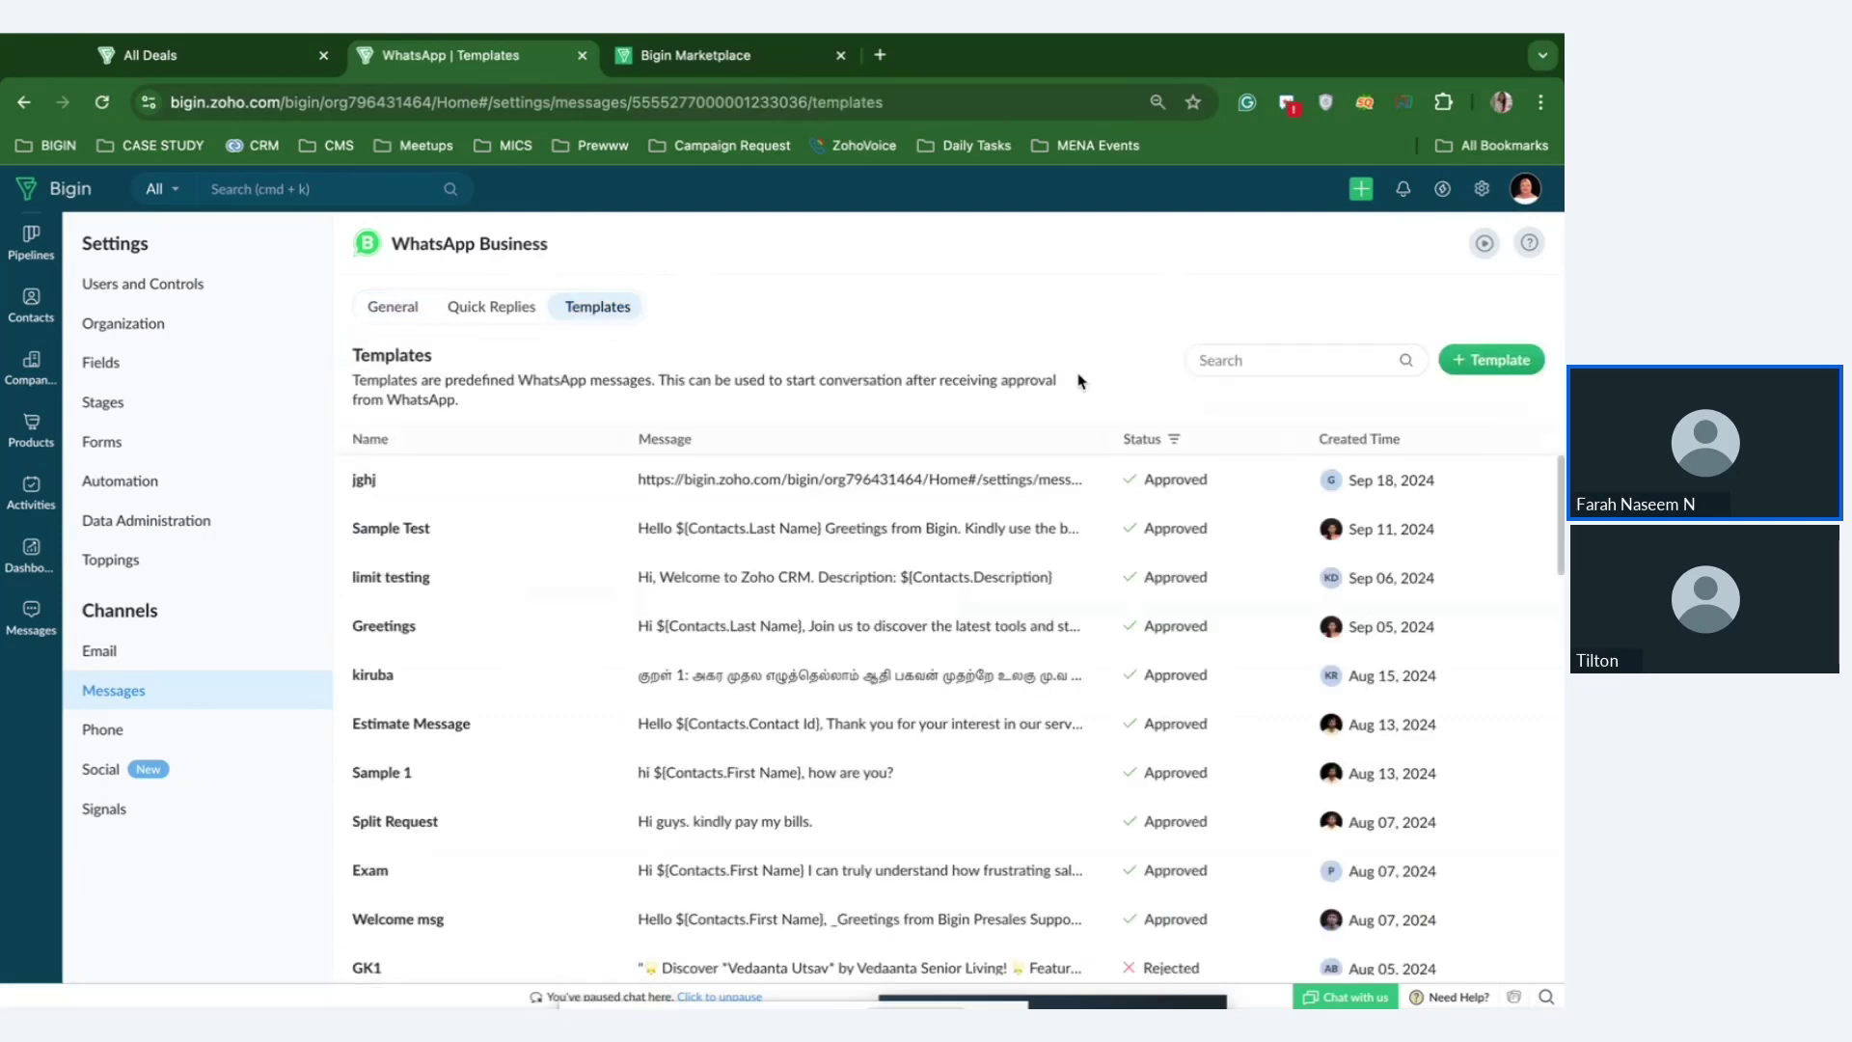
left_click(1496, 374)
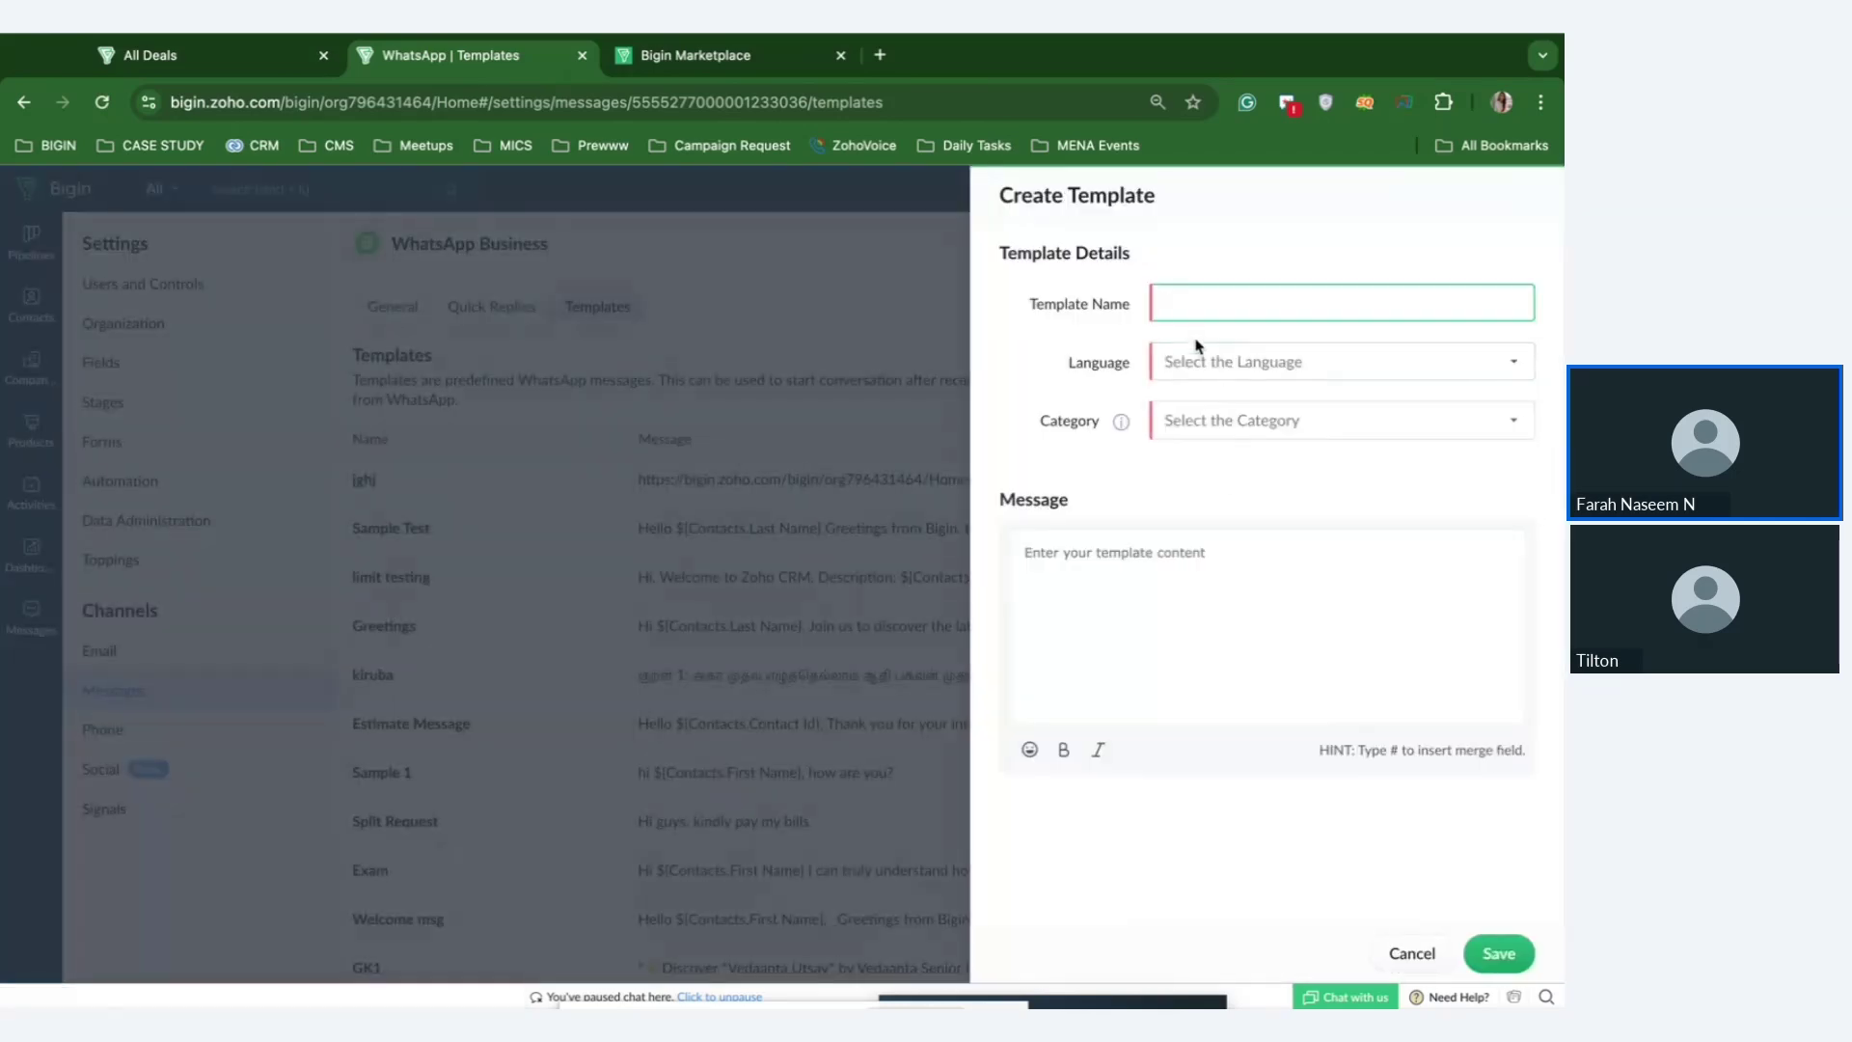
left_click(1414, 954)
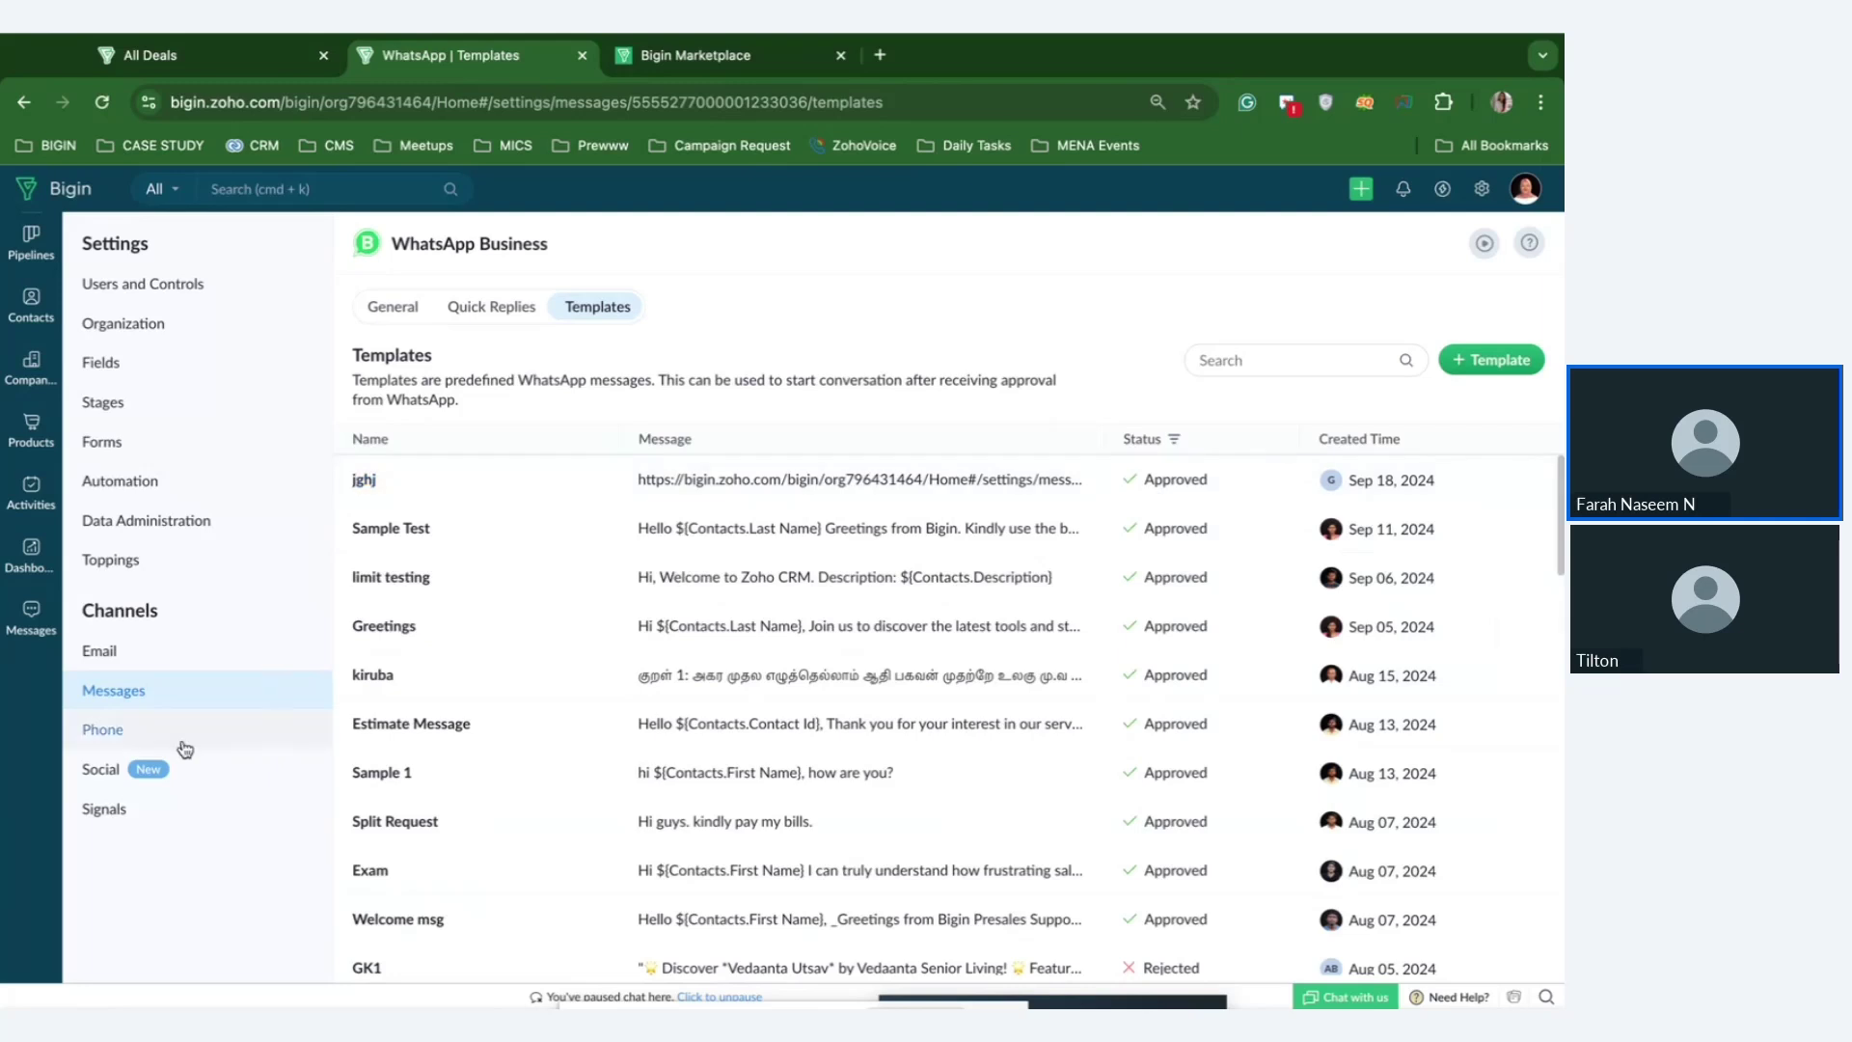
Start a new WhatsApp chat with a contact found by searching for the first letters of their name.
left_click(40, 624)
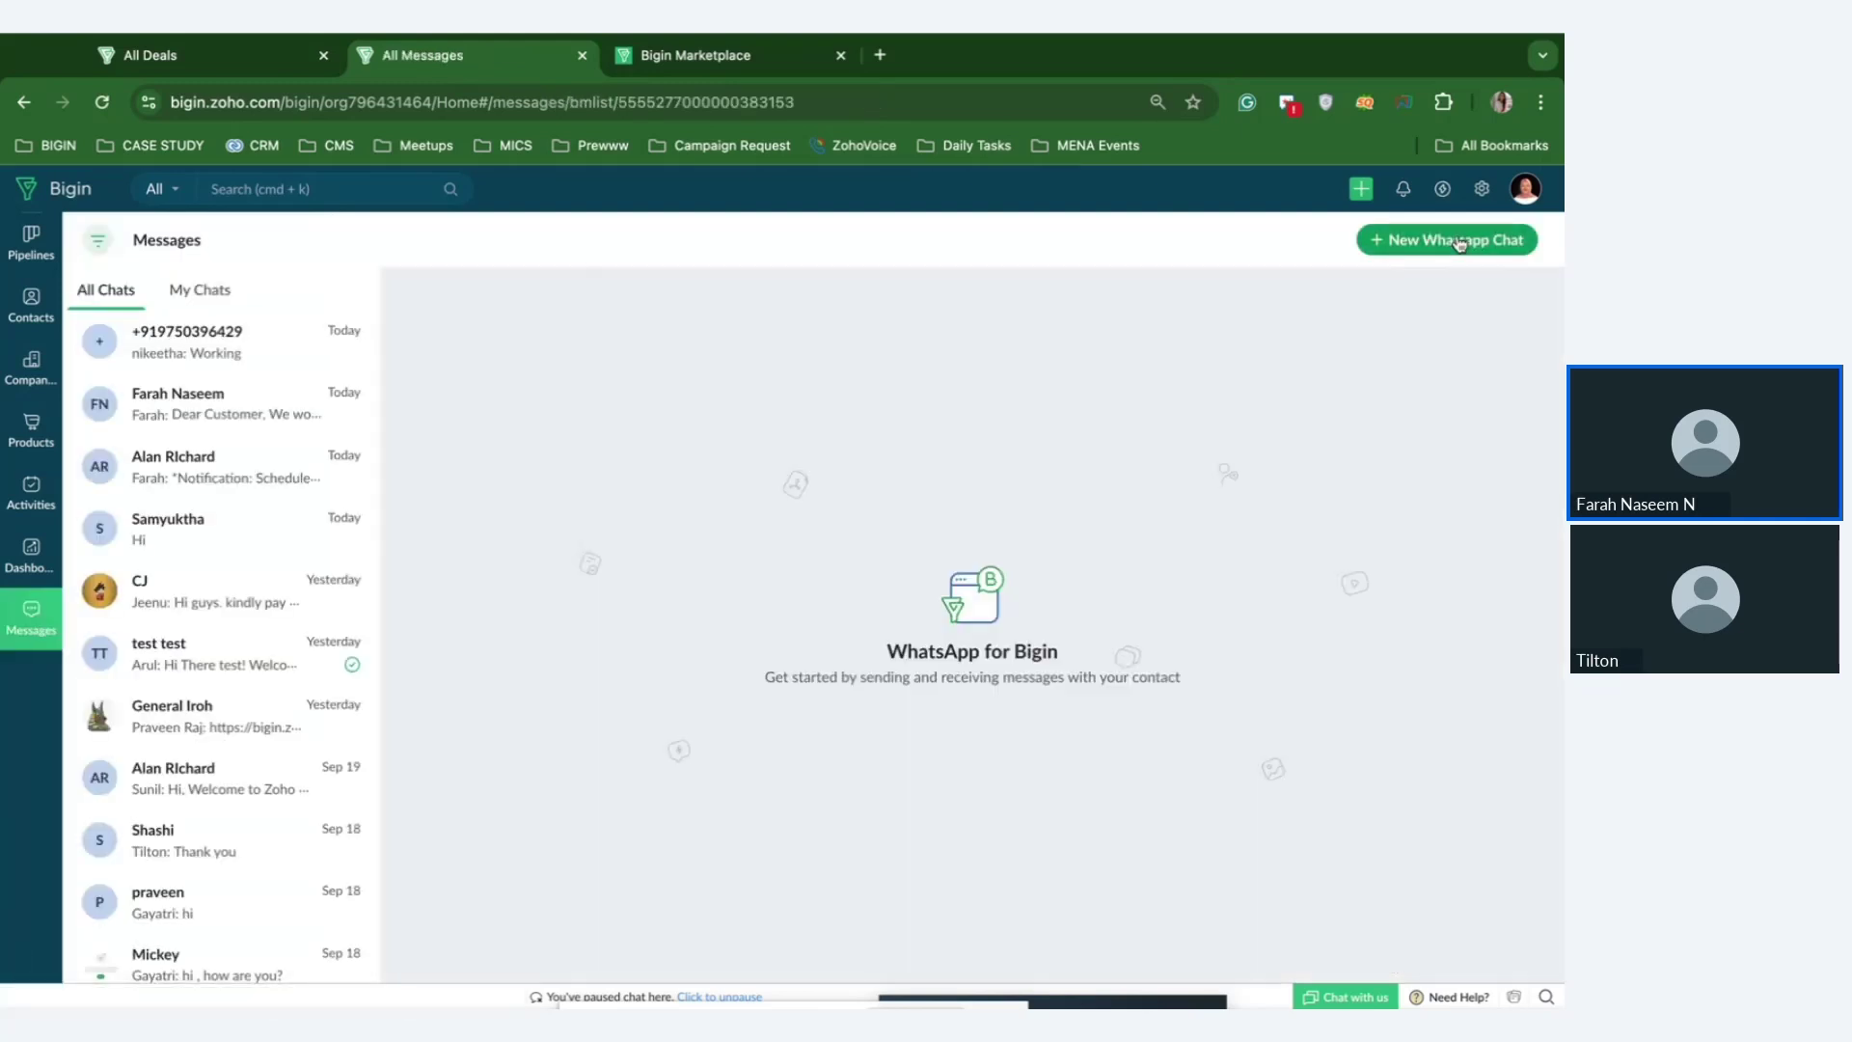
left_click(1460, 242)
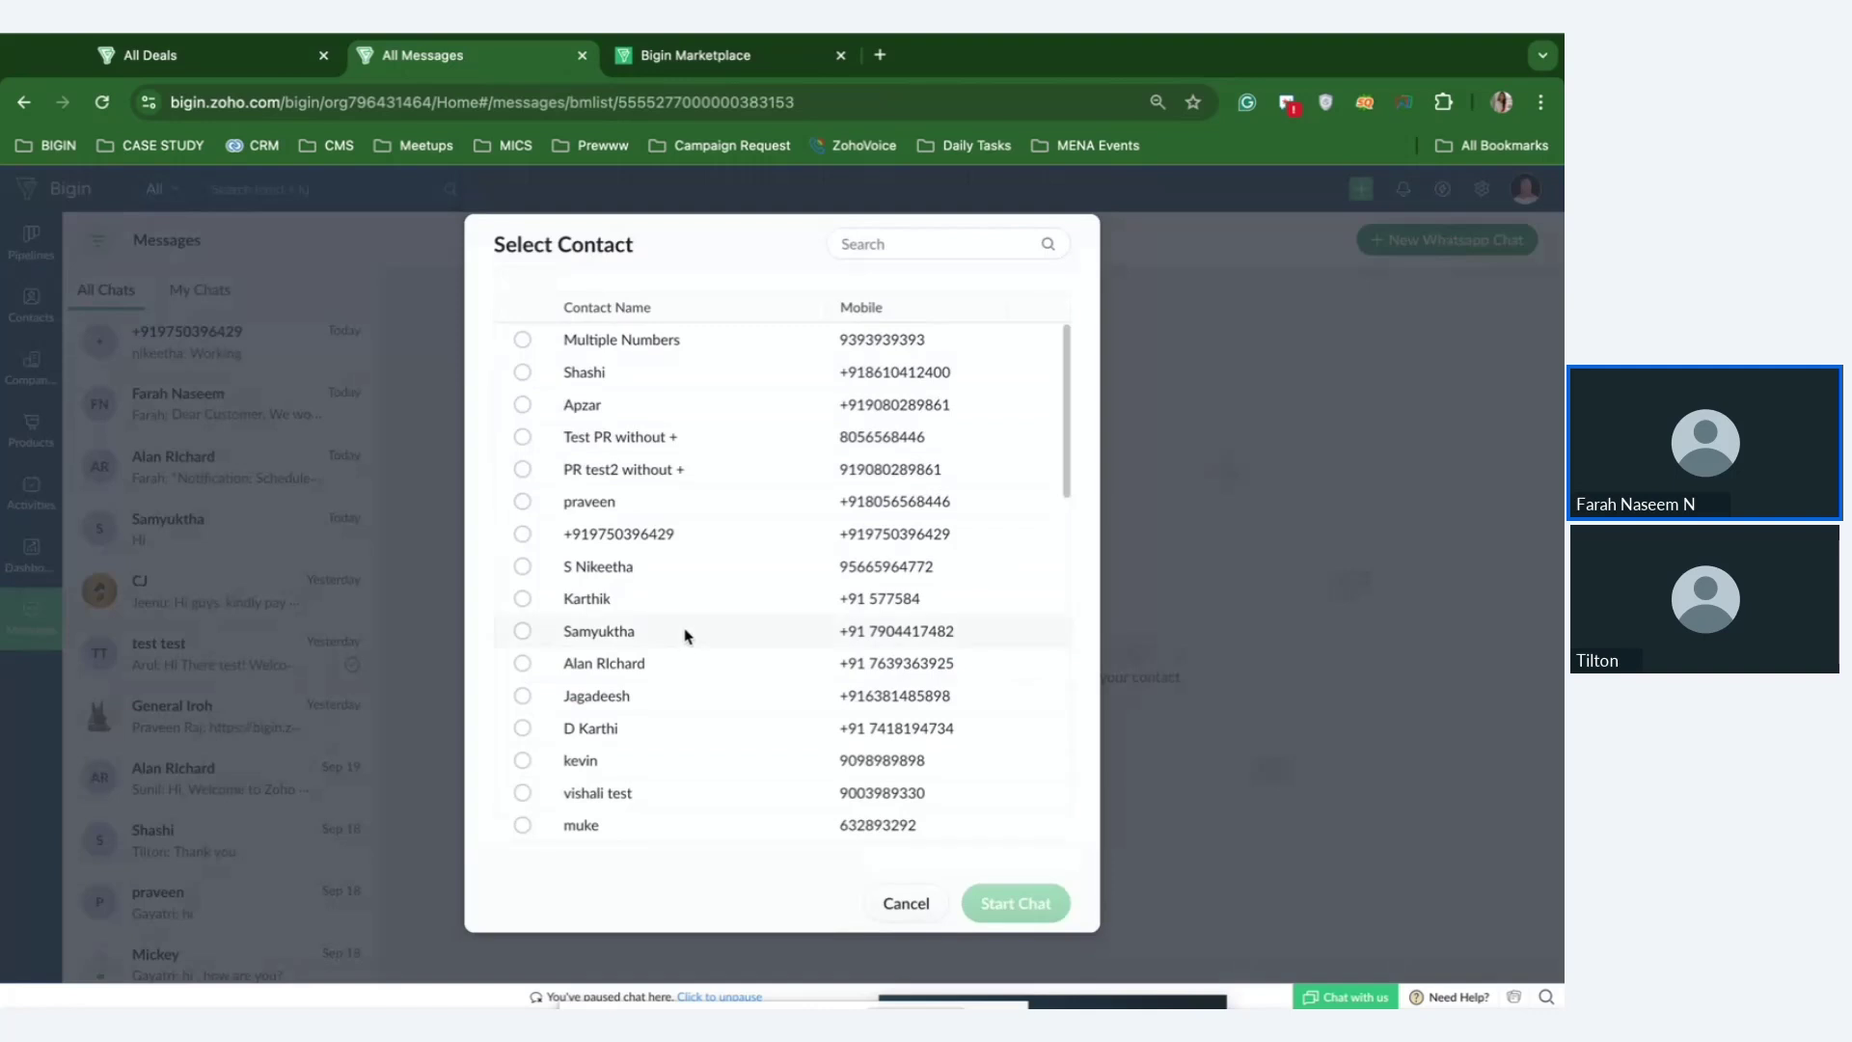
scroll(622, 797, "down", 10)
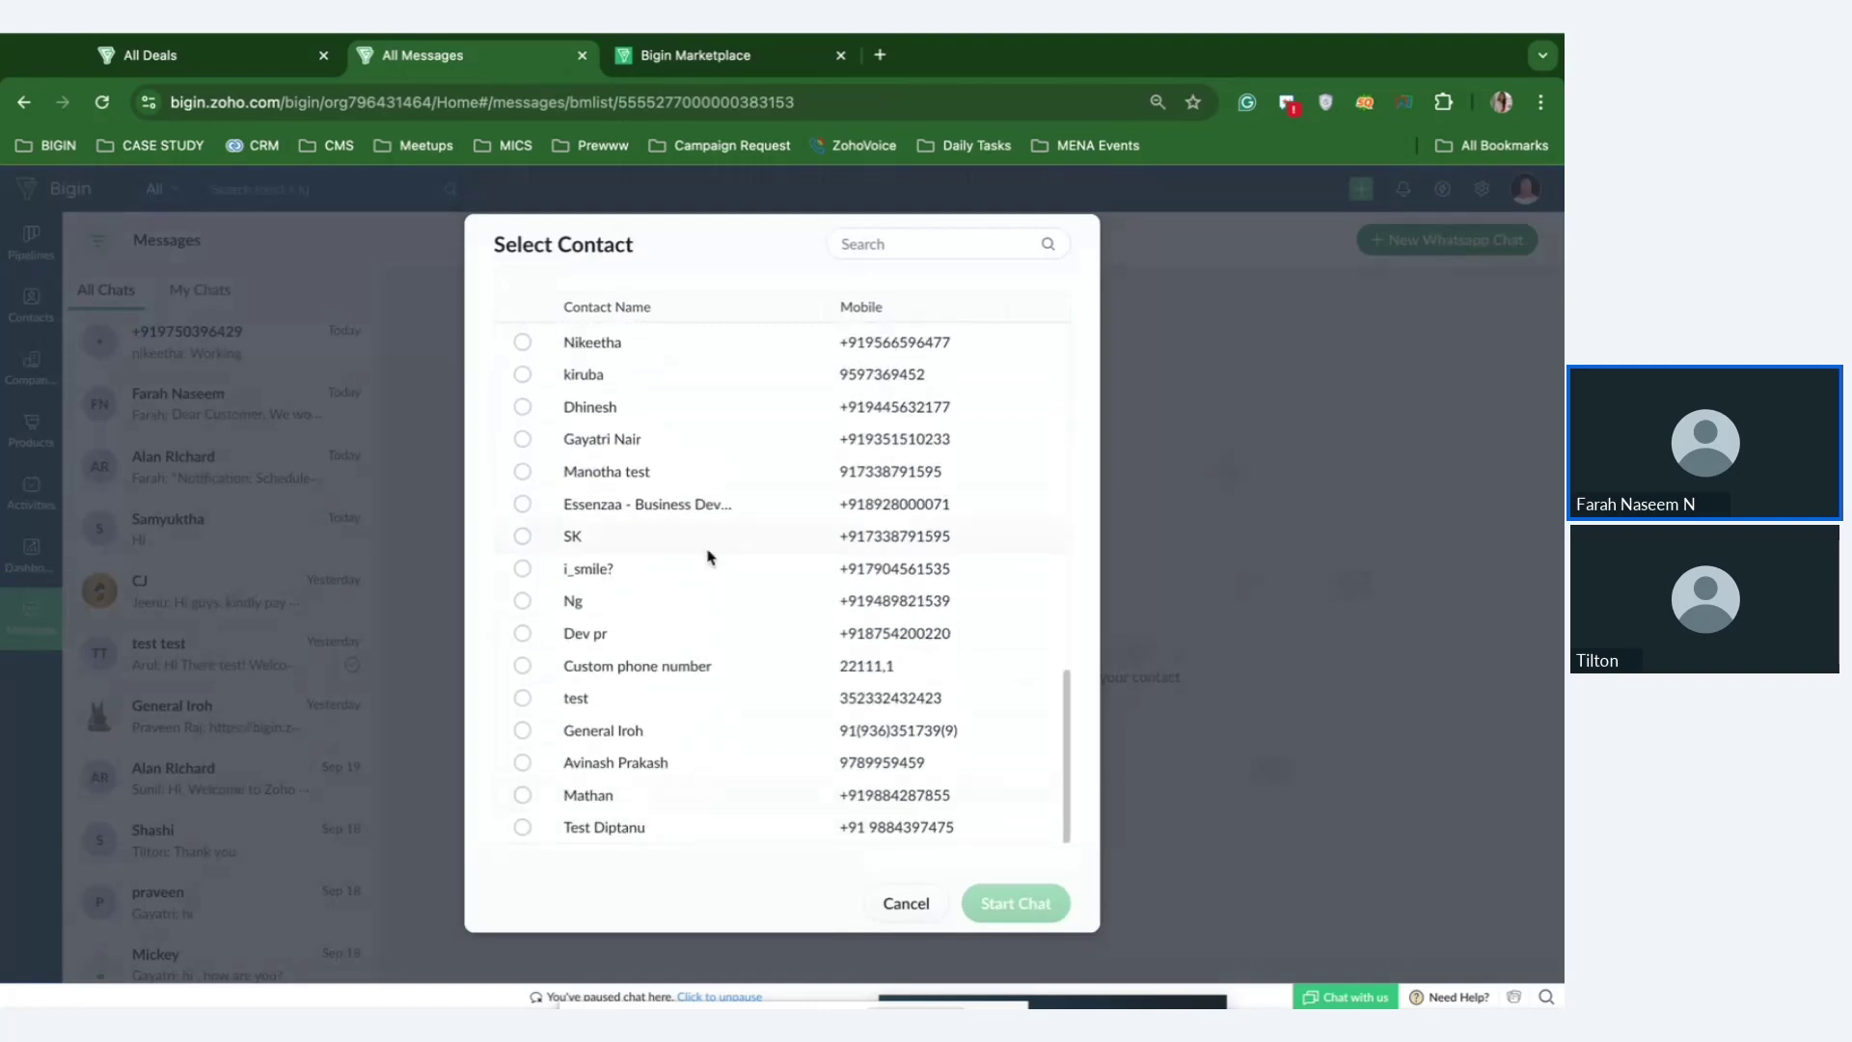
scroll(709, 557, "up", 10)
left_click(952, 237)
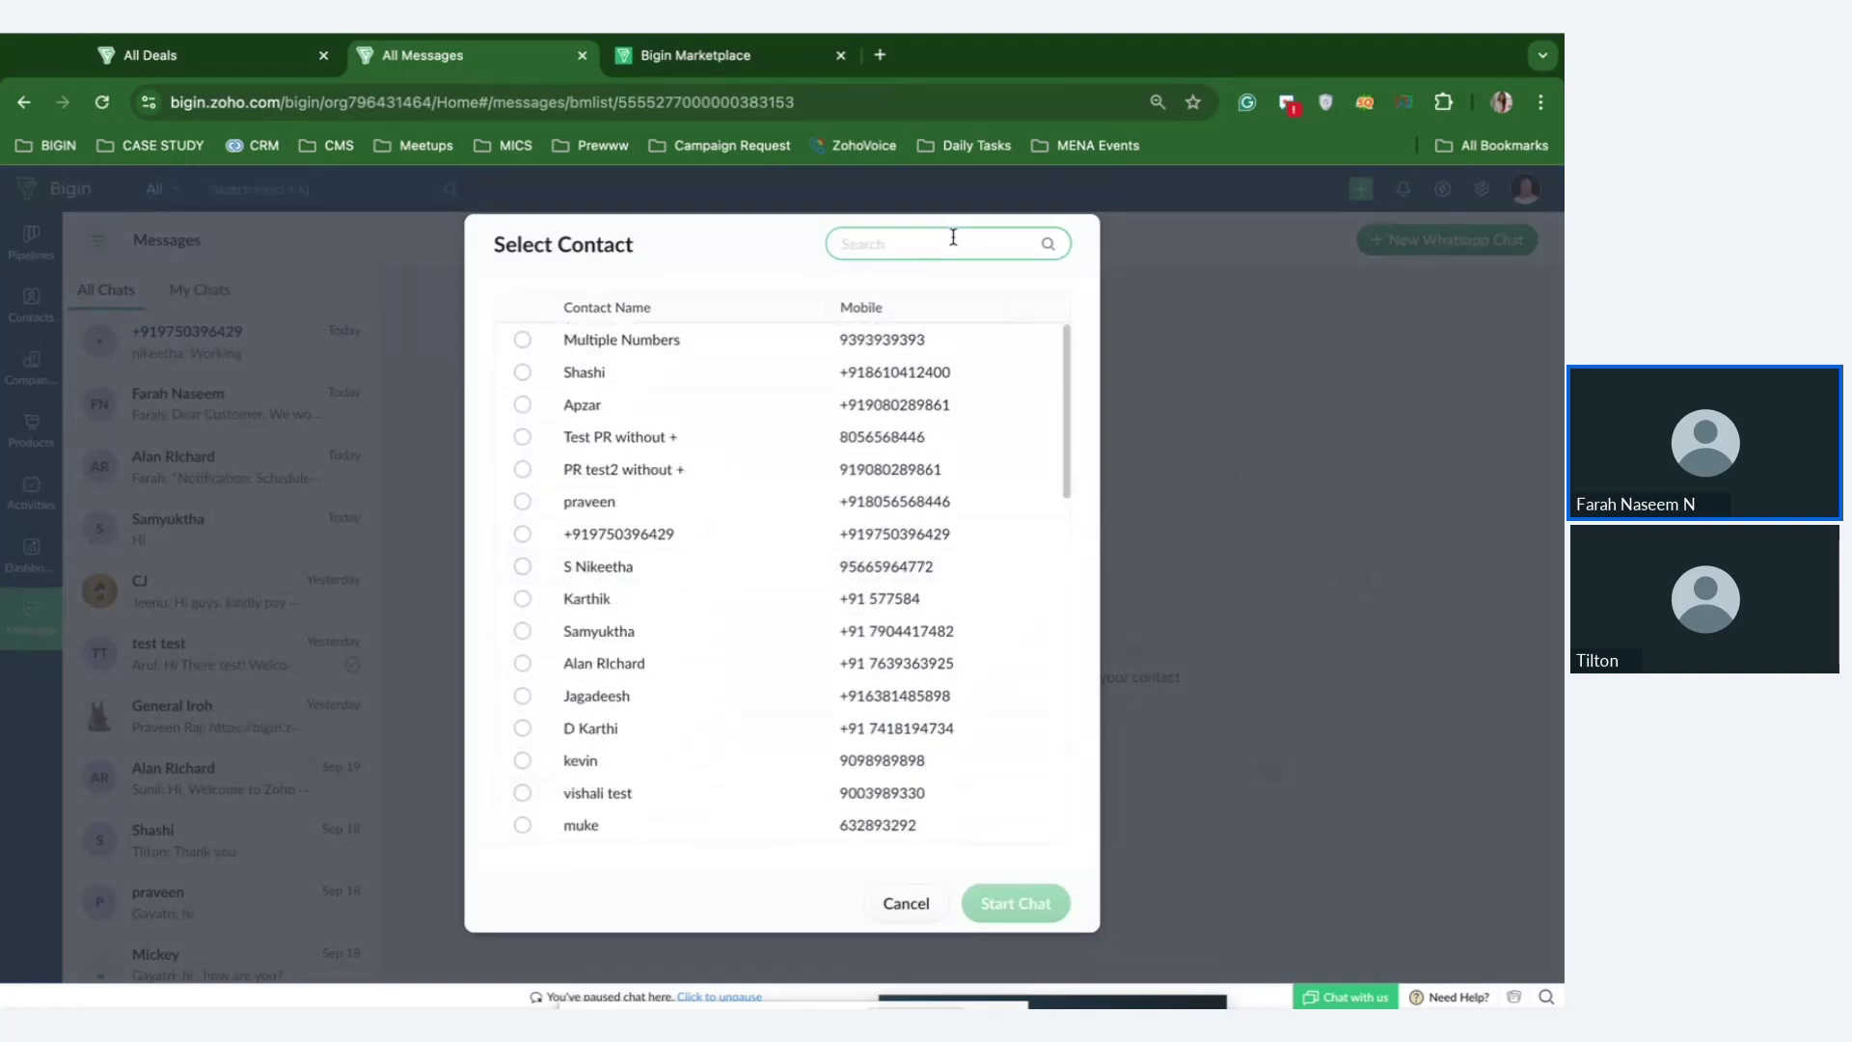
type("far")
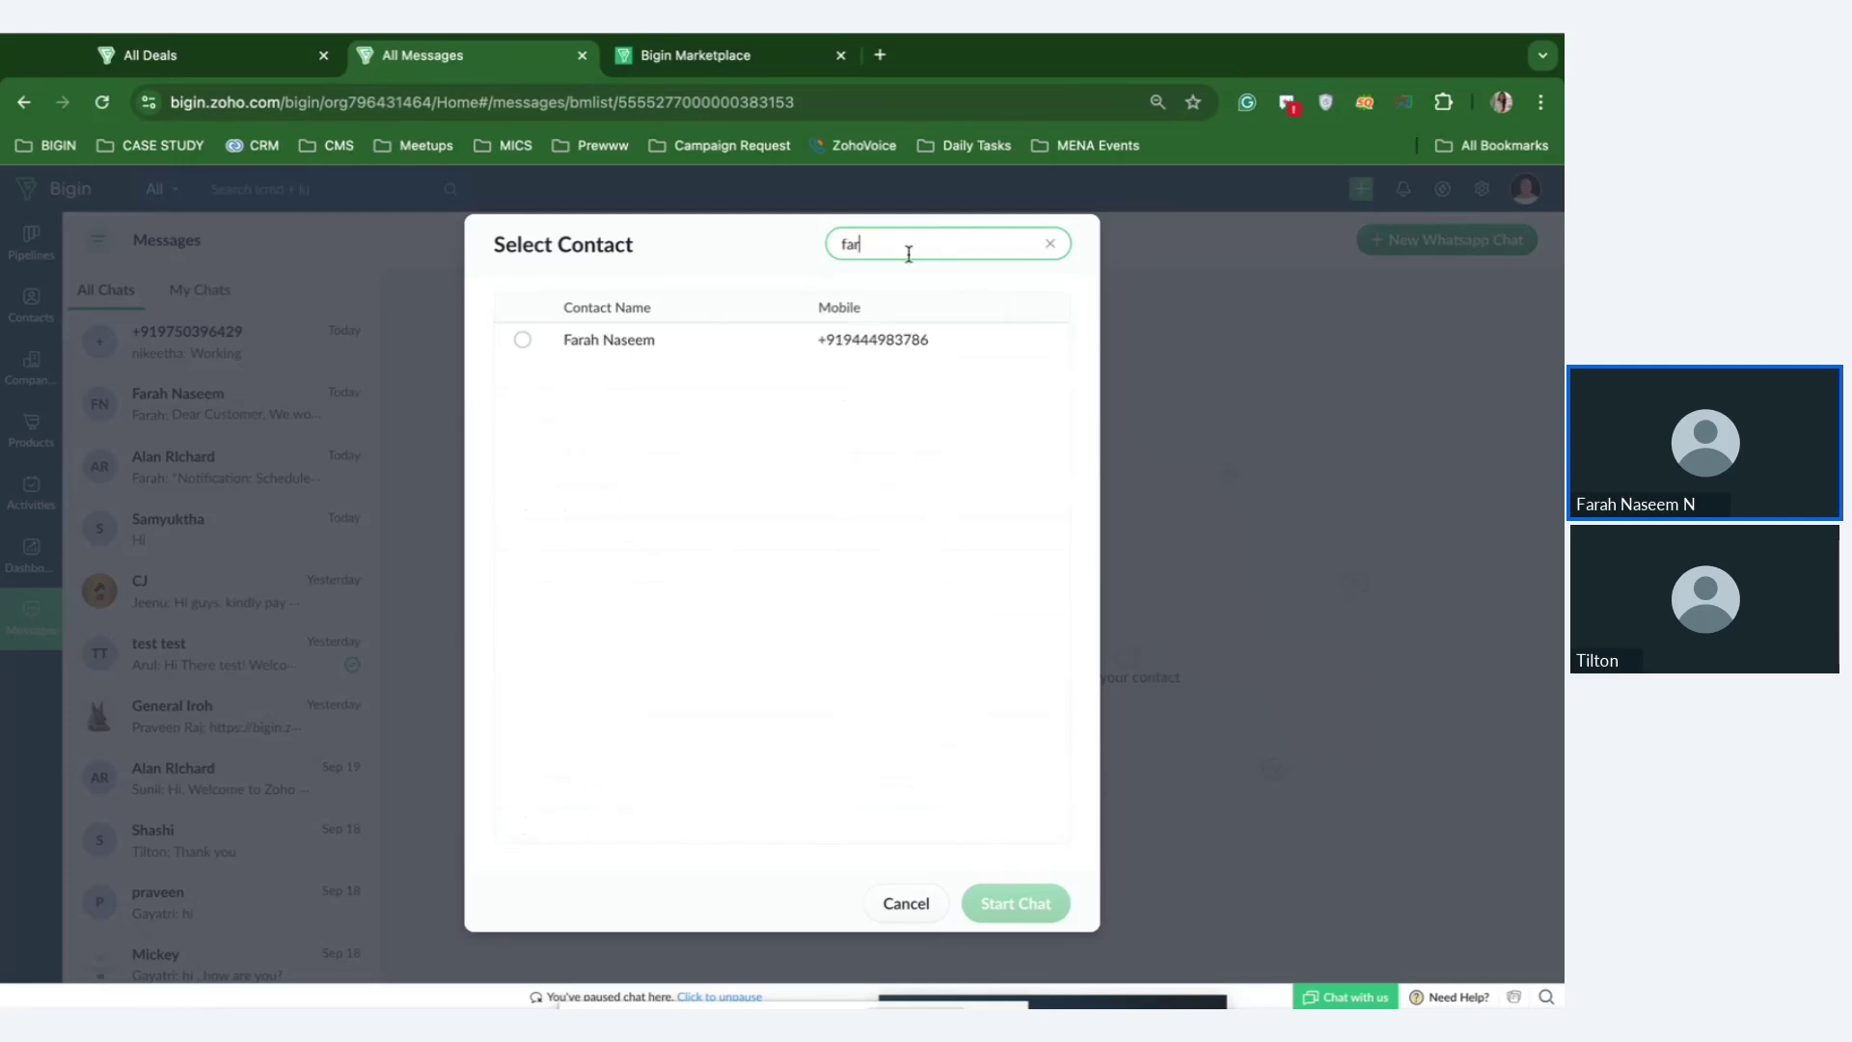
left_click(522, 341)
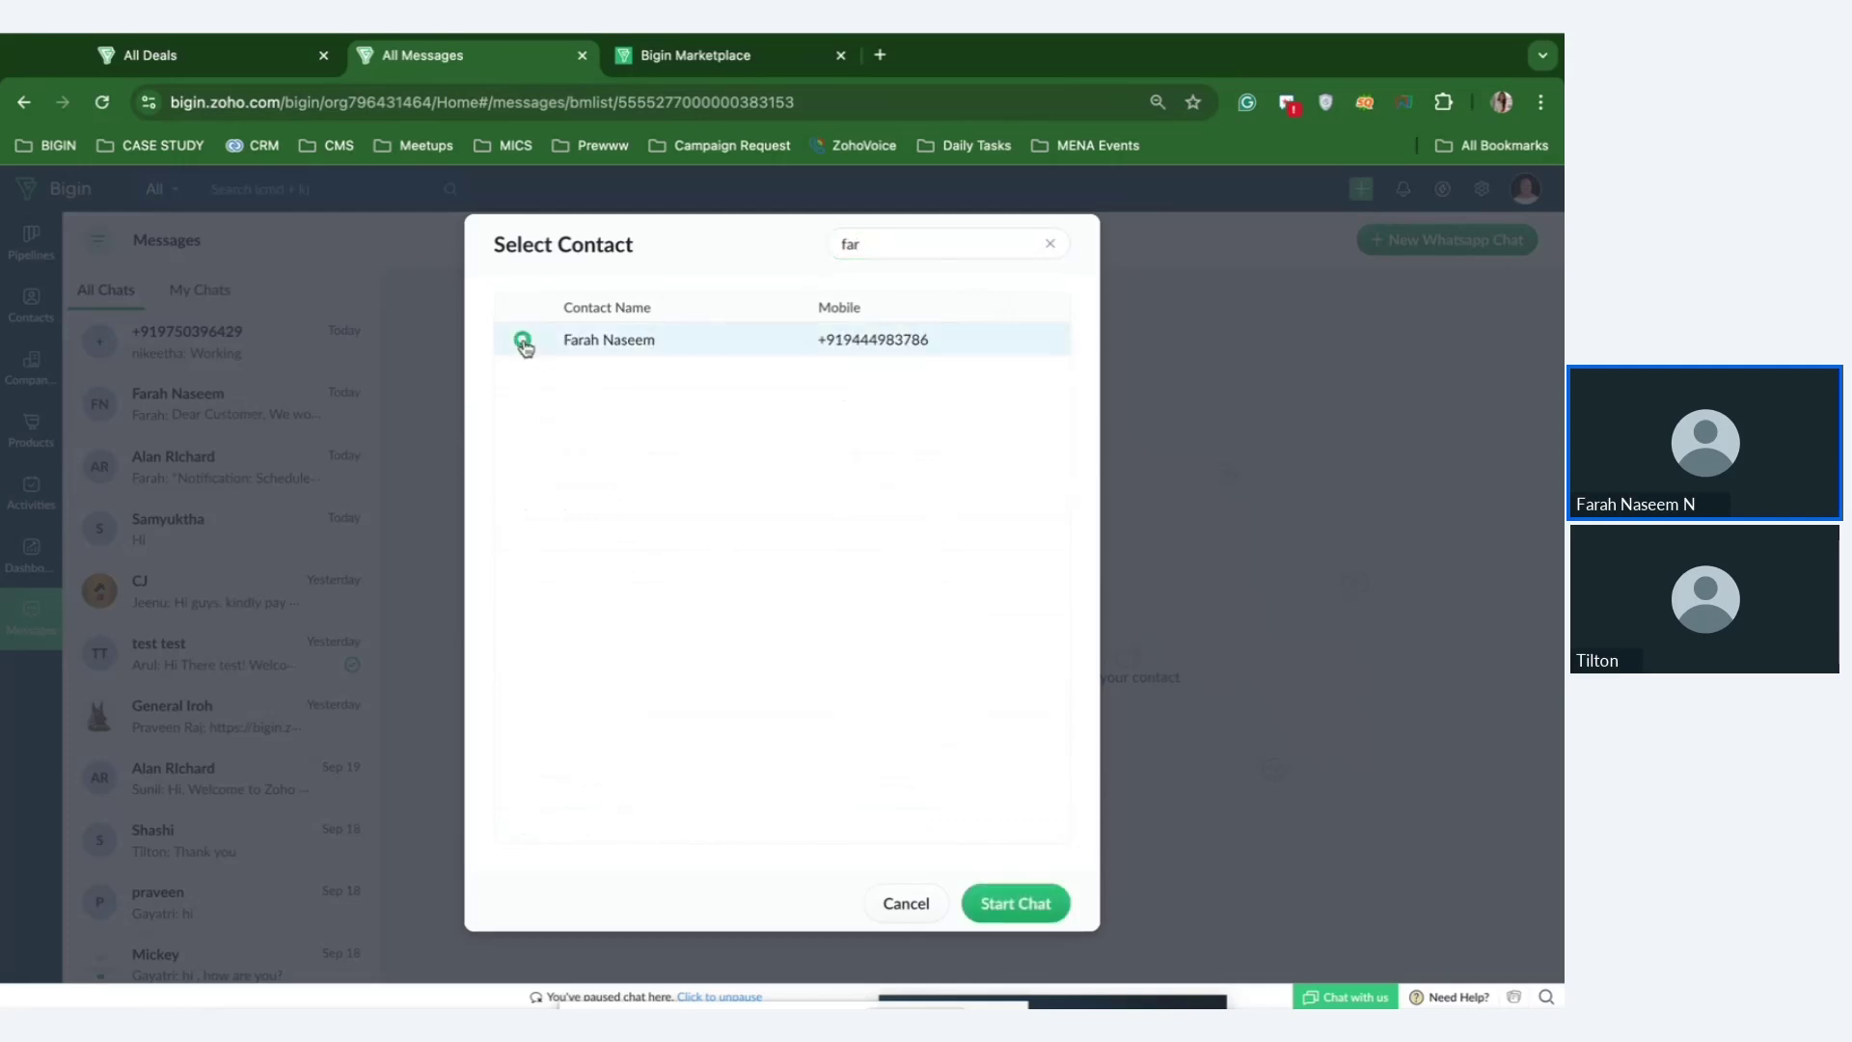
left_click(1033, 913)
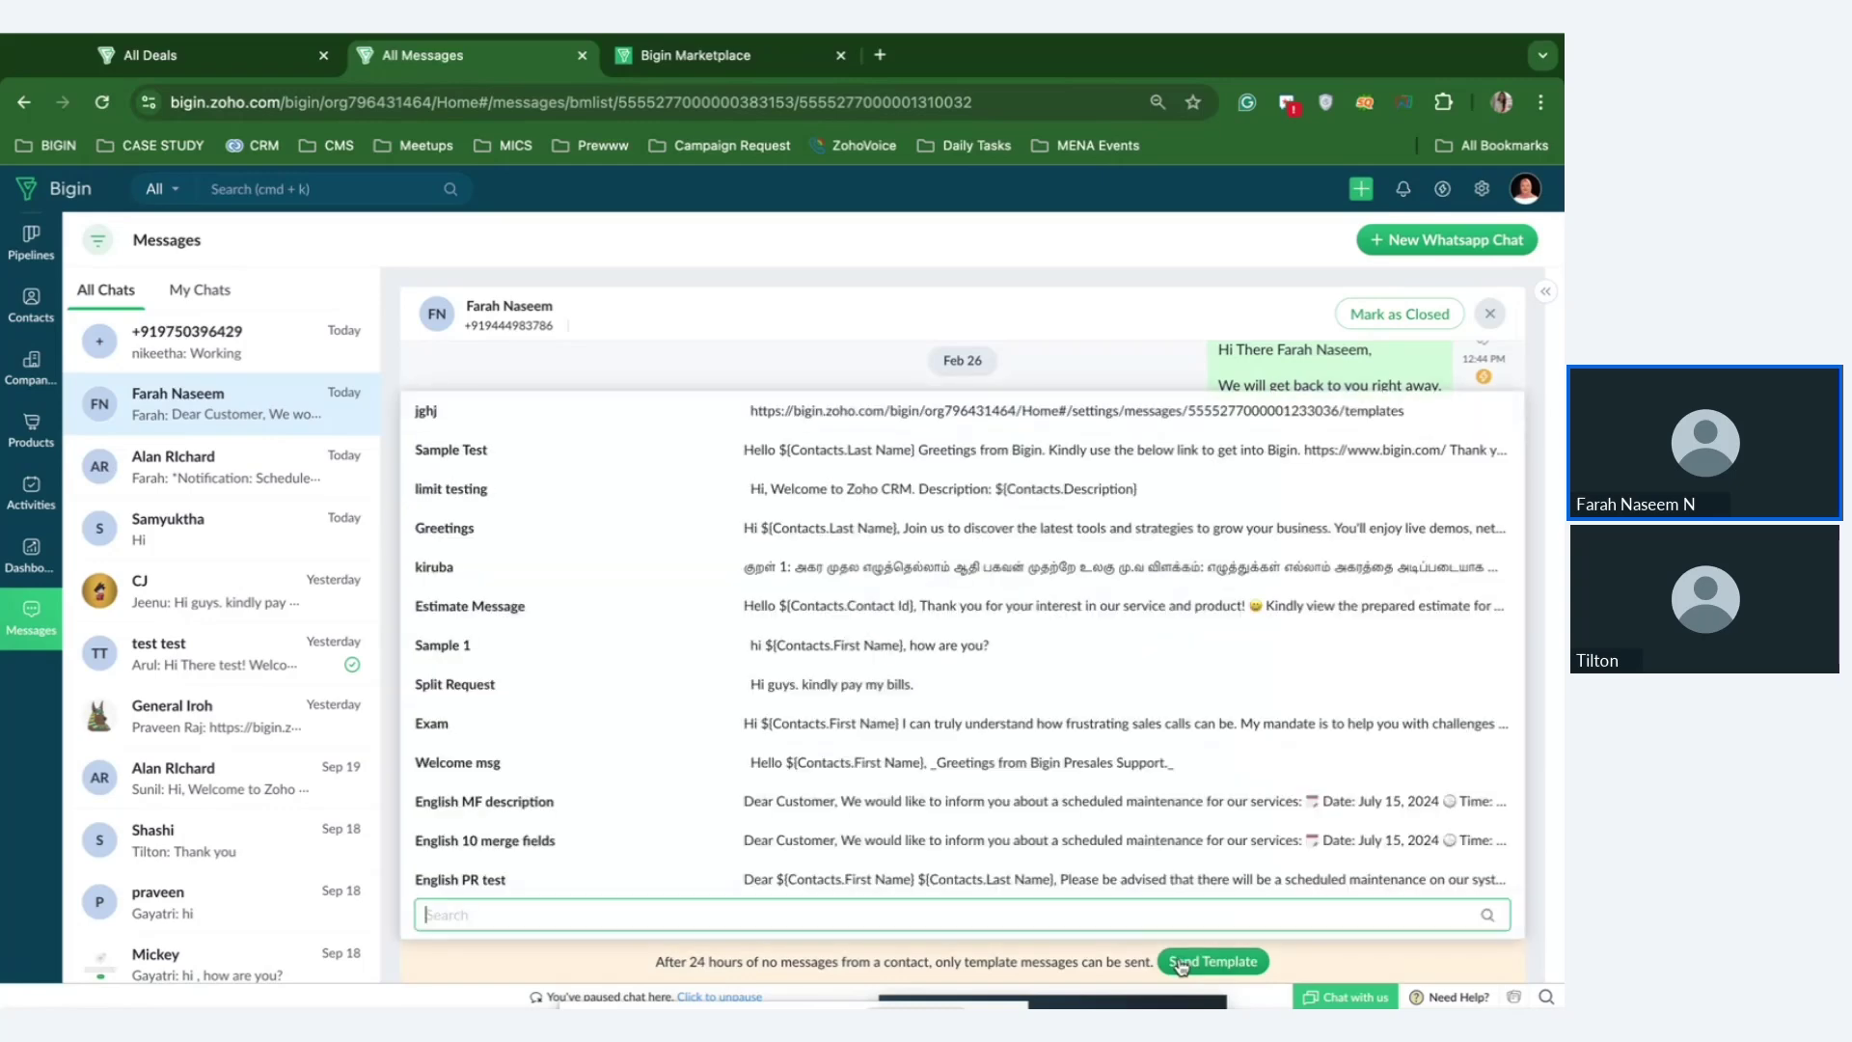
Browse the WhatsApp templates and send the Estimate Message template to the contact.
scroll(718, 715, "down", 5)
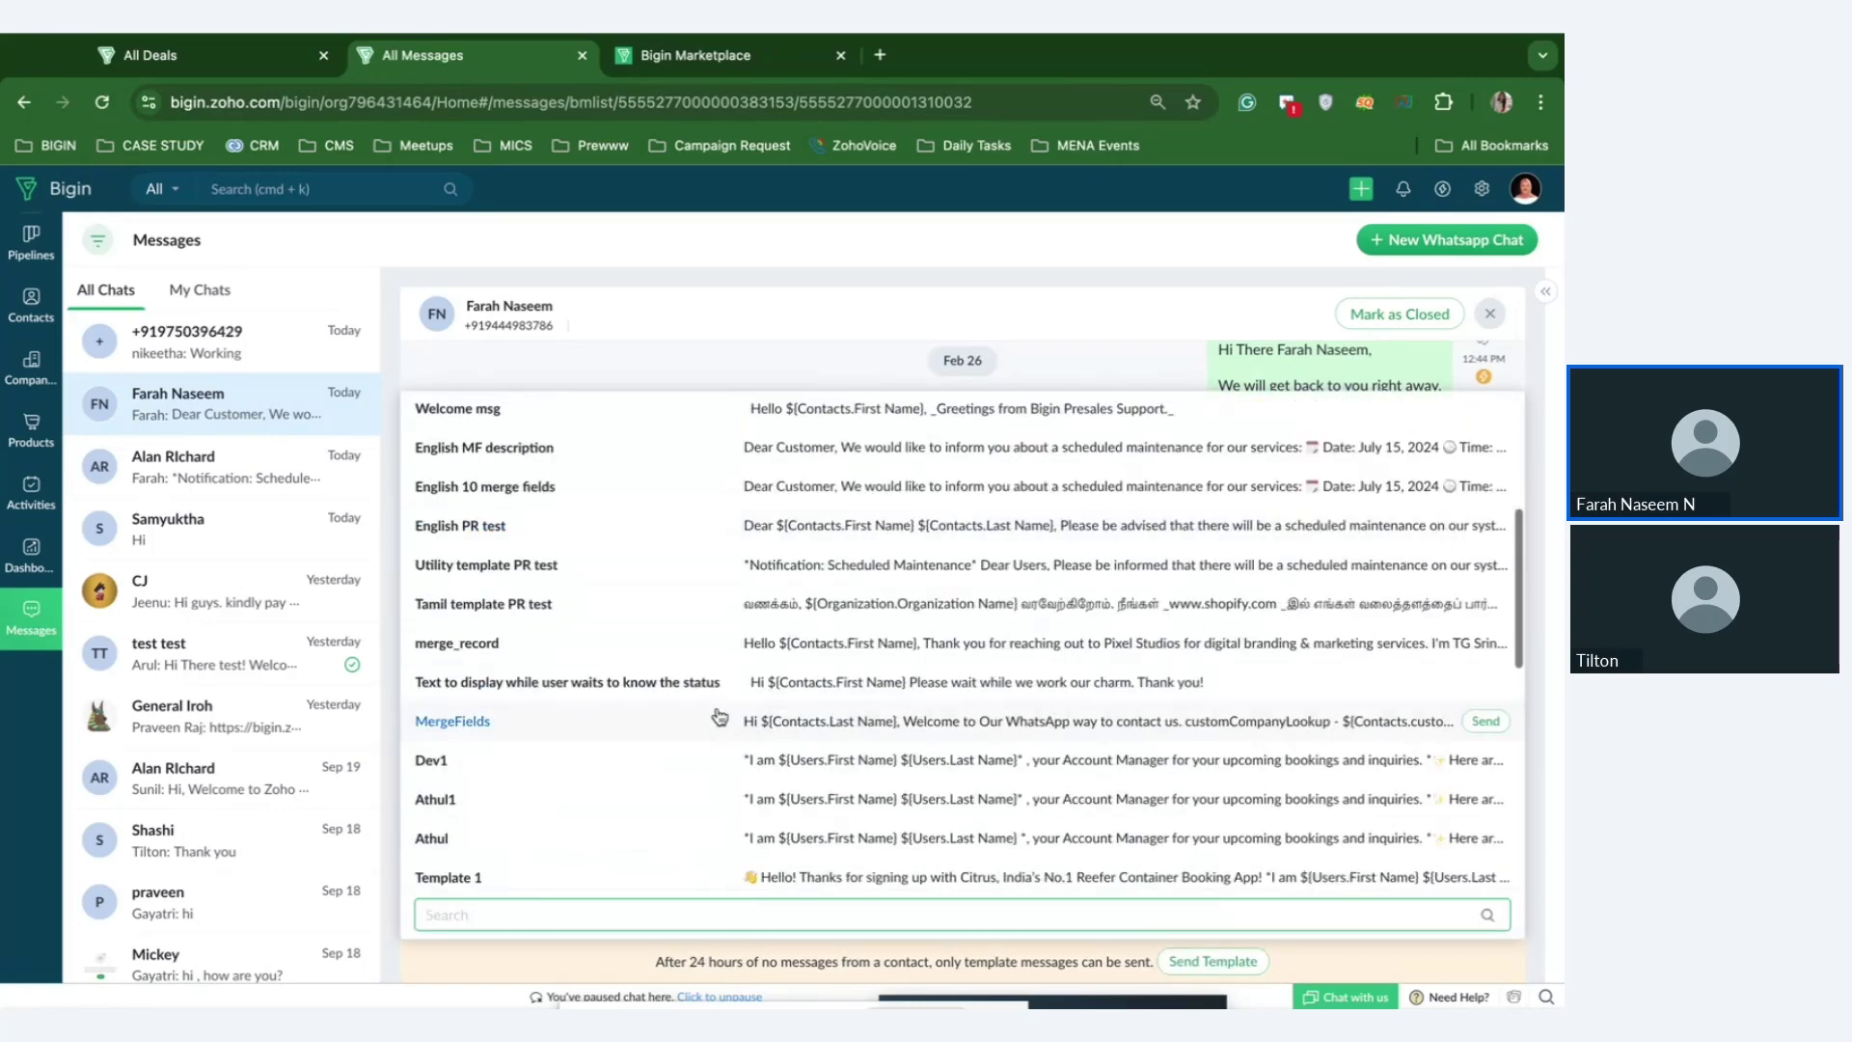
scroll(719, 716, "down", 3)
scroll(719, 715, "up", 1)
scroll(719, 716, "up", 3)
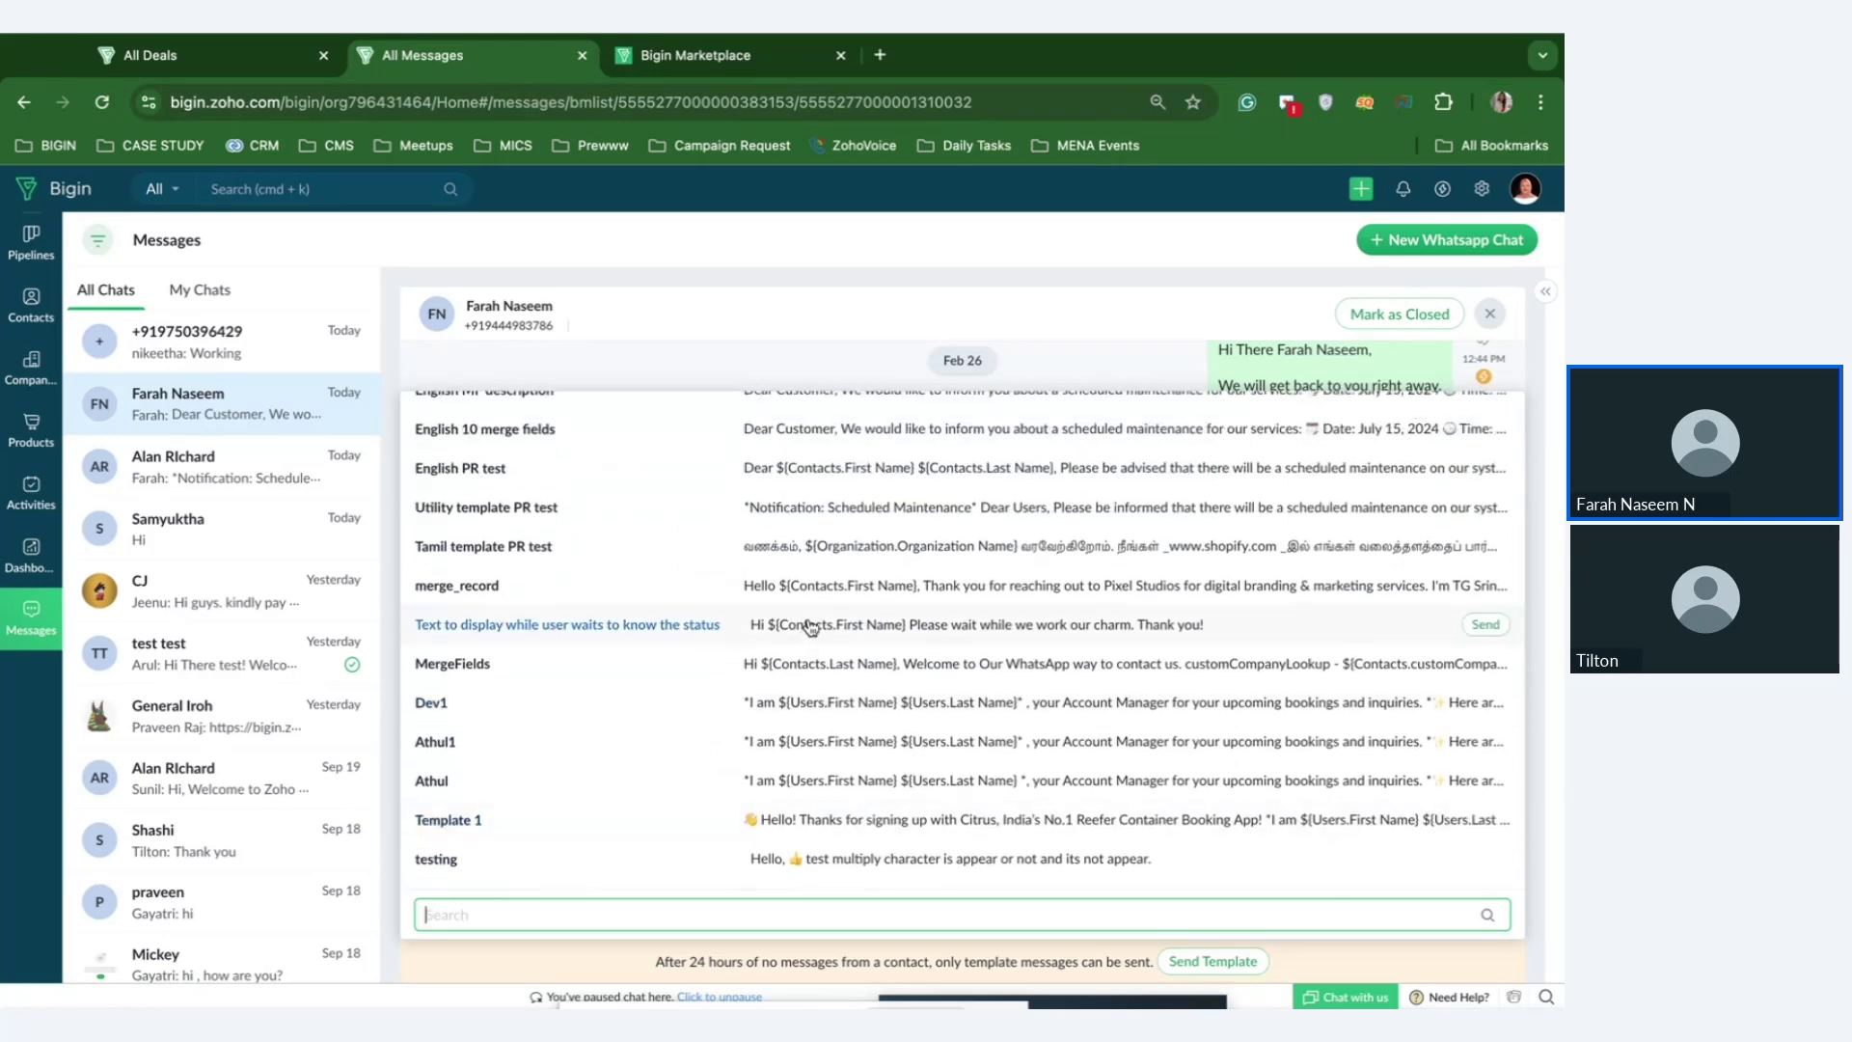
scroll(810, 627, "up", 5)
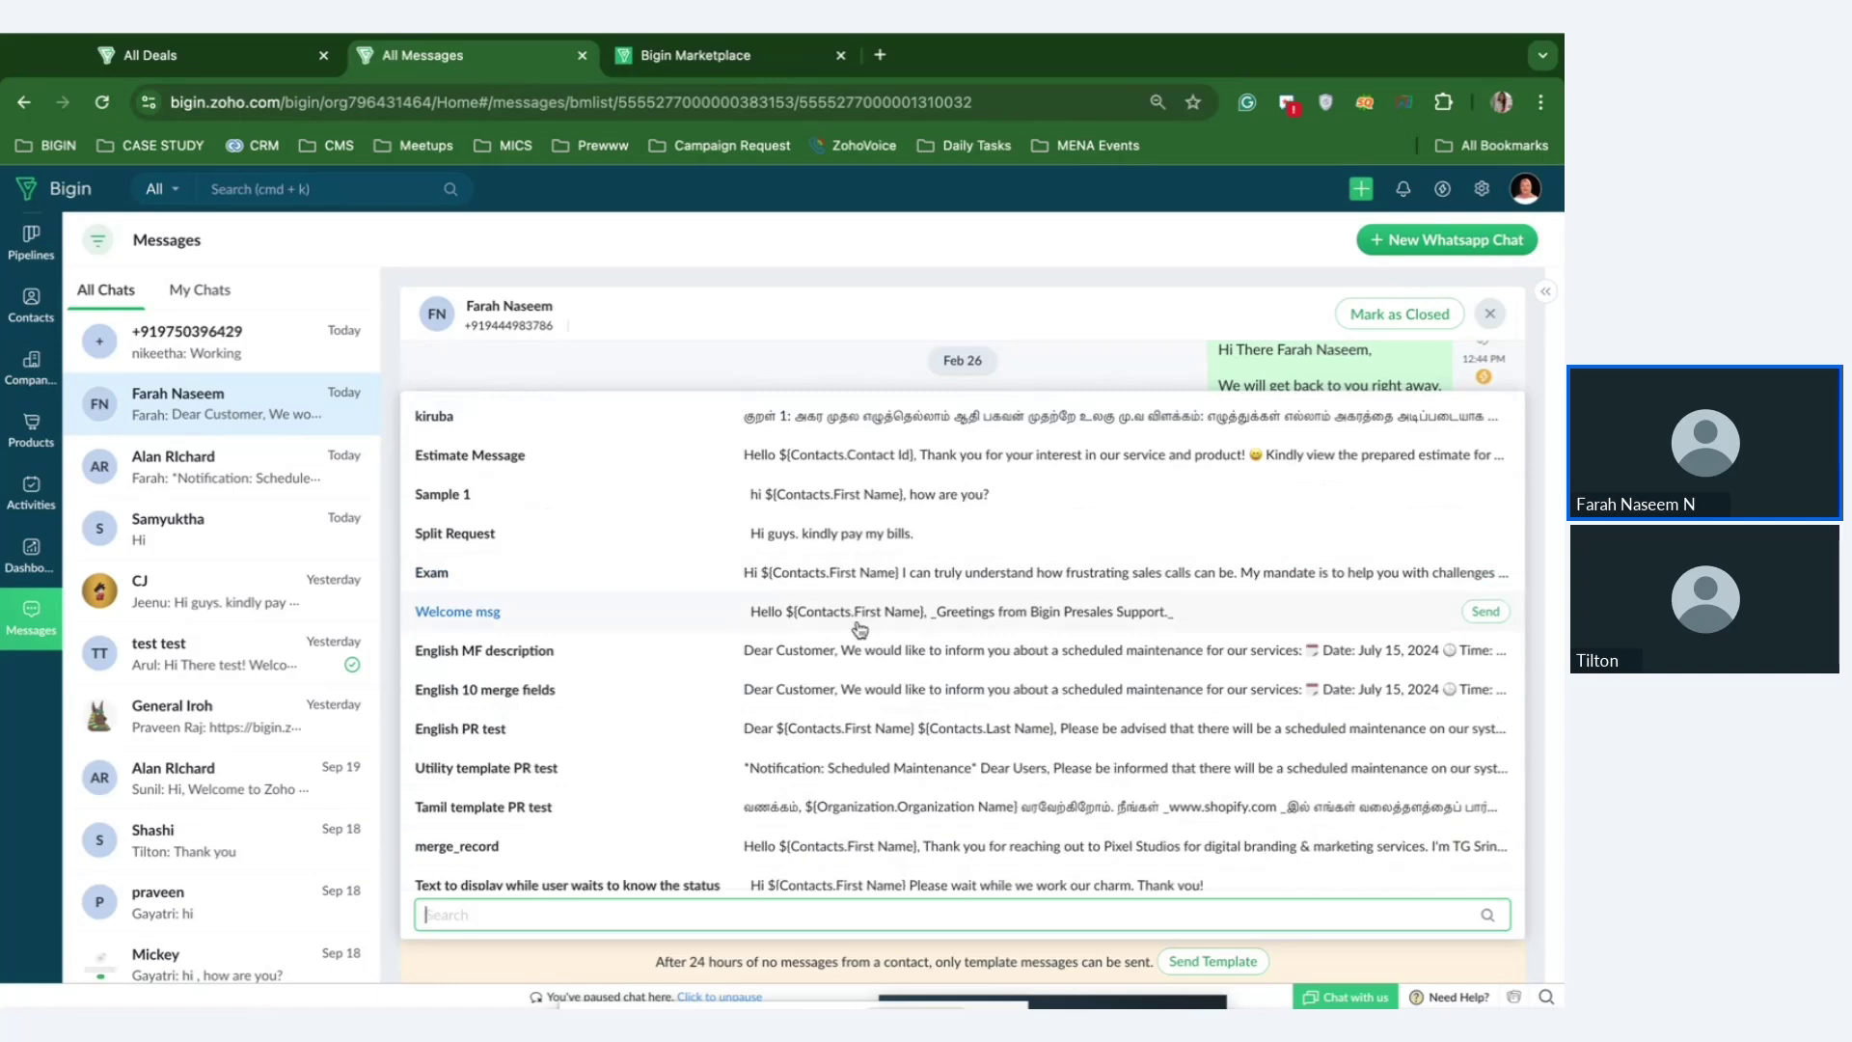
left_click(839, 457)
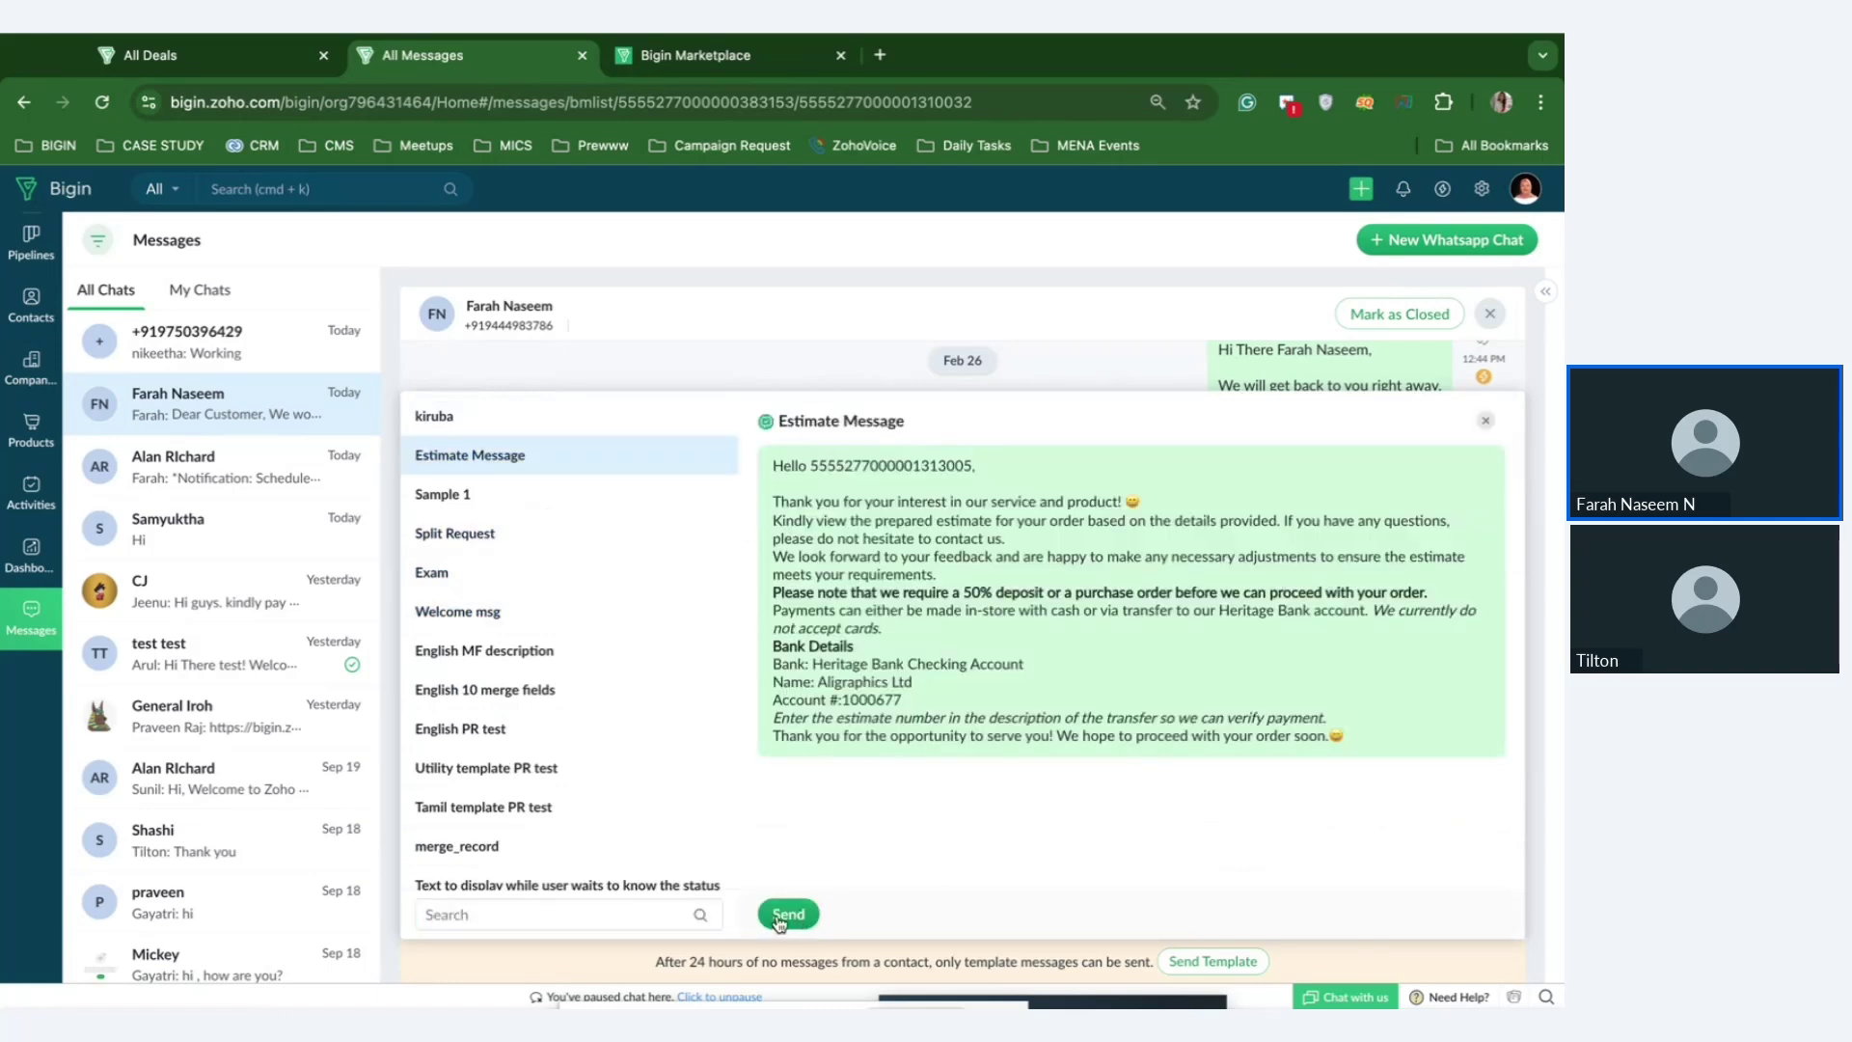
left_click(788, 915)
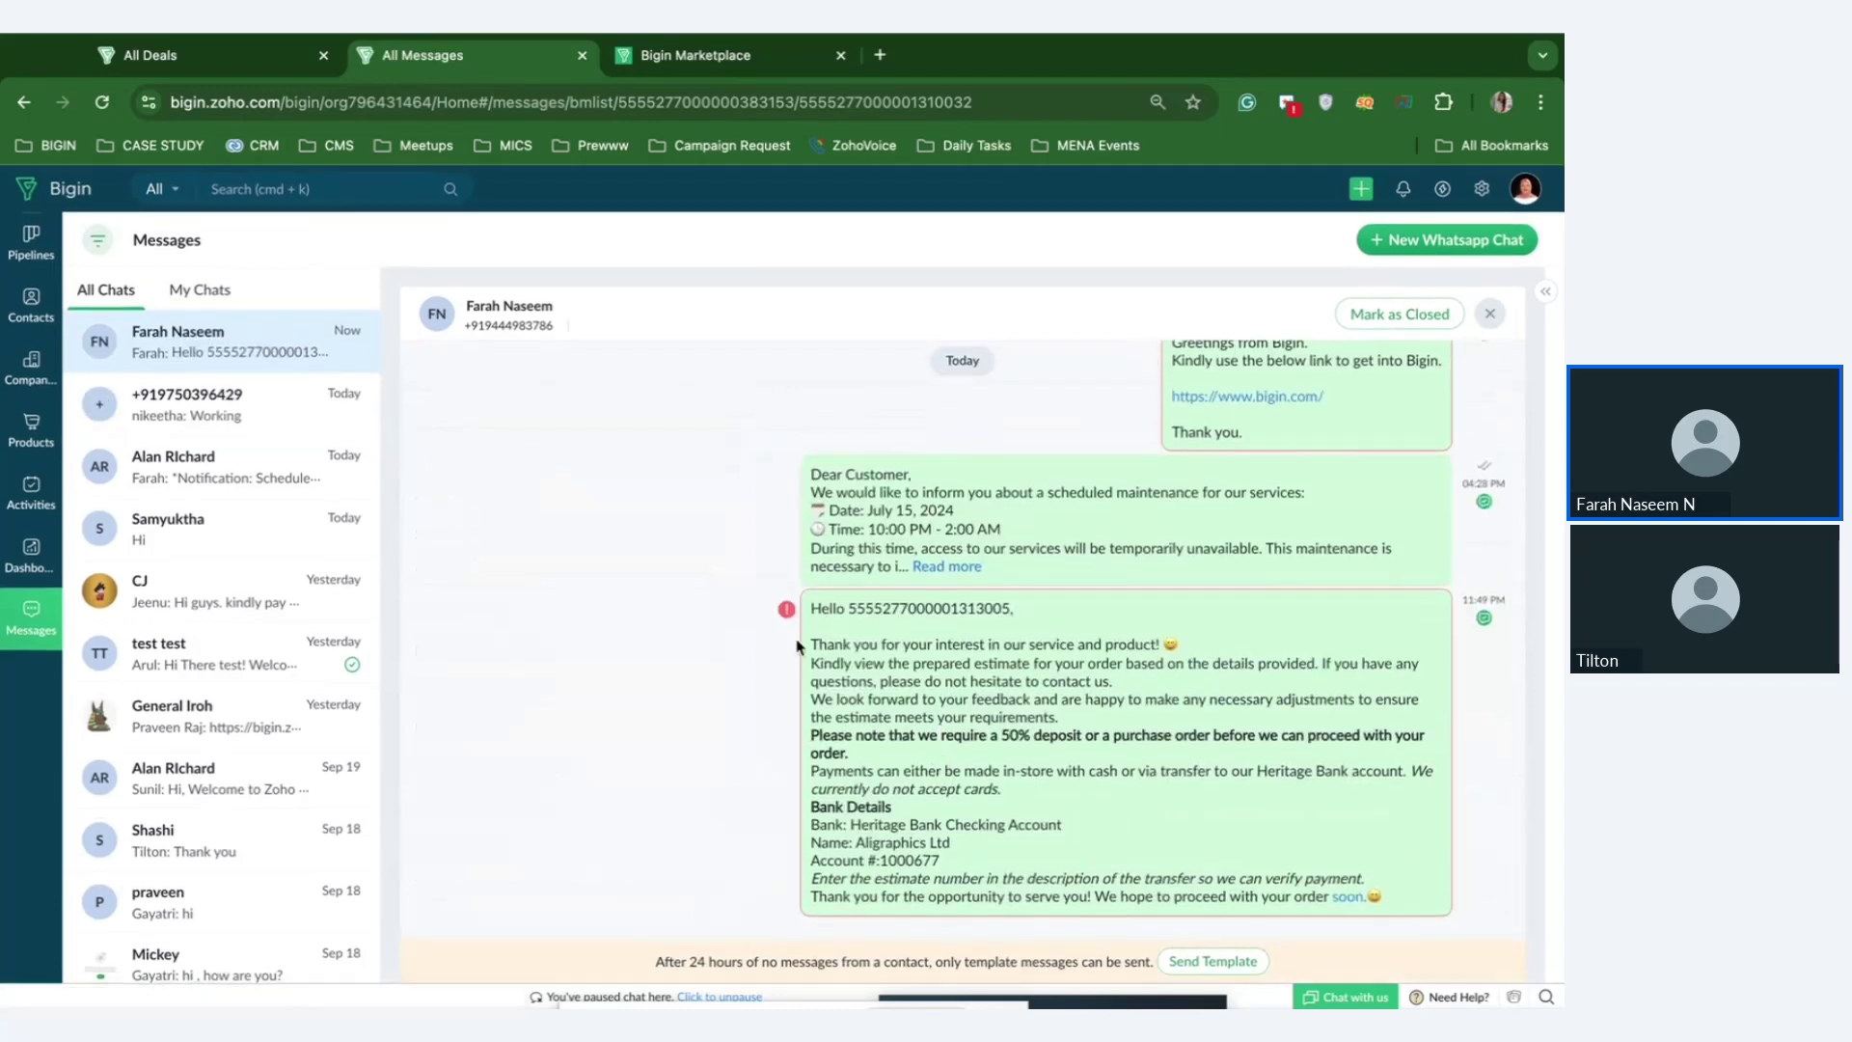
Send the Sample Test template in the same WhatsApp chat.
left_click(1185, 959)
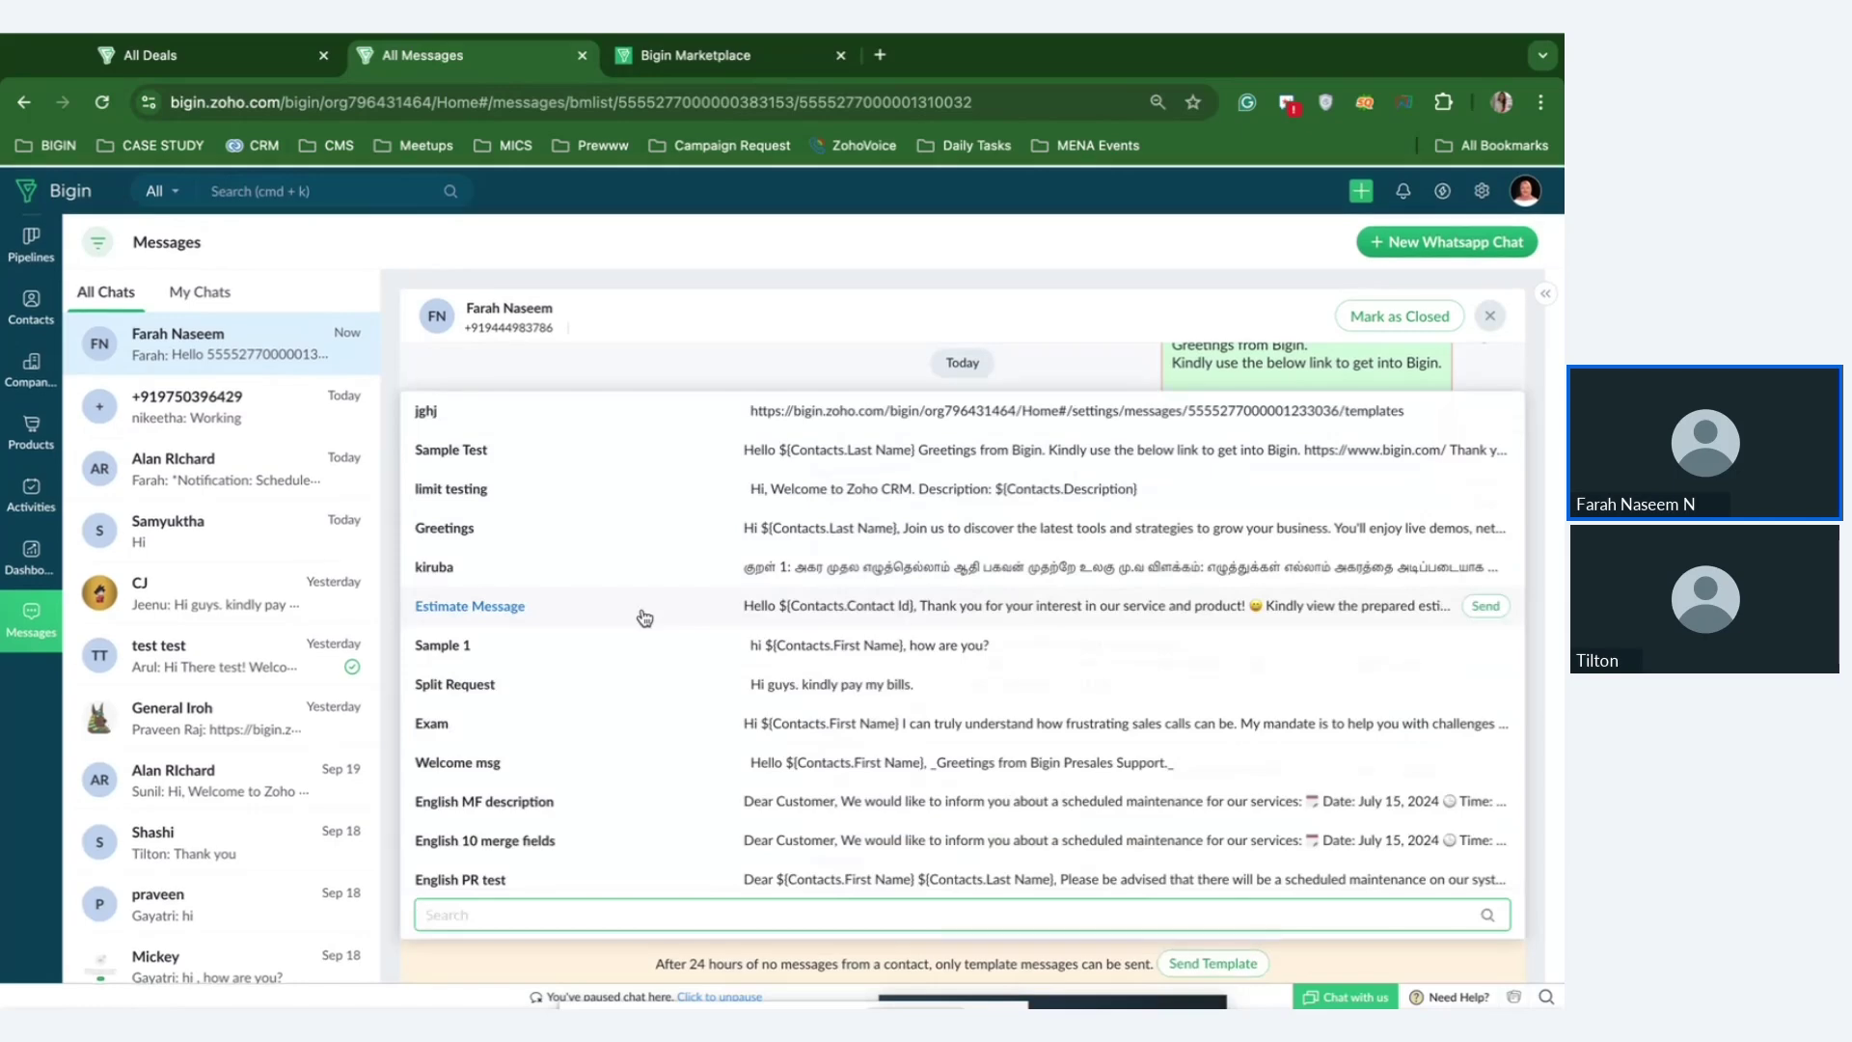
left_click(453, 449)
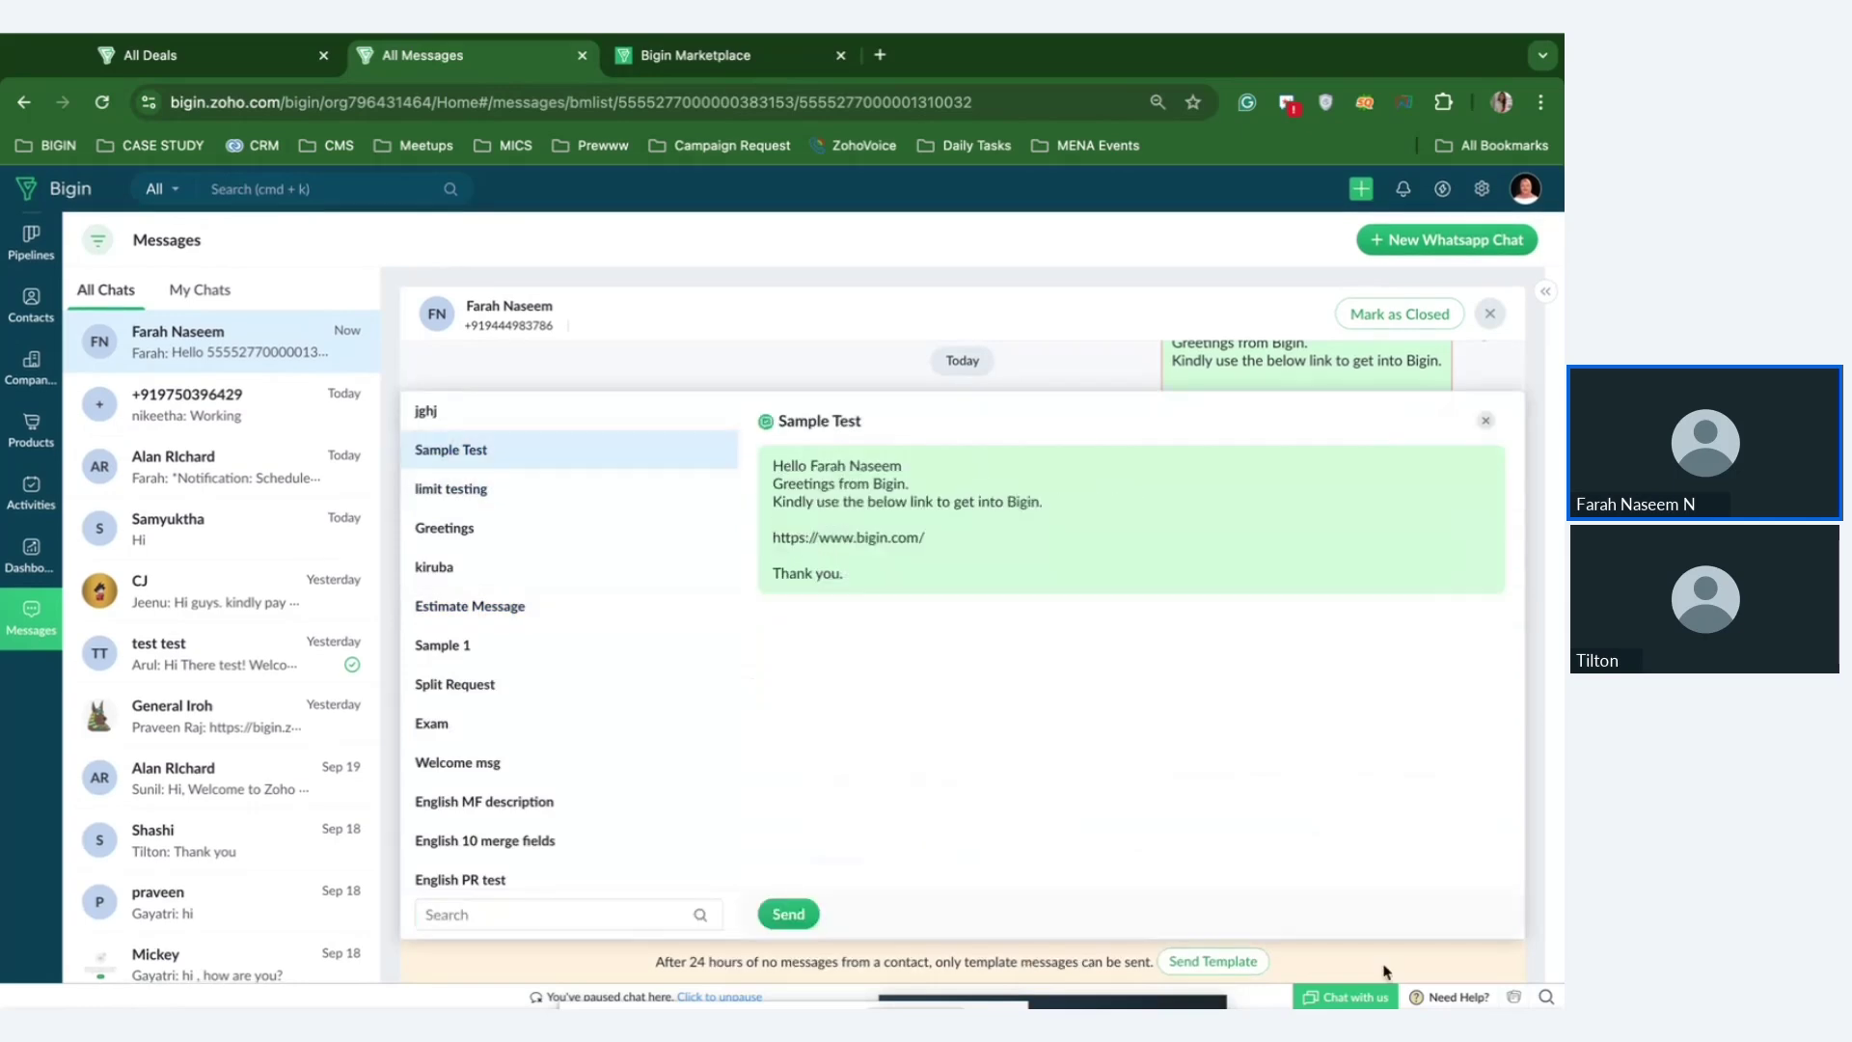
left_click(769, 921)
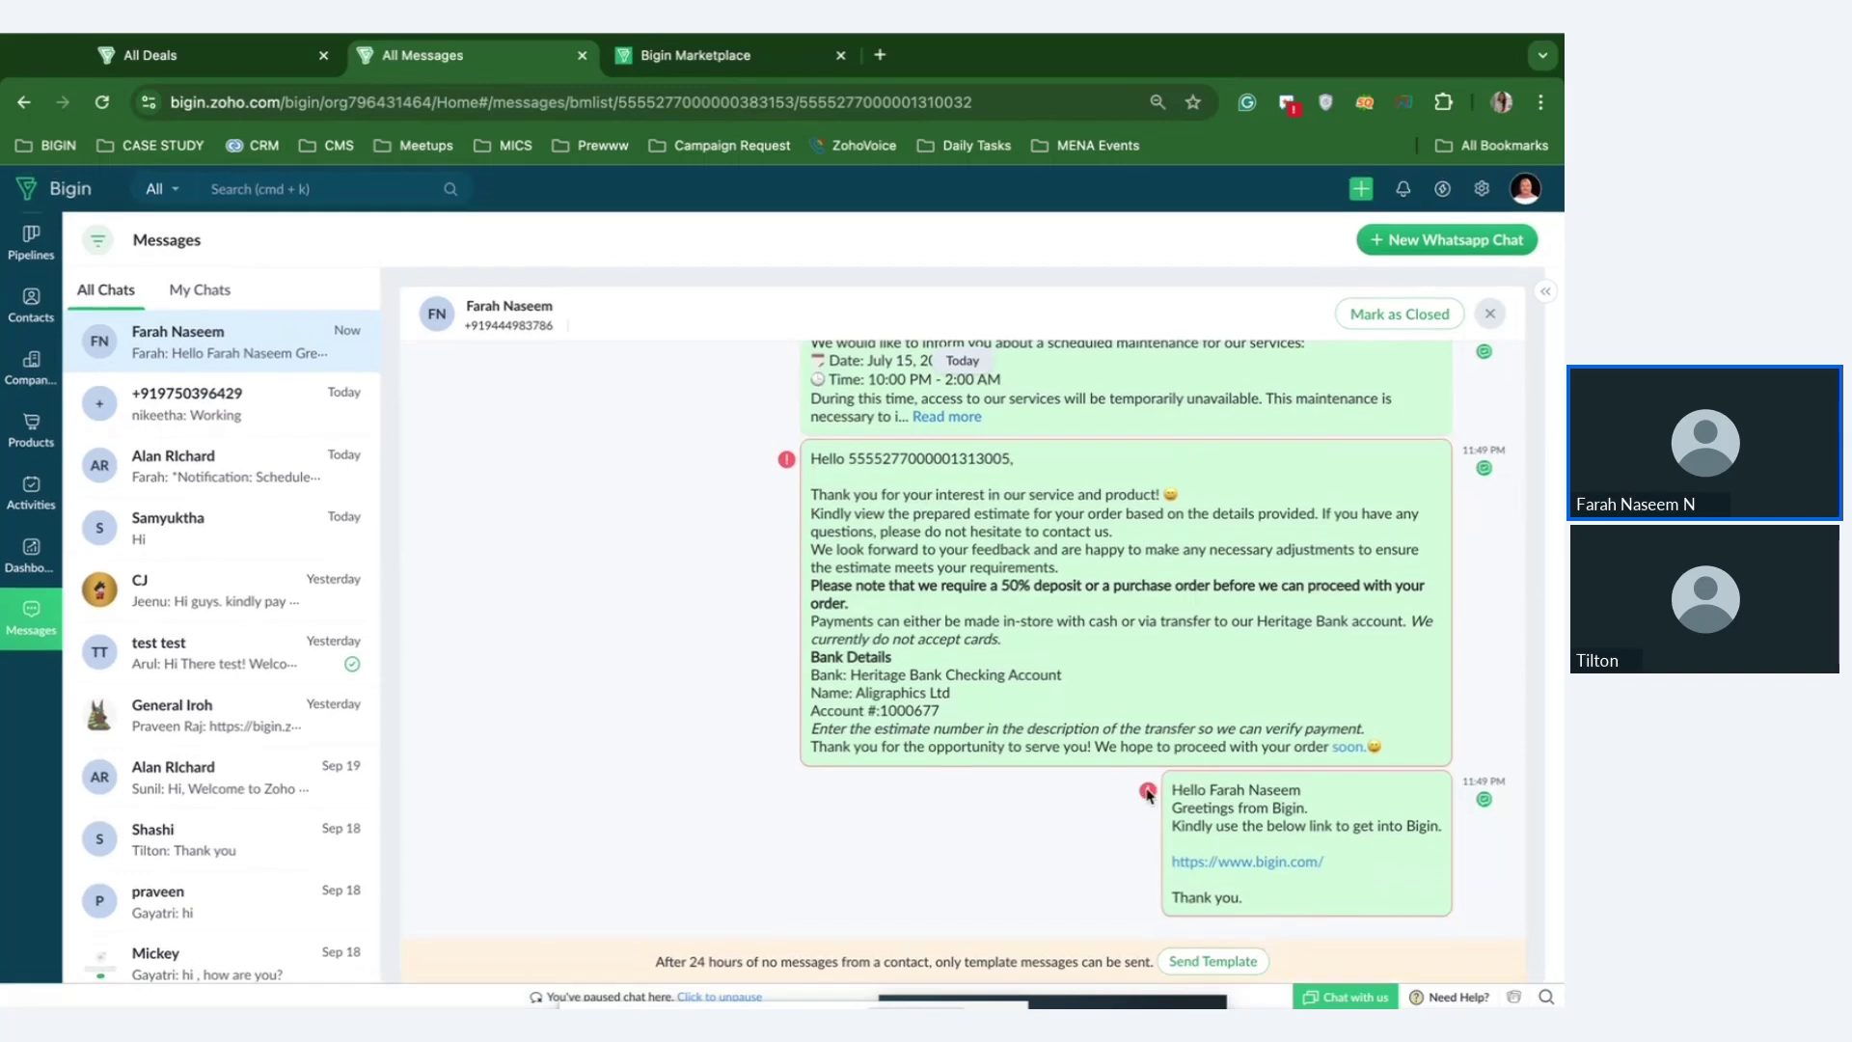
Send the Split Request template in the WhatsApp chat and view the latest messages in the conversation.
left_click(1213, 961)
left_click(620, 685)
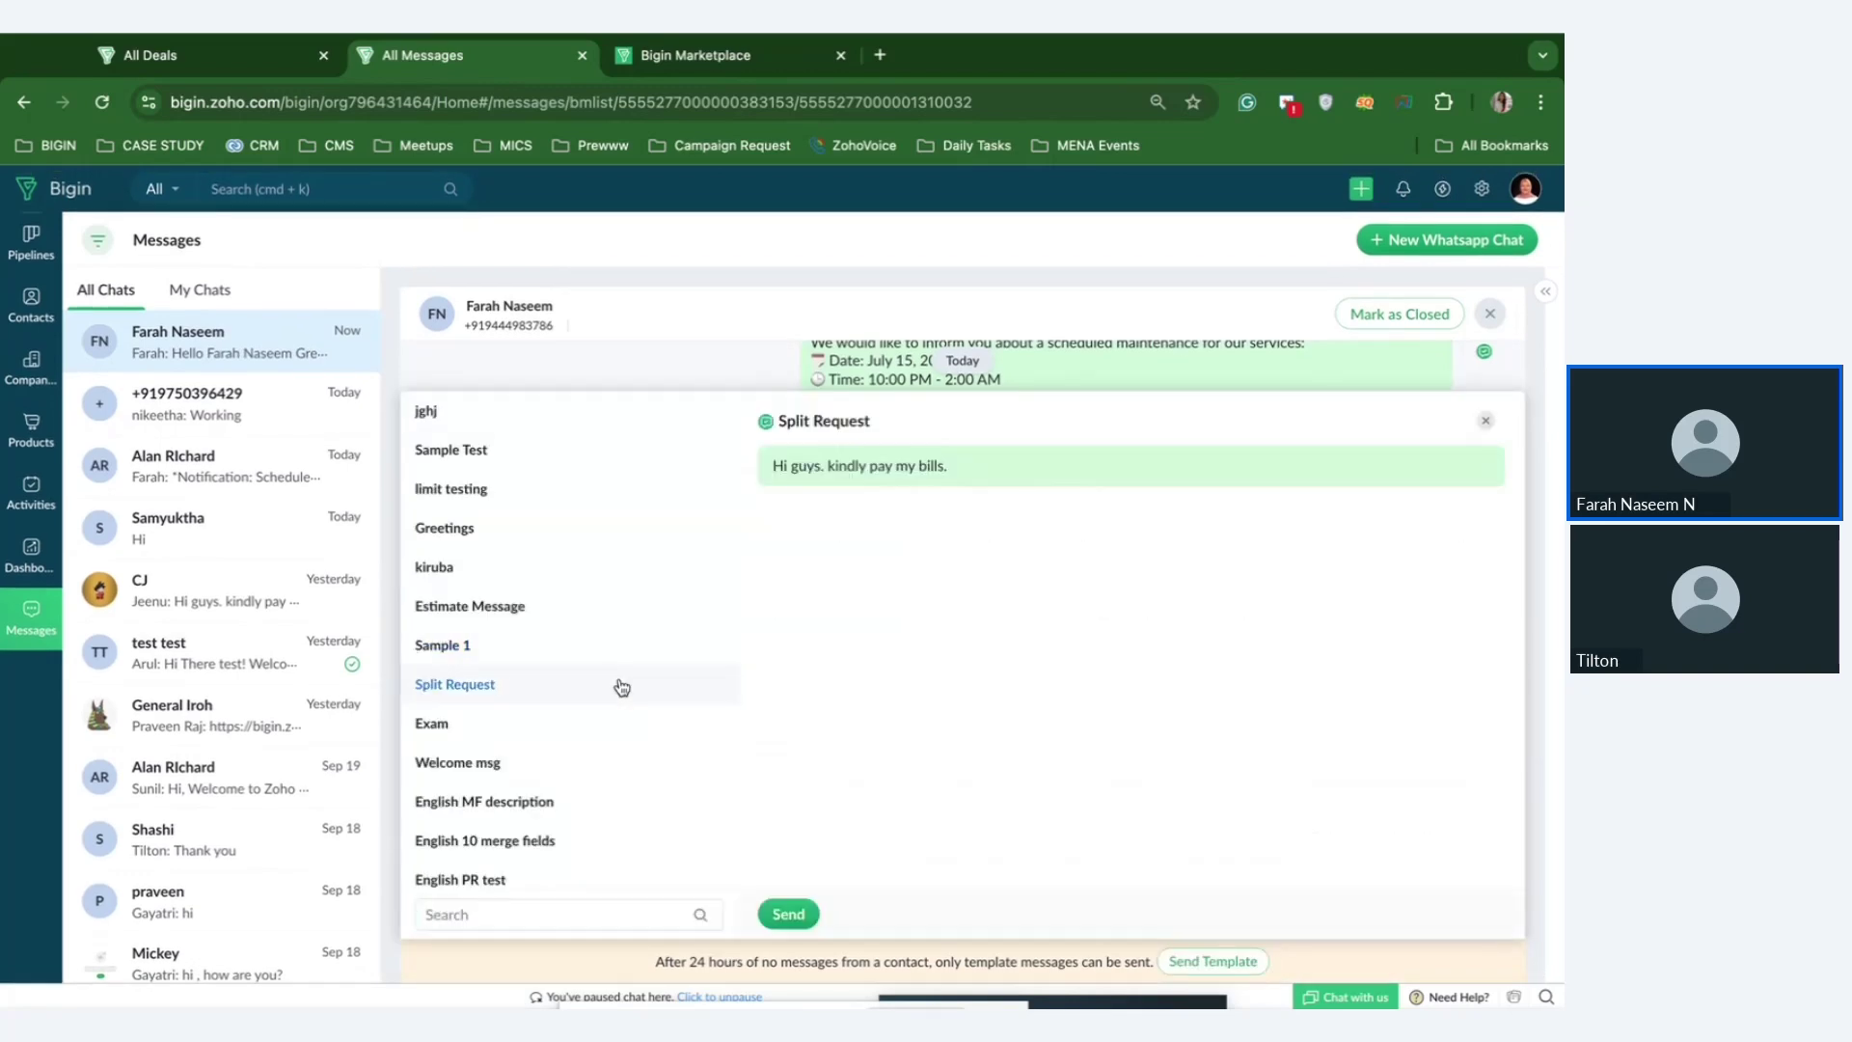
left_click(788, 914)
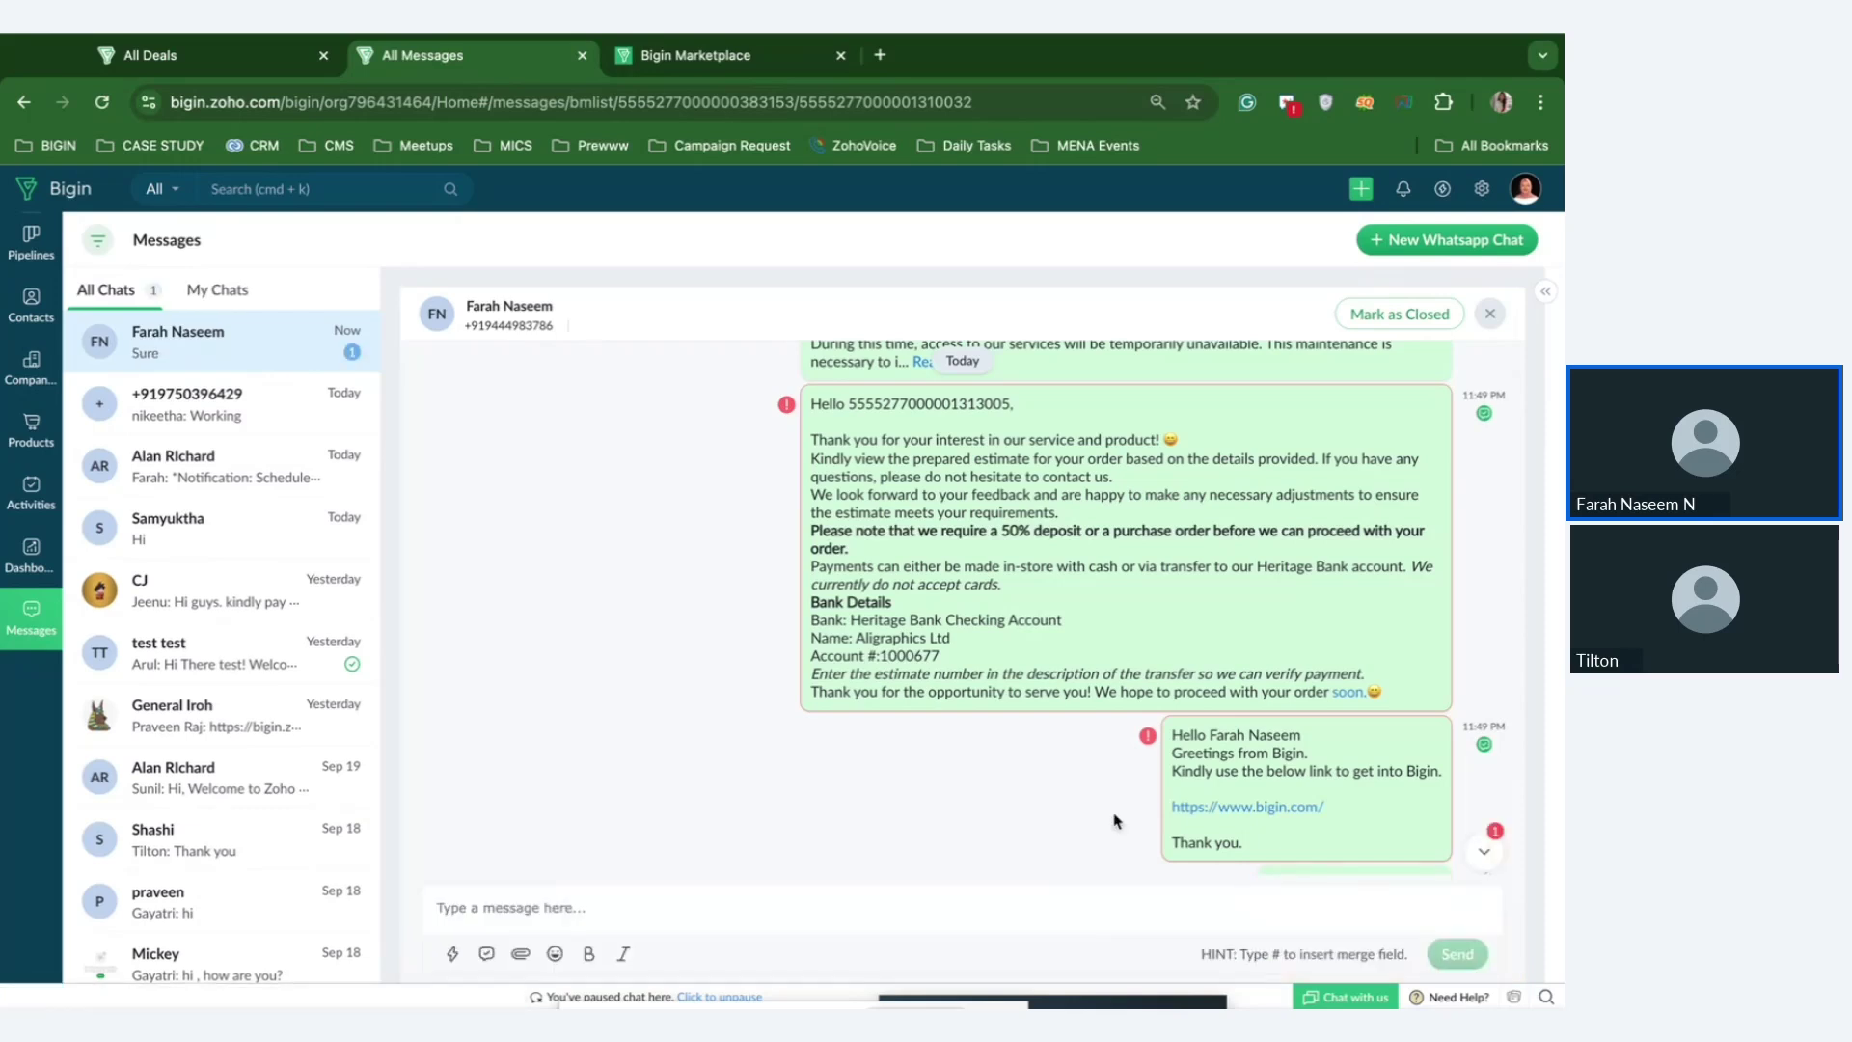
scroll(1033, 827, "down", 3)
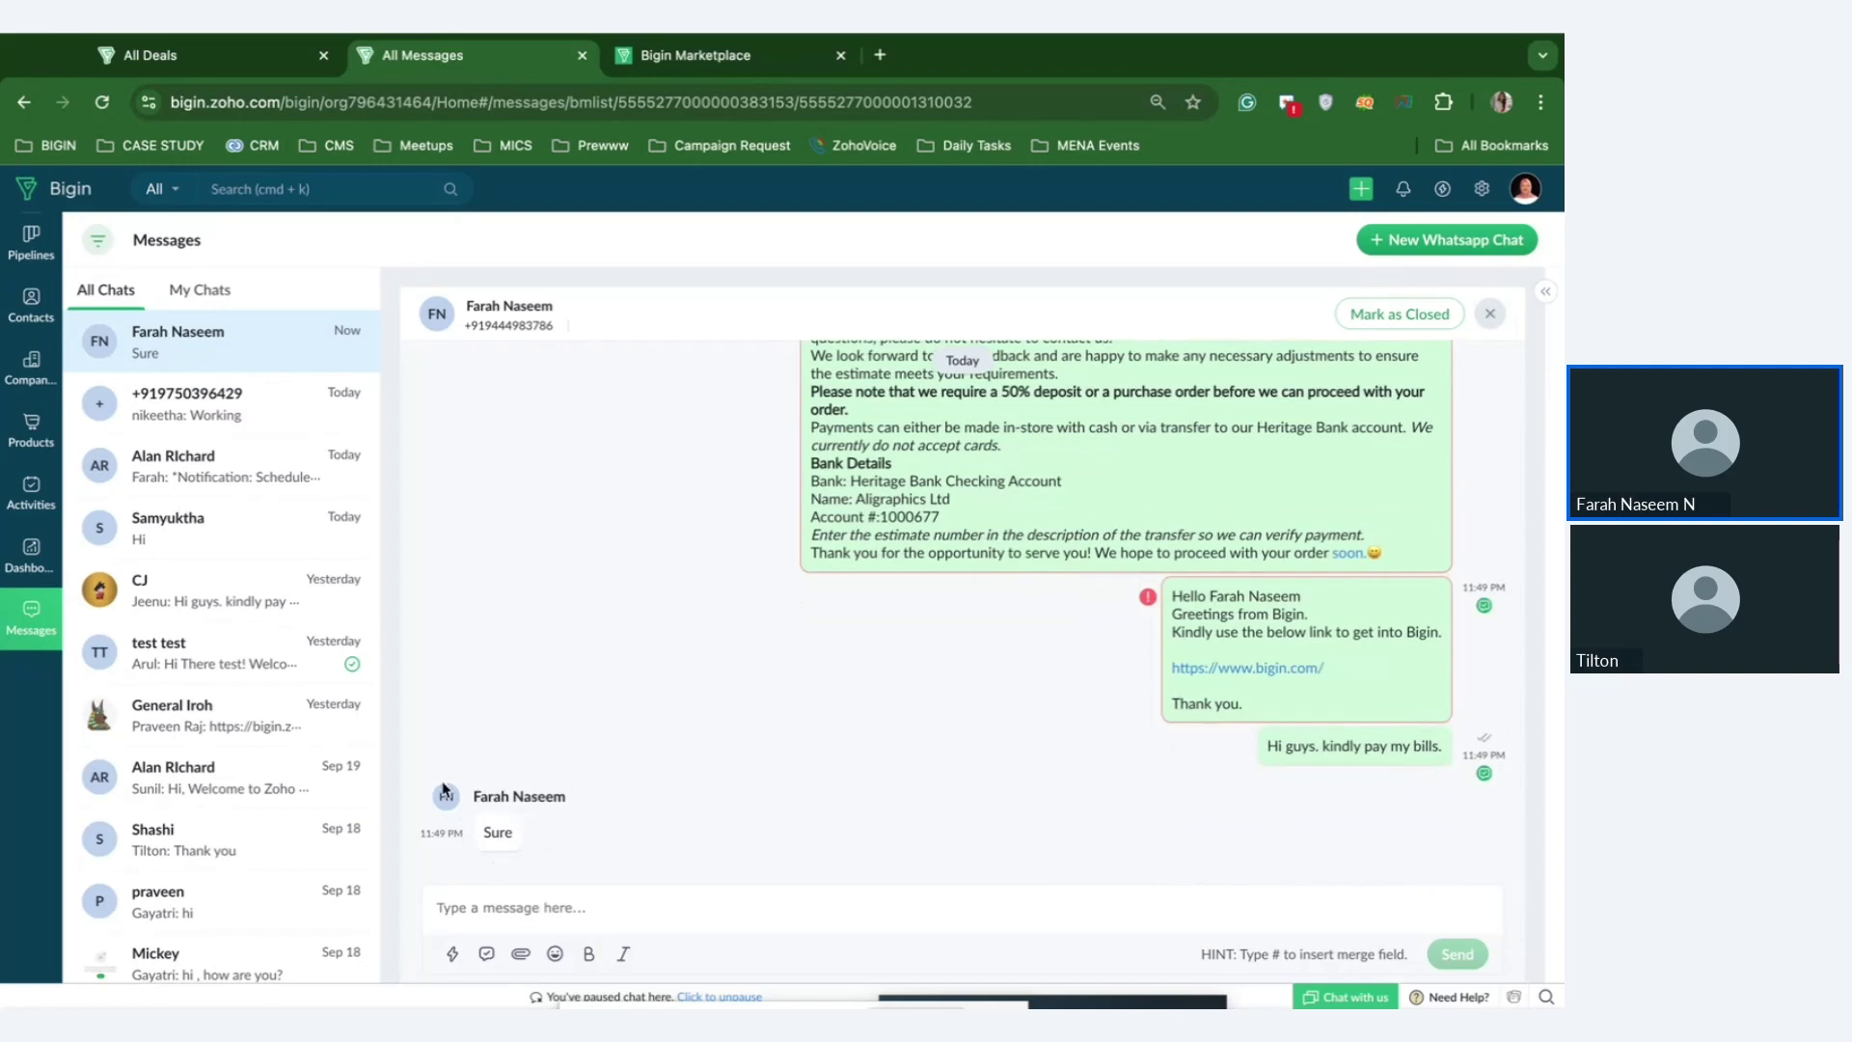
View the My Chats list in WhatsApp messages and return to the All Chats list.
left_click(526, 908)
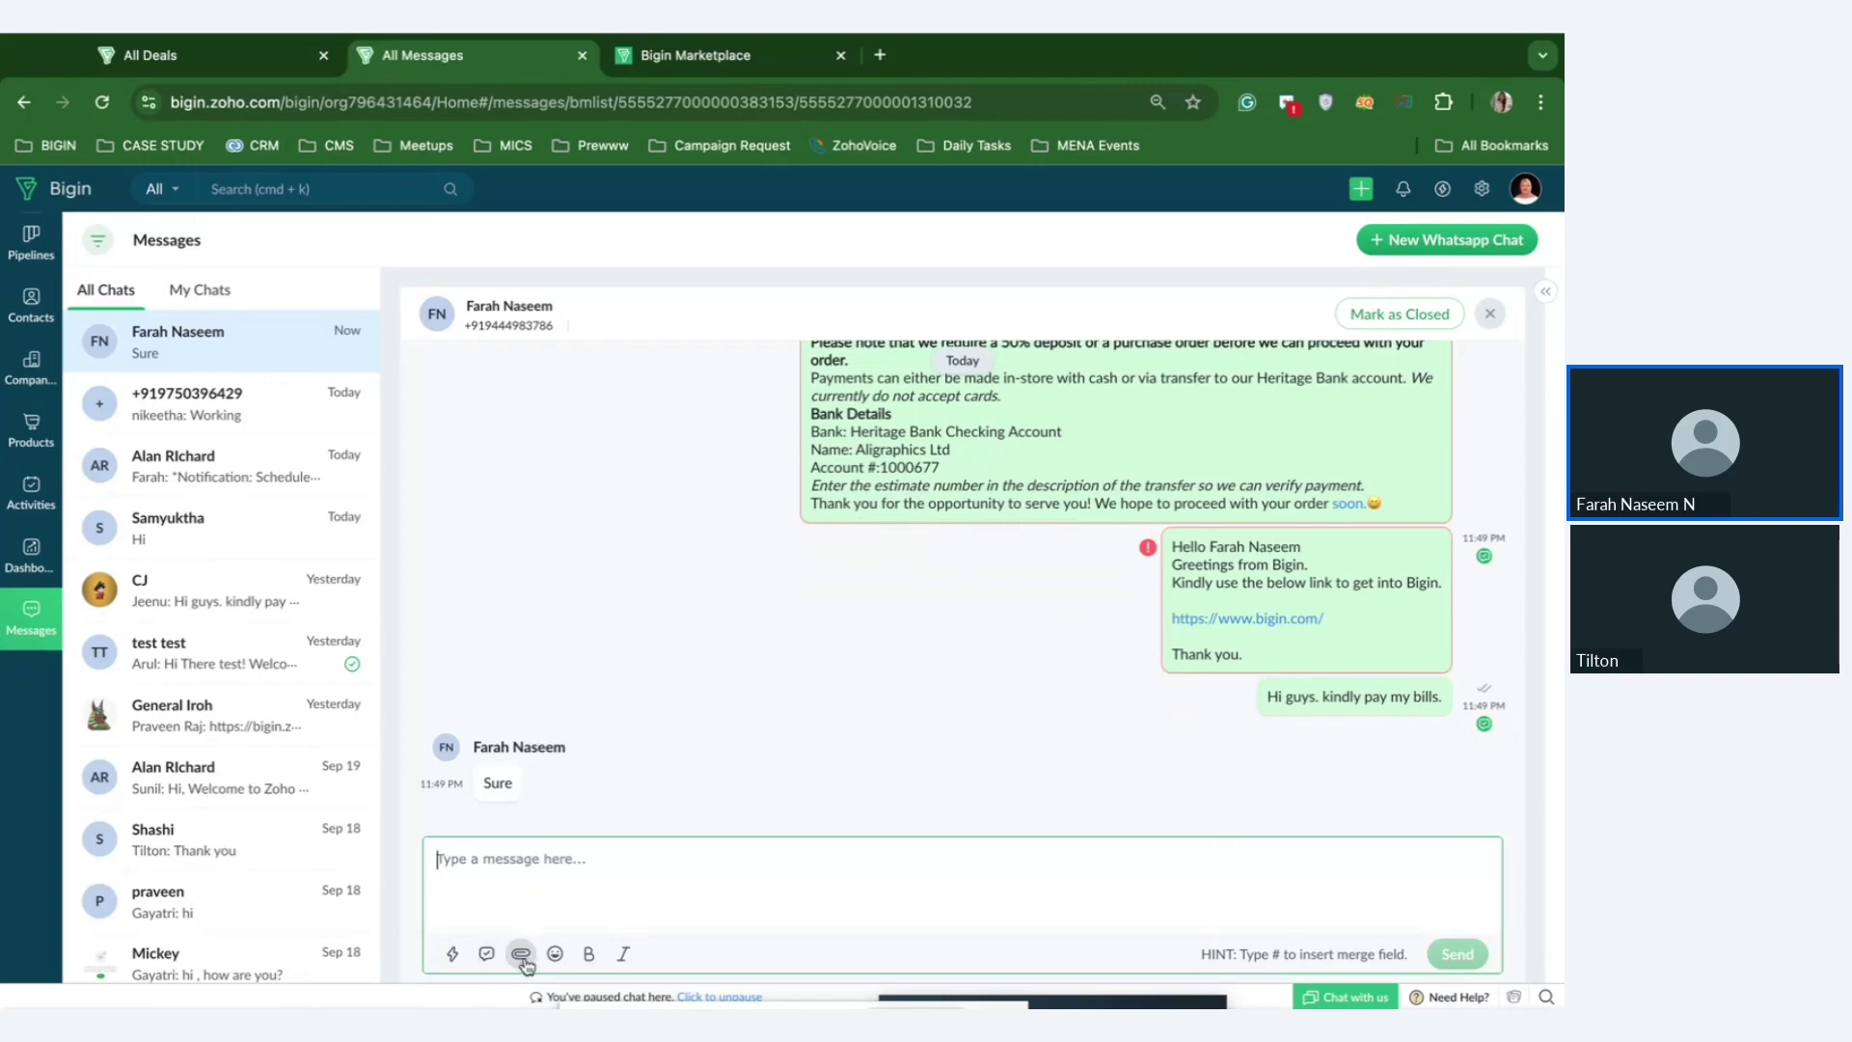
left_click(570, 673)
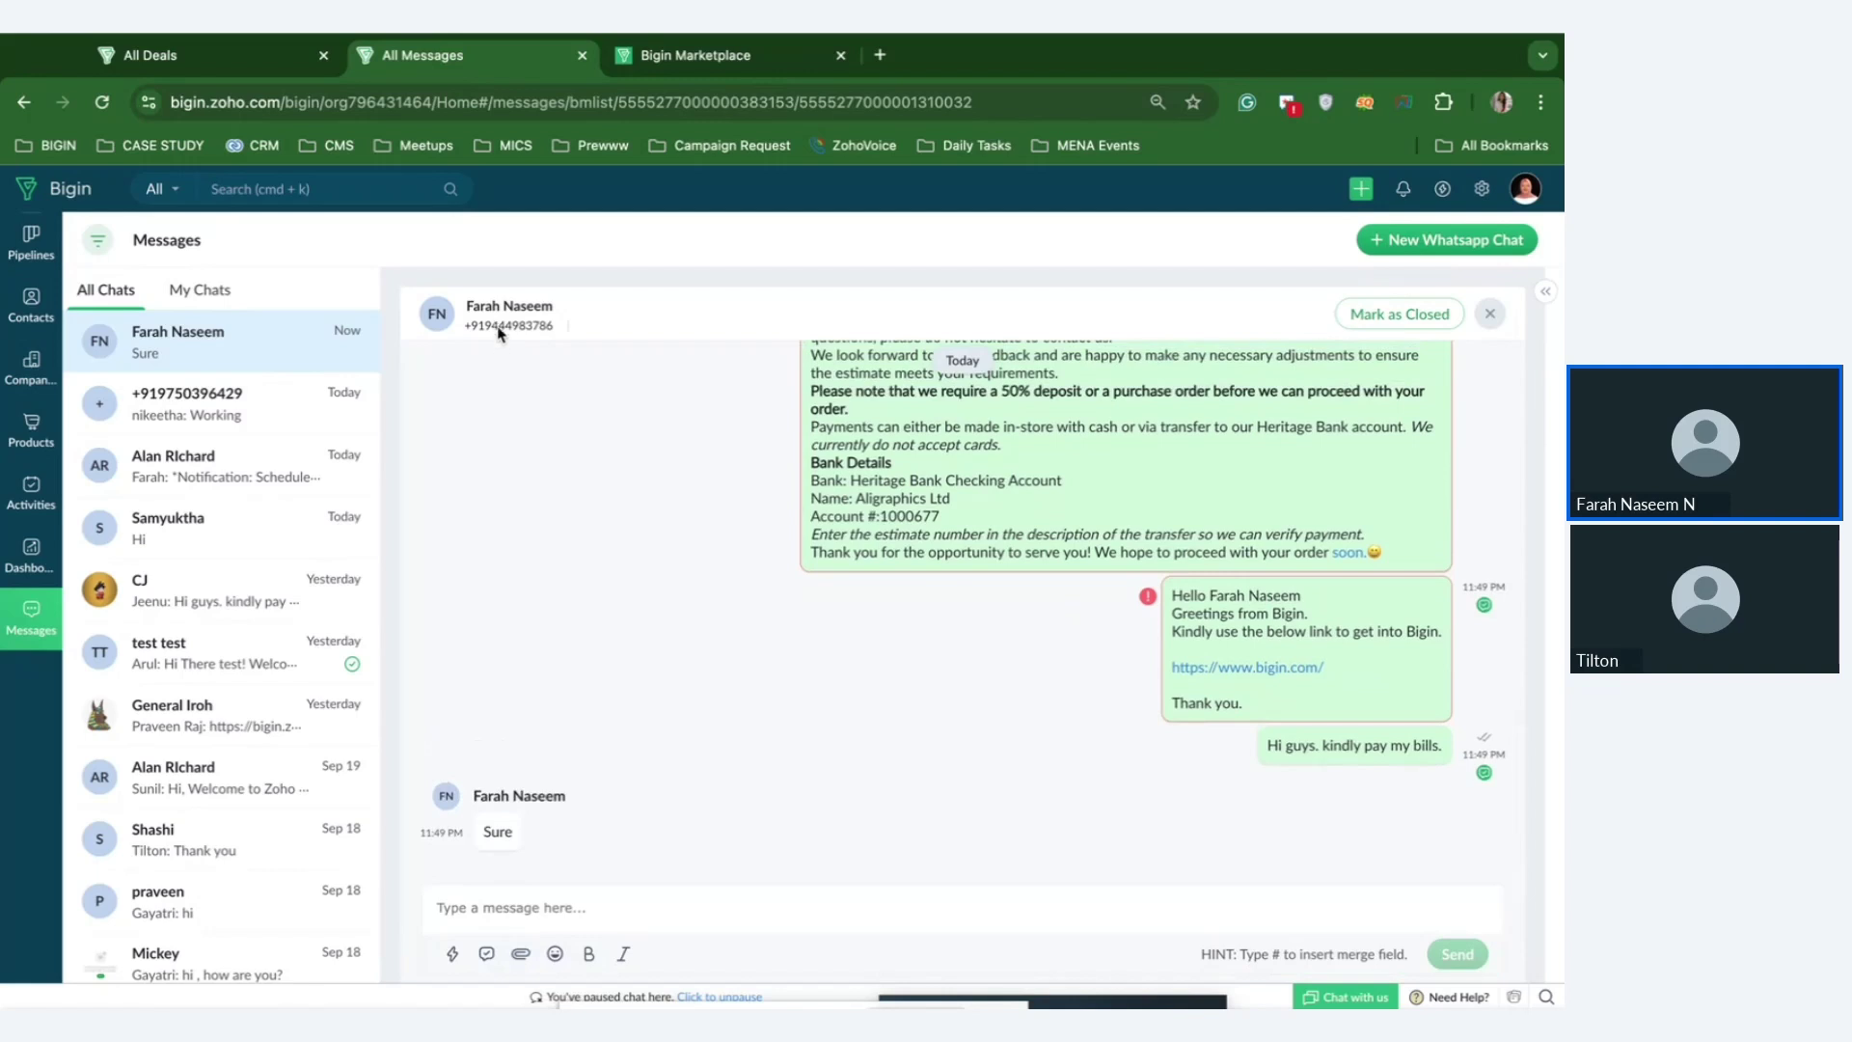
left_click(188, 293)
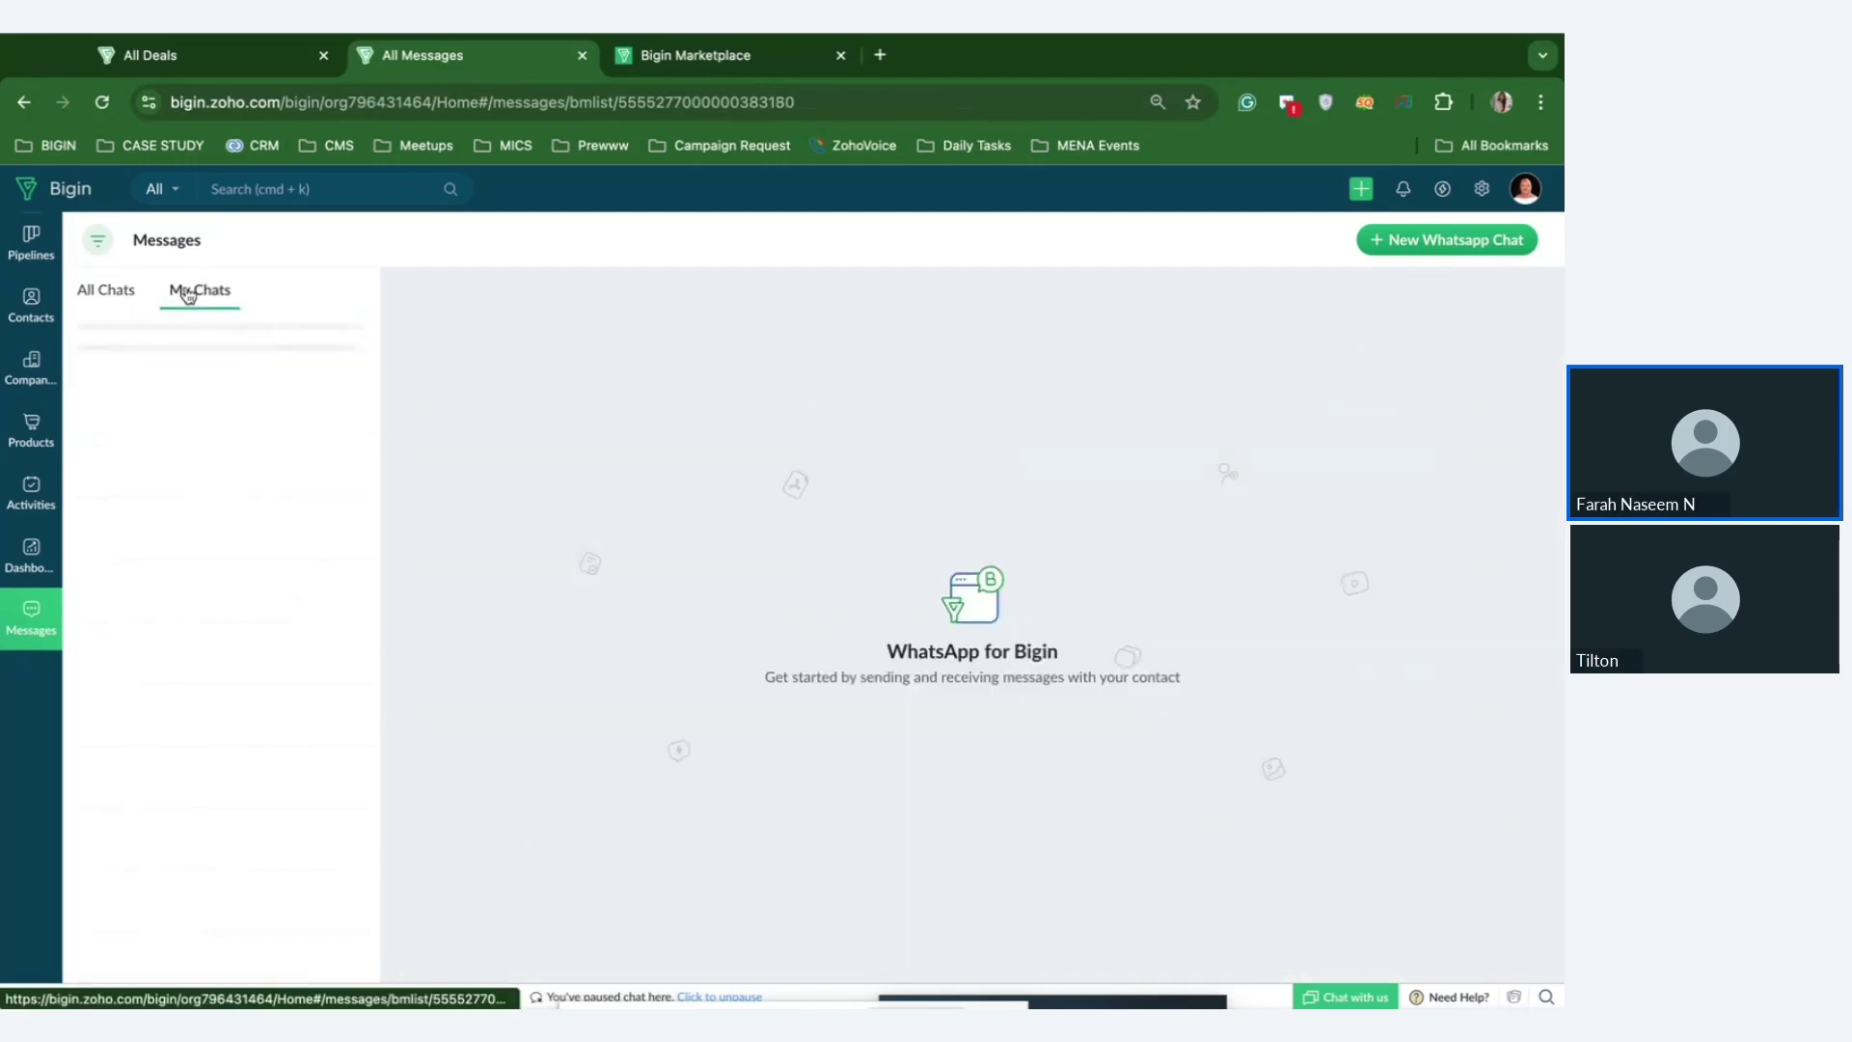
left_click(109, 299)
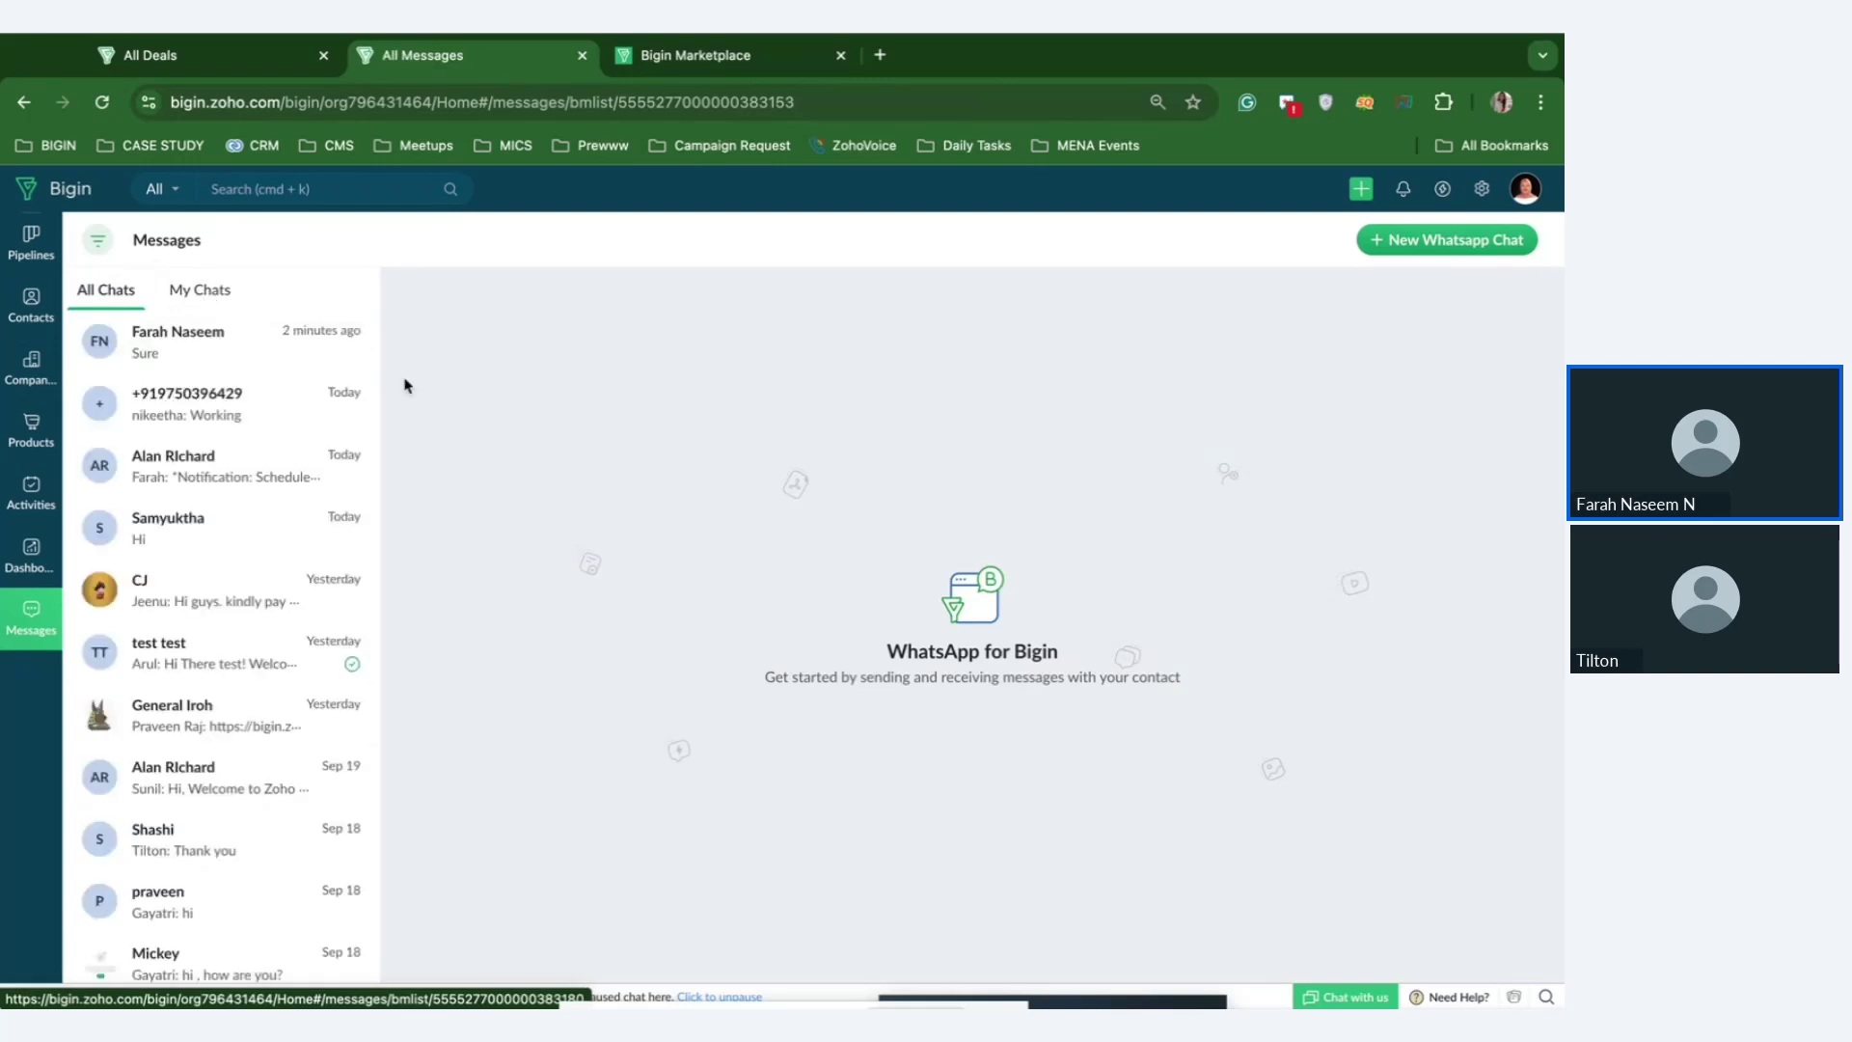
key("alt+Tab")
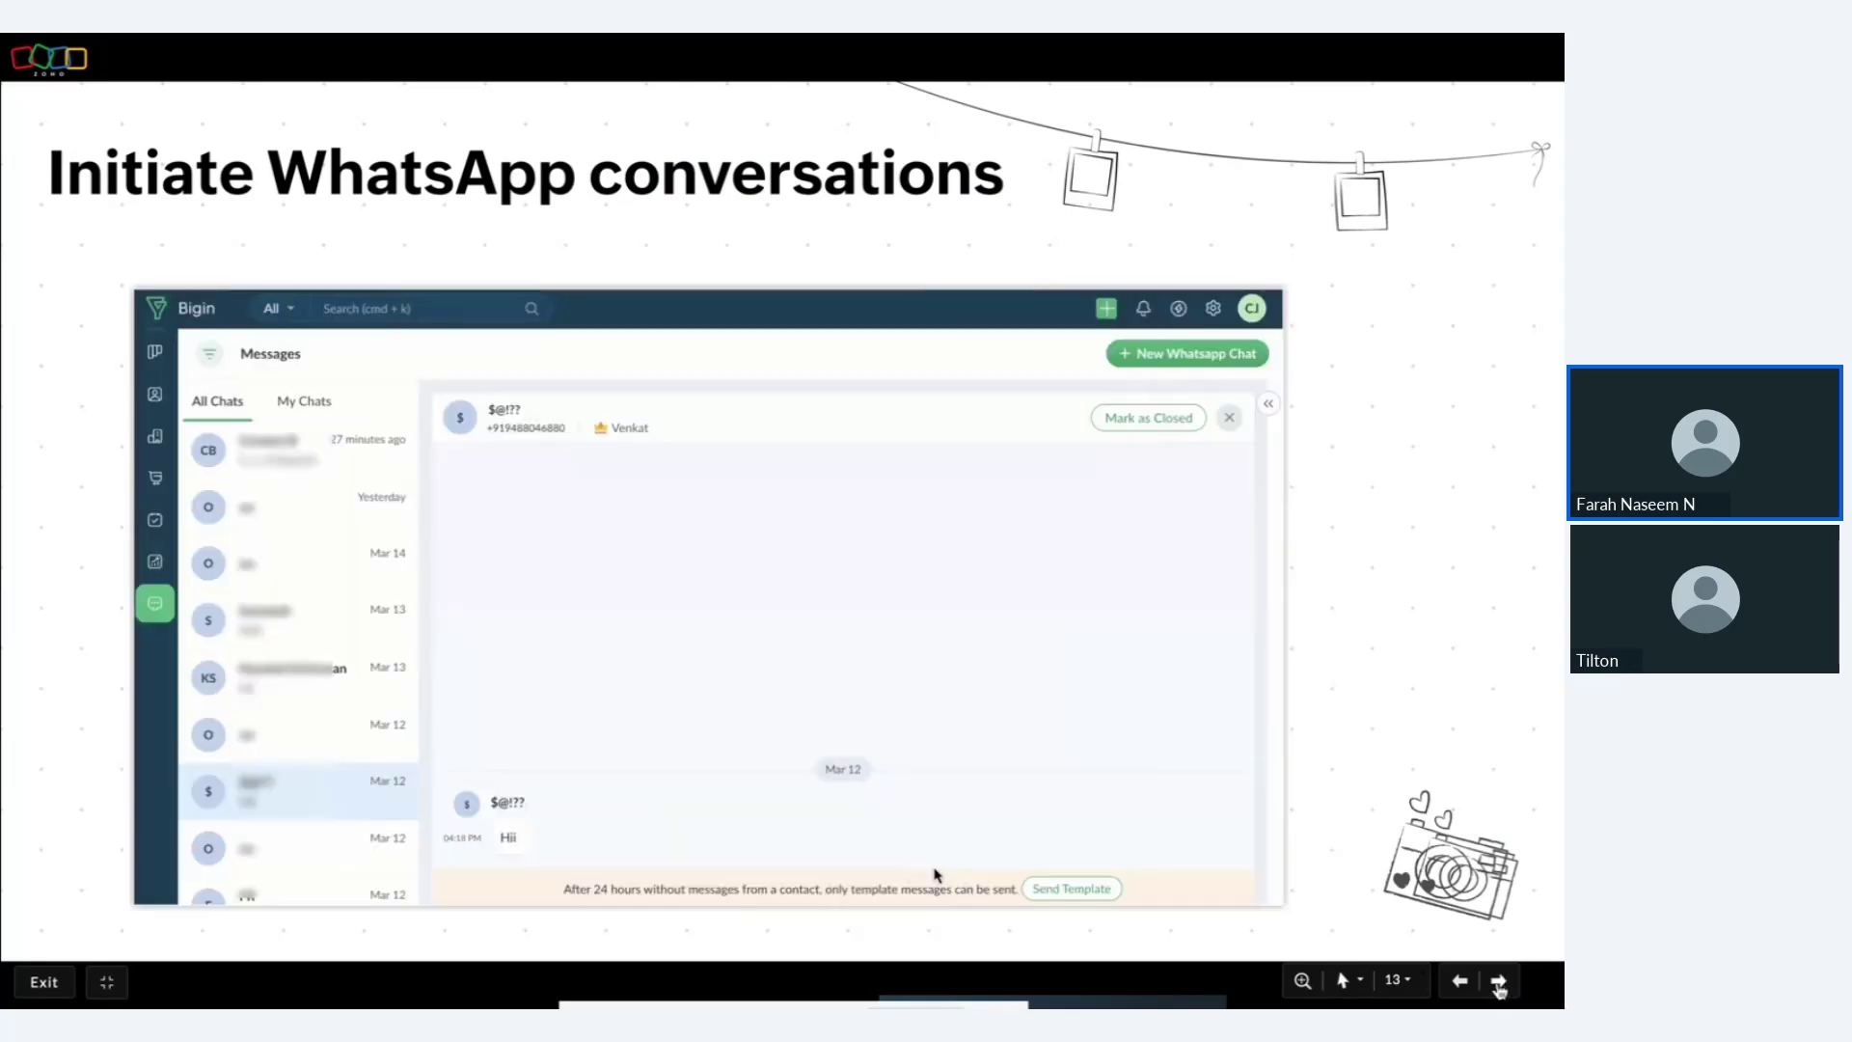
left_click(1501, 982)
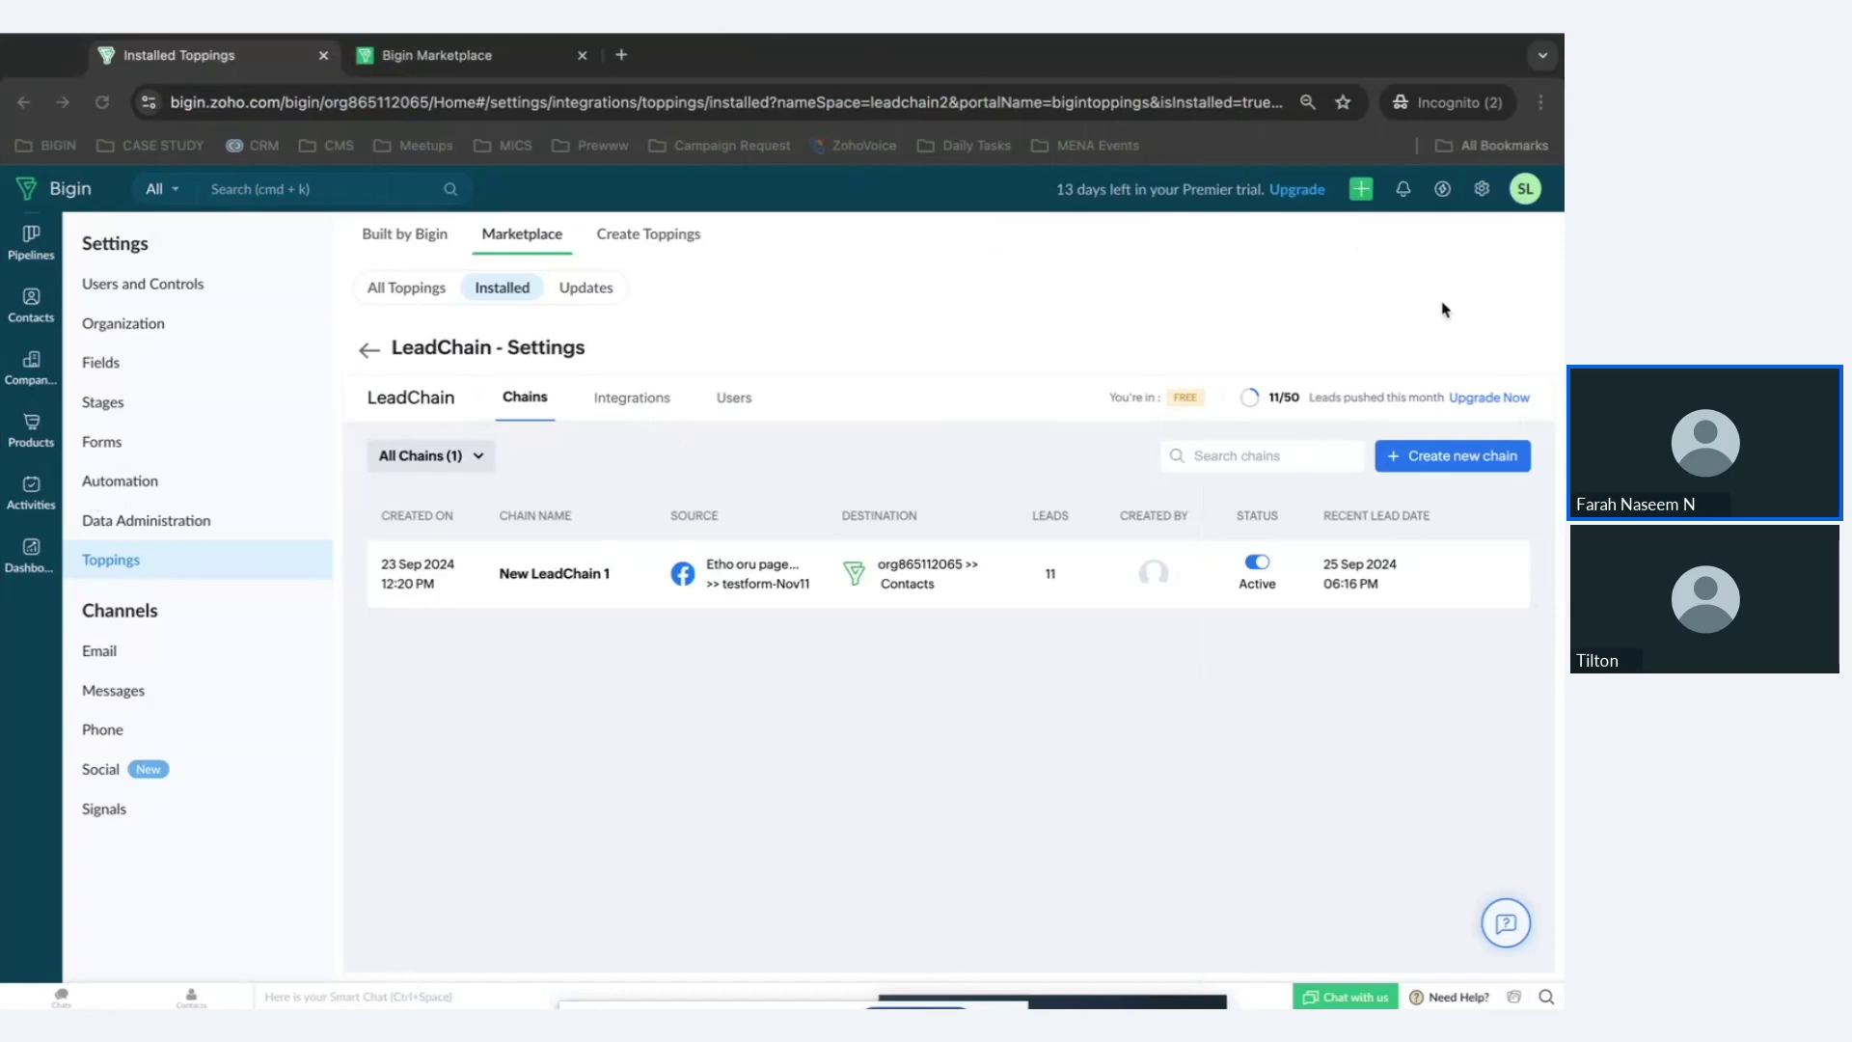
Open the Shopify For Bigin topping from the Marketplace toppings in Settings and review its overview and compatible editions.
left_click(1481, 188)
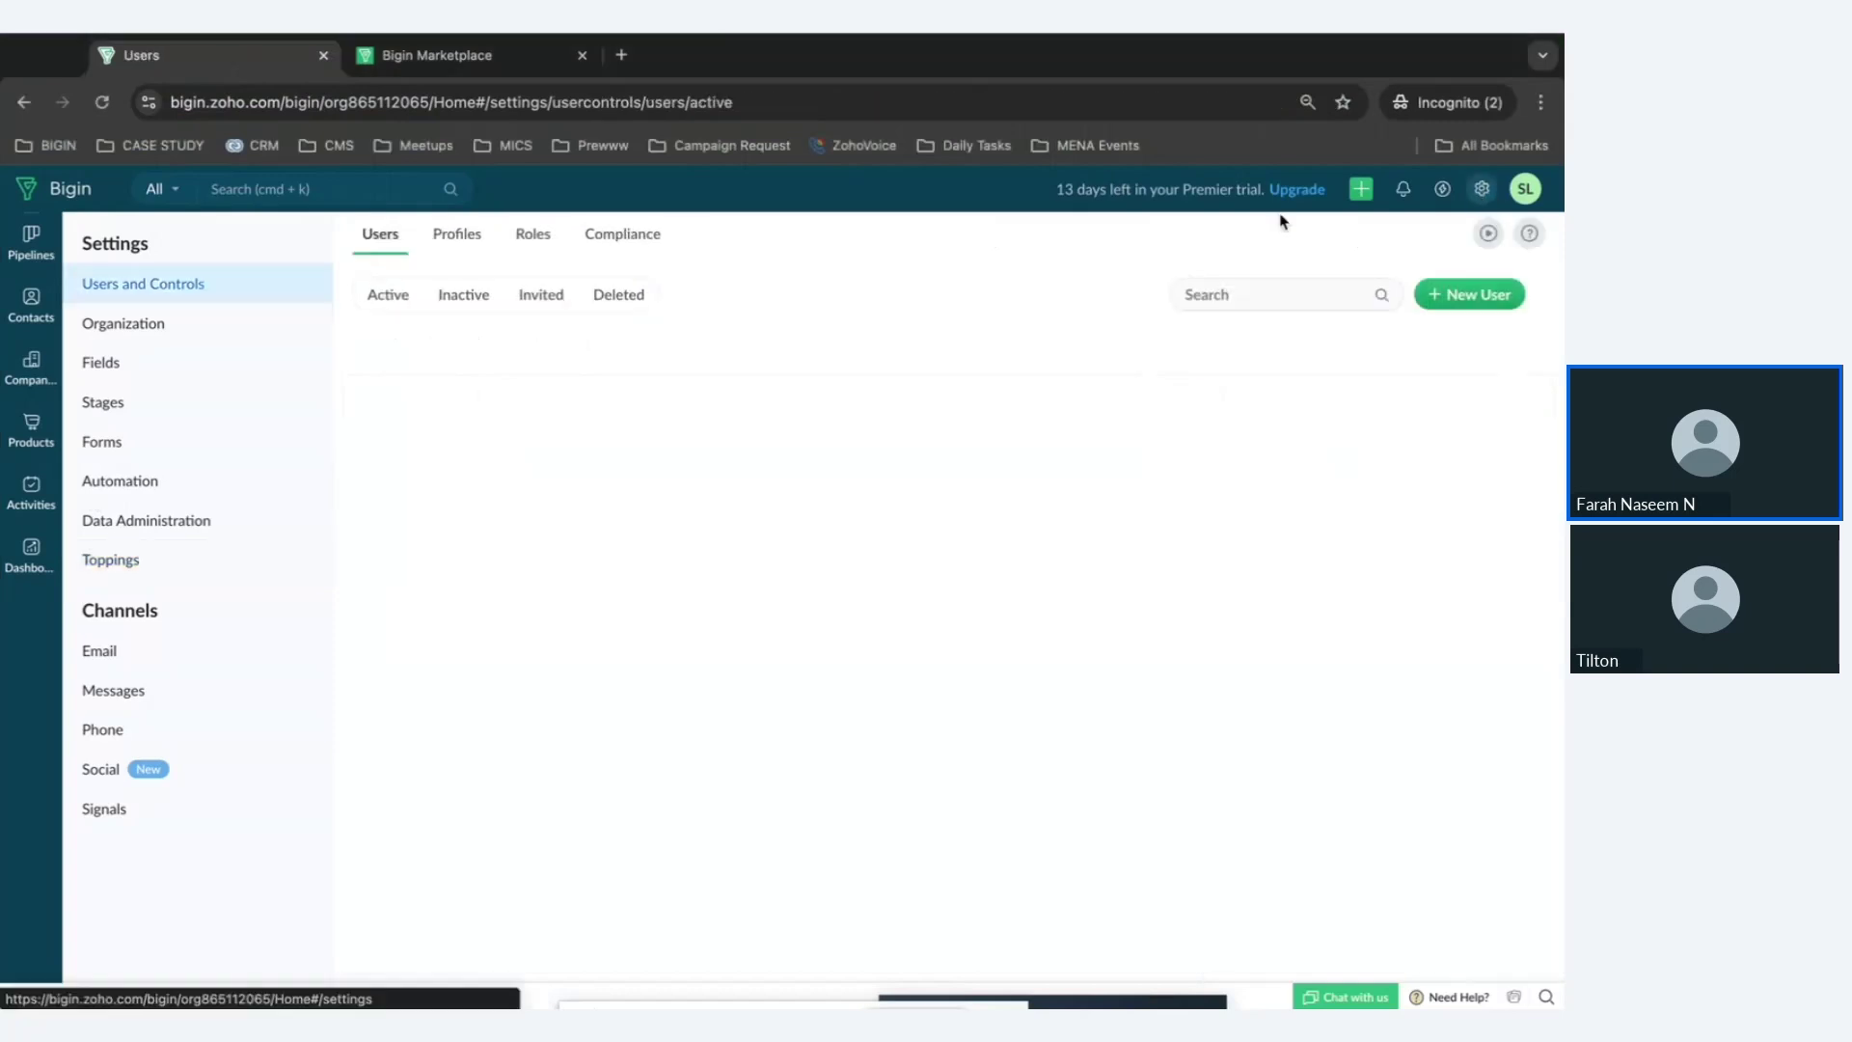
left_click(114, 562)
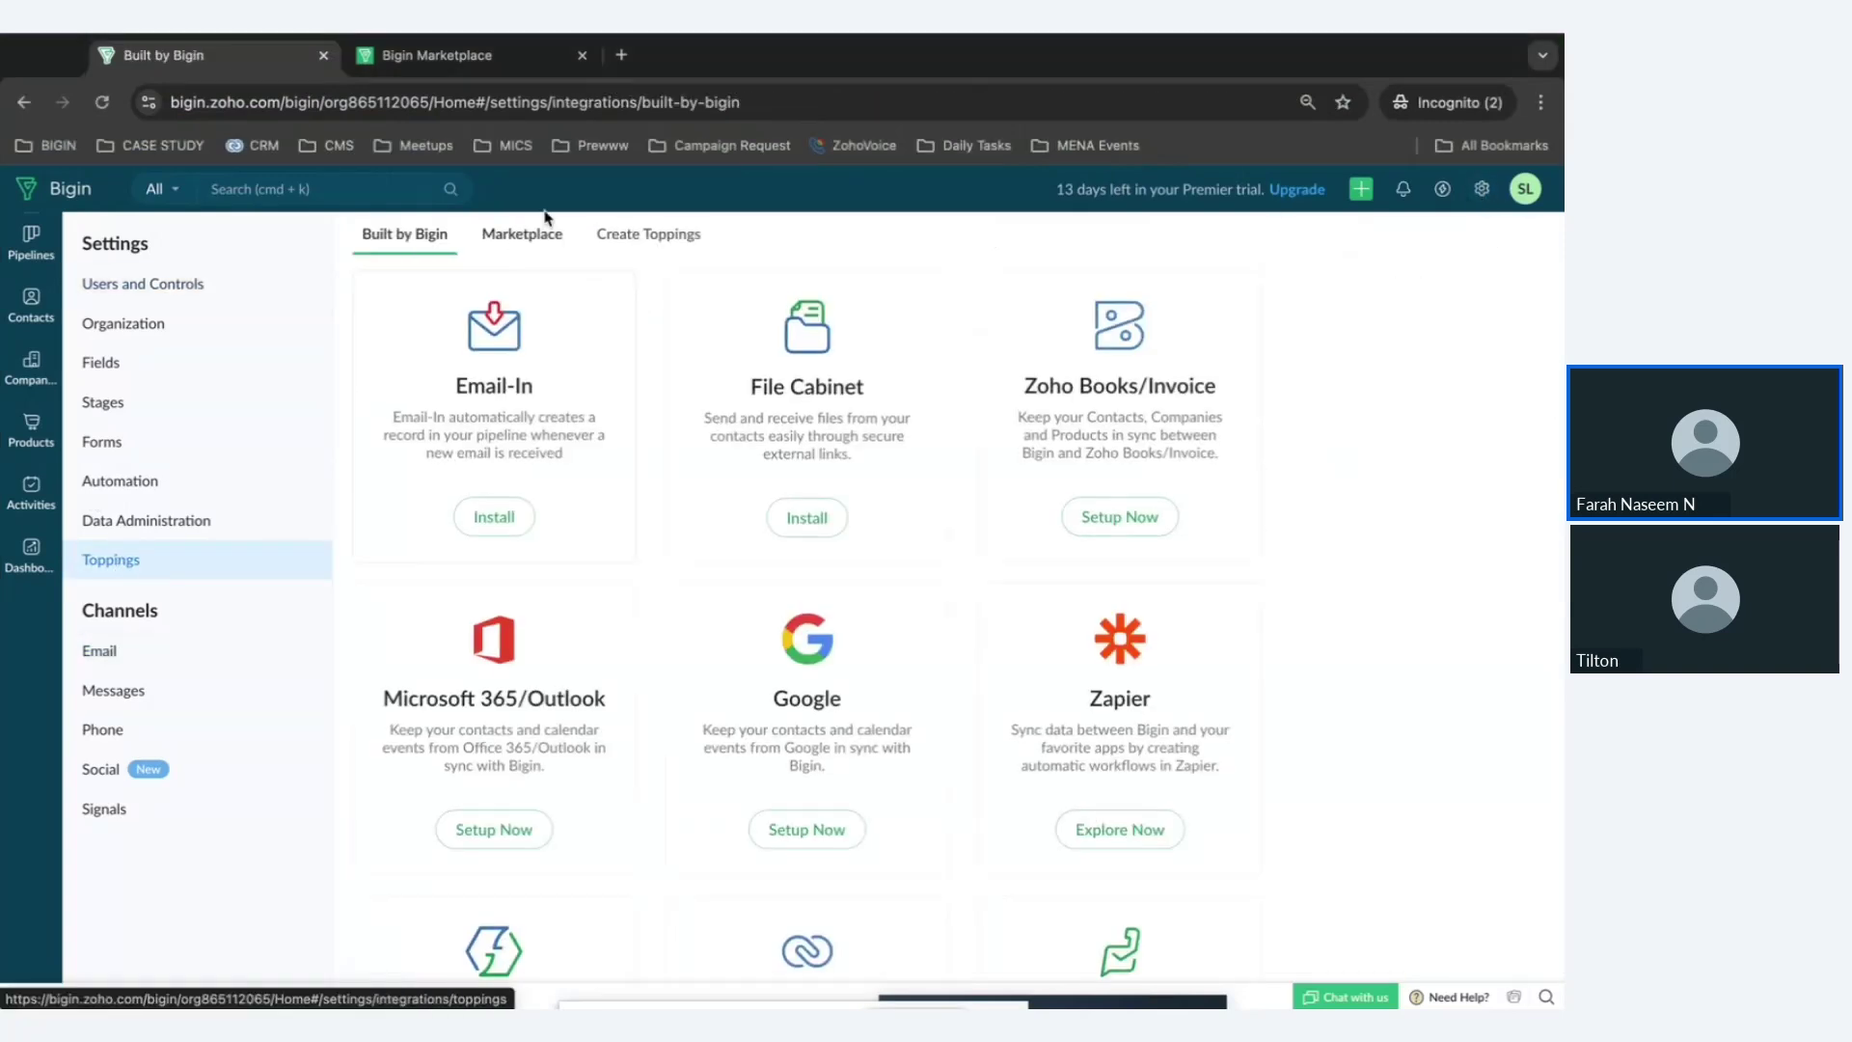
left_click(538, 236)
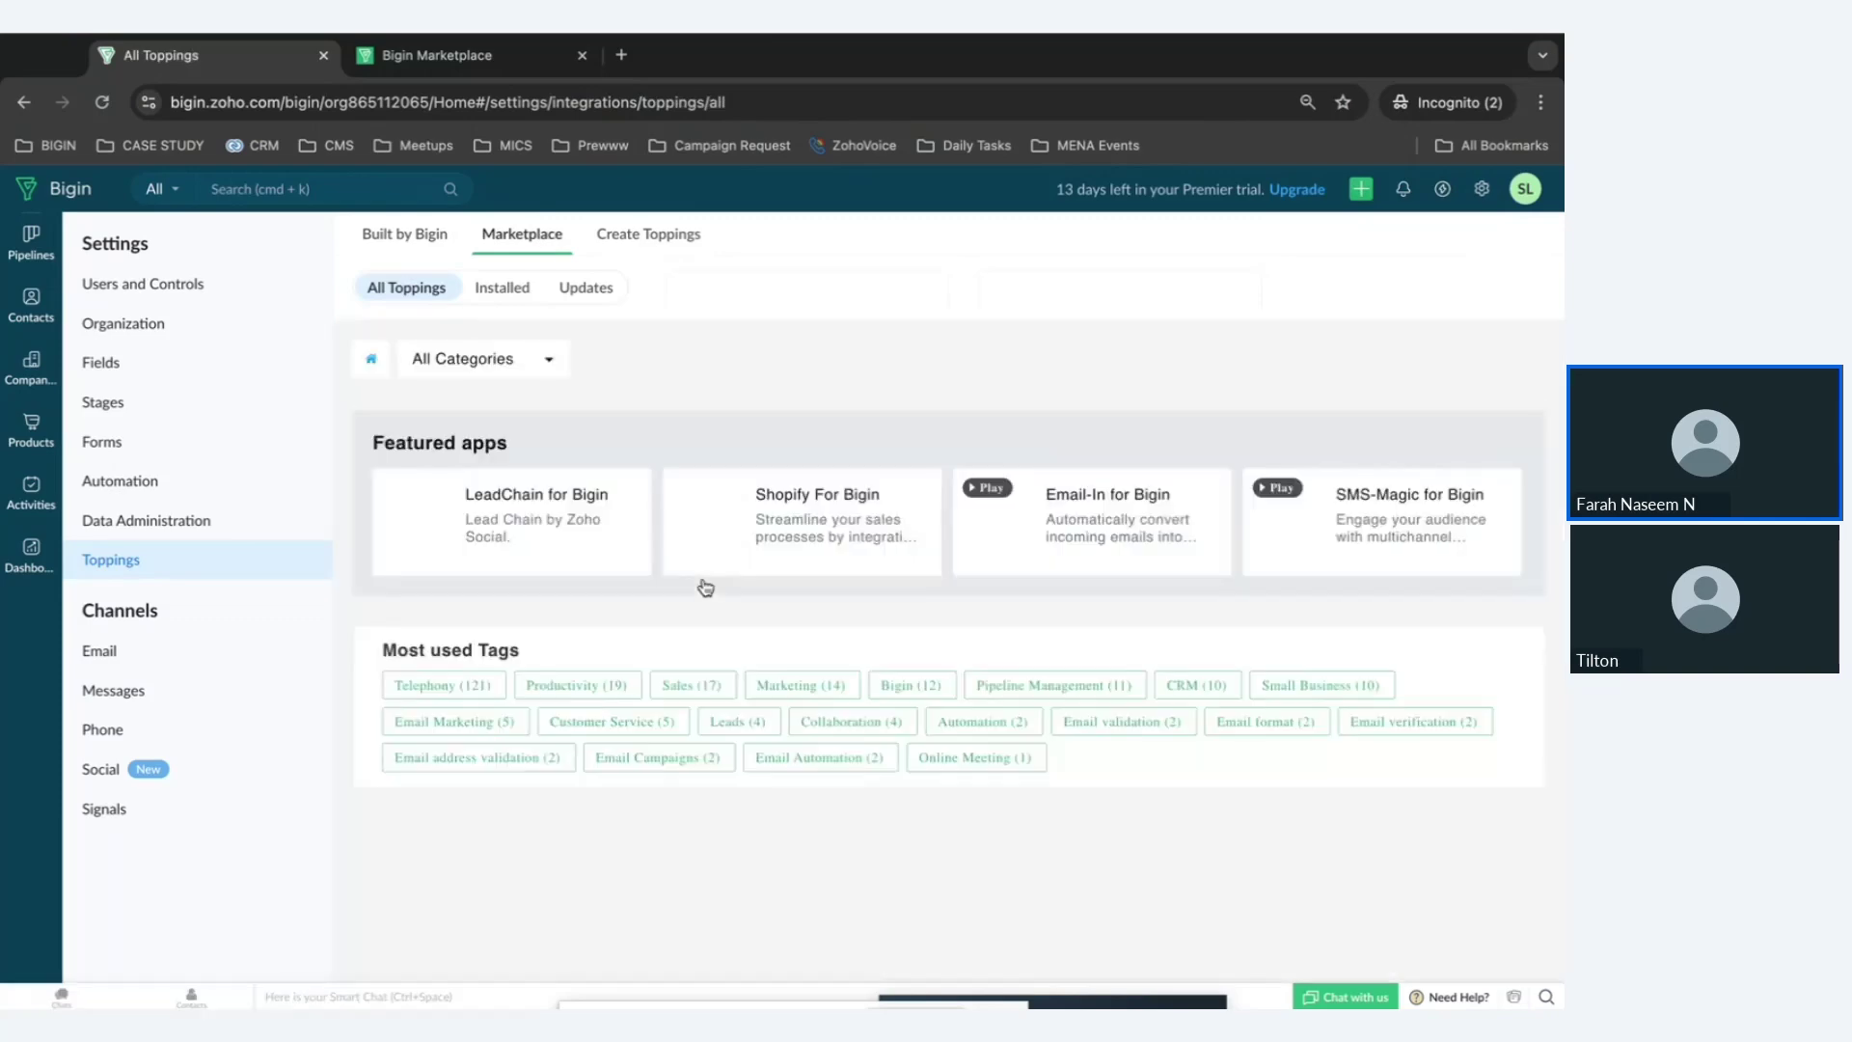
mouse_move(785, 538)
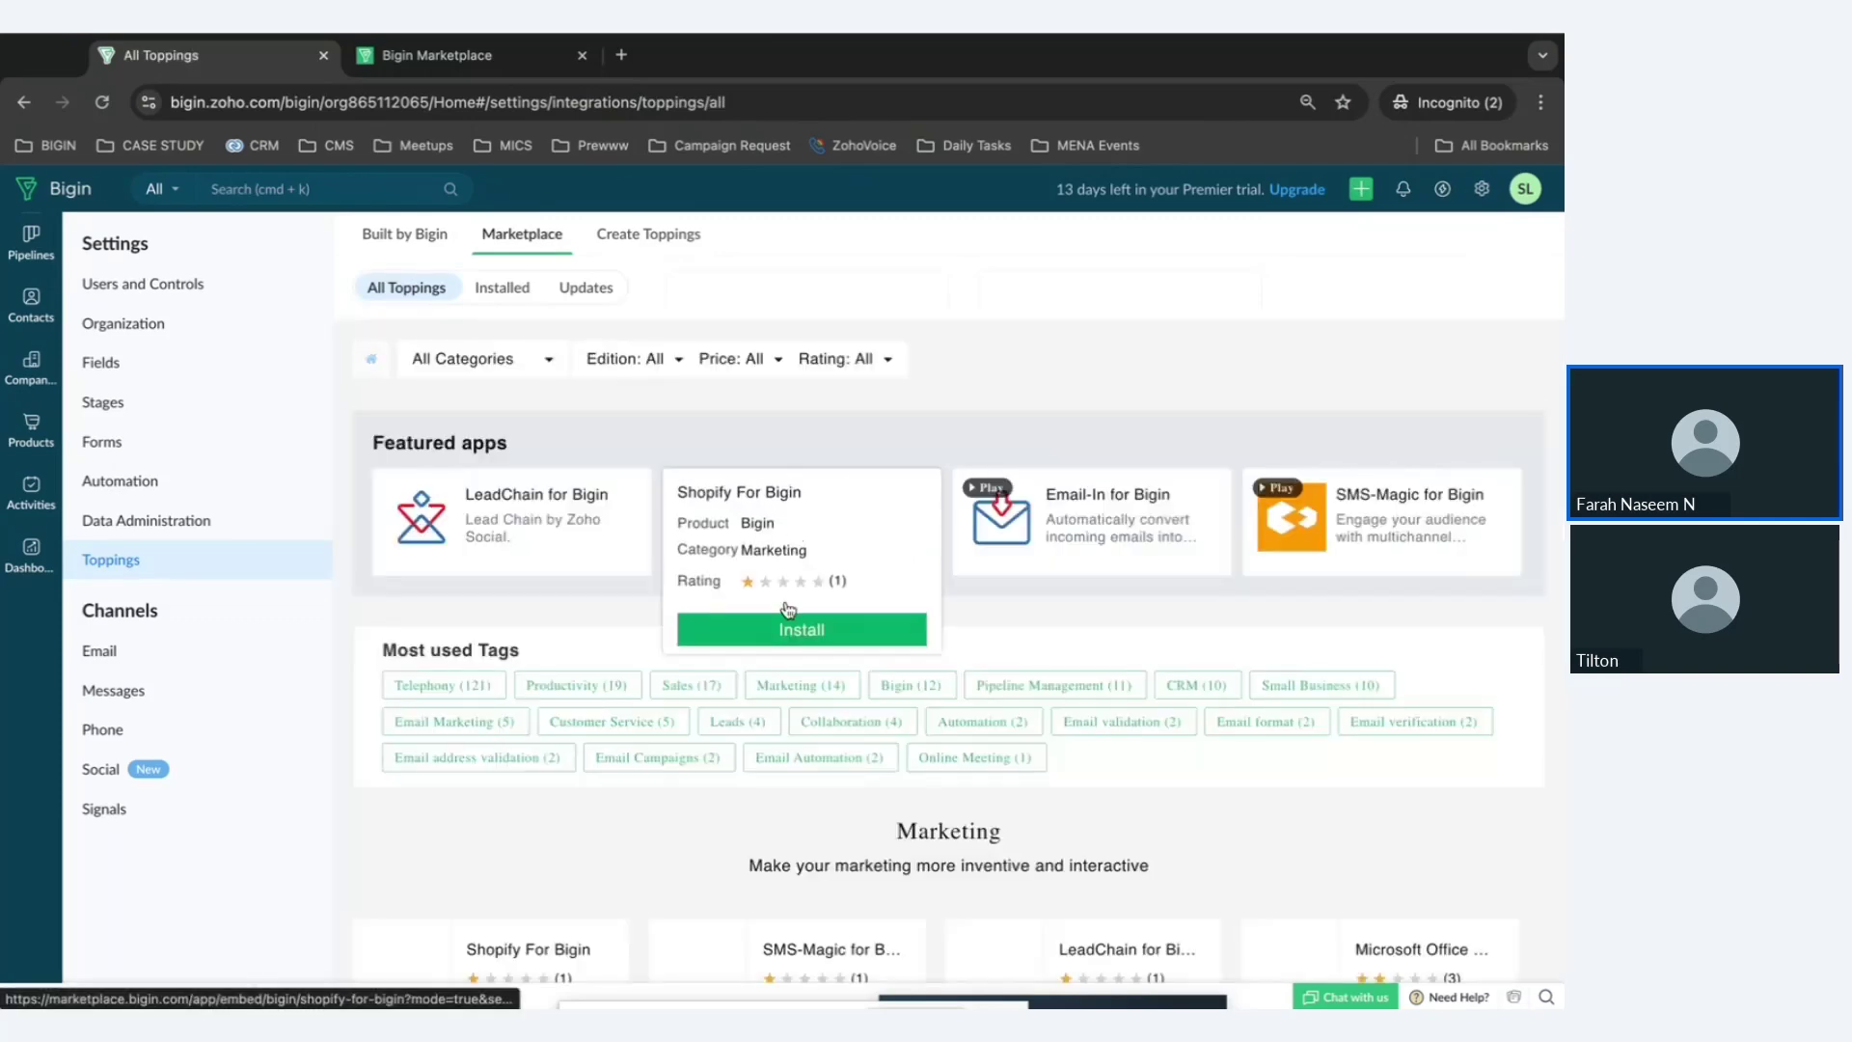
left_click(861, 628)
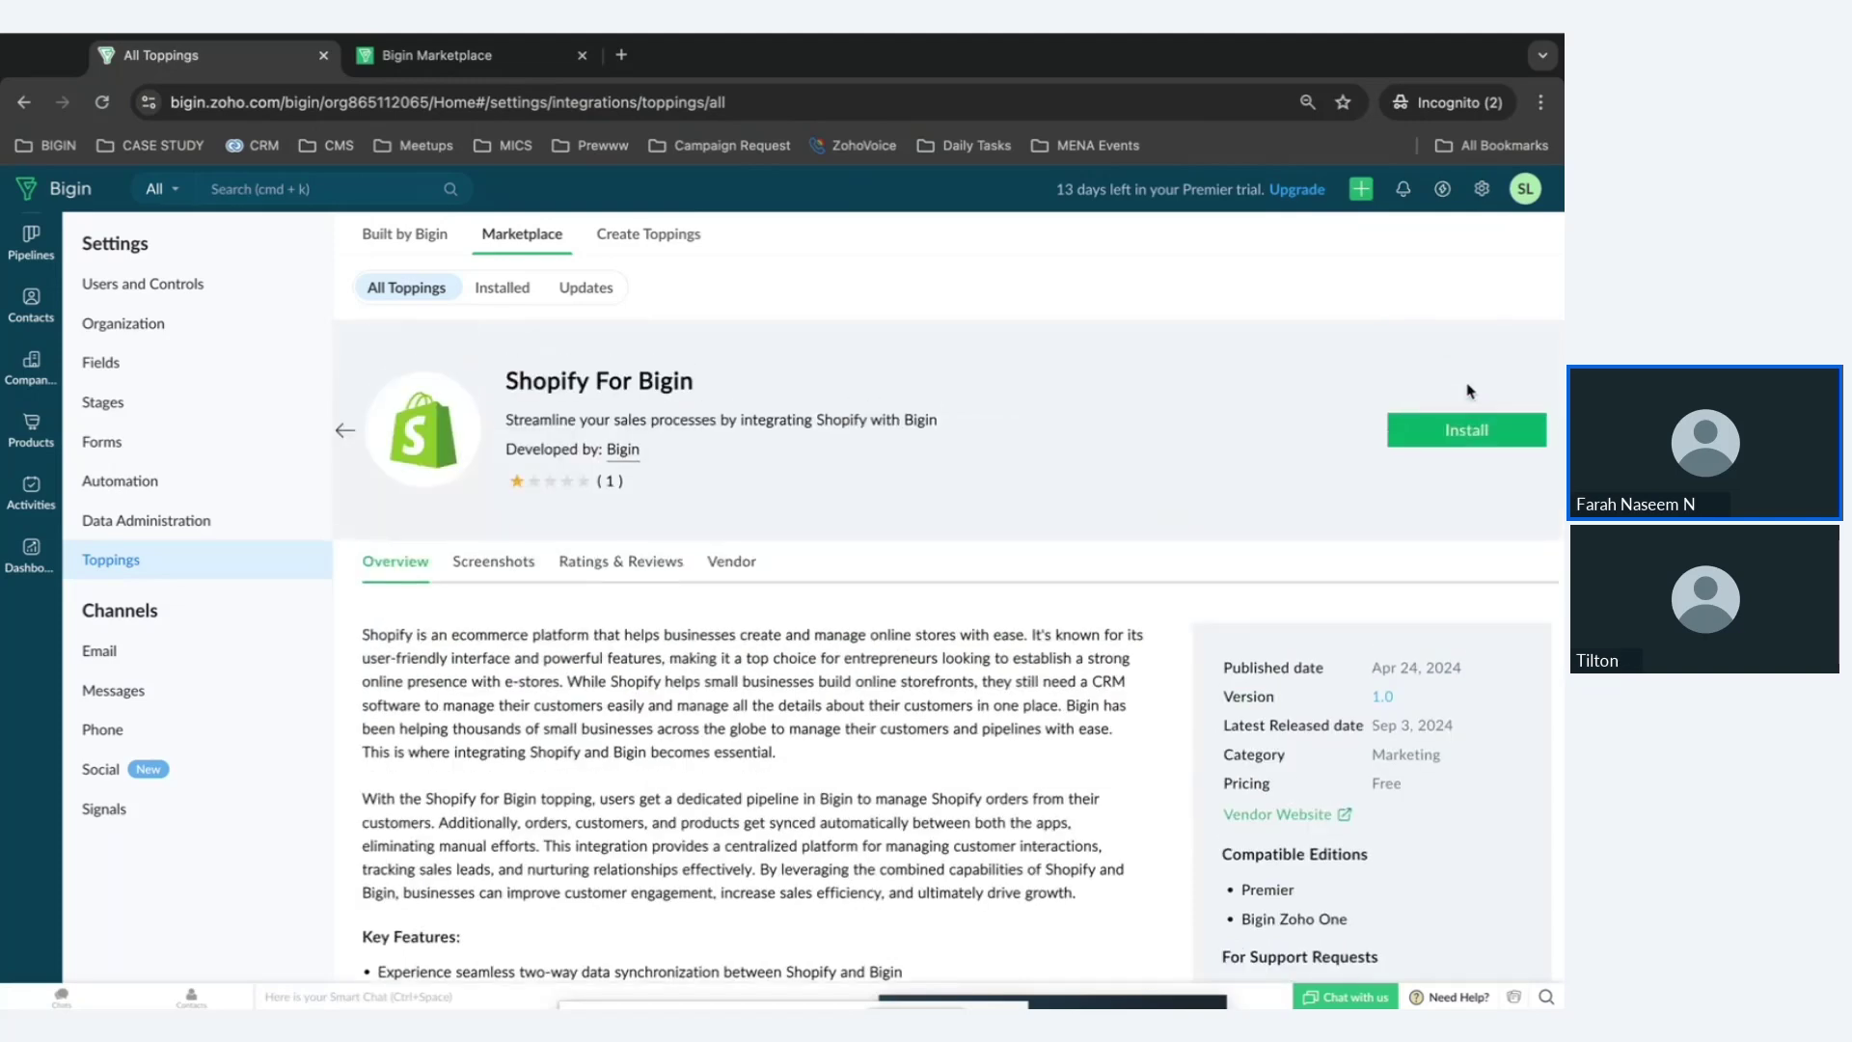
scroll(1148, 622, "down", 2)
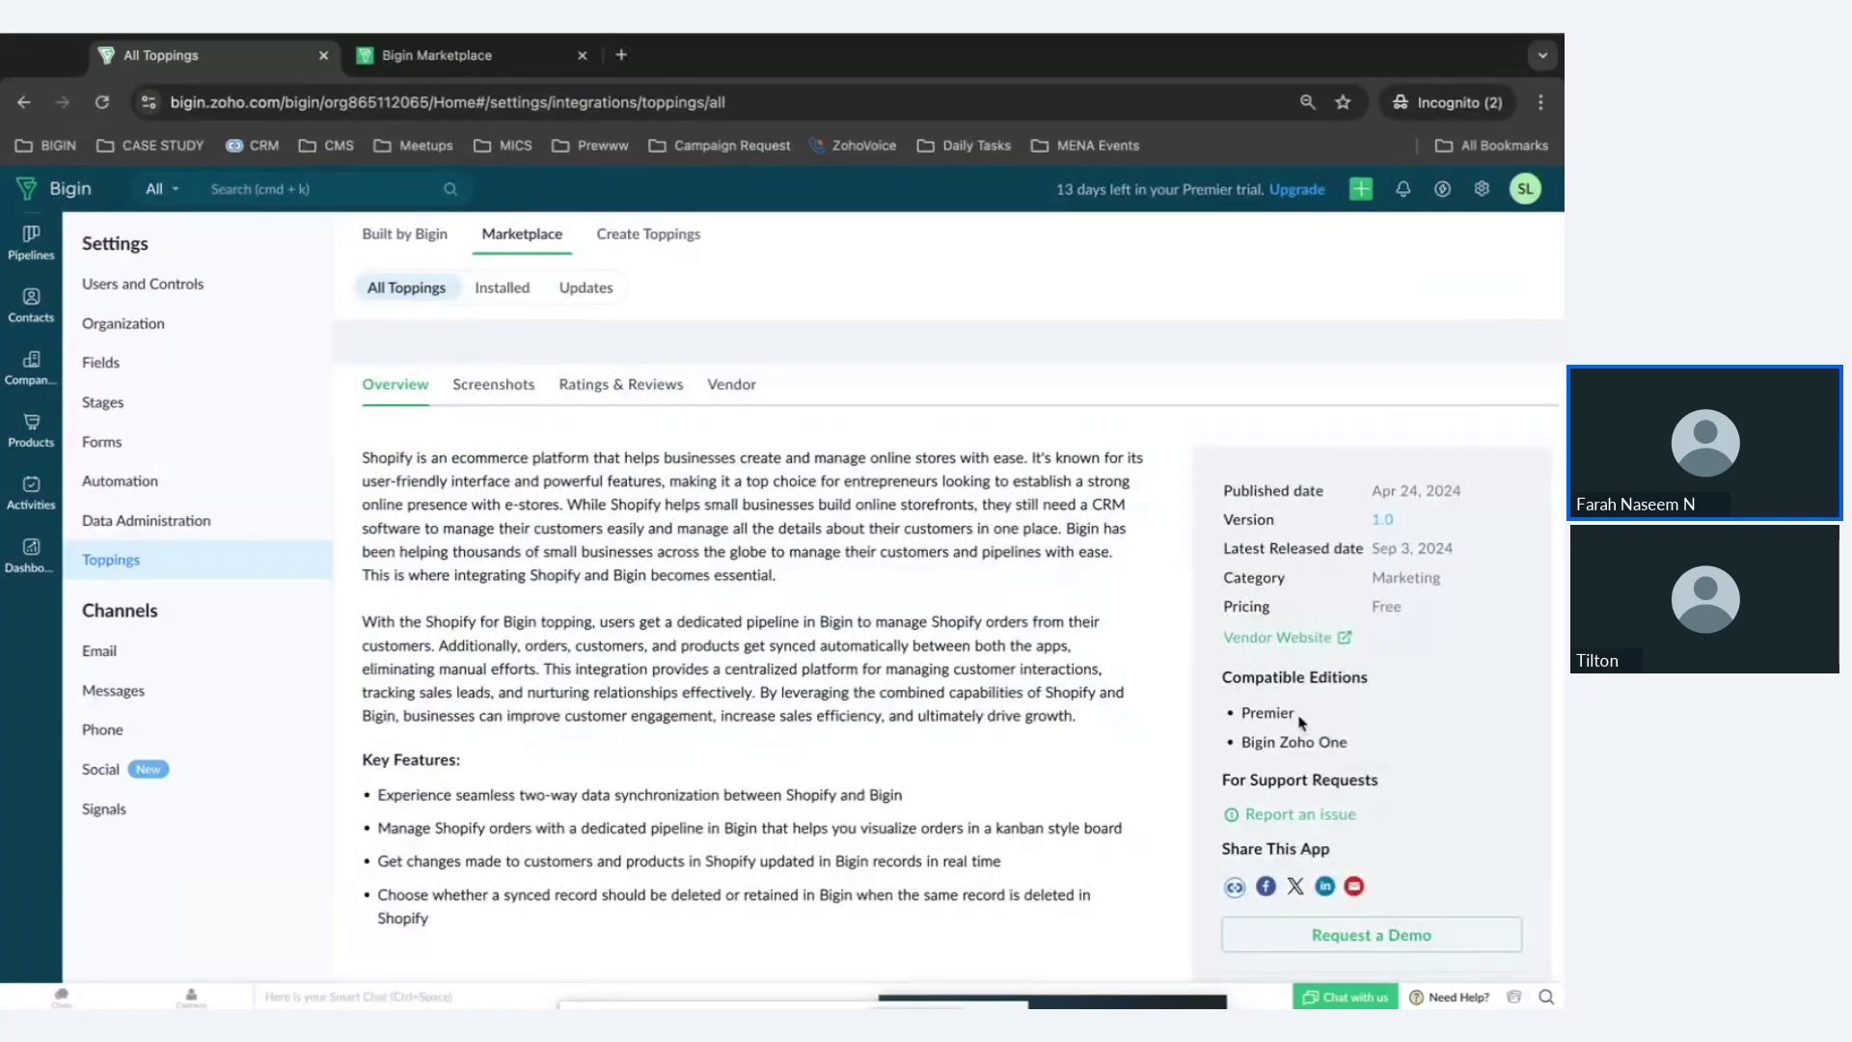
scroll(1302, 694, "up", 2)
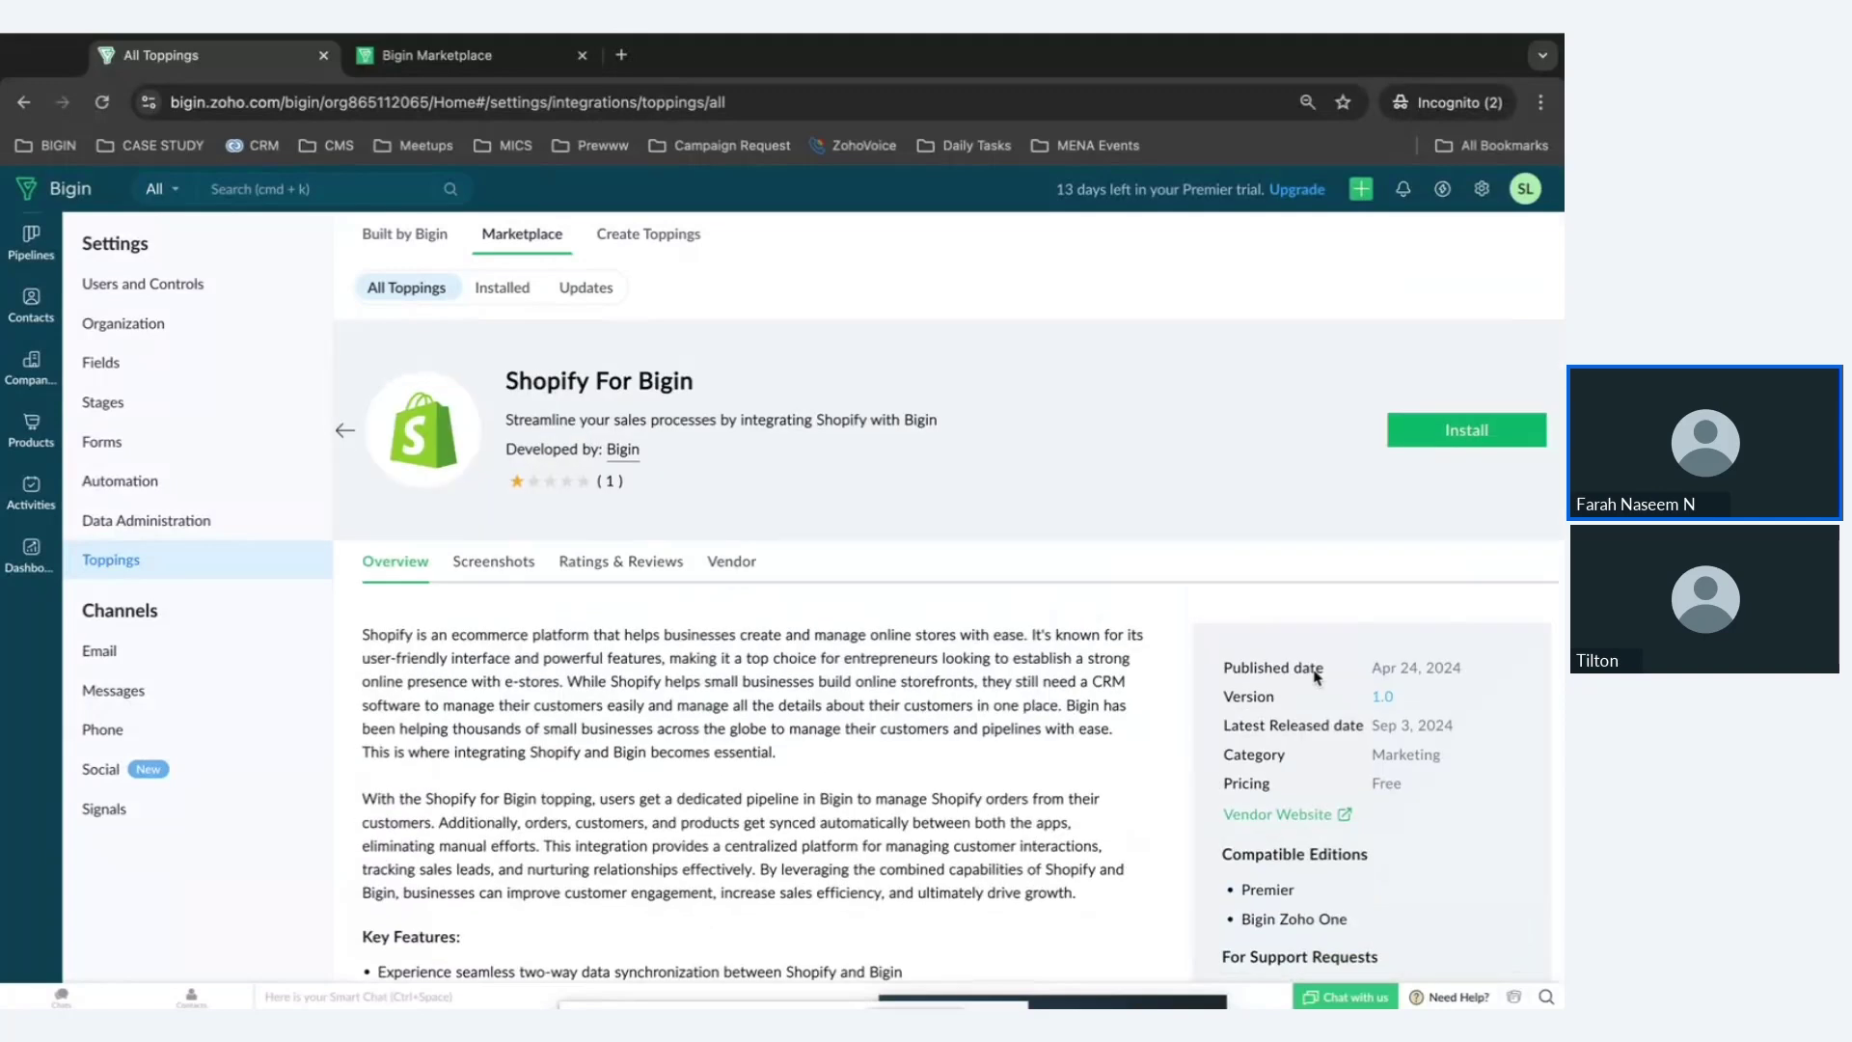
Start installing Shopify For Bigin, agreeing to the vendor's terms and privacy policy and the Bigin Marketplace terms of service.
left_click(1466, 433)
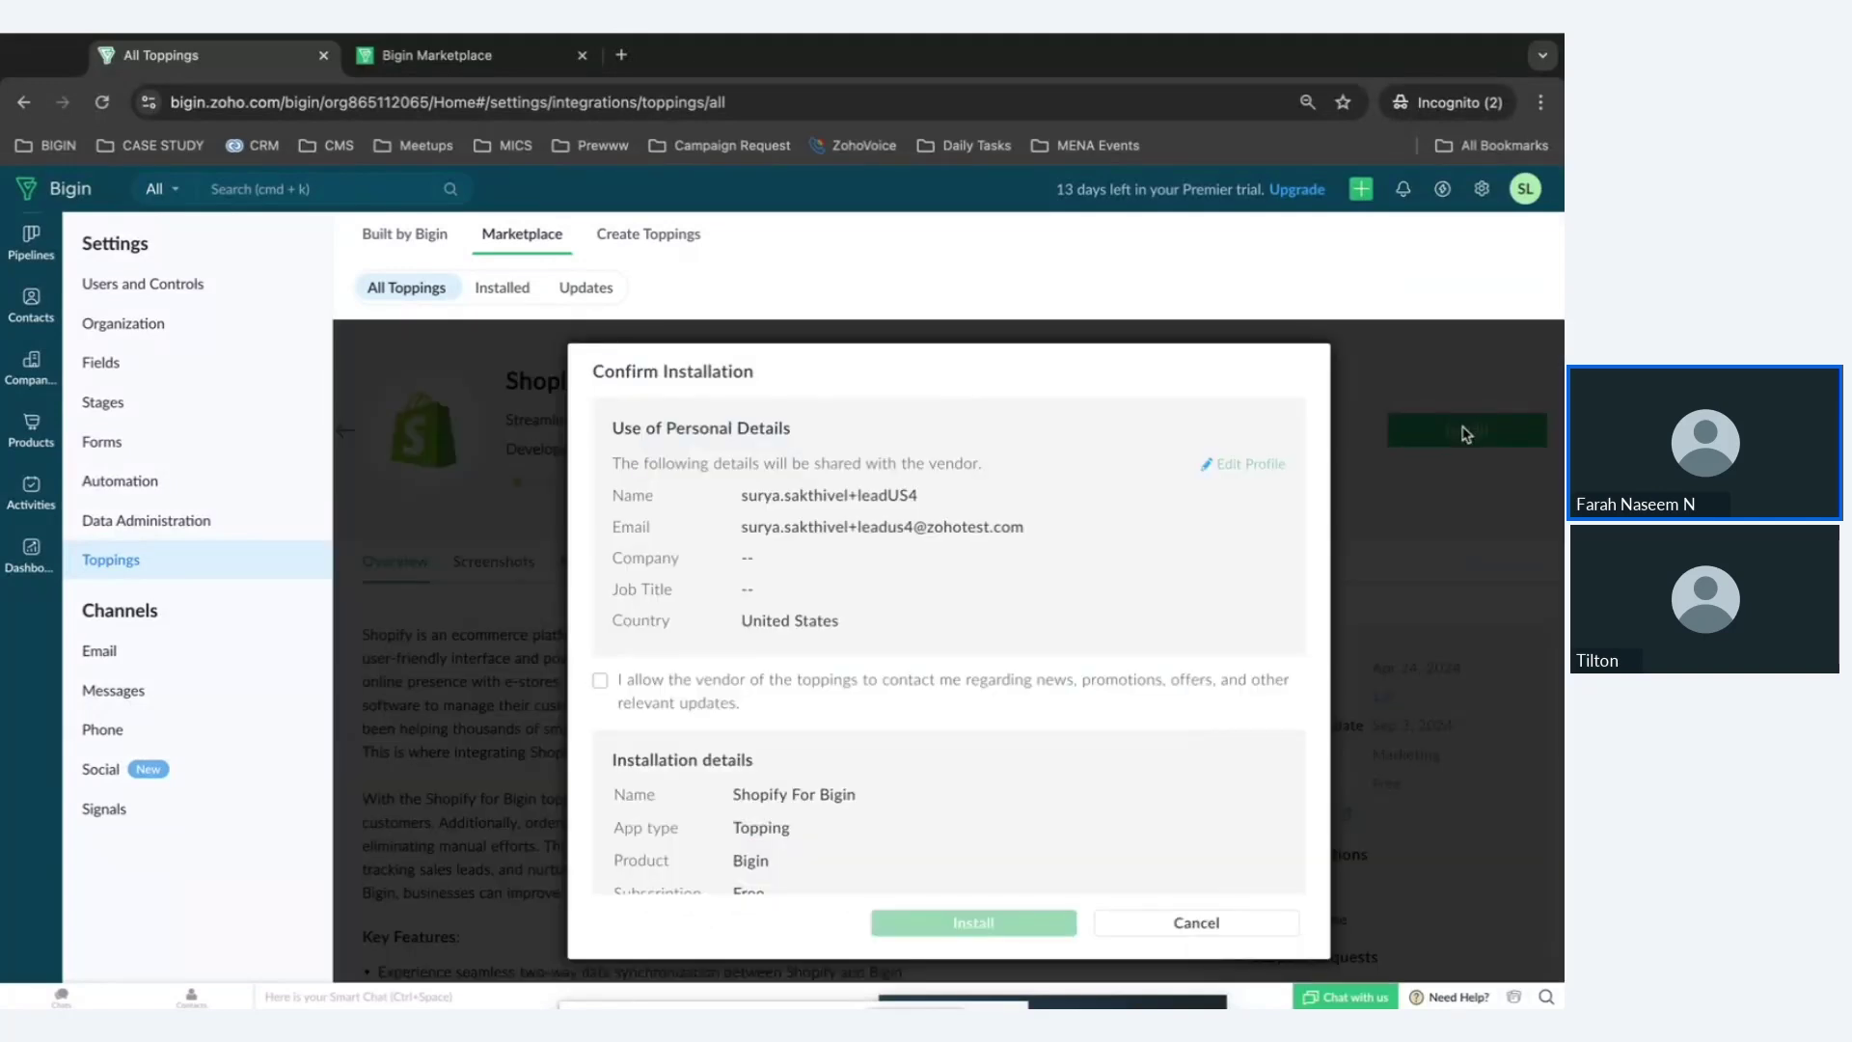
scroll(964, 830, "down", 3)
left_click(601, 816)
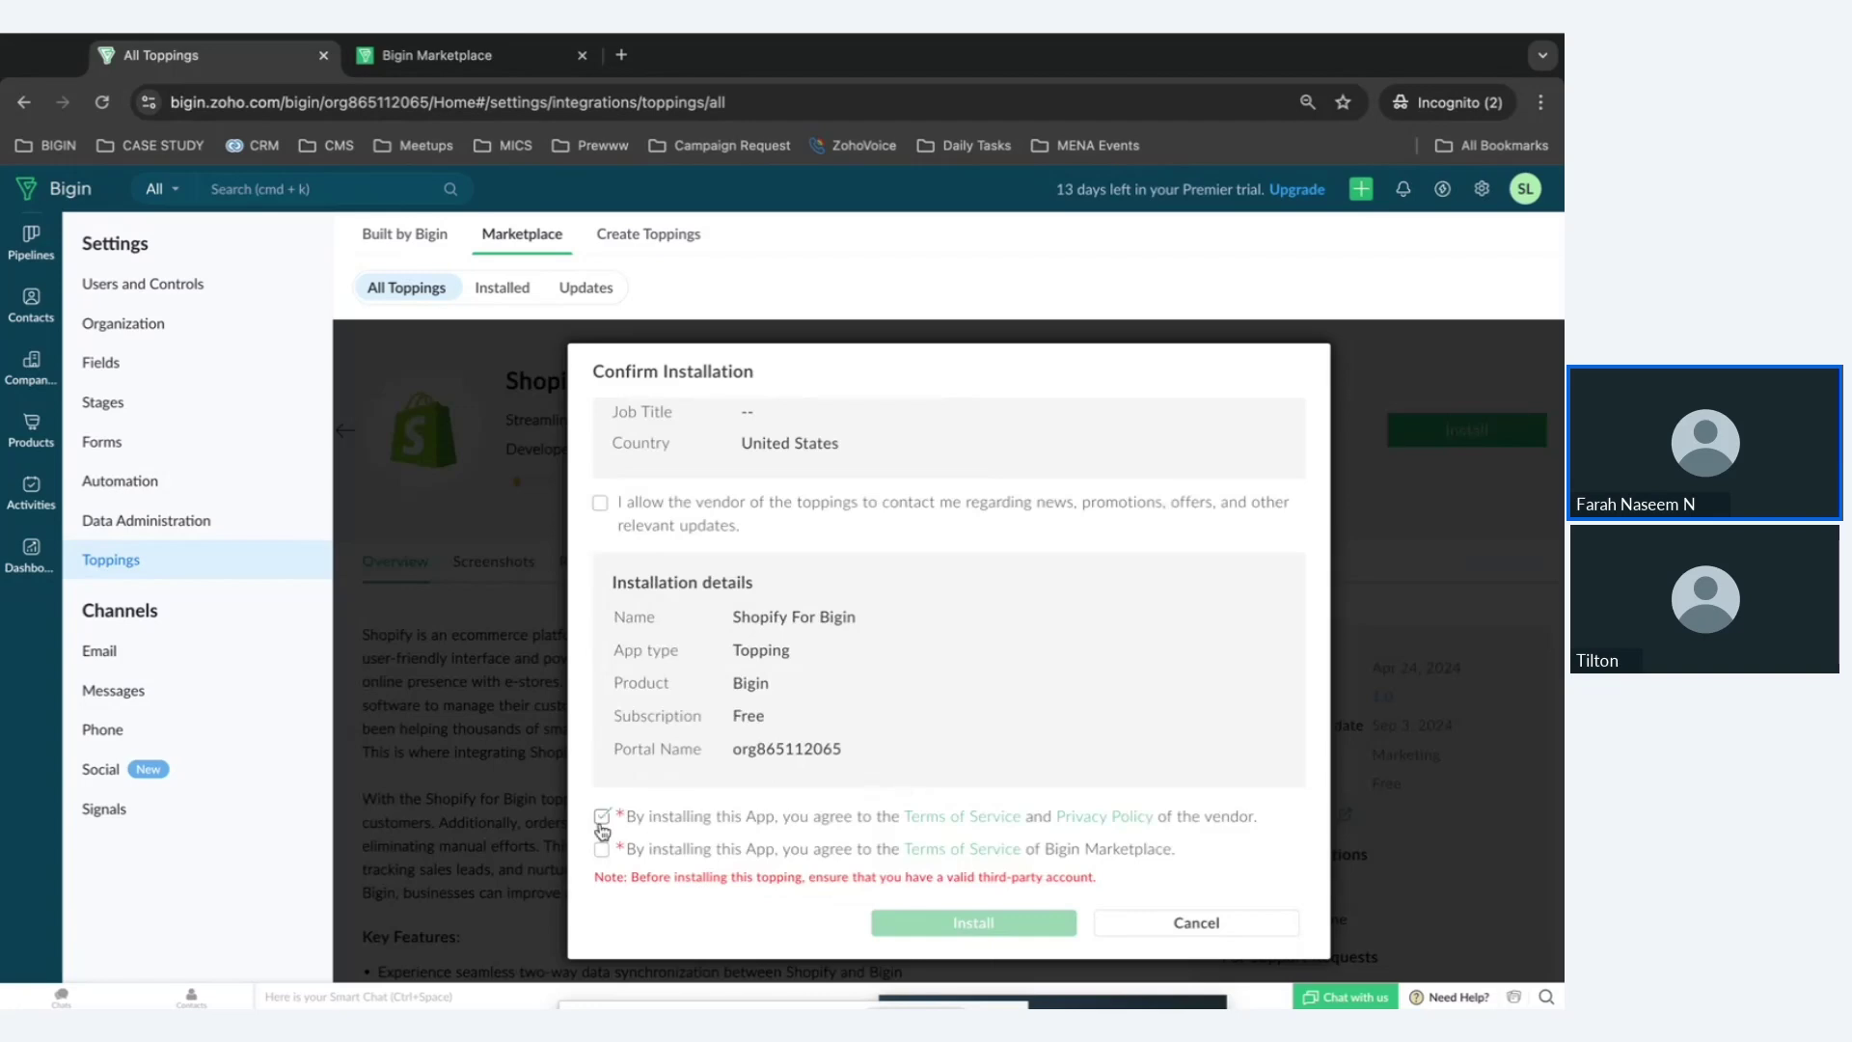
left_click(601, 848)
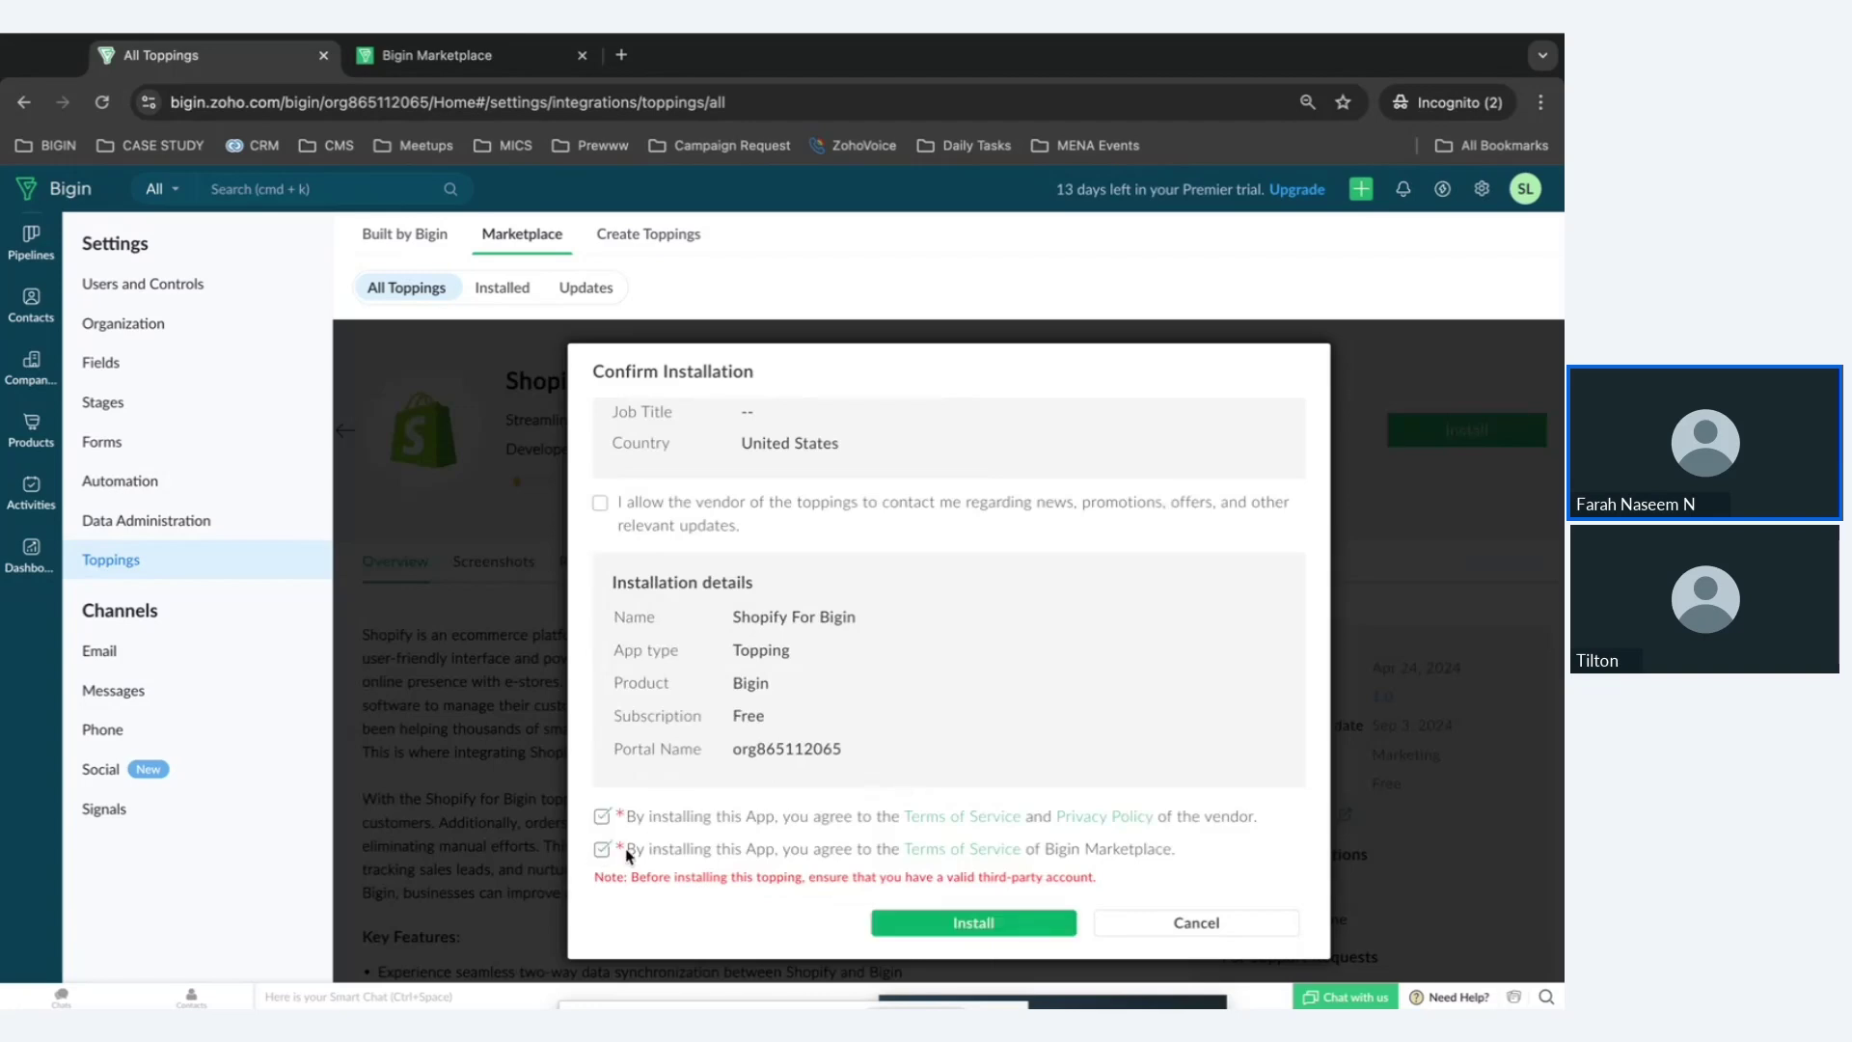
left_click(946, 928)
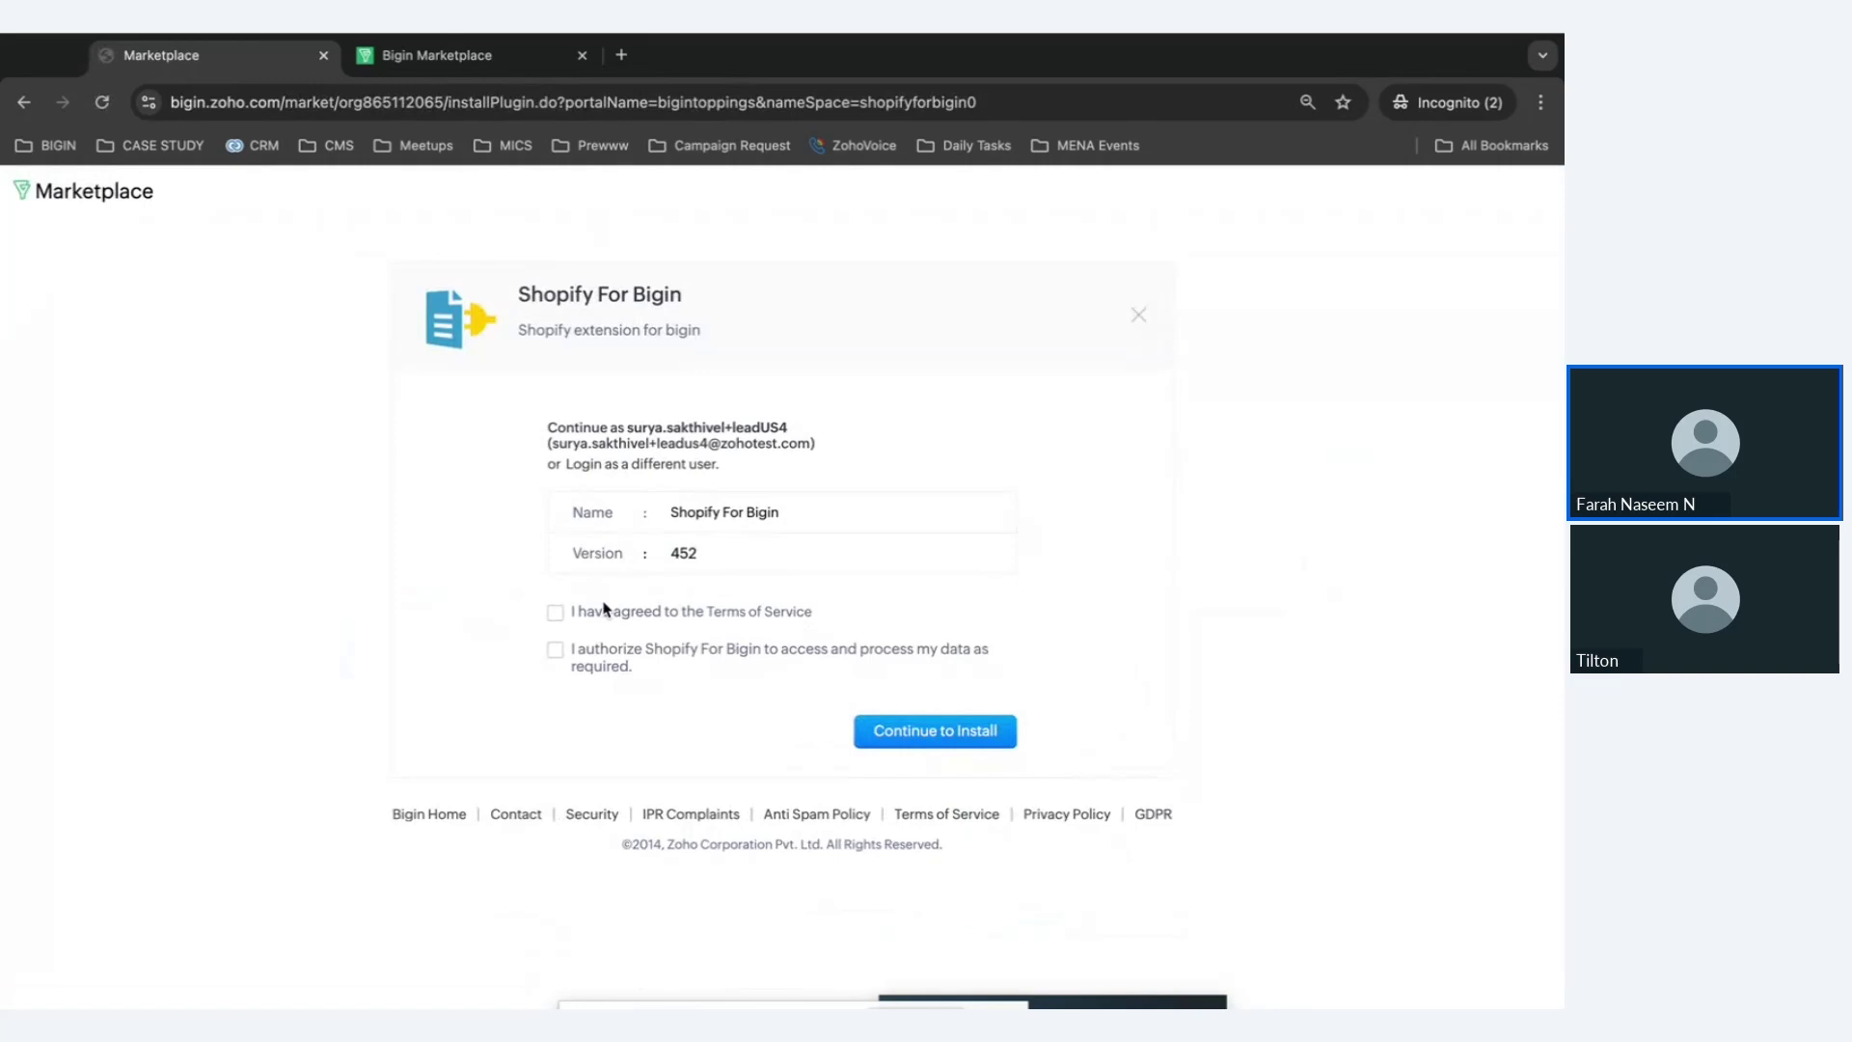
Accept the Terms of Service, authorize Shopify For Bigin to access and process data, and install it for admins only.
left_click(555, 613)
left_click(556, 651)
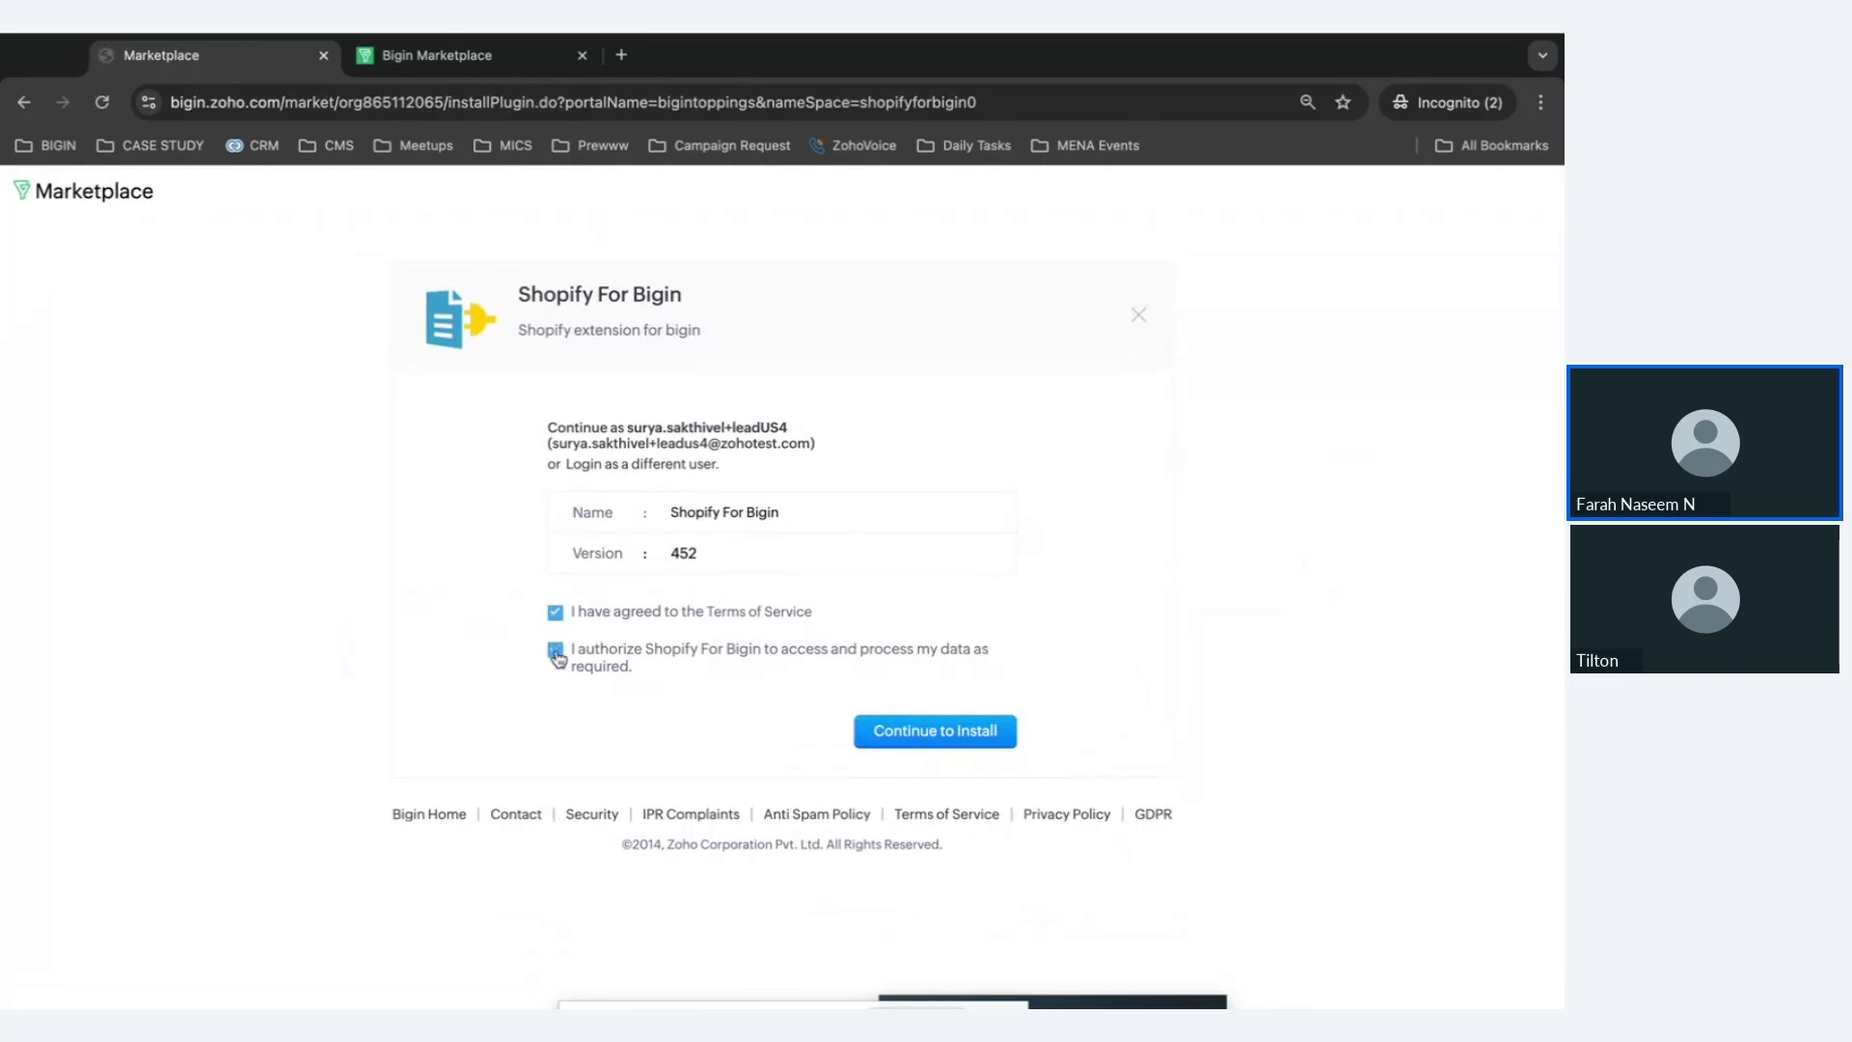
left_click(915, 735)
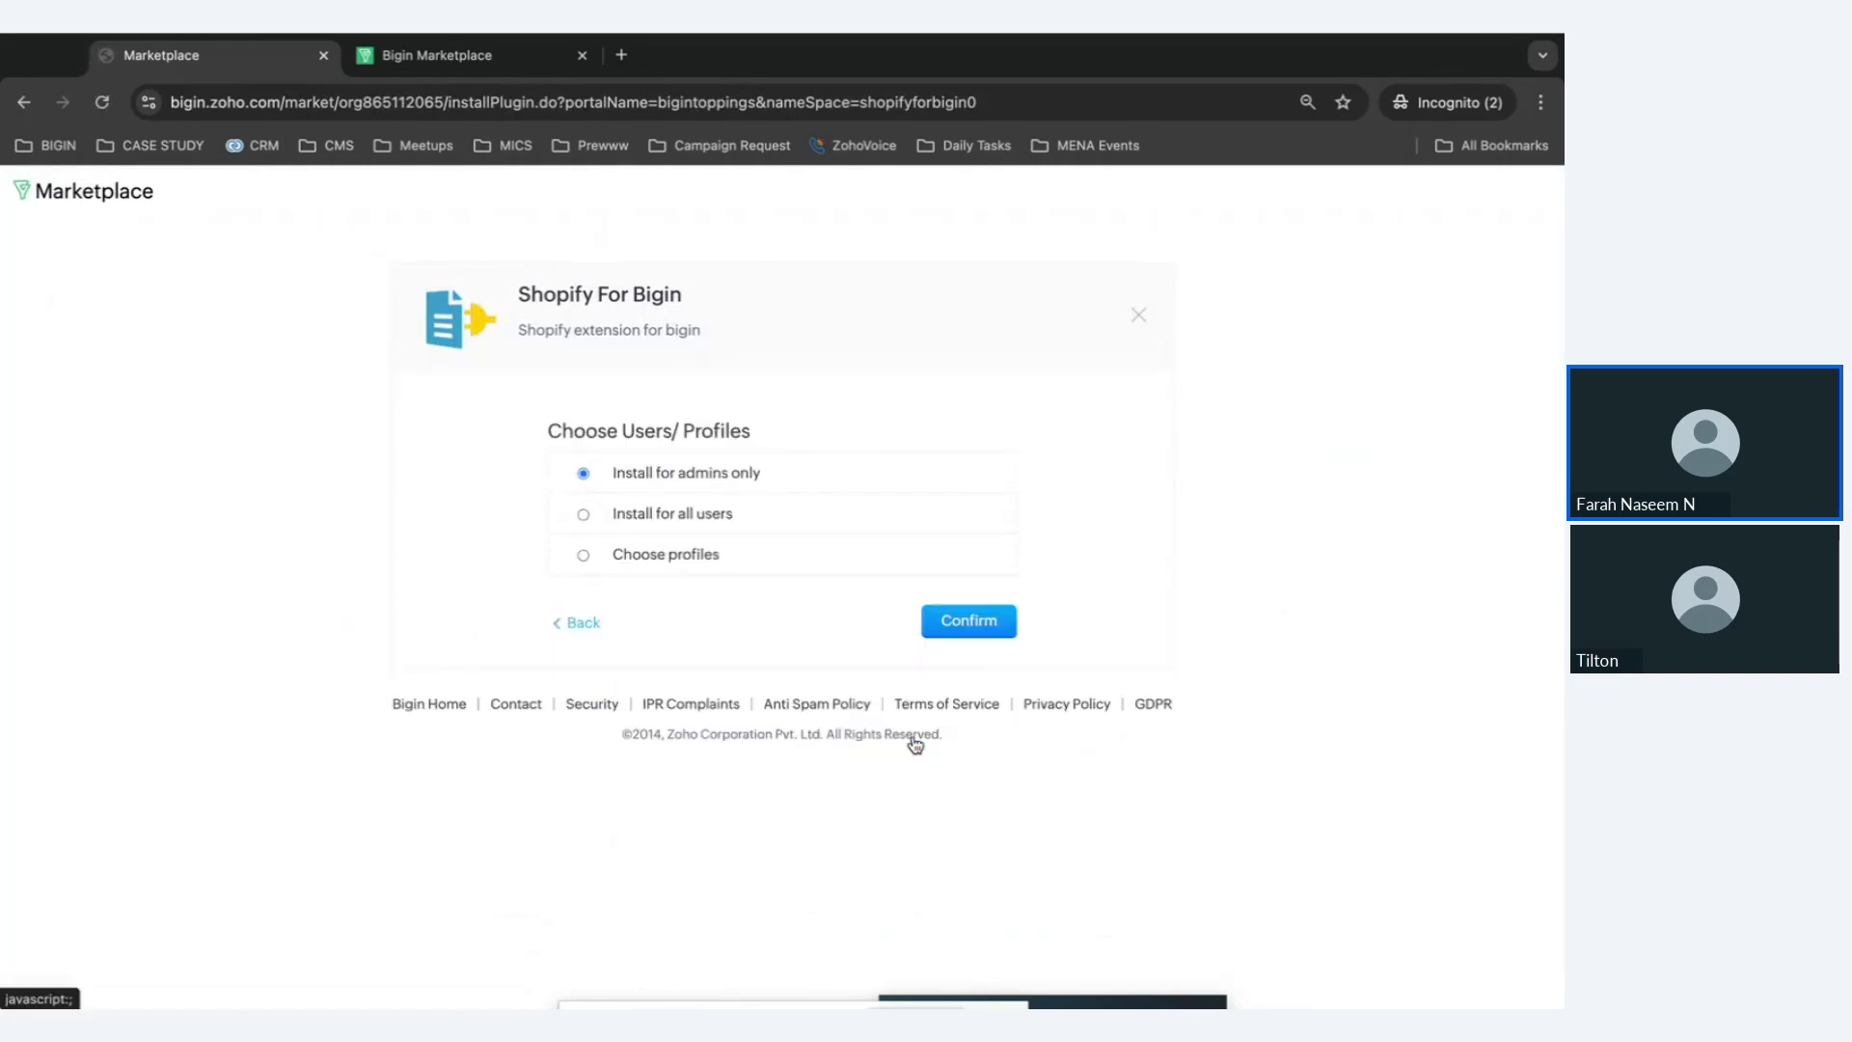
left_click(960, 624)
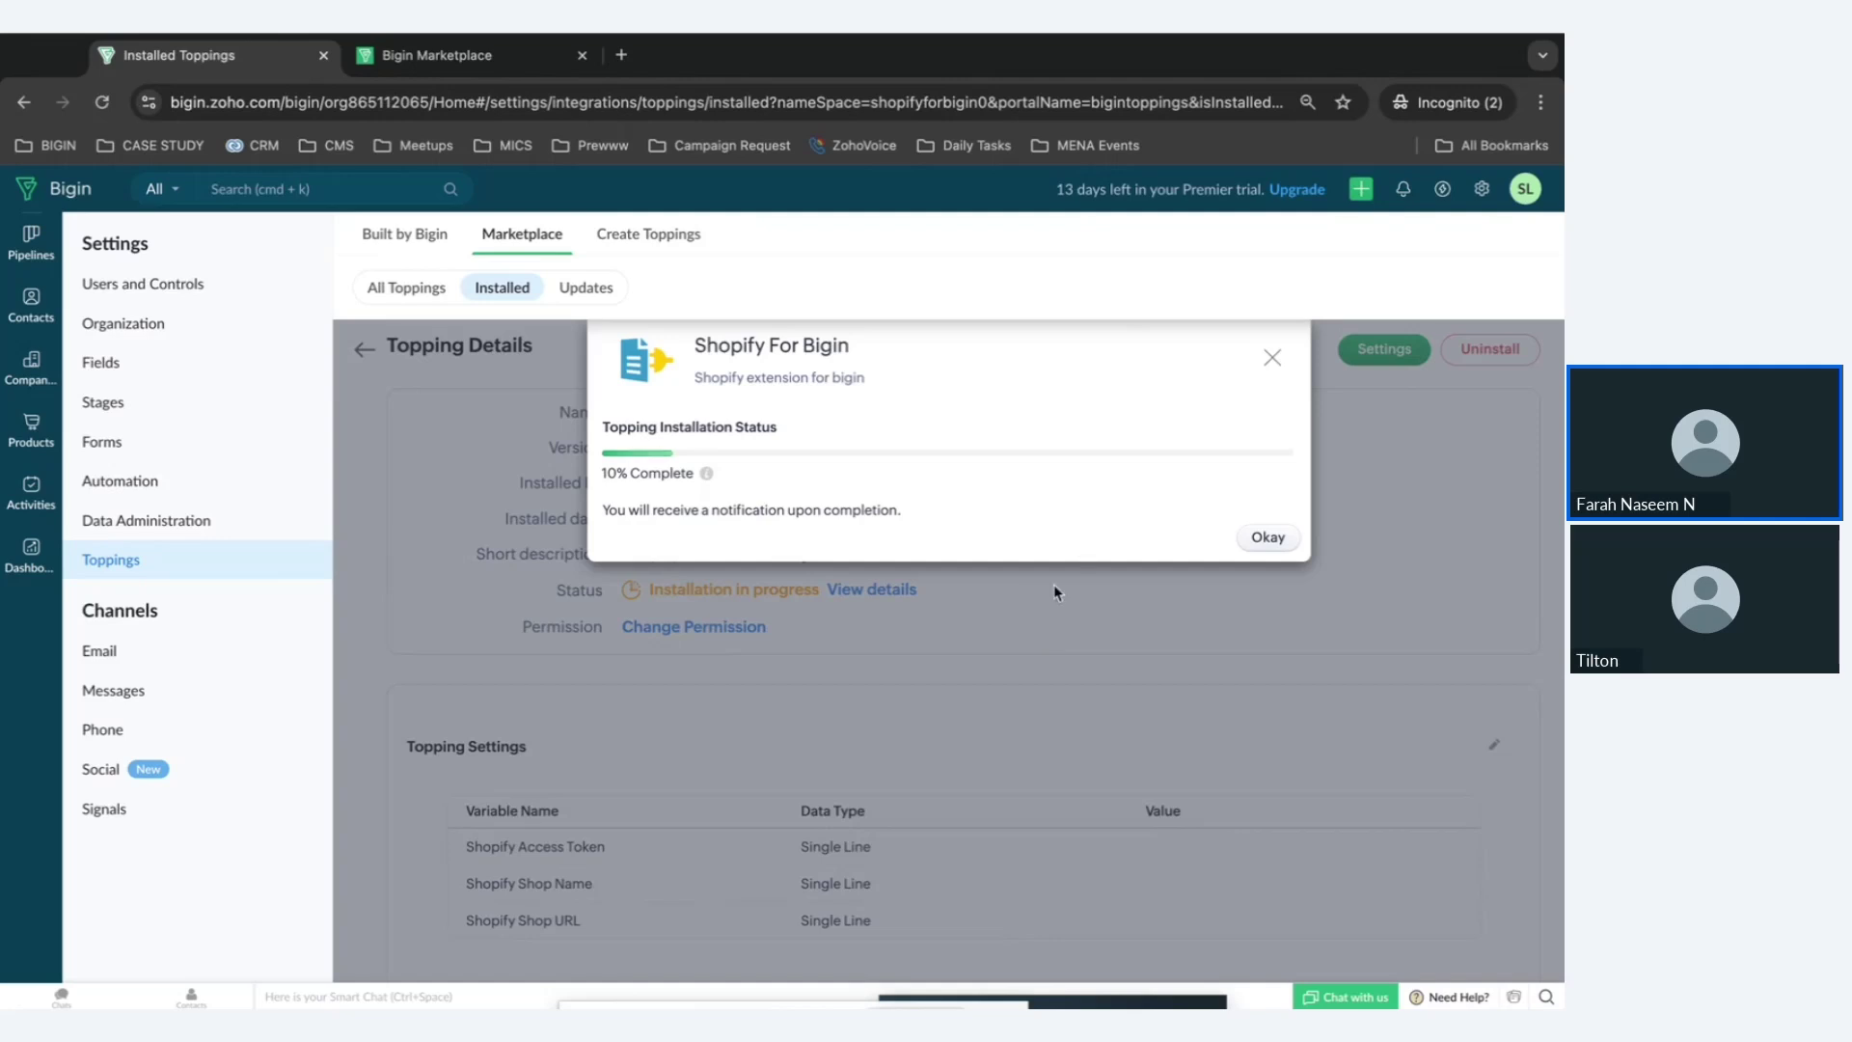
Examine the Shopify topping's settings variables and connections on its details page during installation.
scroll(1036, 645, "down", 2)
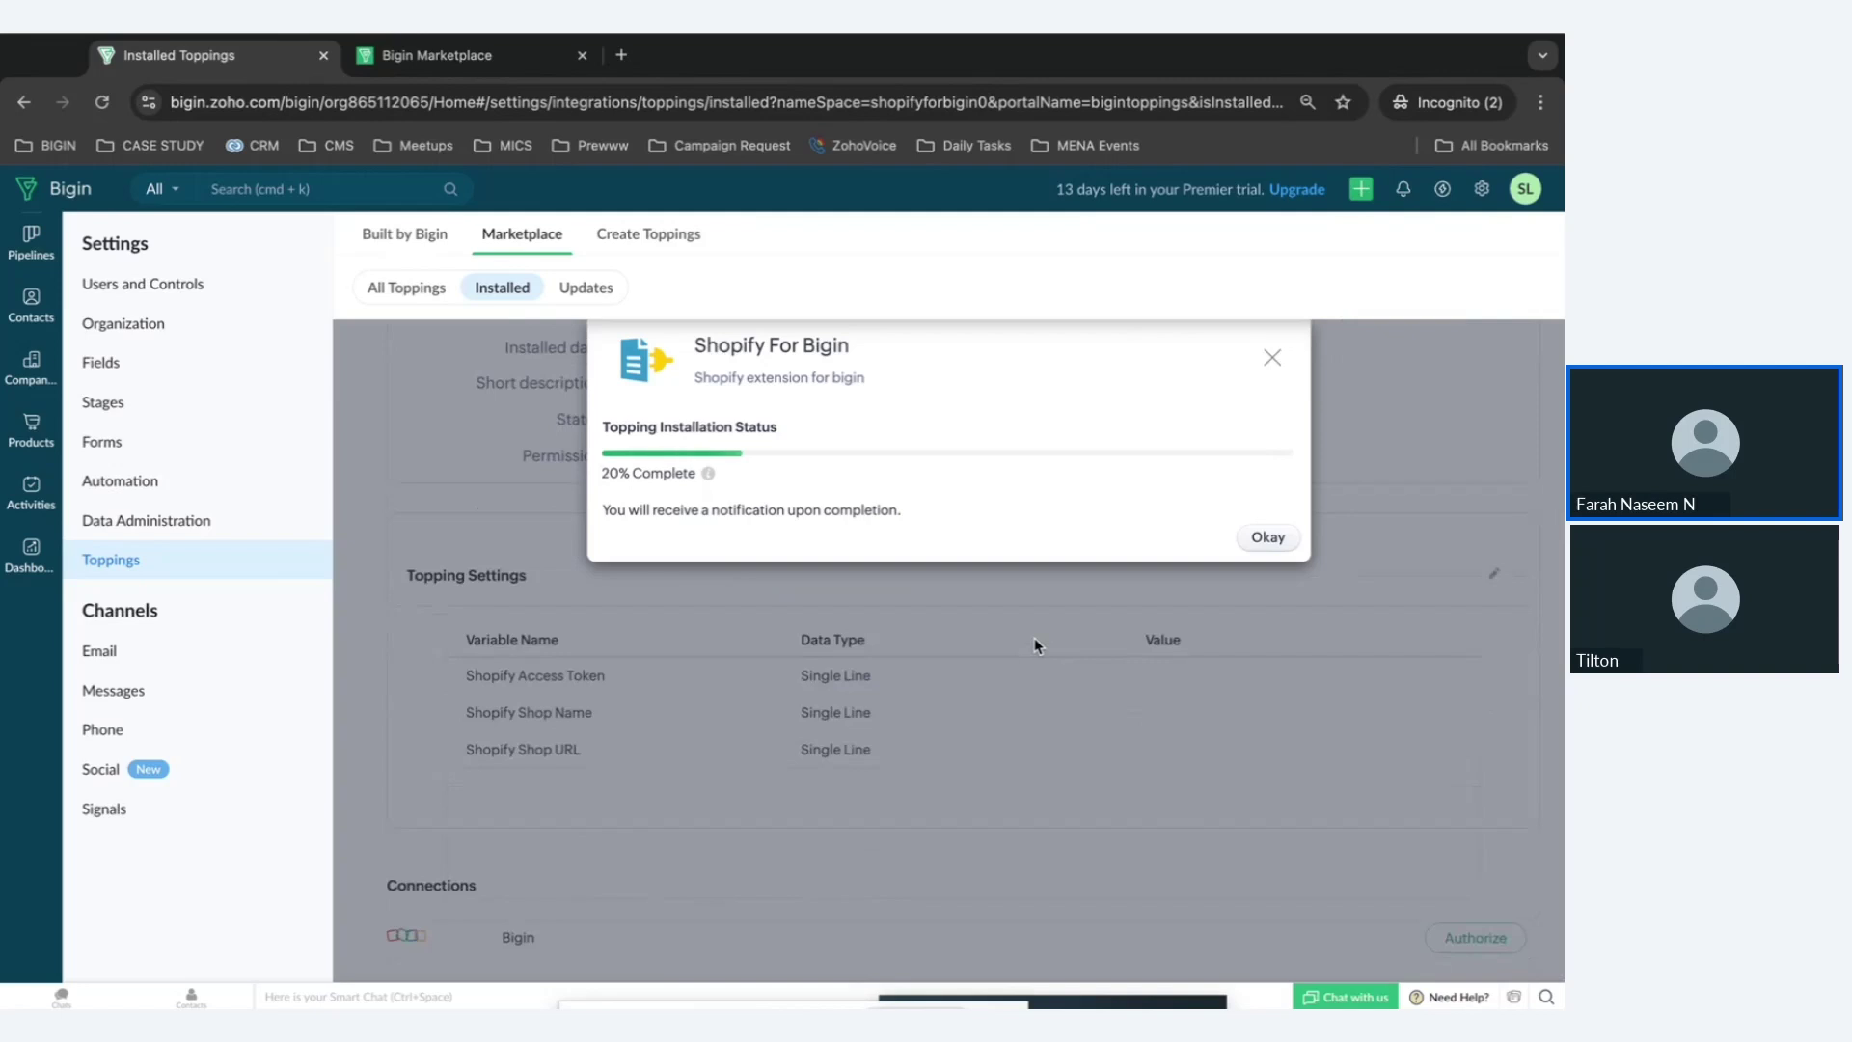
scroll(1034, 644, "up", 1)
scroll(1034, 641, "down", 1)
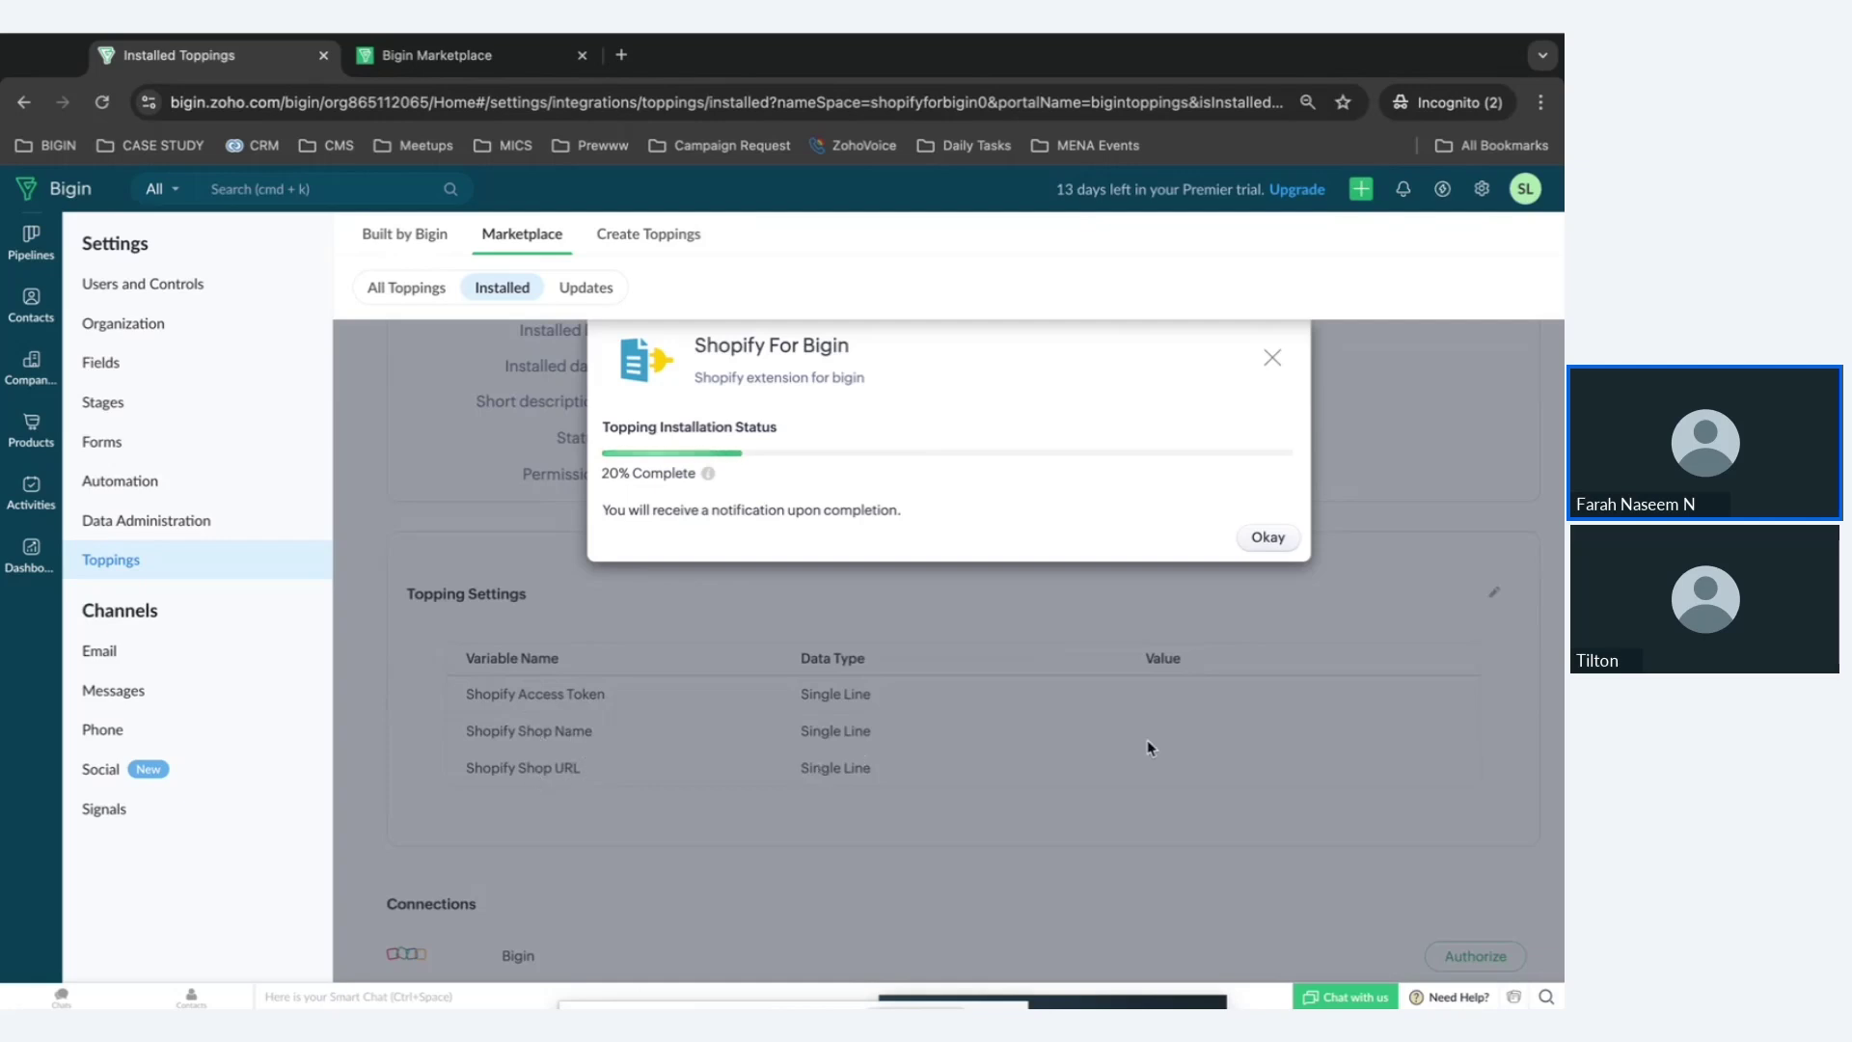
scroll(1448, 598, "up", 1)
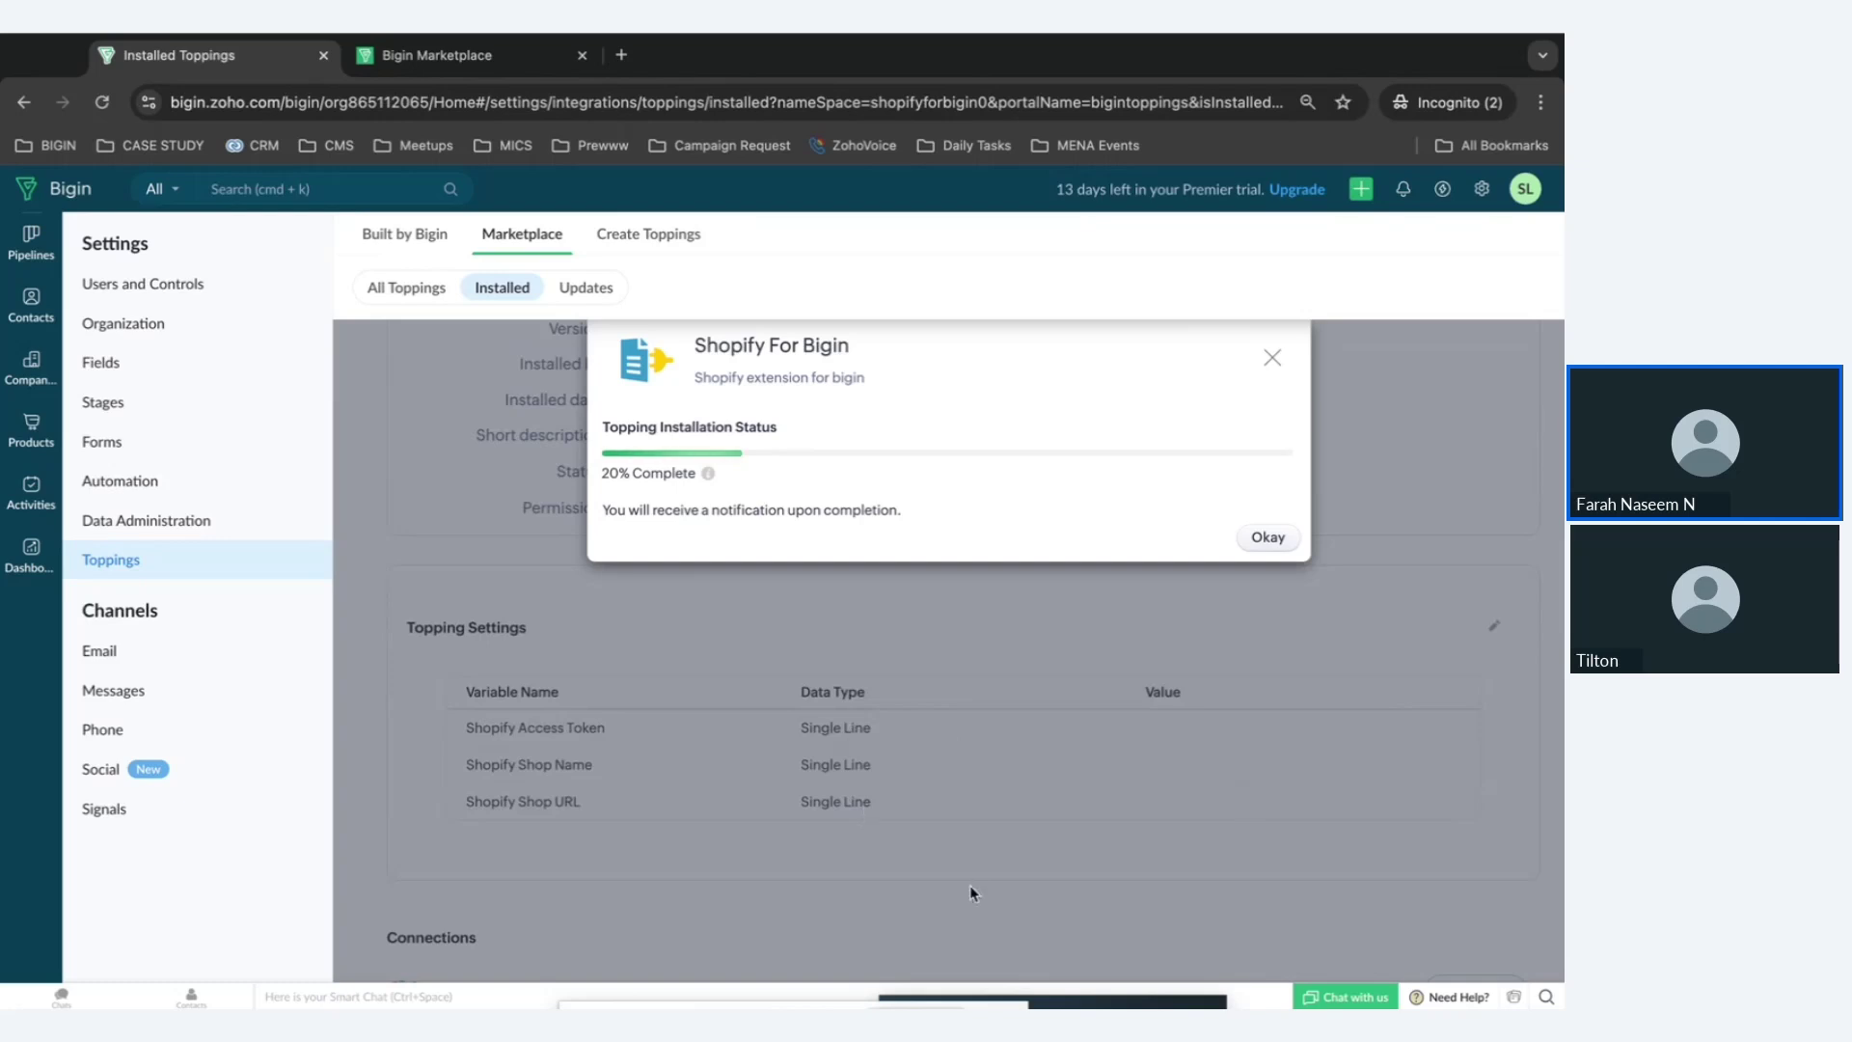
scroll(970, 883, "down", 1)
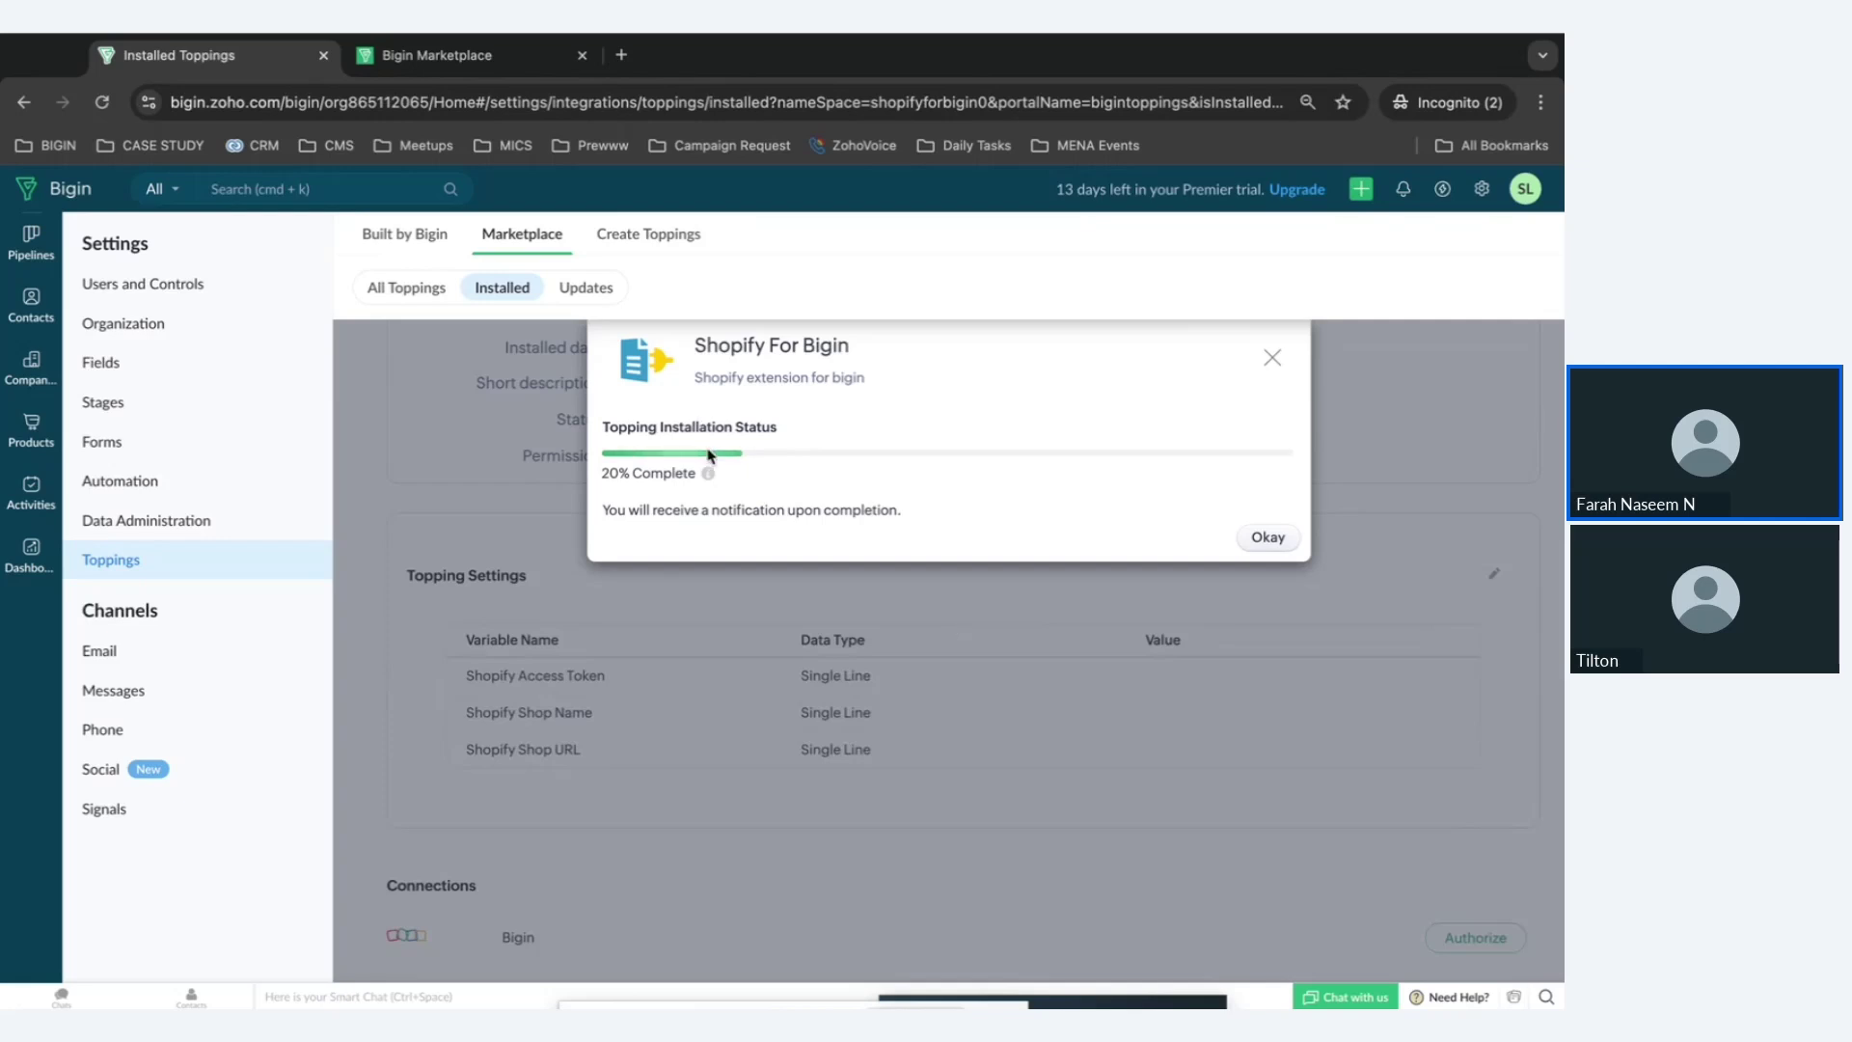
scroll(712, 574, "up", 1)
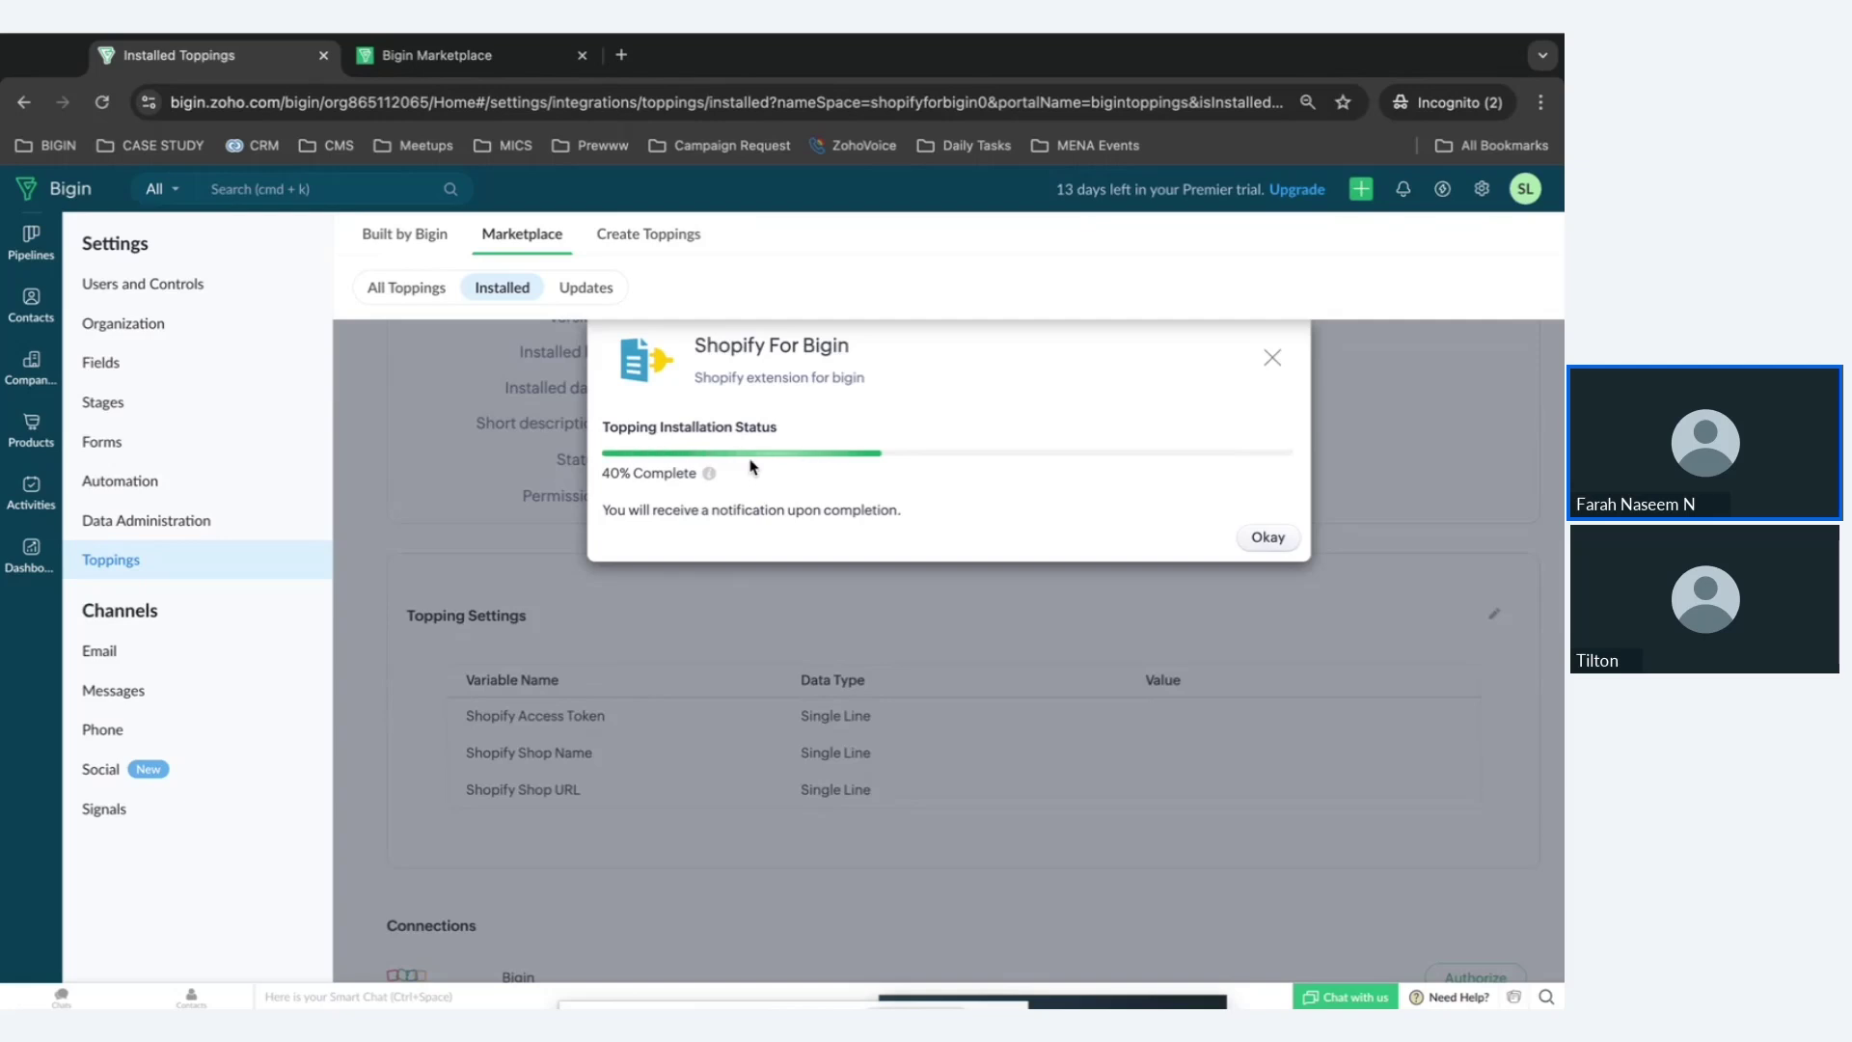
scroll(753, 467, "up", 3)
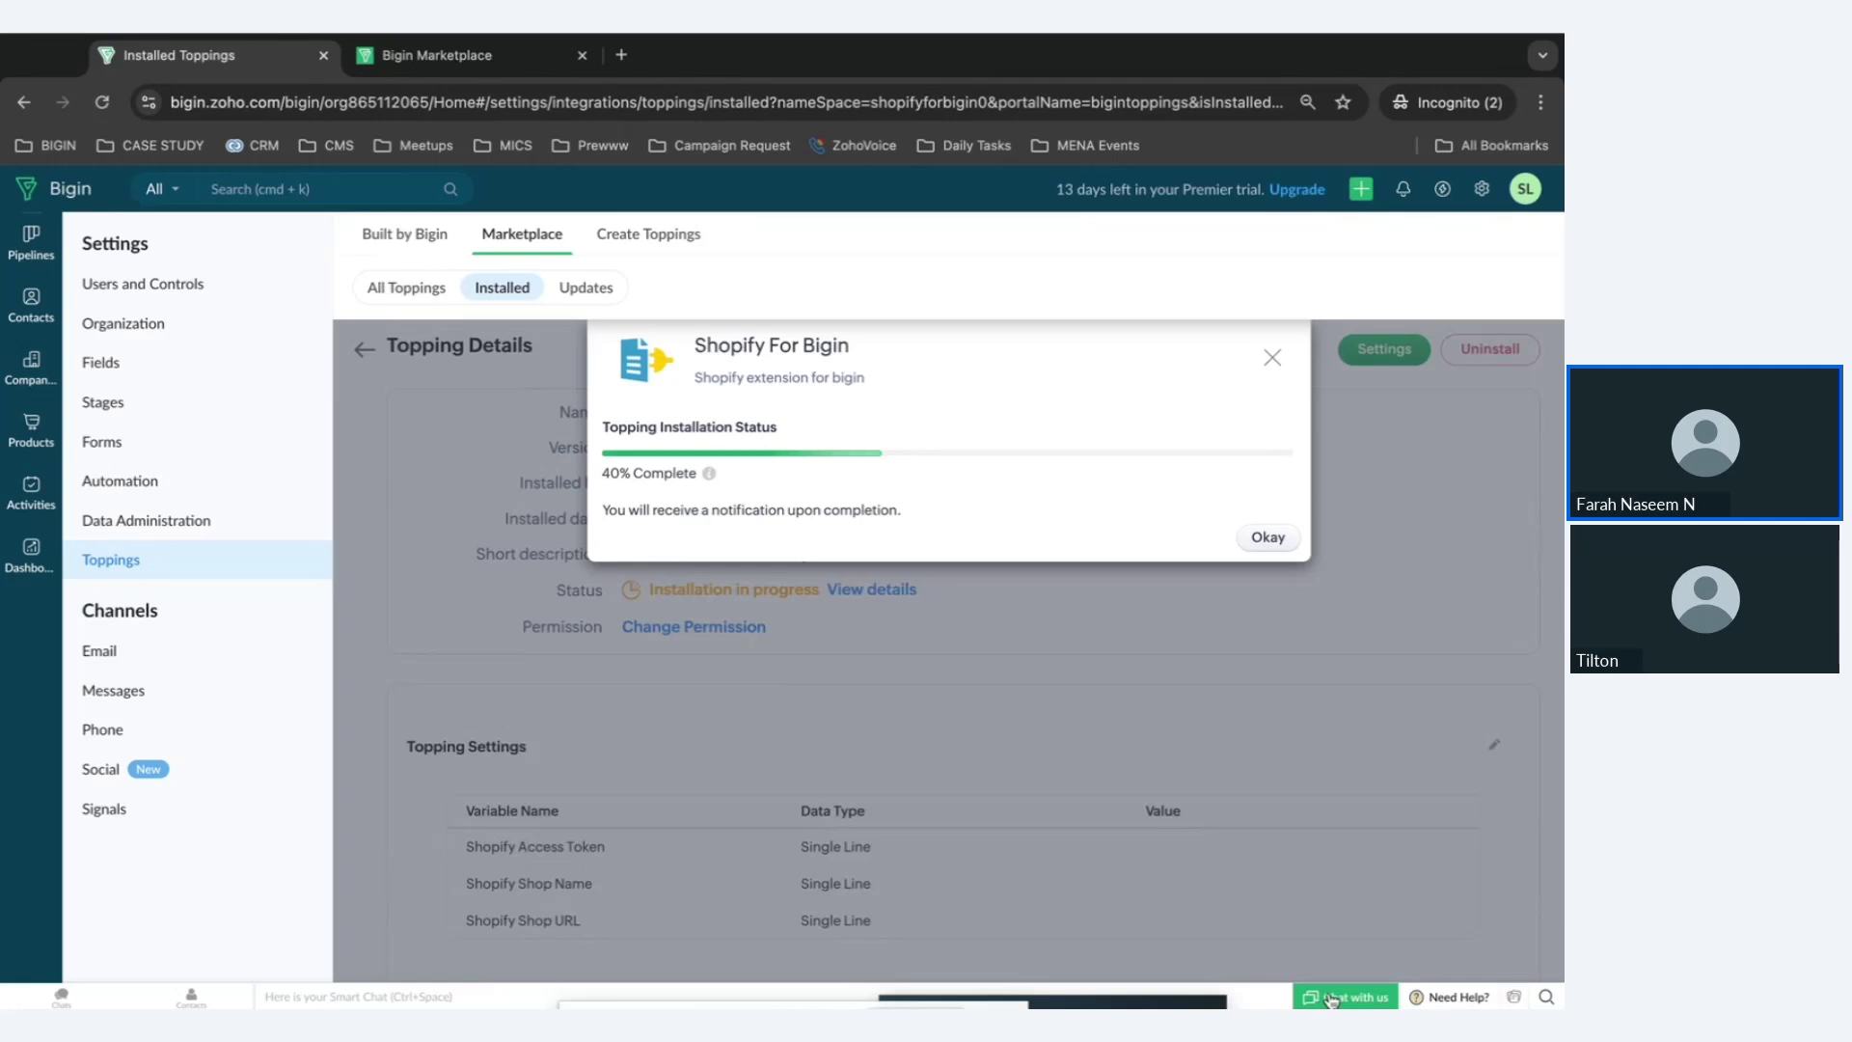
Open Help Resources from the Need Help options in a new browser tab and switch to it.
left_click(1441, 1000)
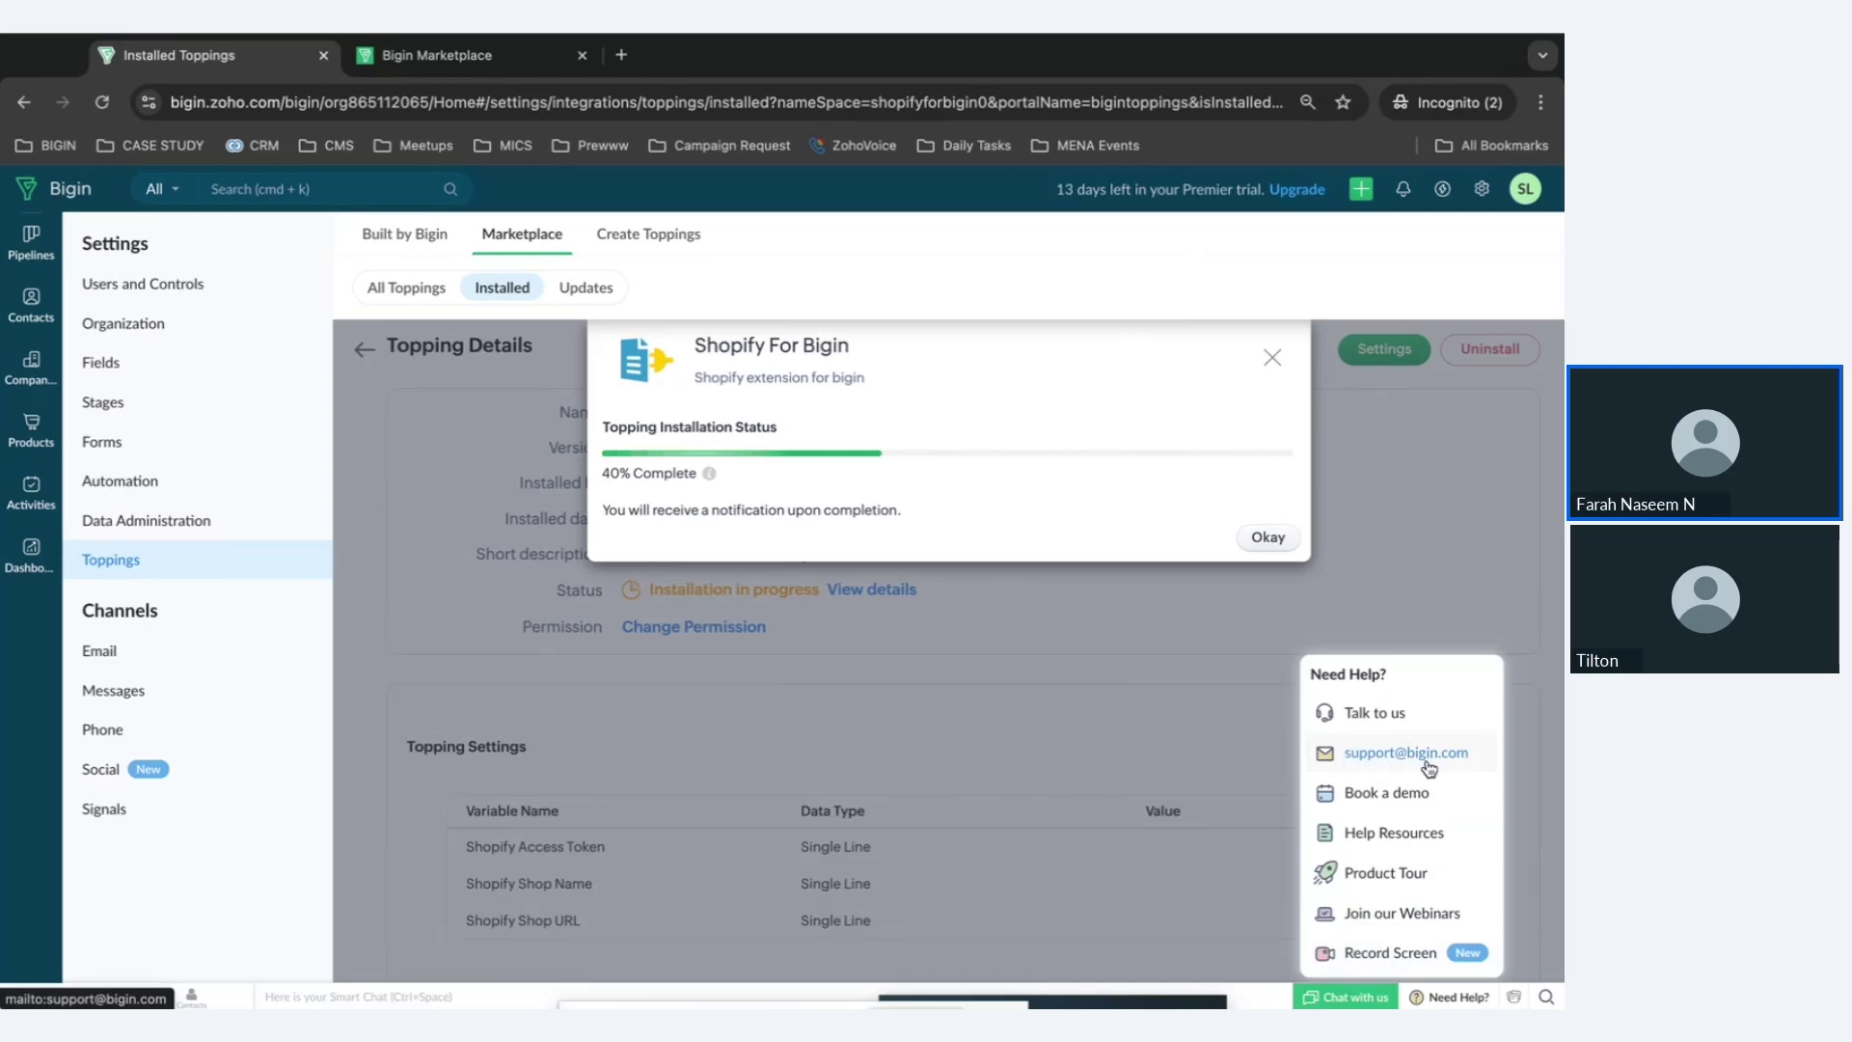
right_click(1388, 841)
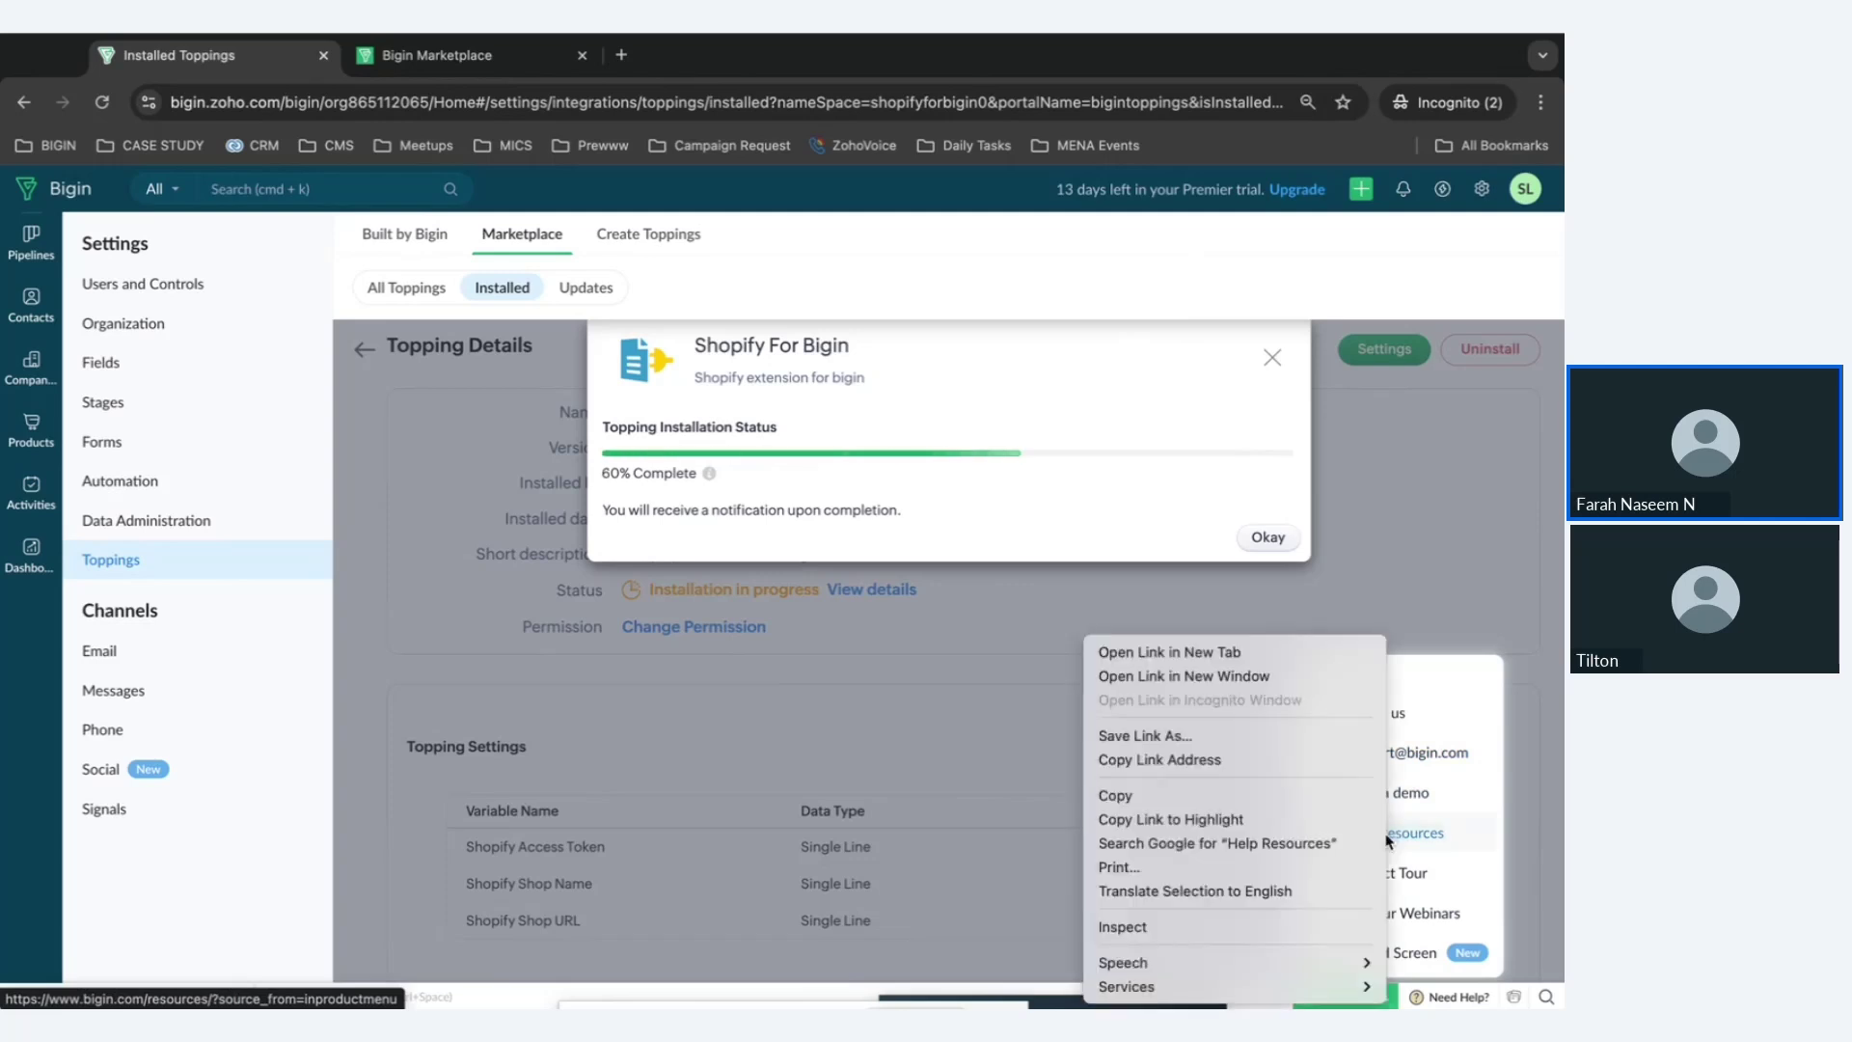
left_click(1213, 653)
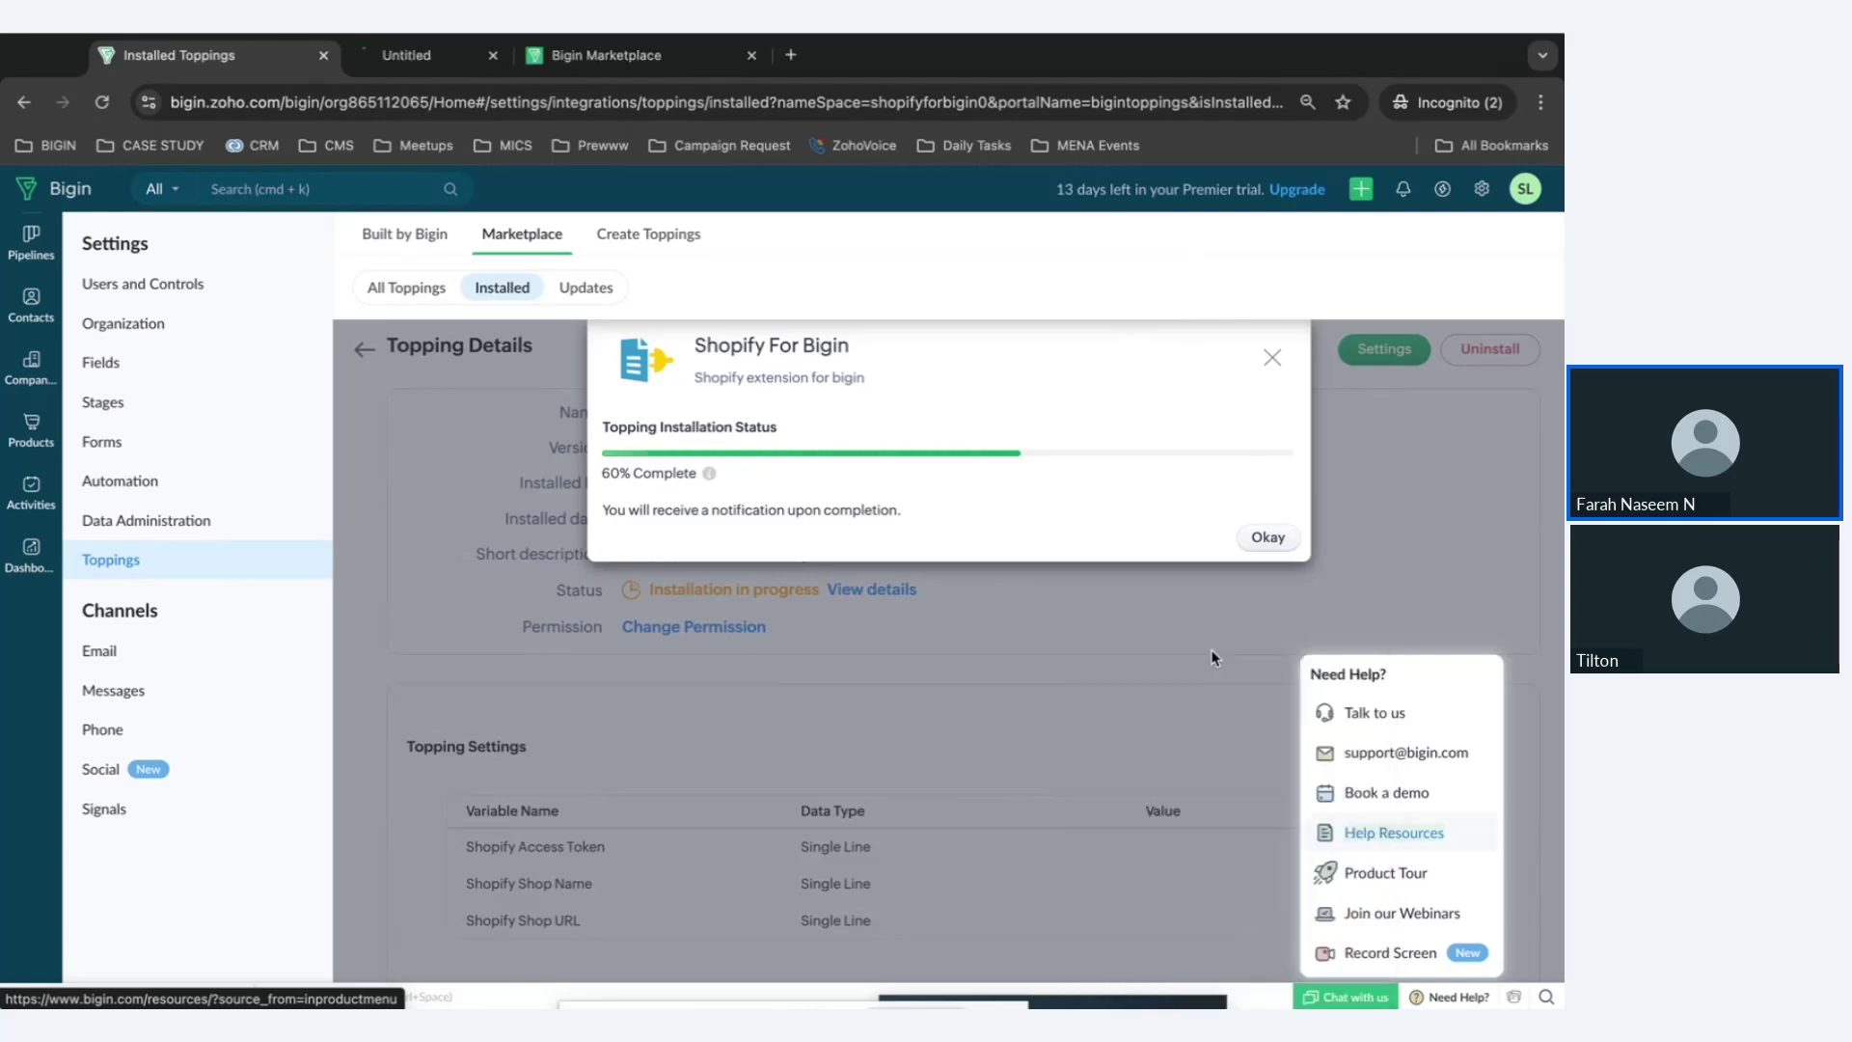
left_click(458, 65)
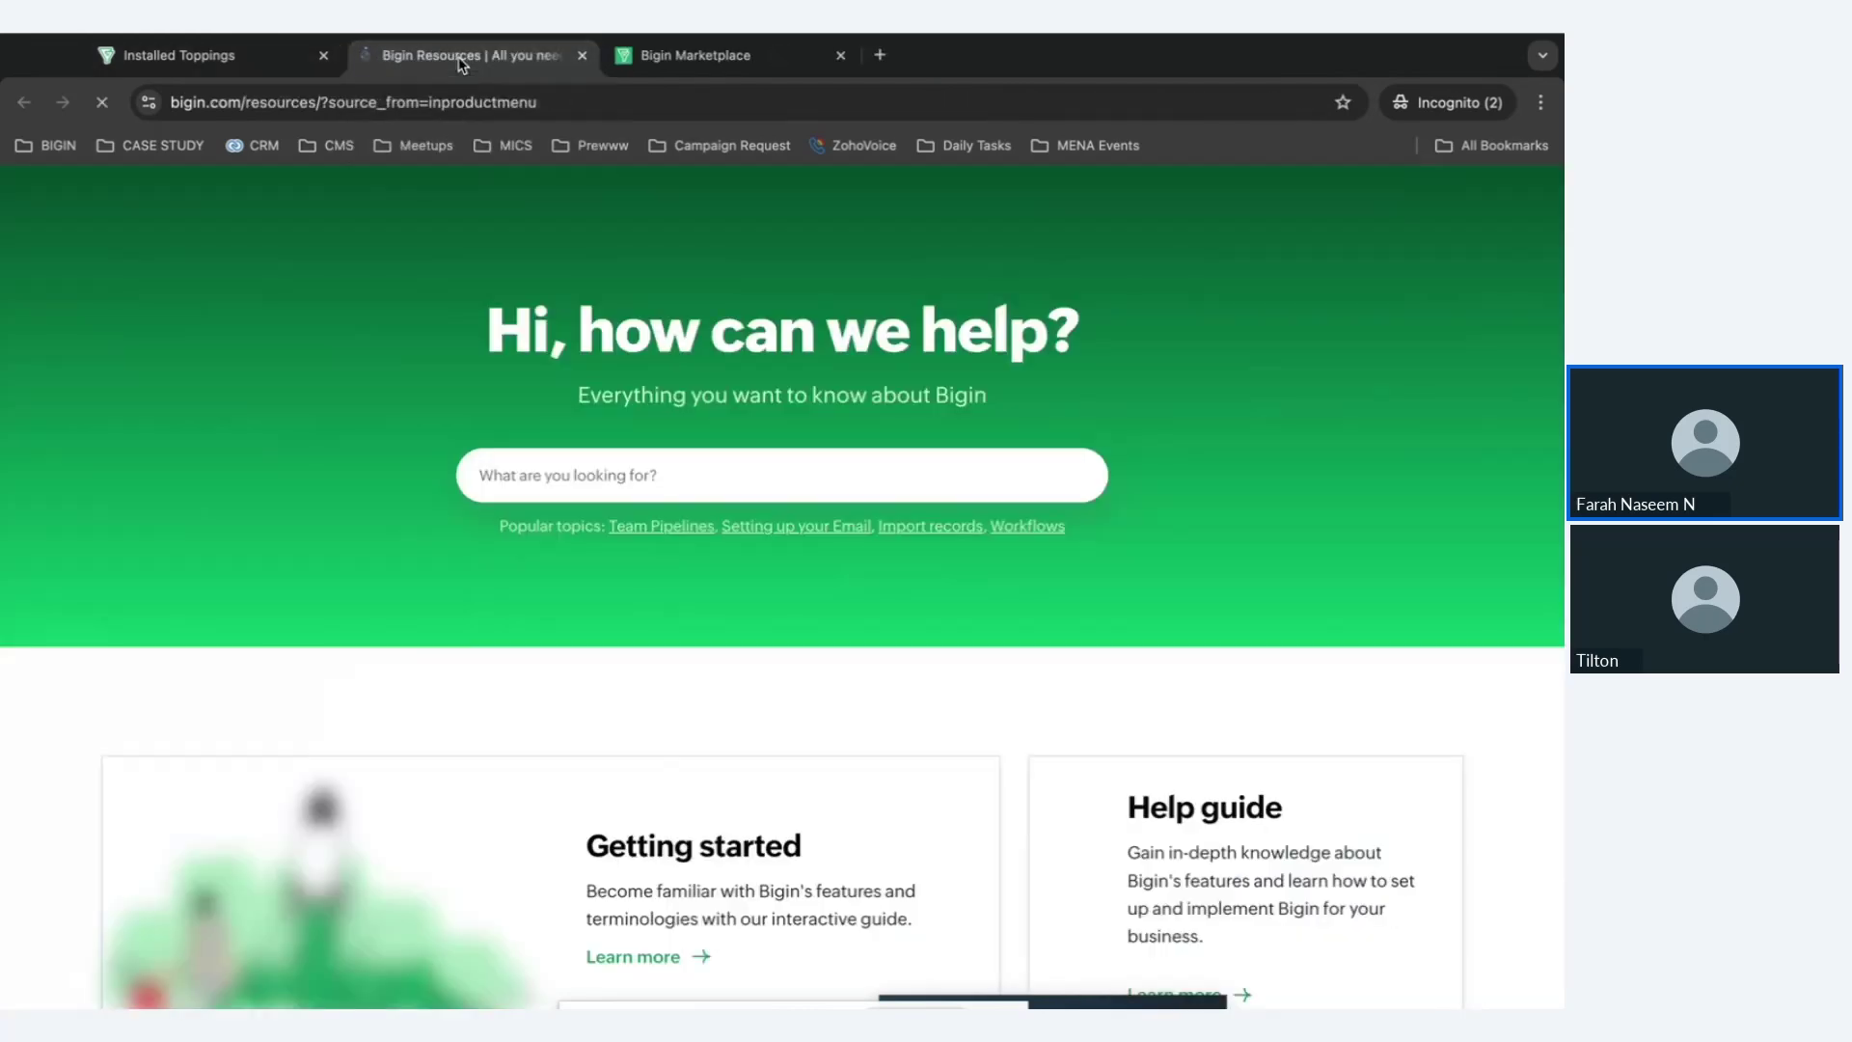
Look through the Bigin resources page, from videos and webinars to the community section, and return to the Installed Toppings tab.
scroll(596, 611, "down", 2)
scroll(596, 611, "down", 5)
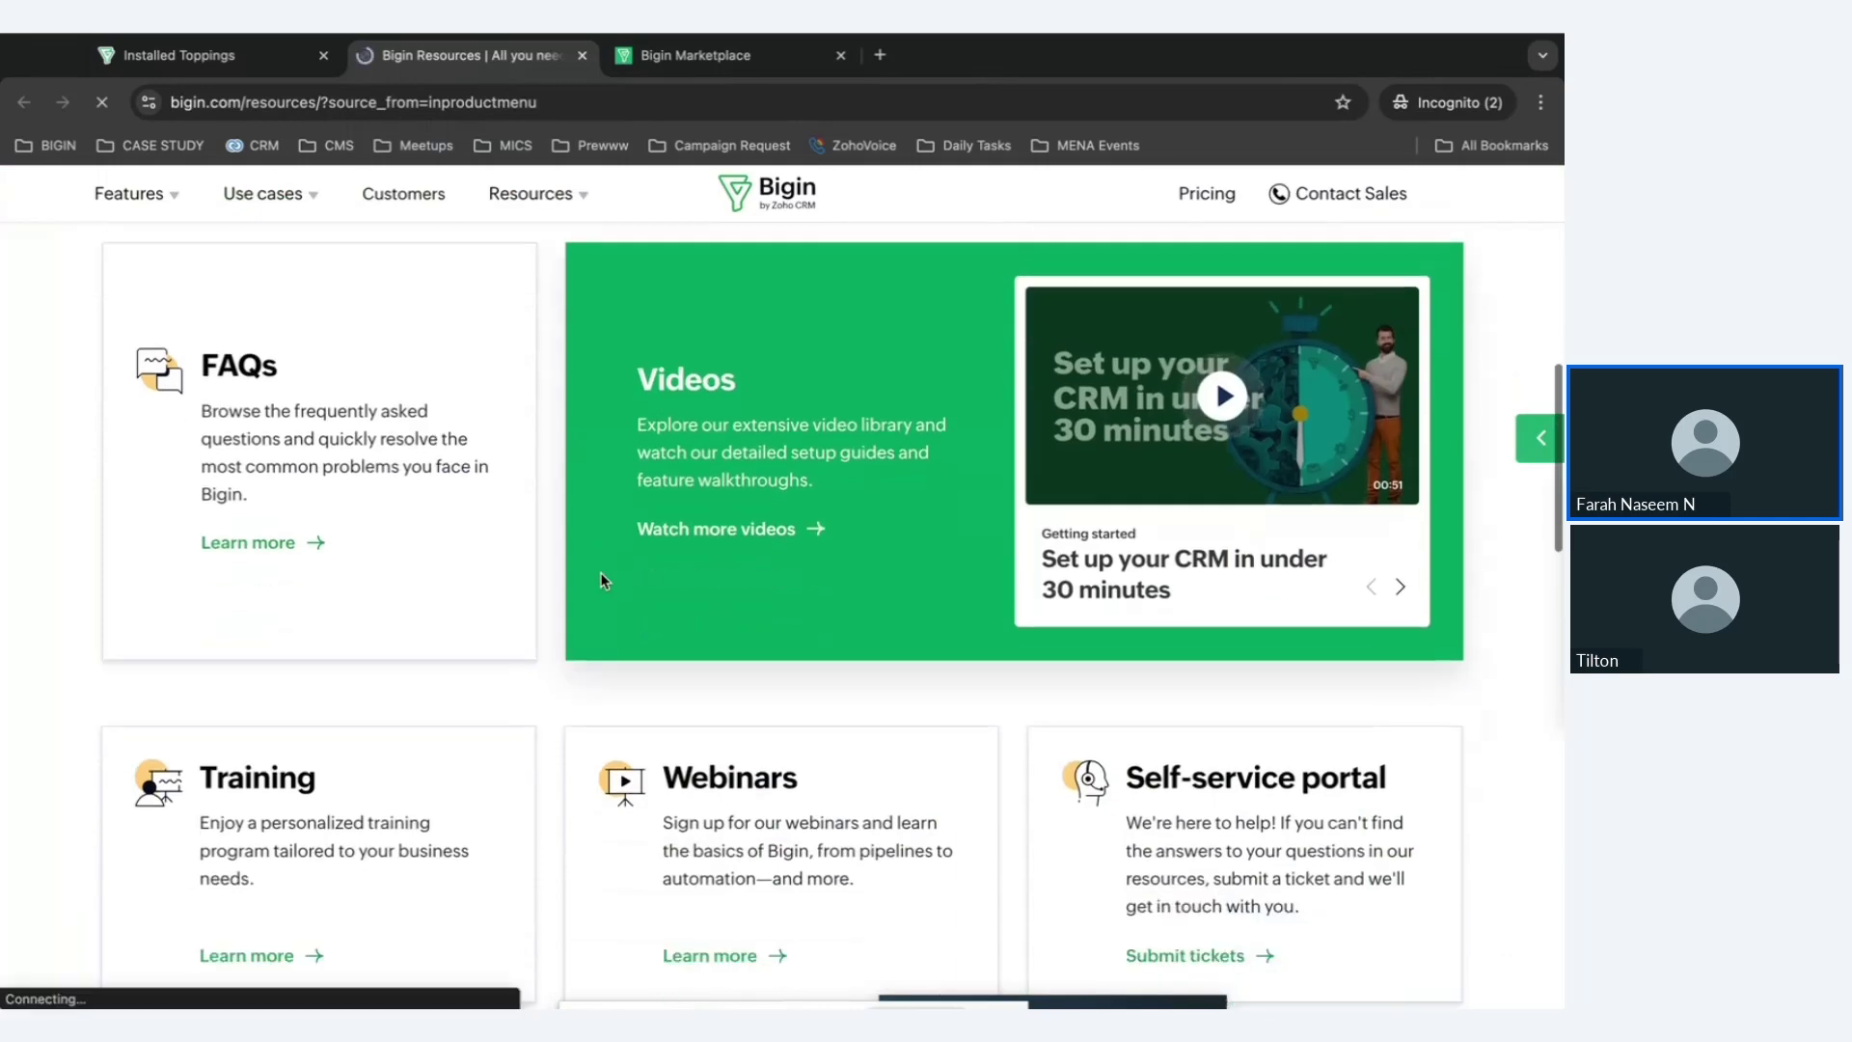
scroll(750, 530, "down", 2)
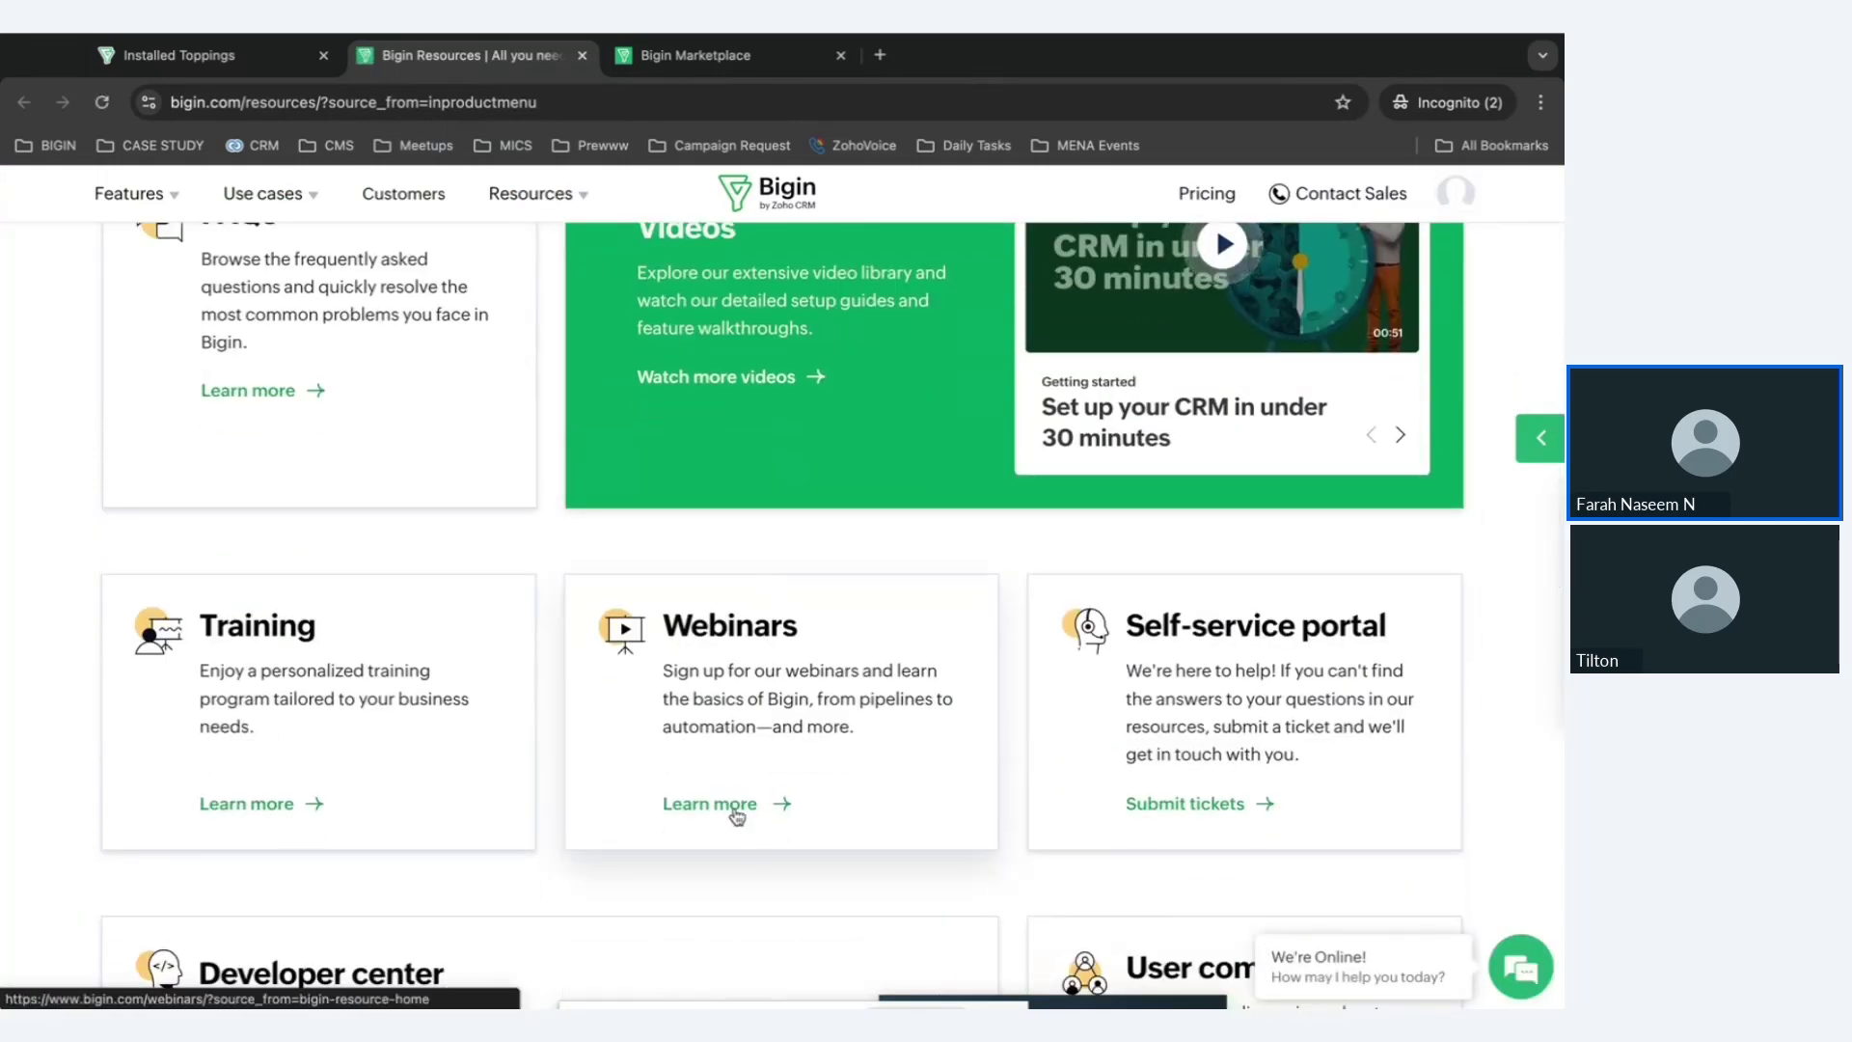
scroll(738, 815, "down", 4)
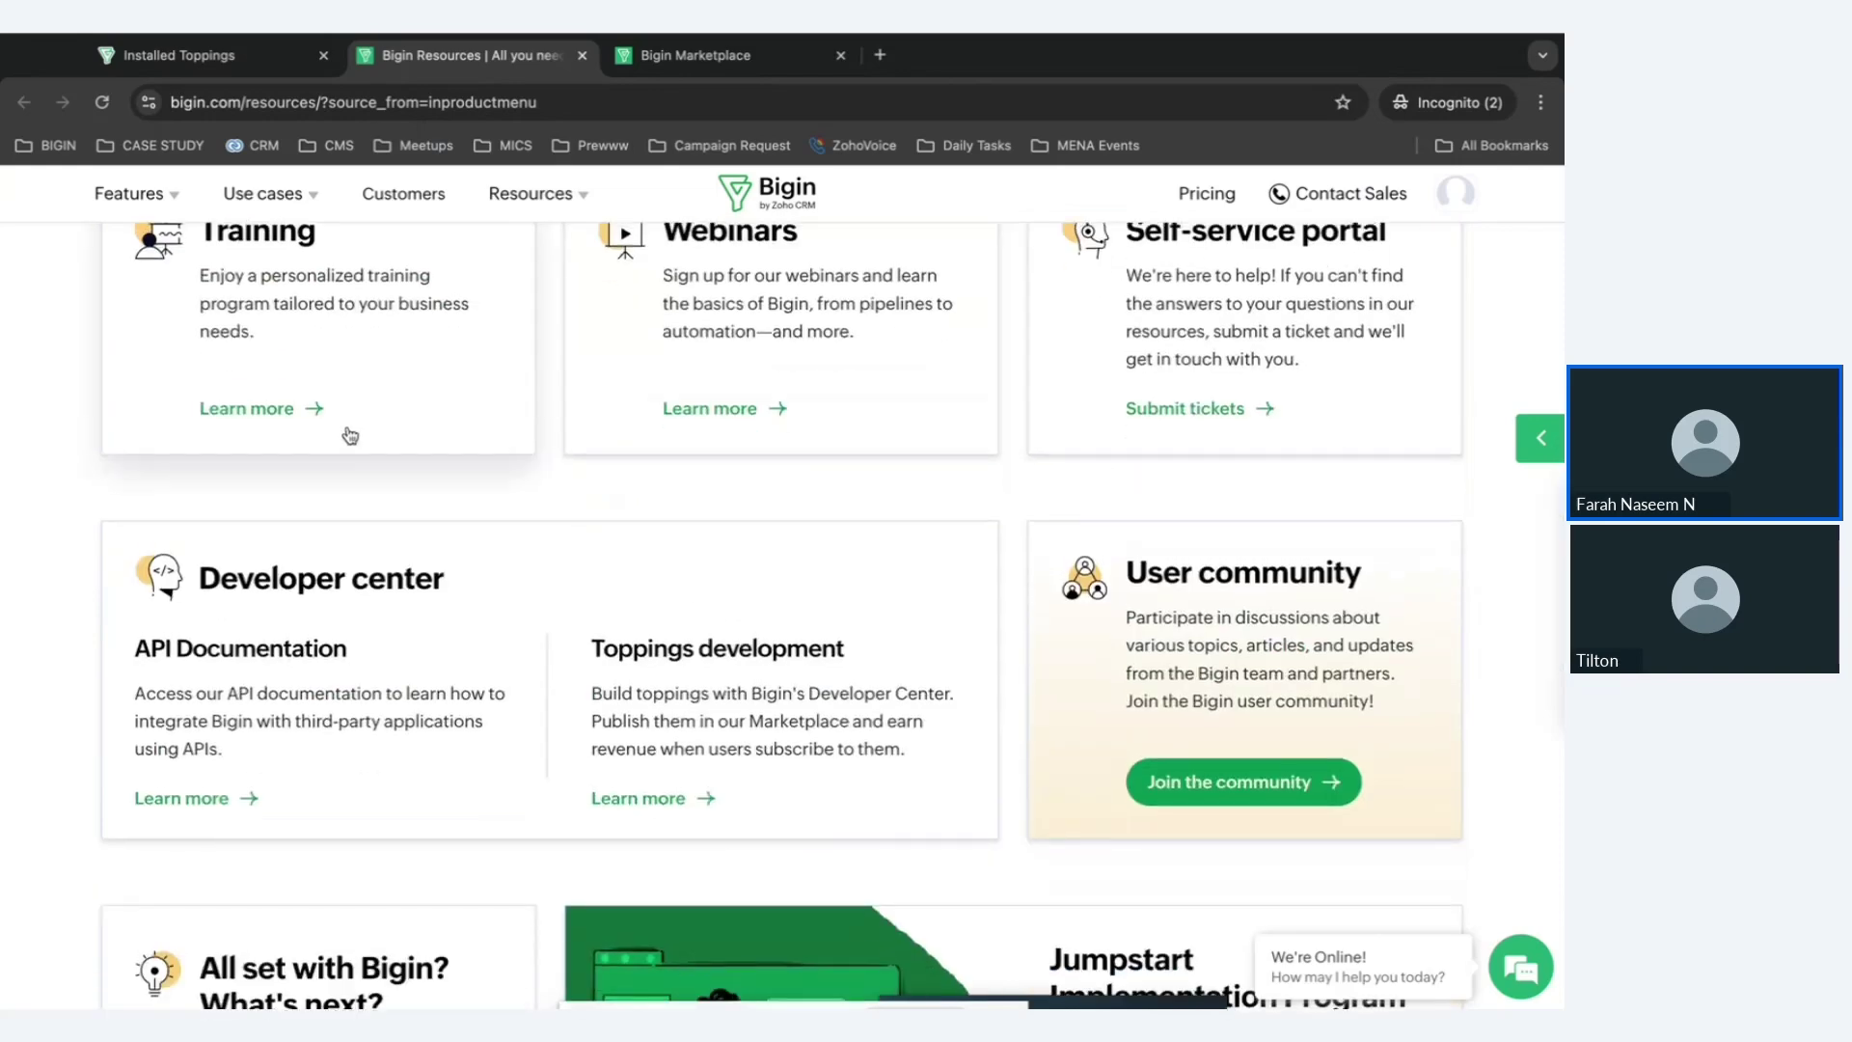
scroll(593, 636, "down", 2)
scroll(598, 603, "down", 8)
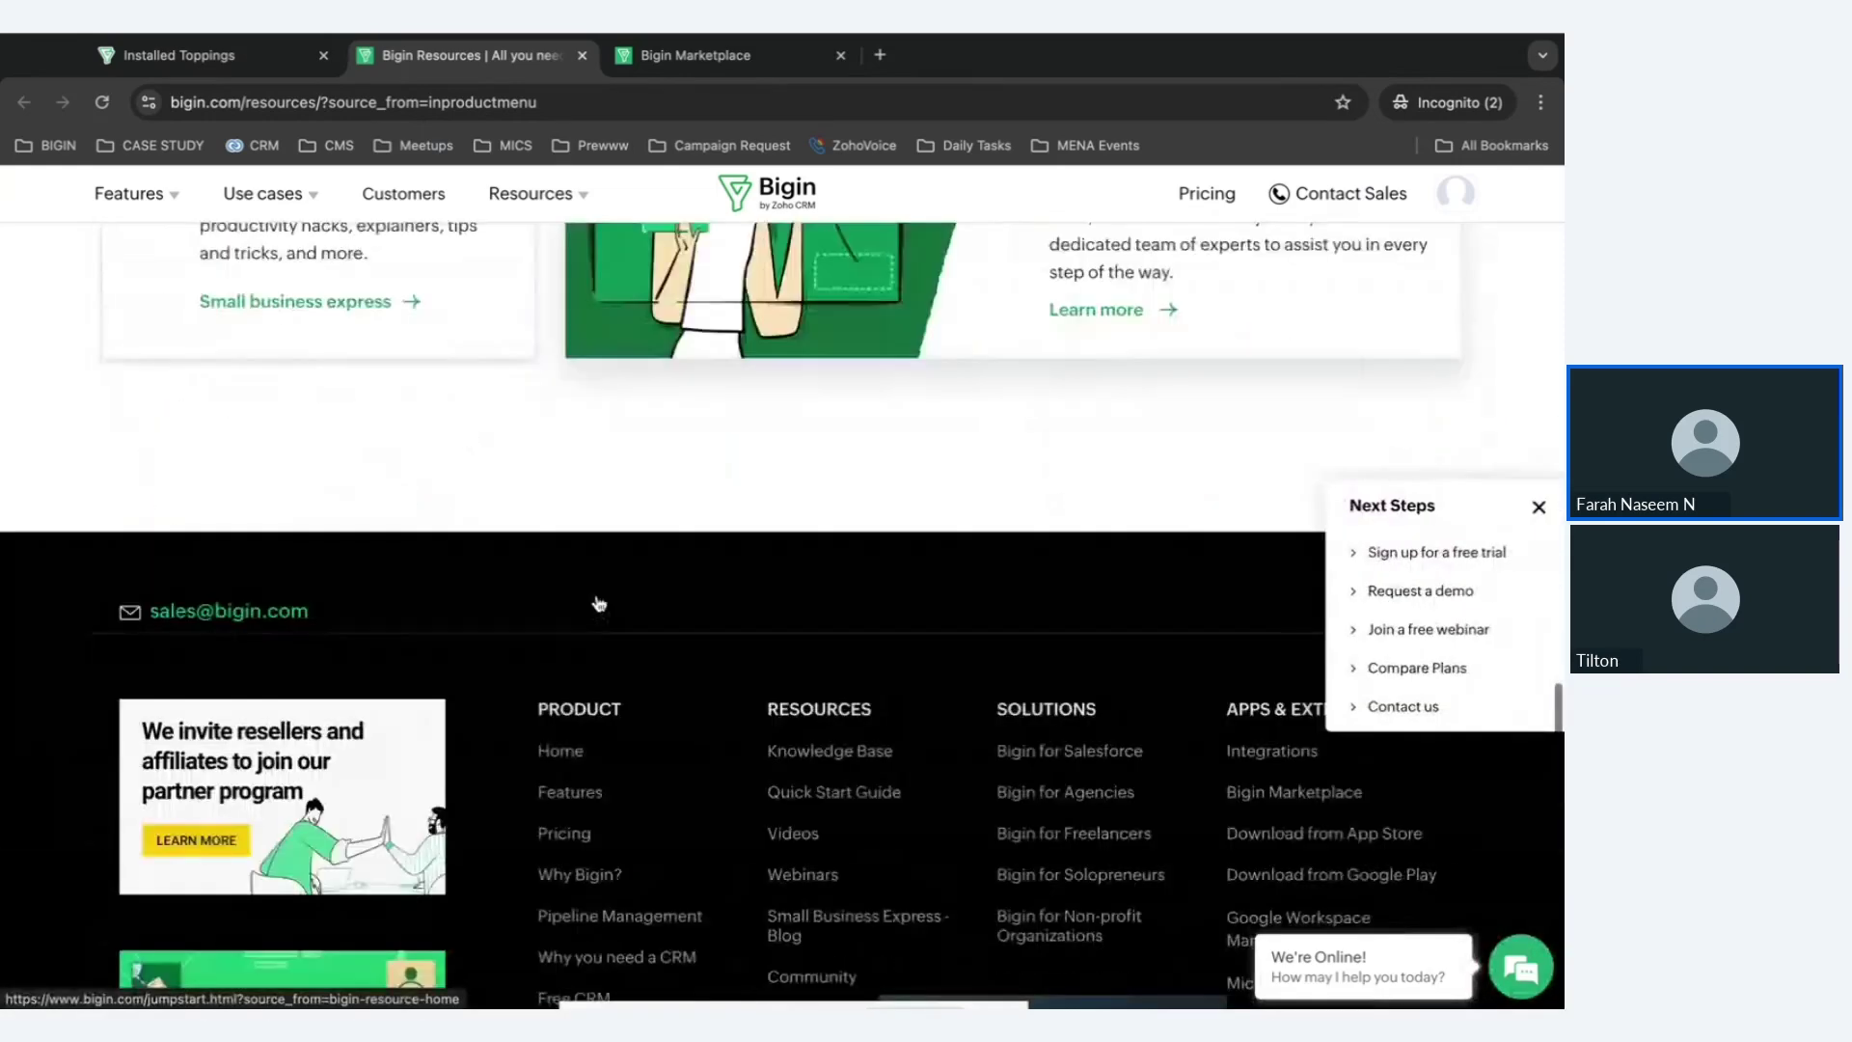
key("Home")
key("ctrl+shift+Tab")
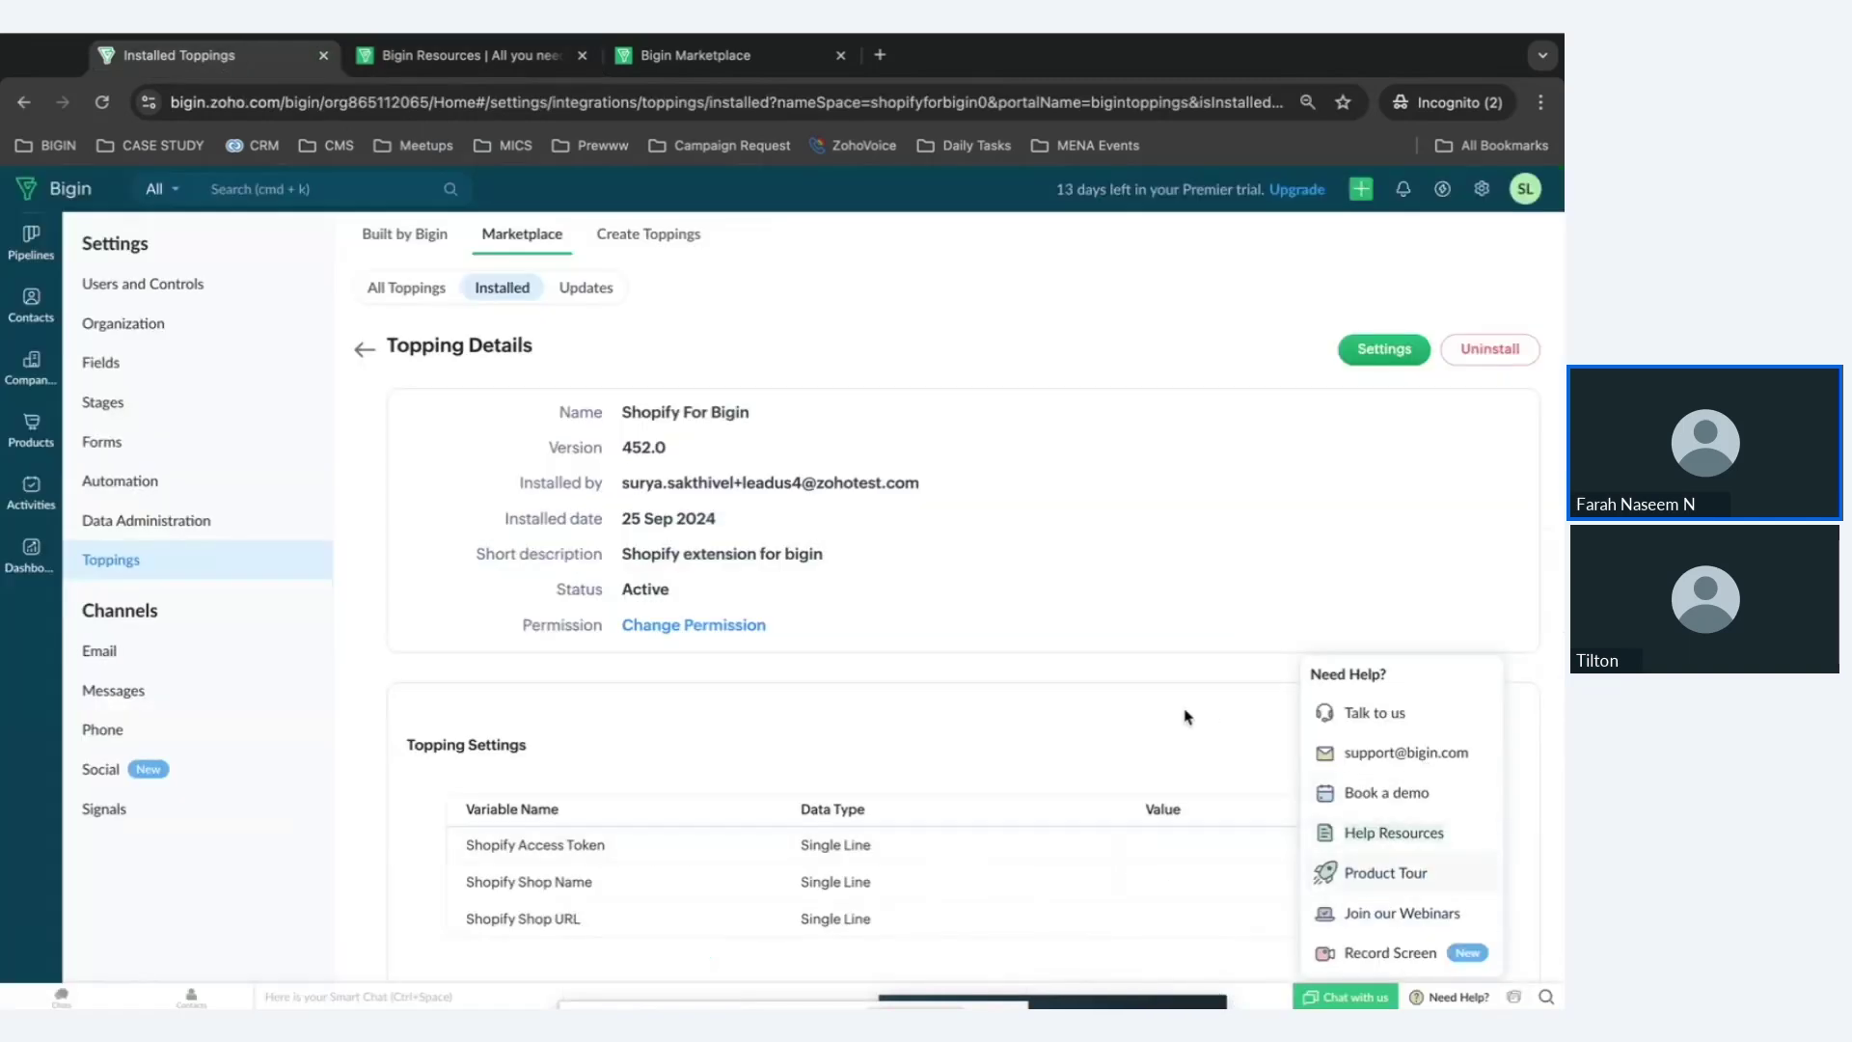
left_click(1355, 996)
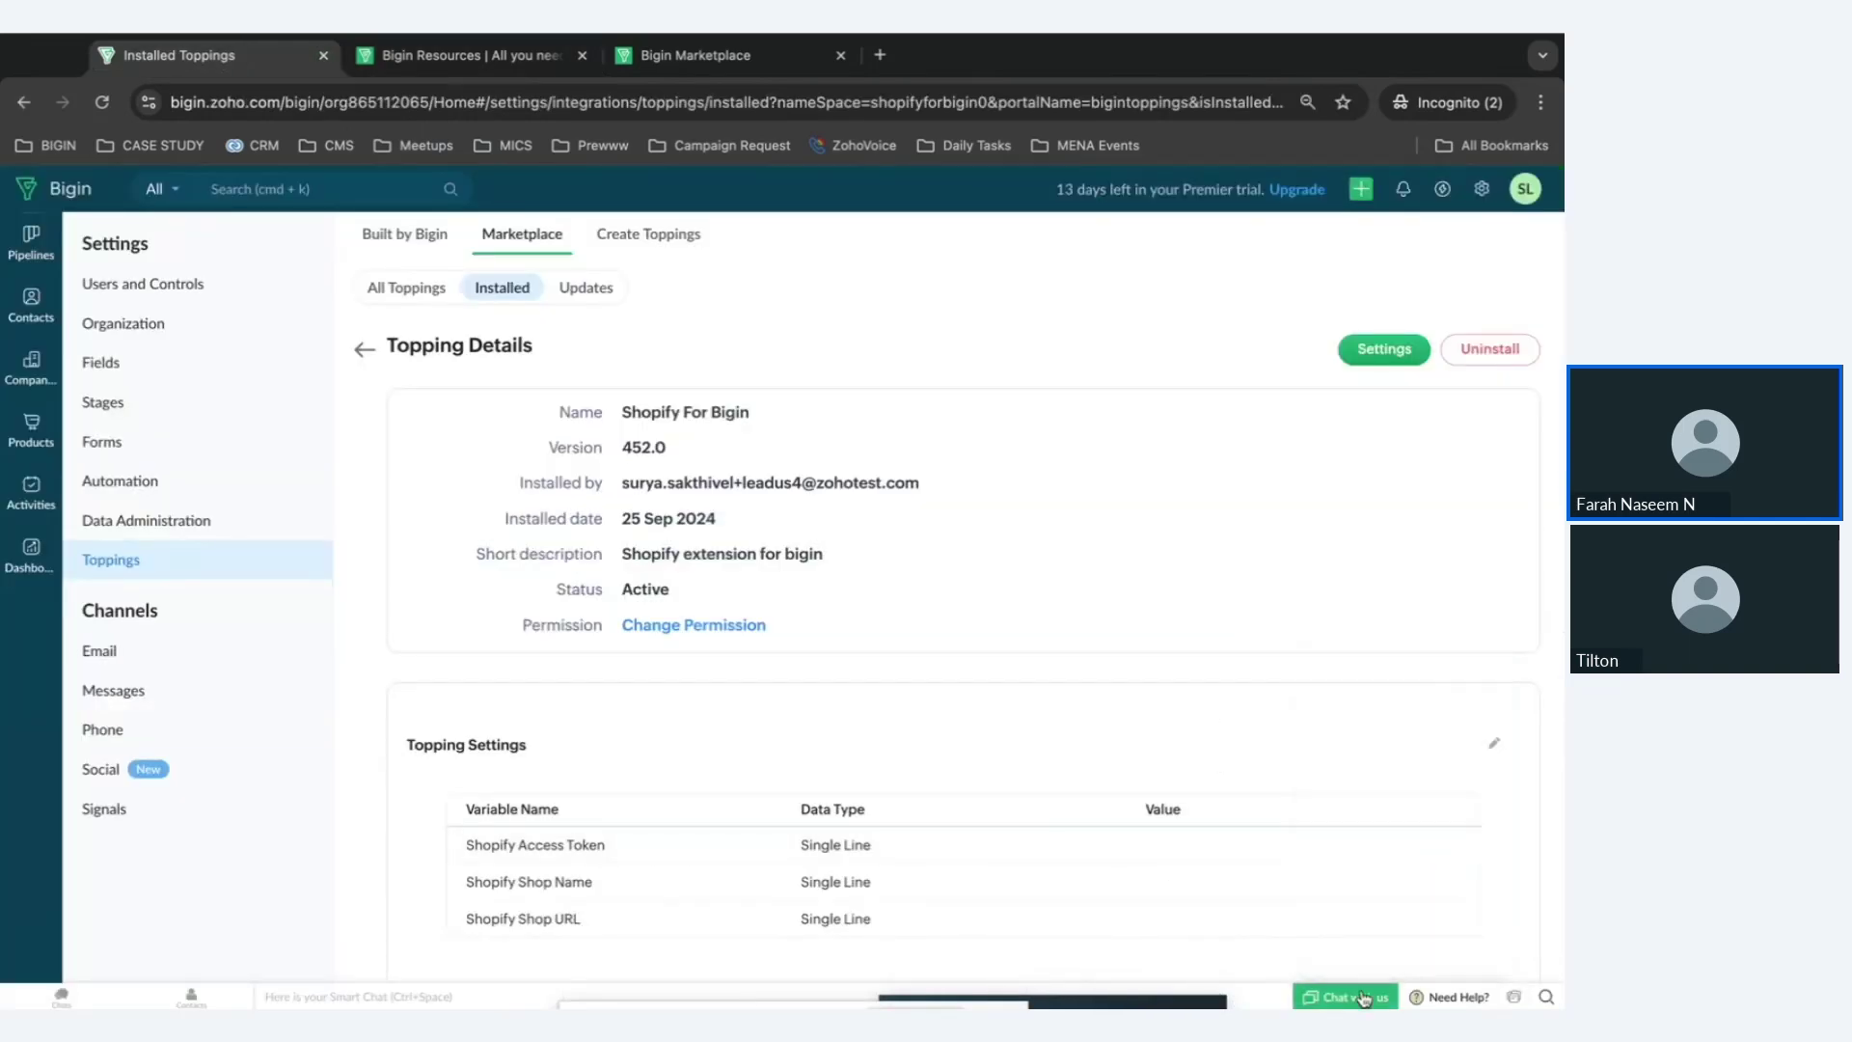
left_click(1516, 374)
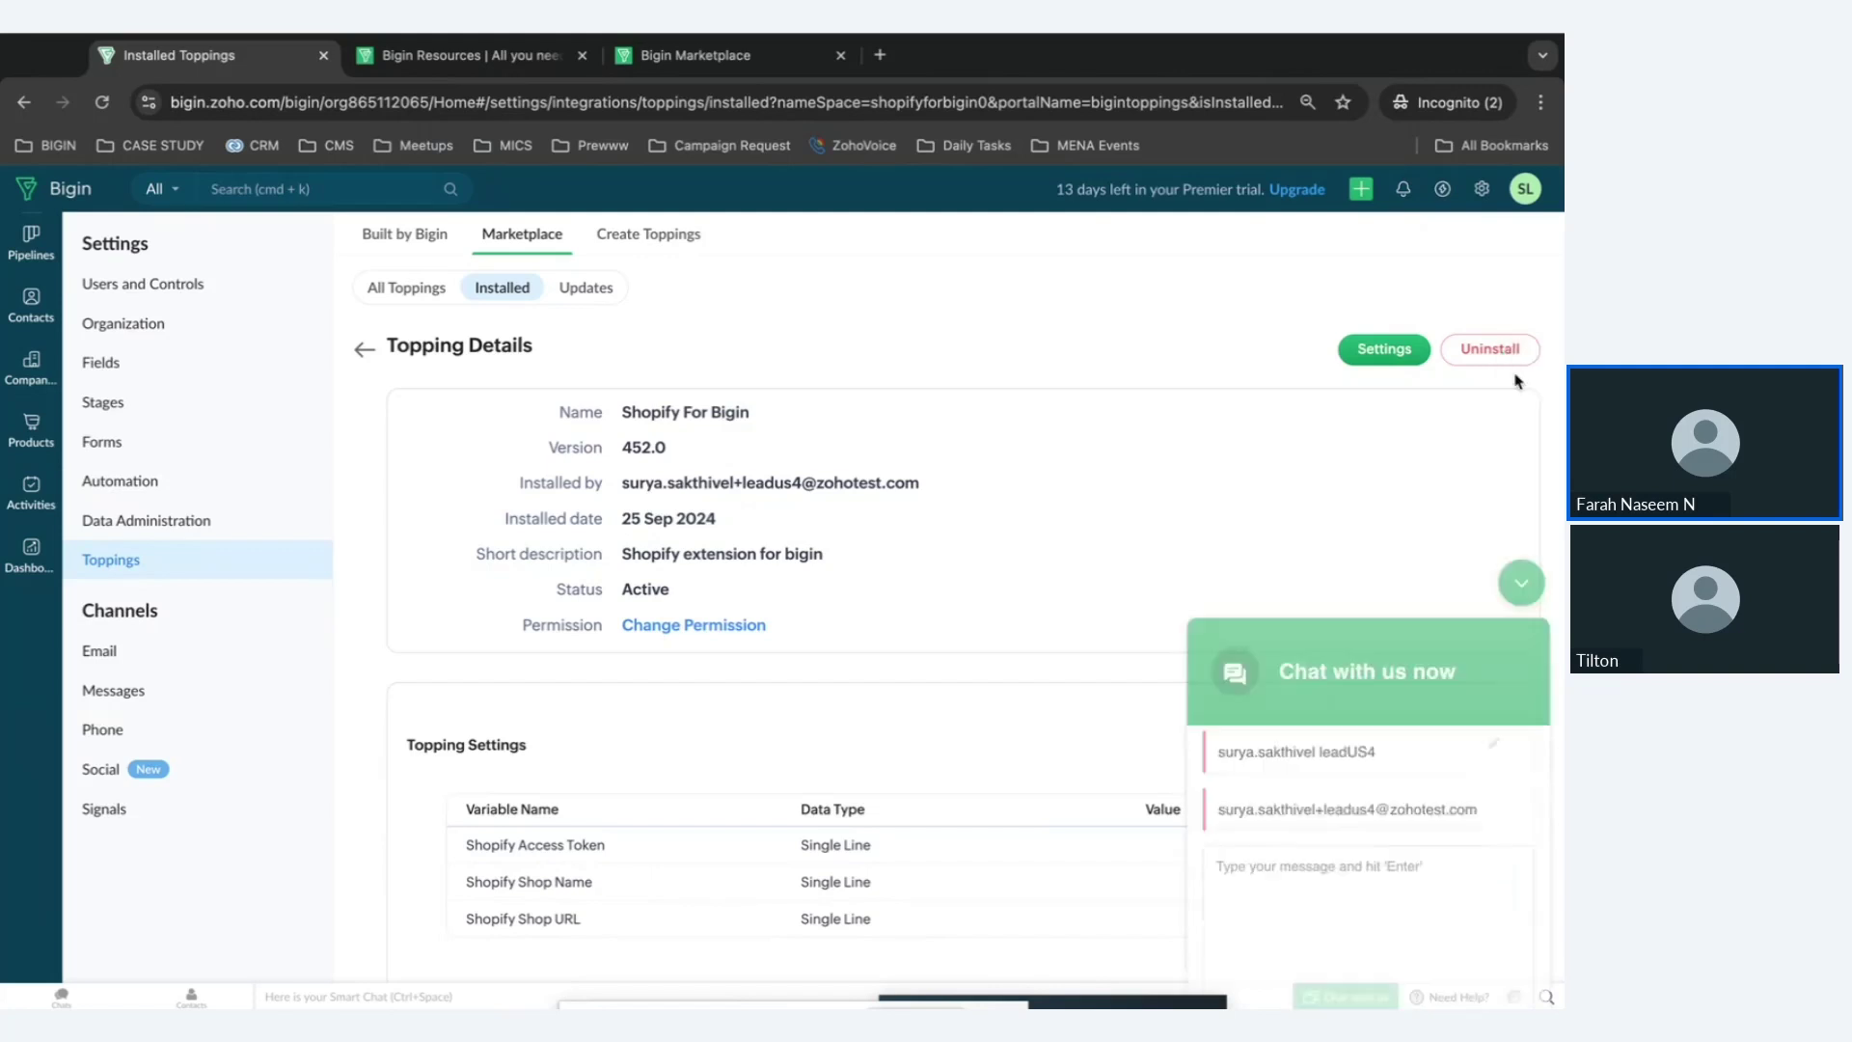
scroll(871, 766, "down", 2)
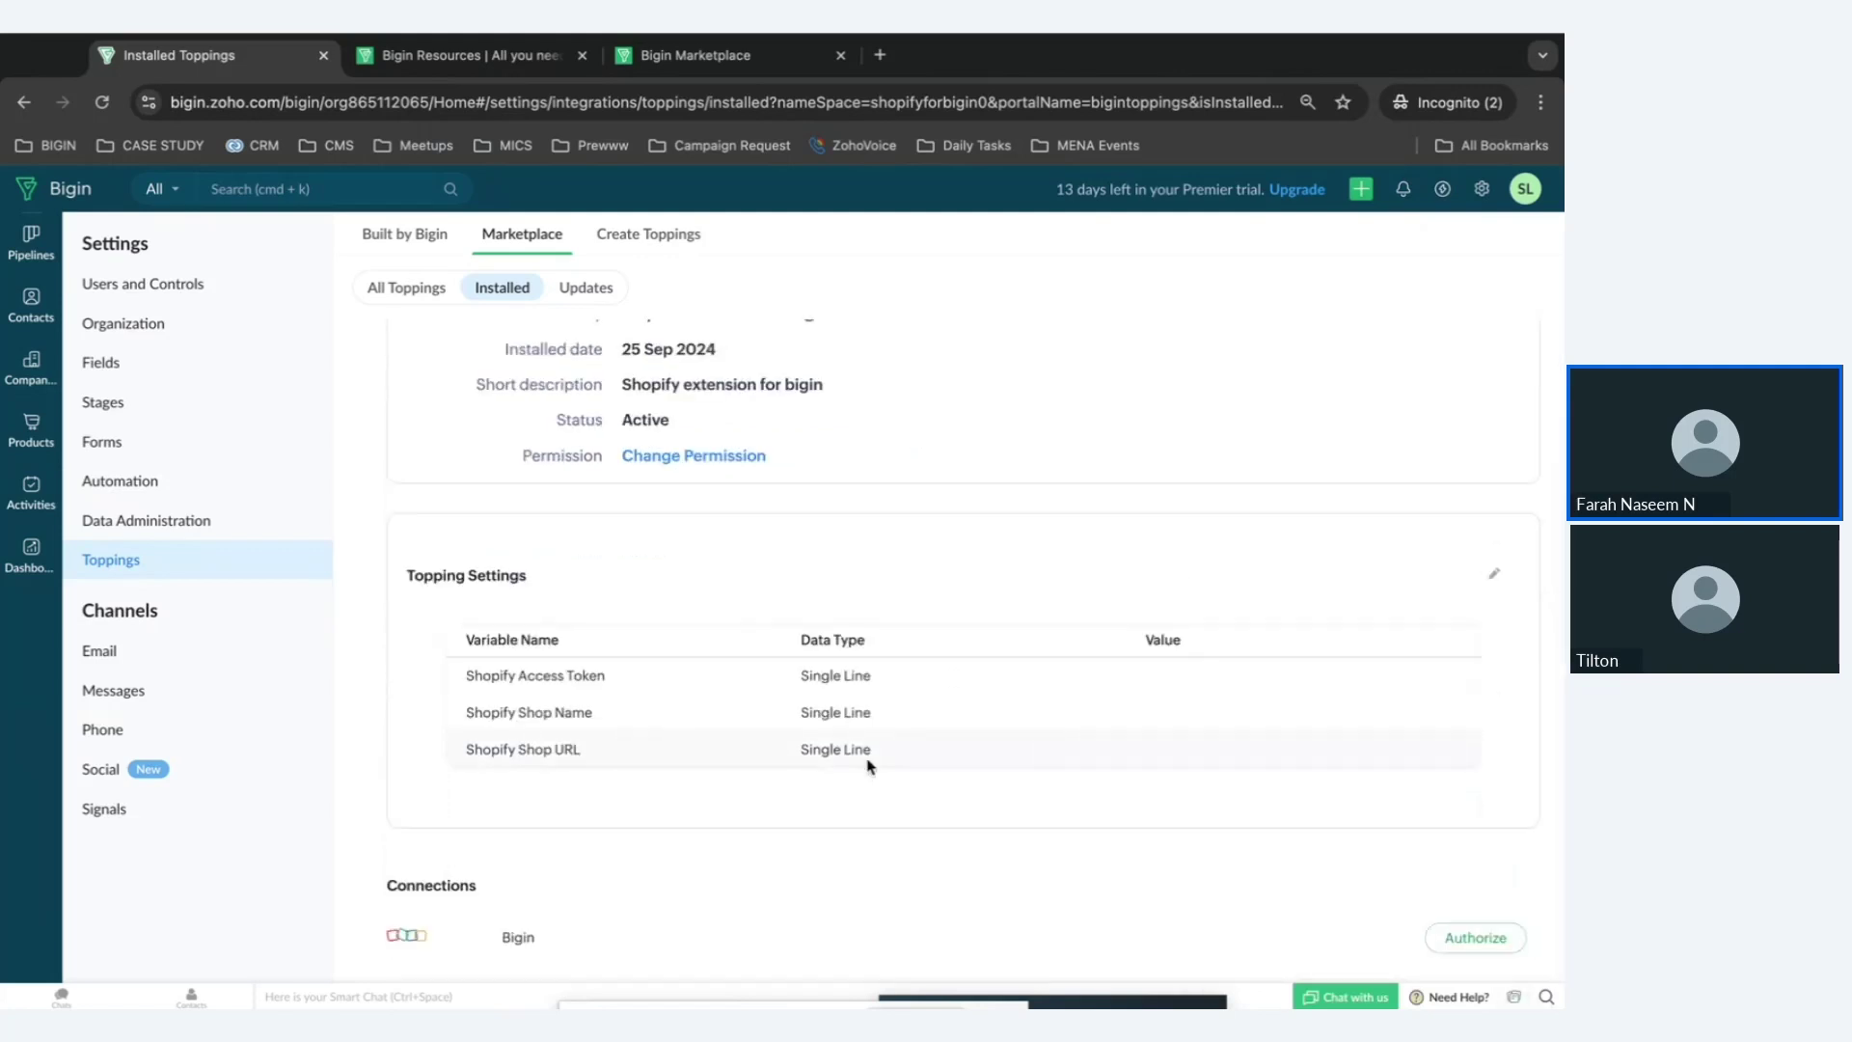
scroll(748, 834, "up", 2)
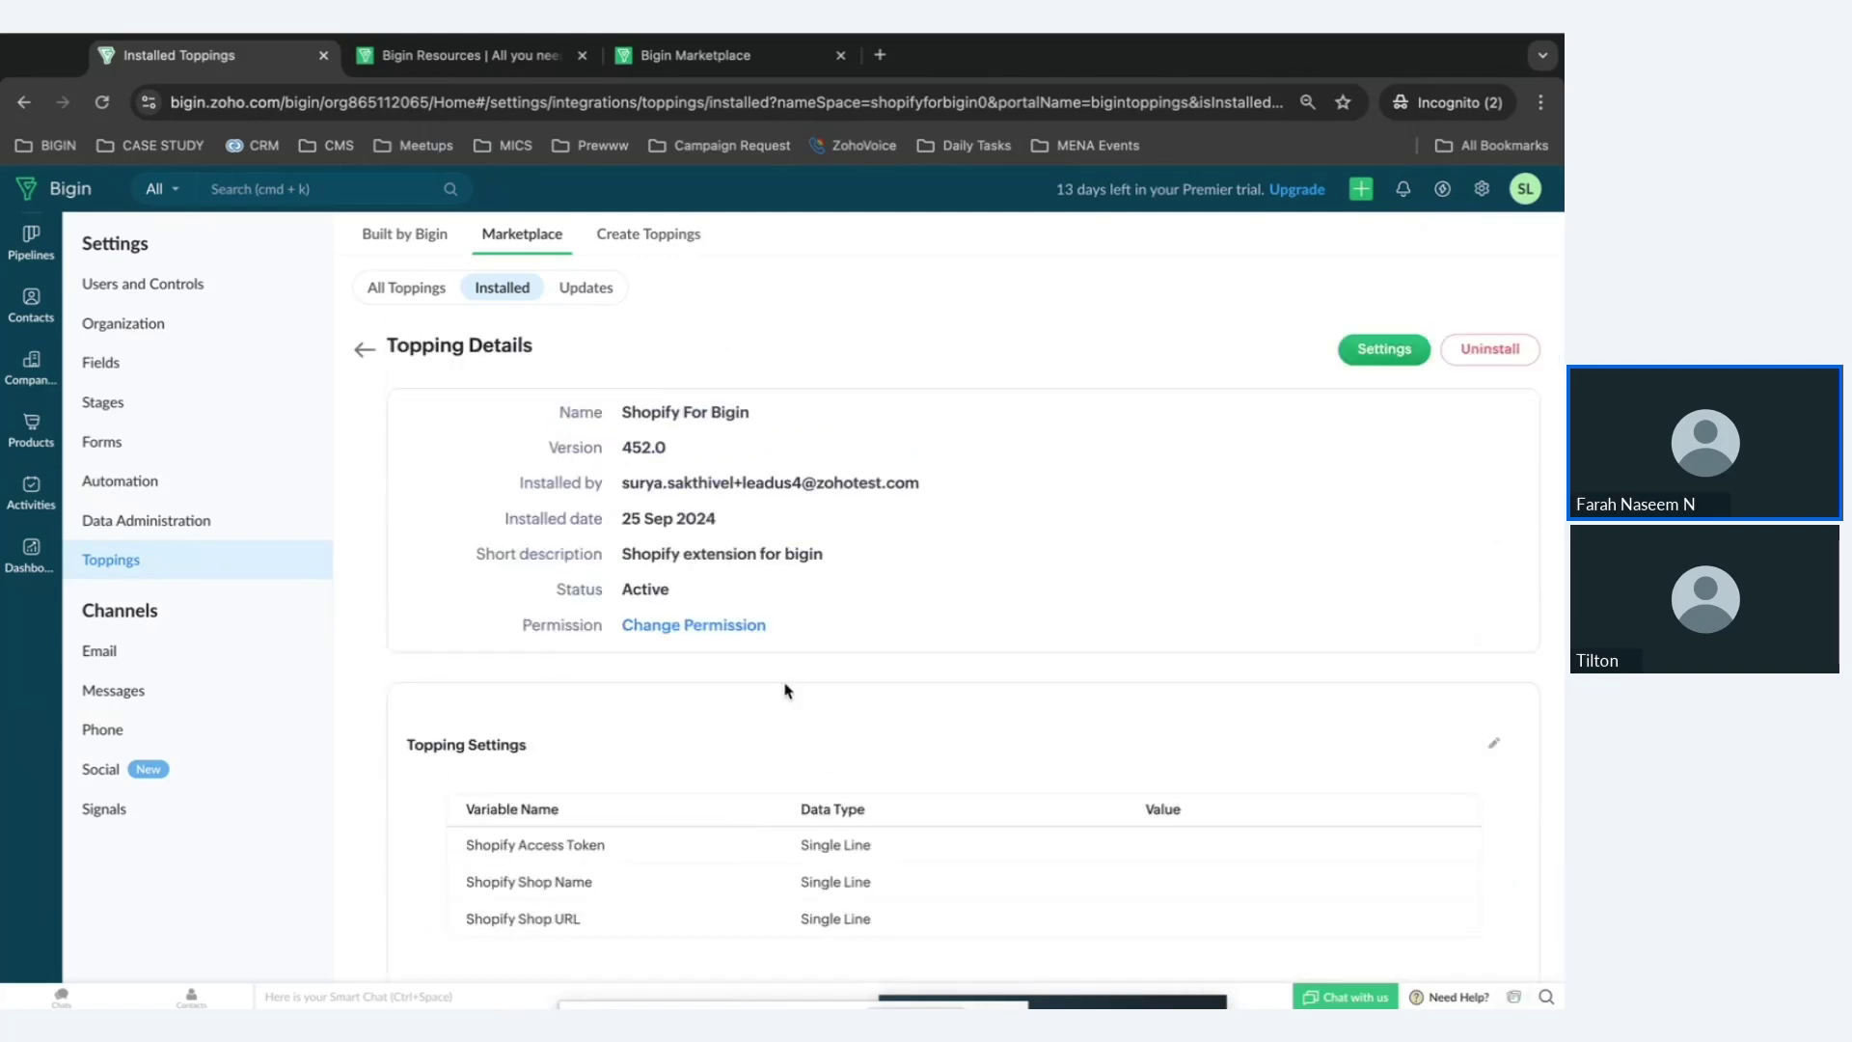
Open the Shopify topping's settings variables for editing and bring up the Zoho Notebook note holding the shop details.
scroll(788, 693, "down", 2)
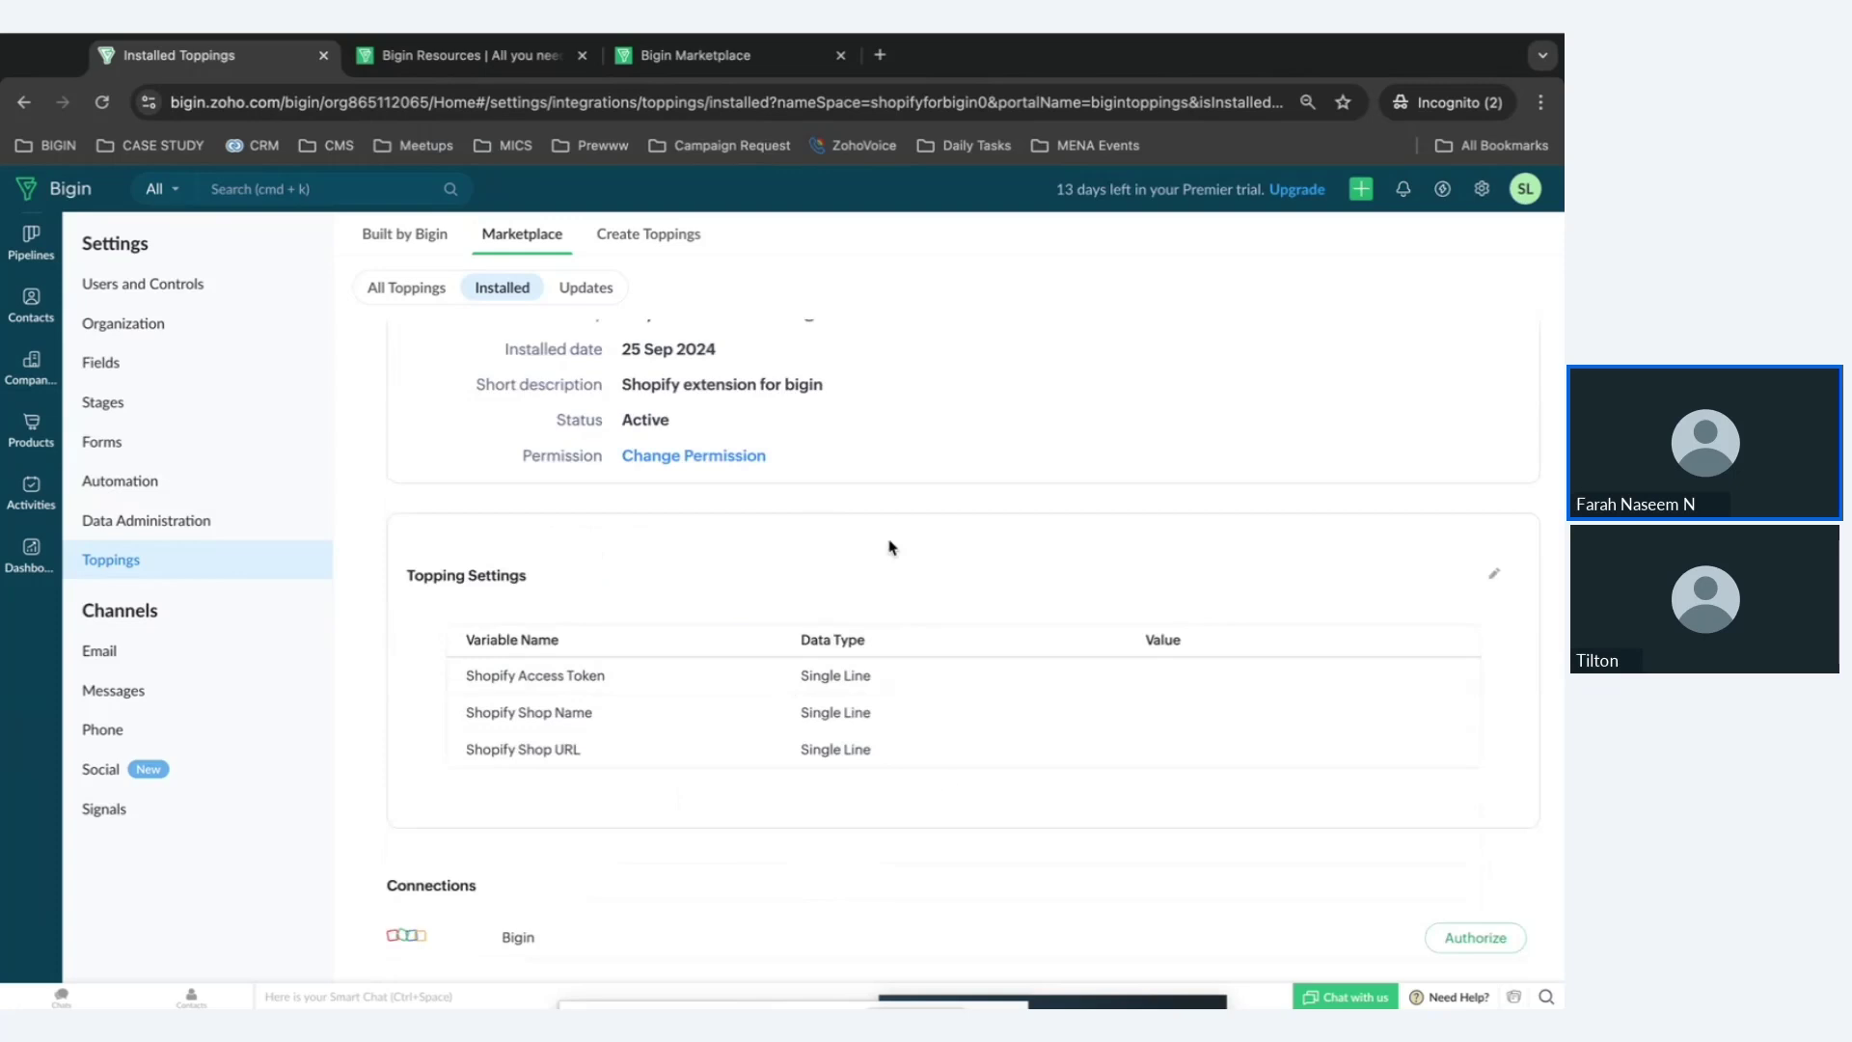
left_click(1494, 584)
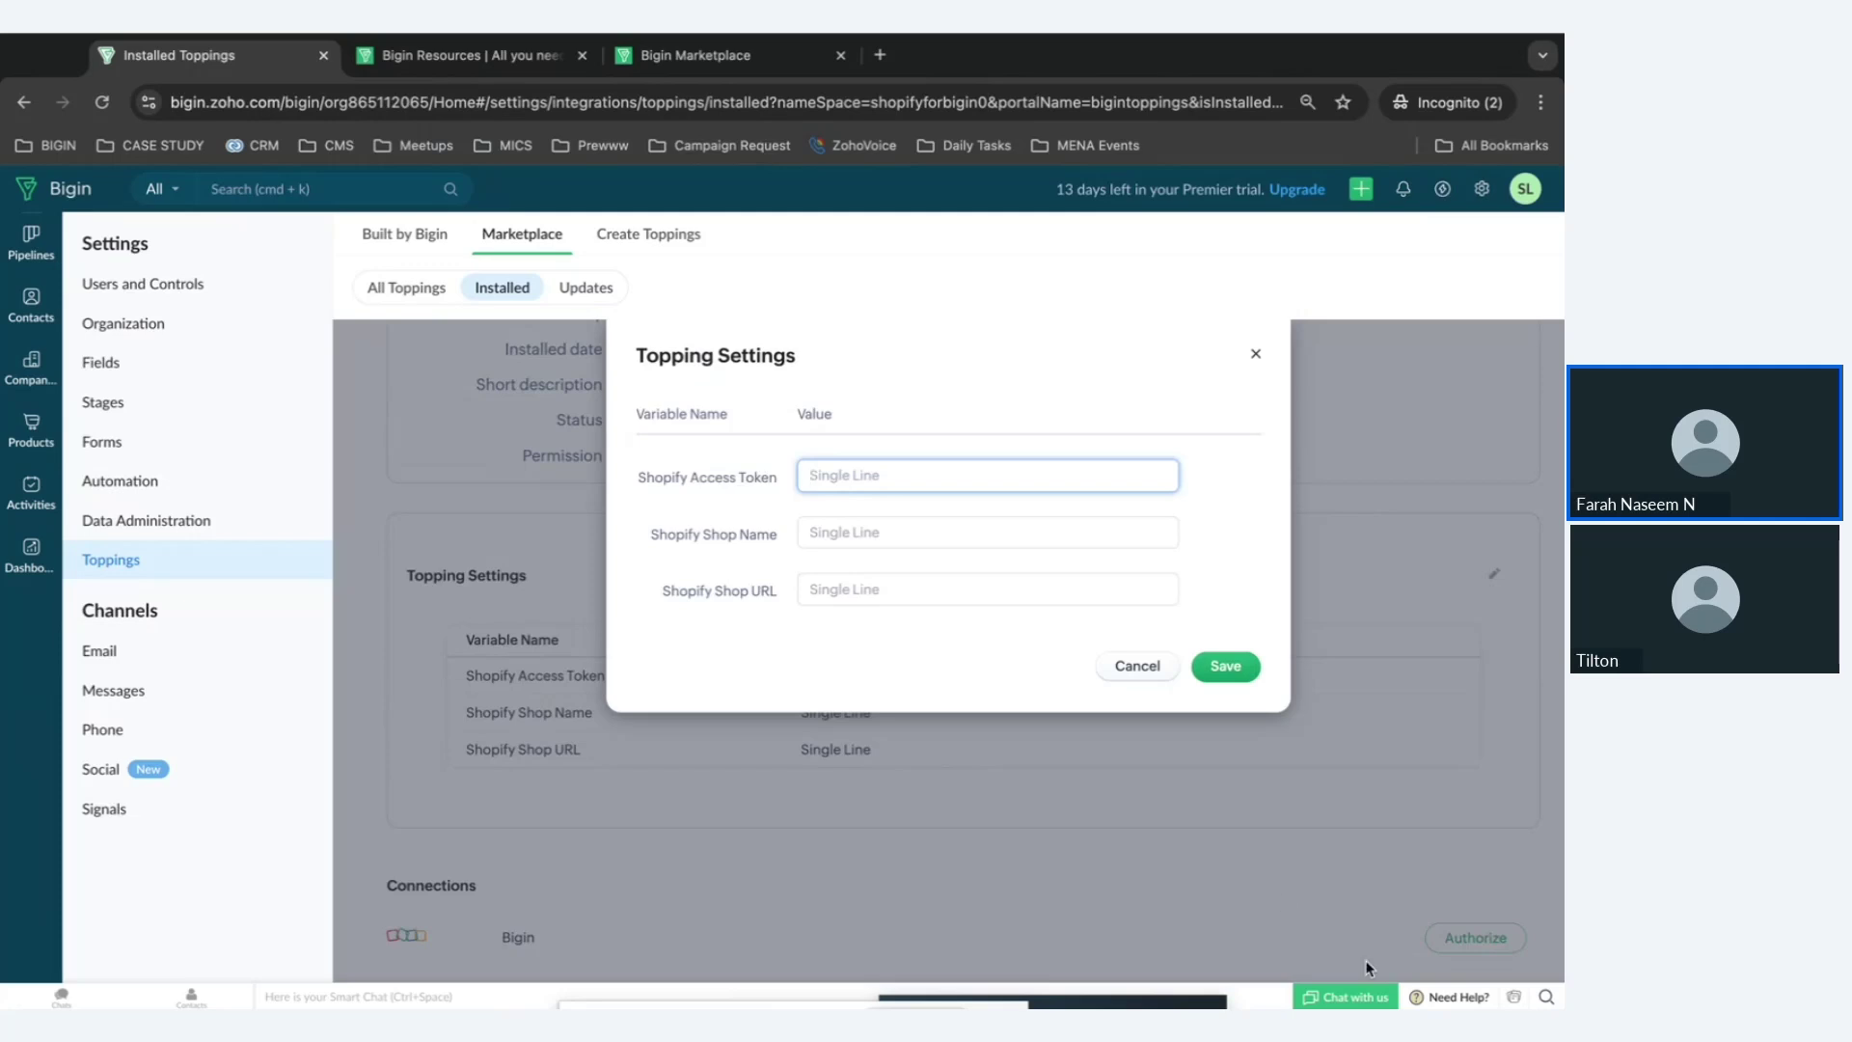
left_click(1515, 996)
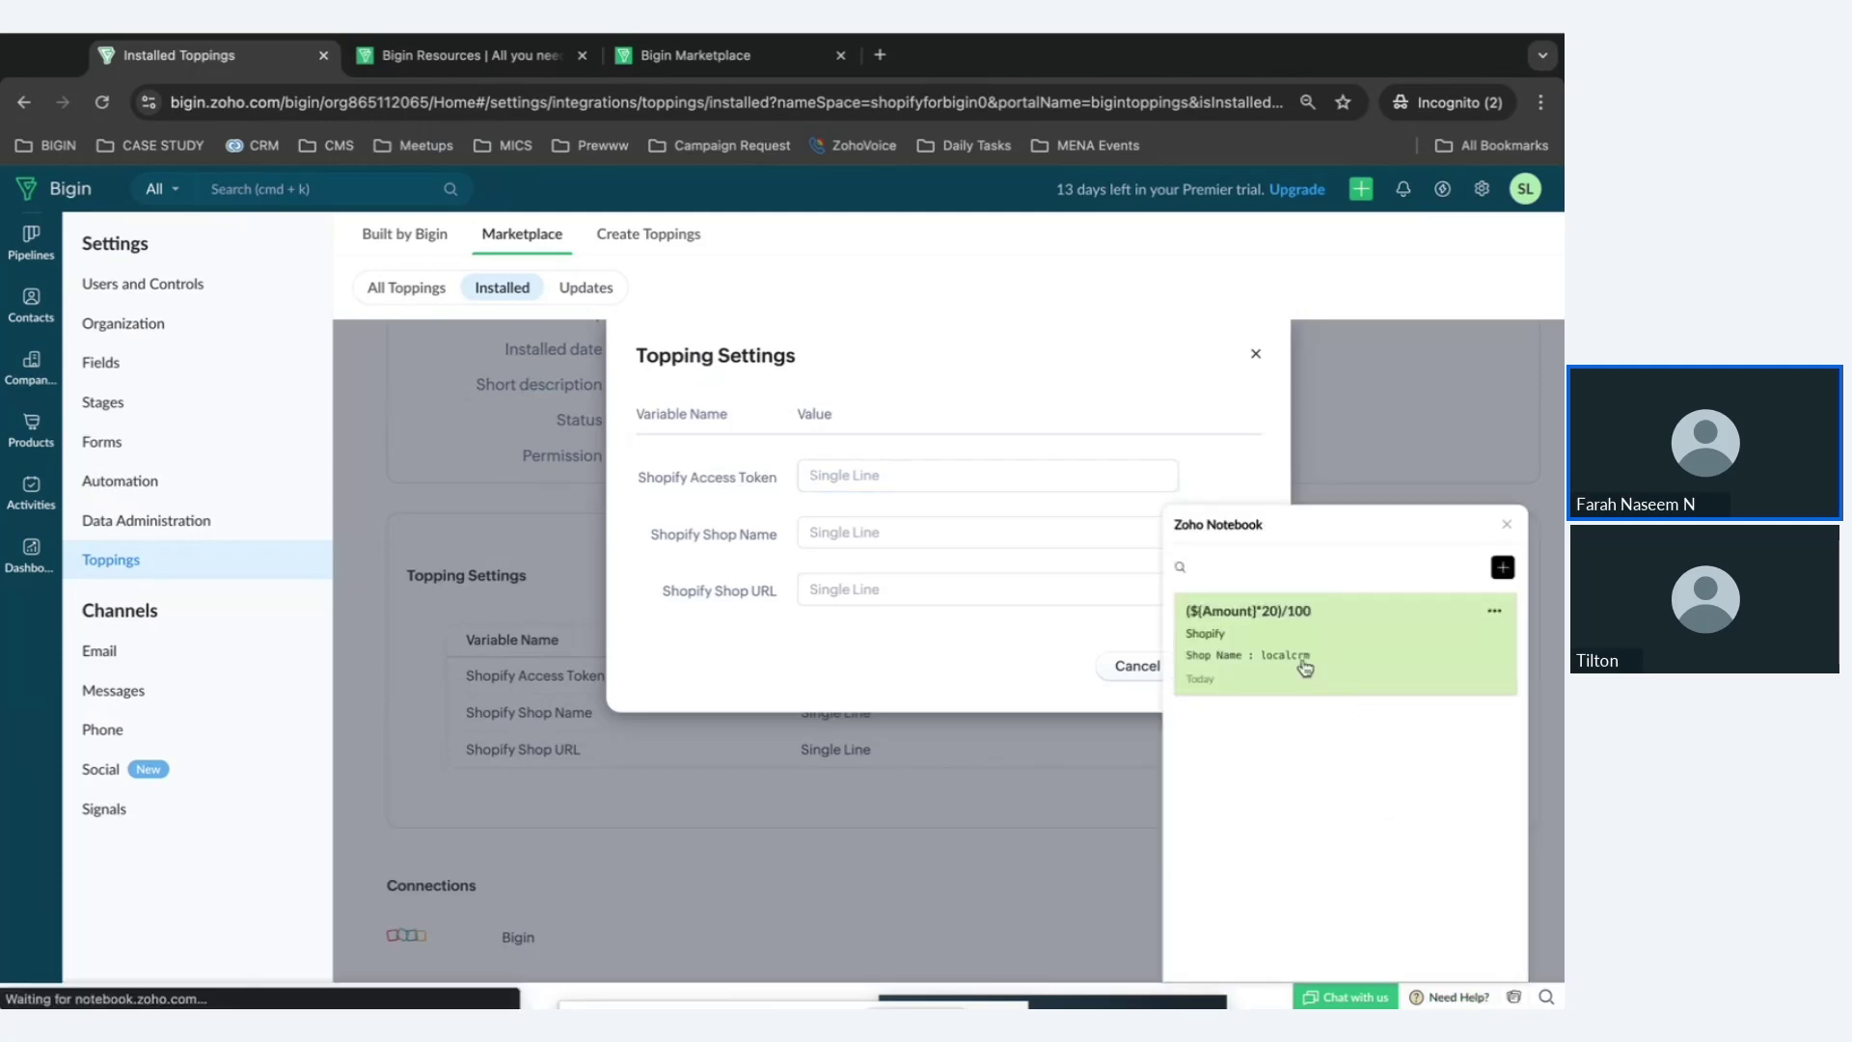
left_click(1305, 665)
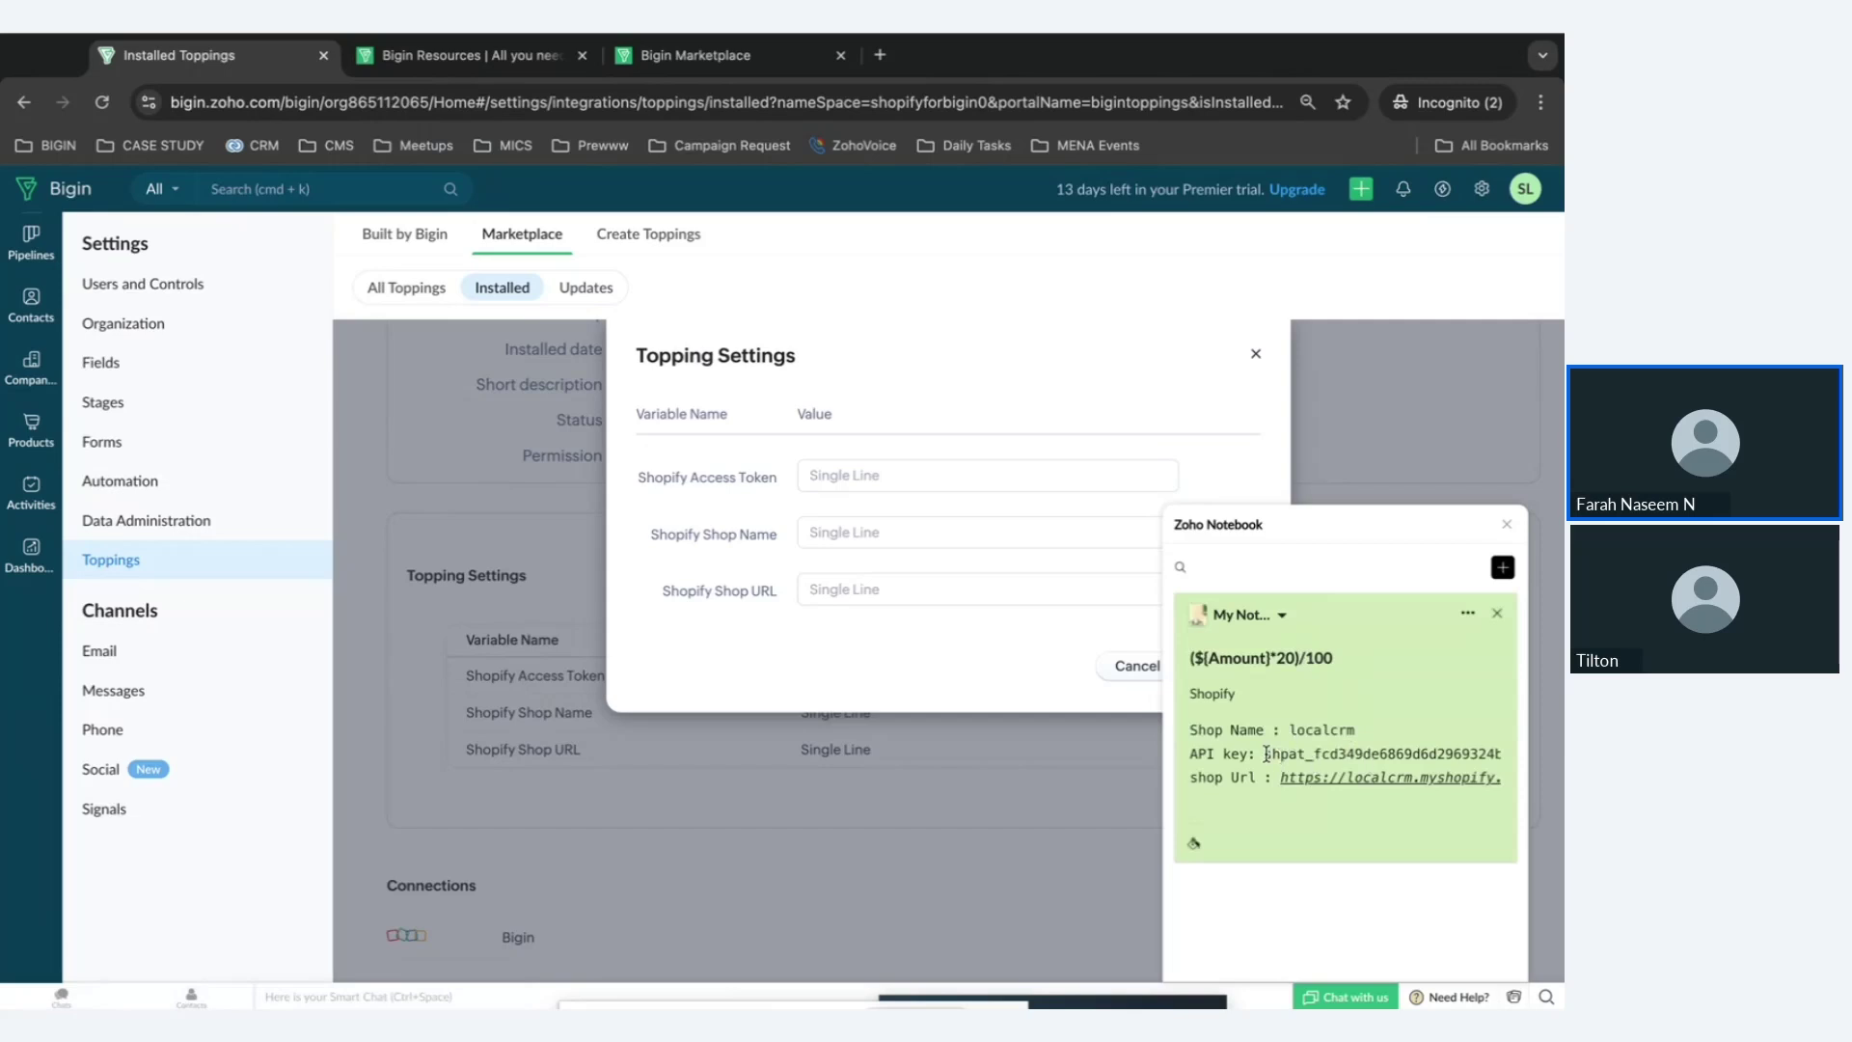
Copy the API key from the note and paste it as the Shopify Access Token.
left_click_drag(1266, 754, 1518, 753)
key("super+c")
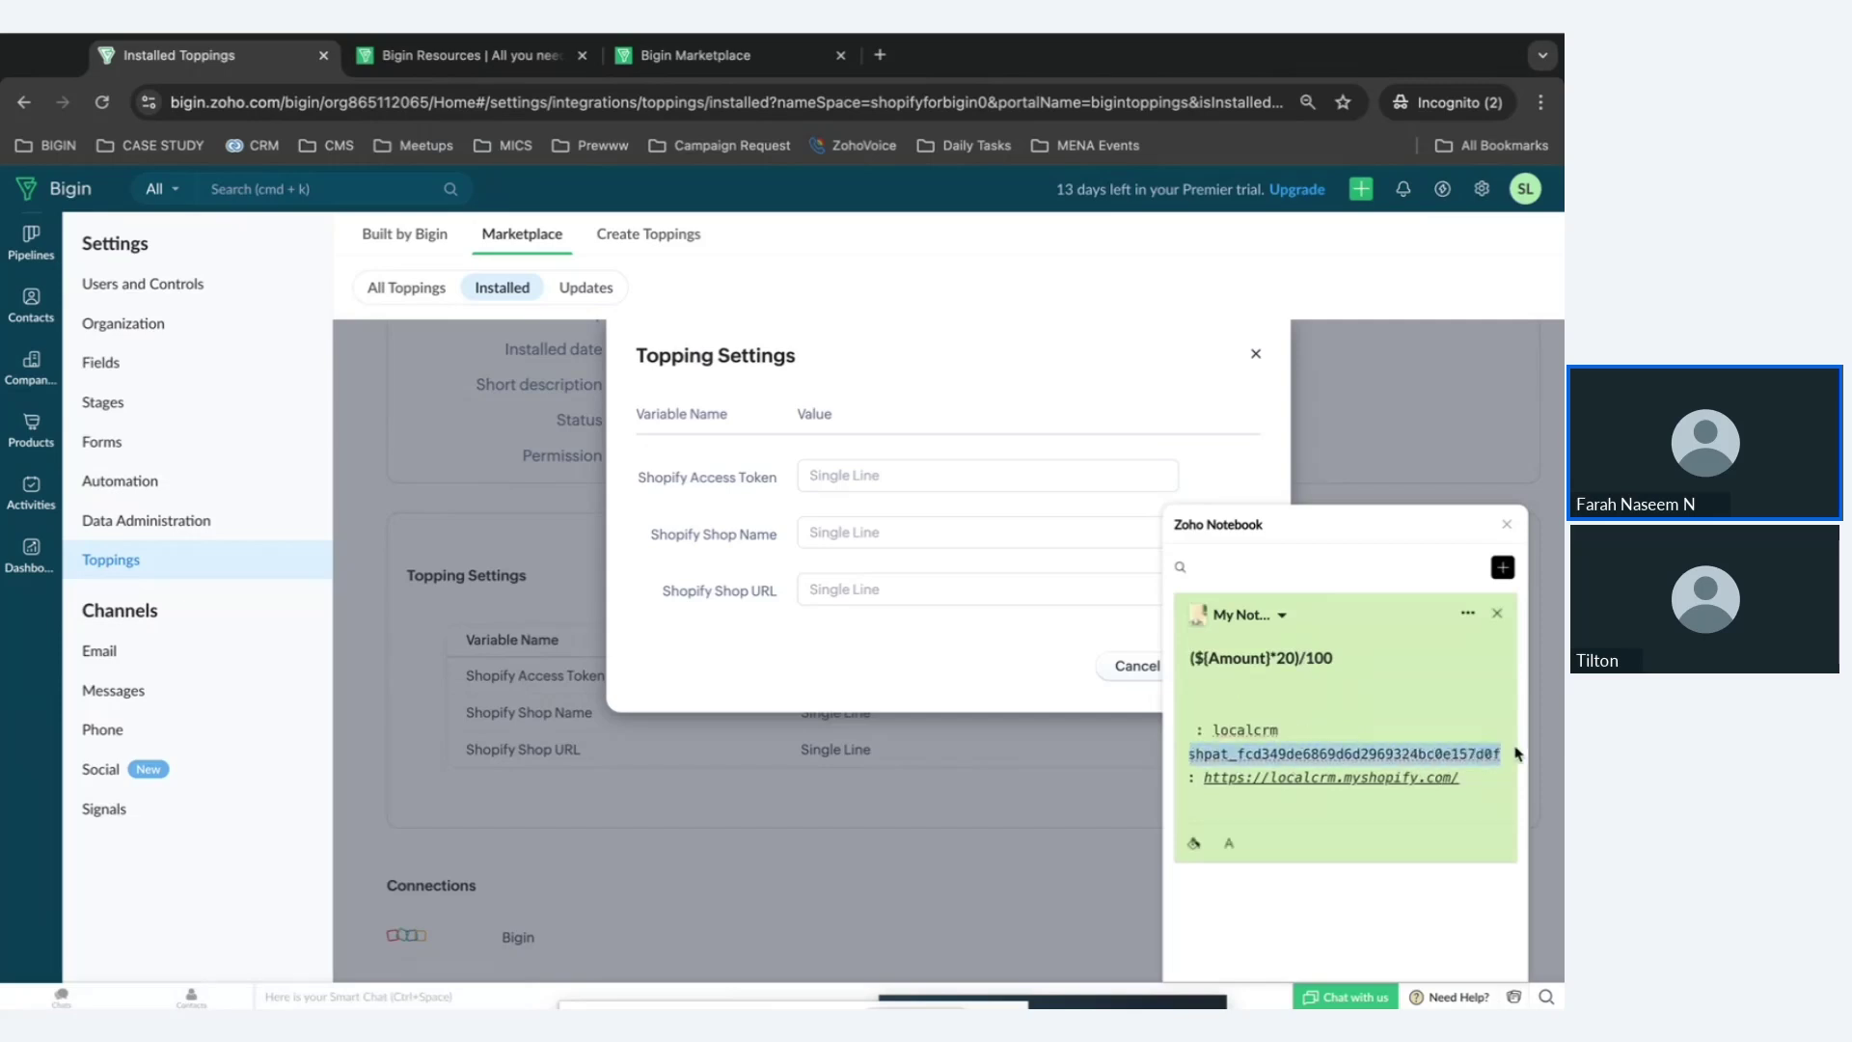
left_click(889, 475)
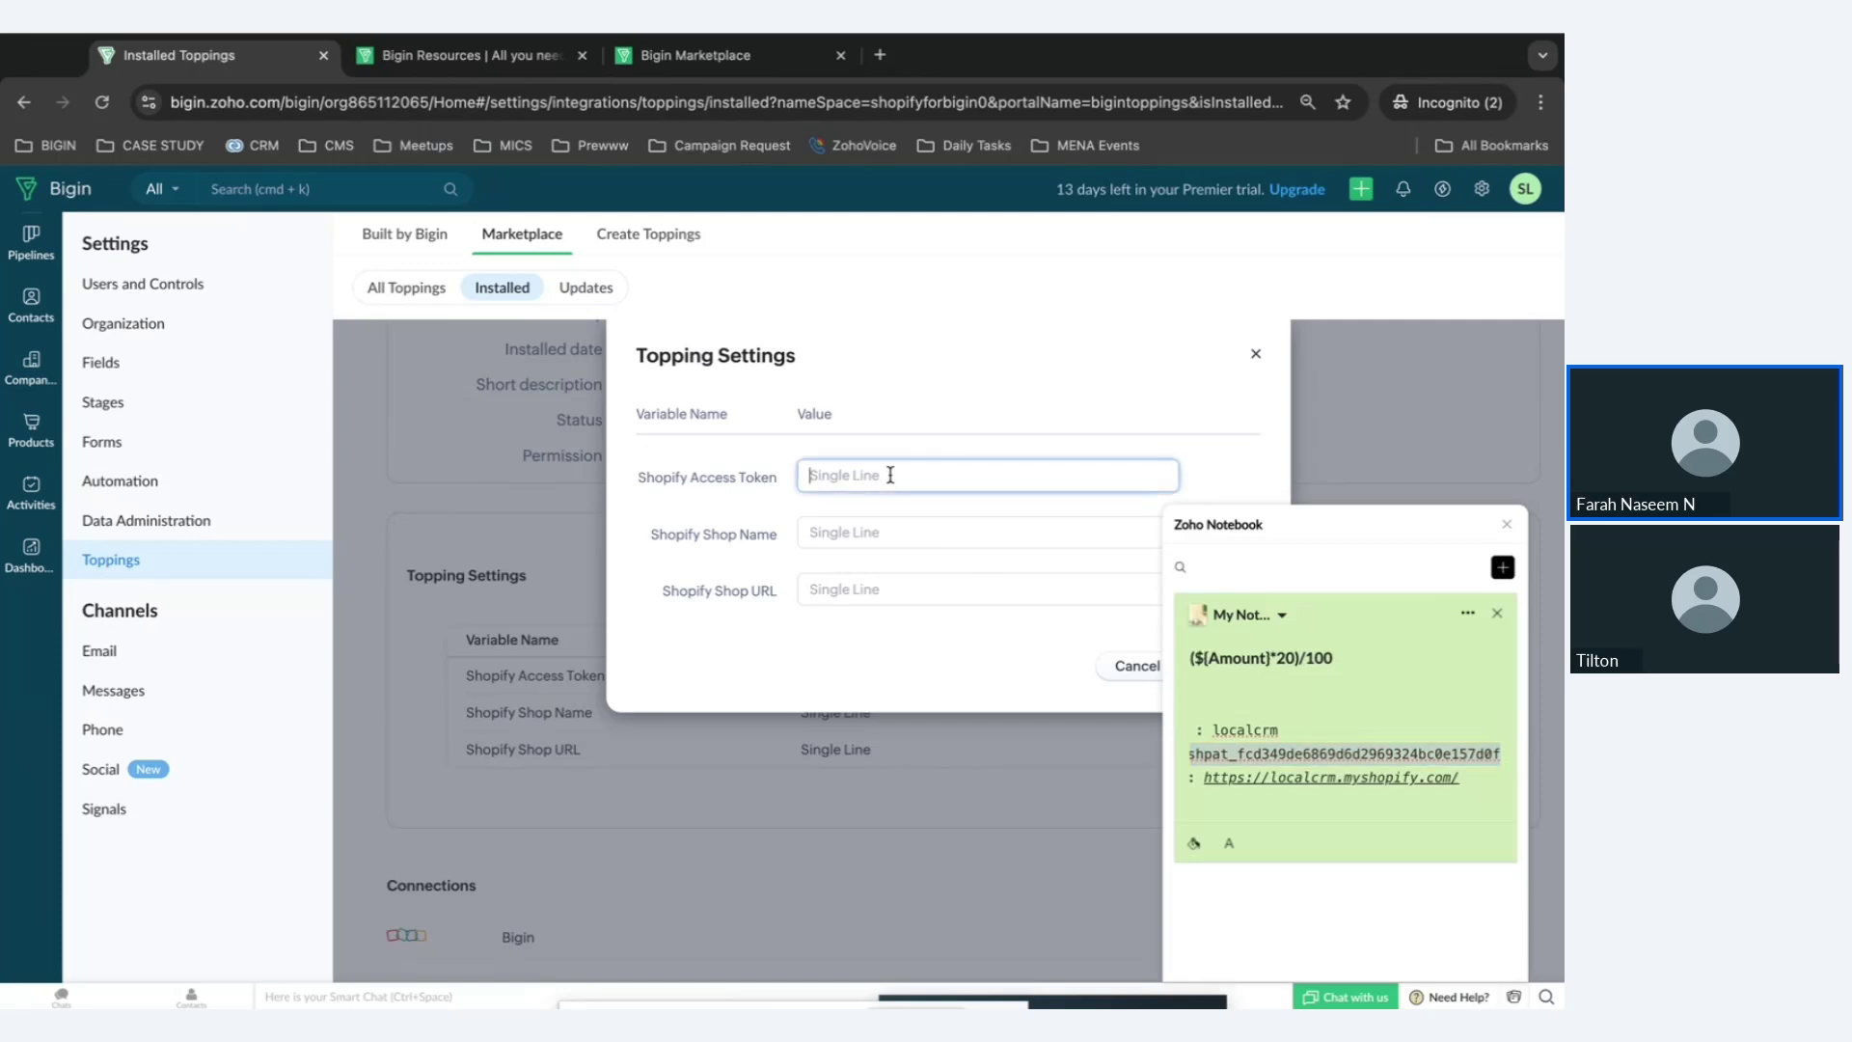
key("super+v")
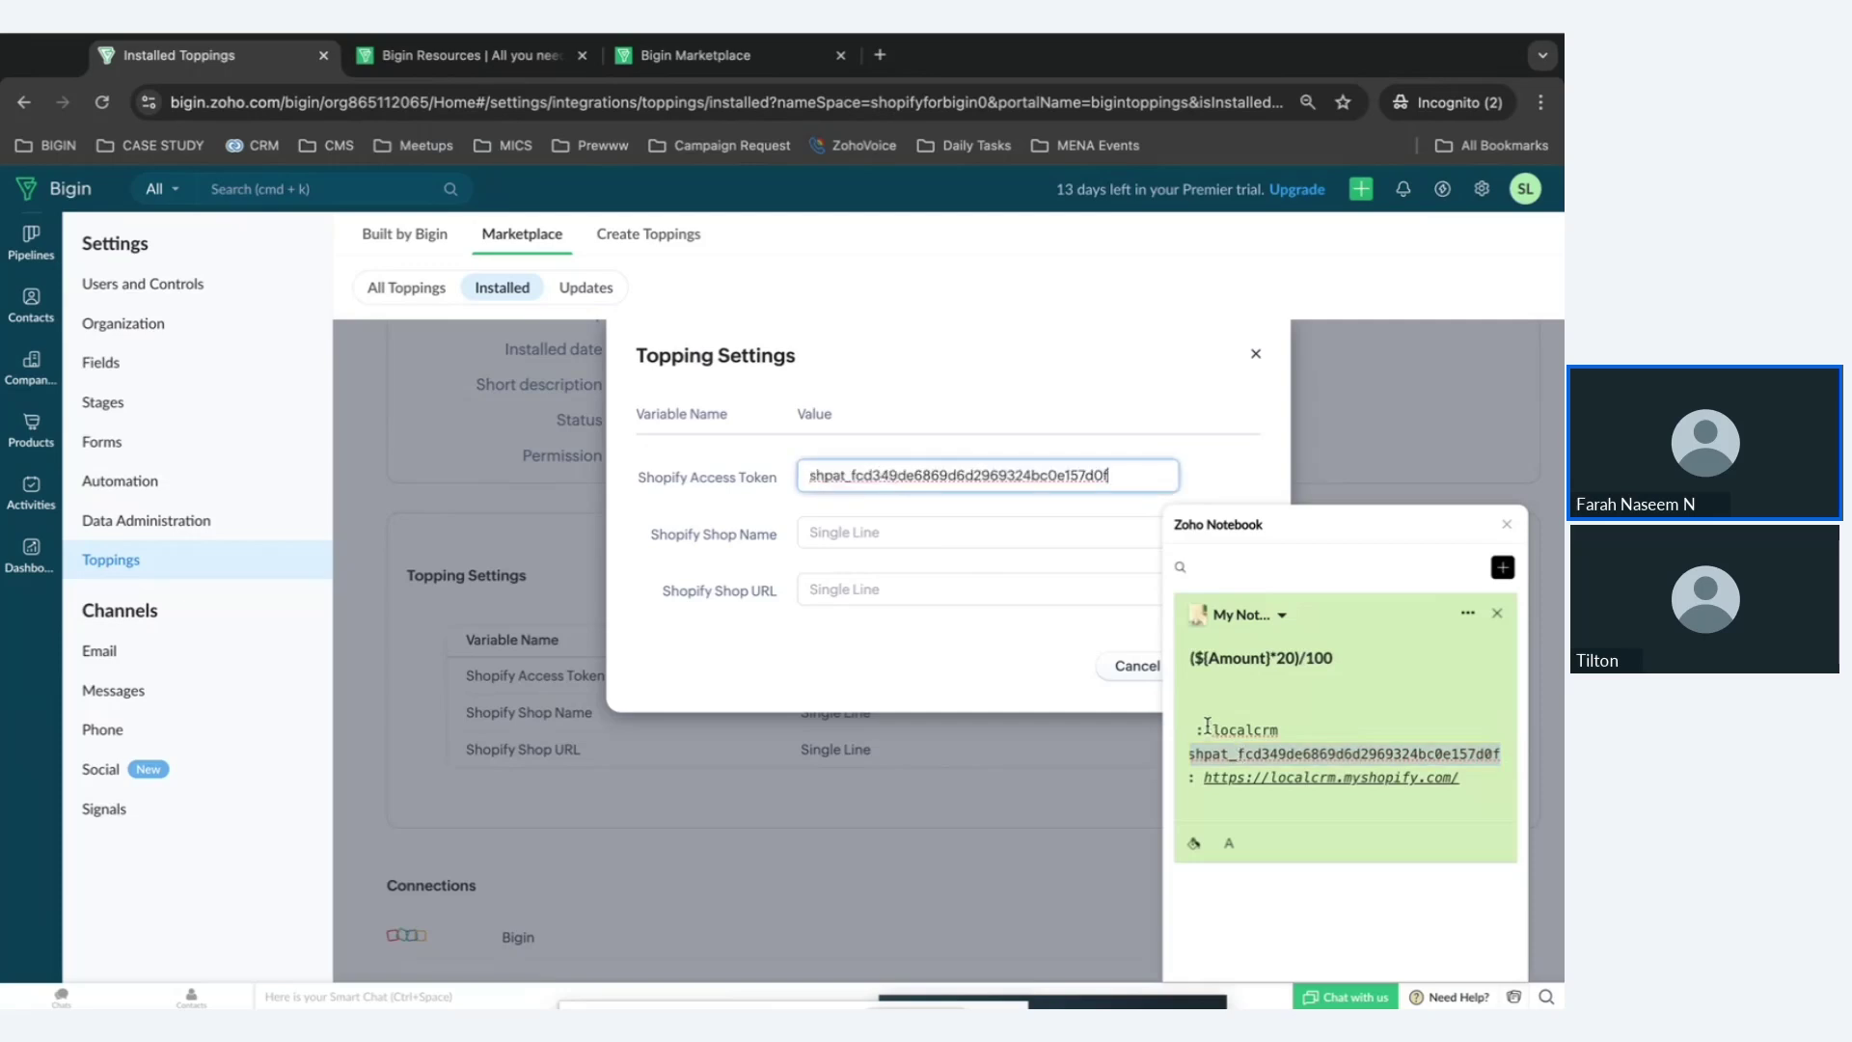
Copy the shop name localcrm from the note into the Shopify Shop Name variable.
left_click_drag(1215, 729, 1337, 729)
key("super+c")
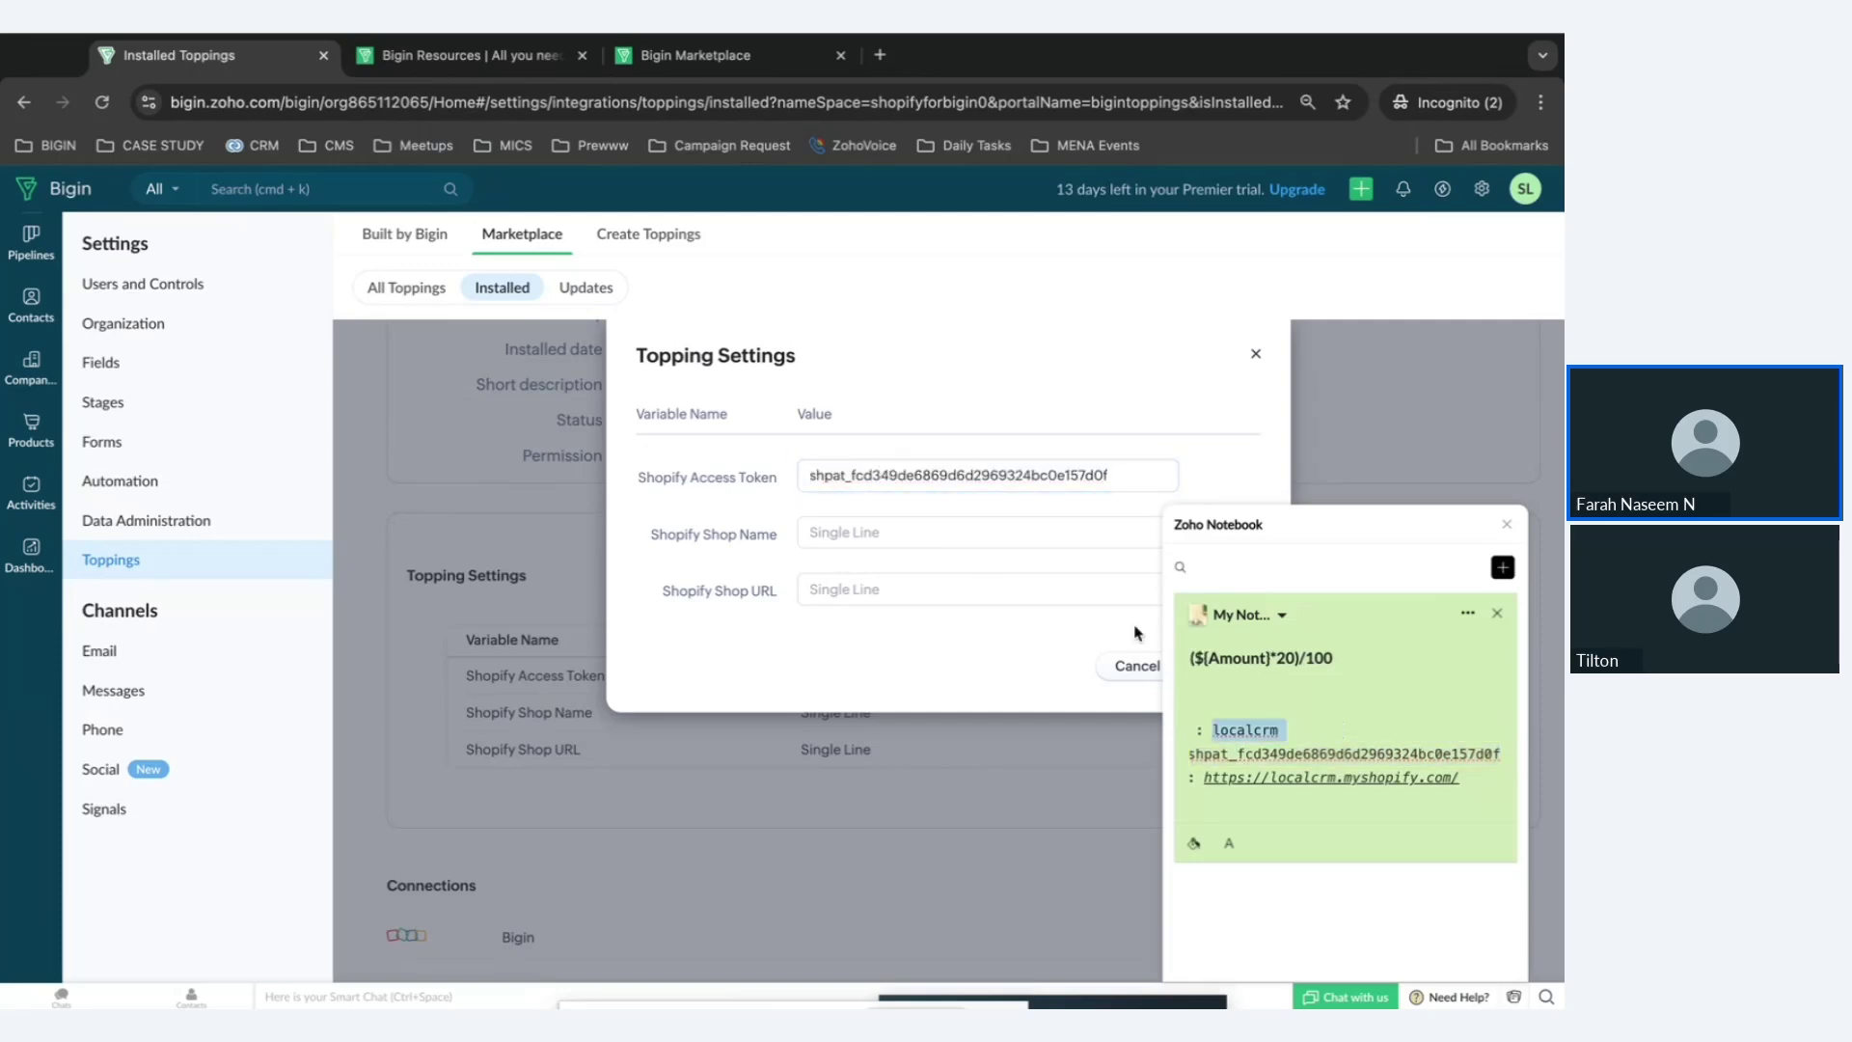
left_click(950, 523)
key("super+v")
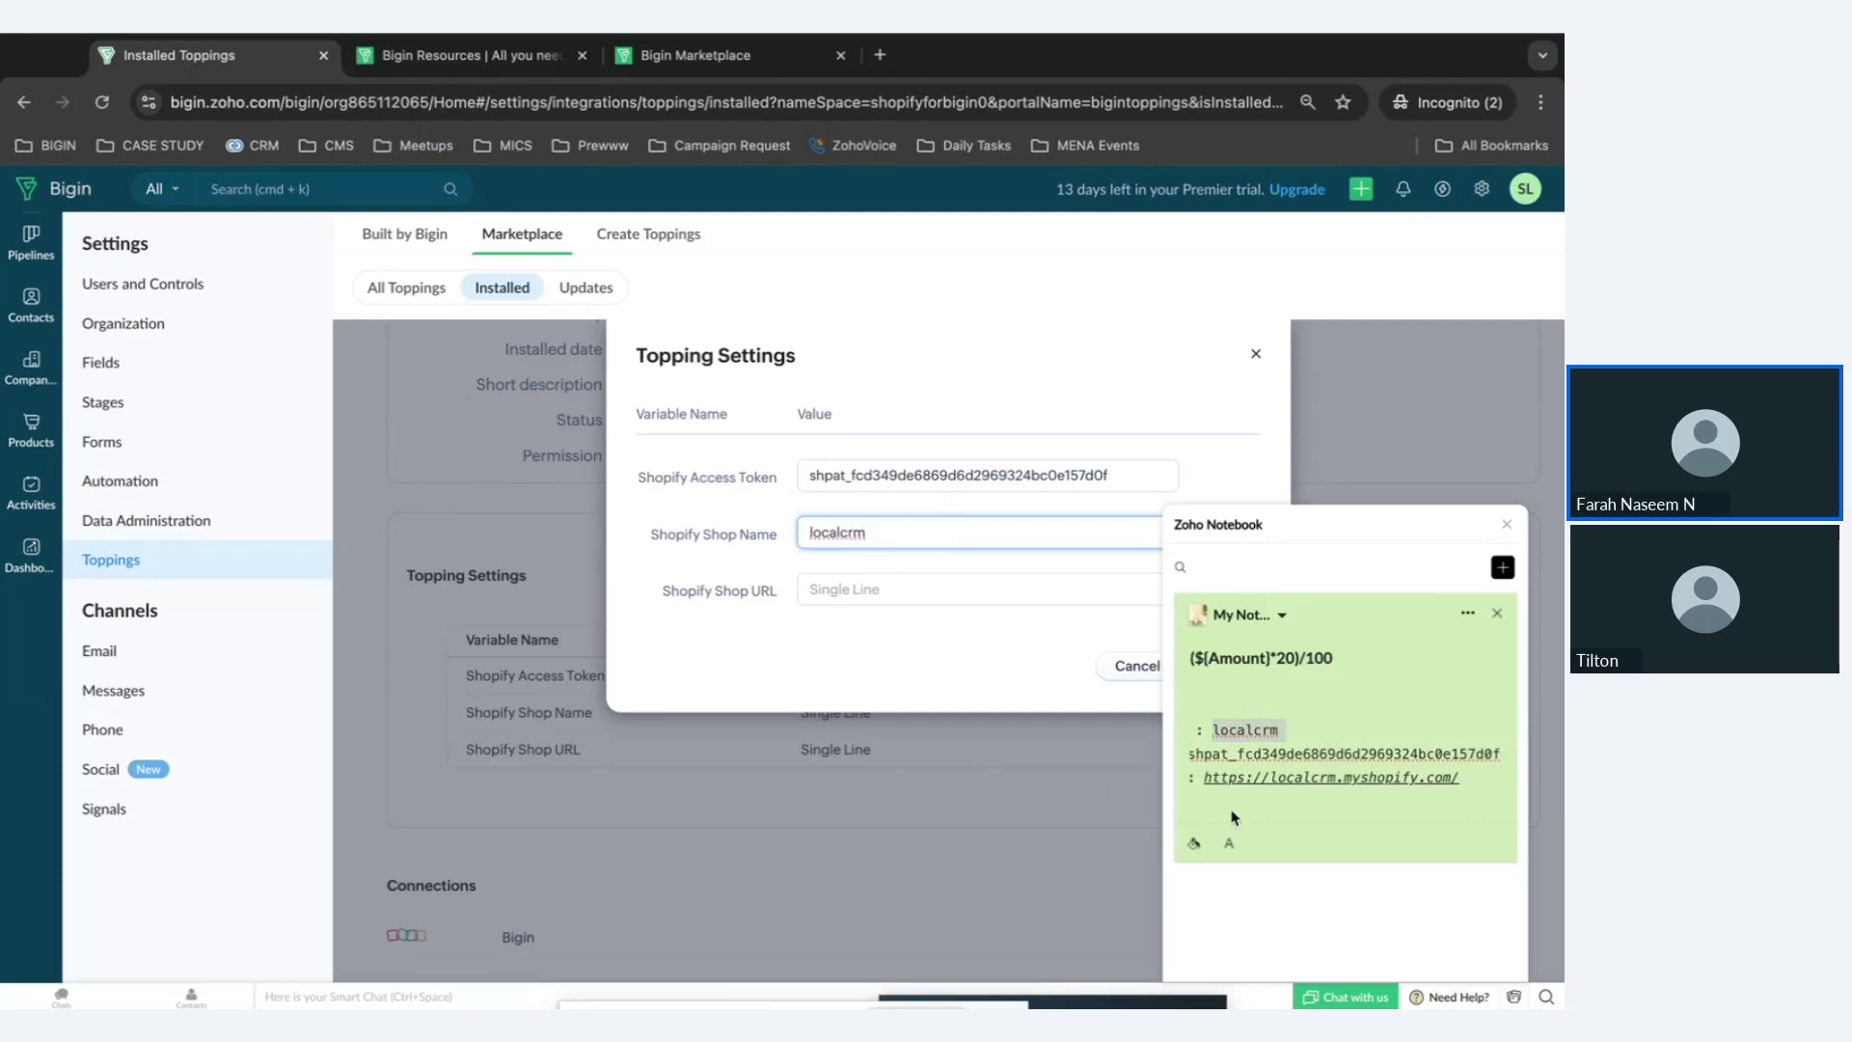
left_click(1204, 784)
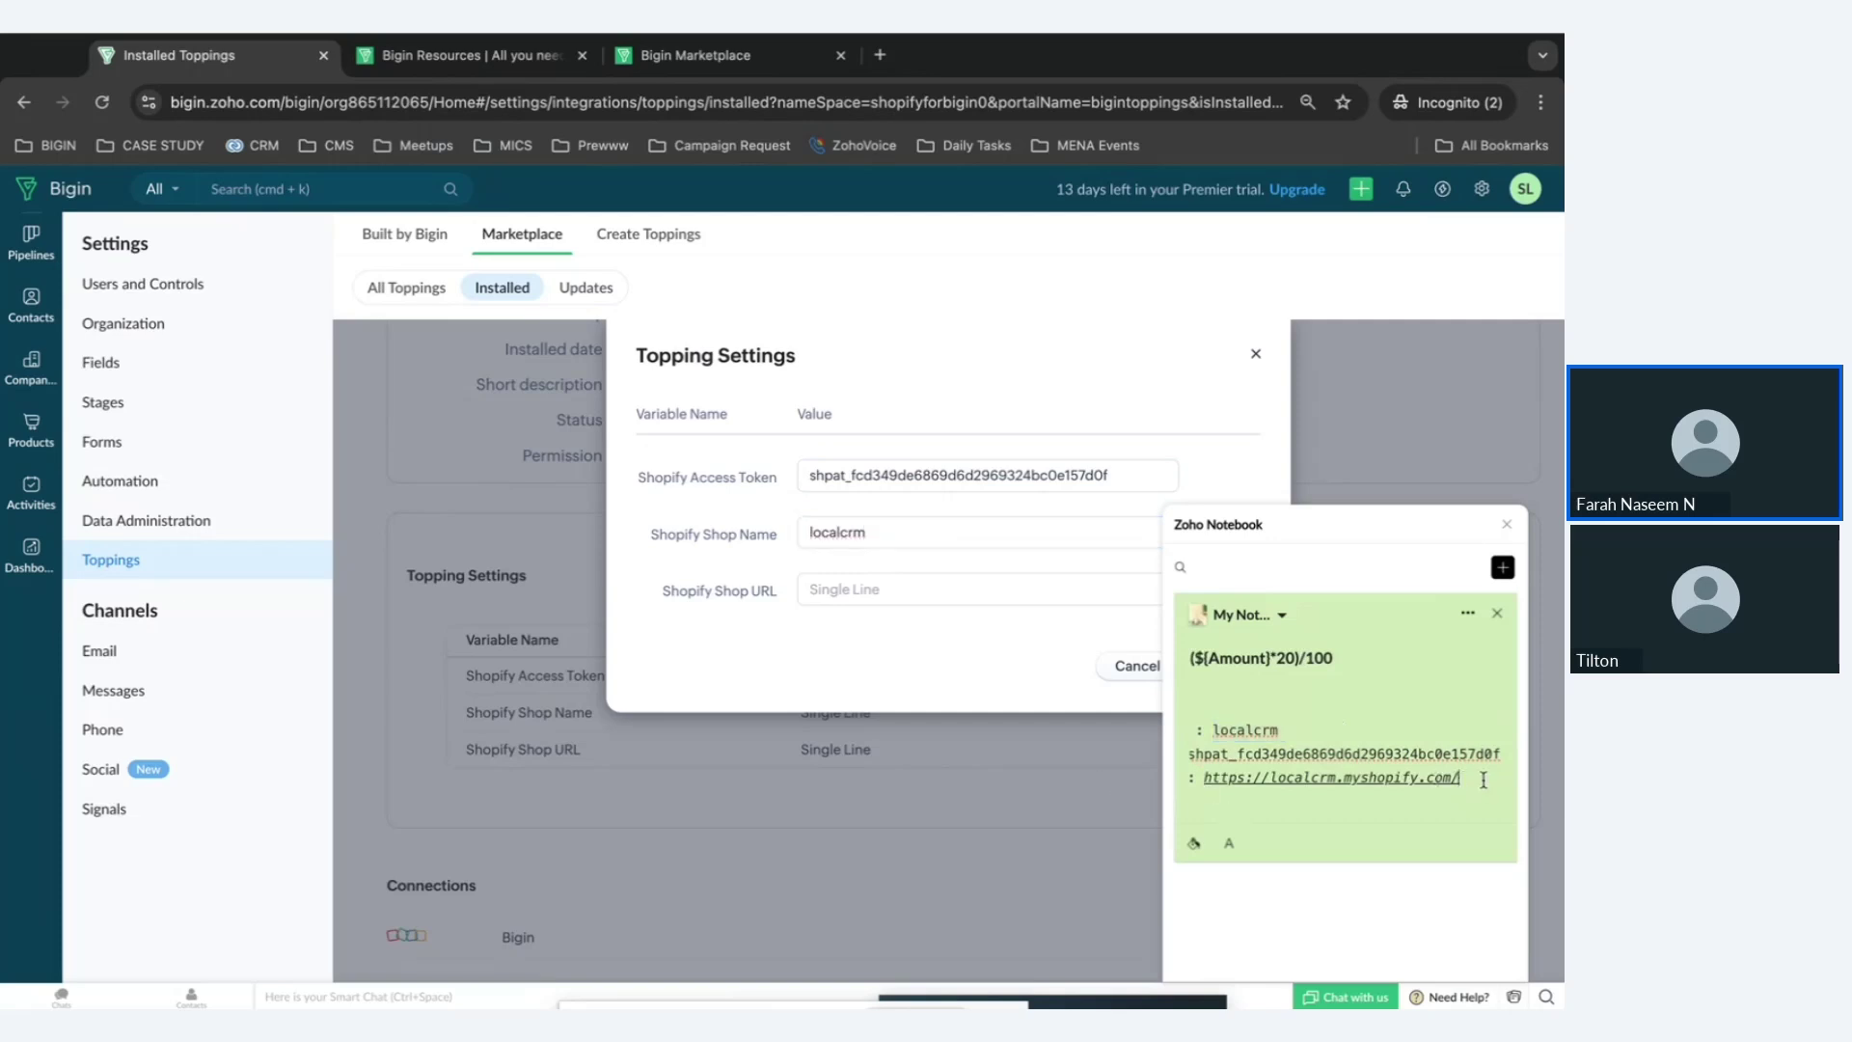
left_click_drag(1472, 777, 1202, 771)
key("ctrl+c")
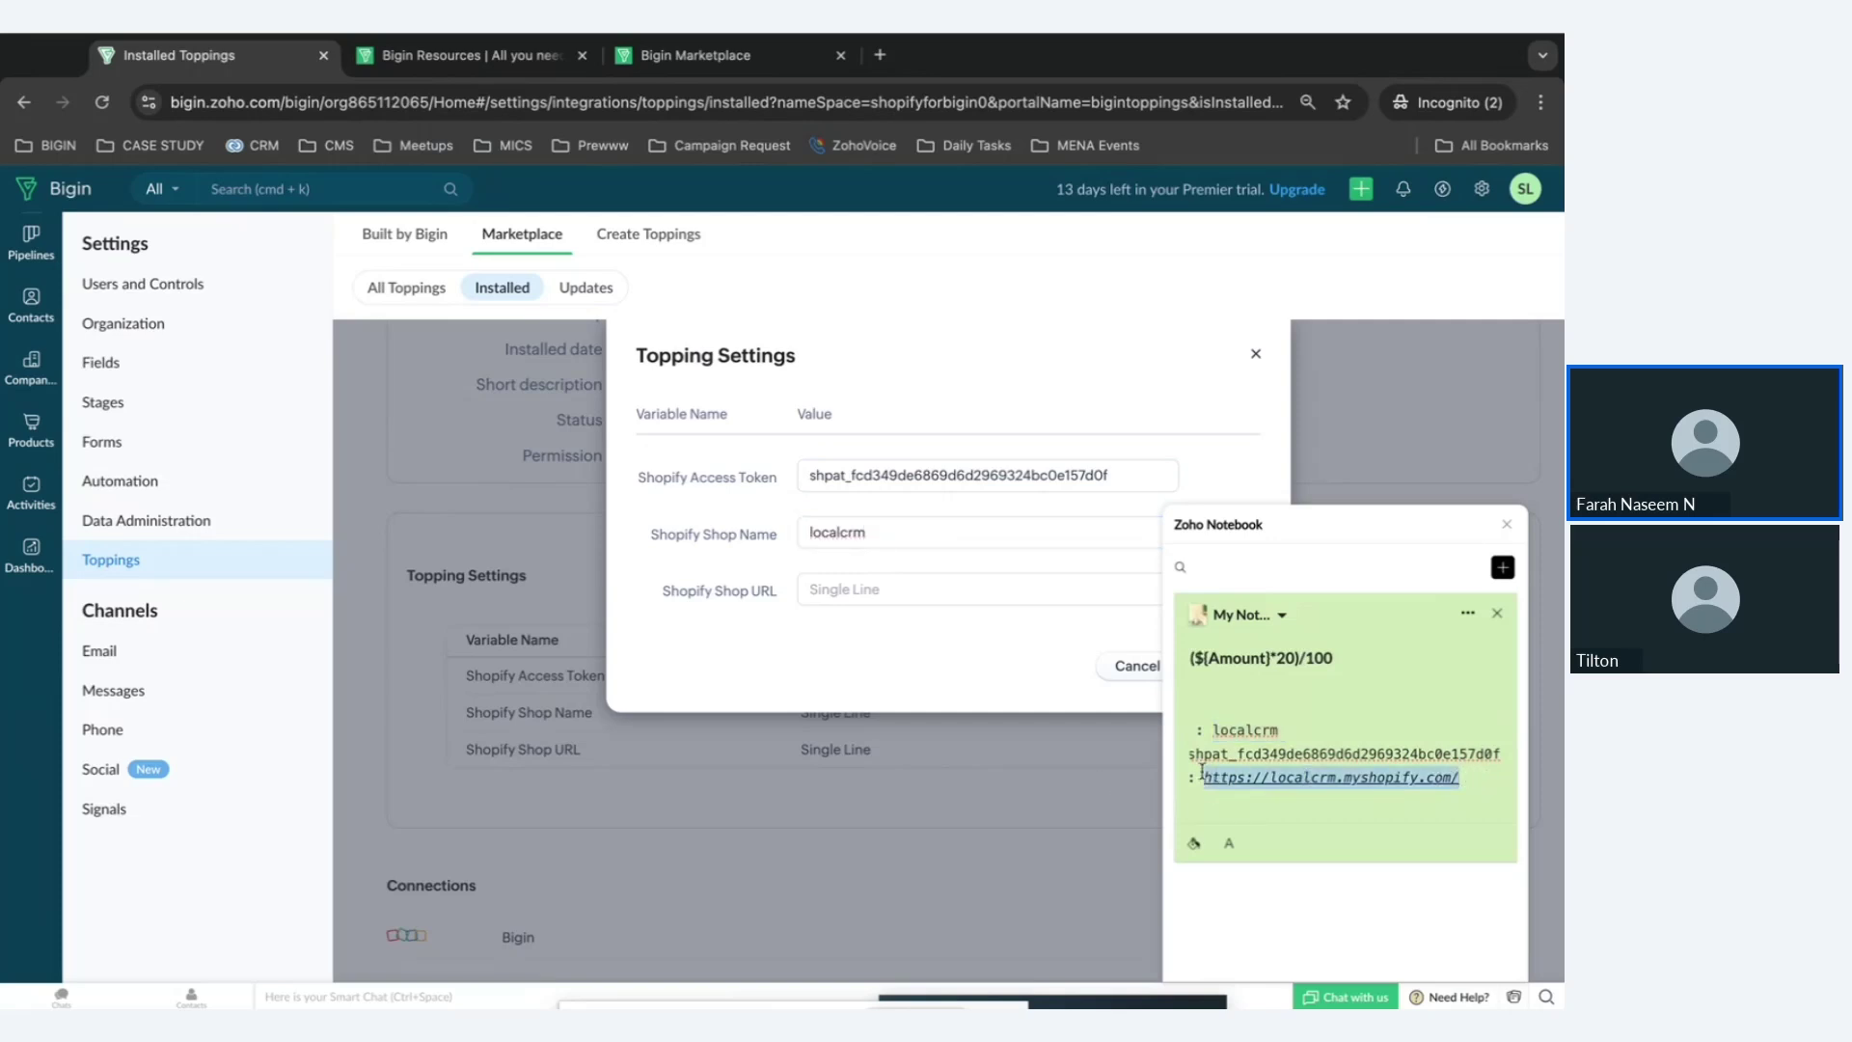
left_click(850, 589)
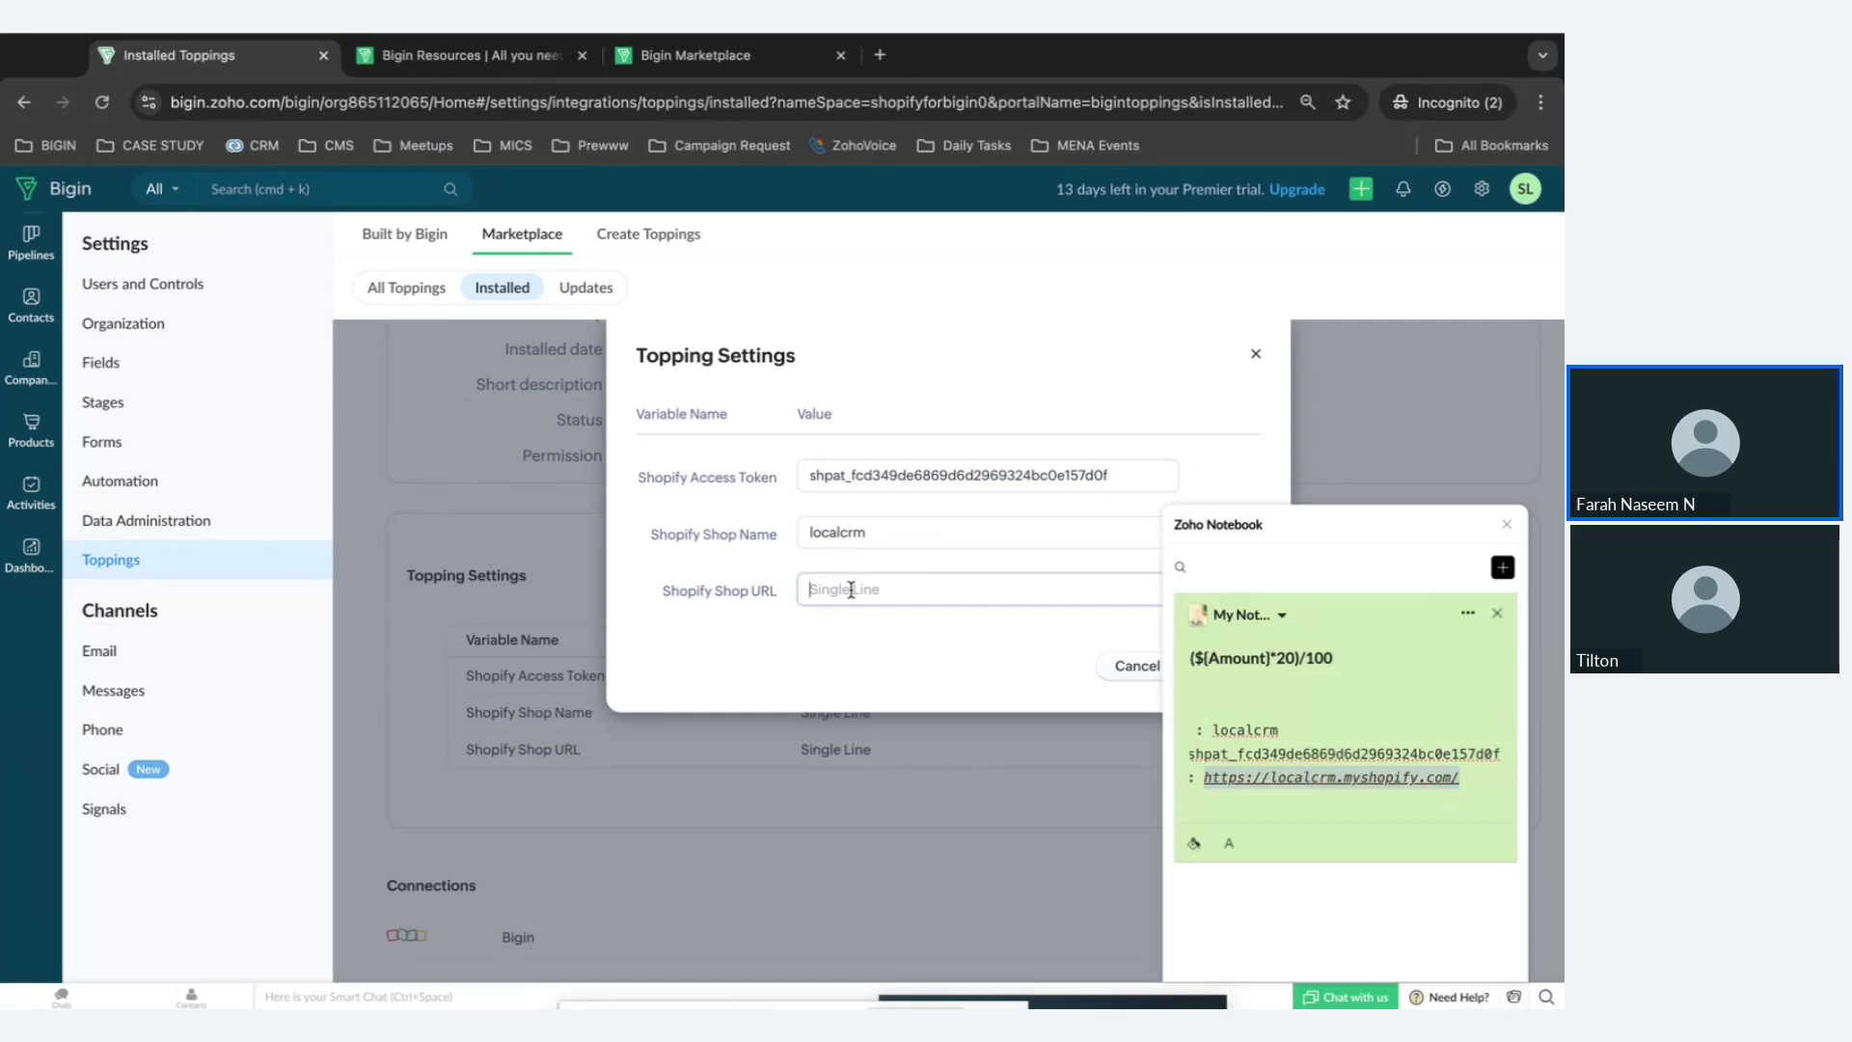
key("ctrl+v")
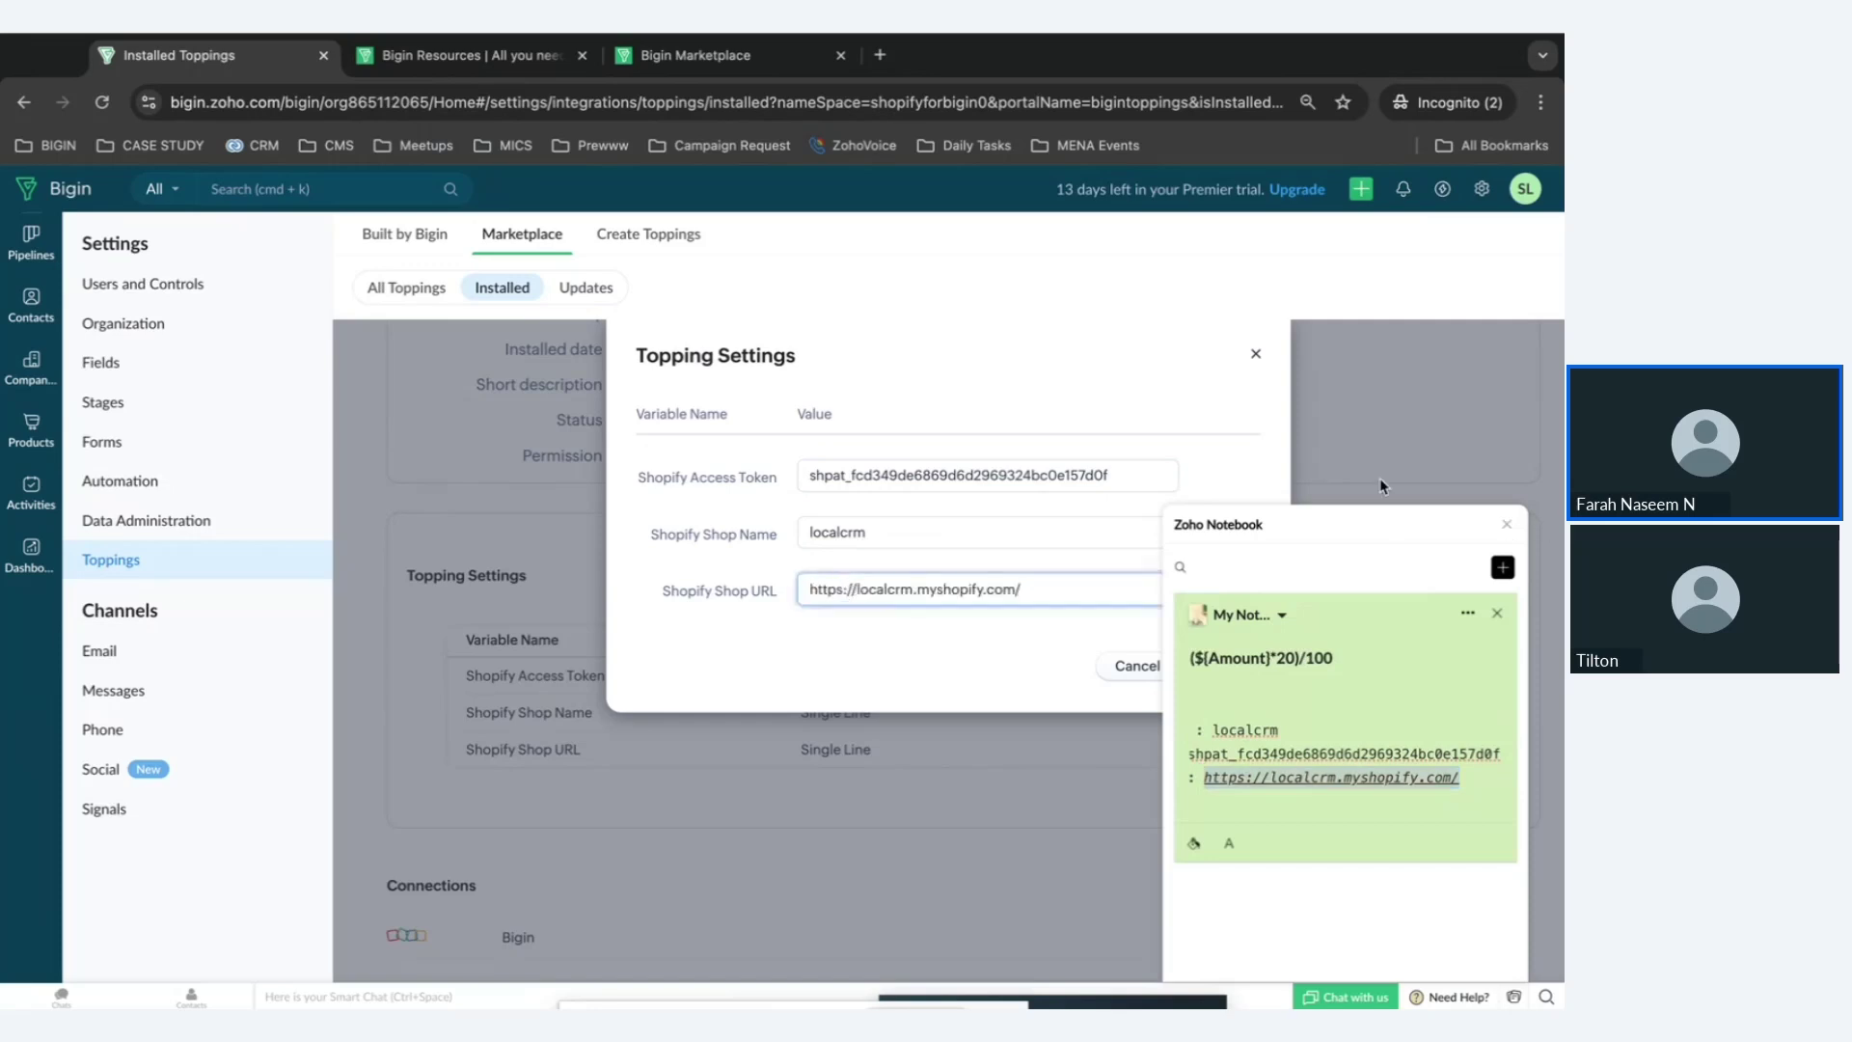
left_click(1508, 524)
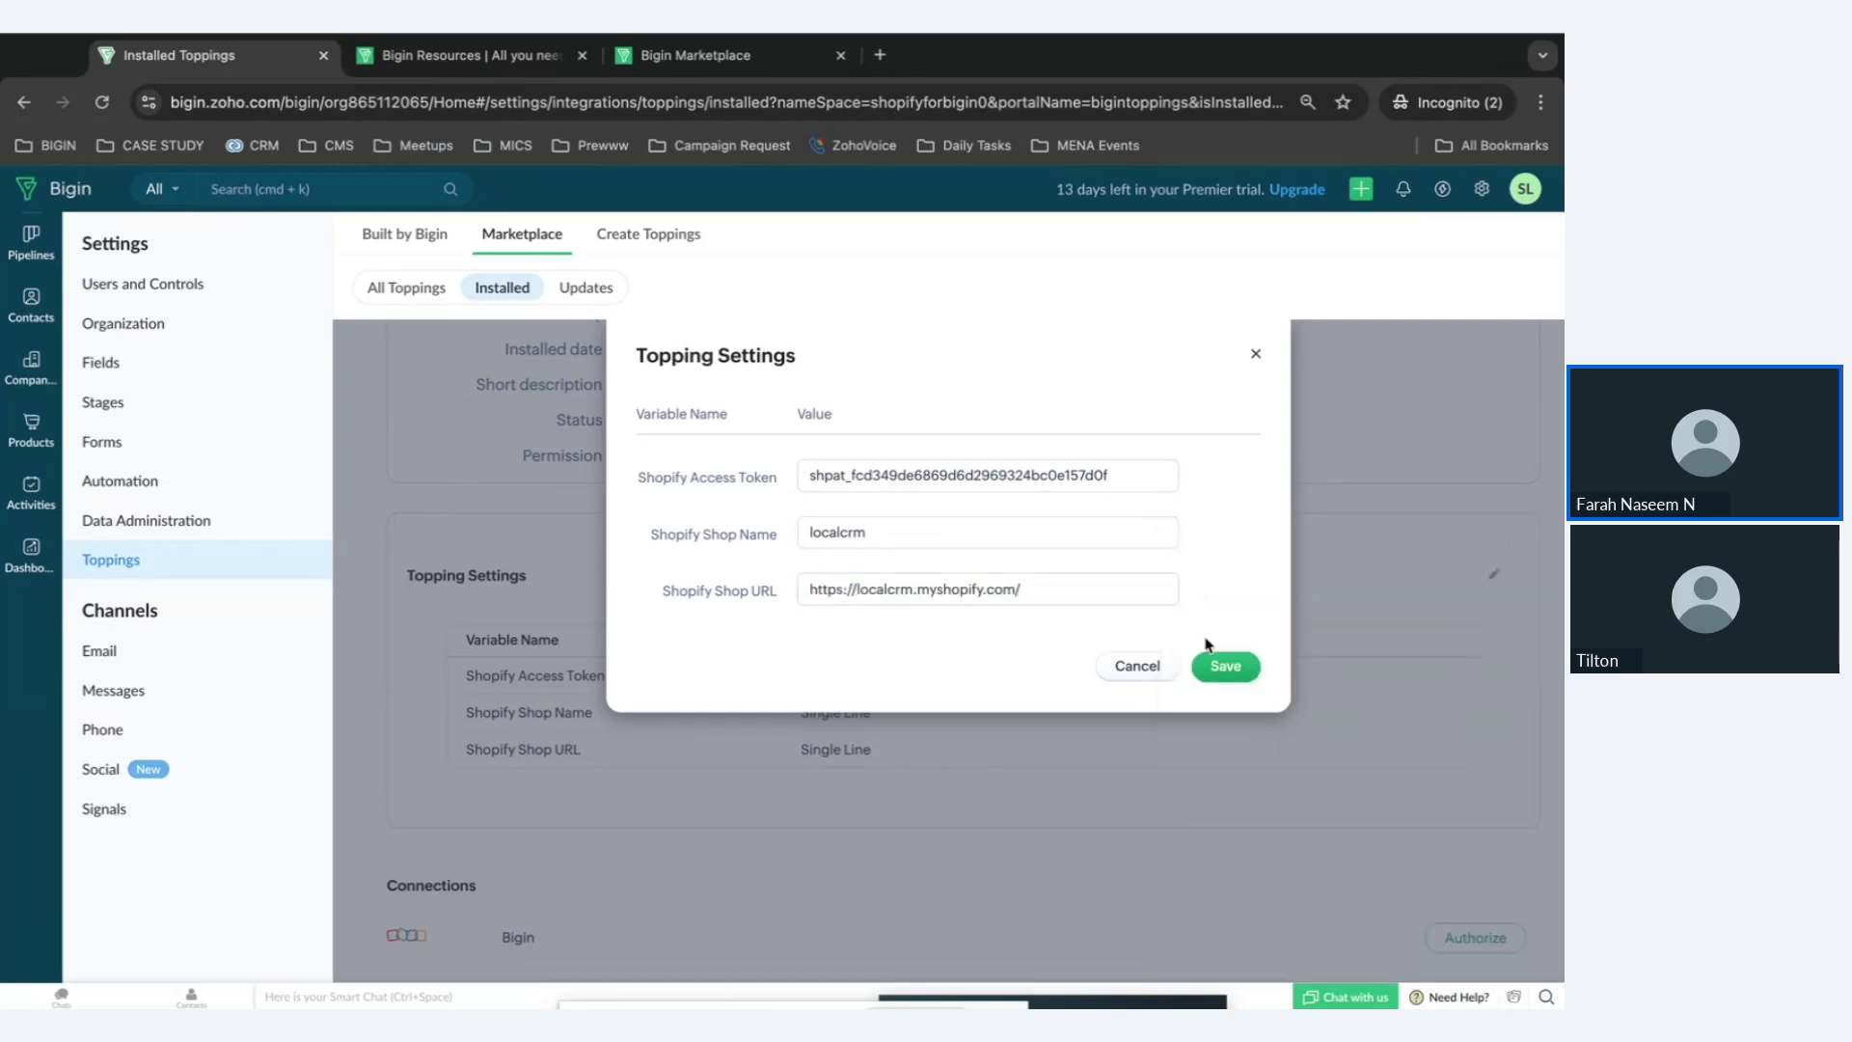
left_click(1222, 668)
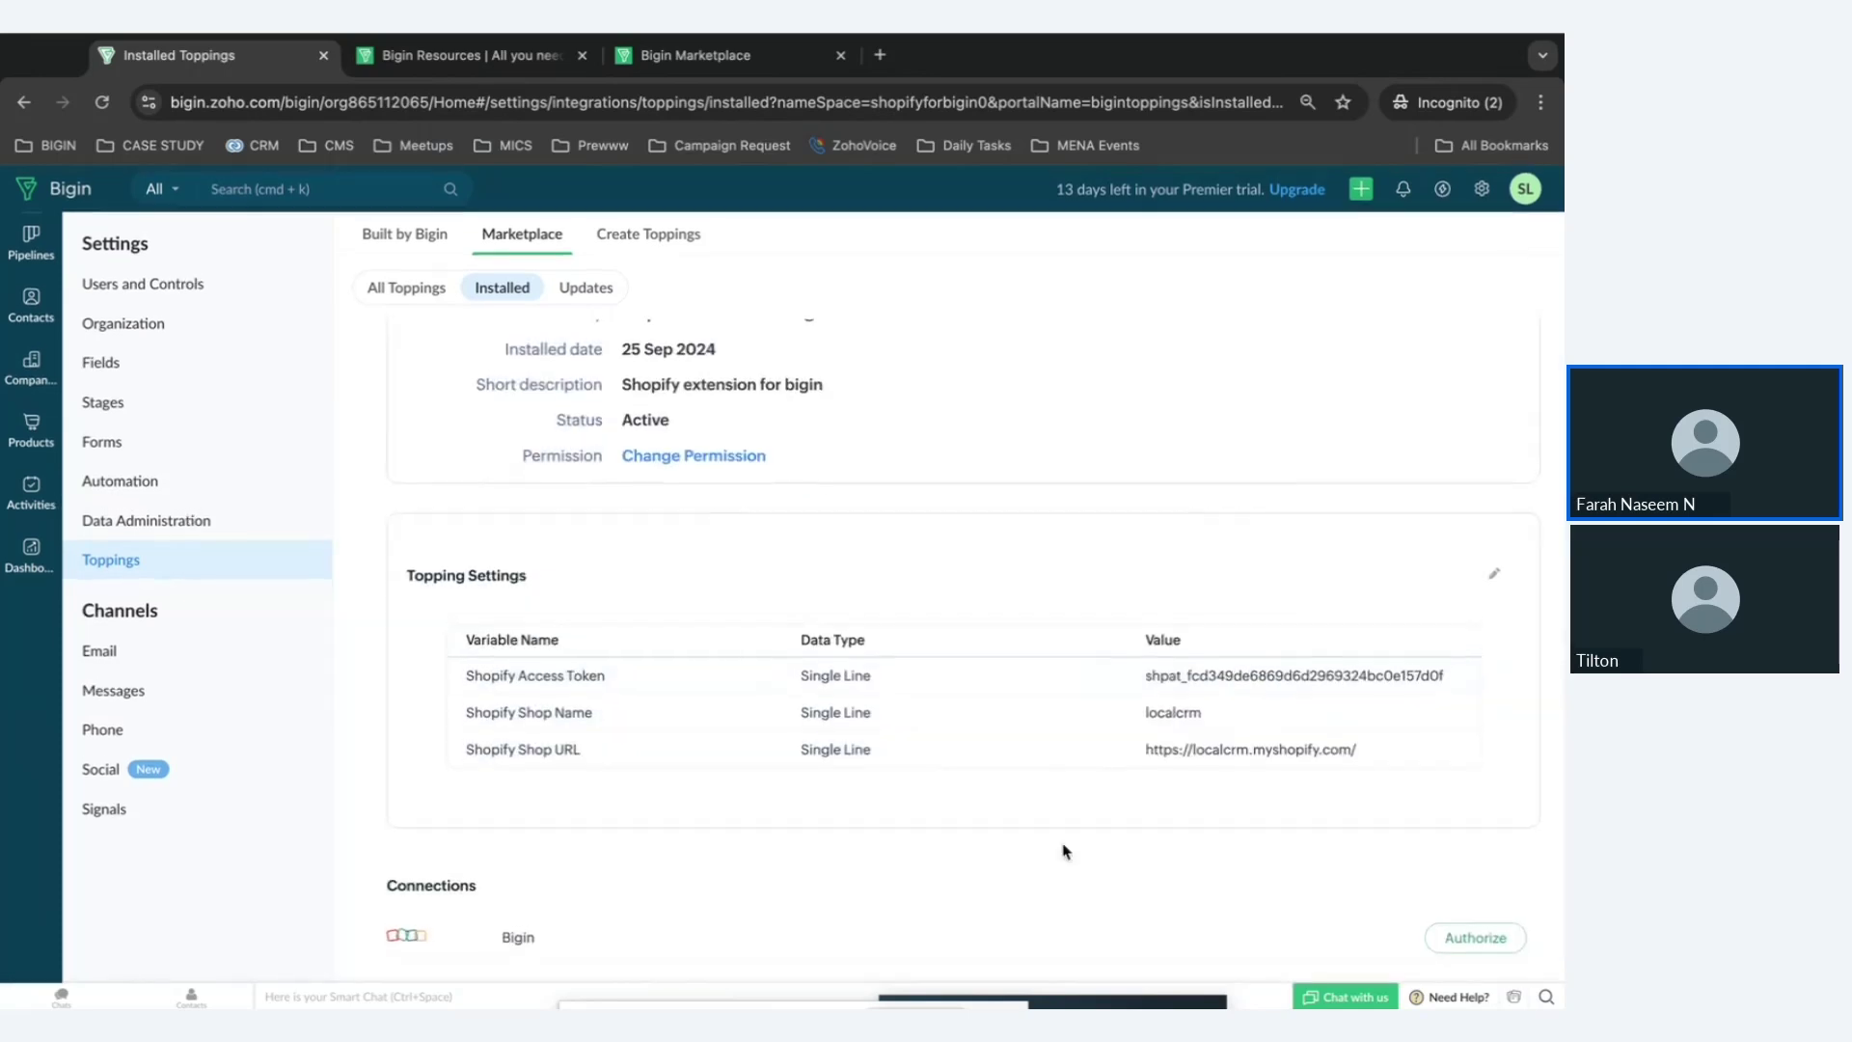
Authorize the topping's Bigin connection through Zoho OAuth and accept the requested data access.
left_click(1471, 938)
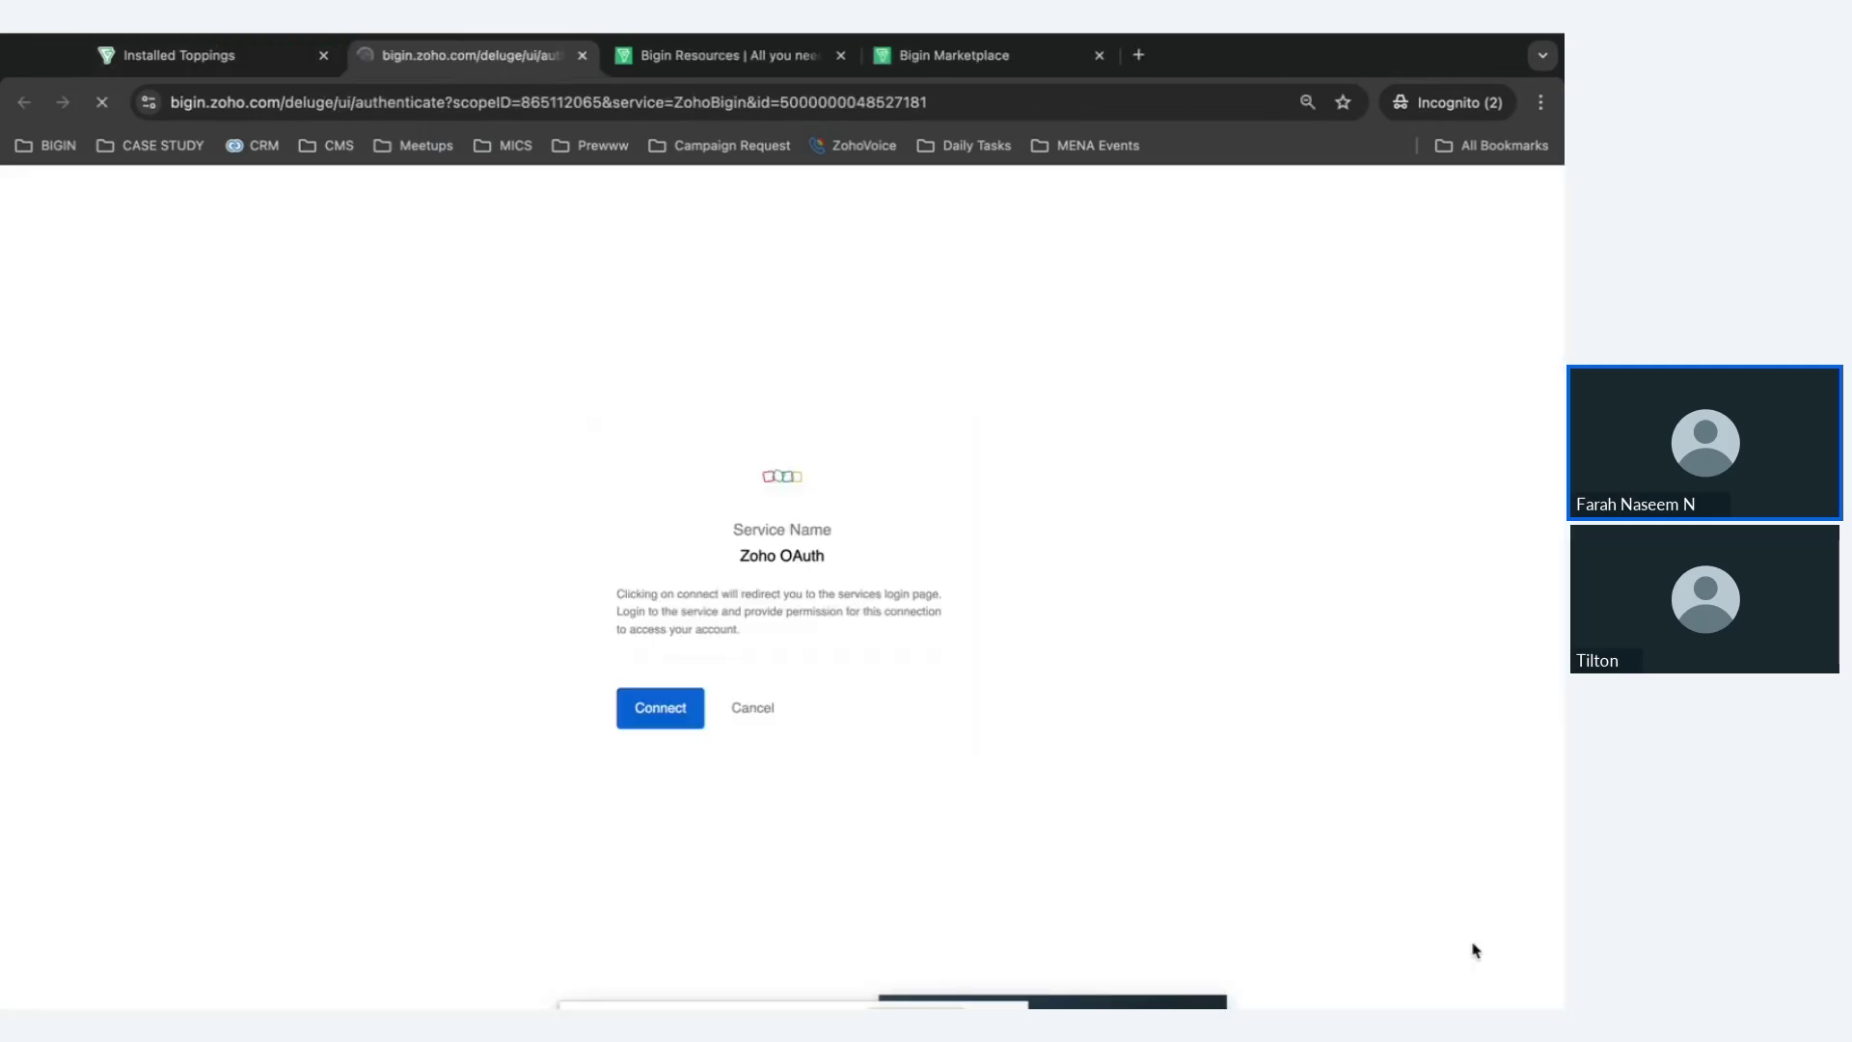
left_click(657, 714)
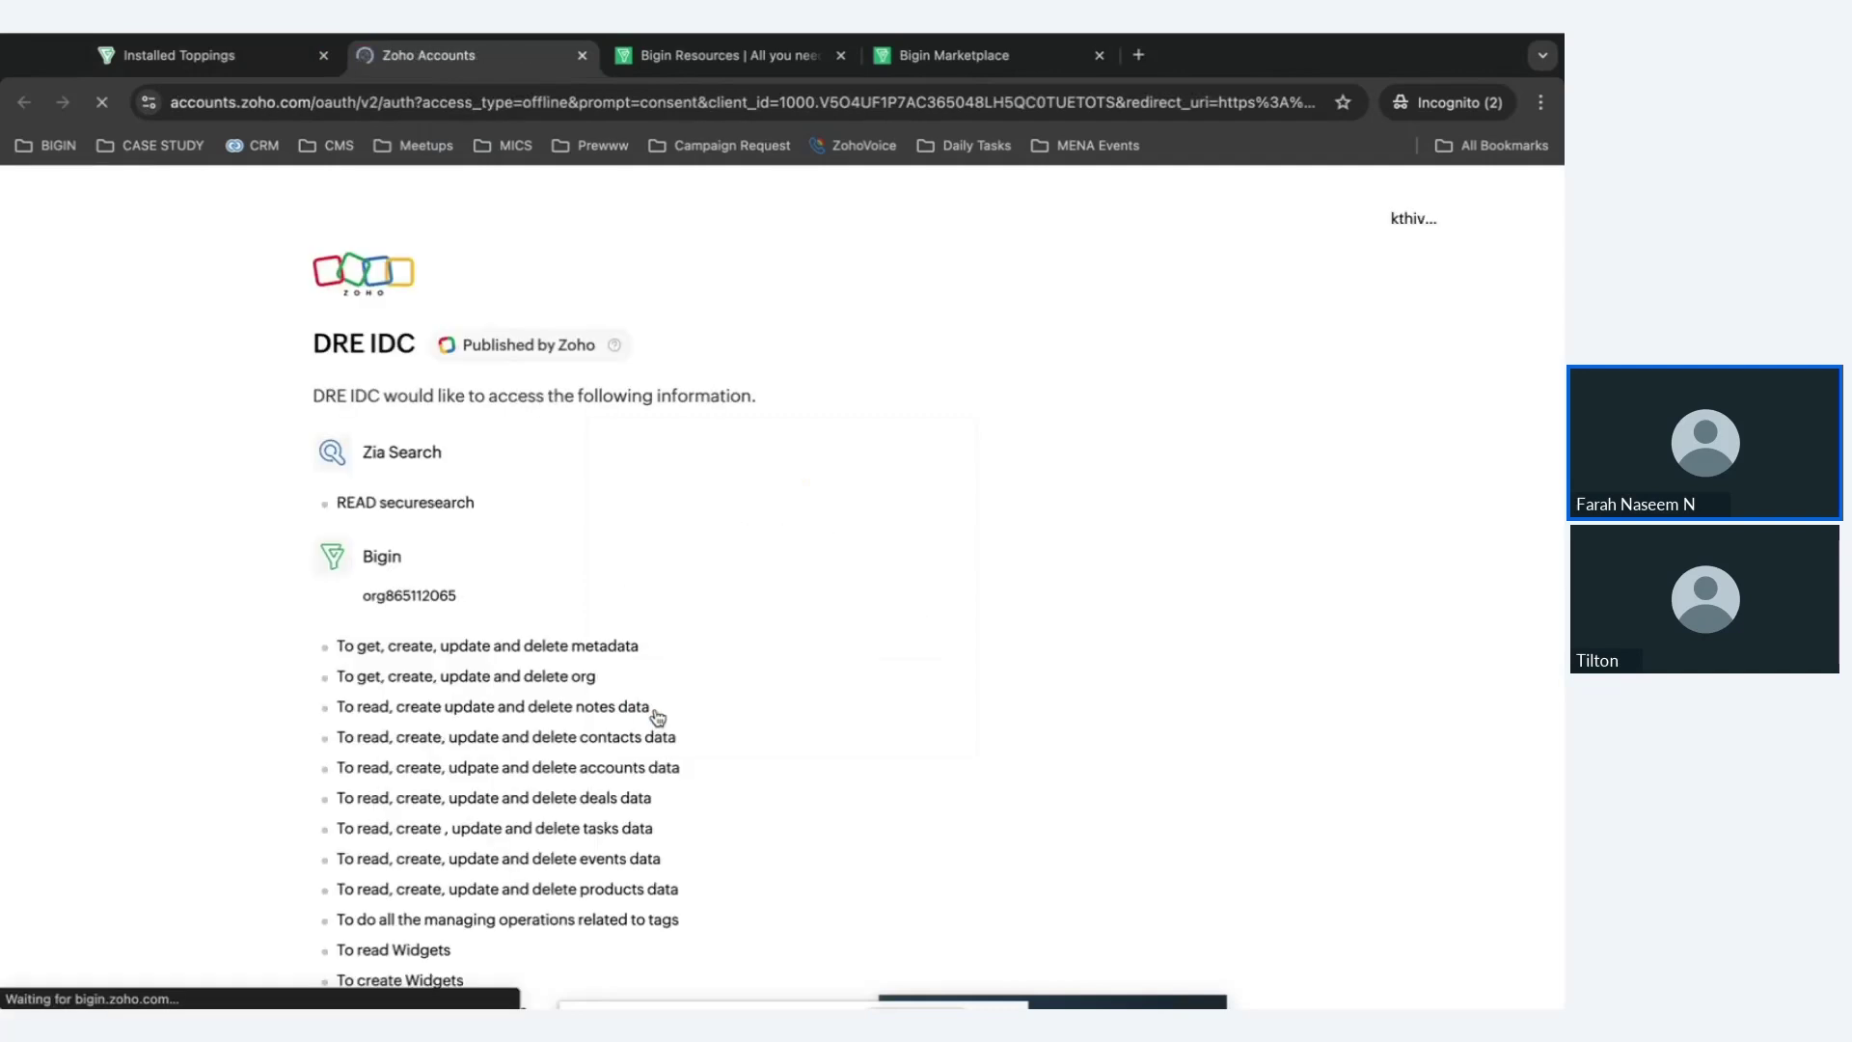
scroll(634, 605, "down", 2)
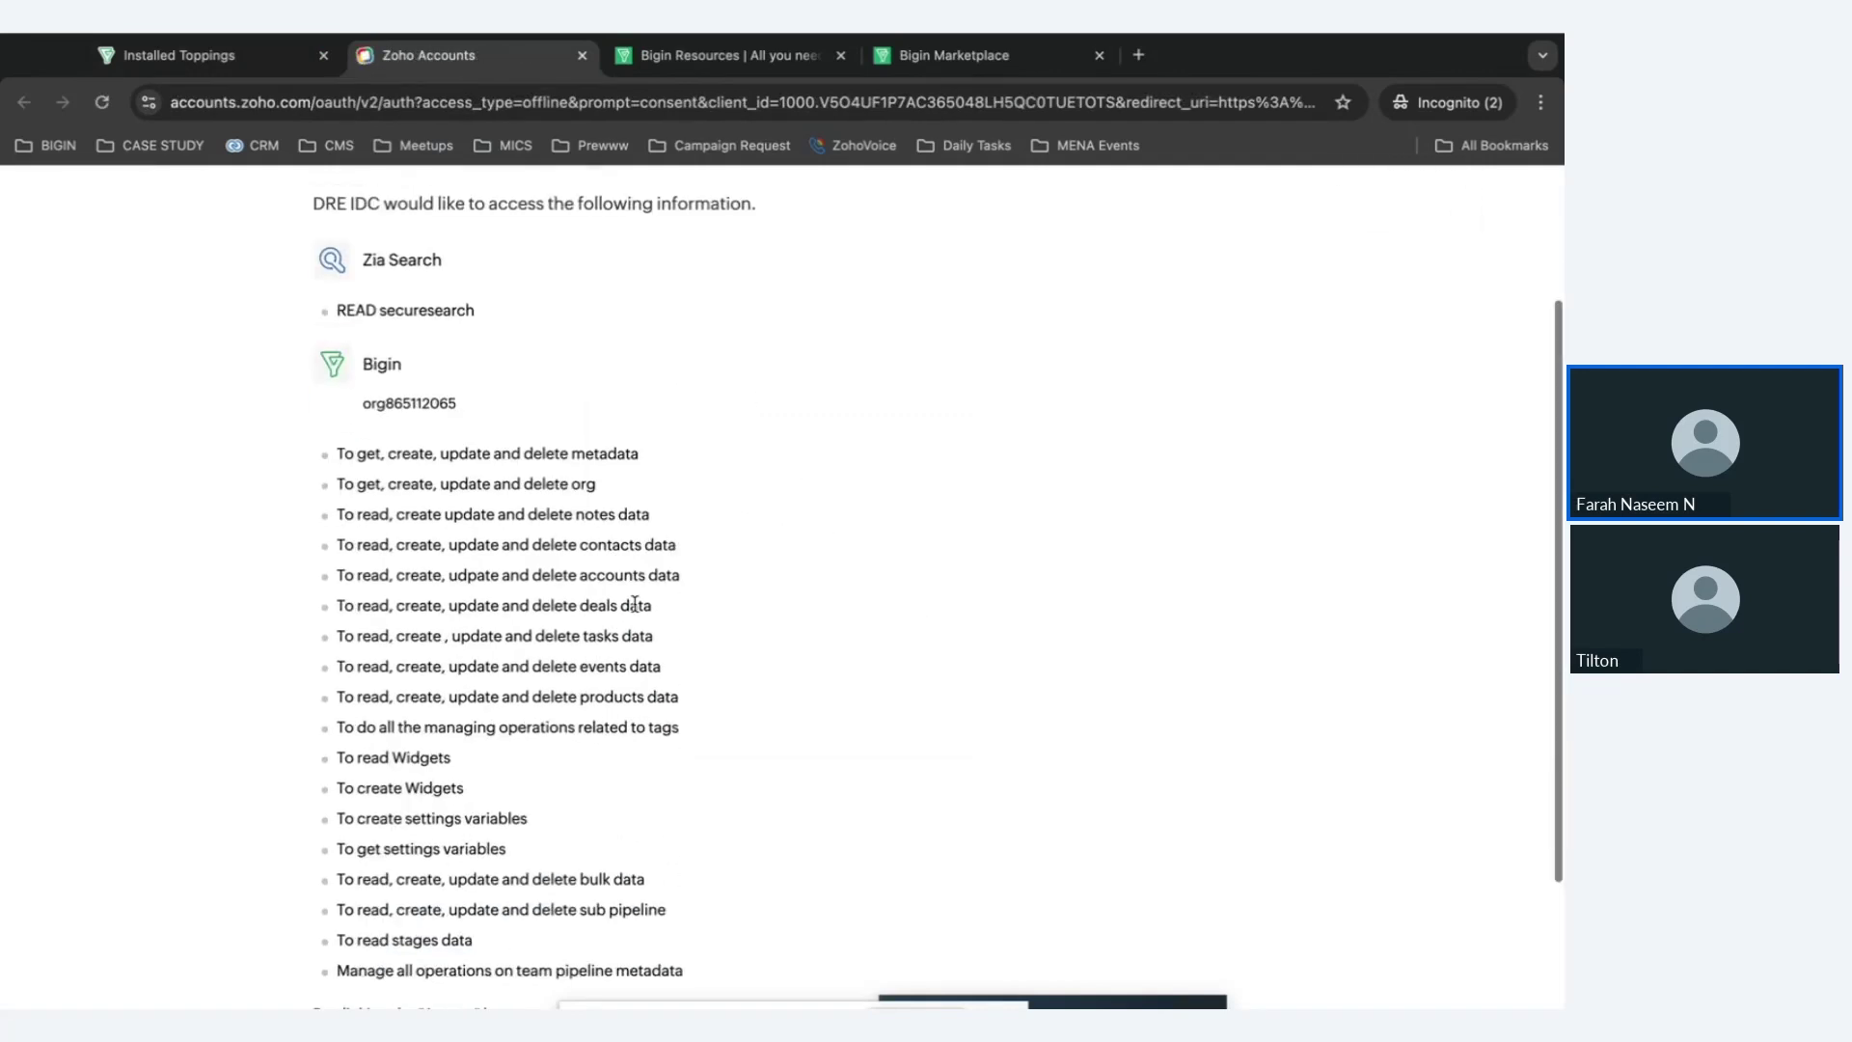
scroll(635, 605, "down", 2)
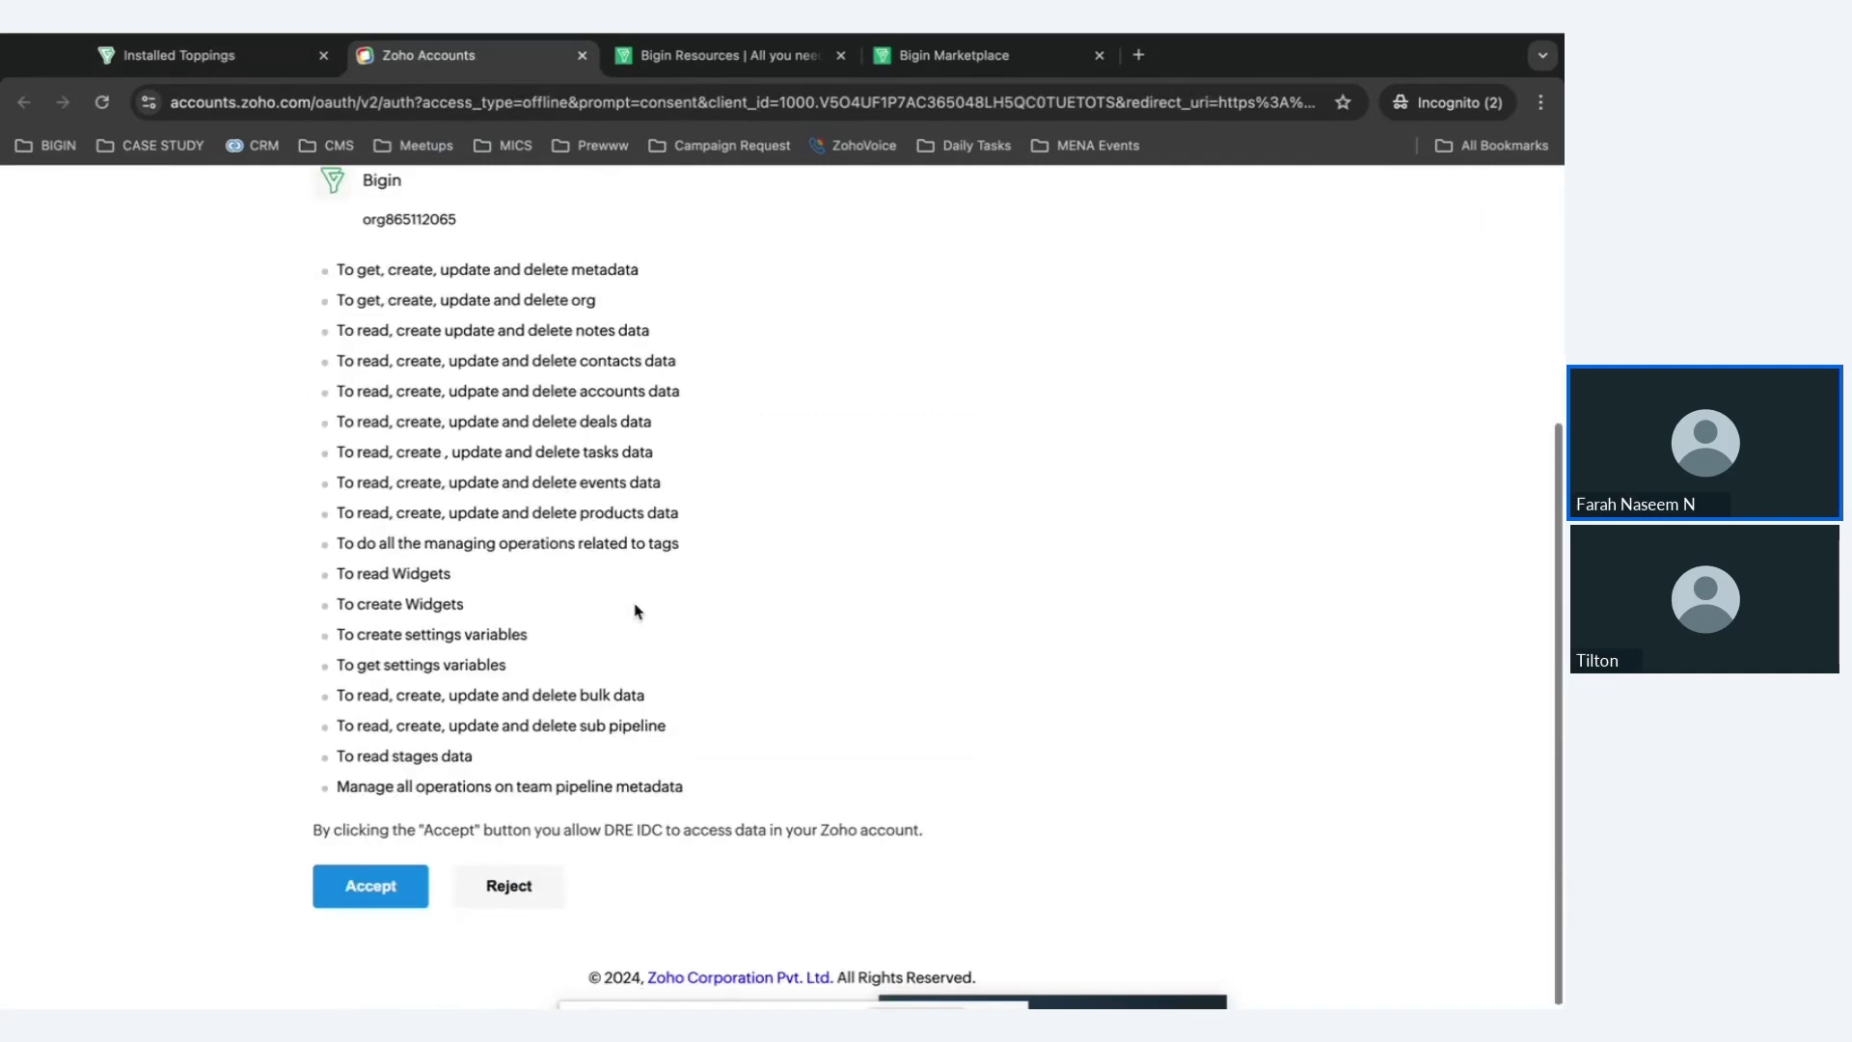
left_click(372, 900)
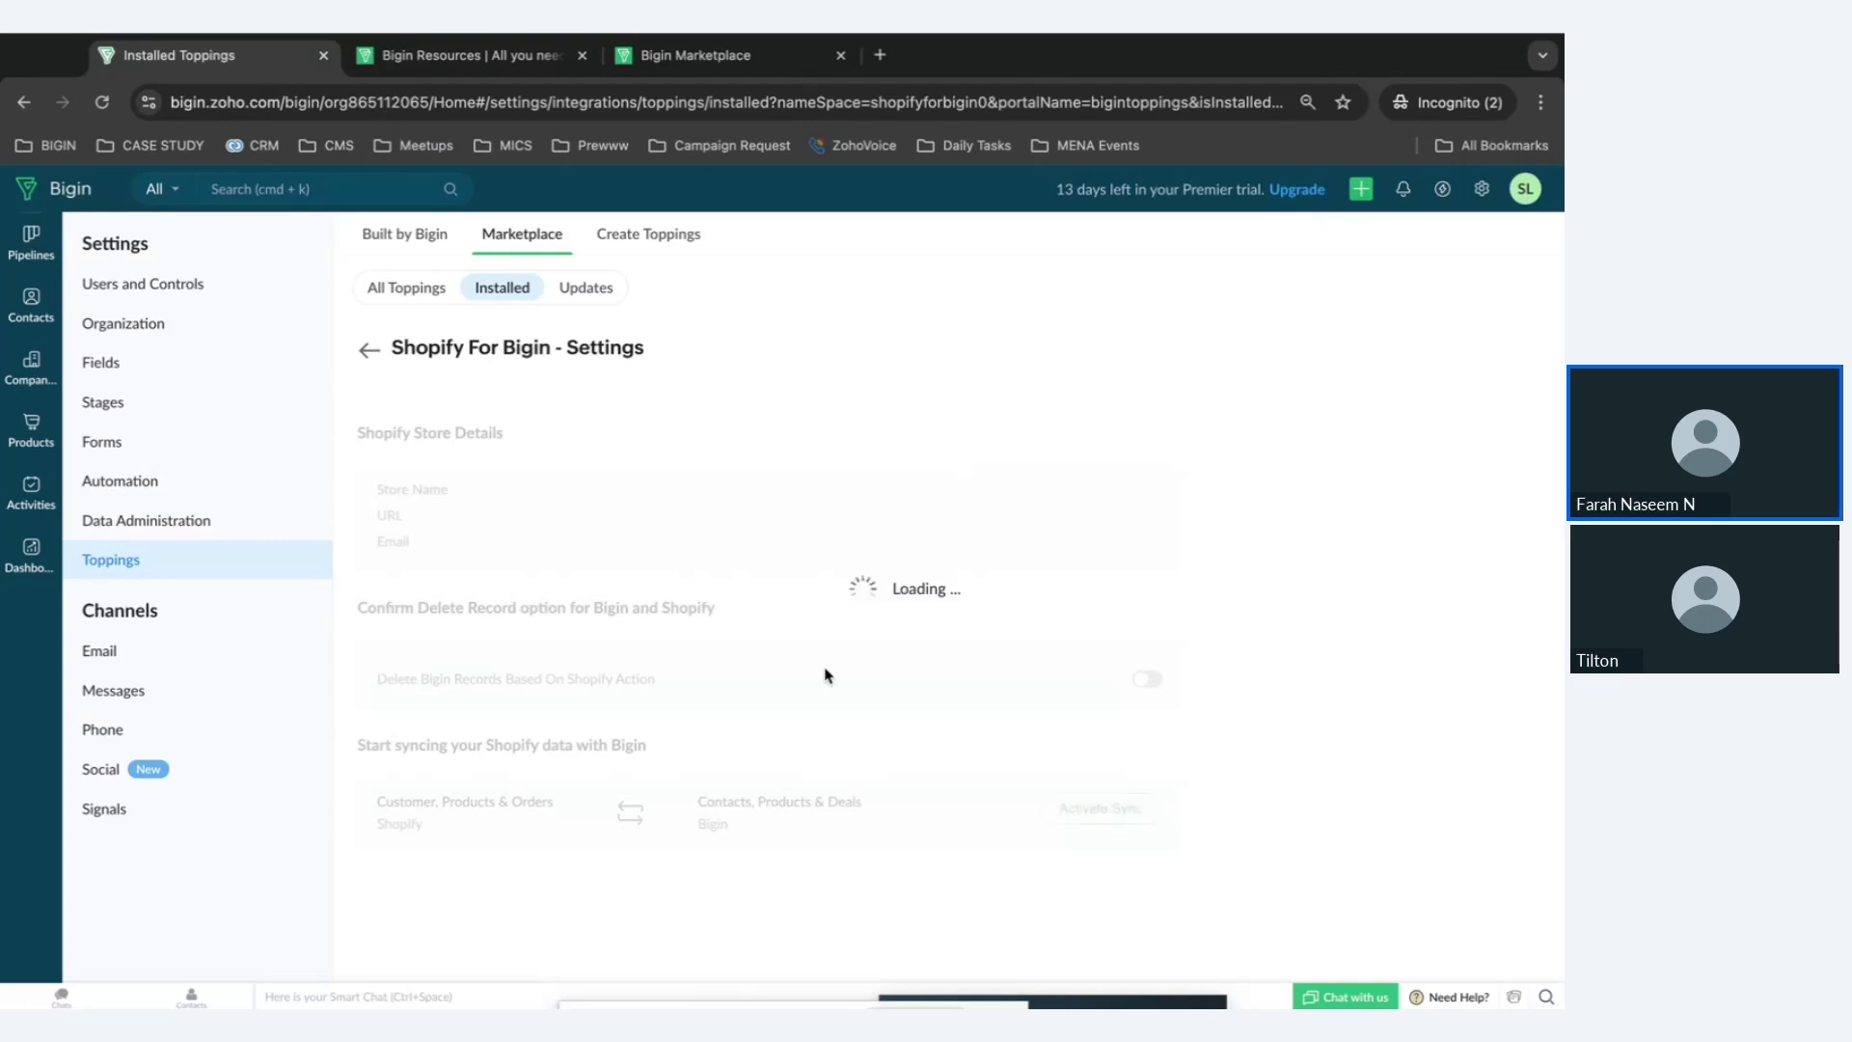
Activate syncing of Shopify customers, products and orders with Bigin contacts, products and deals.
scroll(824, 675, "down", 1)
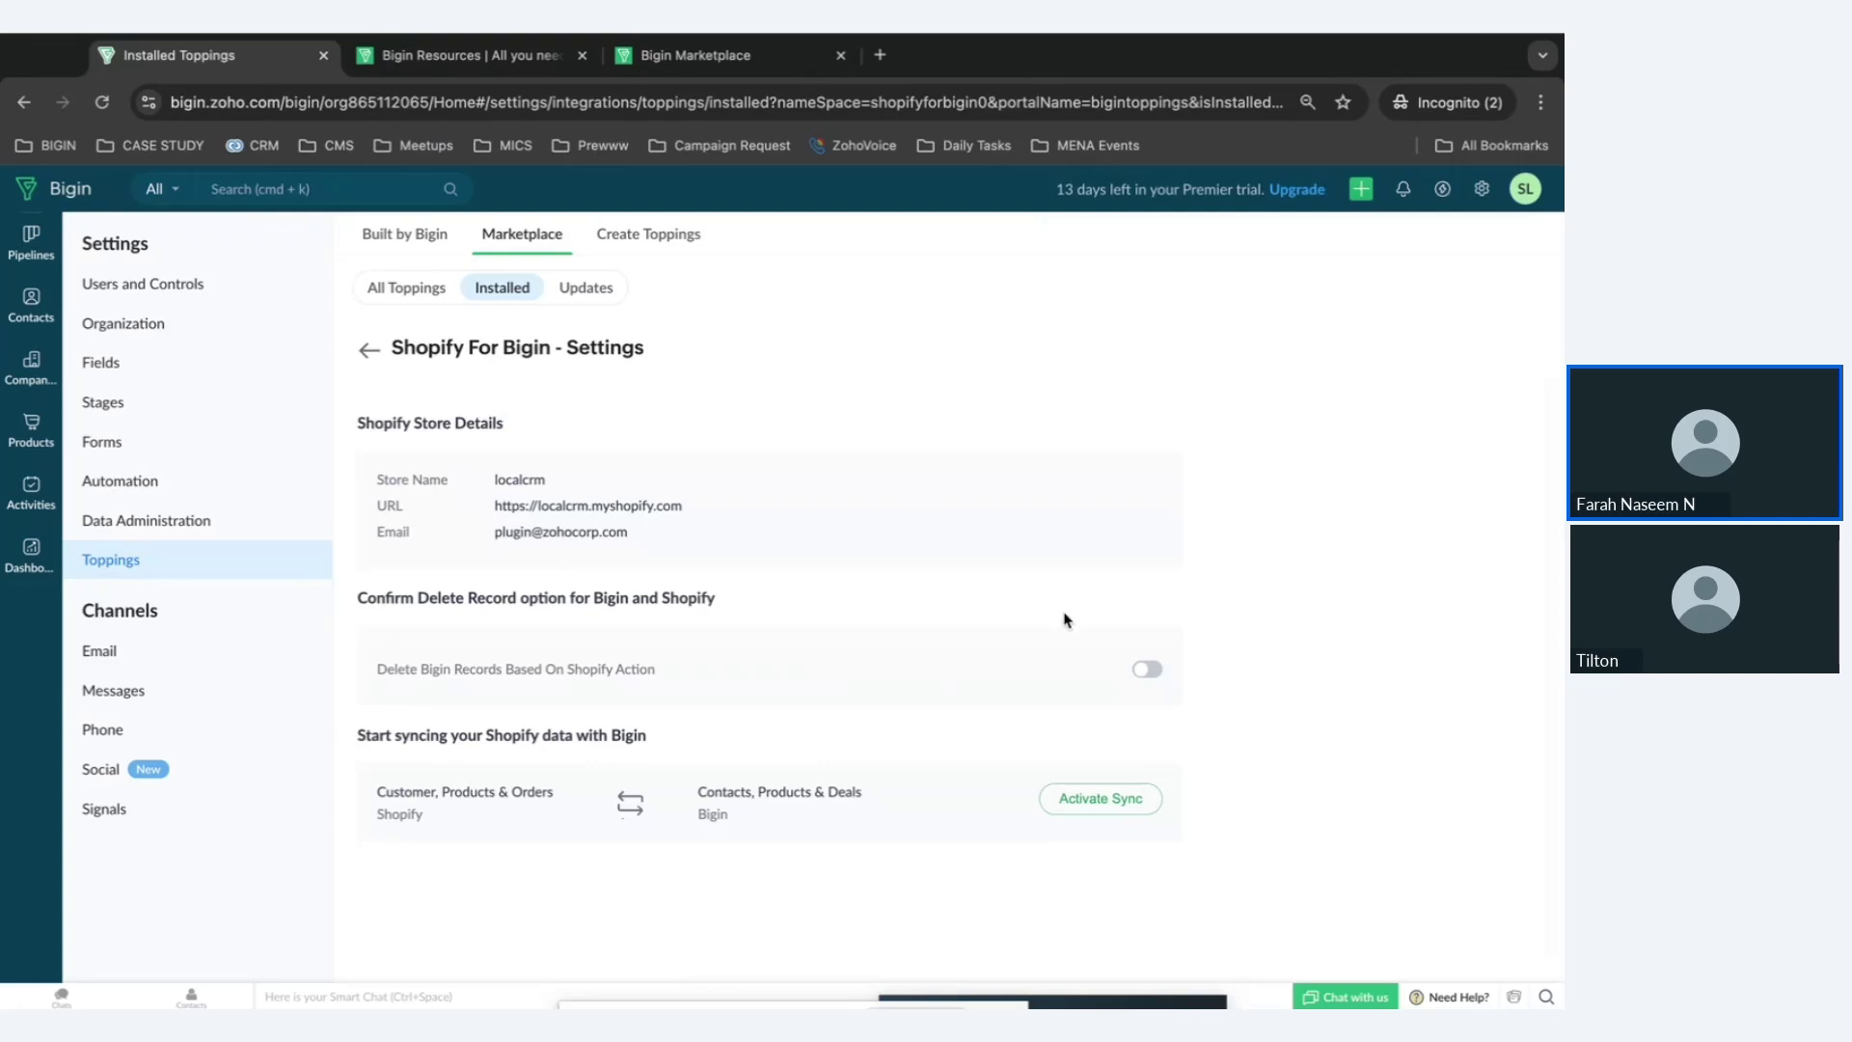
left_click(1116, 813)
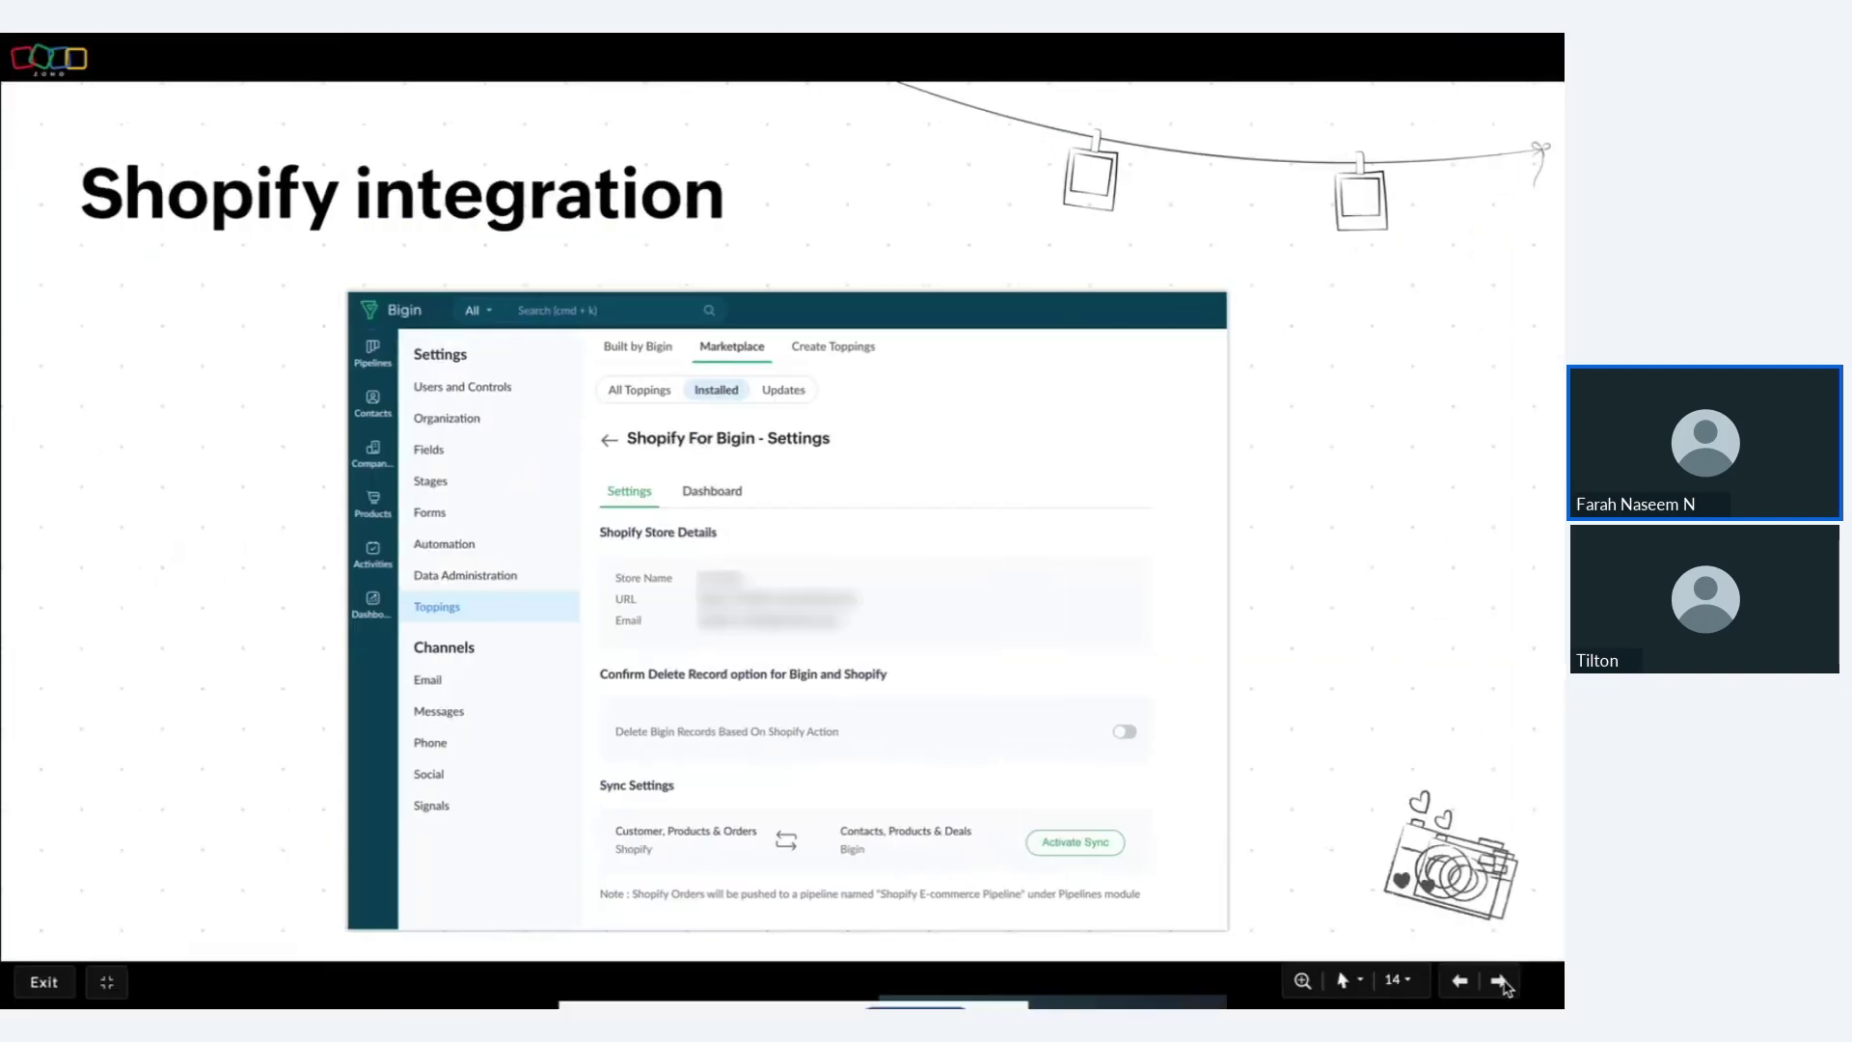
left_click(1498, 983)
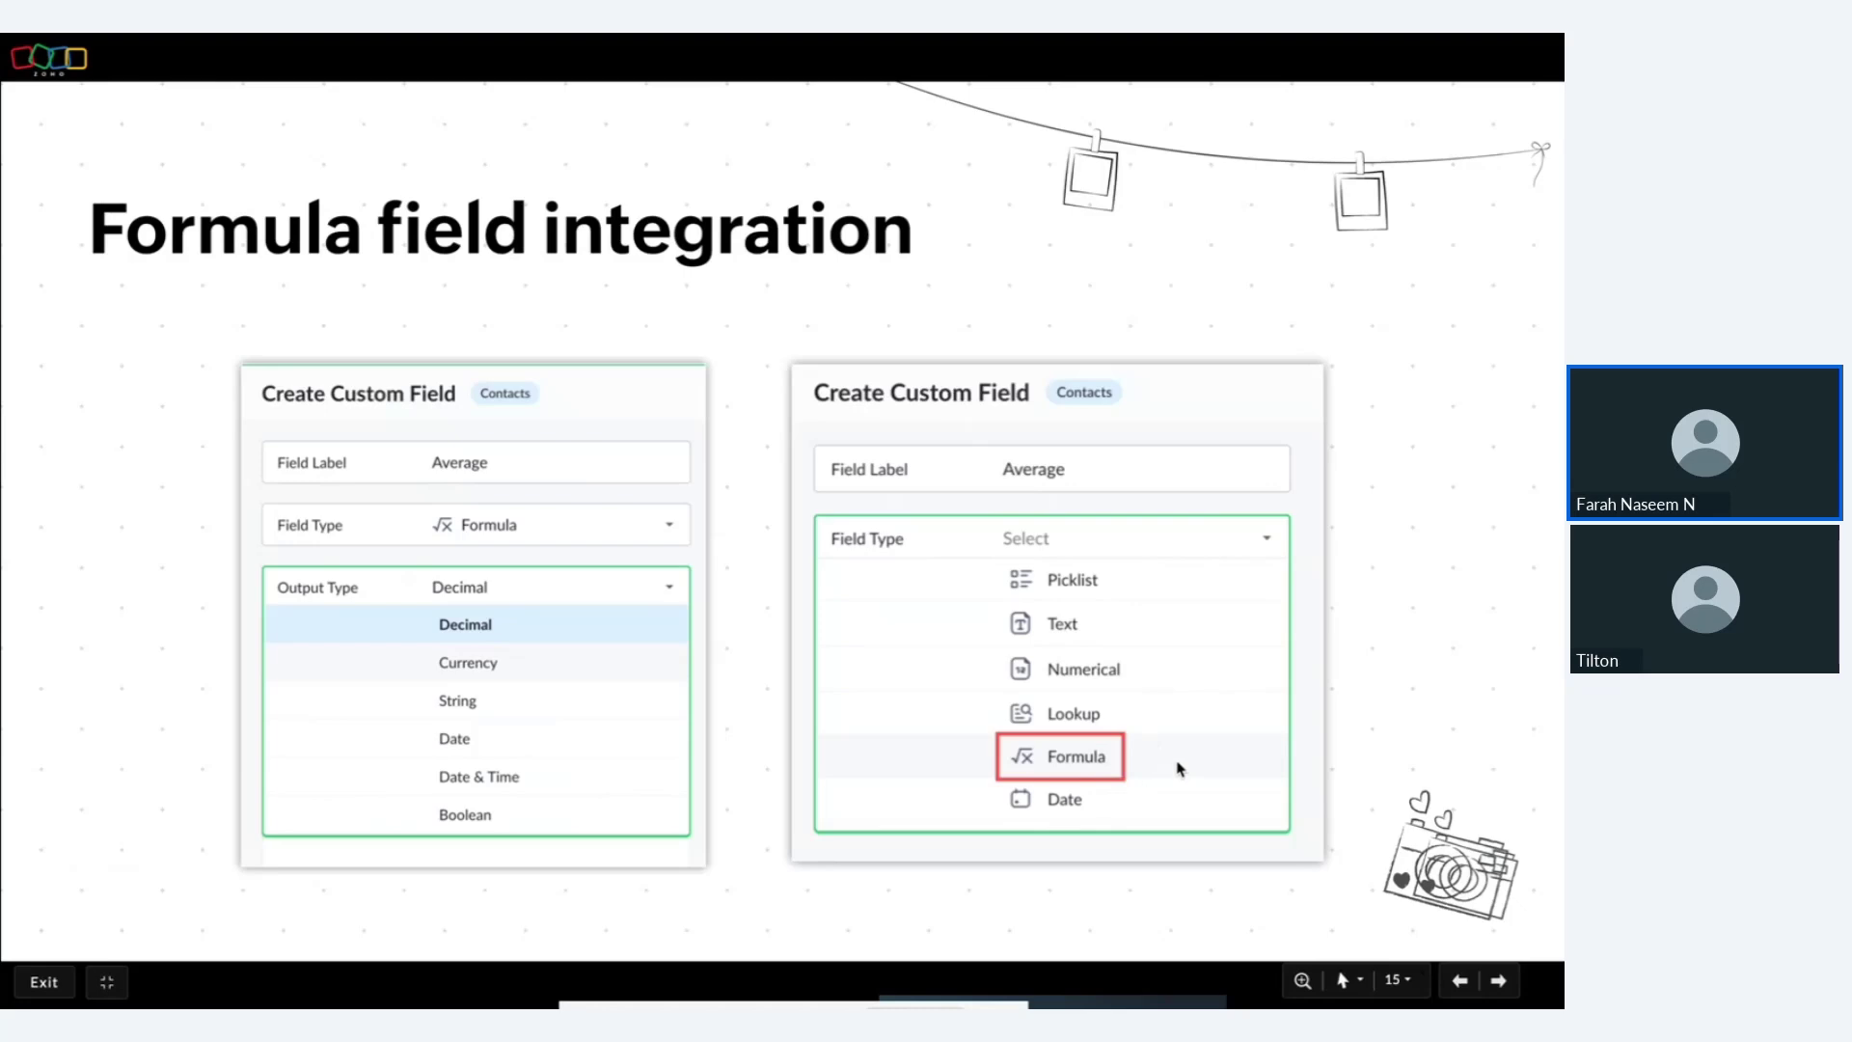
Switch from the presentation to the All Deals tab in Bigin and open the pipeline fields in the settings.
key("ctrl+Right")
left_click(249, 60)
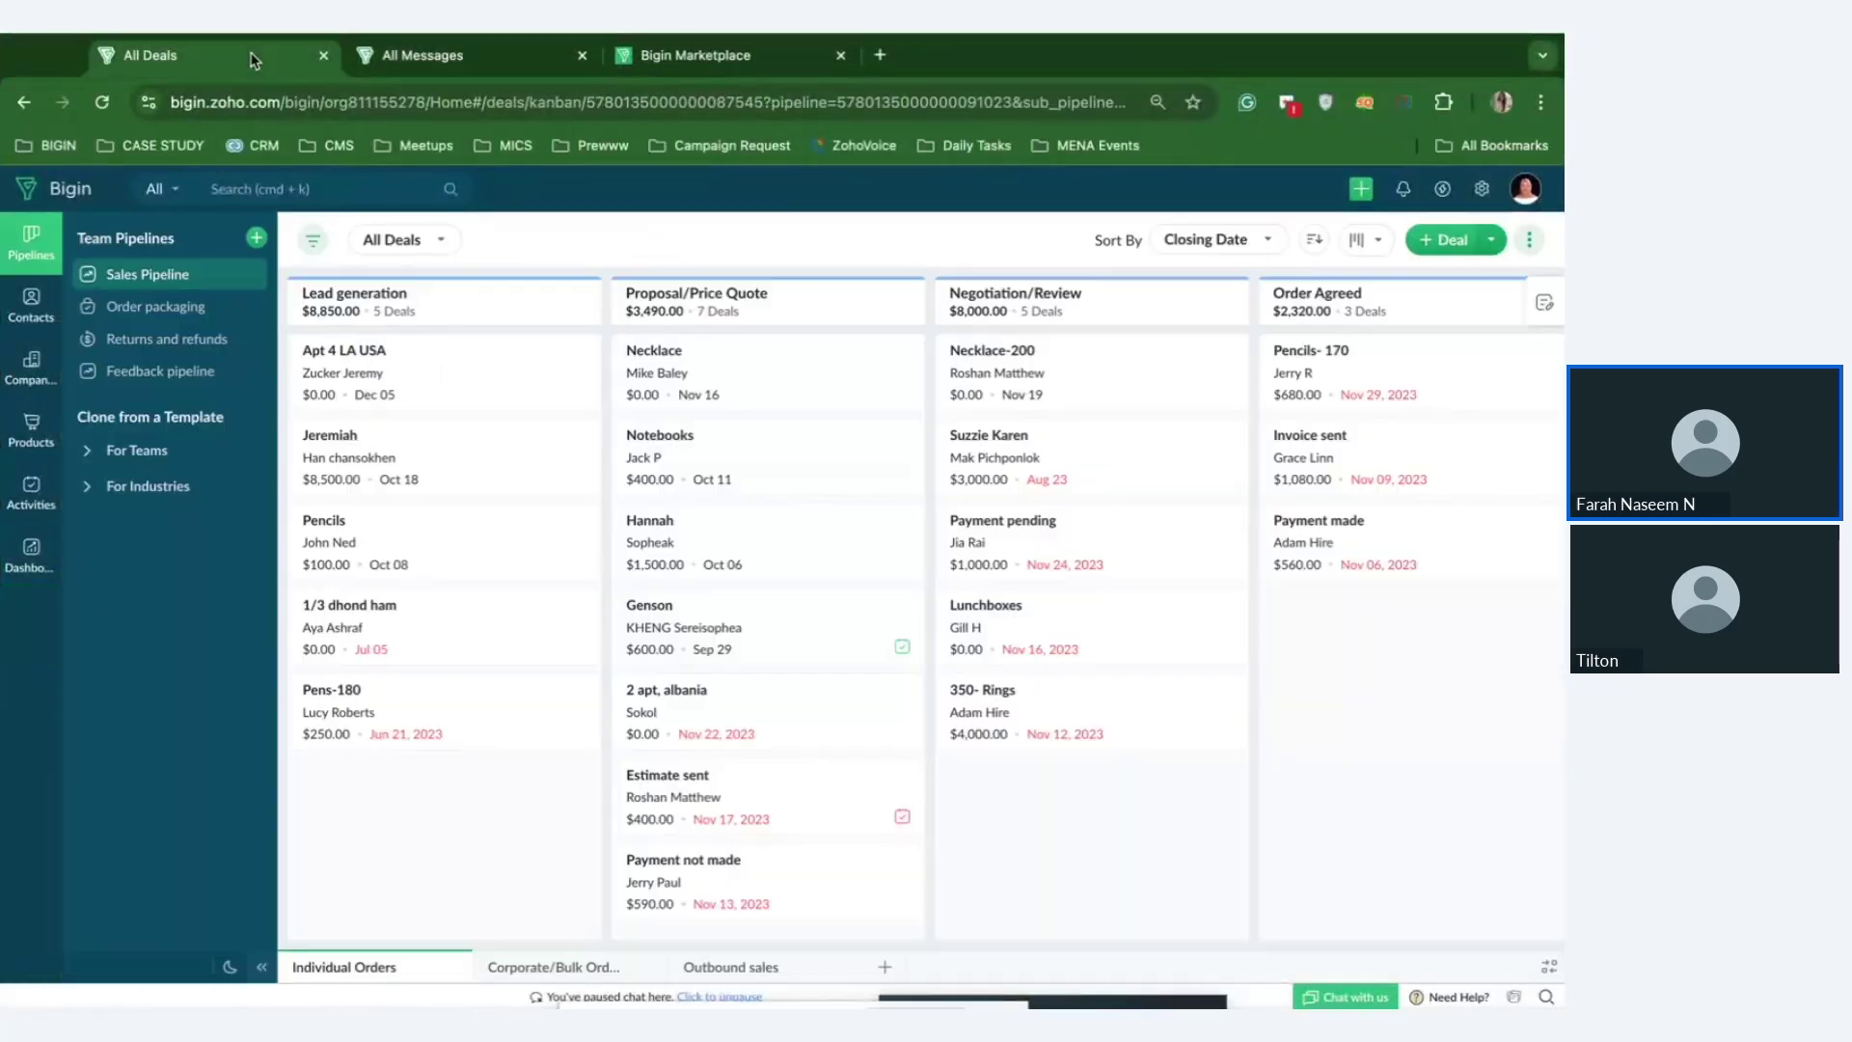
left_click(1481, 190)
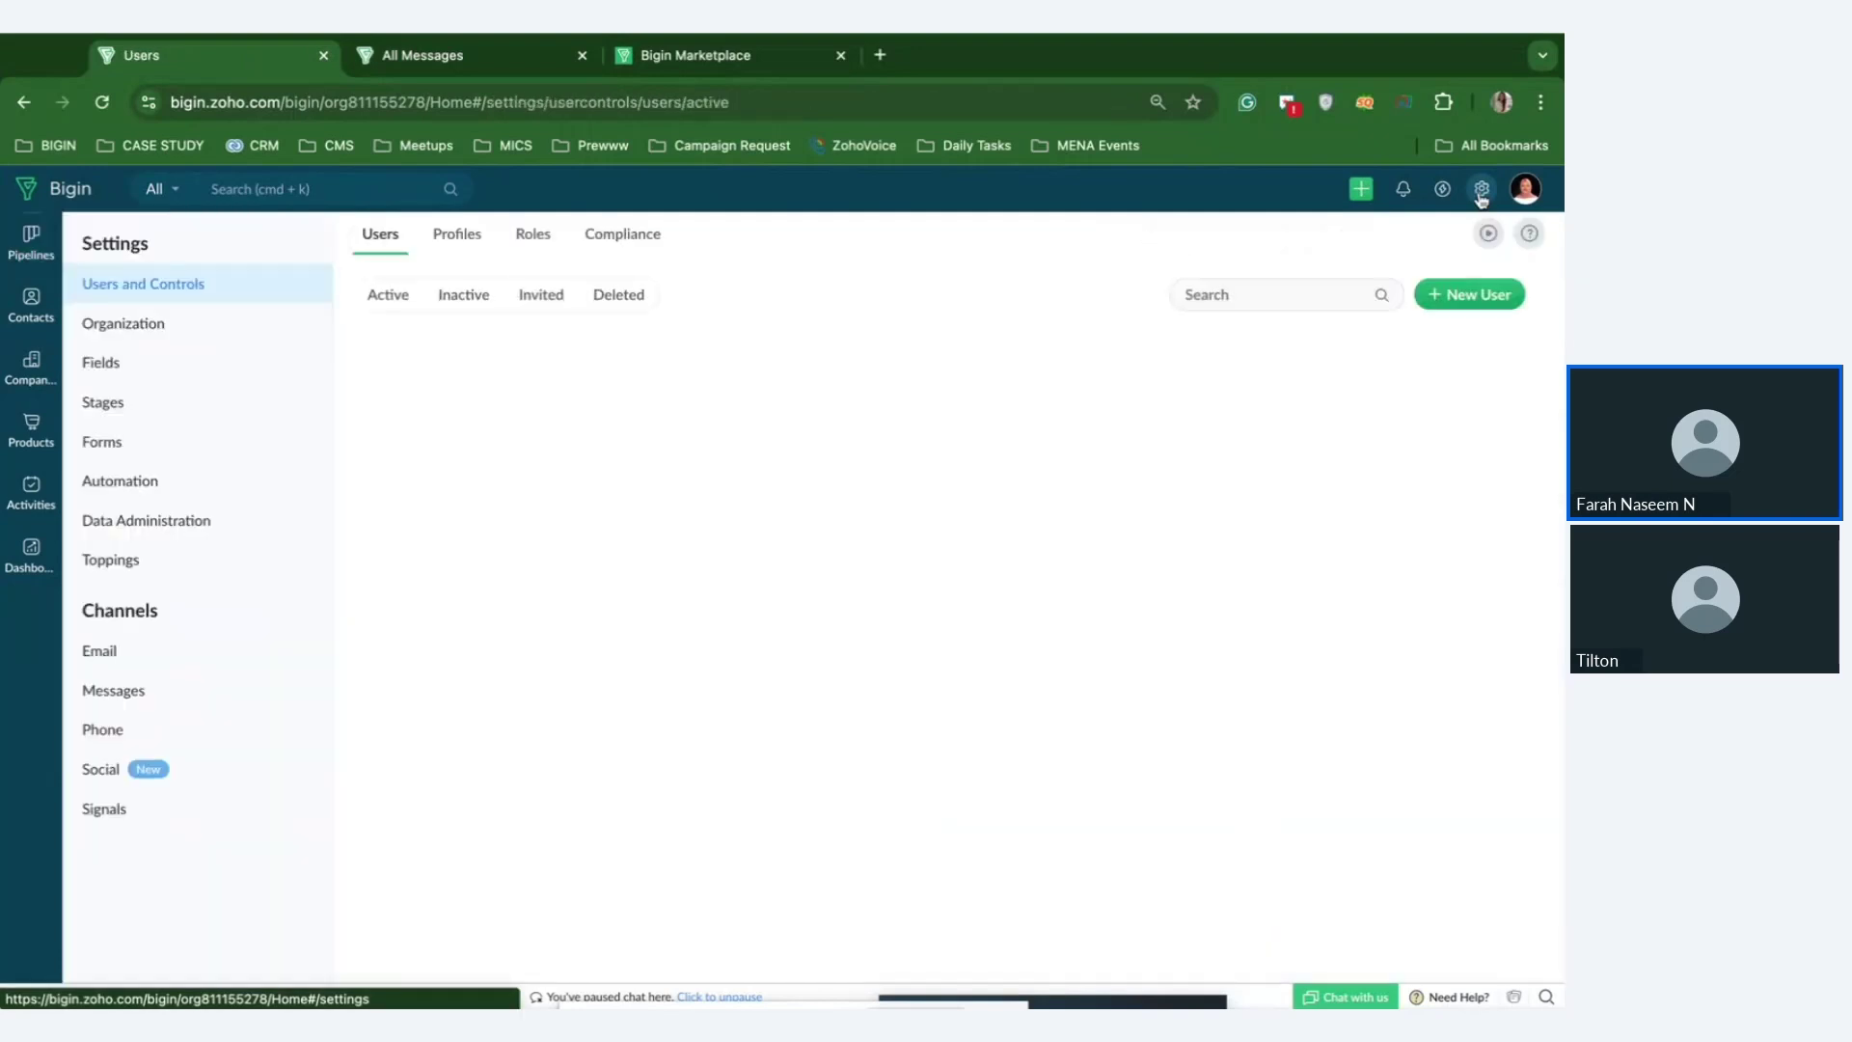
left_click(152, 363)
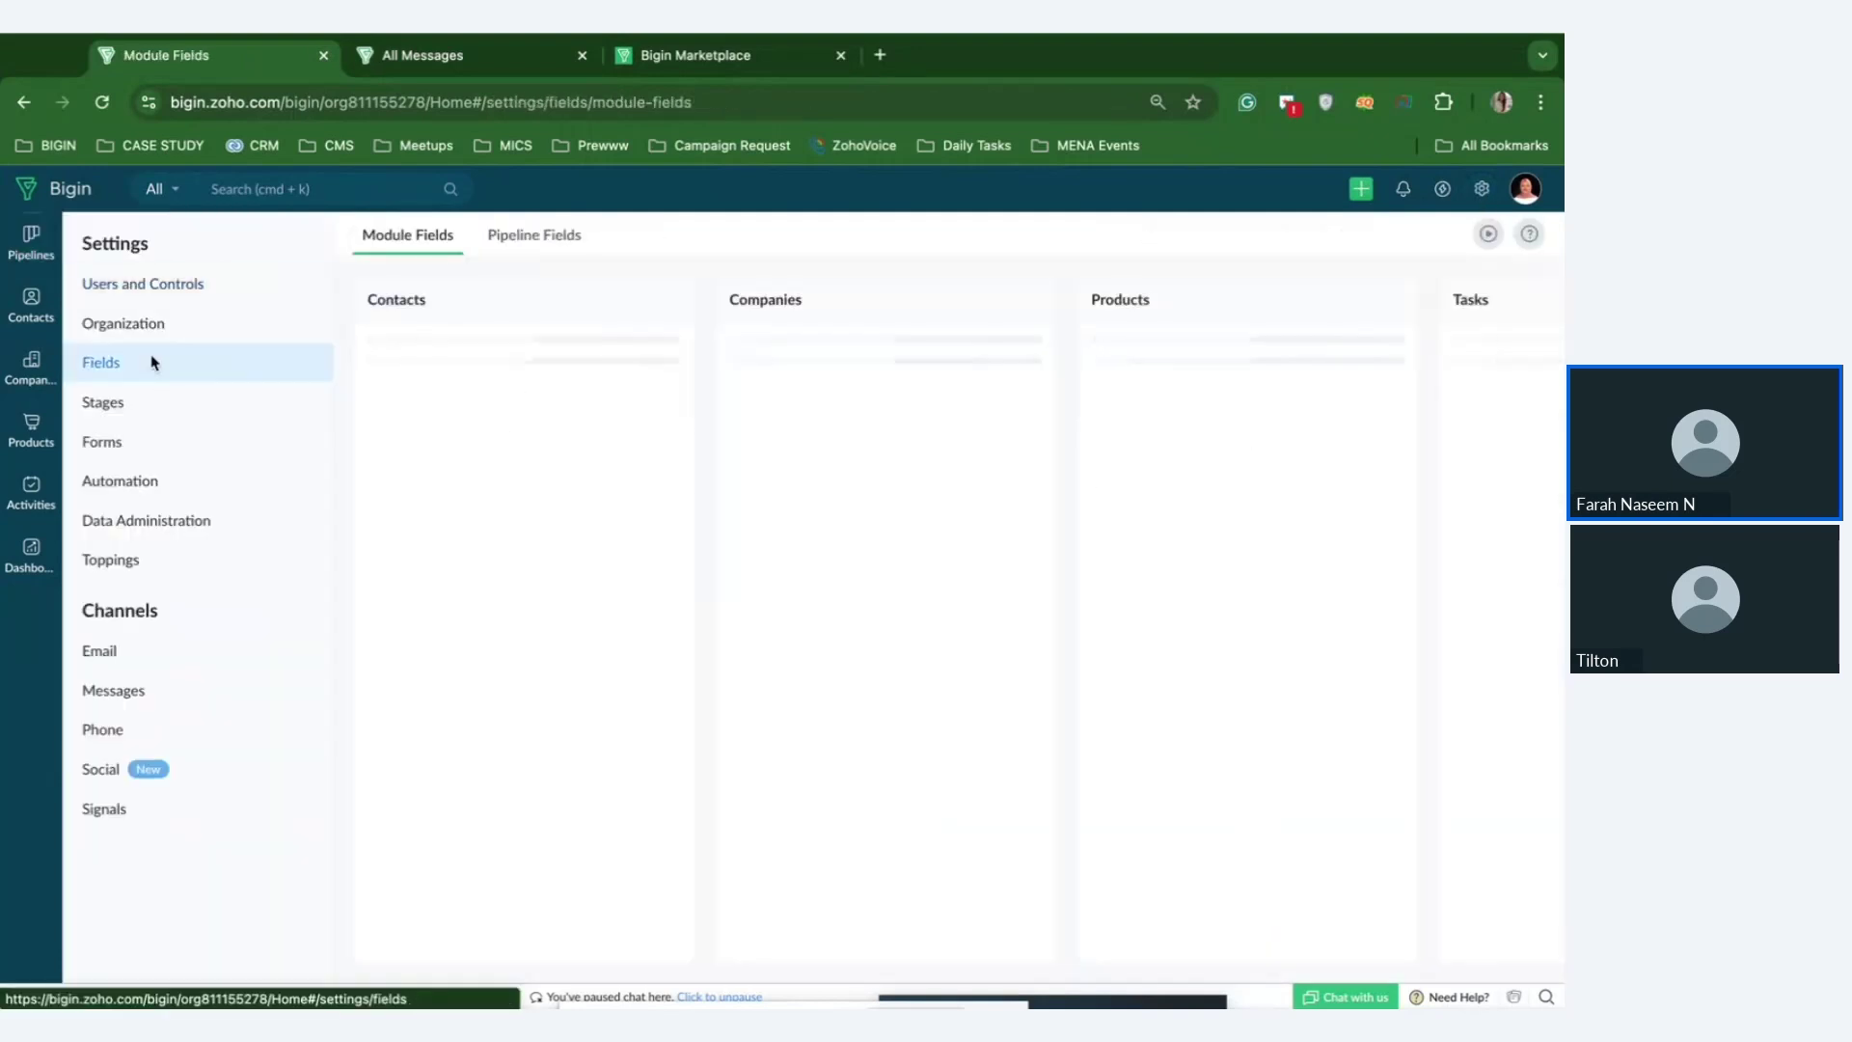
left_click(547, 238)
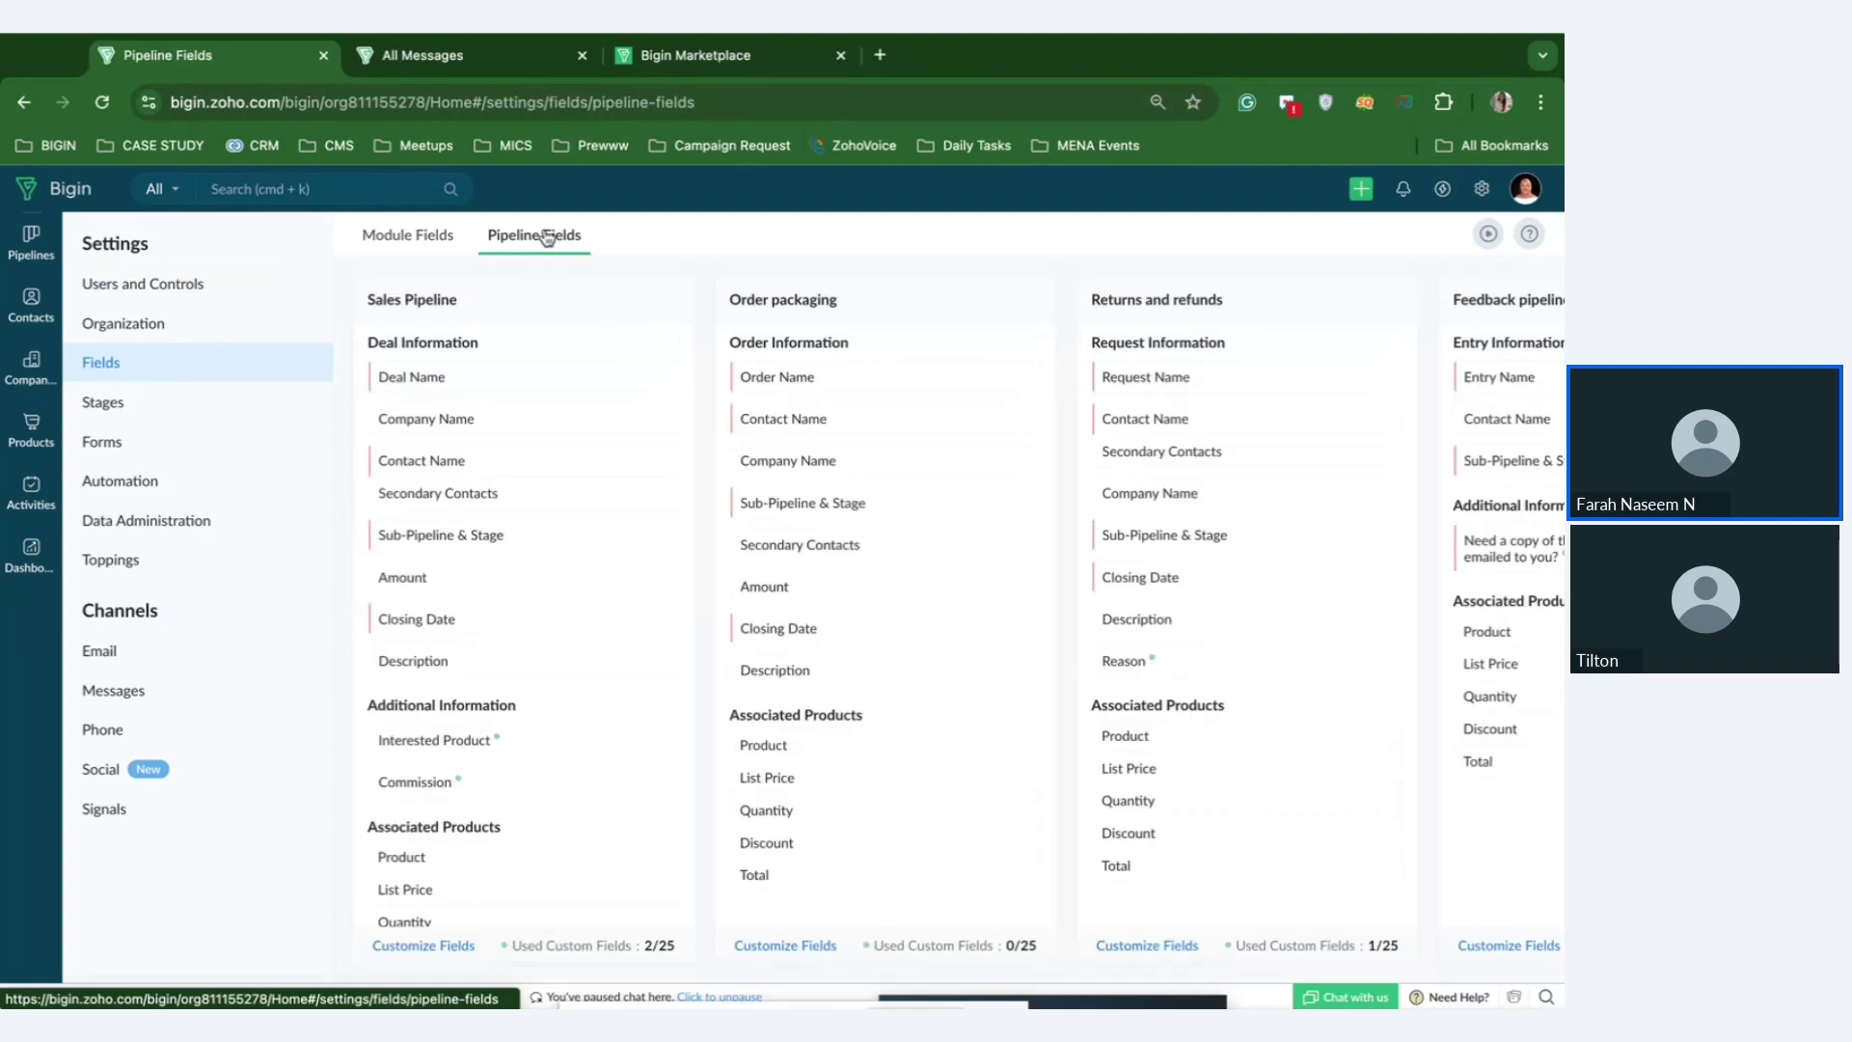
Add a custom field to the Order packaging pipeline and label it "Commissions for sales".
left_click(795, 945)
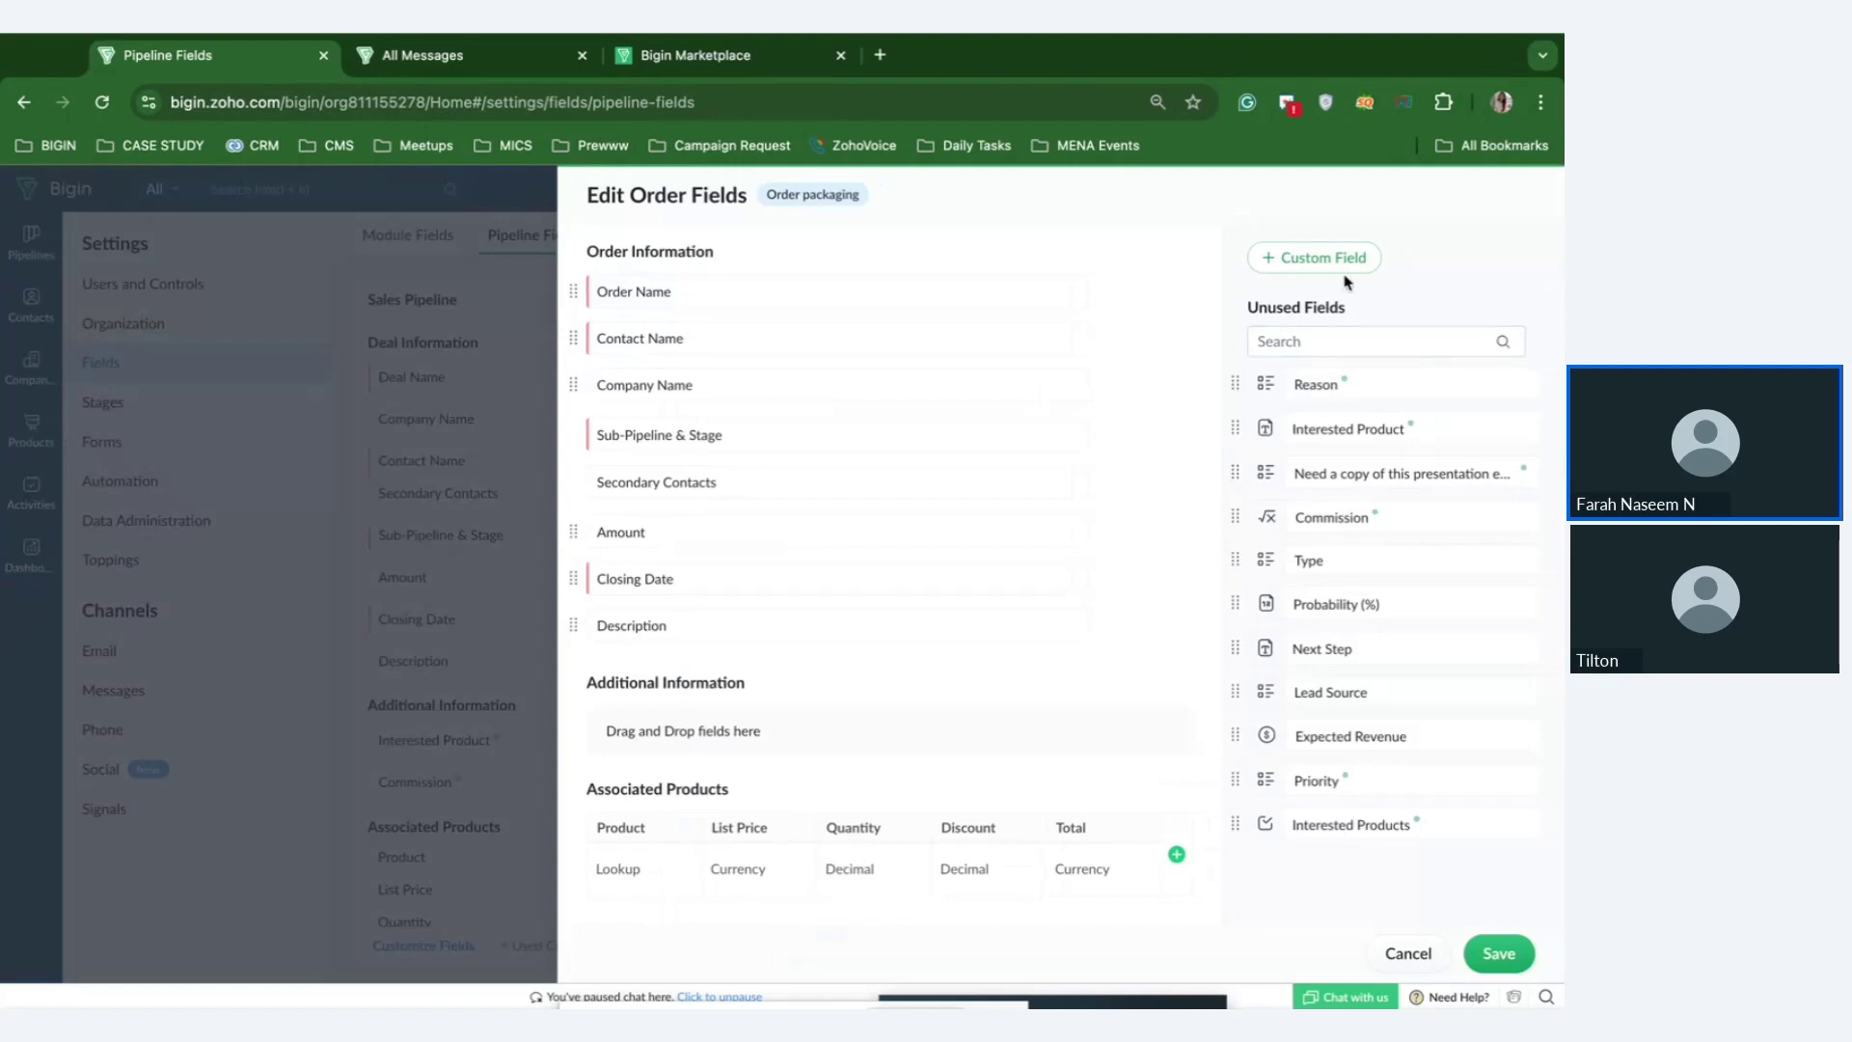
left_click(1303, 253)
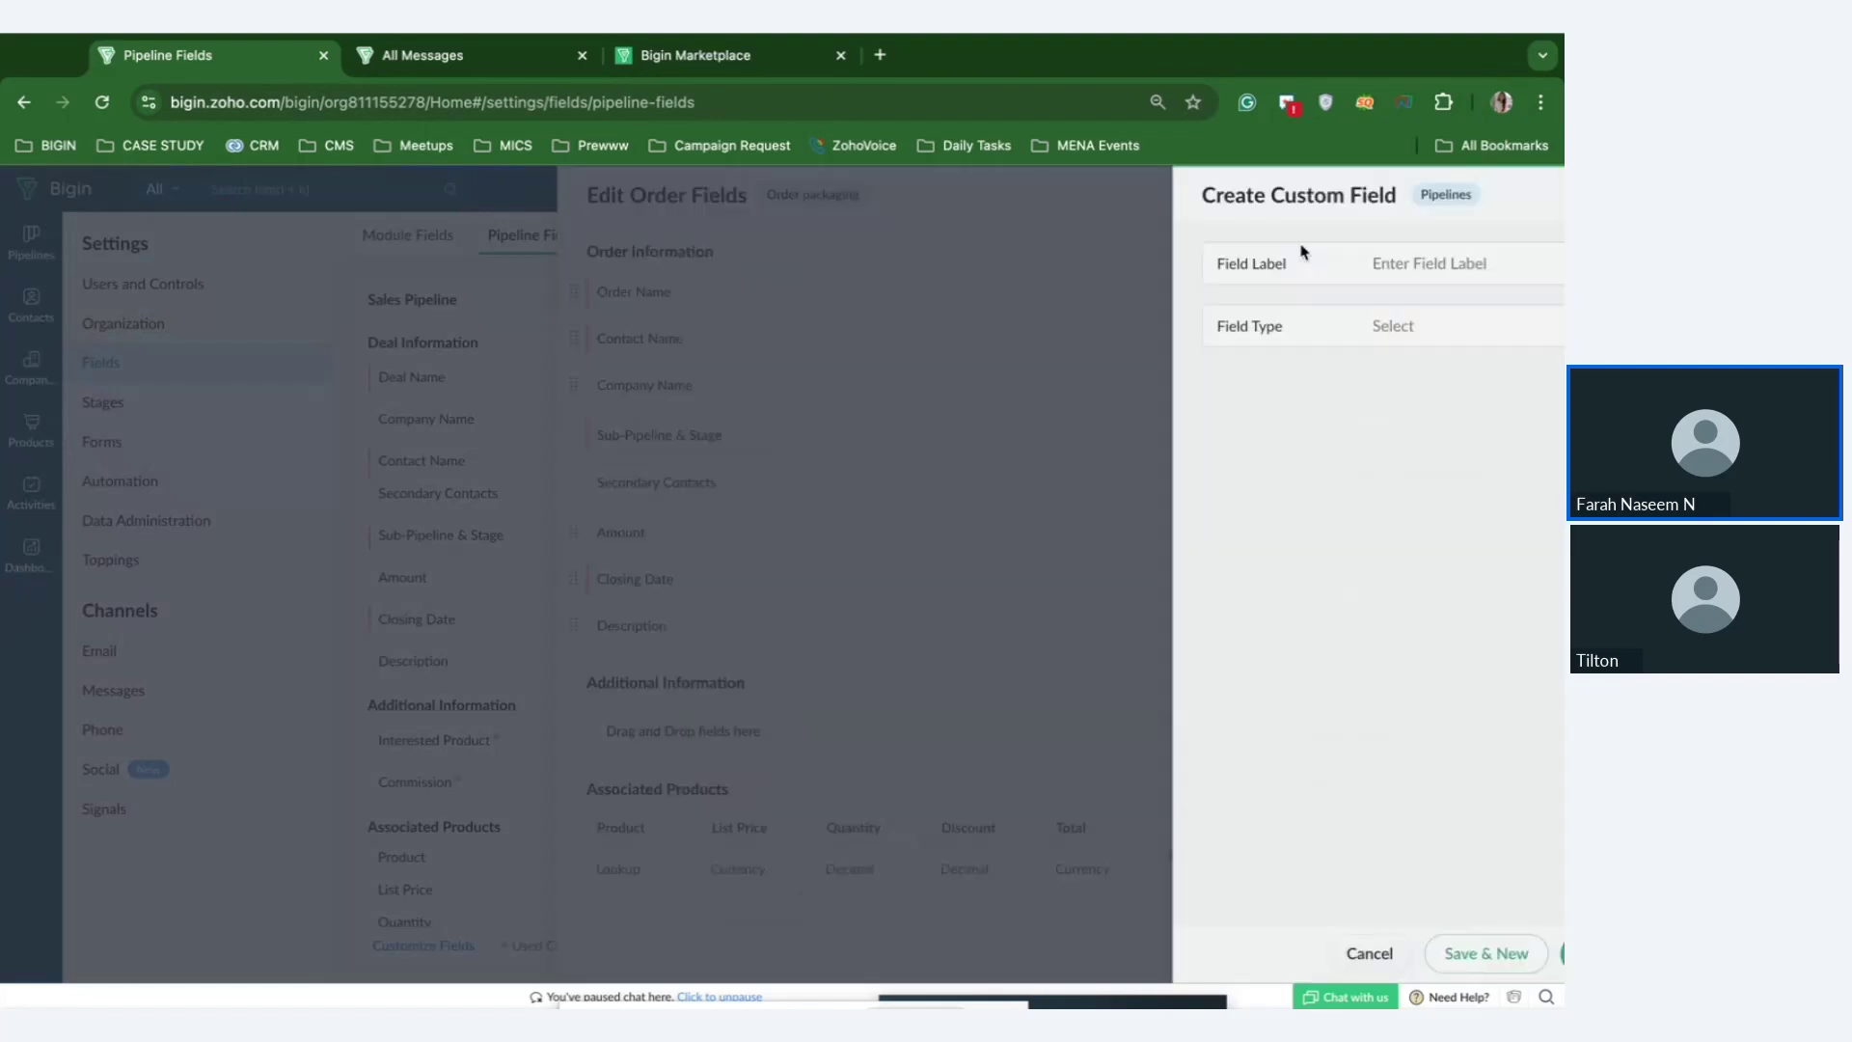
type("Commission")
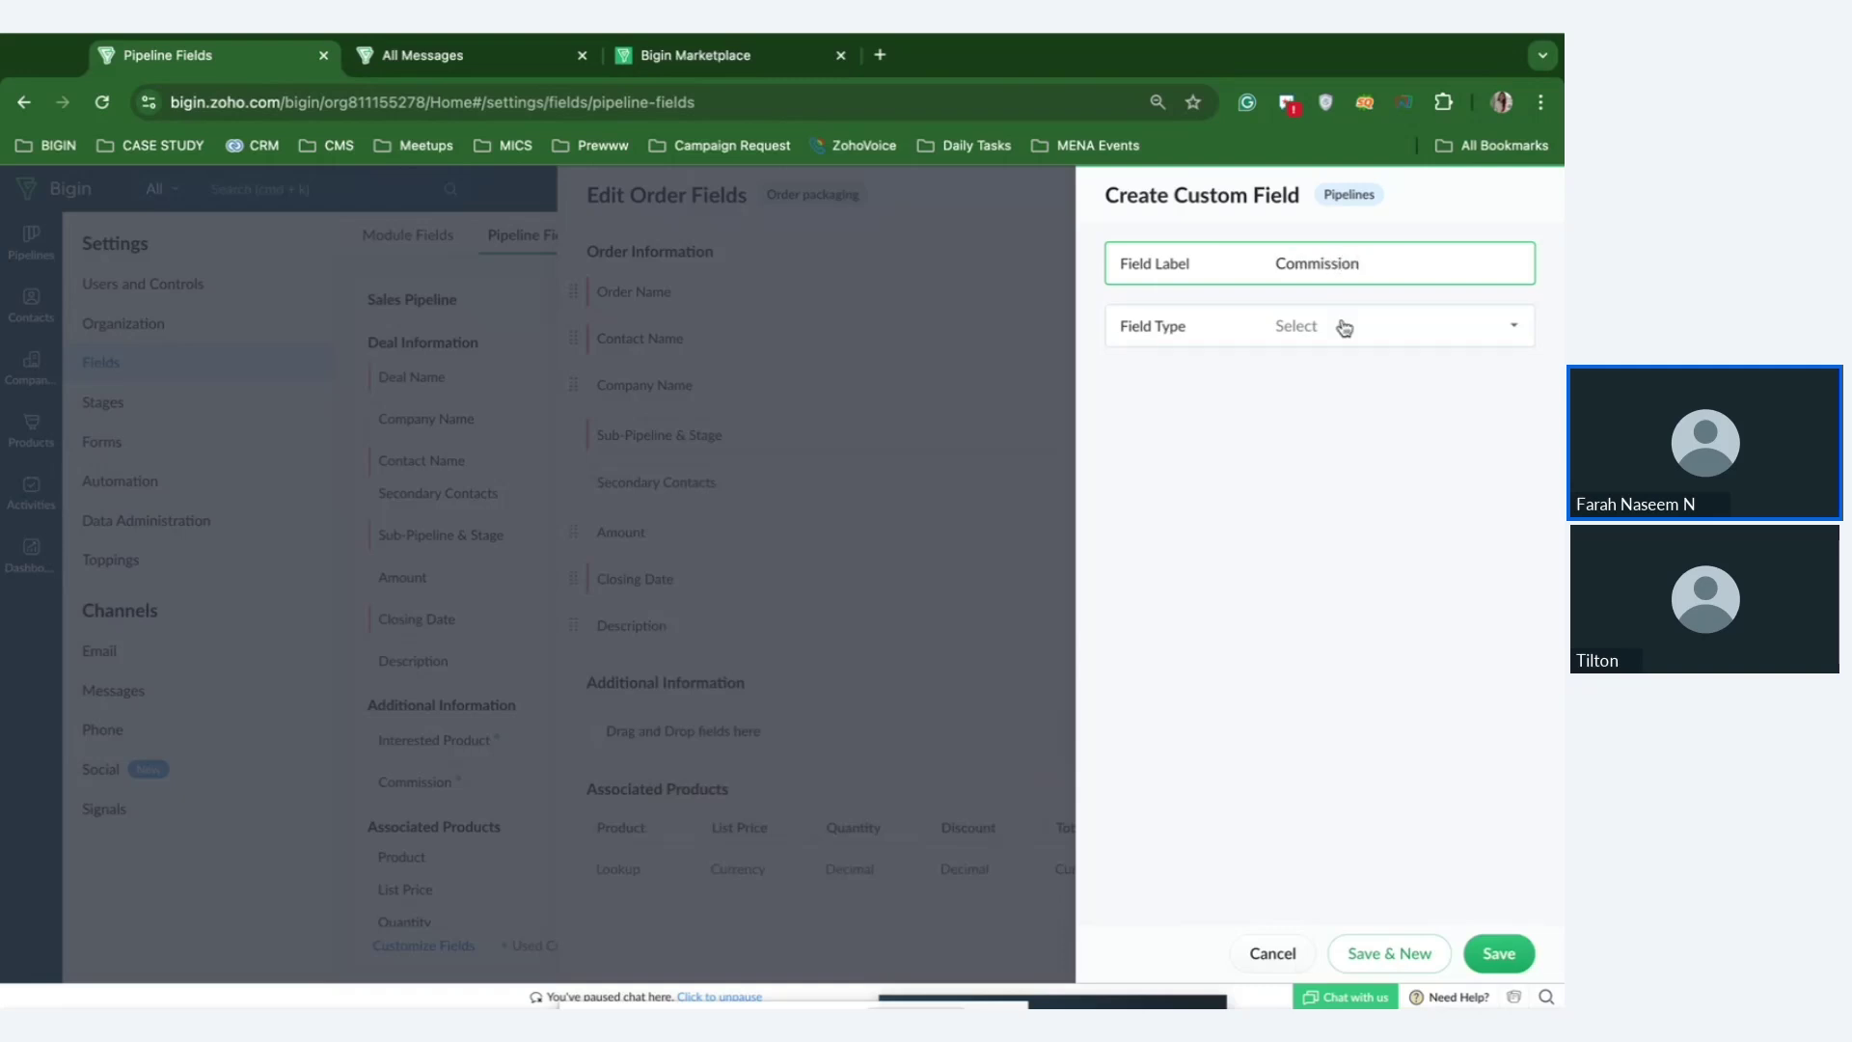
left_click(1343, 325)
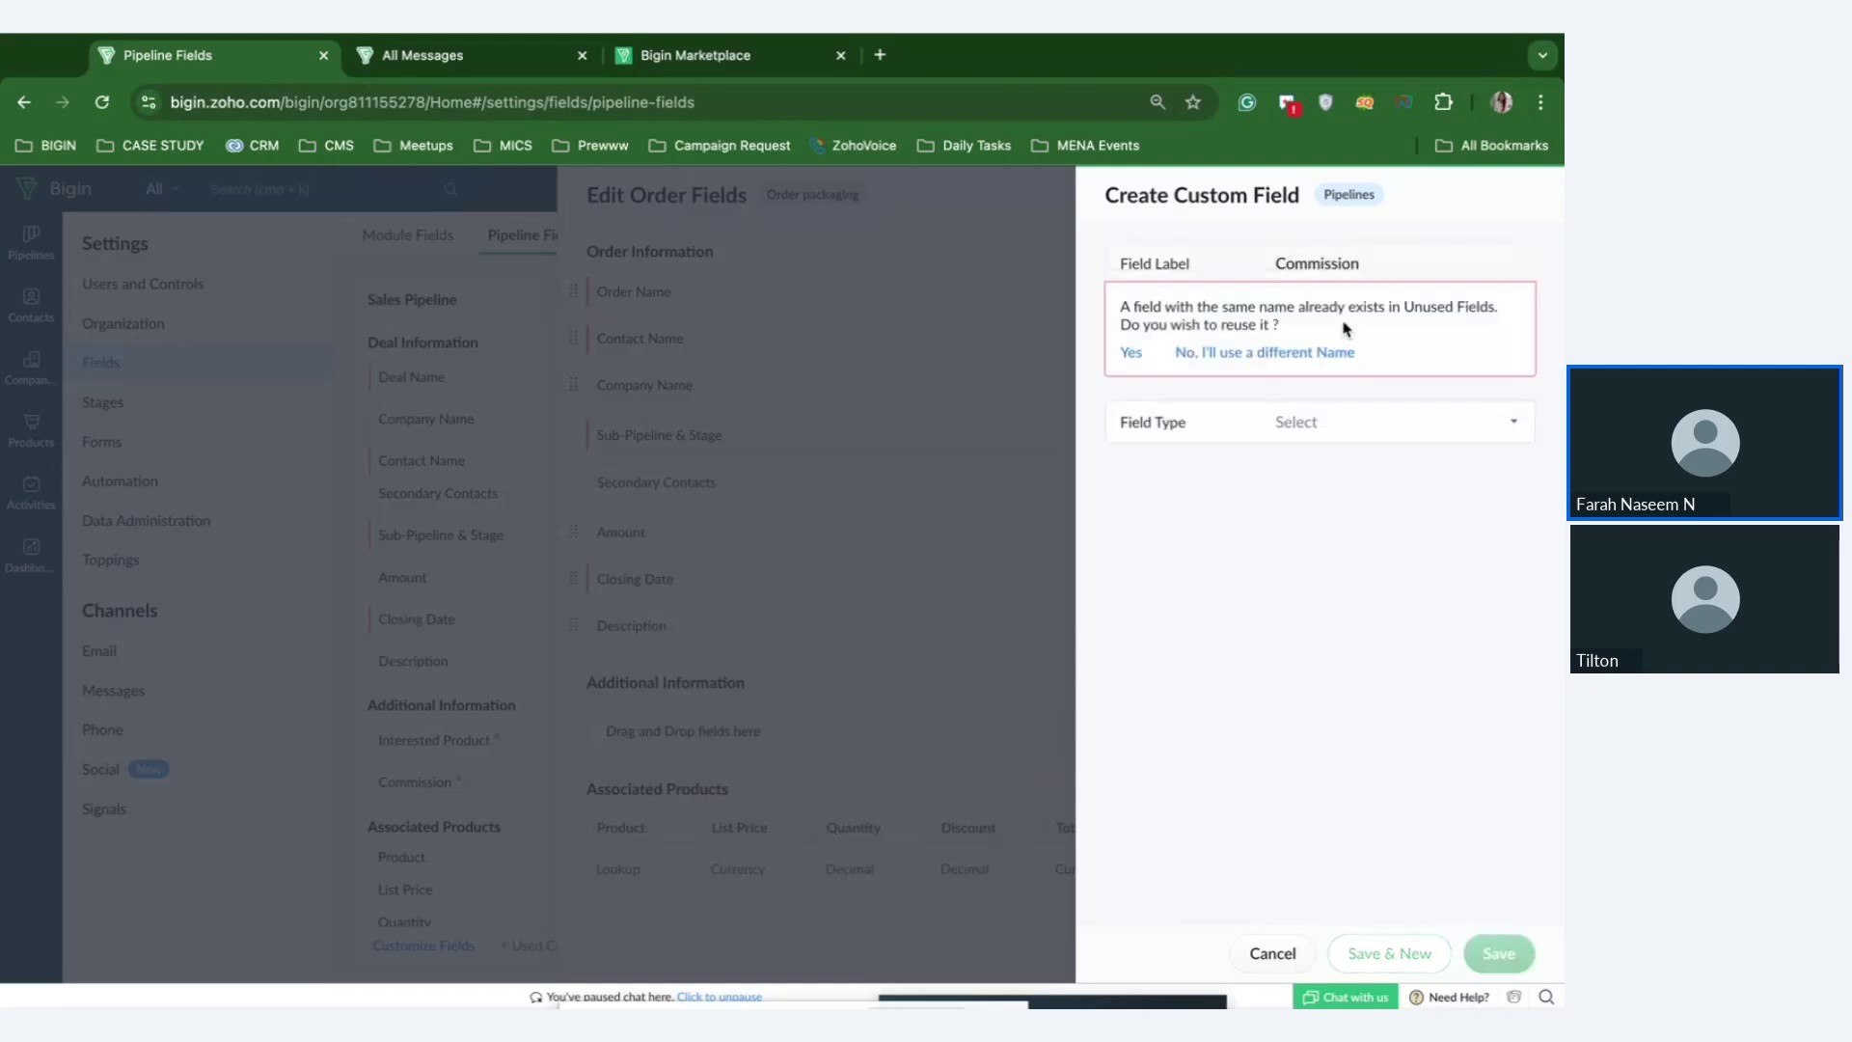
left_click(1199, 355)
left_click(1376, 266)
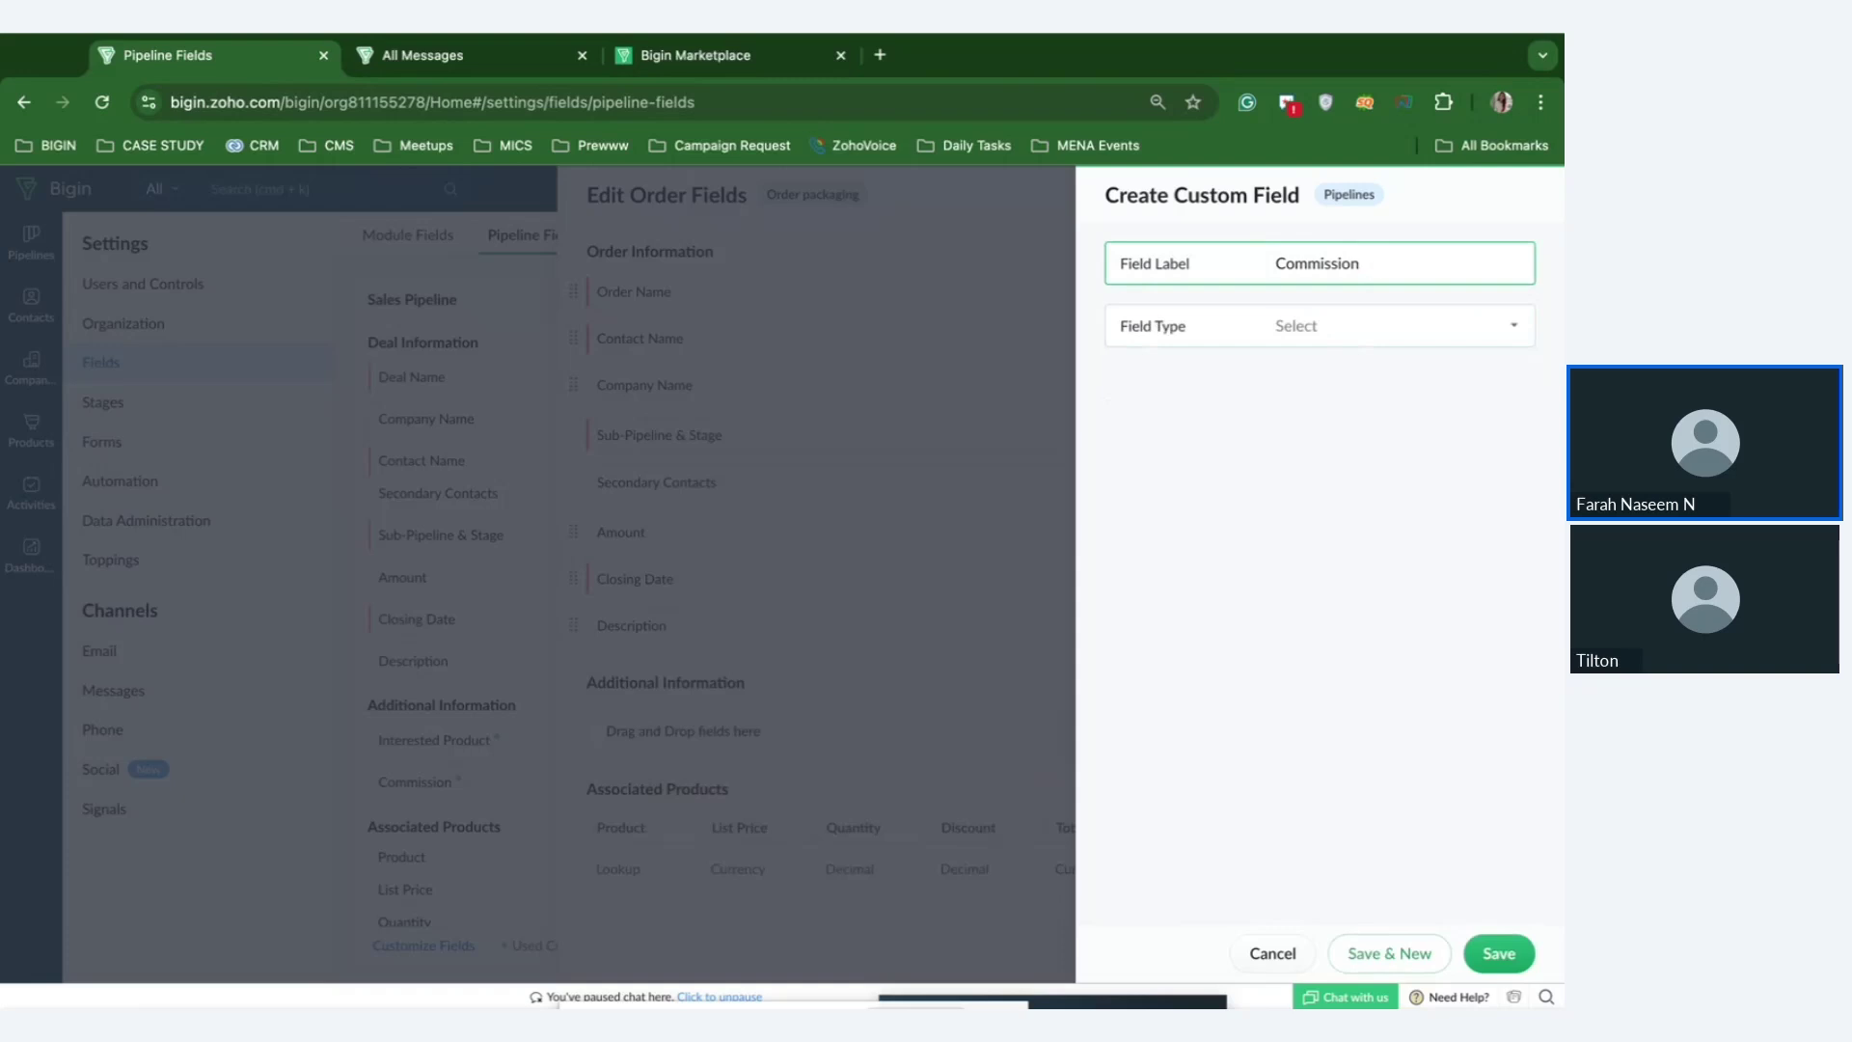
type("s for sales")
Set the field type to Formula and review the functions, fields and operators available for the expression.
left_click(1364, 335)
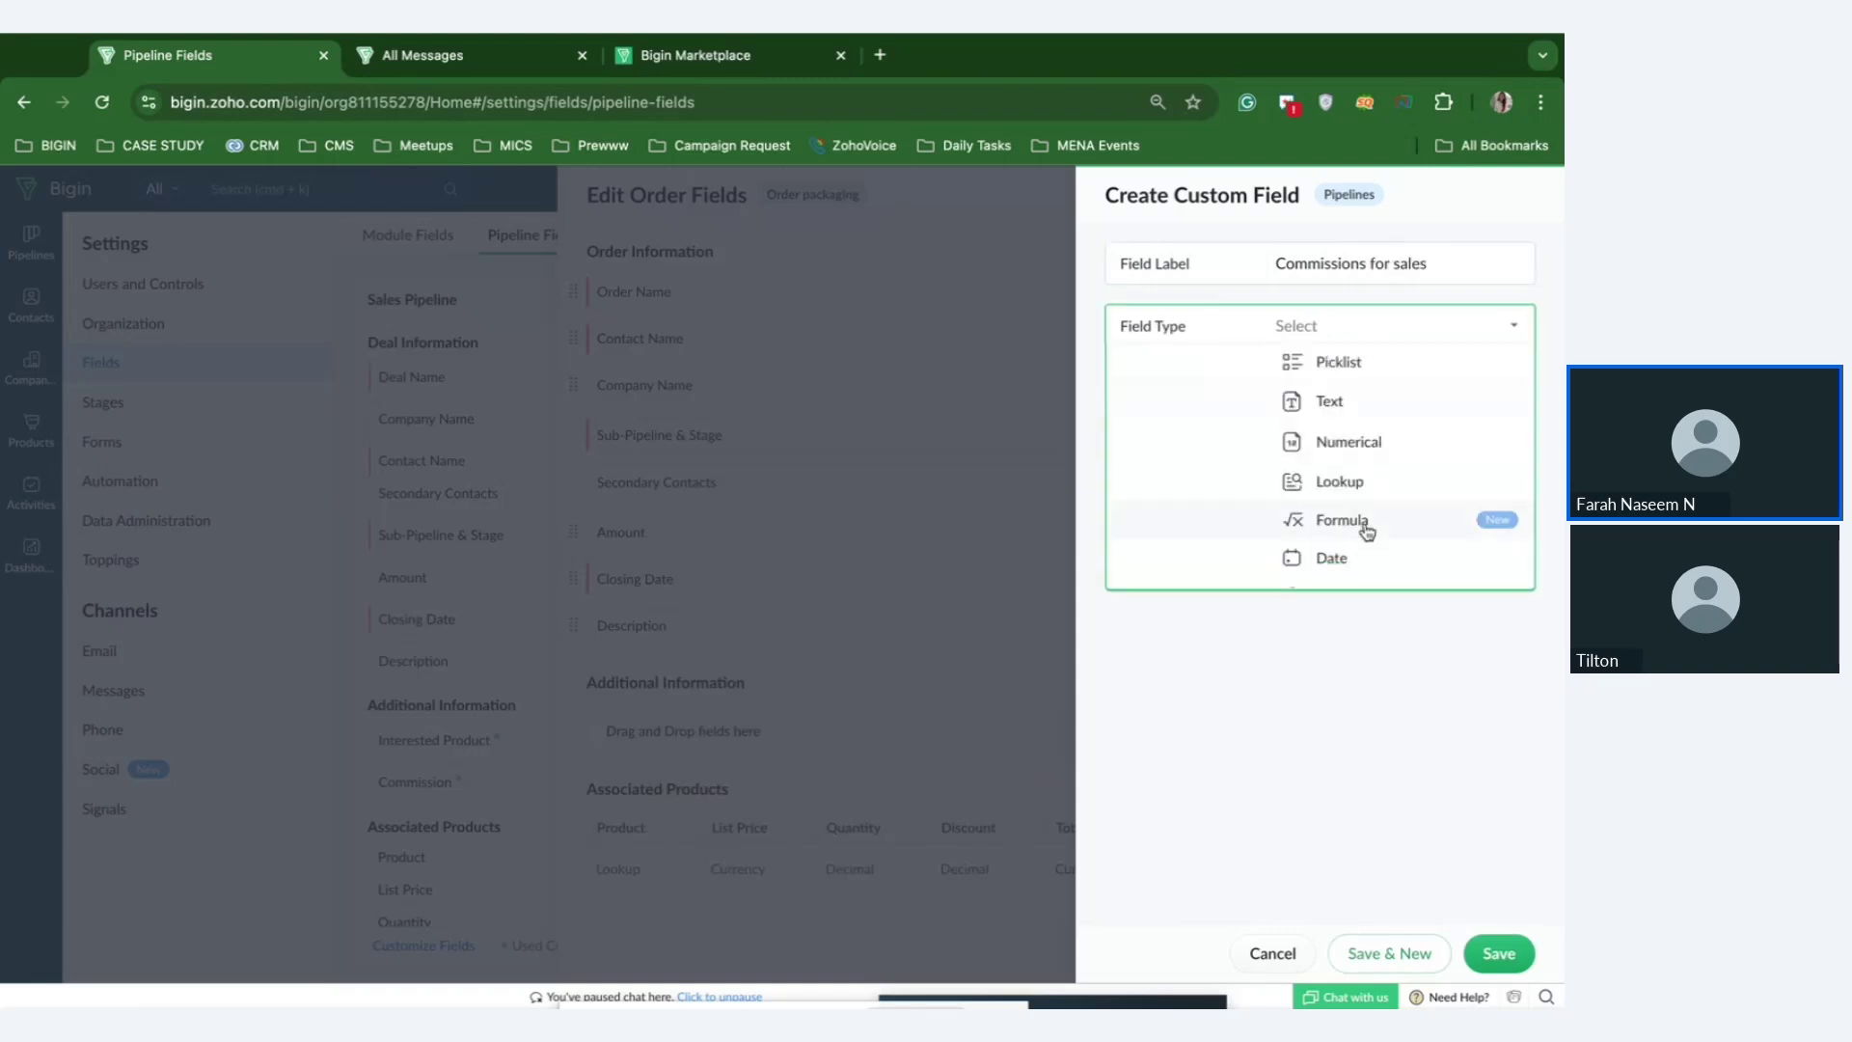
scroll(1367, 530, "down", 1)
left_click(1366, 471)
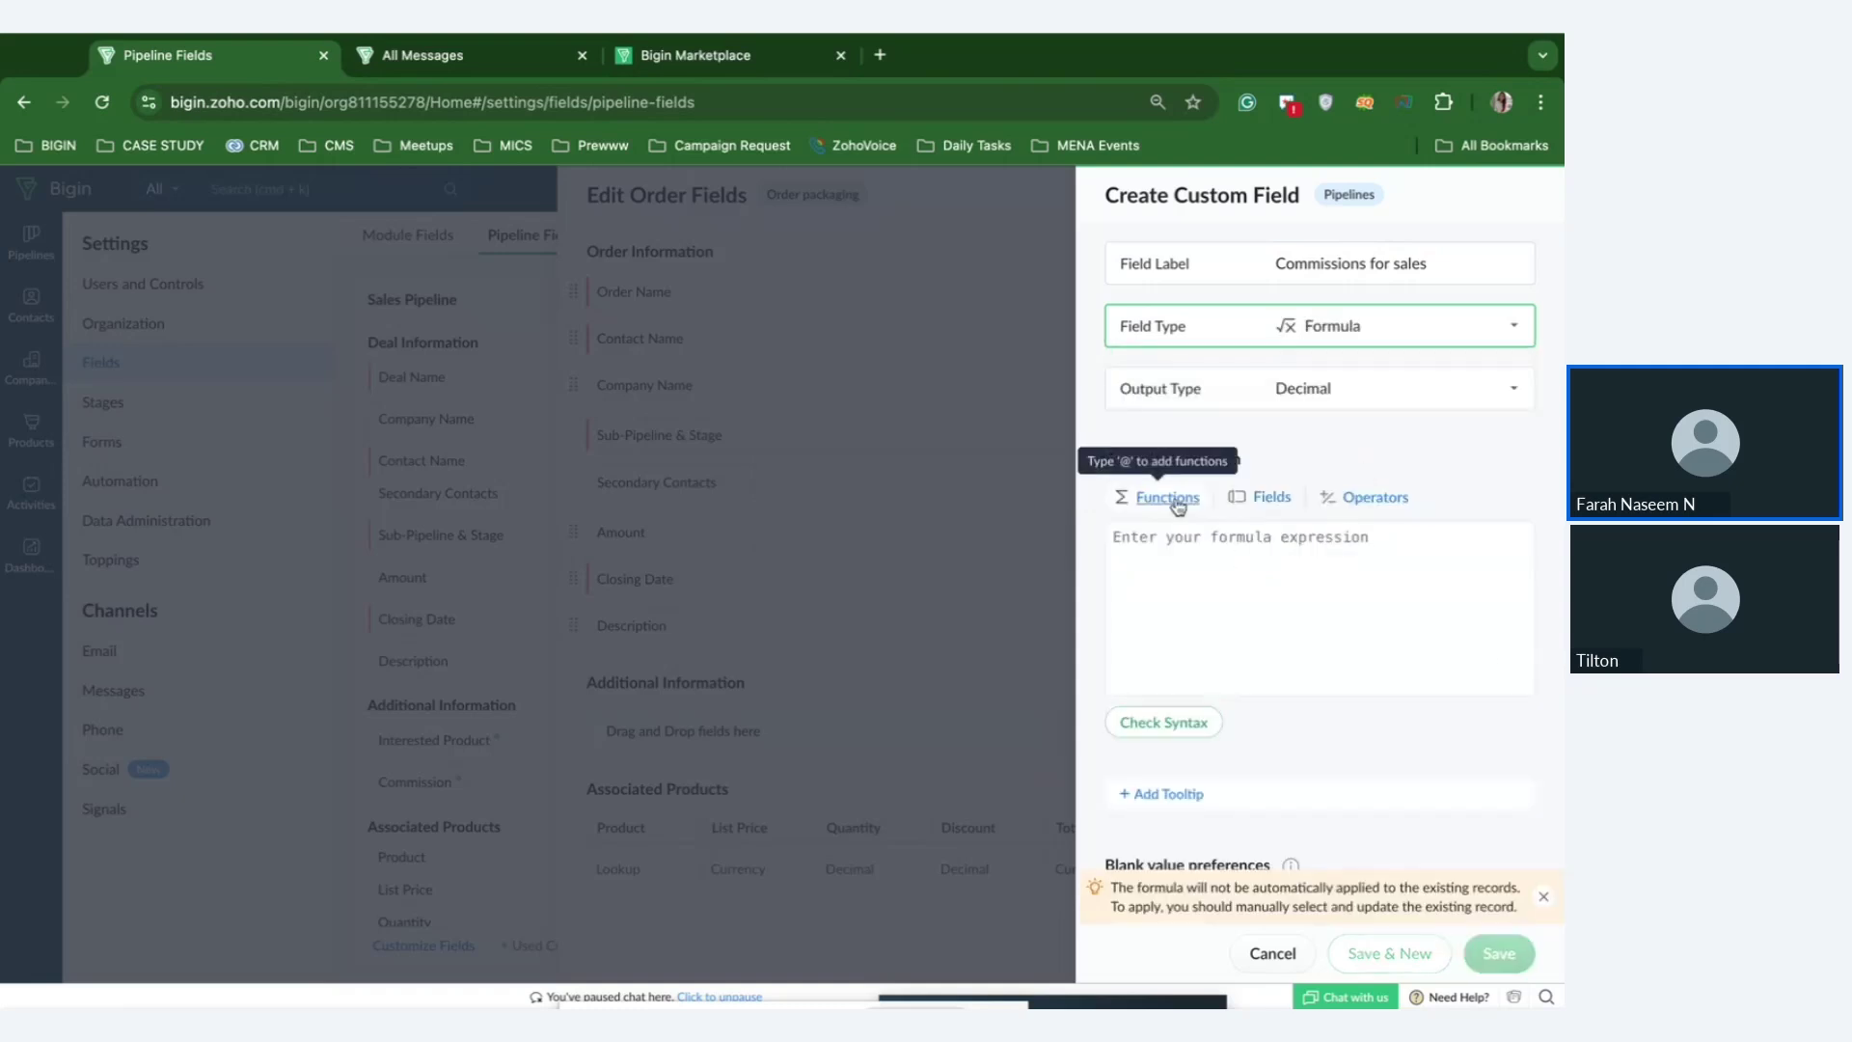
left_click(1177, 505)
scroll(938, 425, "down", 2)
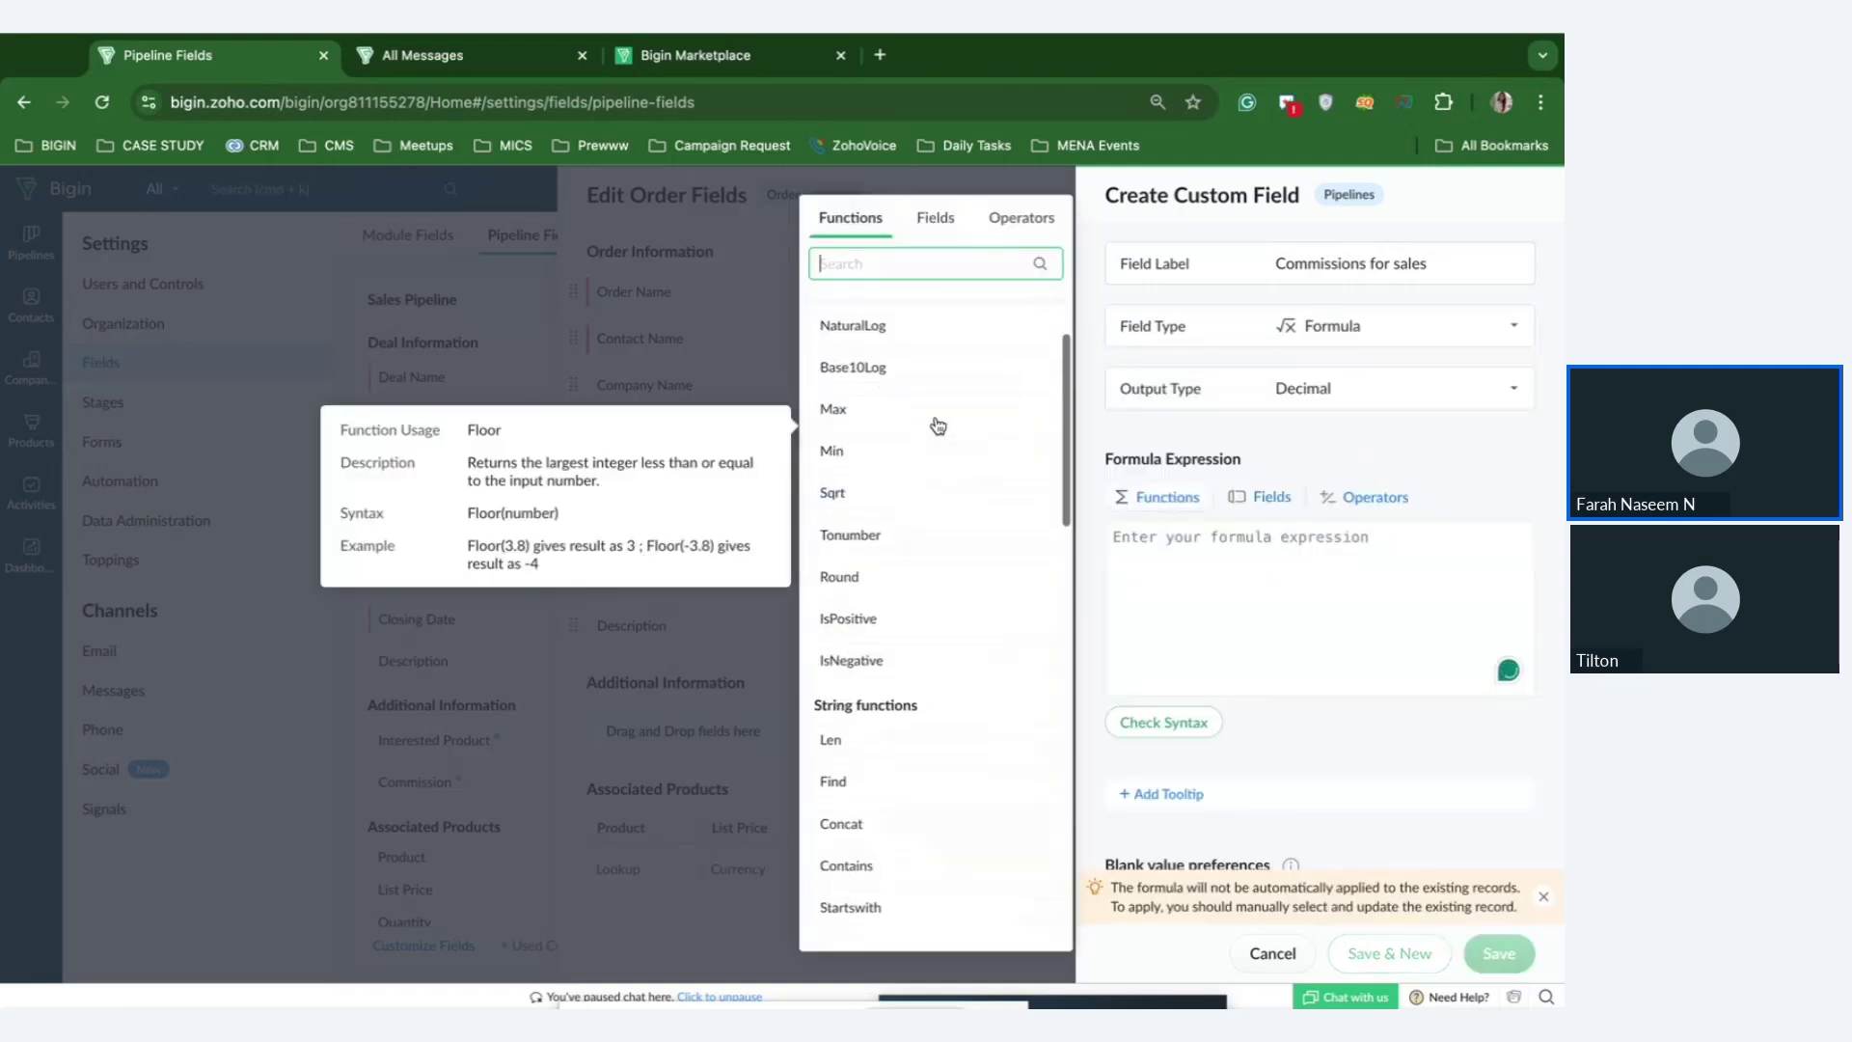
left_click(934, 223)
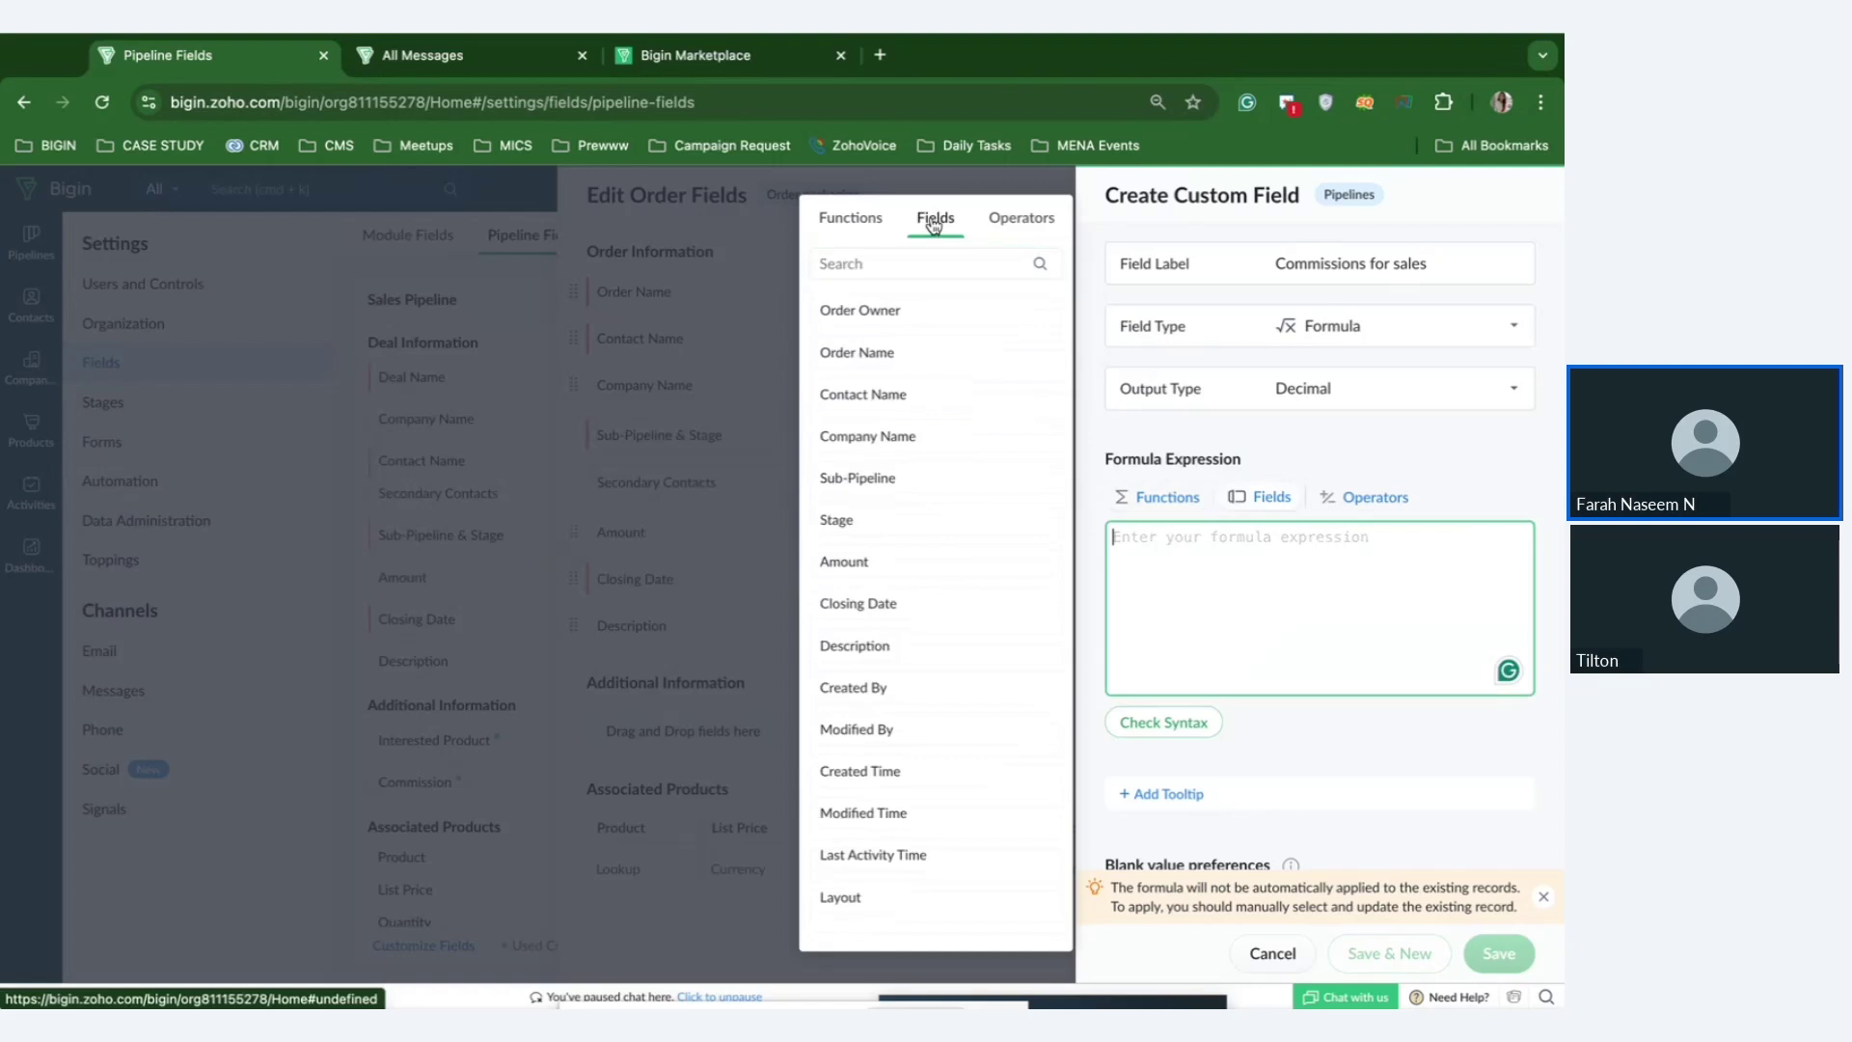
left_click(1020, 226)
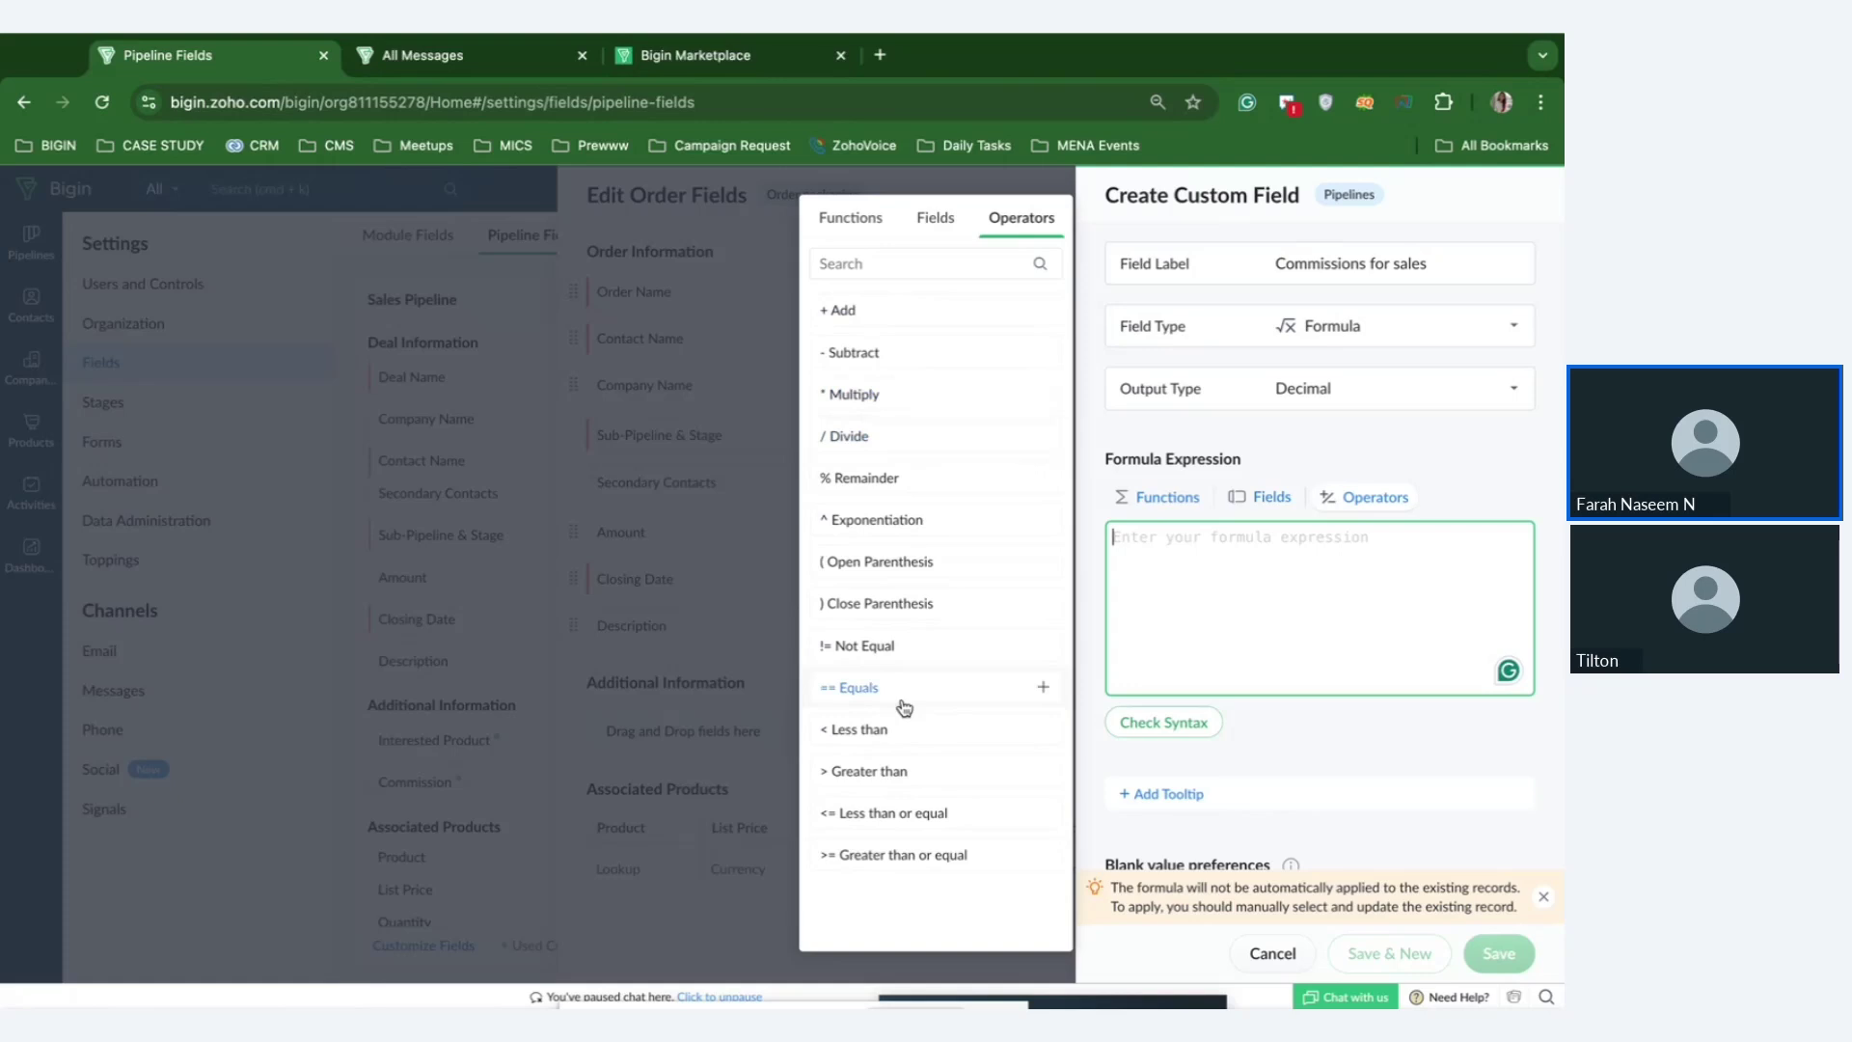
Copy the formula (${Amount}*20)/100 from the Zoho Notebook note and paste it as the formula expression.
left_click(1507, 998)
left_click_drag(1322, 703, 1156, 700)
key("ctrl+c")
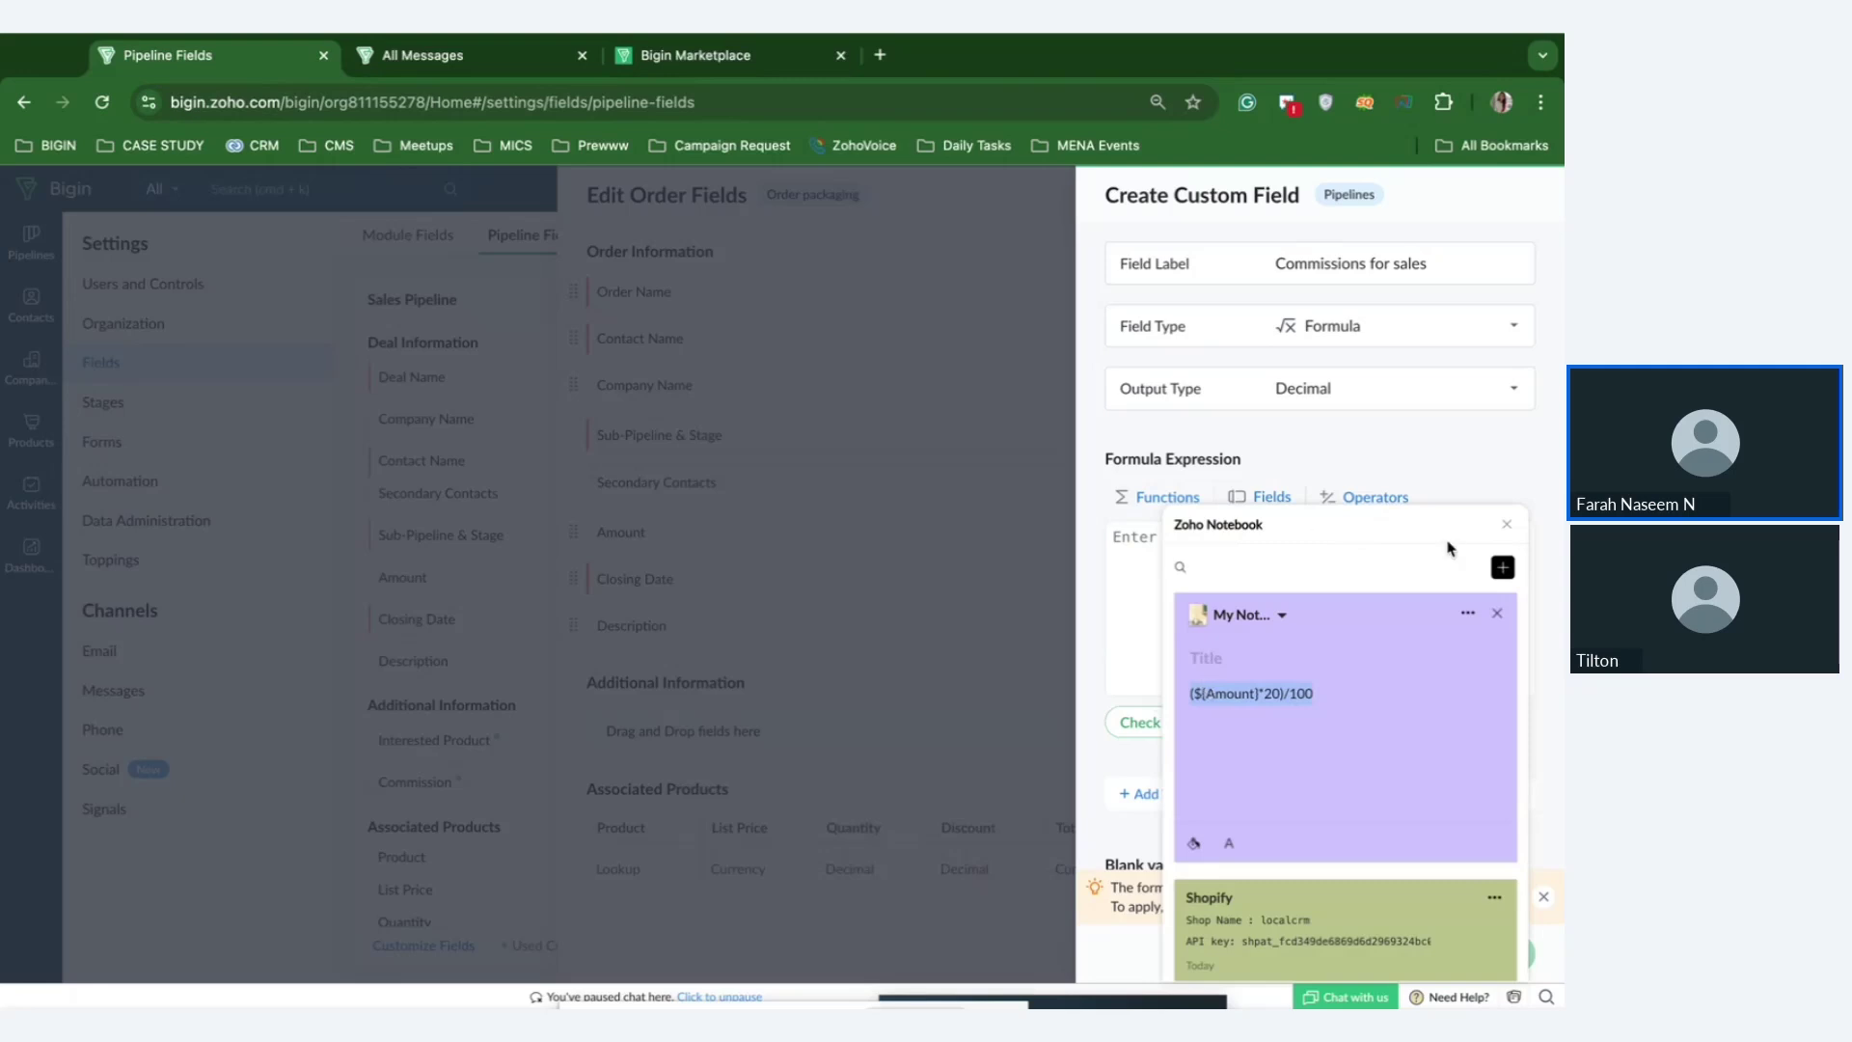
left_click(1507, 529)
left_click(1262, 569)
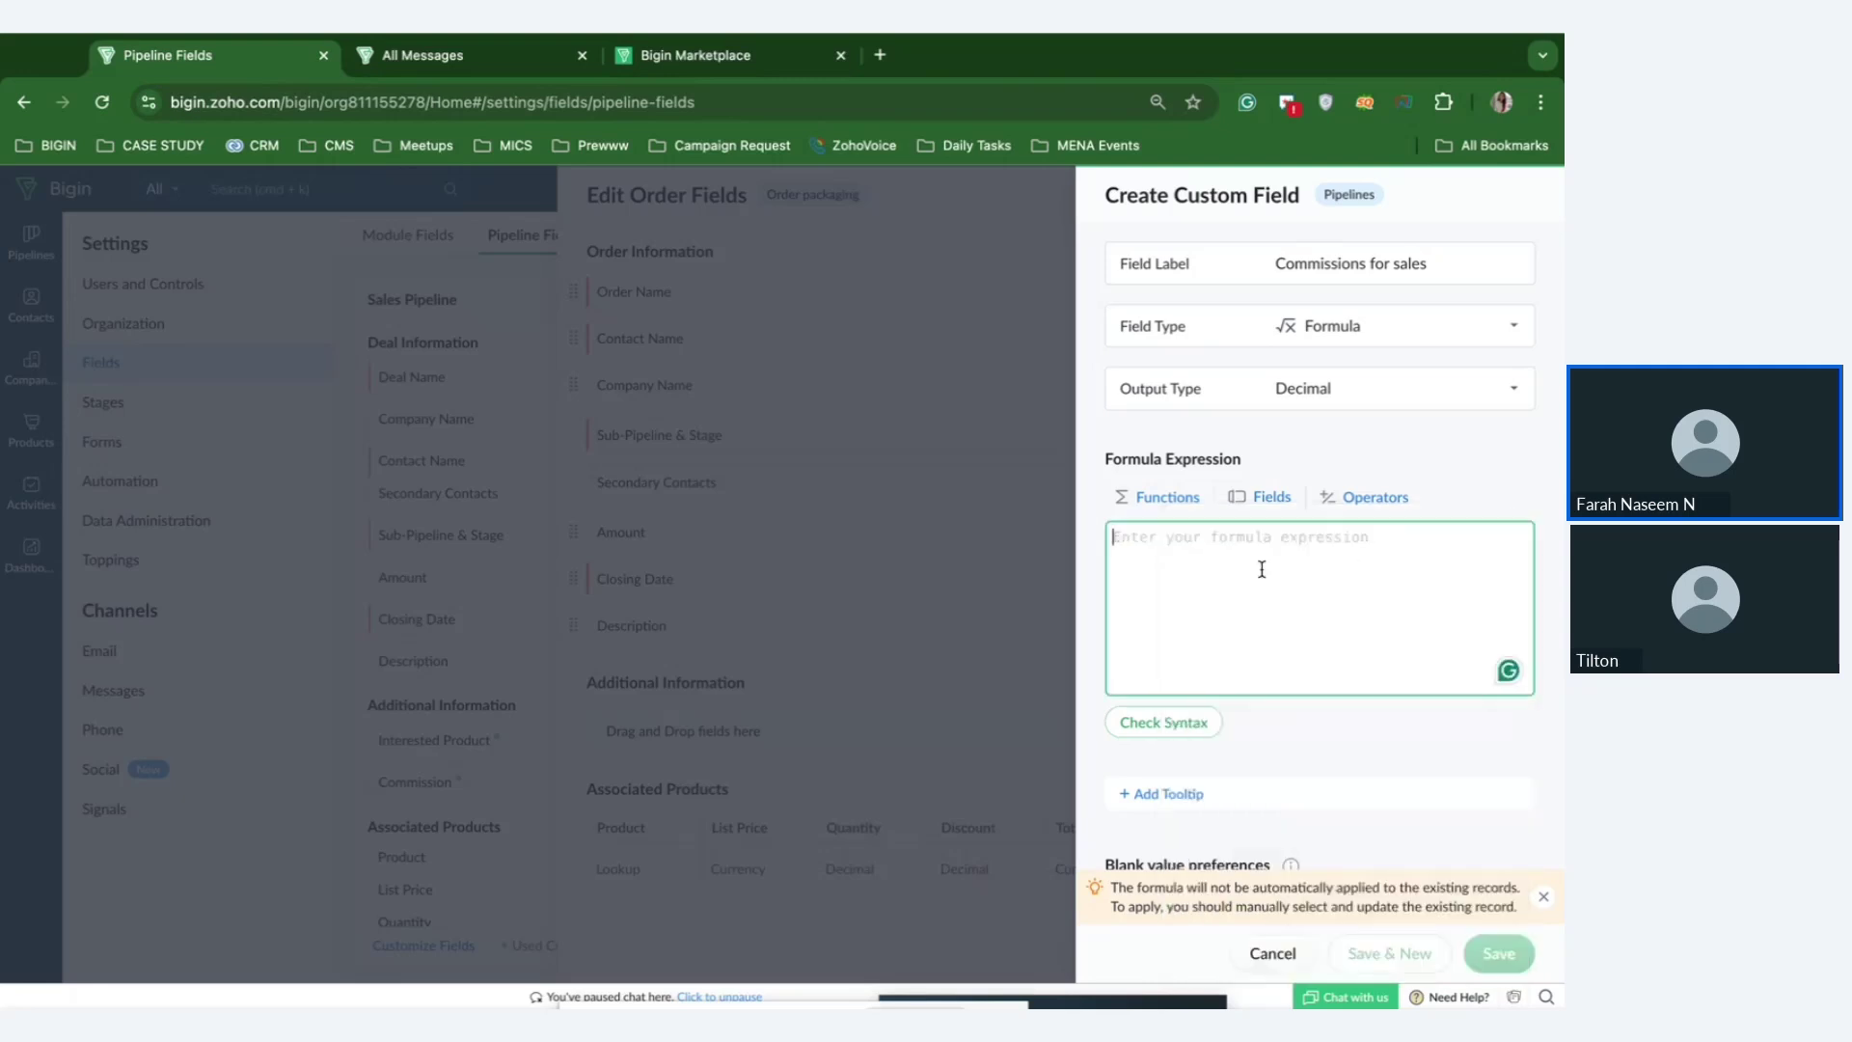
key("ctrl+v")
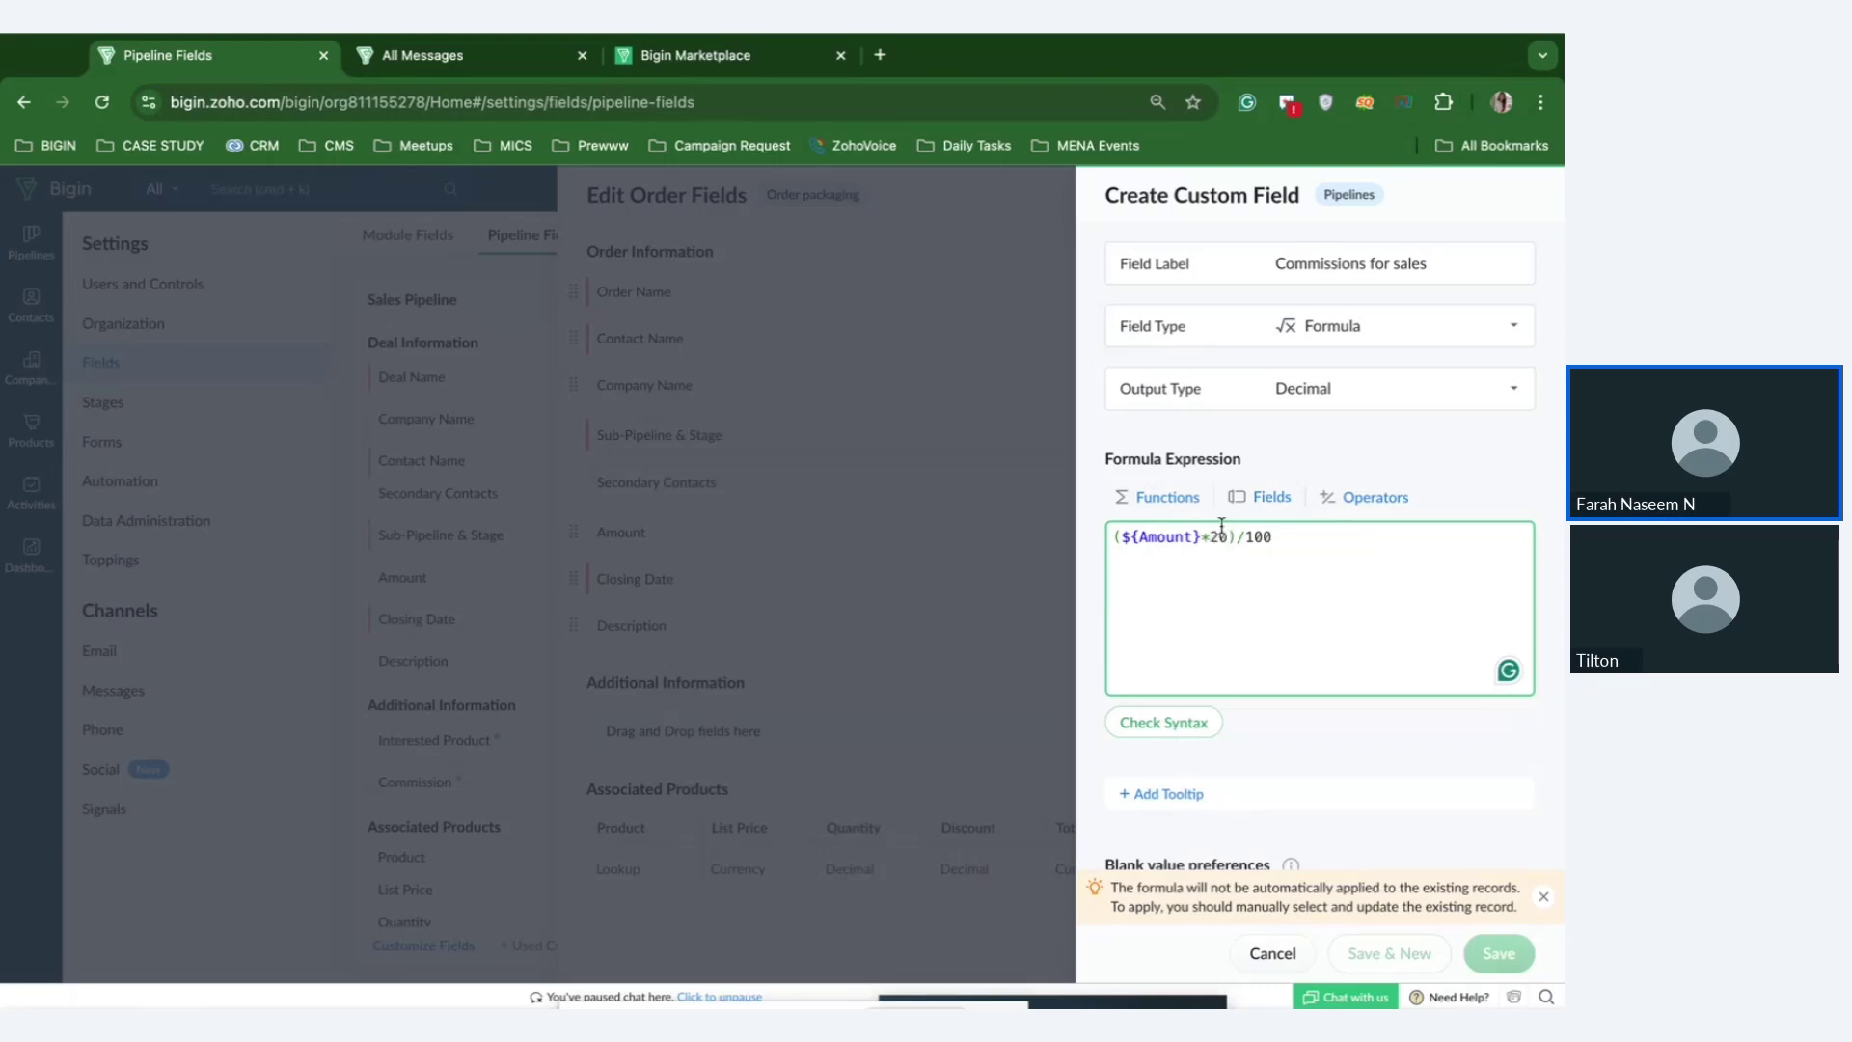
Check the formula's syntax, then save the custom field and the Order packaging field layout.
left_click(1161, 728)
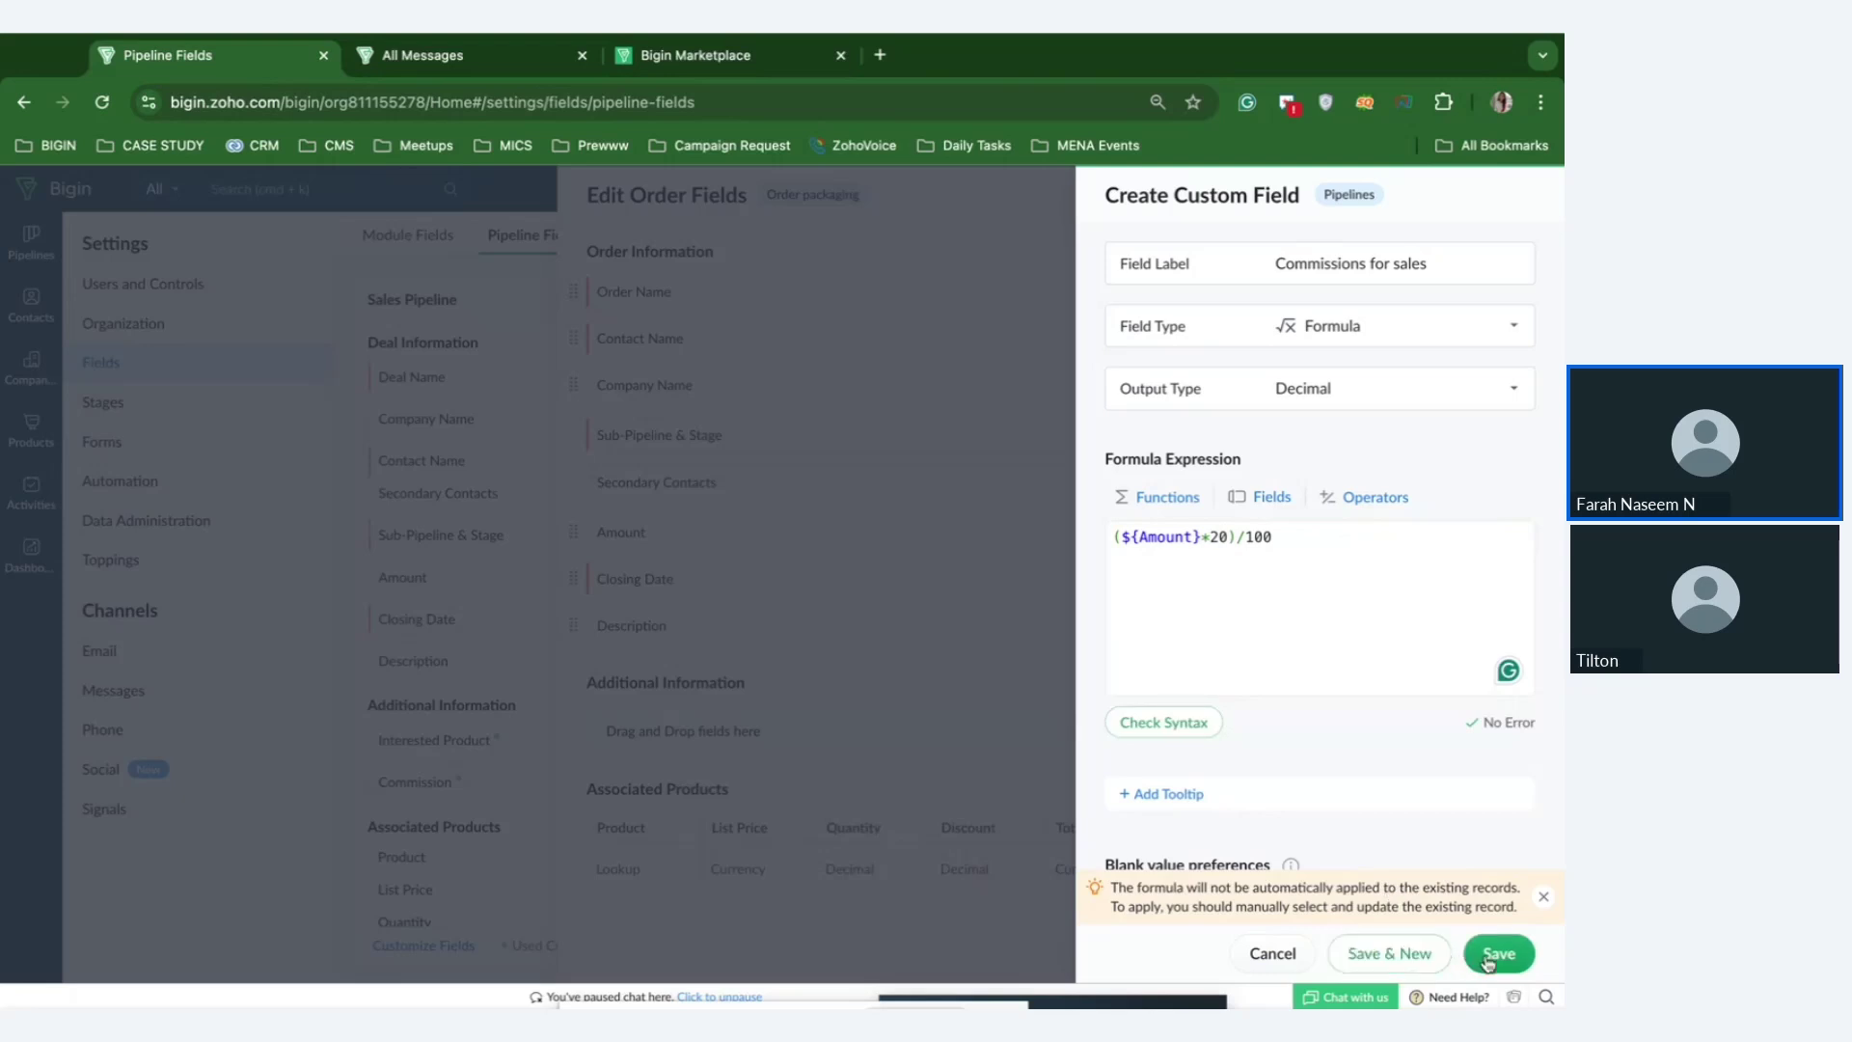
left_click(1488, 957)
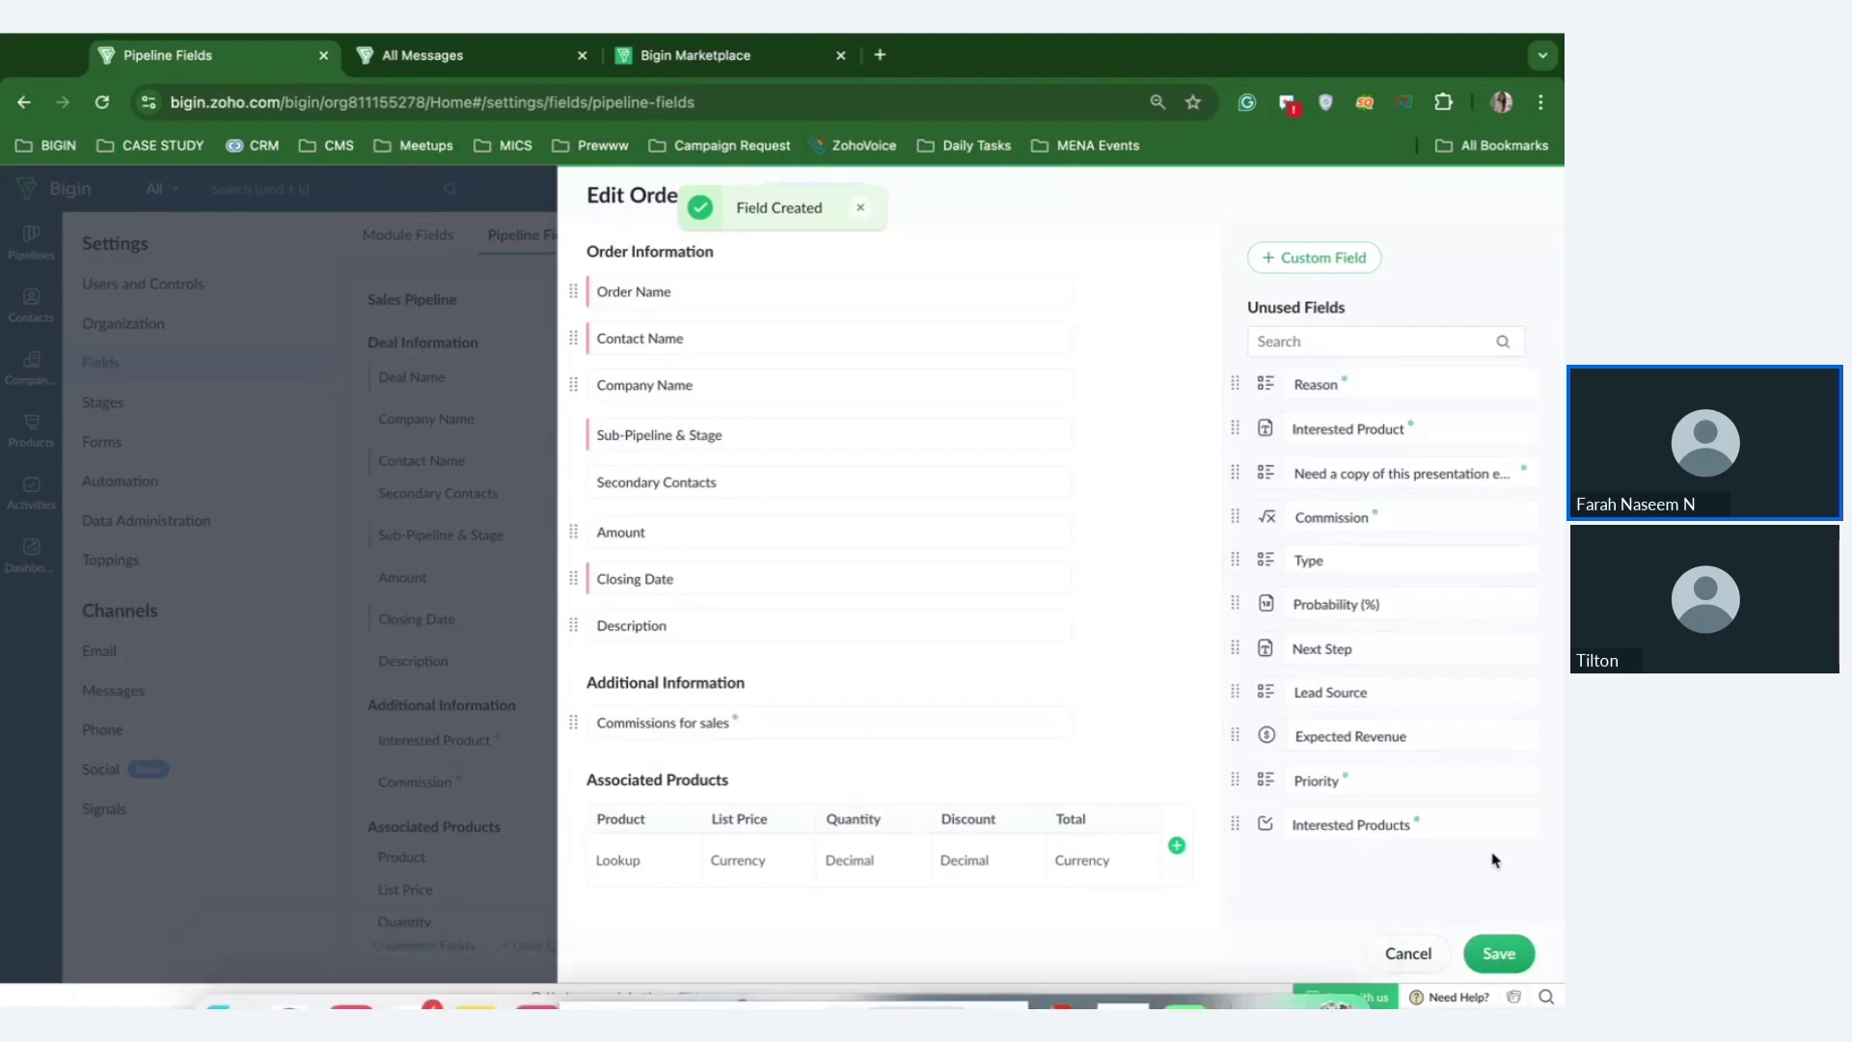
left_click(1498, 954)
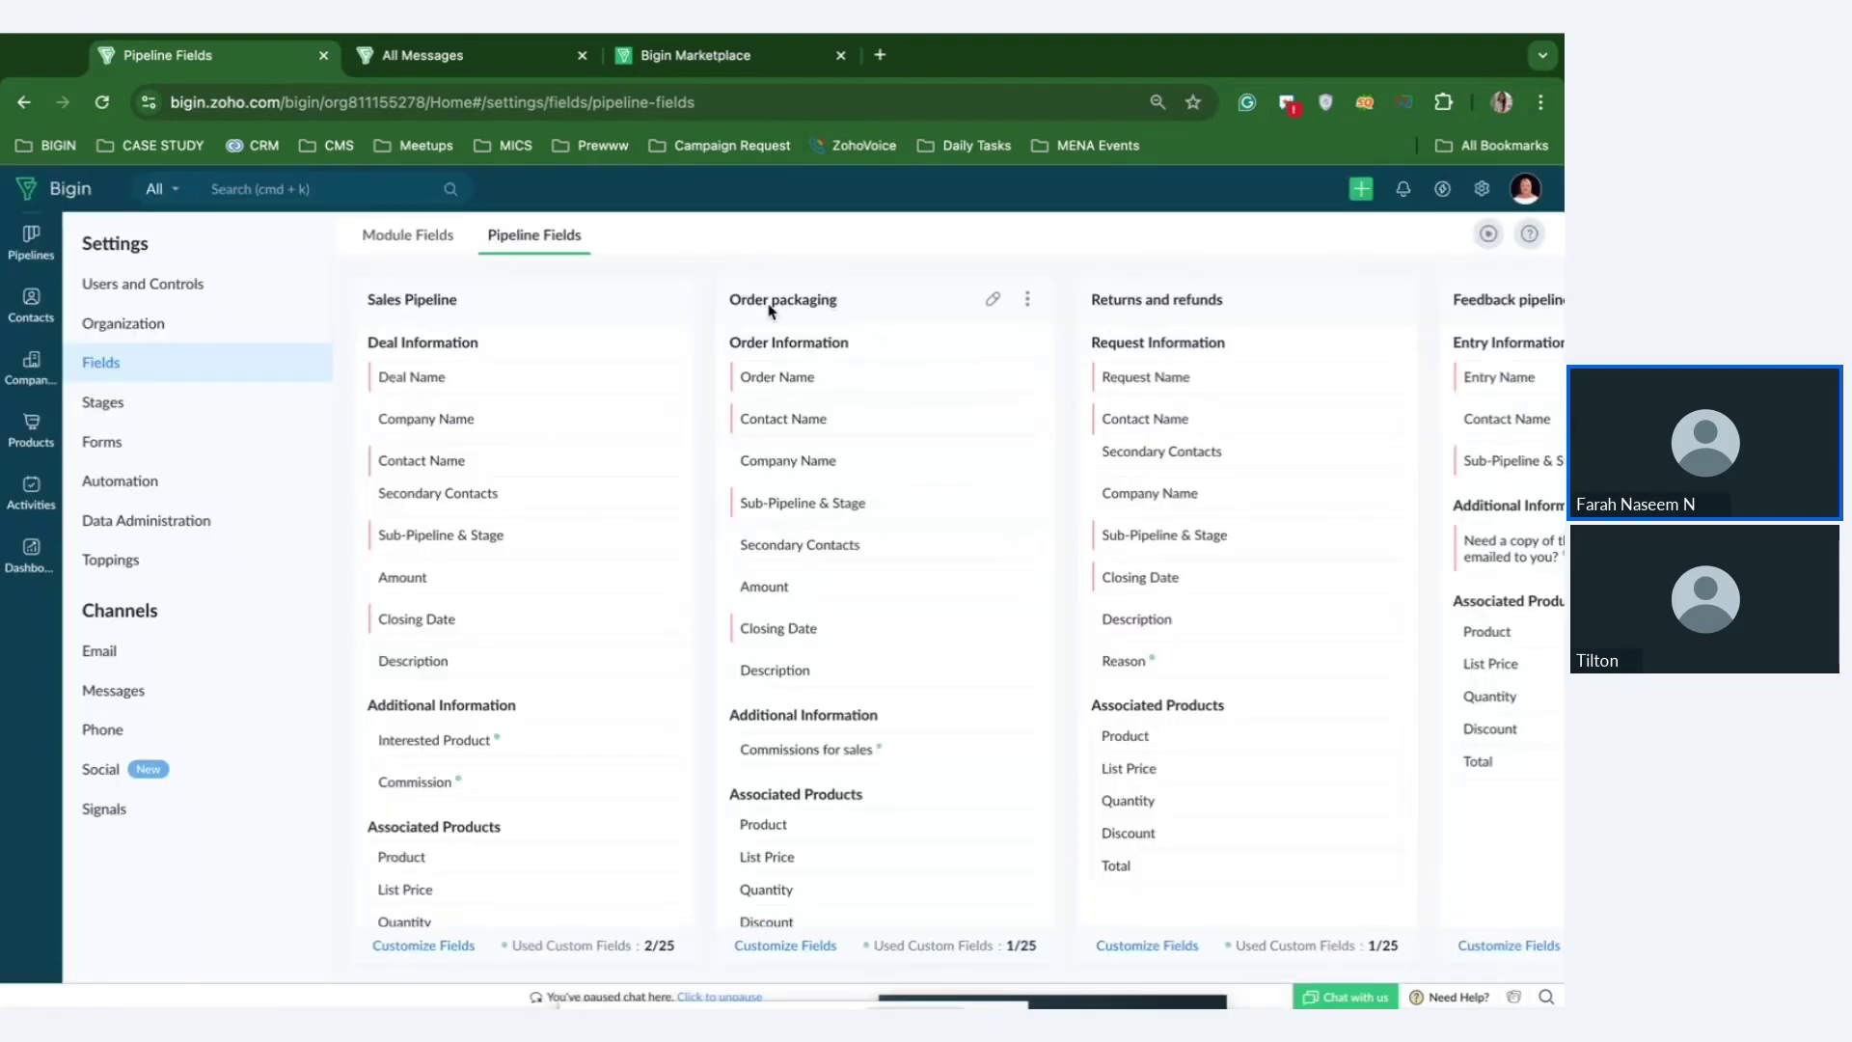
Check the new commission field in the "Notebooks- 300-Sales Pipeline" and "Invoice sent-Sales Pipeline" orders of the Order packaging pipeline.
left_click(30, 241)
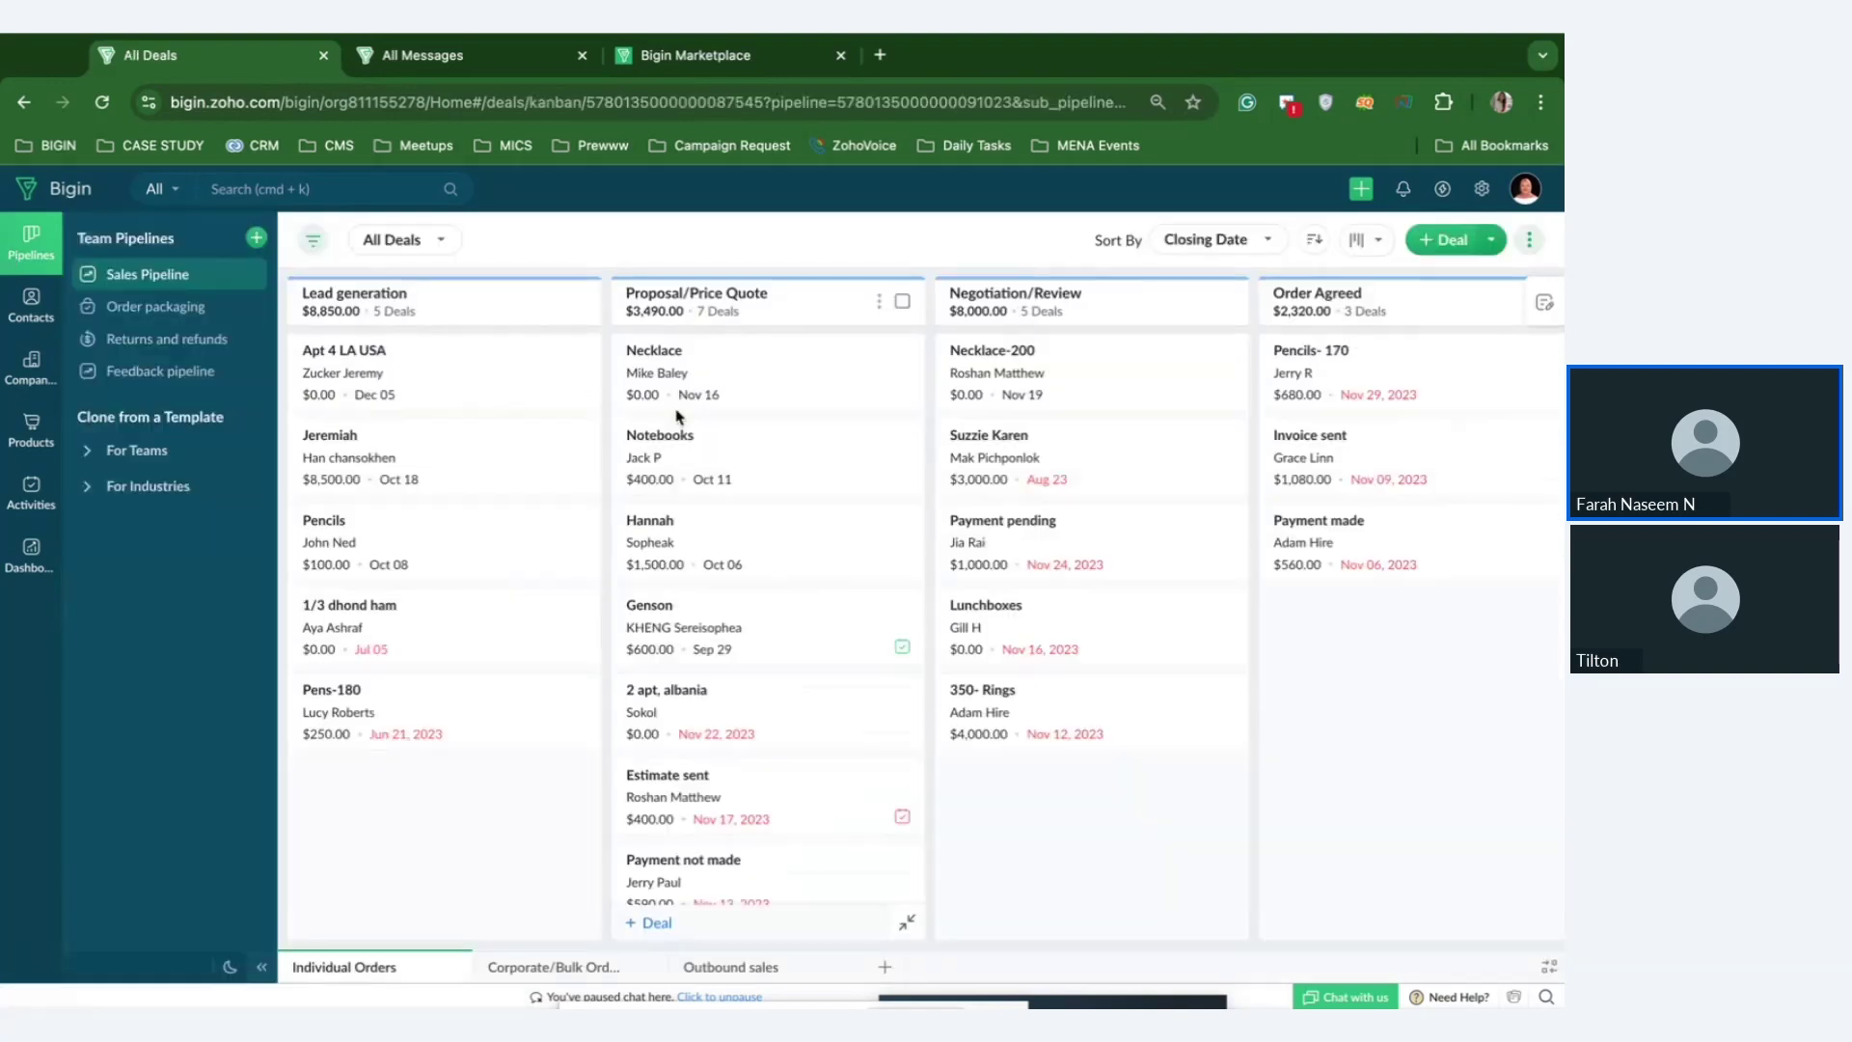
left_click(140, 307)
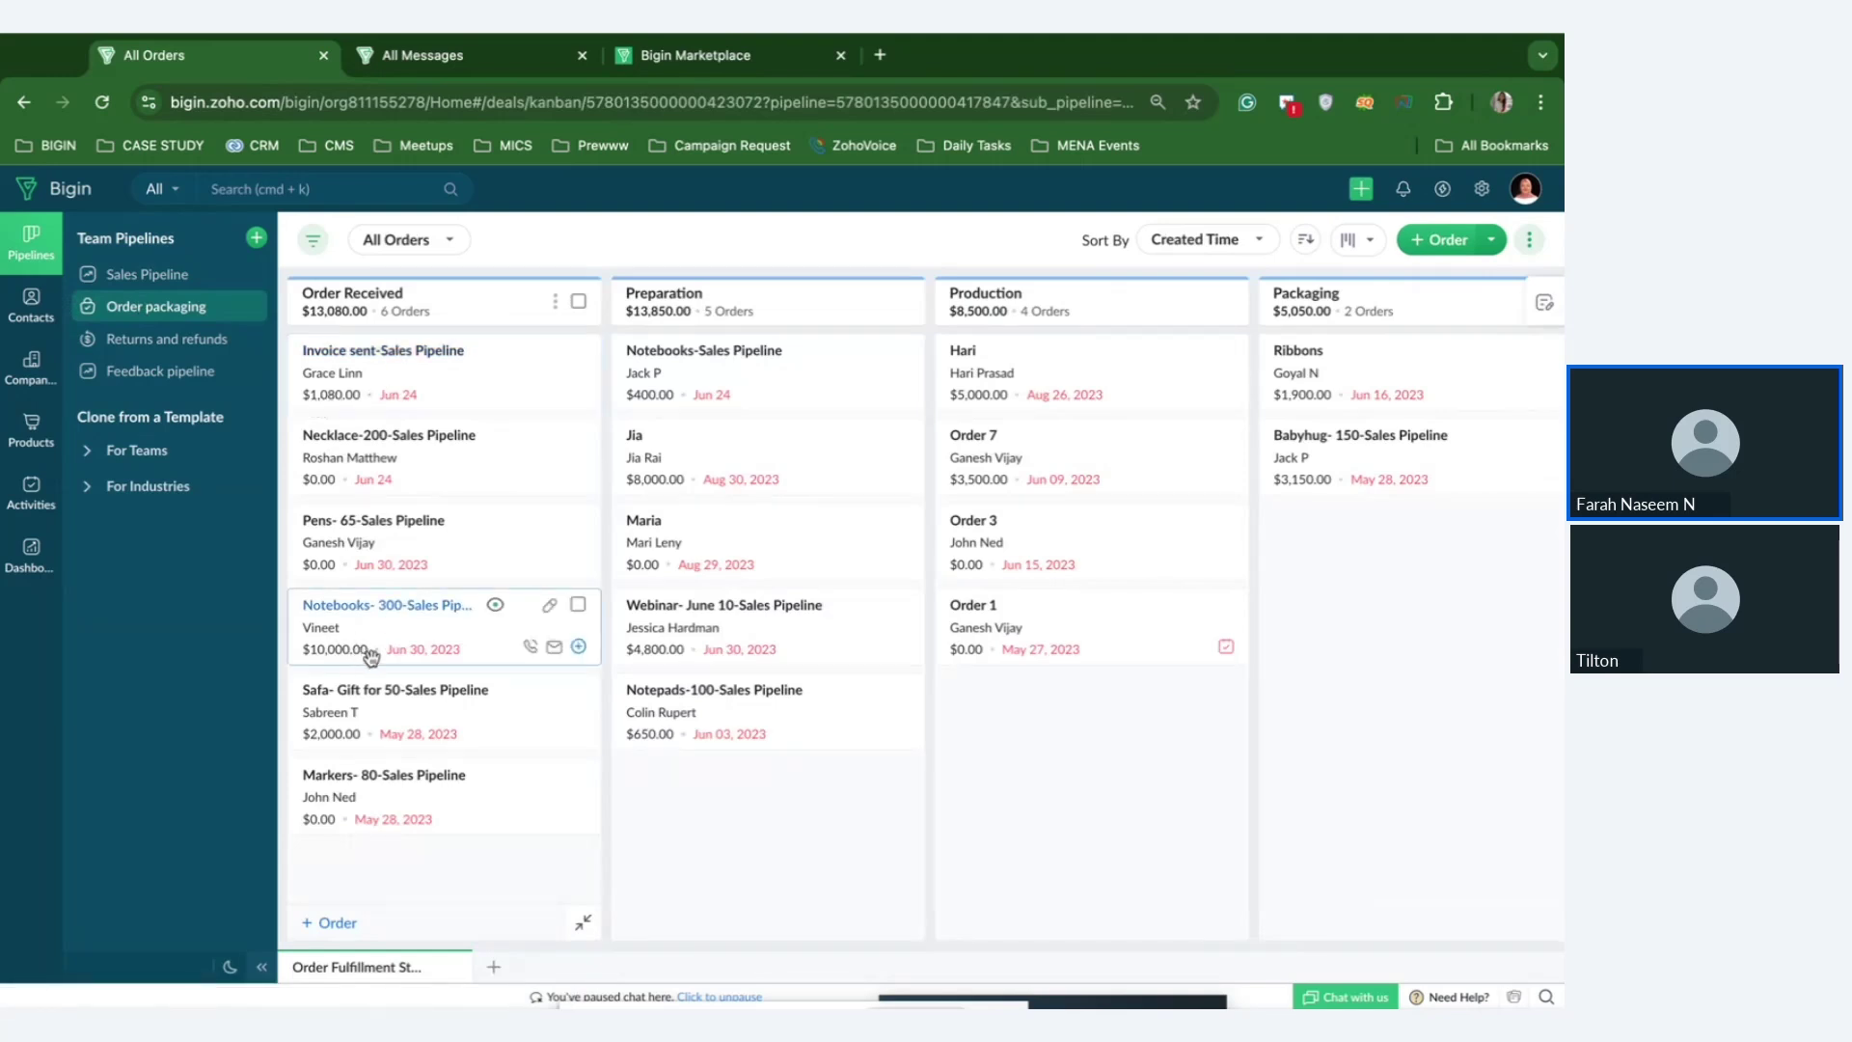
left_click(357, 618)
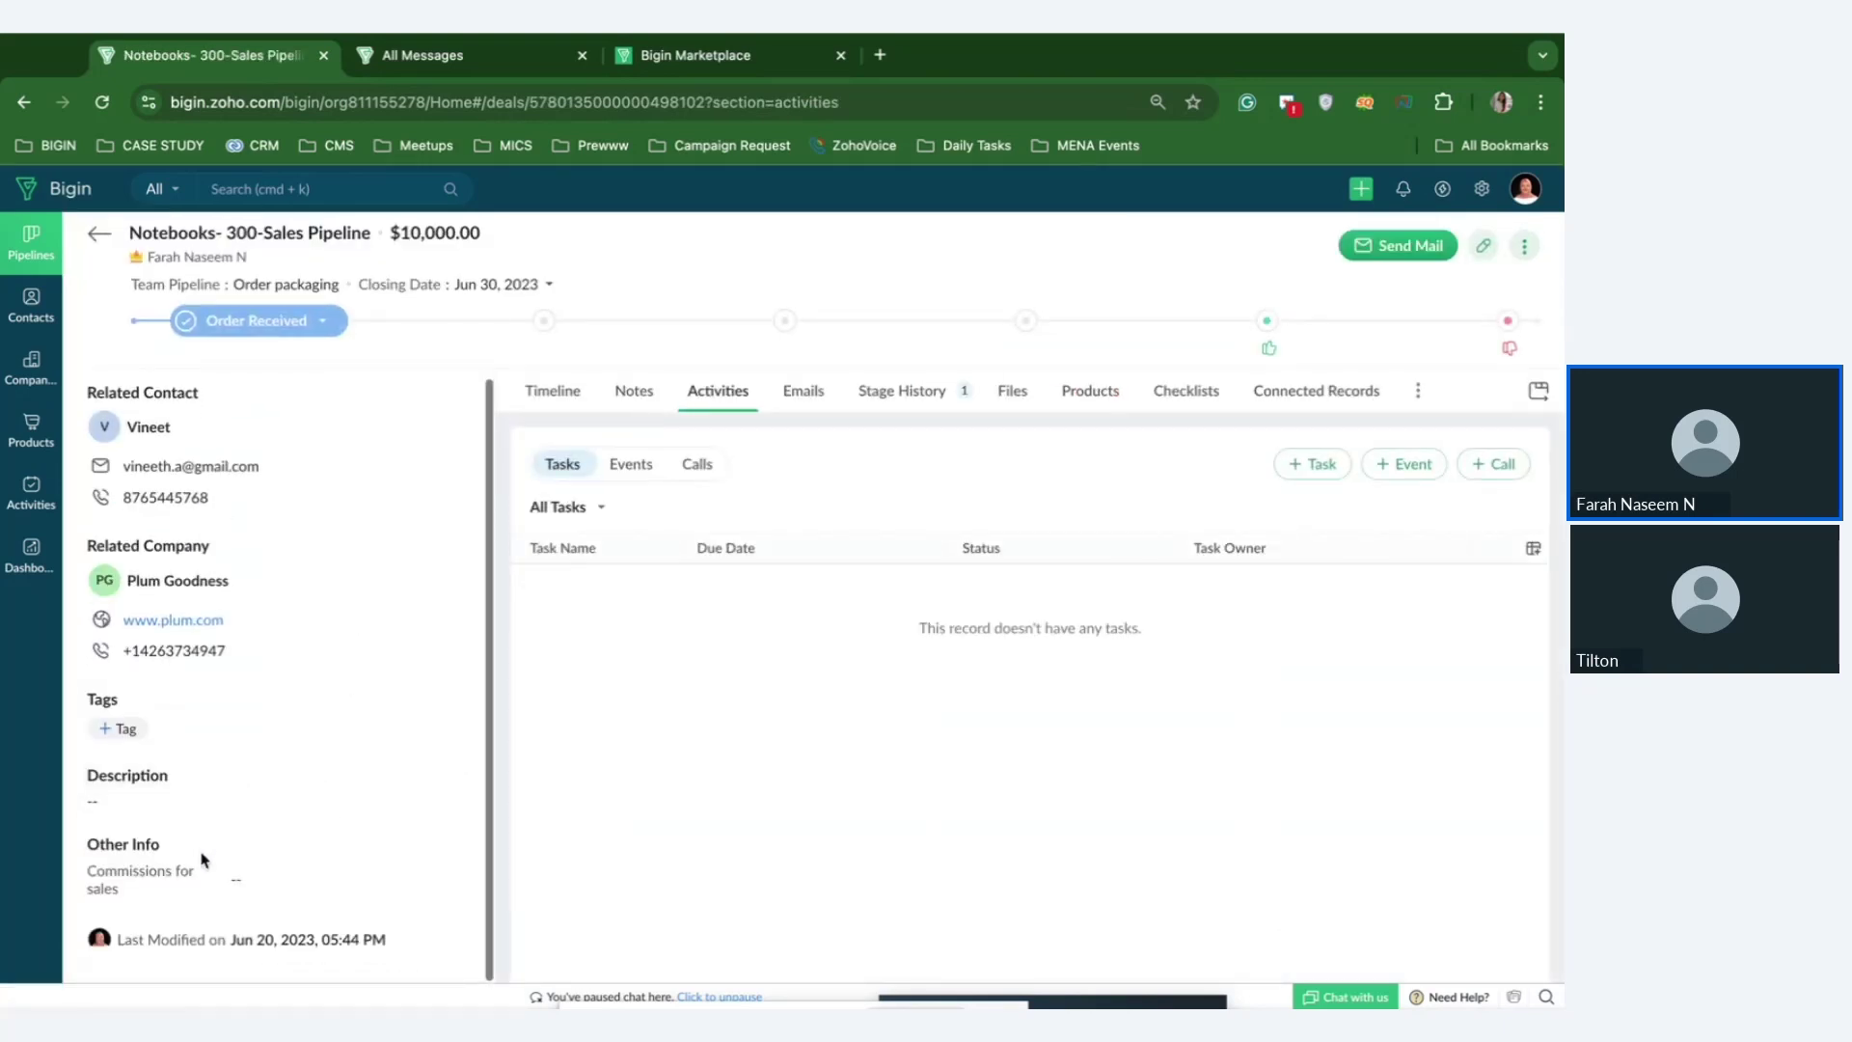
left_click(97, 234)
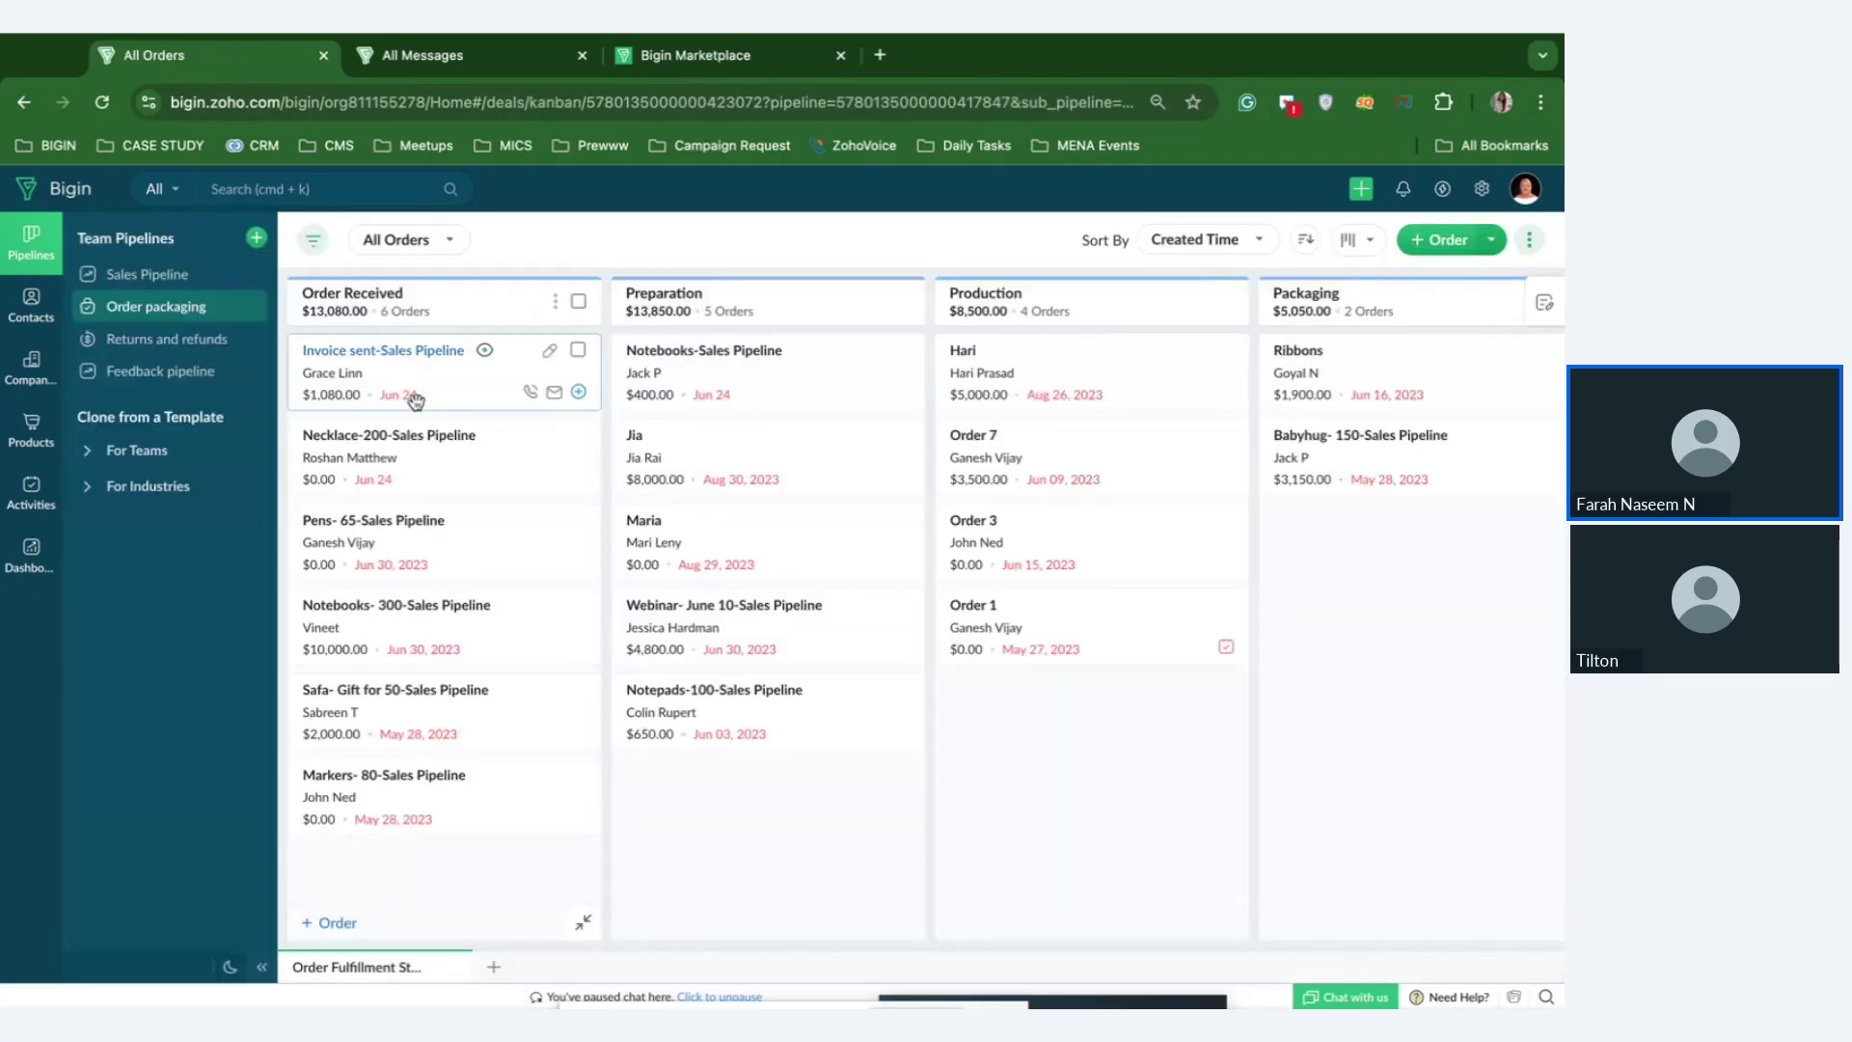
left_click(341, 371)
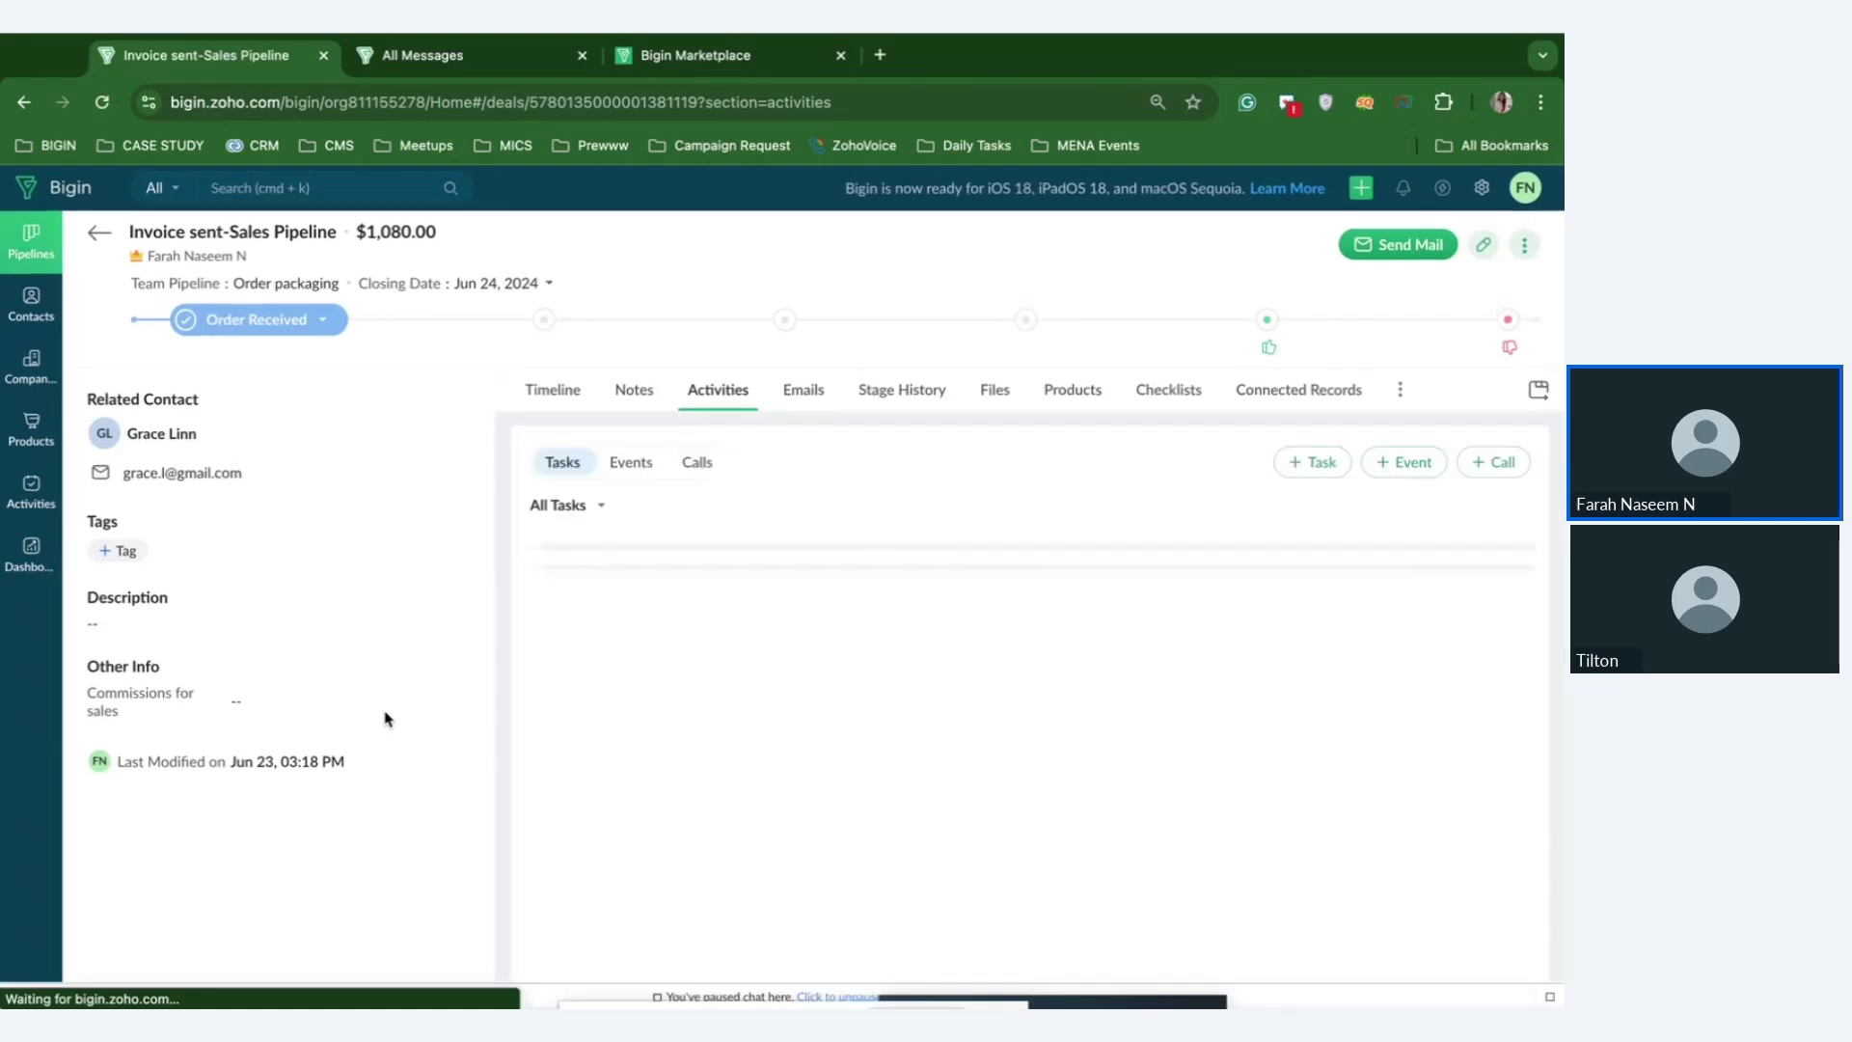
Open the $8,500 Lead generation deal in the Sales Pipeline to examine its commission.
left_click(32, 241)
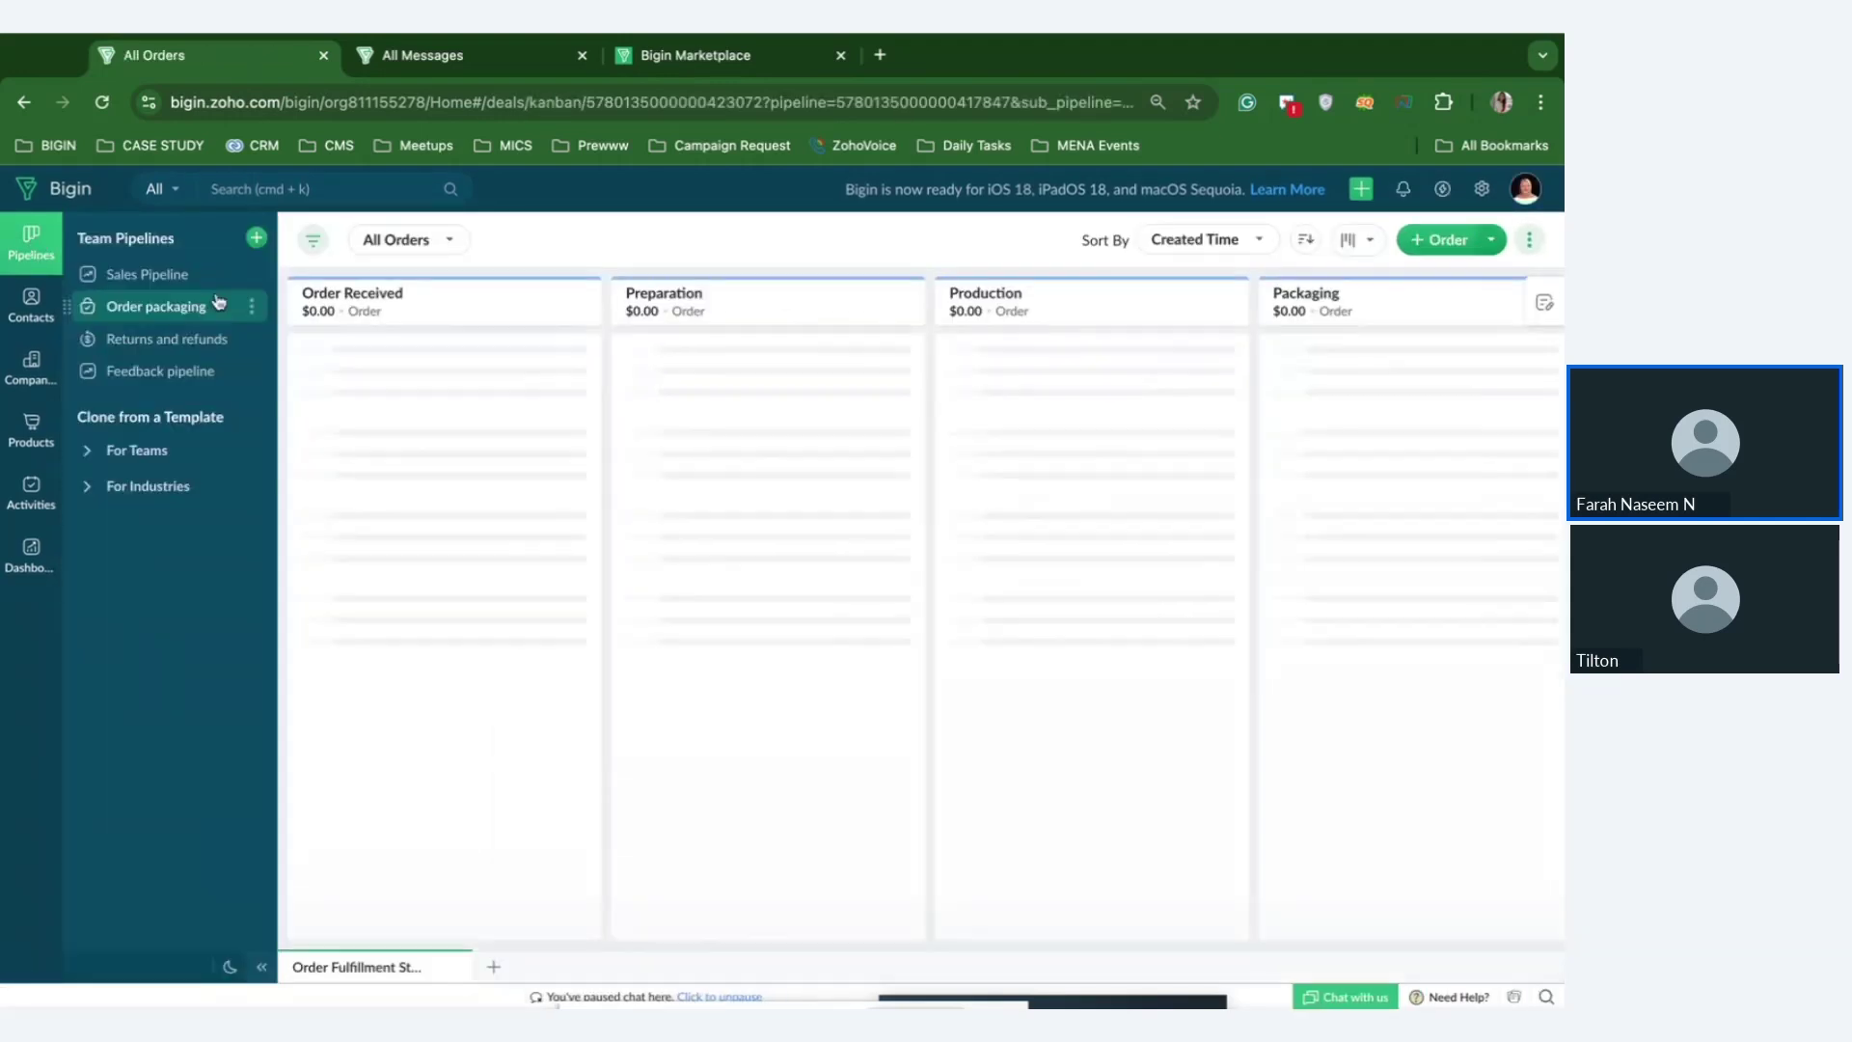
left_click(135, 275)
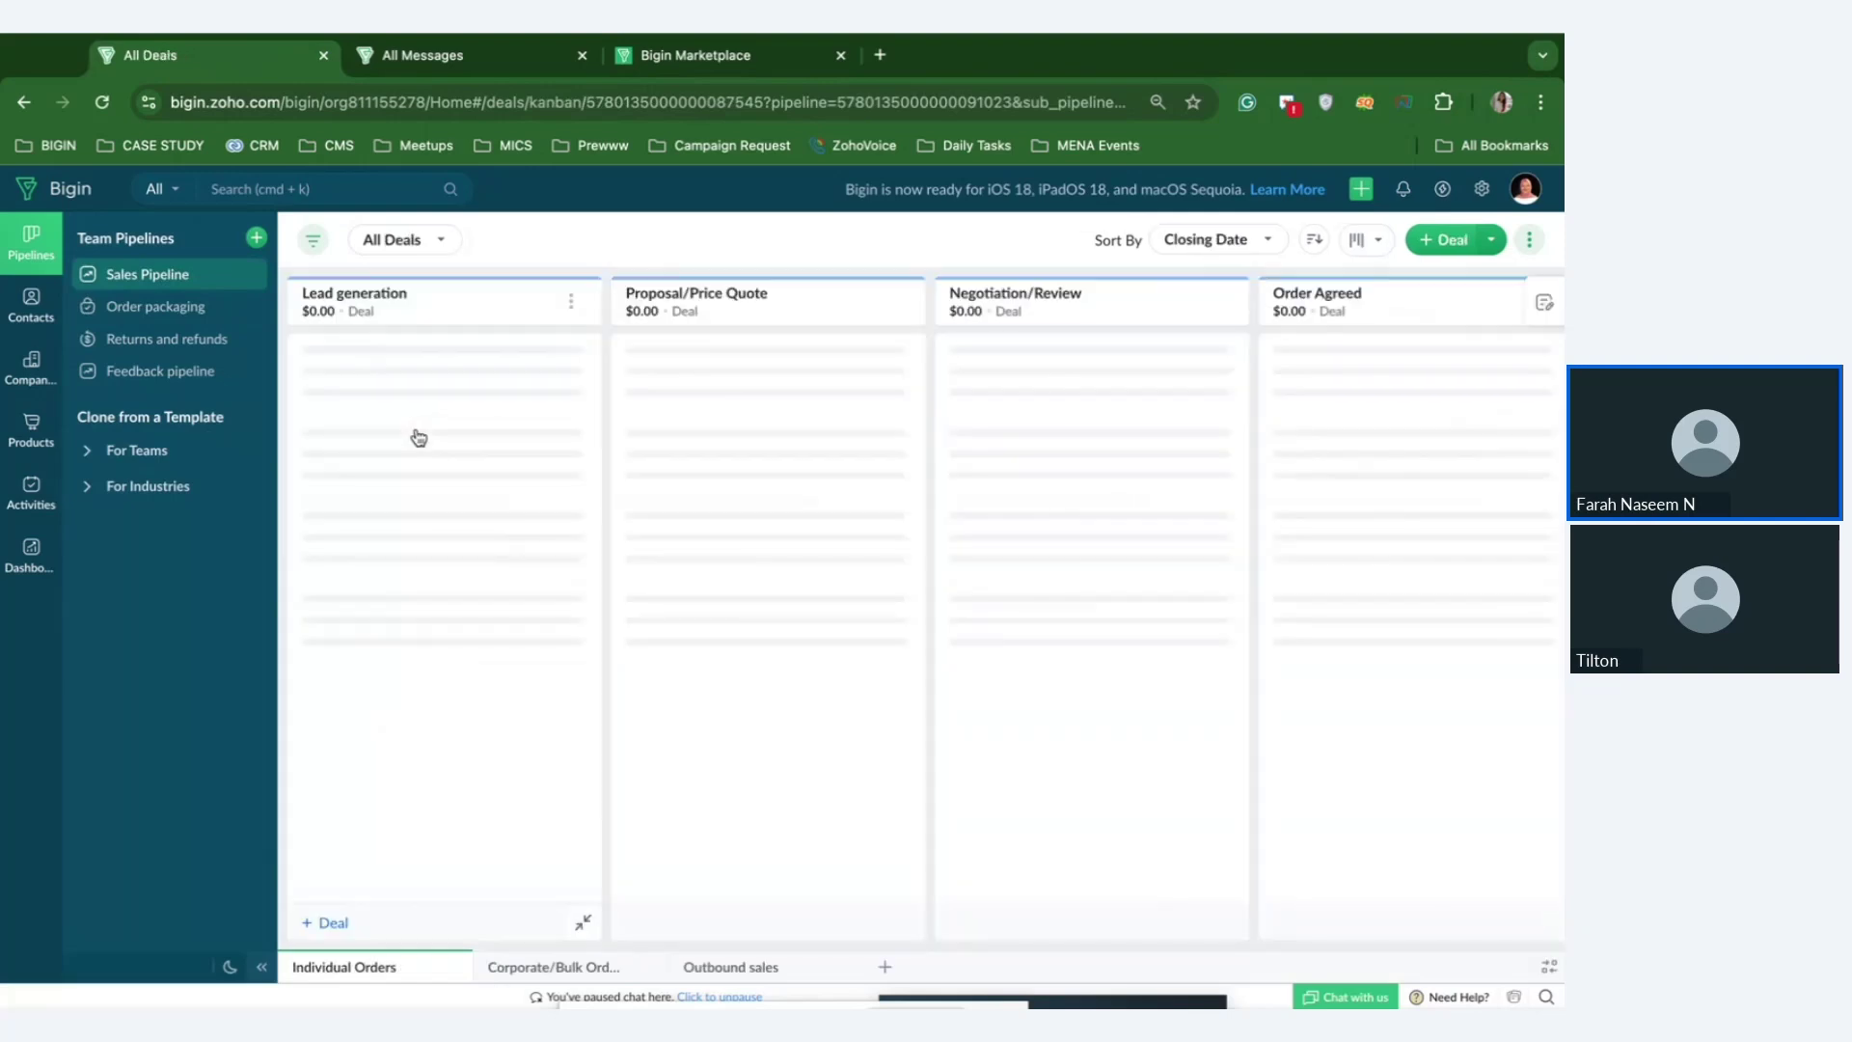
left_click(406, 466)
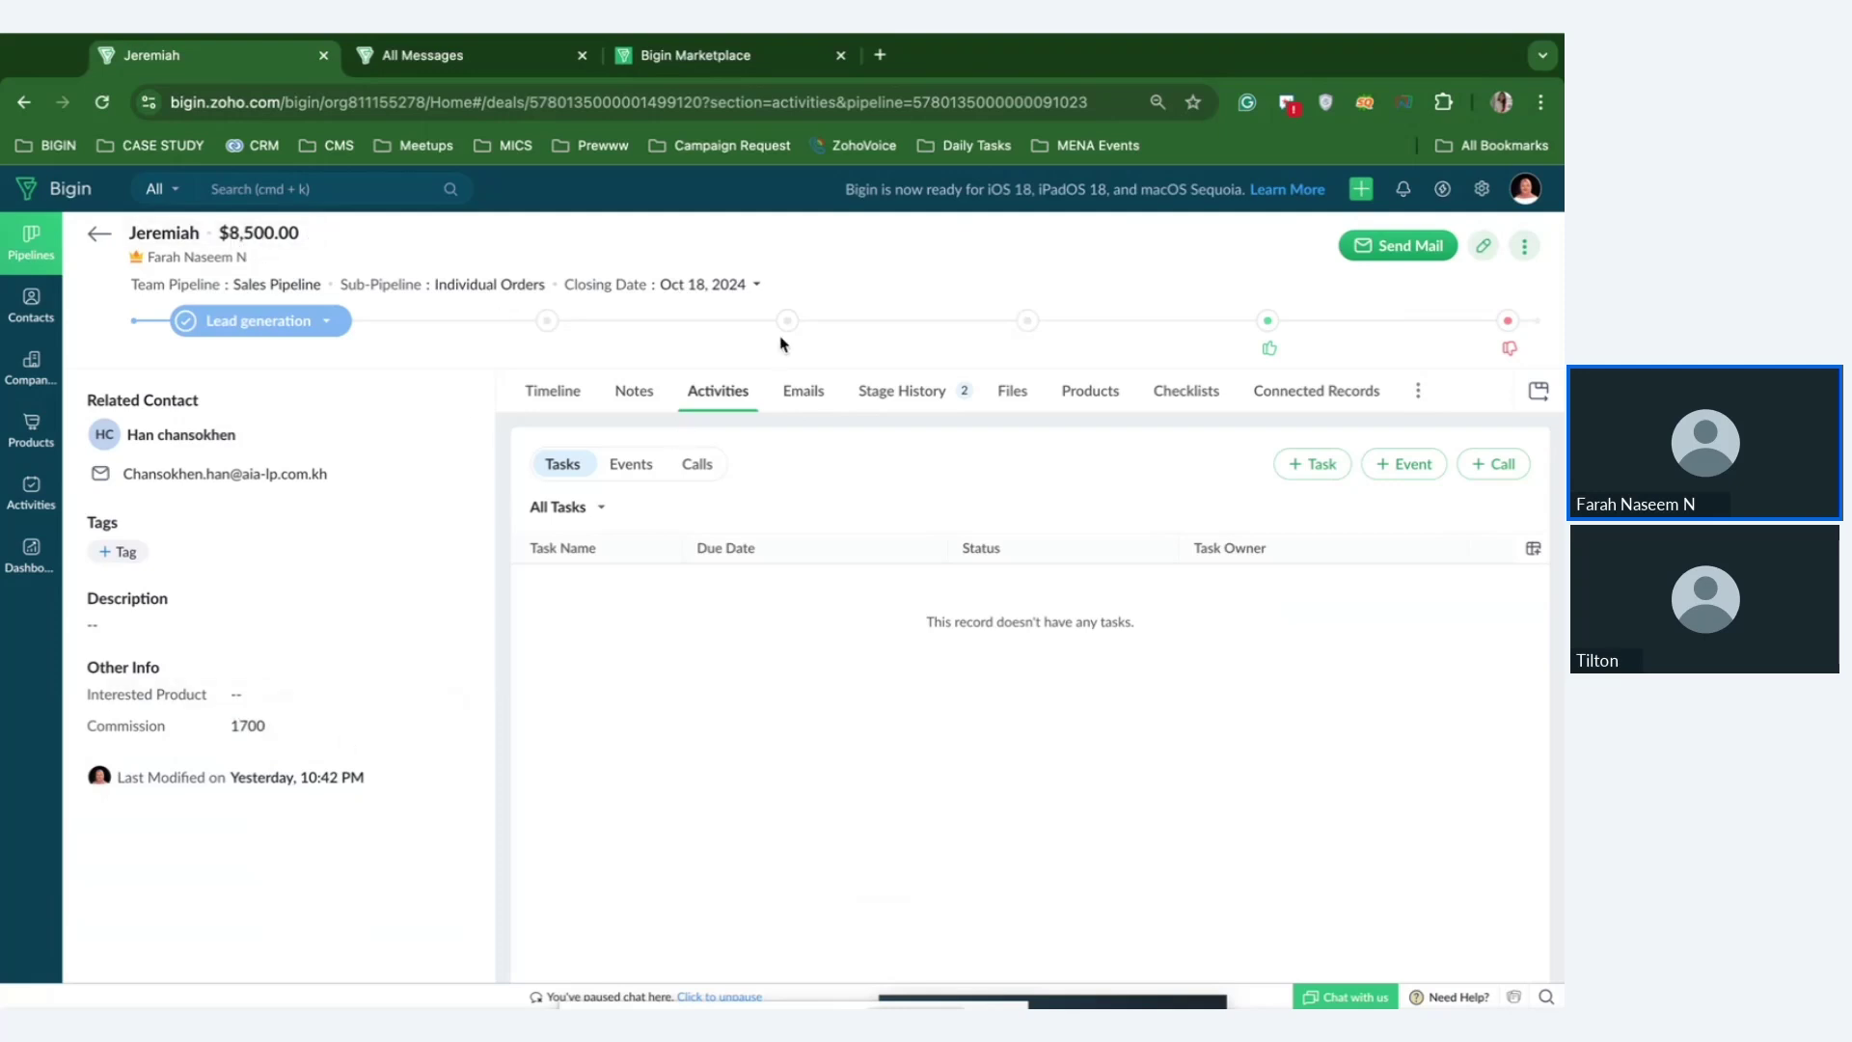
Switch to the presentation, advance to the Dashboard drilldown slide, and return to Bigin.
key("ctrl+Left")
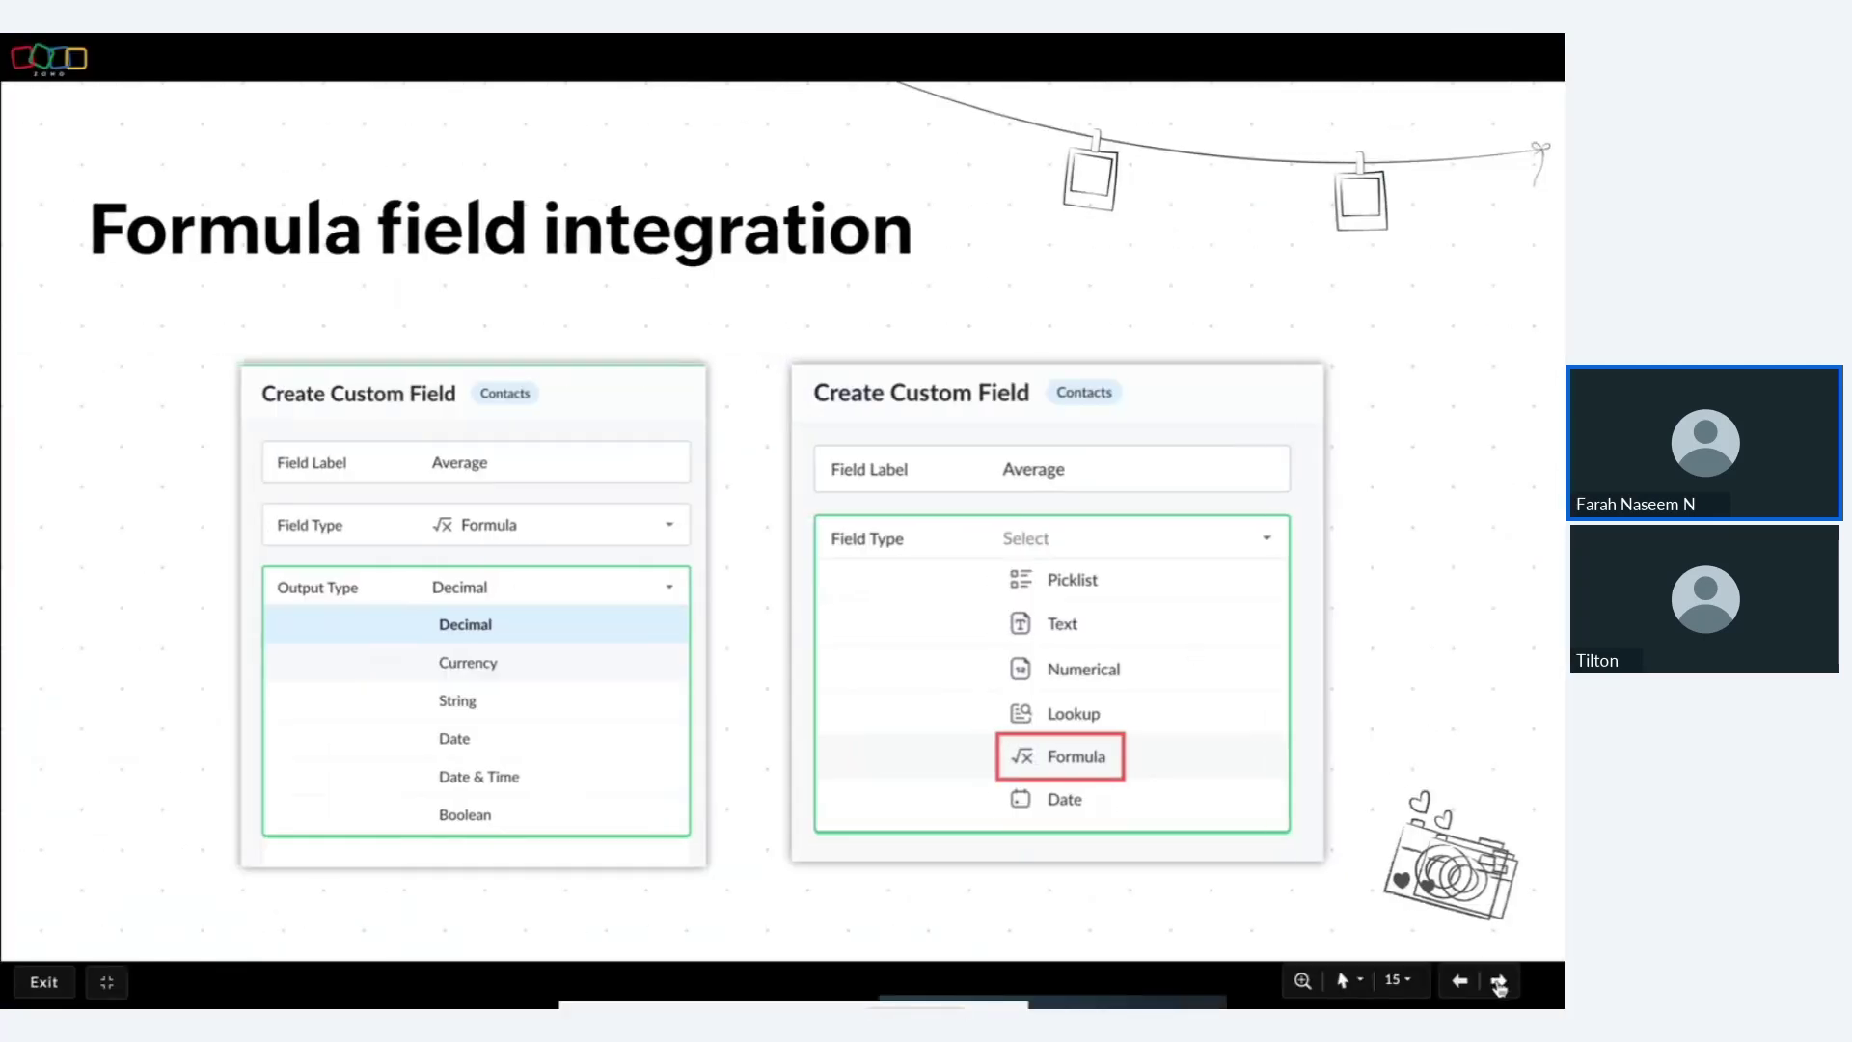
left_click(1498, 982)
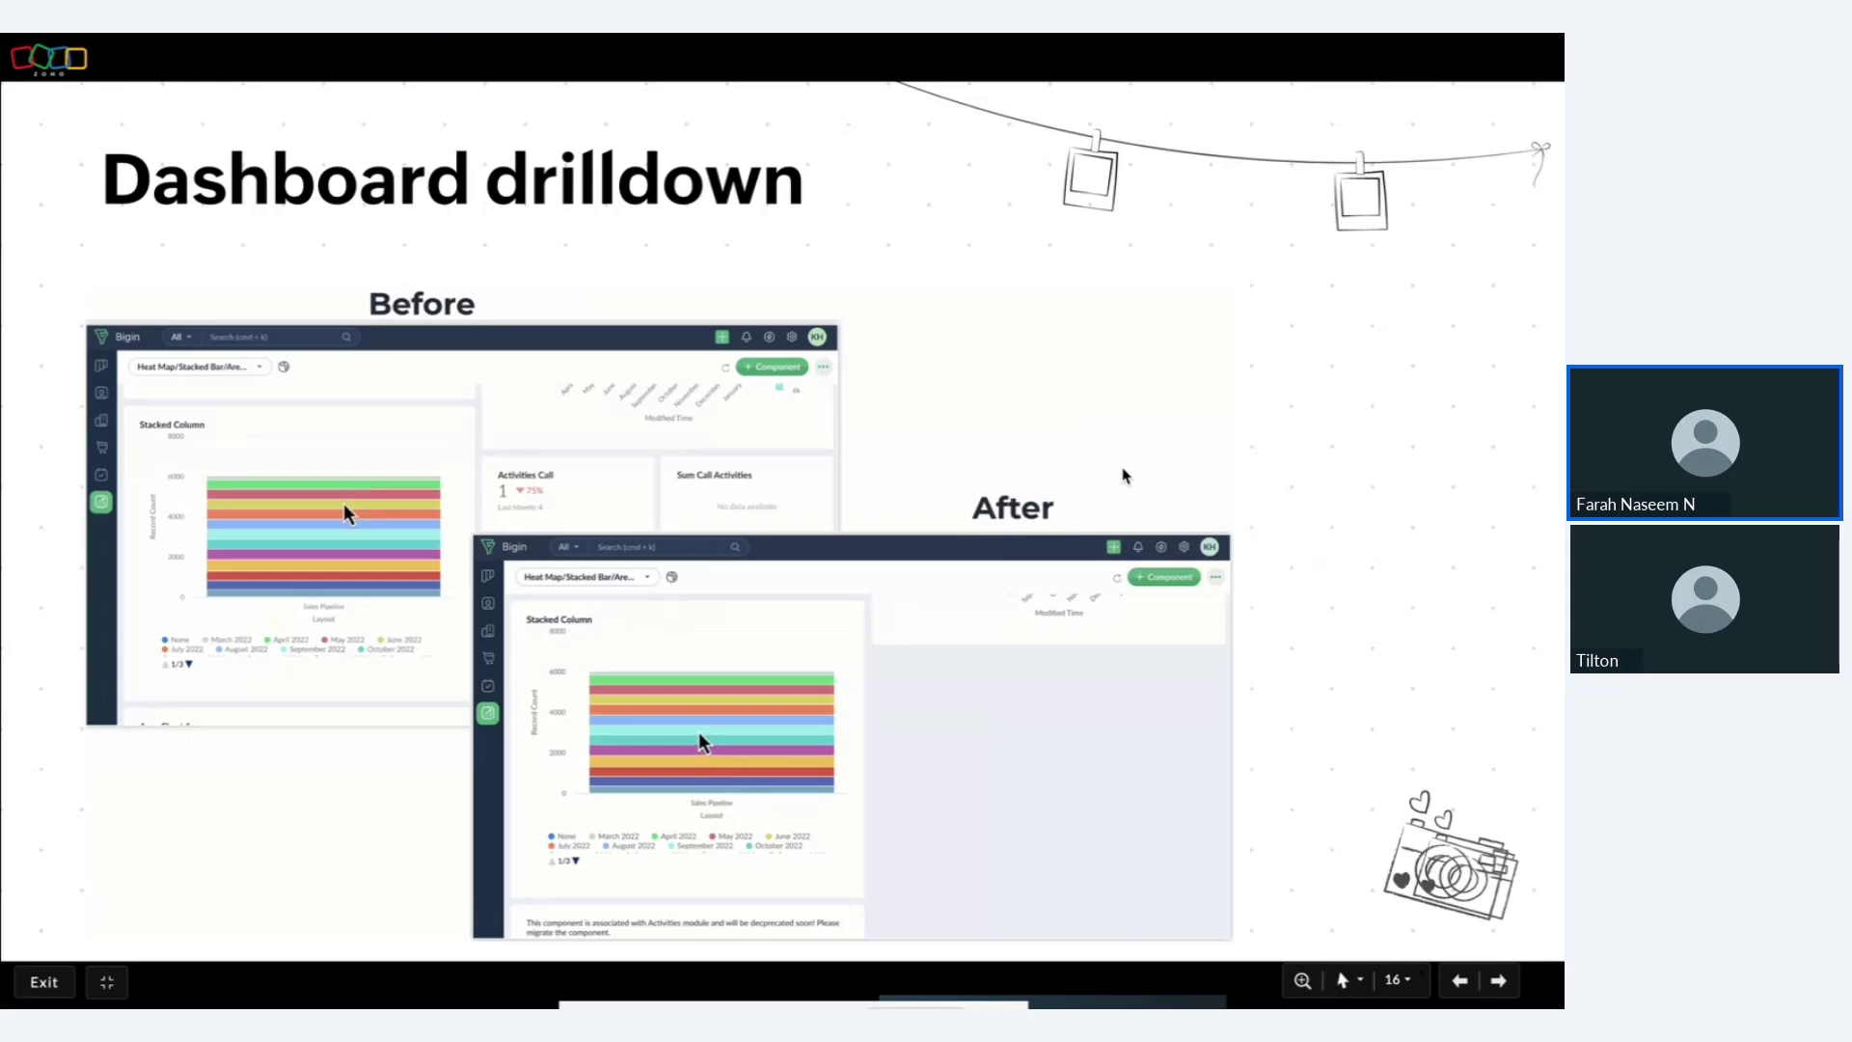
key("ctrl+Right")
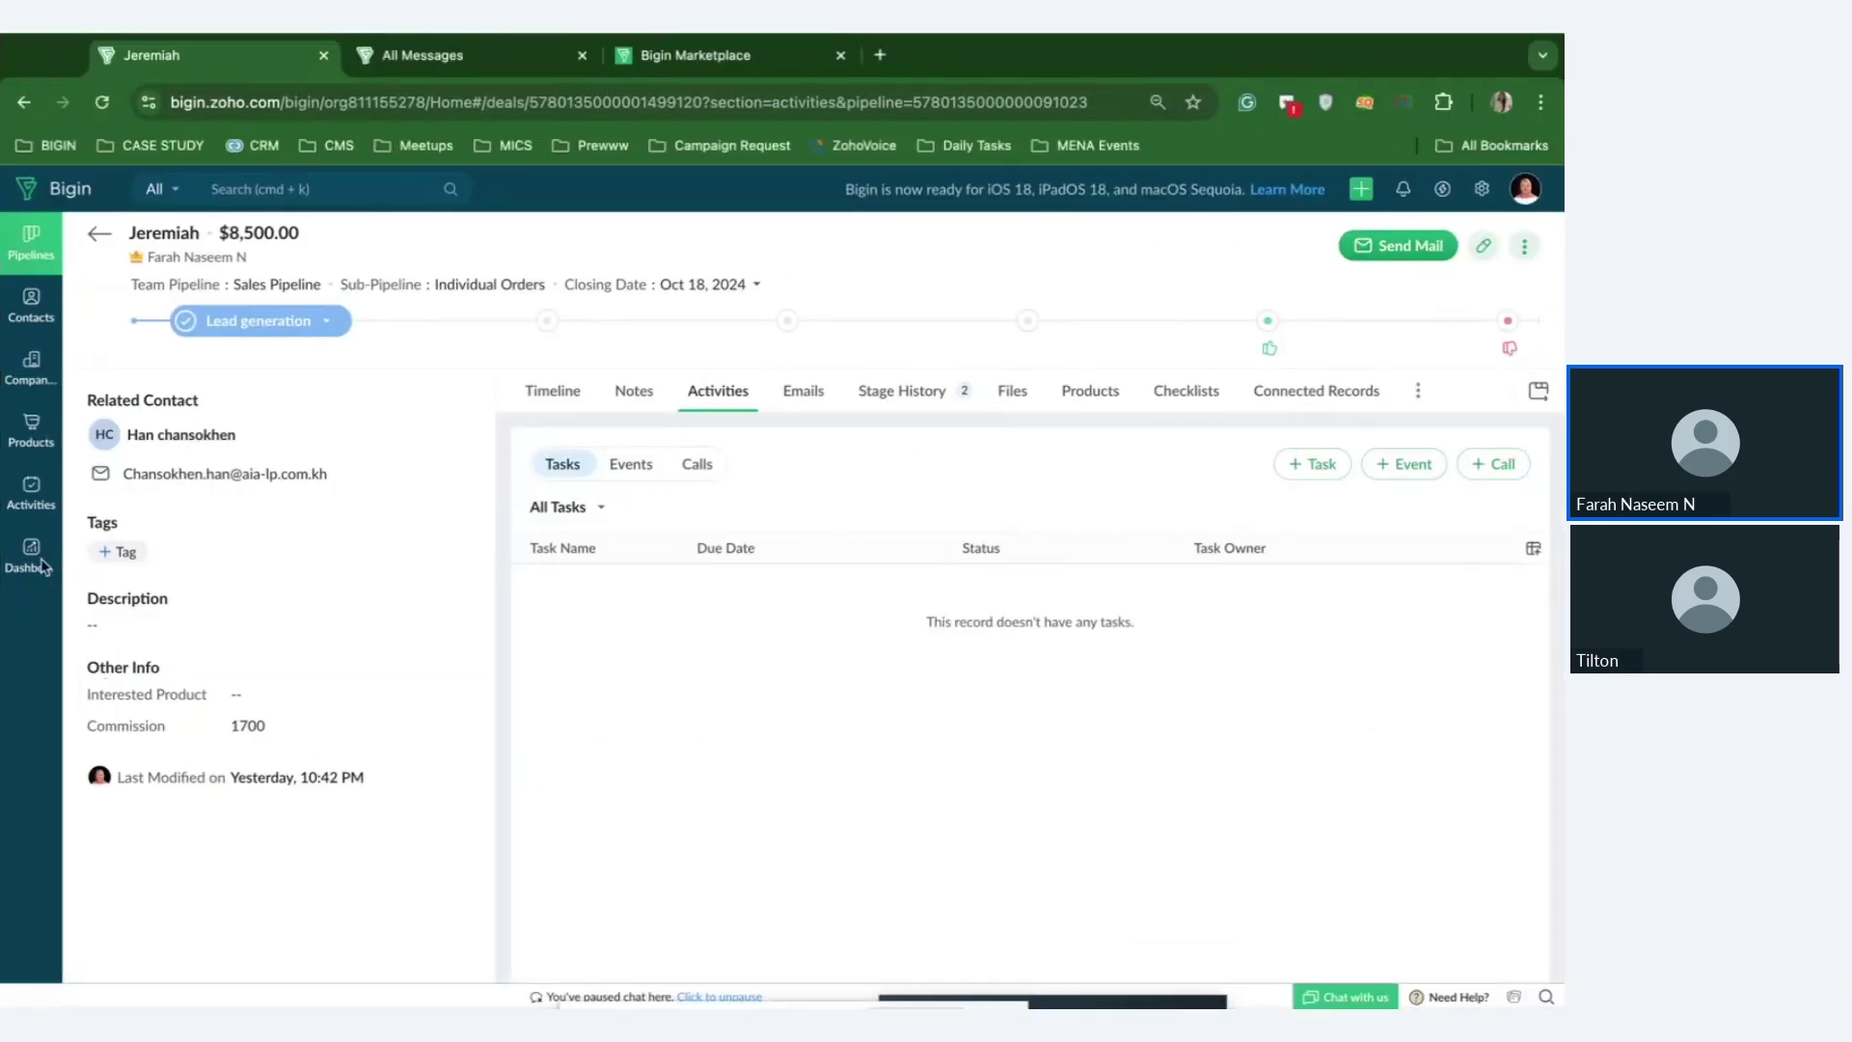
Drill down into the first salesperson's bar in the dashboard's Sales target by individuals chart and open the $3,000 deal.
left_click(28, 558)
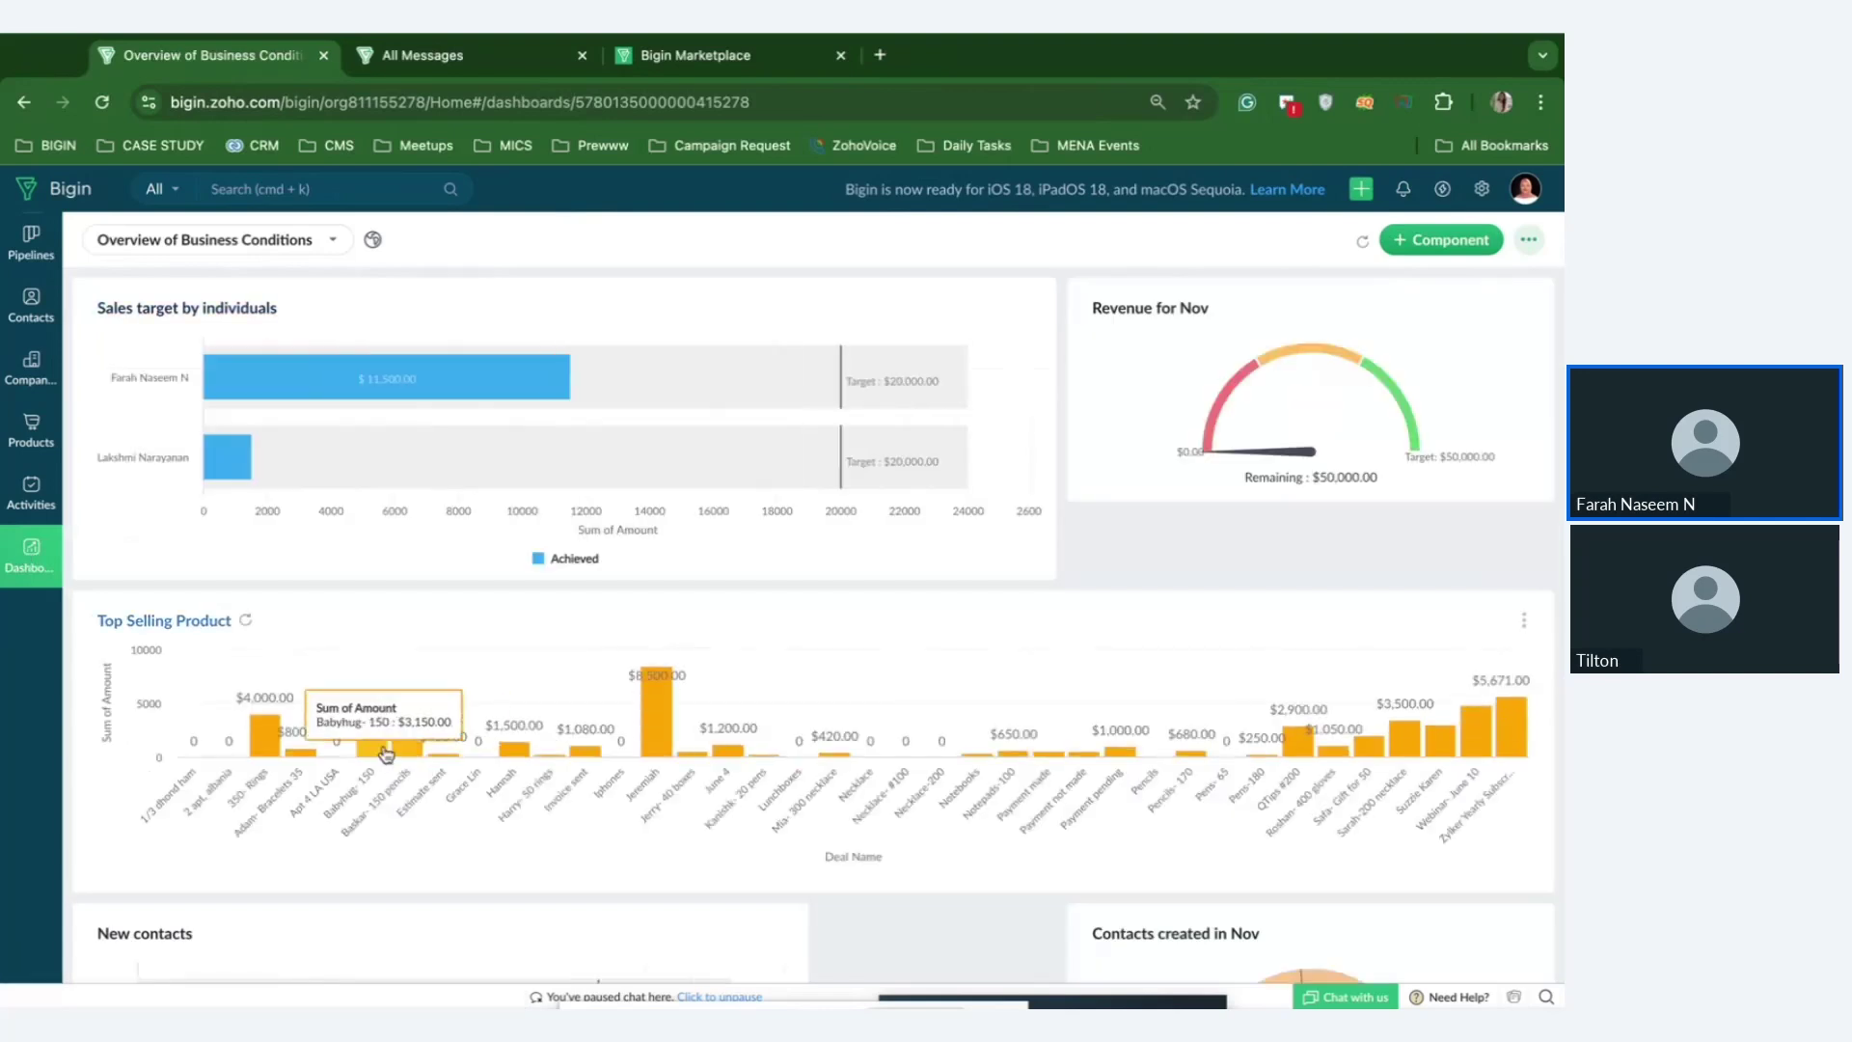
scroll(921, 919, "down", 1)
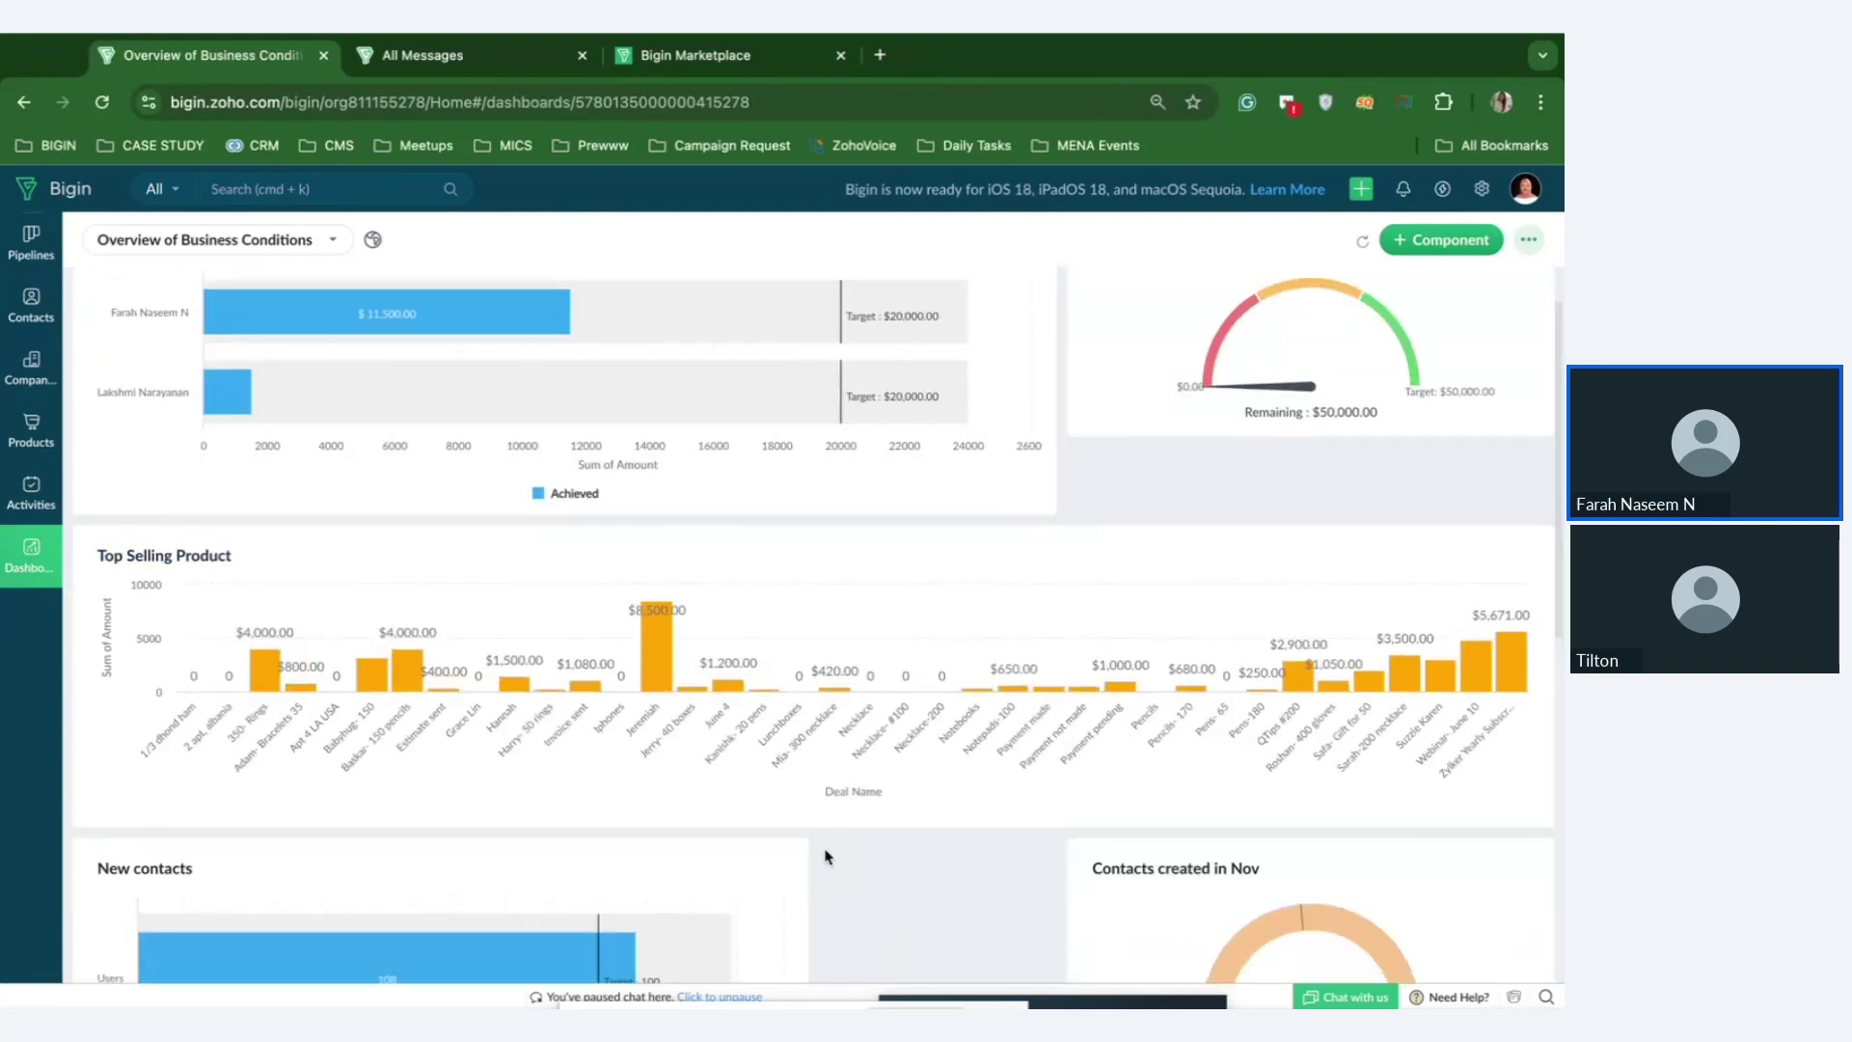
scroll(837, 874, "up", 1)
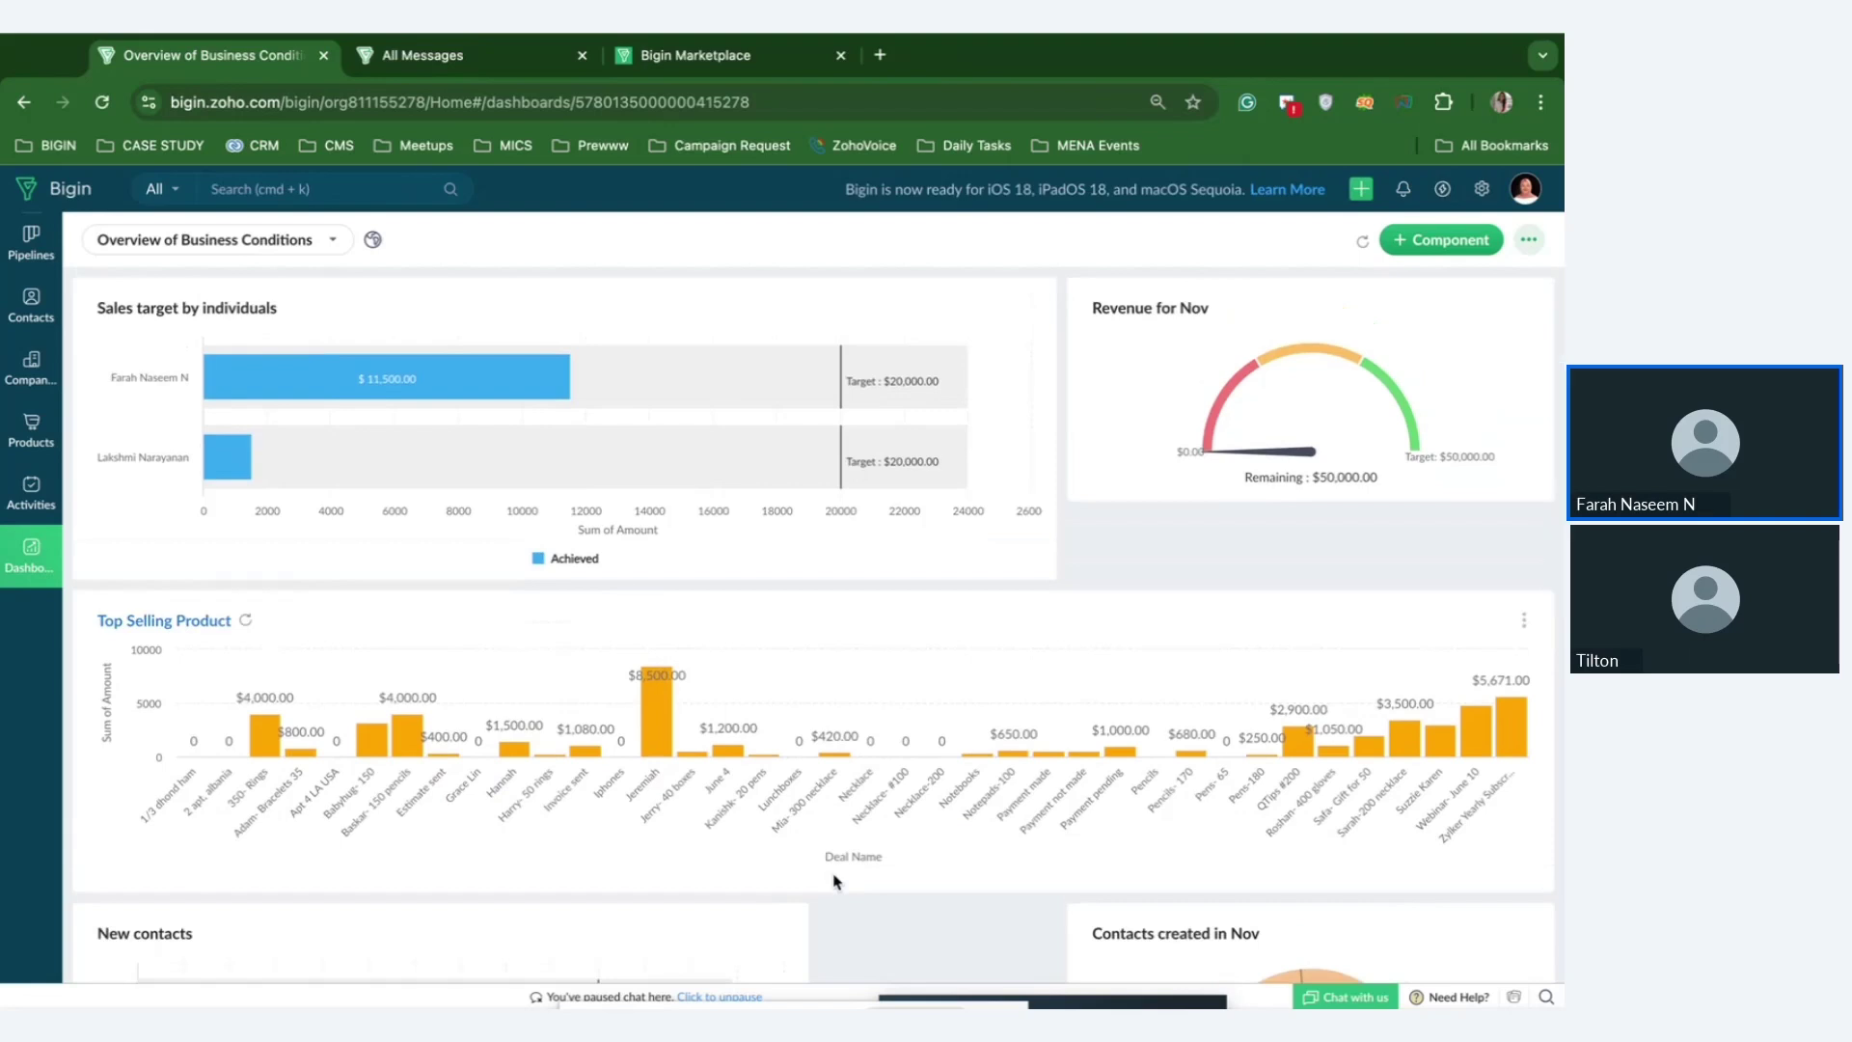
mouse_move(472, 387)
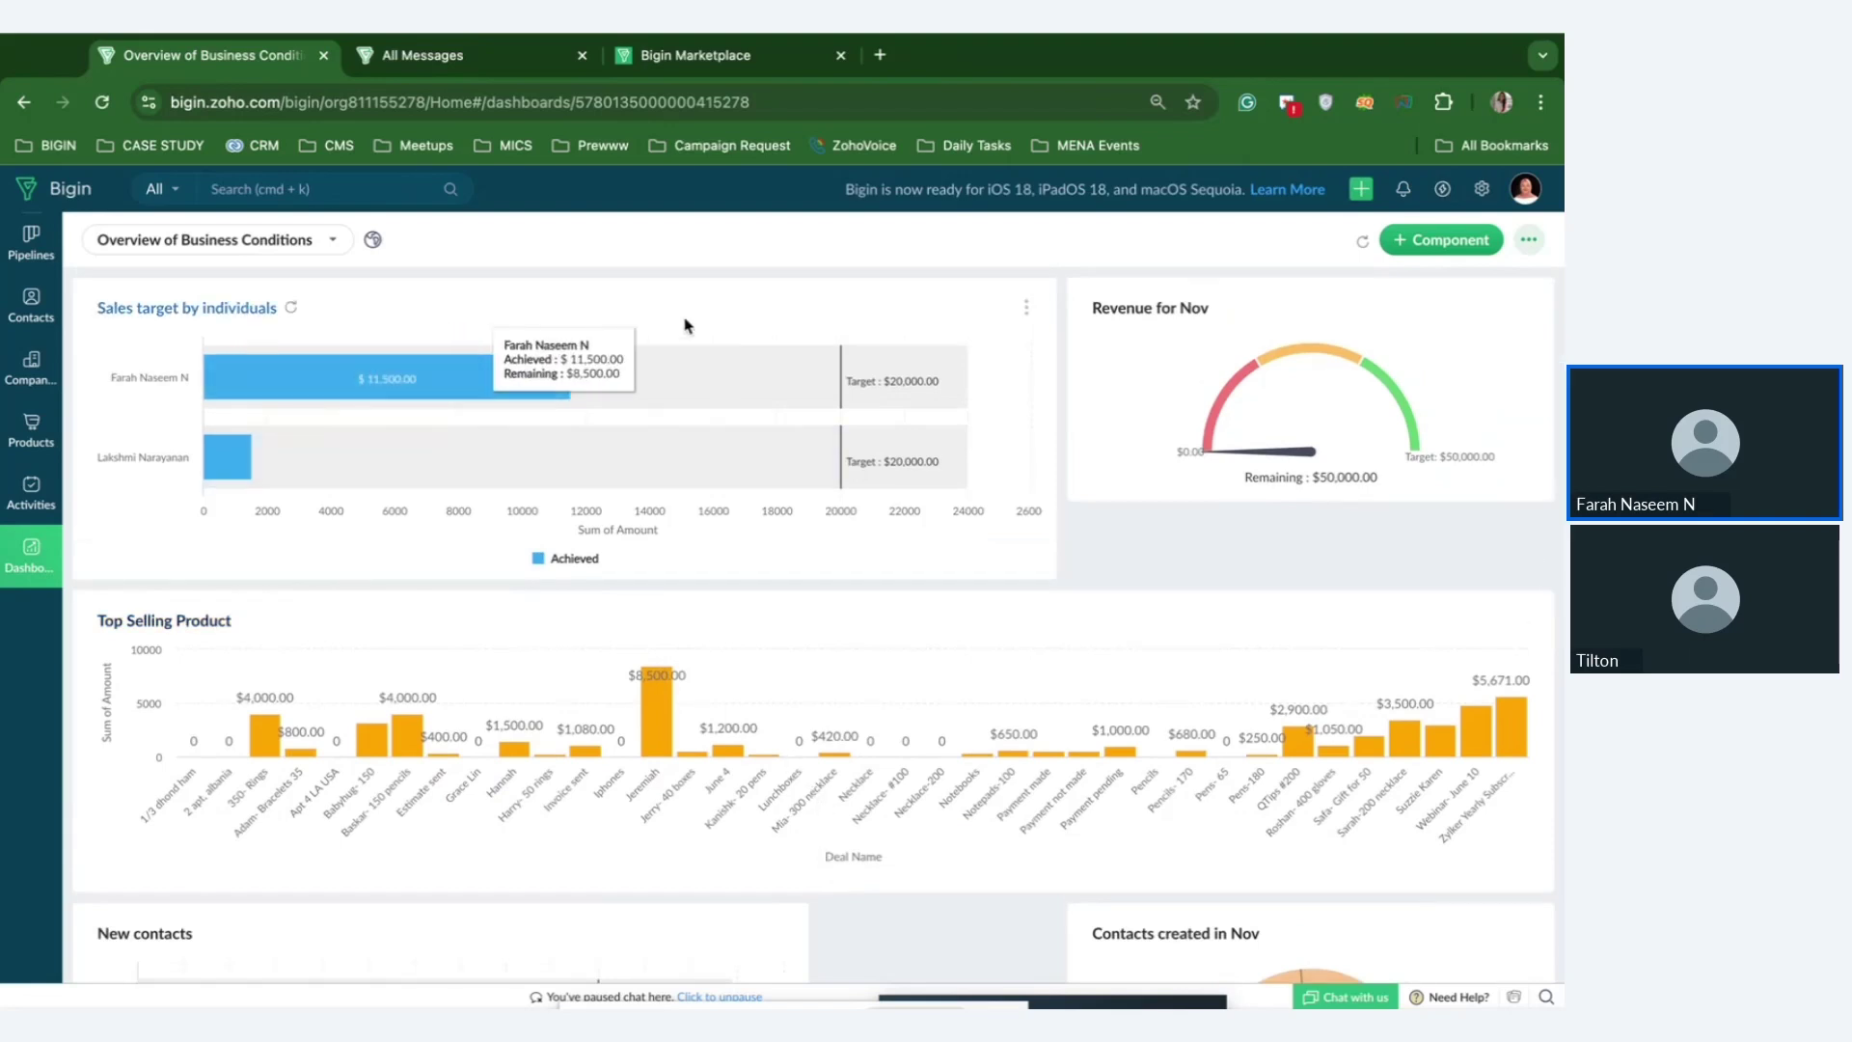
left_click(436, 383)
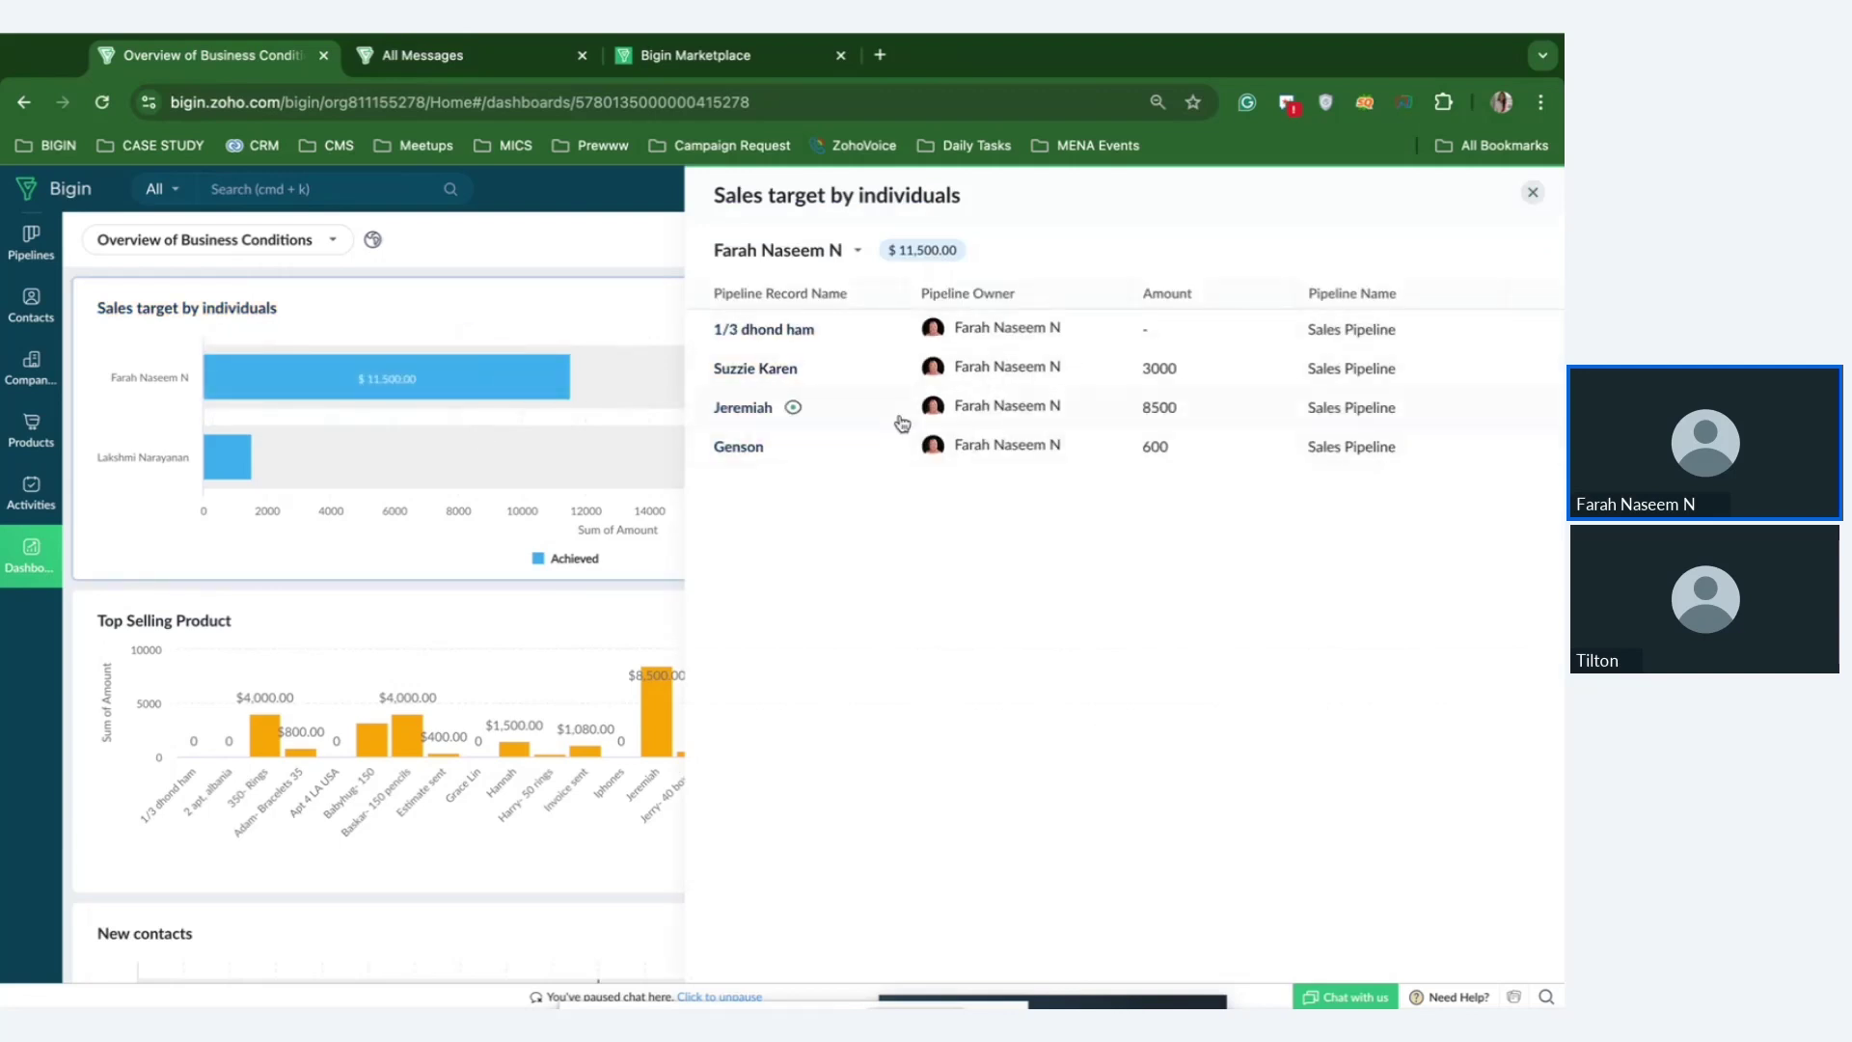
left_click(773, 370)
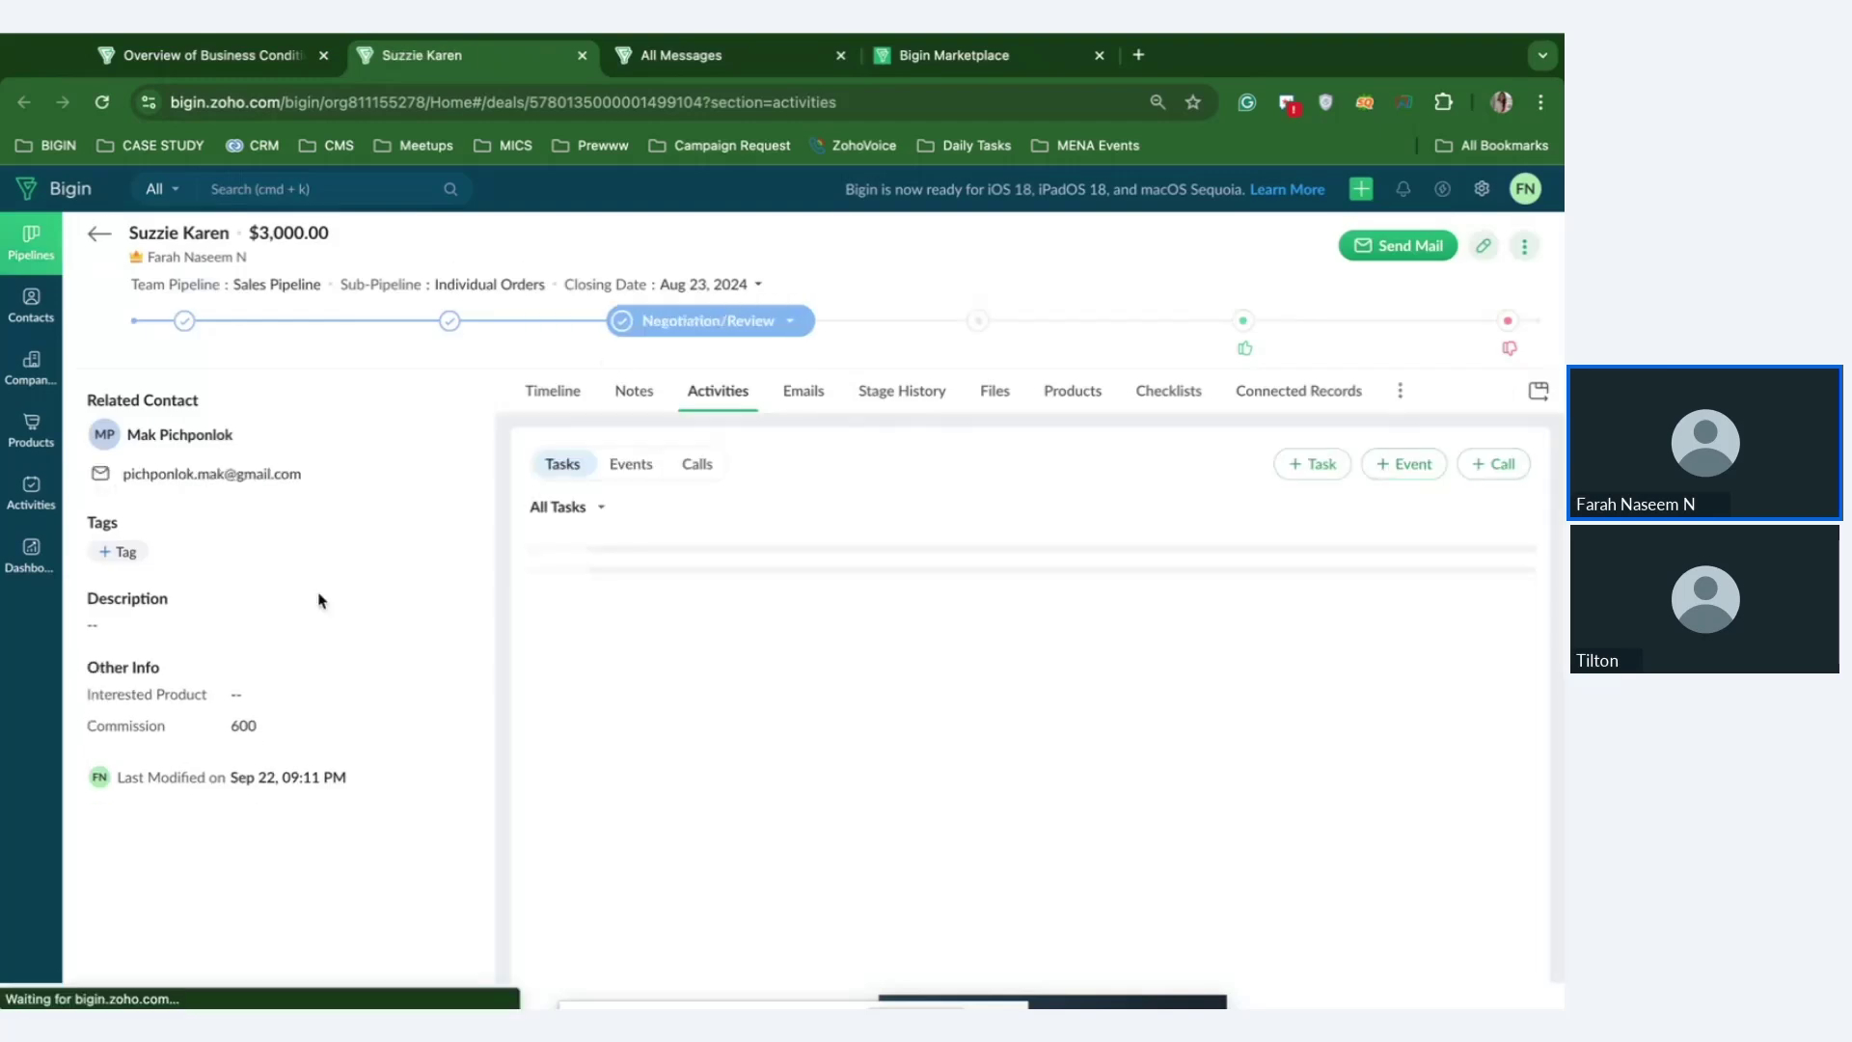
Leave the deal record, switch to the presentation, and advance to the iOS updates slide.
left_click(95, 237)
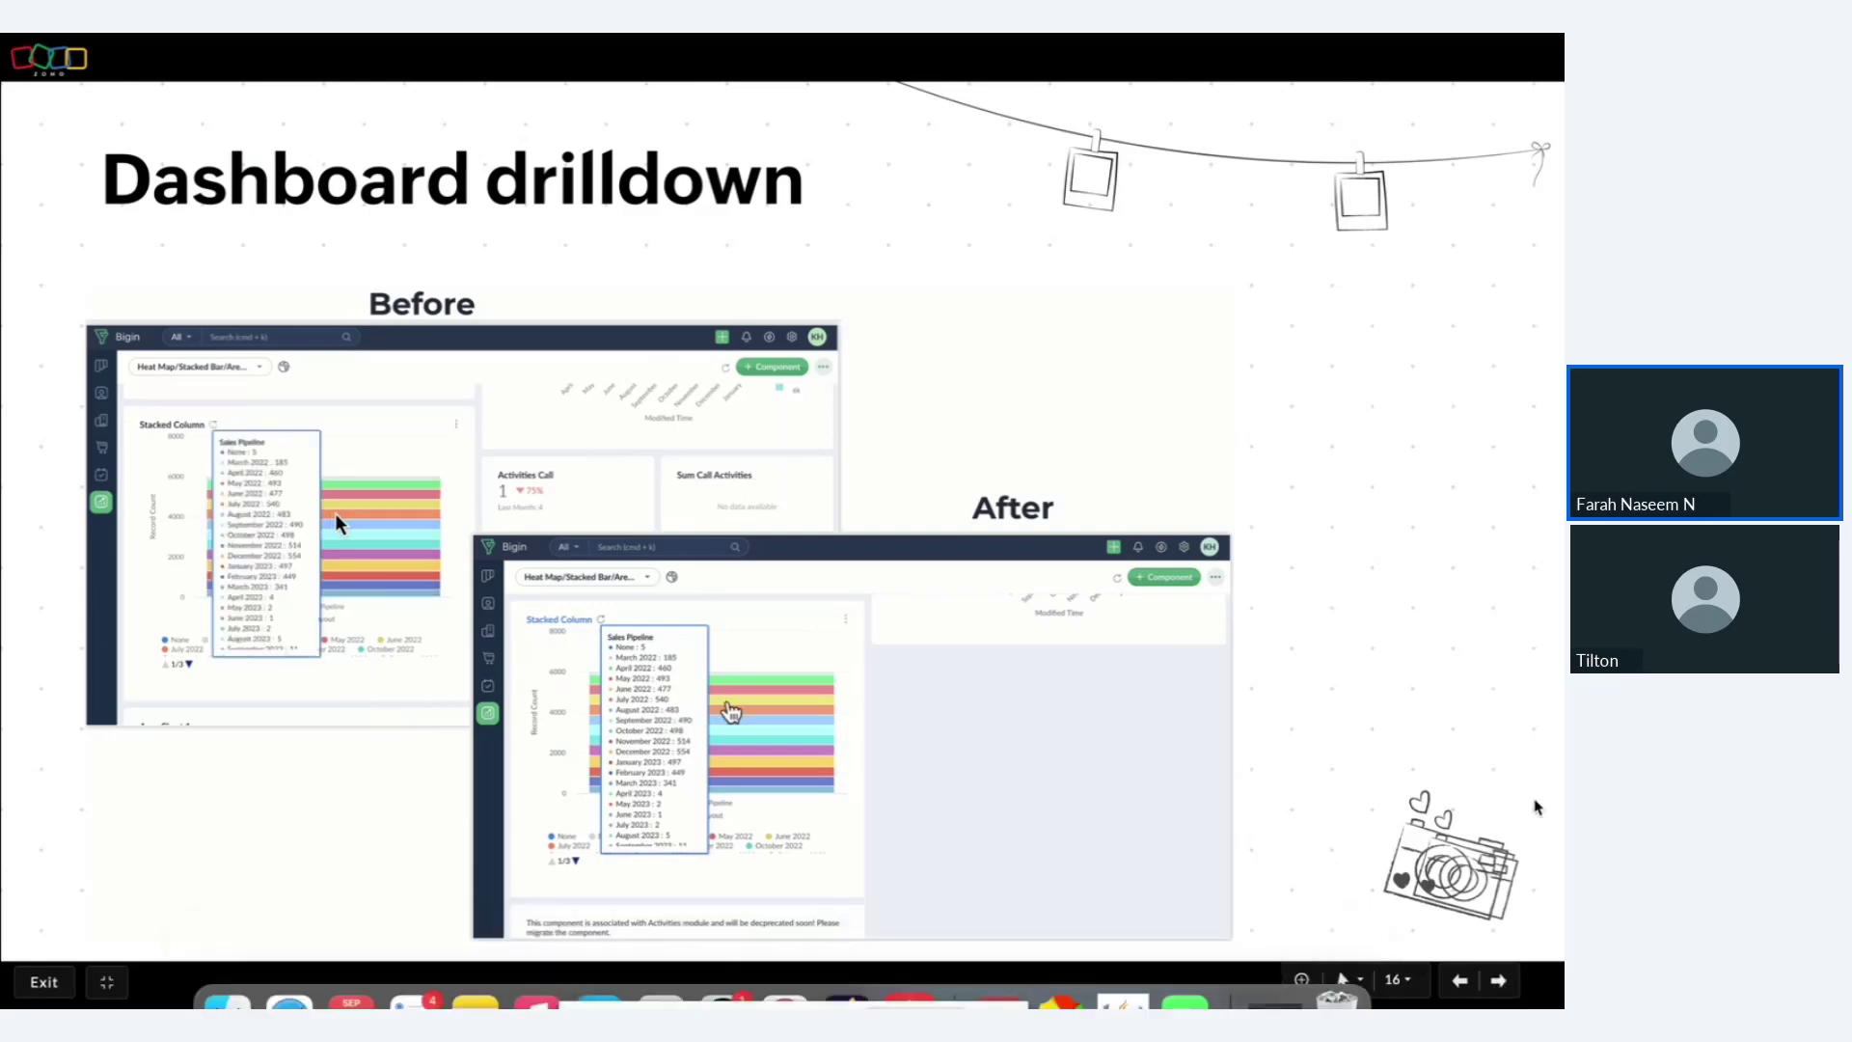
left_click(1501, 981)
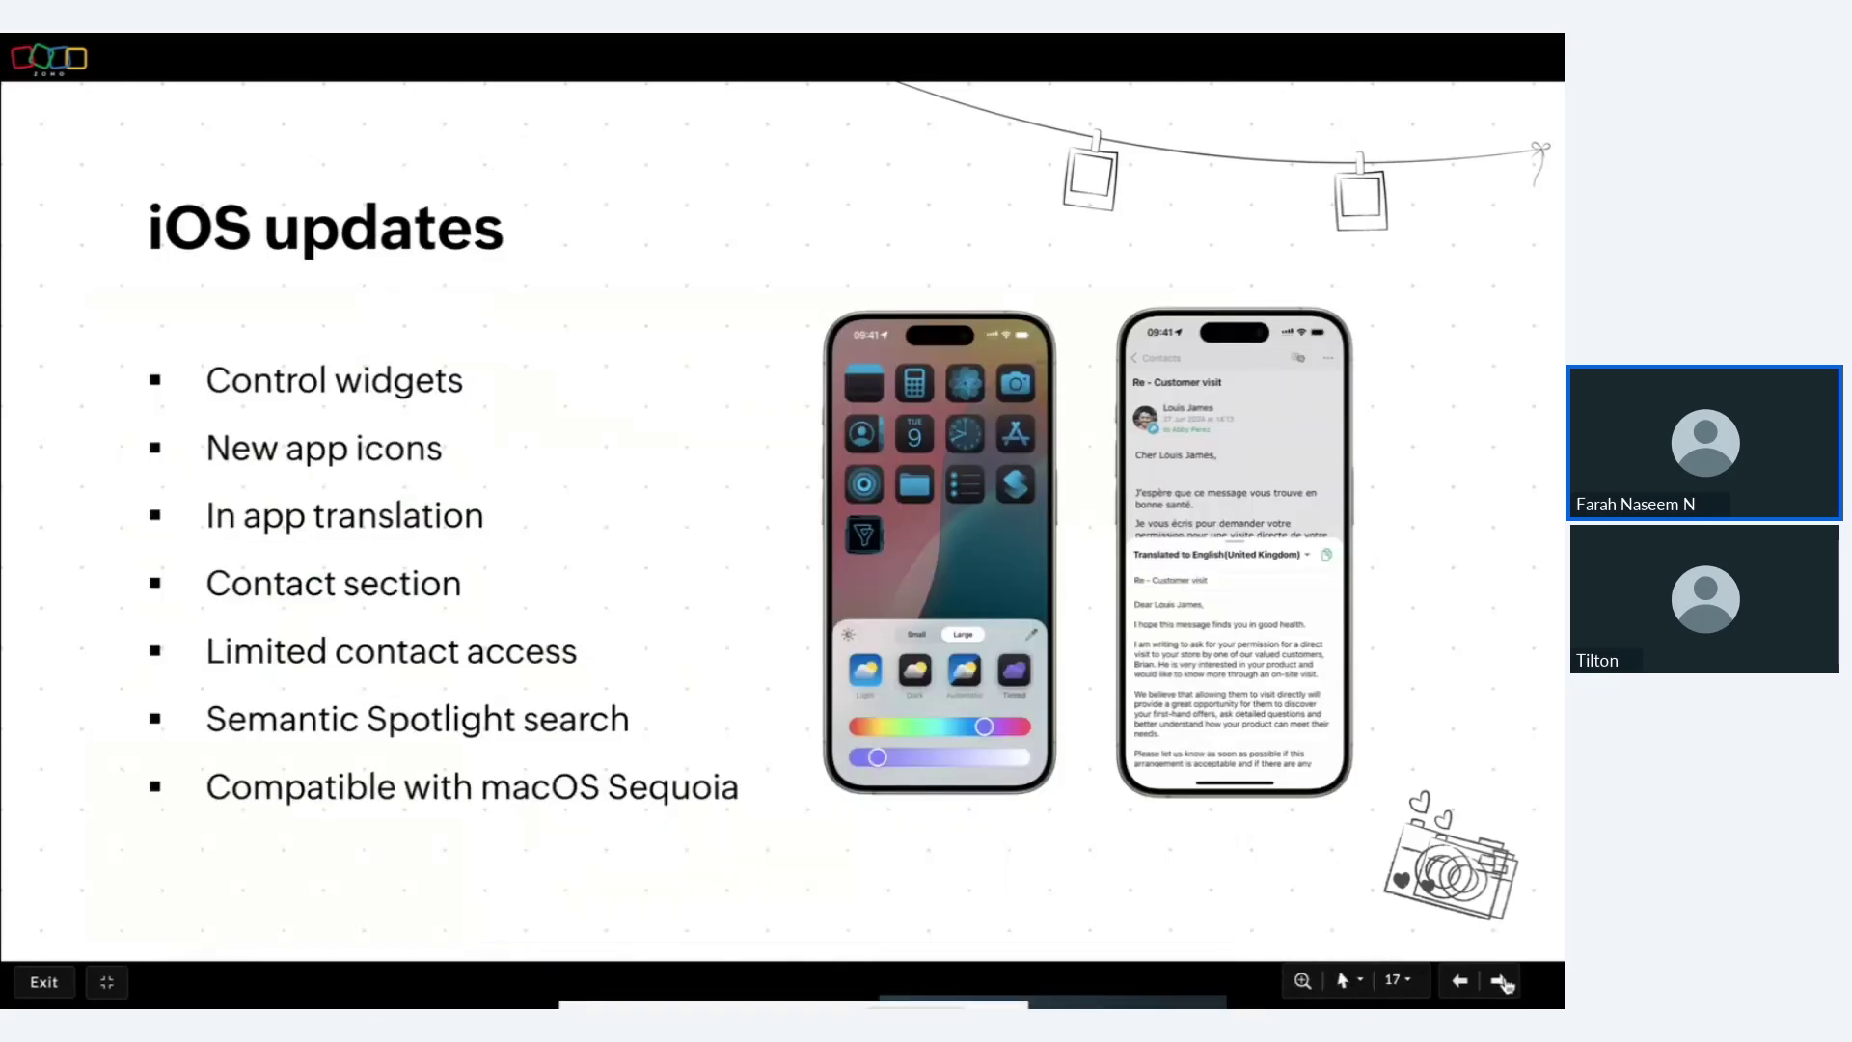